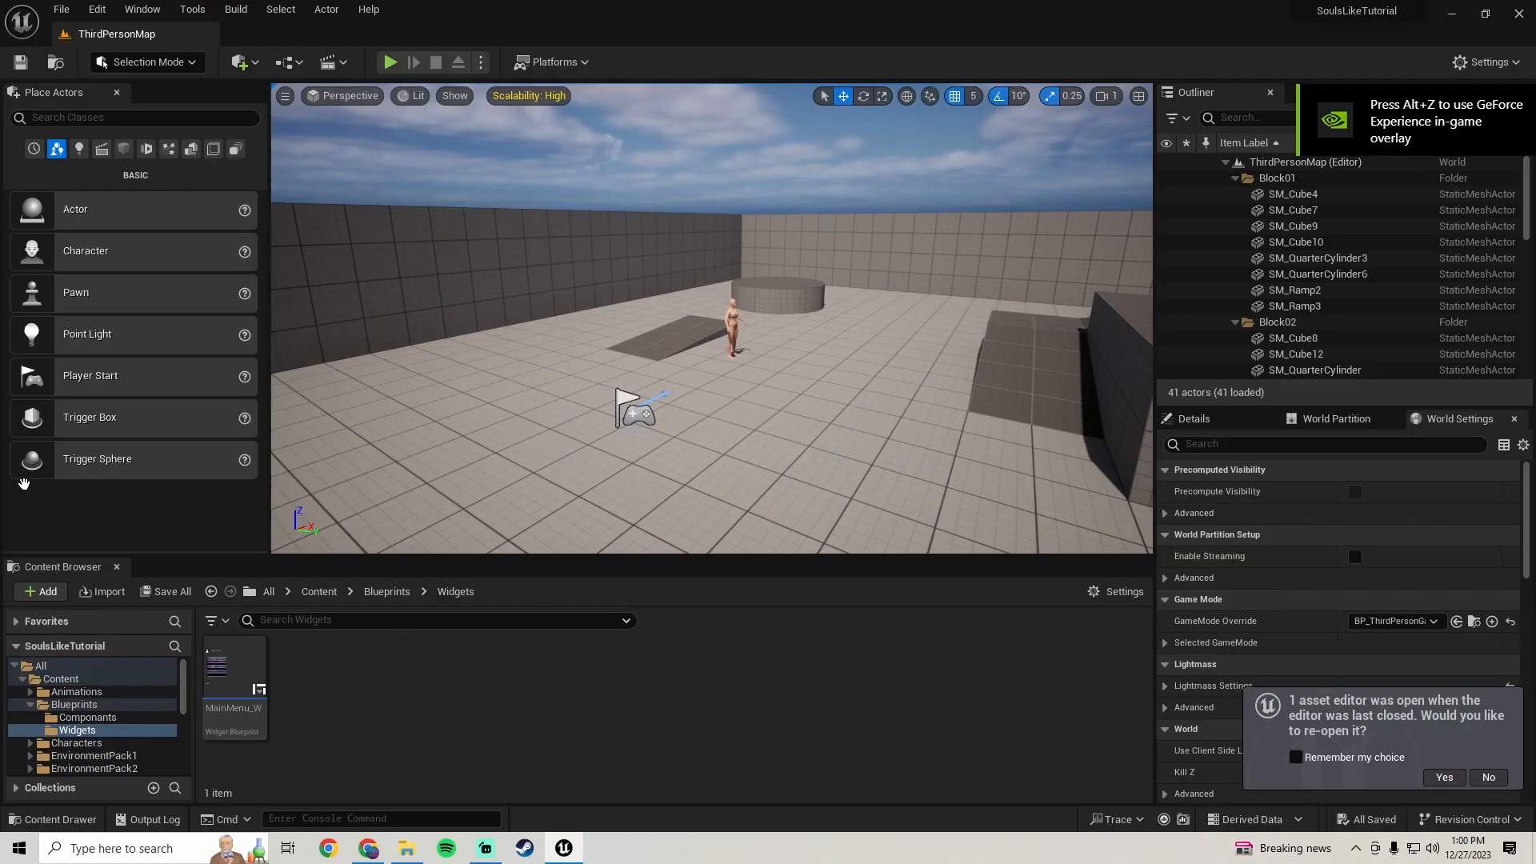
- Open the MainMenu level from the Content folder
{"action": "left_click", "coordinate": [61, 678]}
{"action": "scroll", "coordinate": [752, 714], "scroll_direction": "down", "scroll_amount": 5}
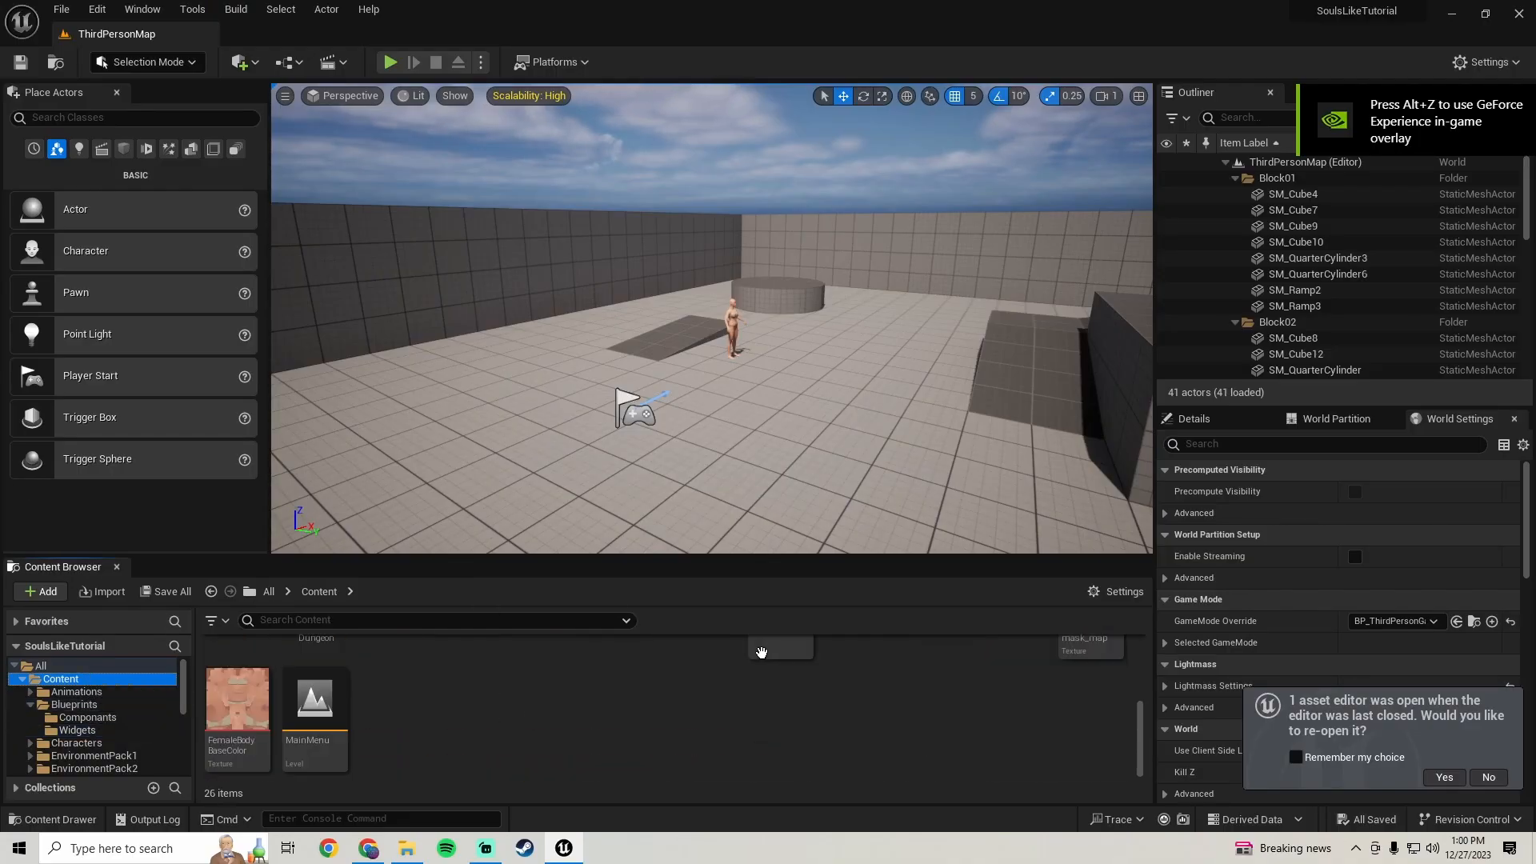
{"action": "double_click", "coordinate": [319, 752]}
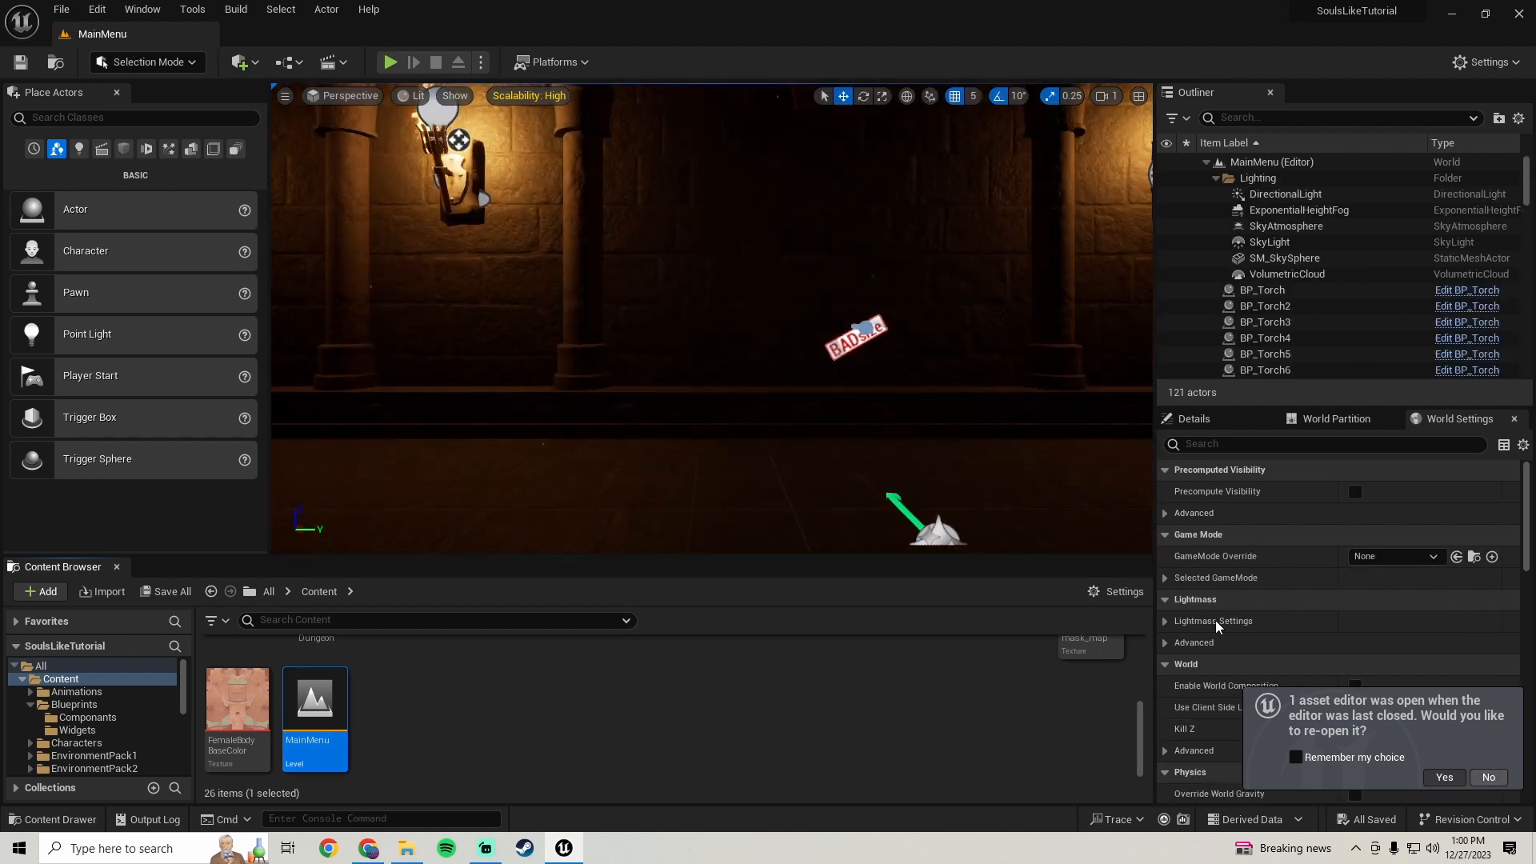
- Decline reopening the previous asset editor, then open the MainMenu_W widget blueprint from the Widgets folder and maximize its editor
{"action": "left_click", "coordinate": [1489, 776]}
{"action": "left_click", "coordinate": [75, 704]}
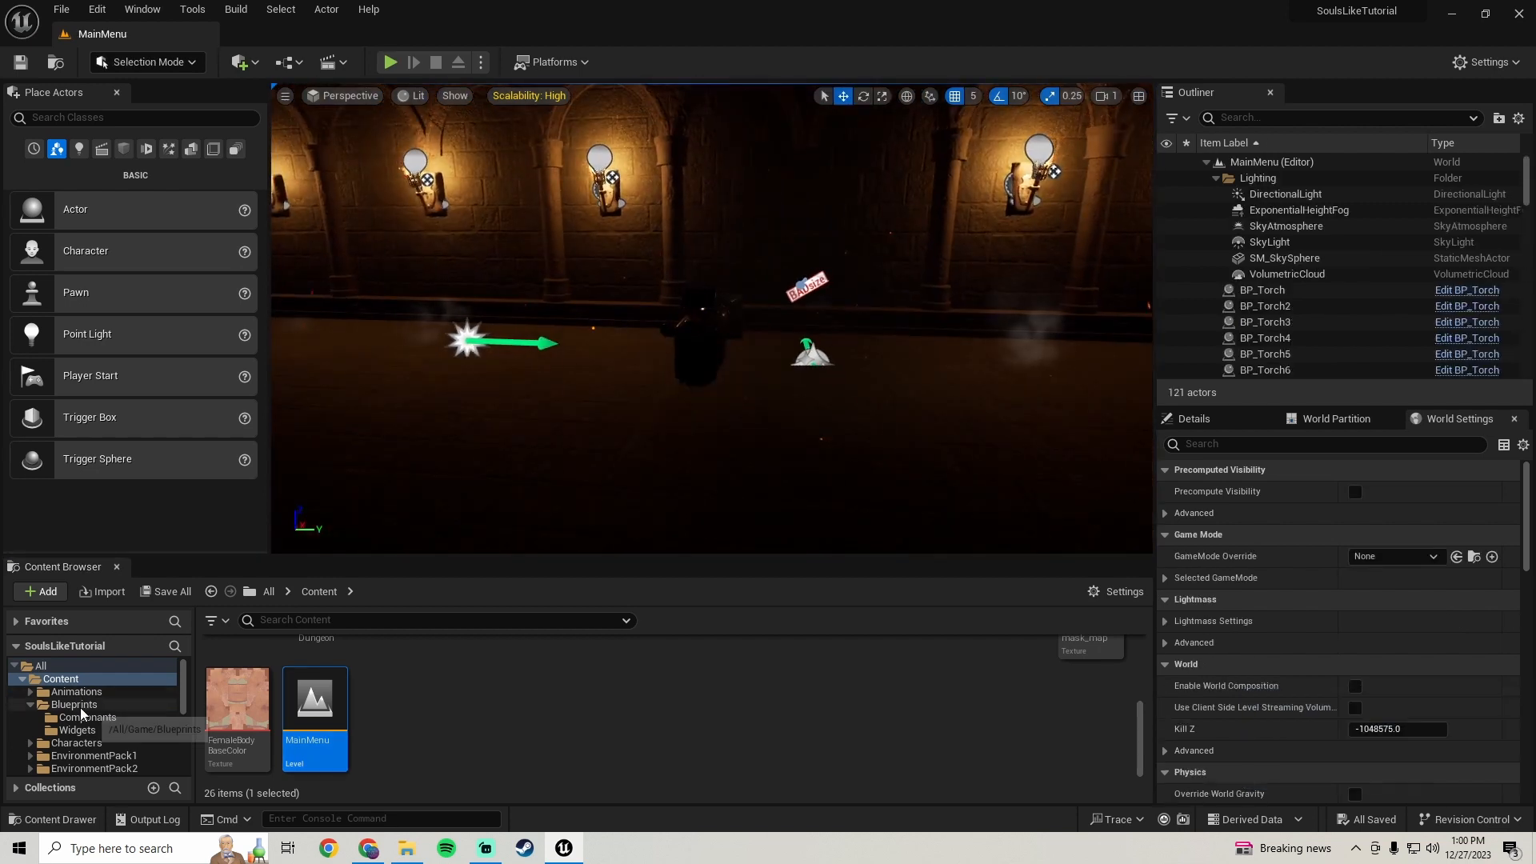
{"action": "double_click", "coordinate": [307, 686]}
{"action": "left_click", "coordinate": [251, 730]}
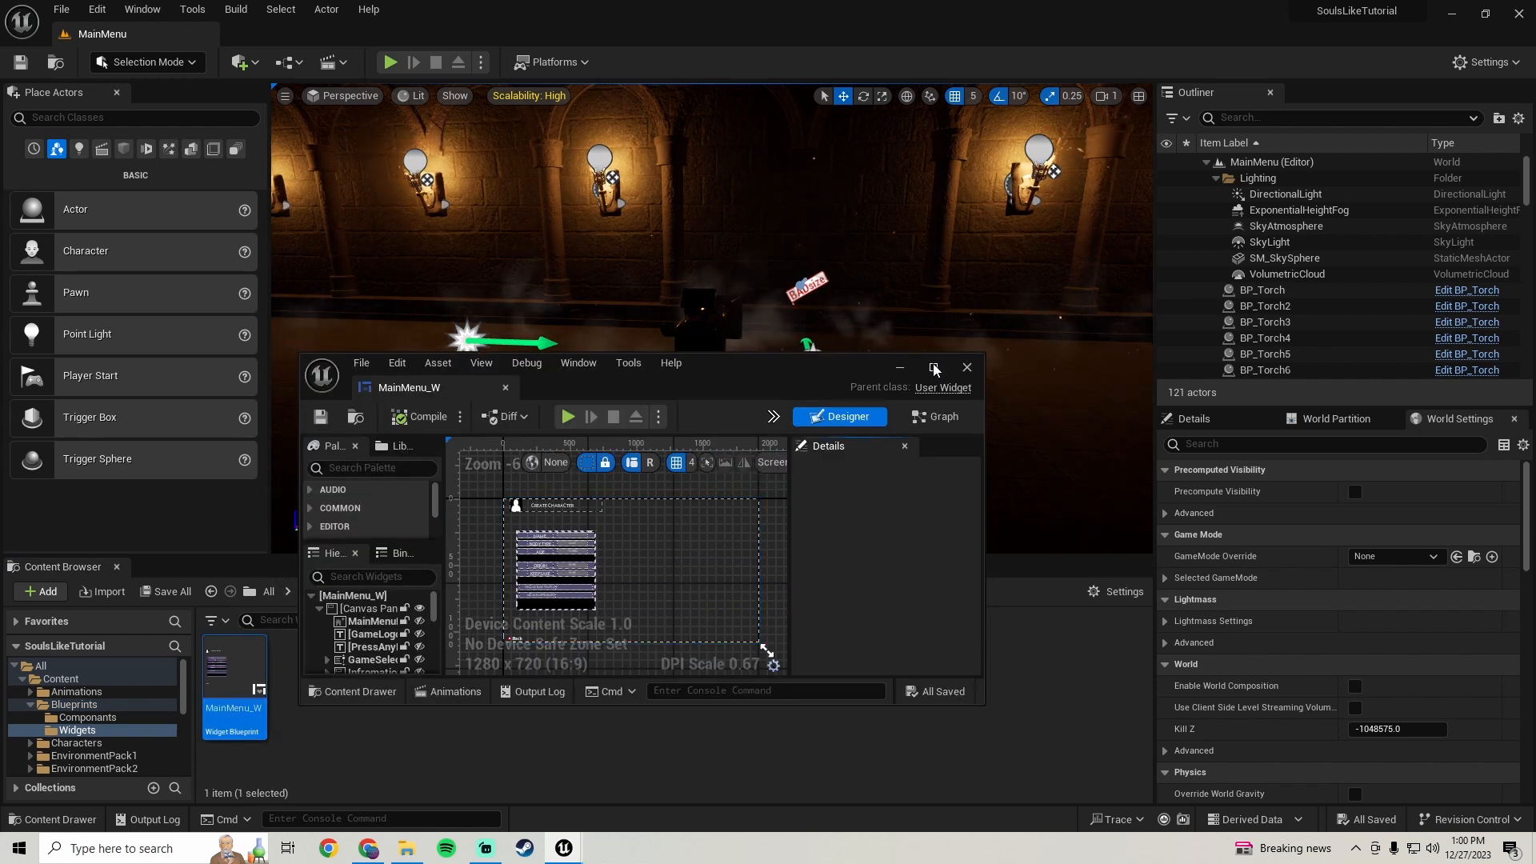
{"action": "left_click", "coordinate": [935, 368]}
{"action": "scroll", "coordinate": [788, 384], "scroll_direction": "down", "scroll_amount": 2}
{"action": "right_click_drag", "start_coordinate": [486, 229], "coordinate": [621, 357]}
{"action": "scroll", "coordinate": [631, 360], "scroll_direction": "up", "scroll_amount": 8}
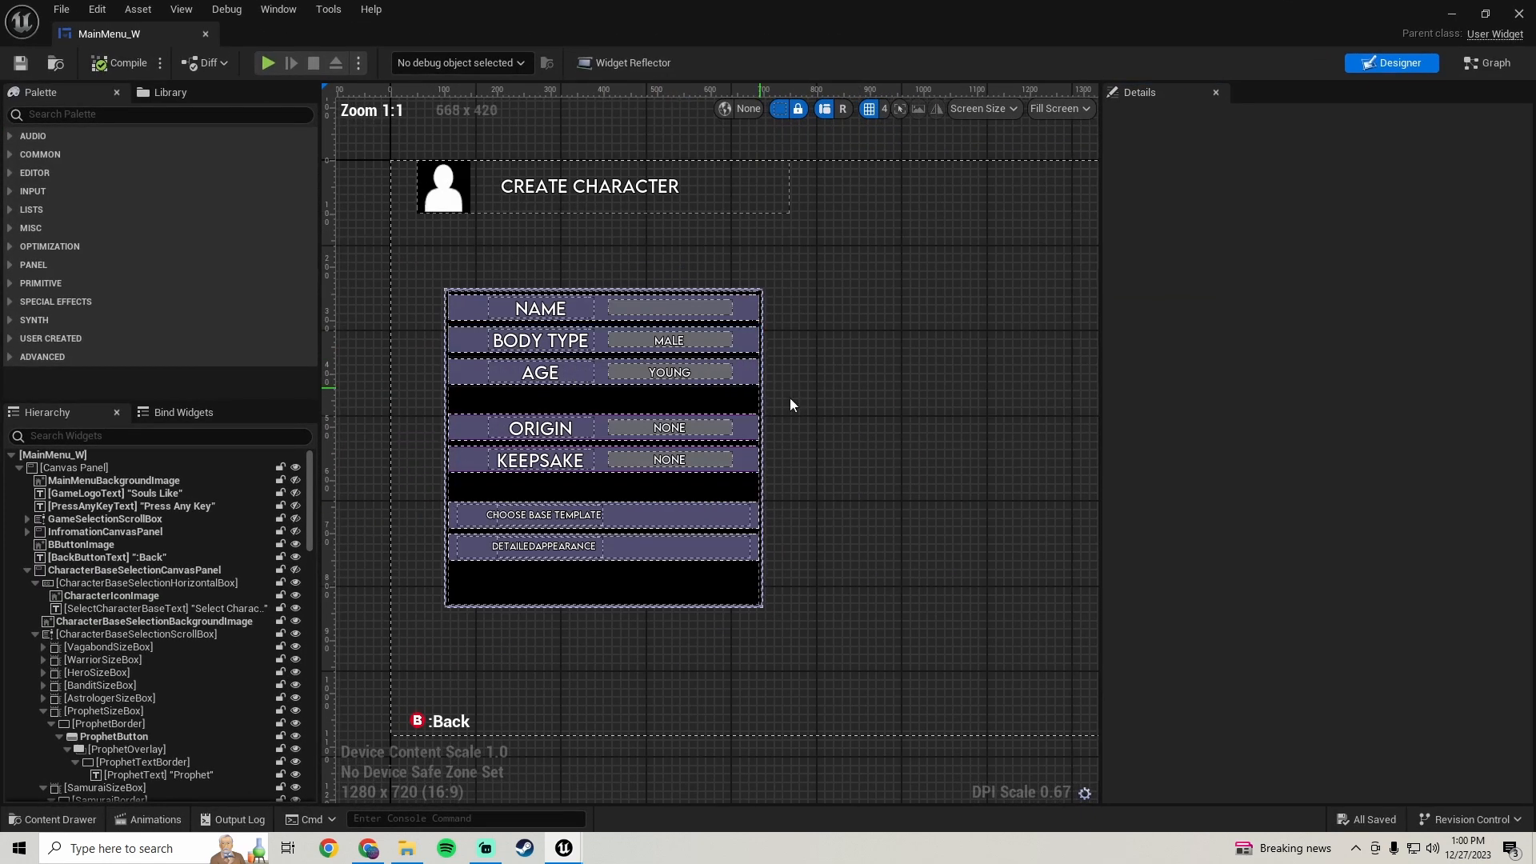
{"action": "scroll", "coordinate": [805, 390], "scroll_direction": "down", "scroll_amount": 3}
{"action": "right_click_drag", "start_coordinate": [818, 385], "coordinate": [747, 327]}
{"action": "scroll", "coordinate": [634, 504], "scroll_direction": "up", "scroll_amount": 2}
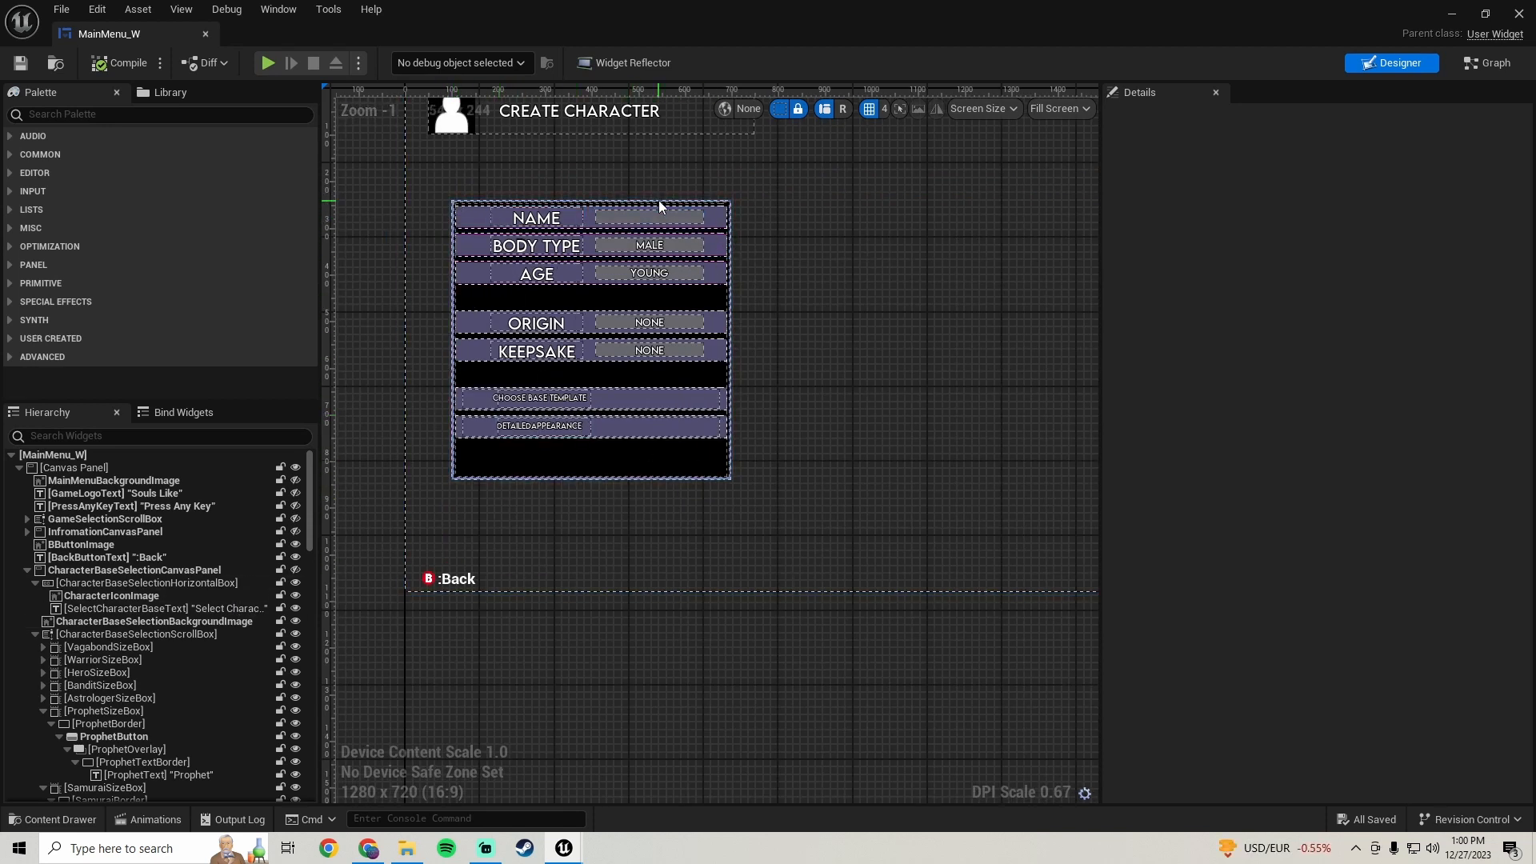
{"action": "scroll", "coordinate": [801, 400], "scroll_direction": "down", "scroll_amount": 1}
{"action": "right_click_drag", "start_coordinate": [813, 401], "coordinate": [692, 395]}
{"action": "scroll", "coordinate": [103, 631], "scroll_direction": "down", "scroll_amount": 4}
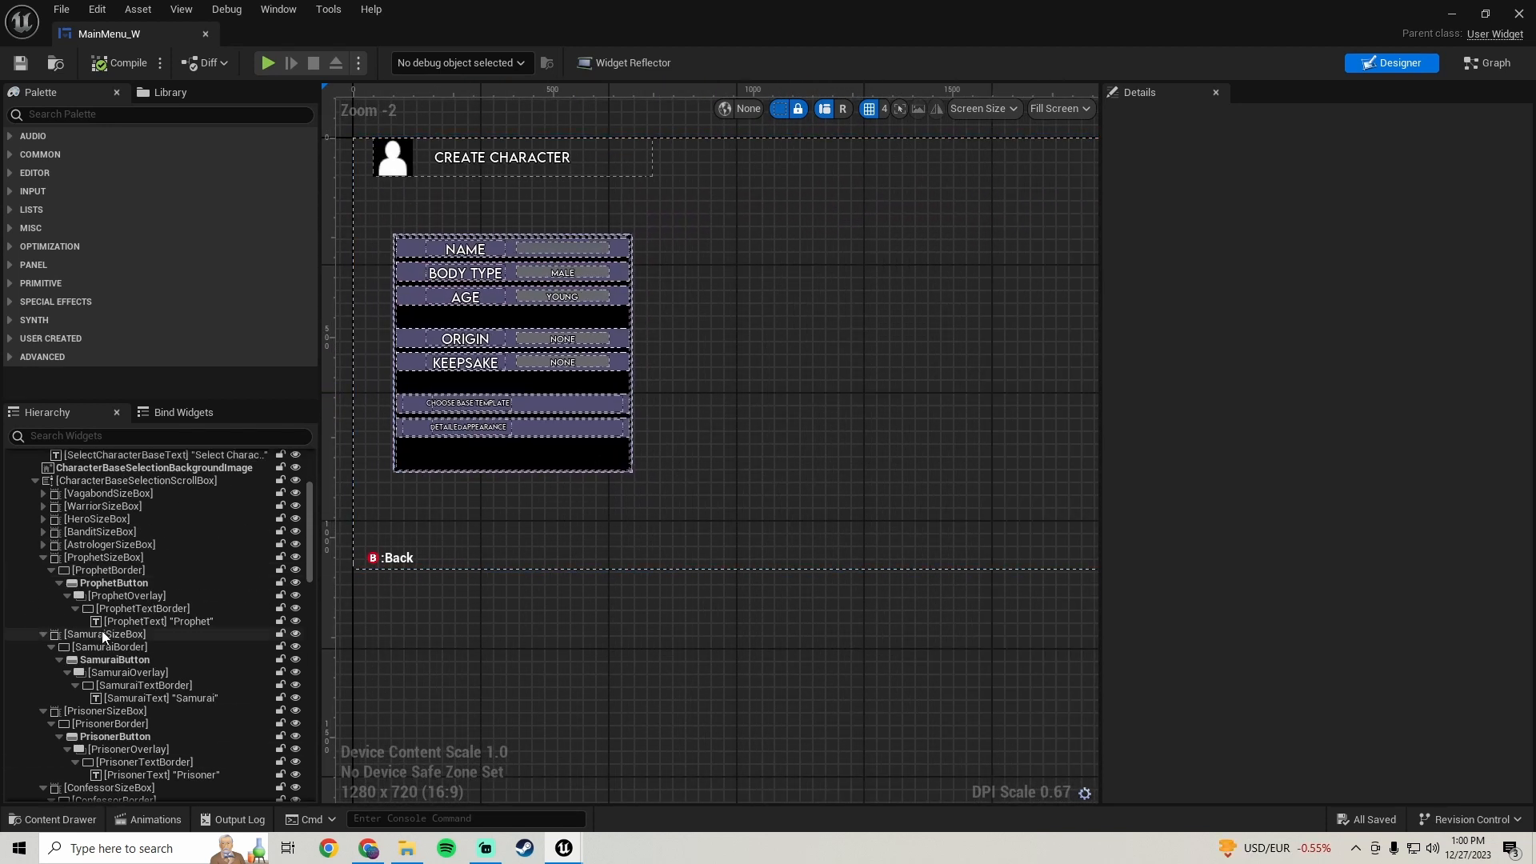
- Collapse the Prophet, Samurai, Prisoner, Confessor and Wretch size boxes in the widget hierarchy
{"action": "scroll", "coordinate": [102, 630], "scroll_direction": "up", "scroll_amount": 2}
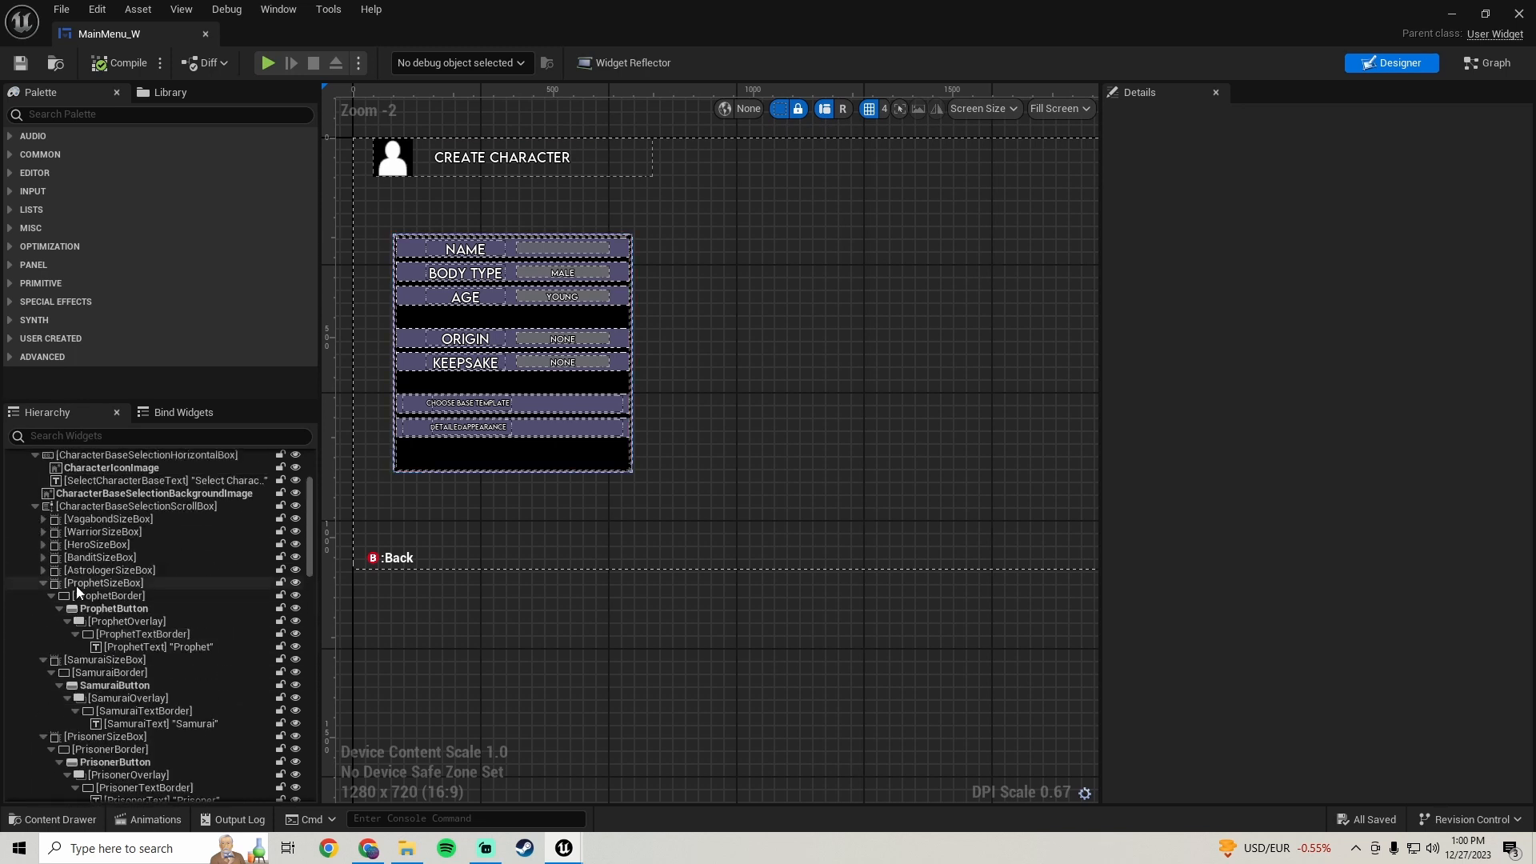
{"action": "left_click", "coordinate": [42, 584]}
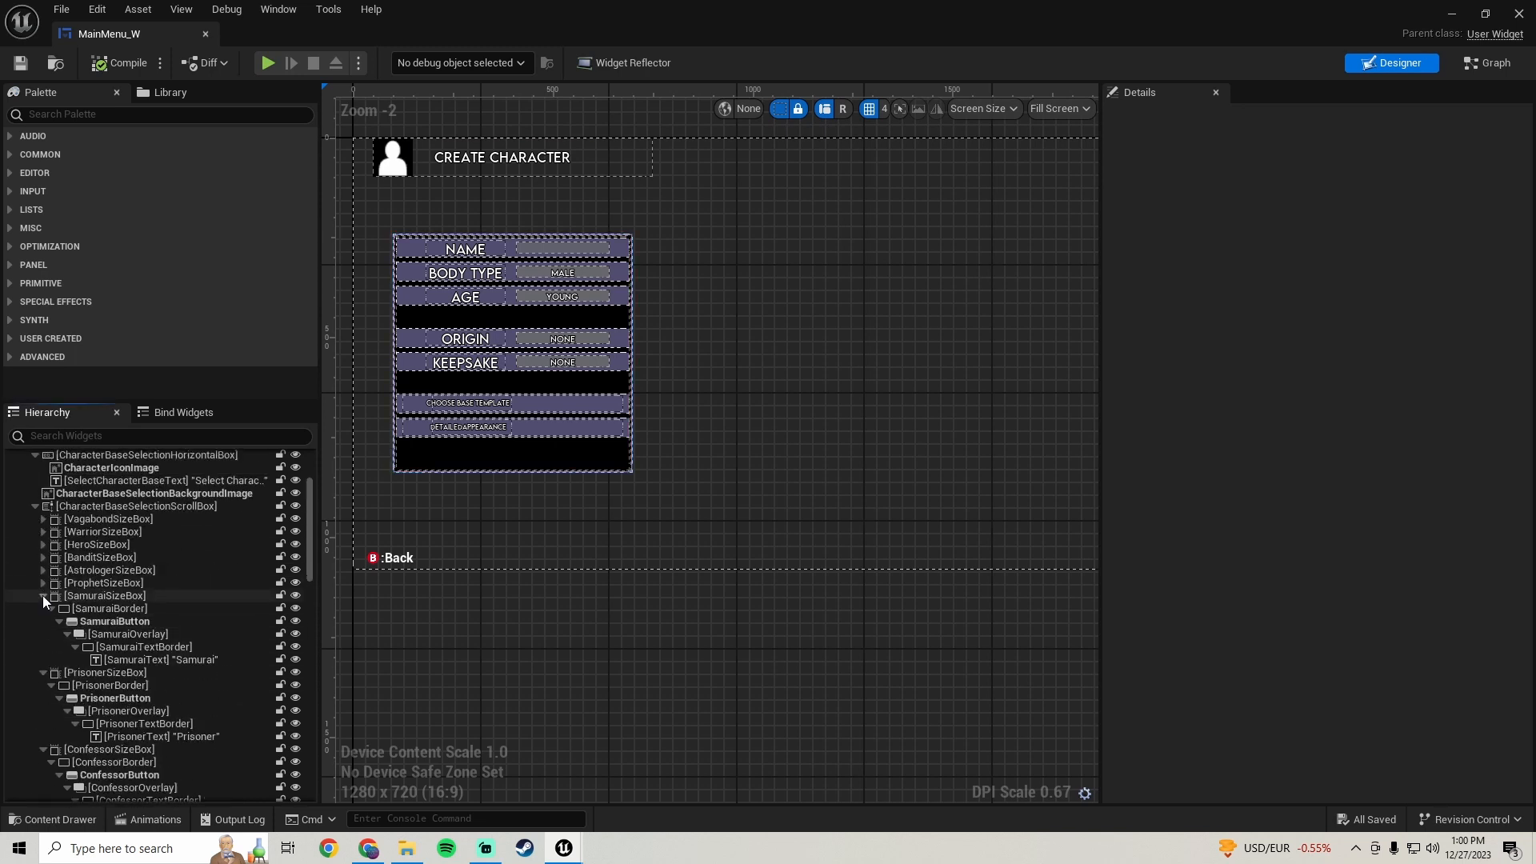
{"action": "left_click", "coordinate": [42, 595]}
{"action": "left_click", "coordinate": [43, 608]}
{"action": "left_click", "coordinate": [42, 621]}
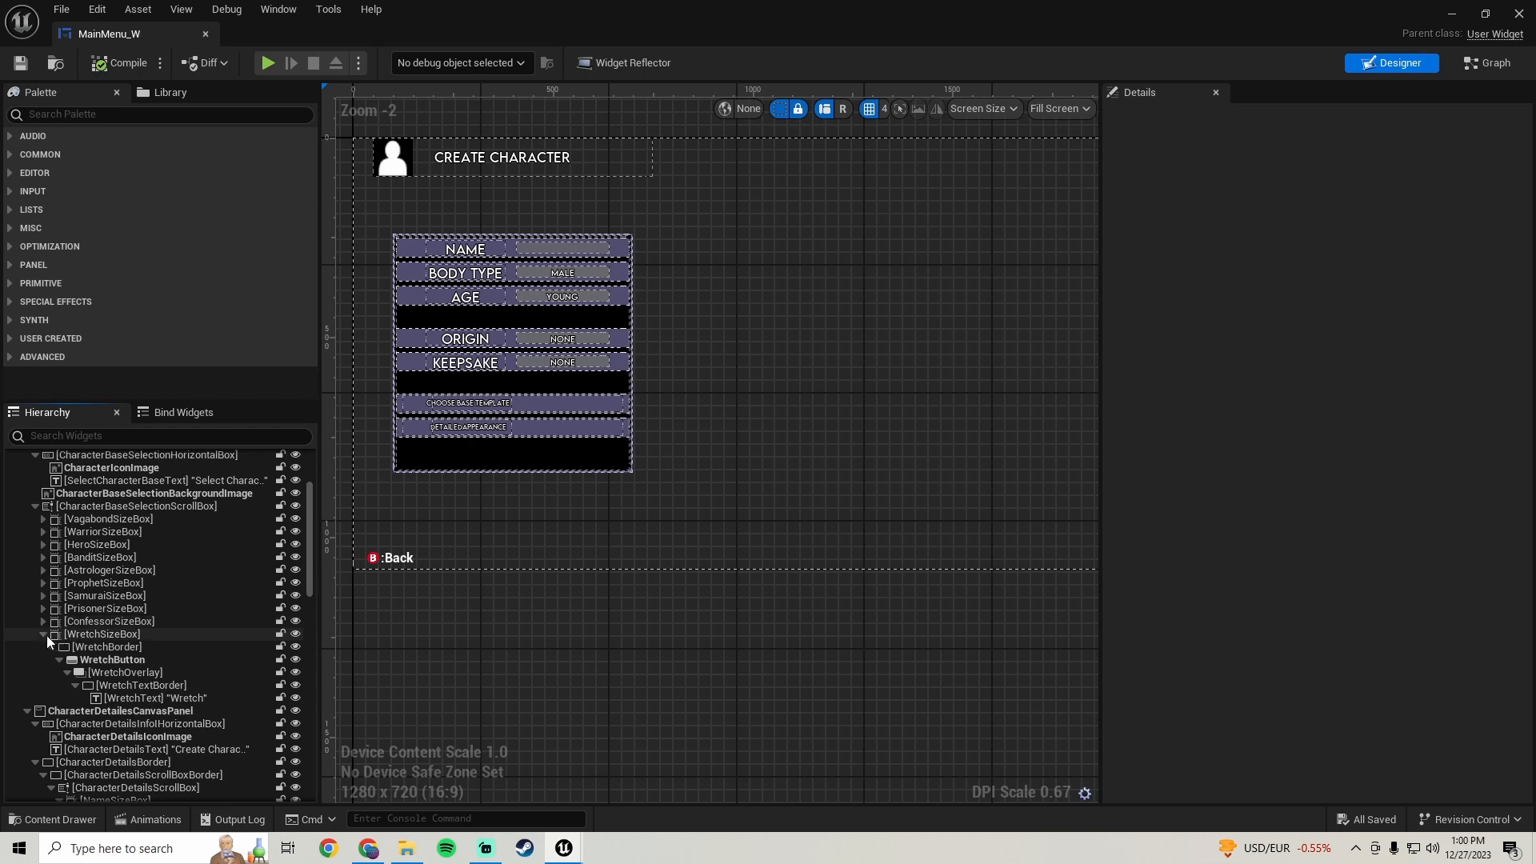
{"action": "left_click", "coordinate": [43, 633]}
- Collapse the hierarchy to its top-level panels and select CharacterDetailesCanvasPanel
{"action": "scroll", "coordinate": [70, 602], "scroll_direction": "up", "scroll_amount": 3}
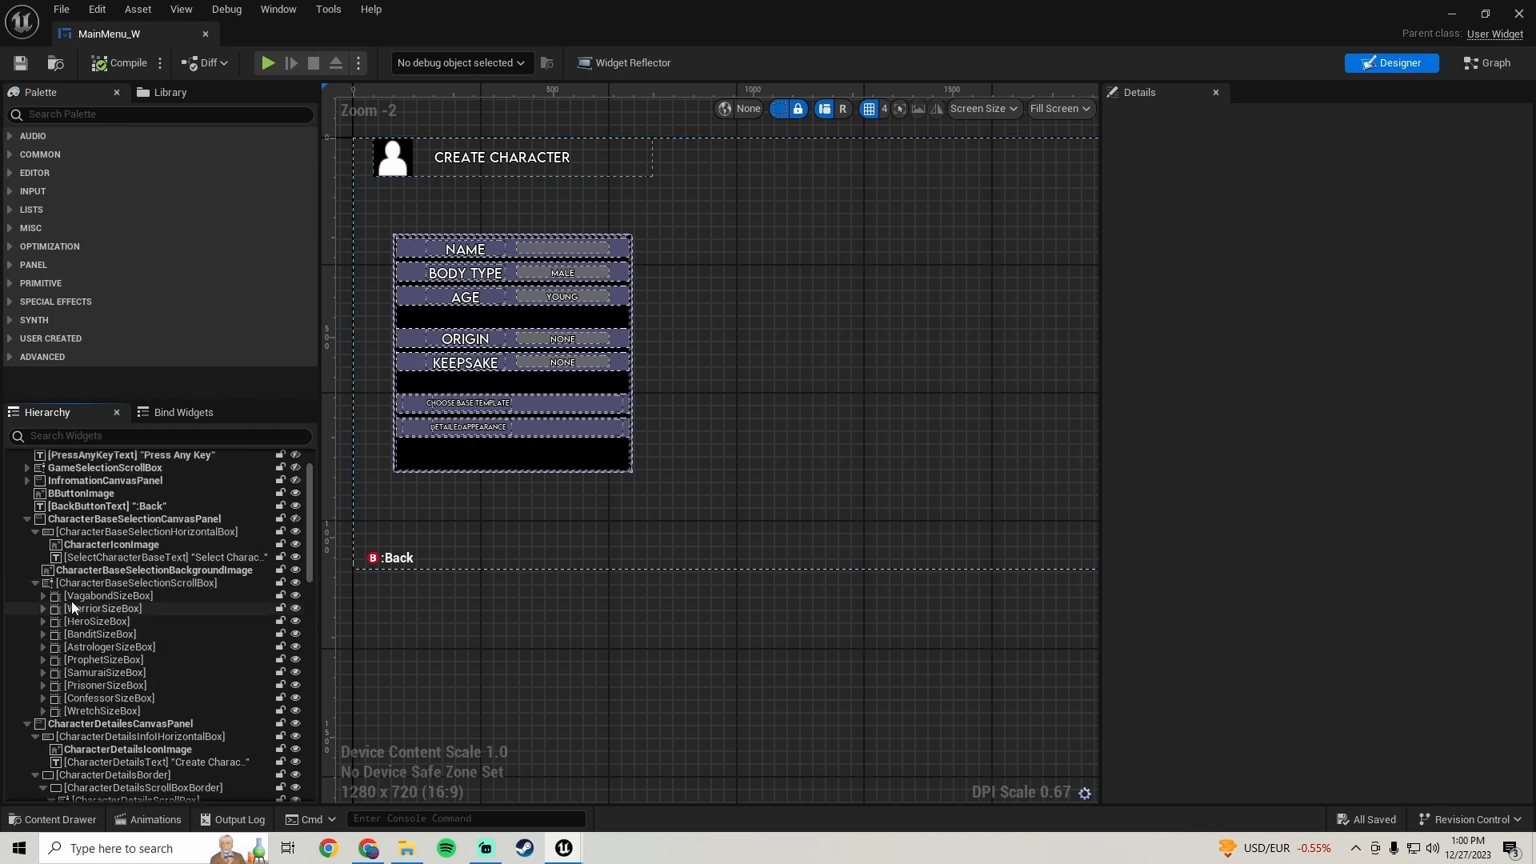
{"action": "left_click", "coordinate": [27, 518]}
{"action": "scroll", "coordinate": [122, 558], "scroll_direction": "down", "scroll_amount": 10}
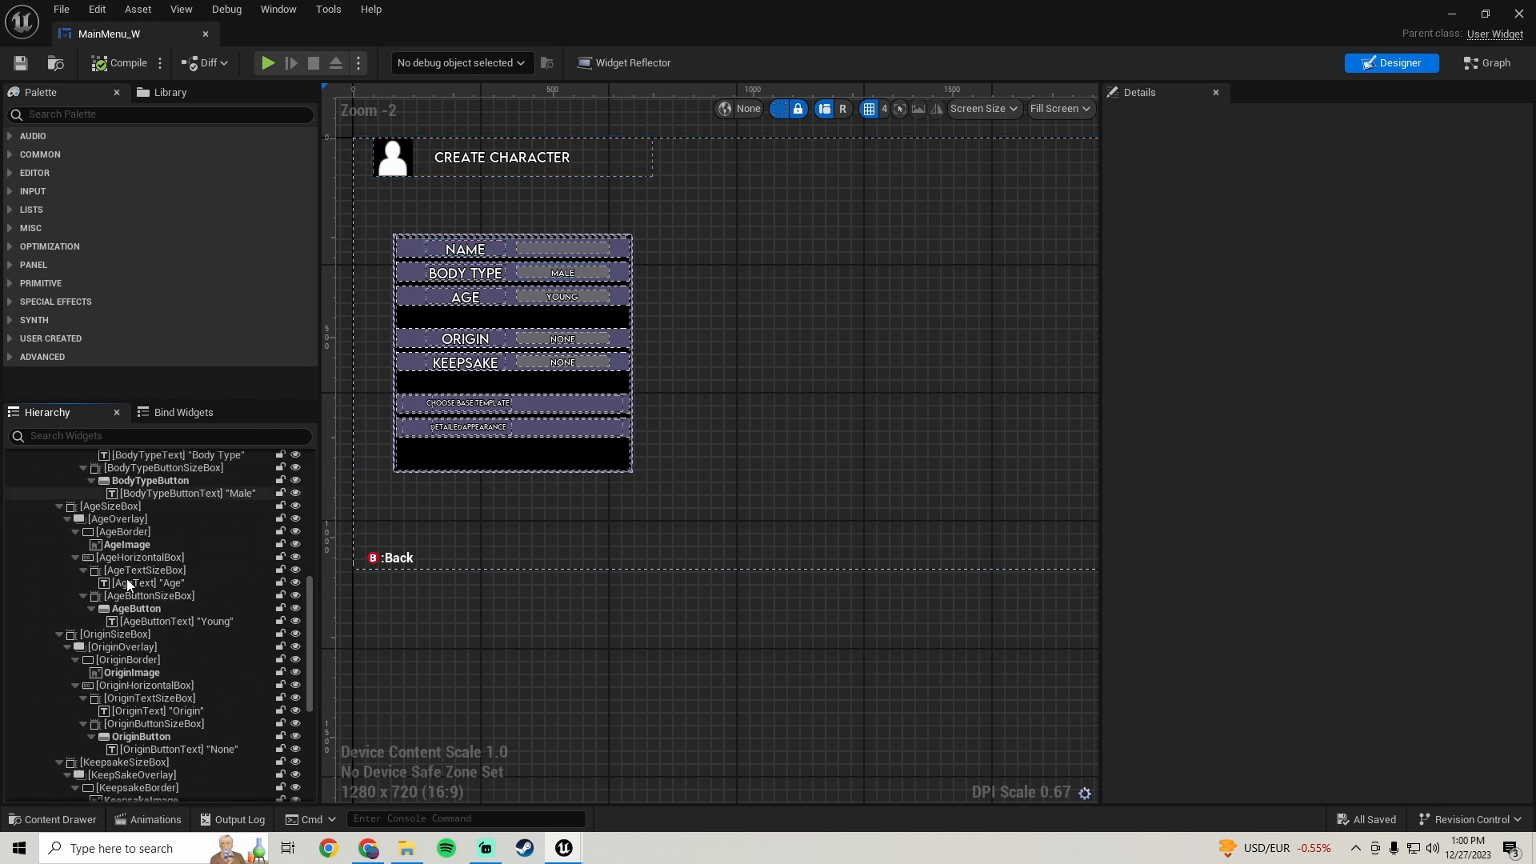
{"action": "scroll", "coordinate": [51, 564], "scroll_direction": "up", "scroll_amount": 10}
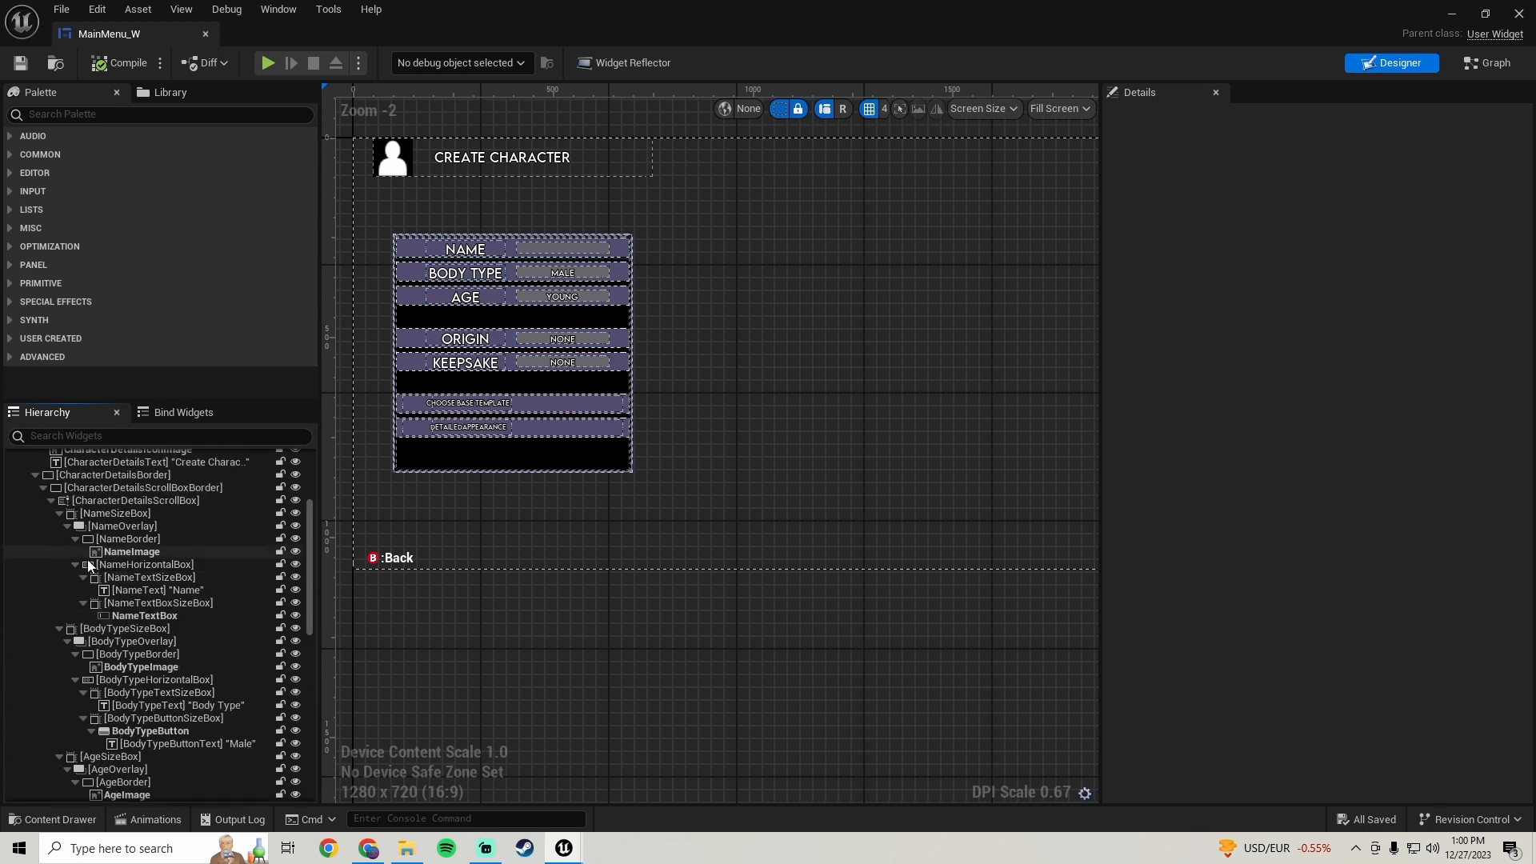
{"action": "left_click", "coordinate": [27, 526]}
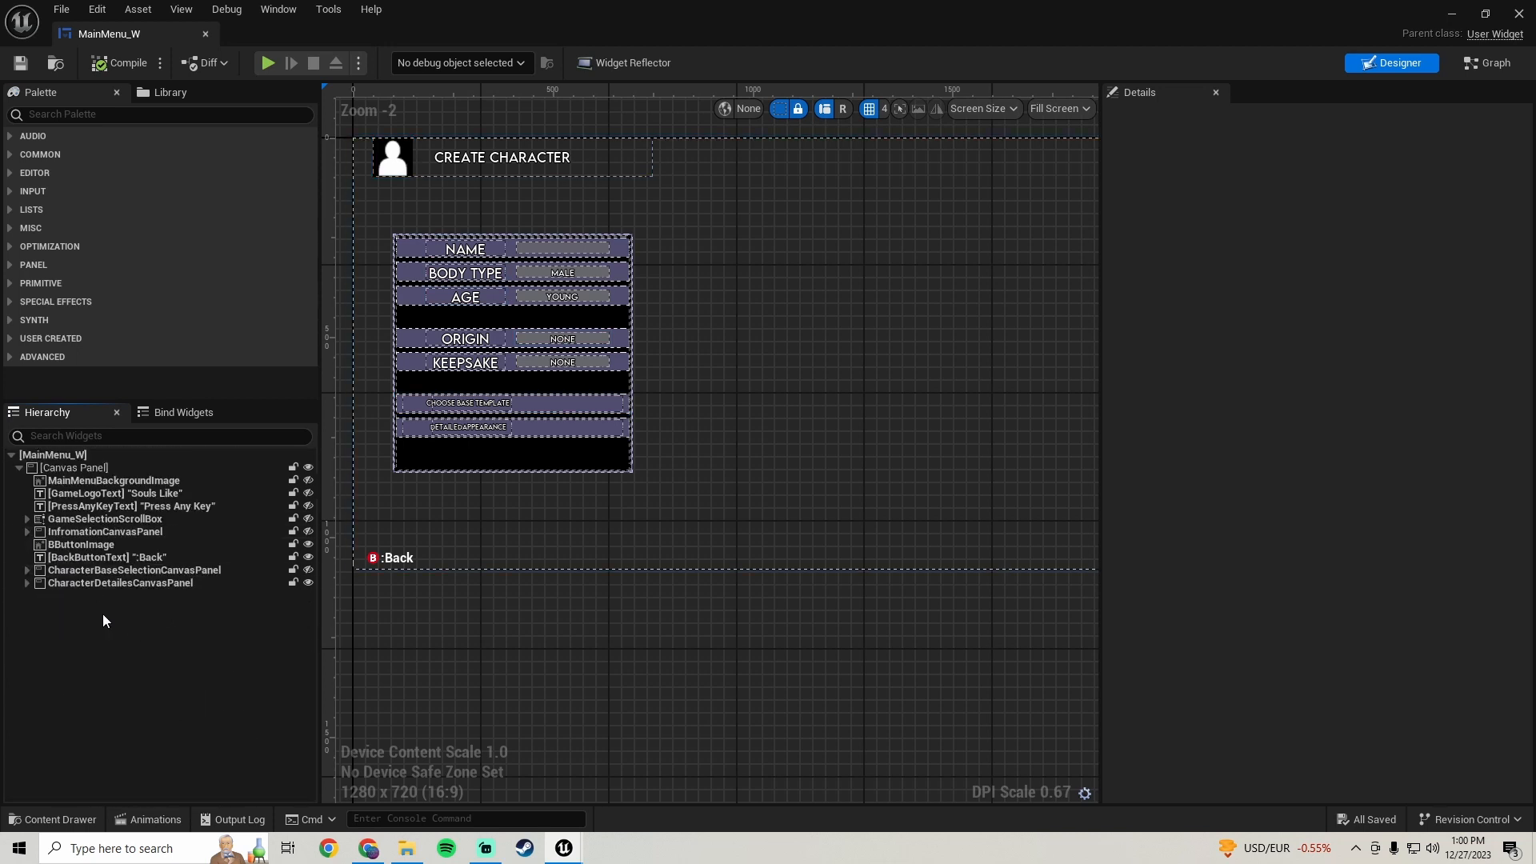
{"action": "left_click", "coordinate": [28, 582]}
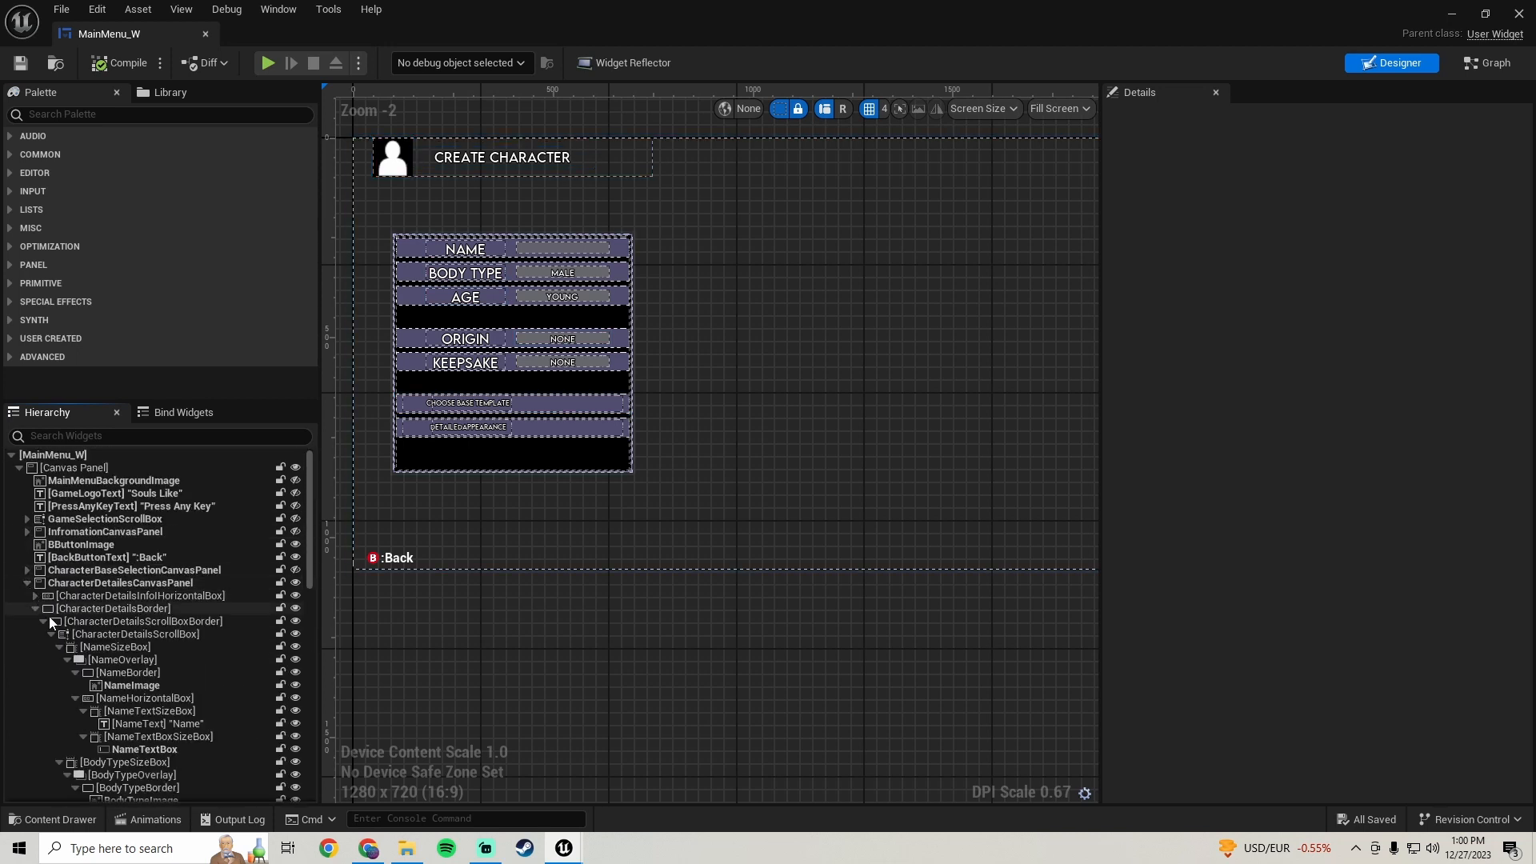
{"action": "left_click", "coordinate": [35, 608]}
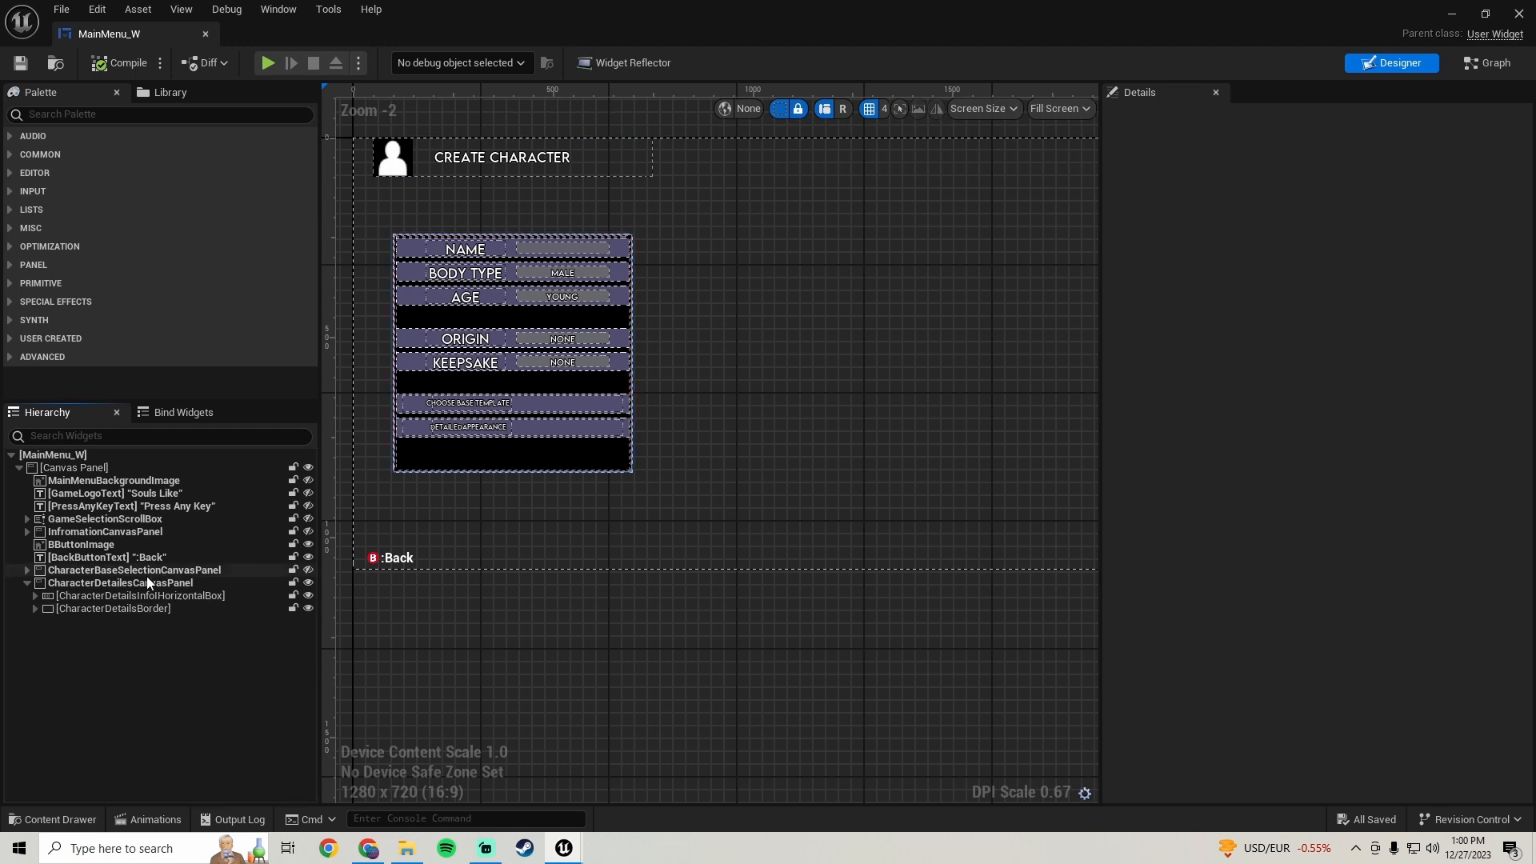
{"action": "left_click", "coordinate": [140, 583]}
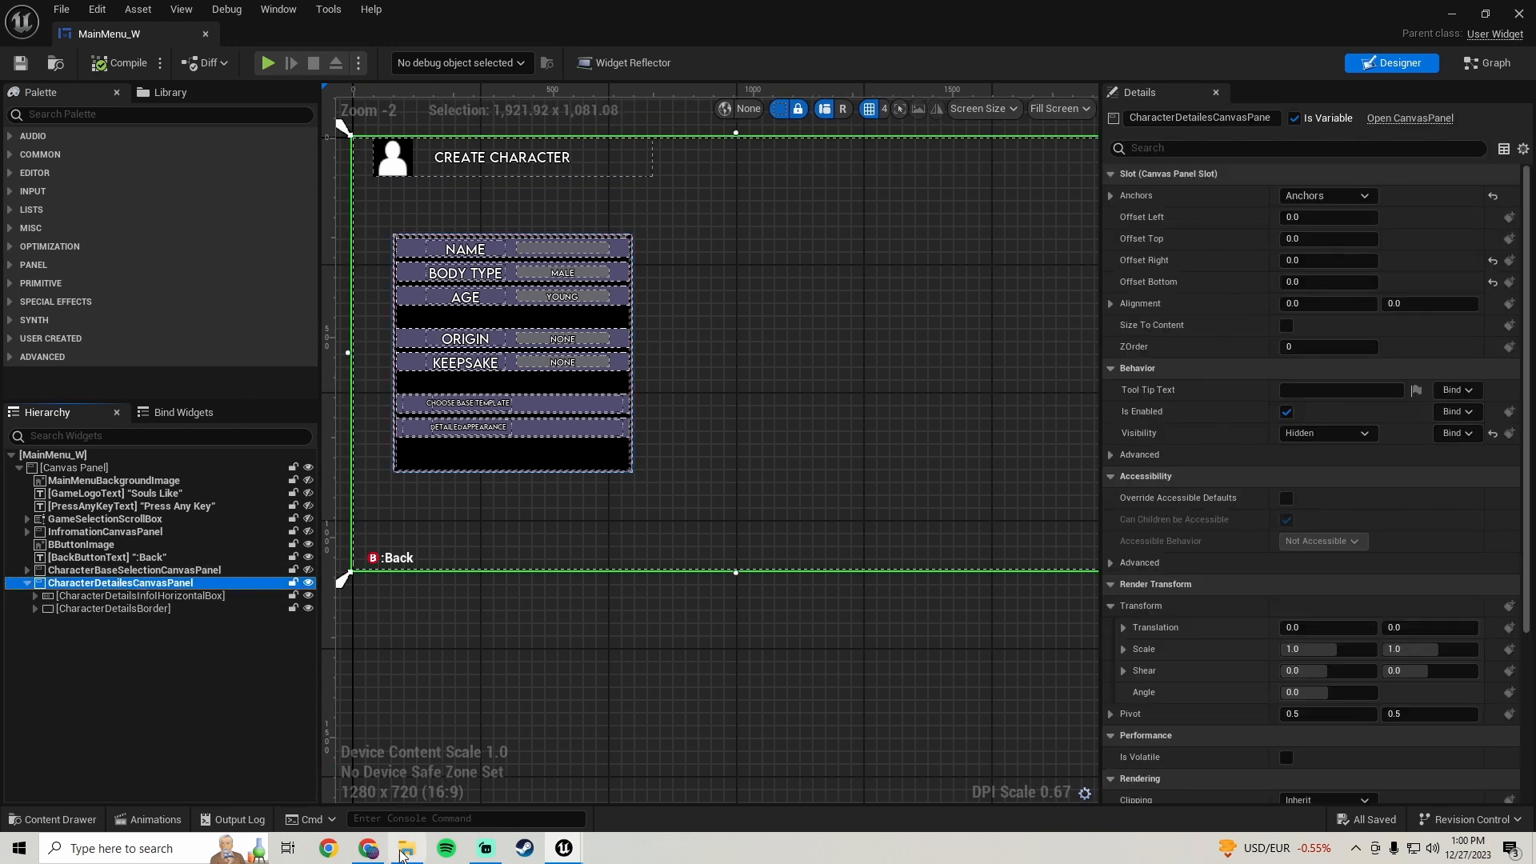
- Open the latest reference screenshot of a character status hierarchy from the Pictures folder
{"action": "left_click", "coordinate": [407, 849]}
{"action": "left_click", "coordinate": [568, 253]}
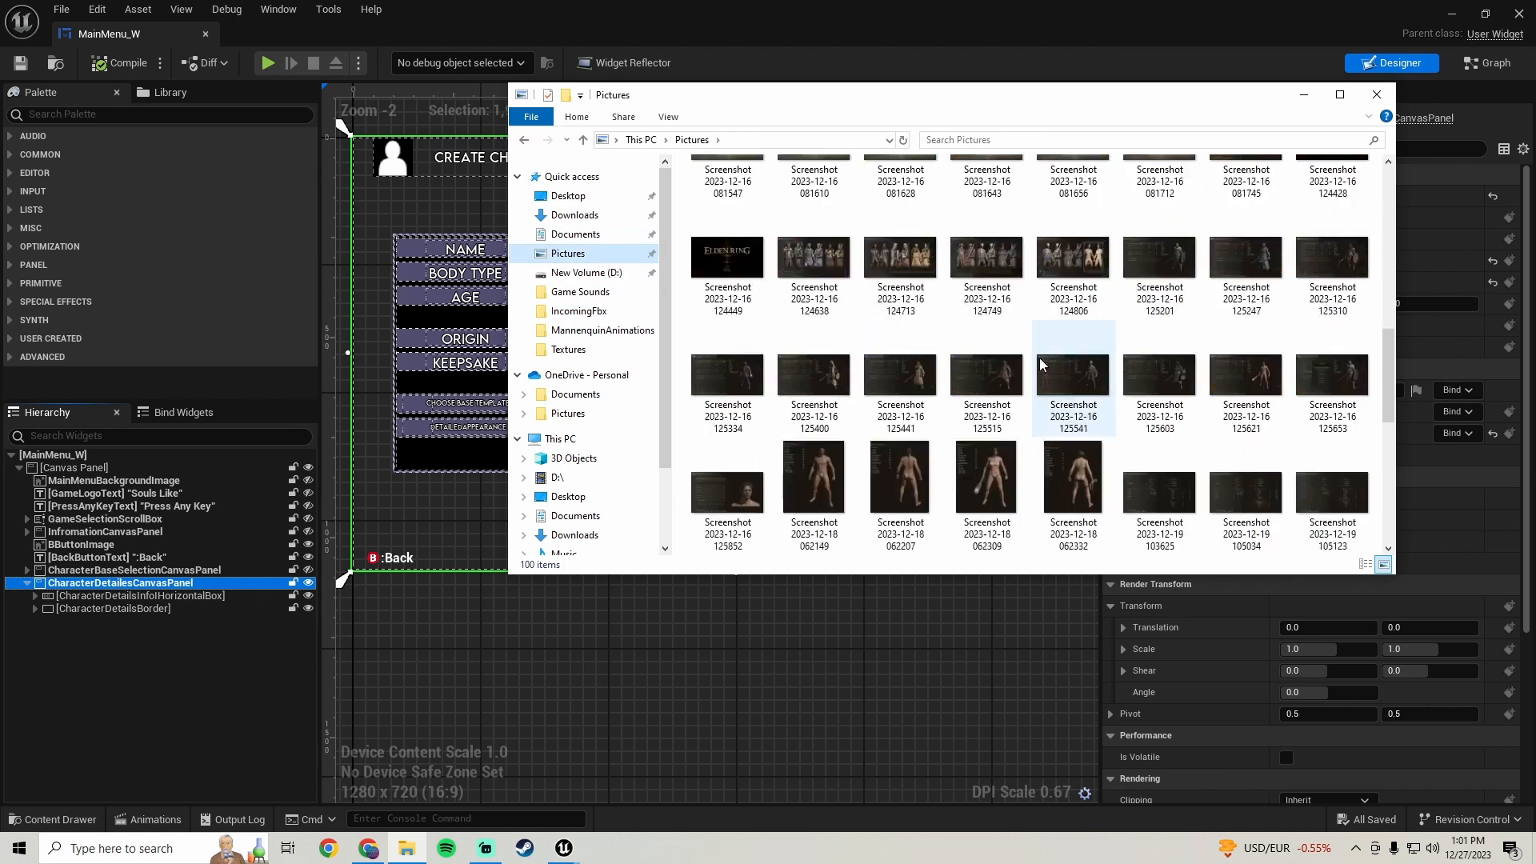
{"action": "scroll", "coordinate": [1040, 368], "scroll_direction": "down", "scroll_amount": 10}
{"action": "double_click", "coordinate": [1244, 404]}
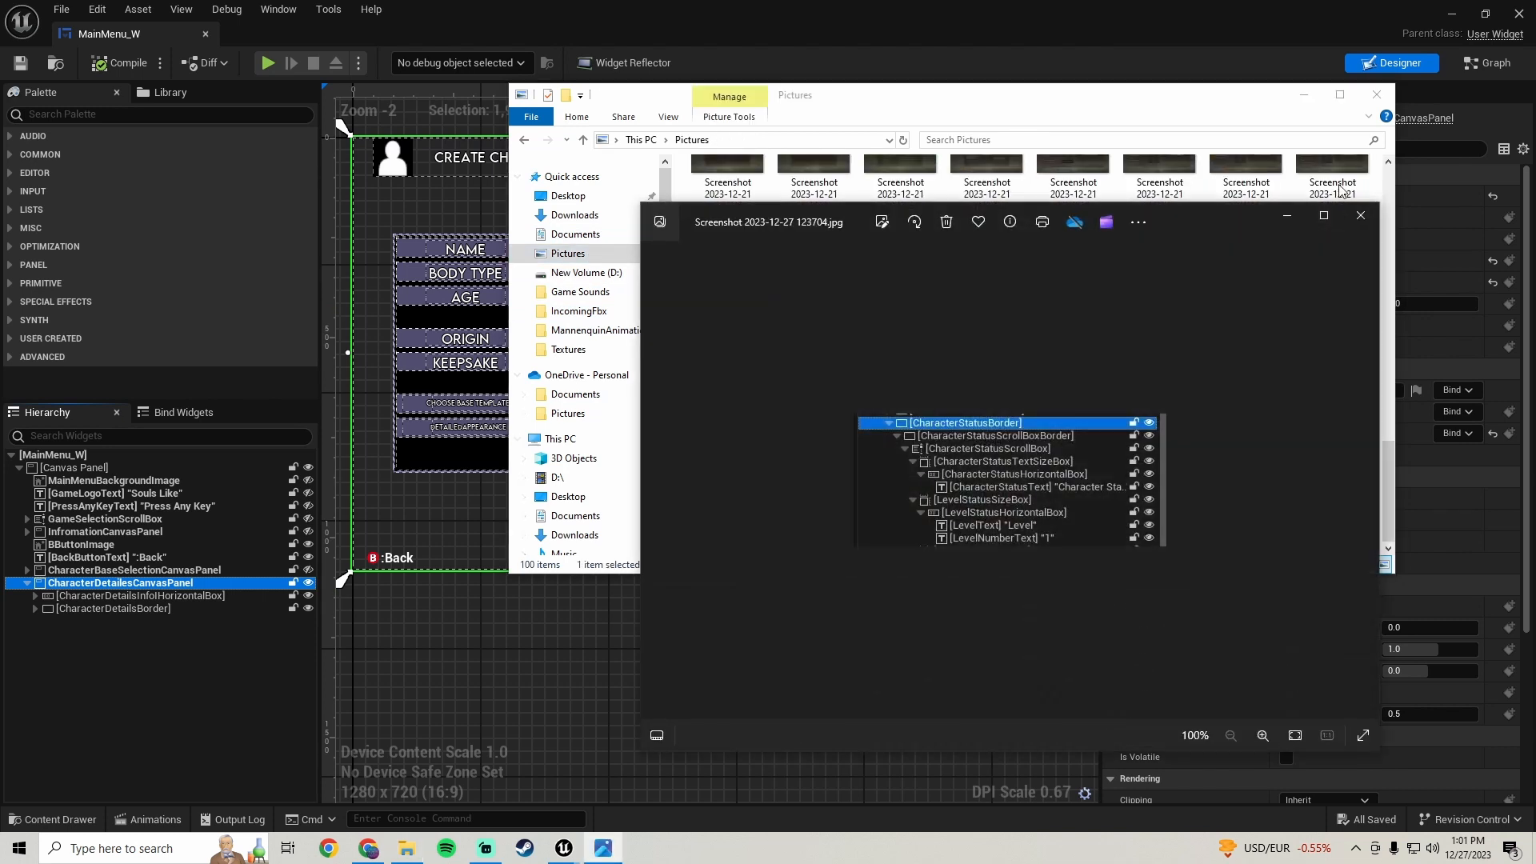
{"action": "left_click", "coordinate": [1305, 95]}
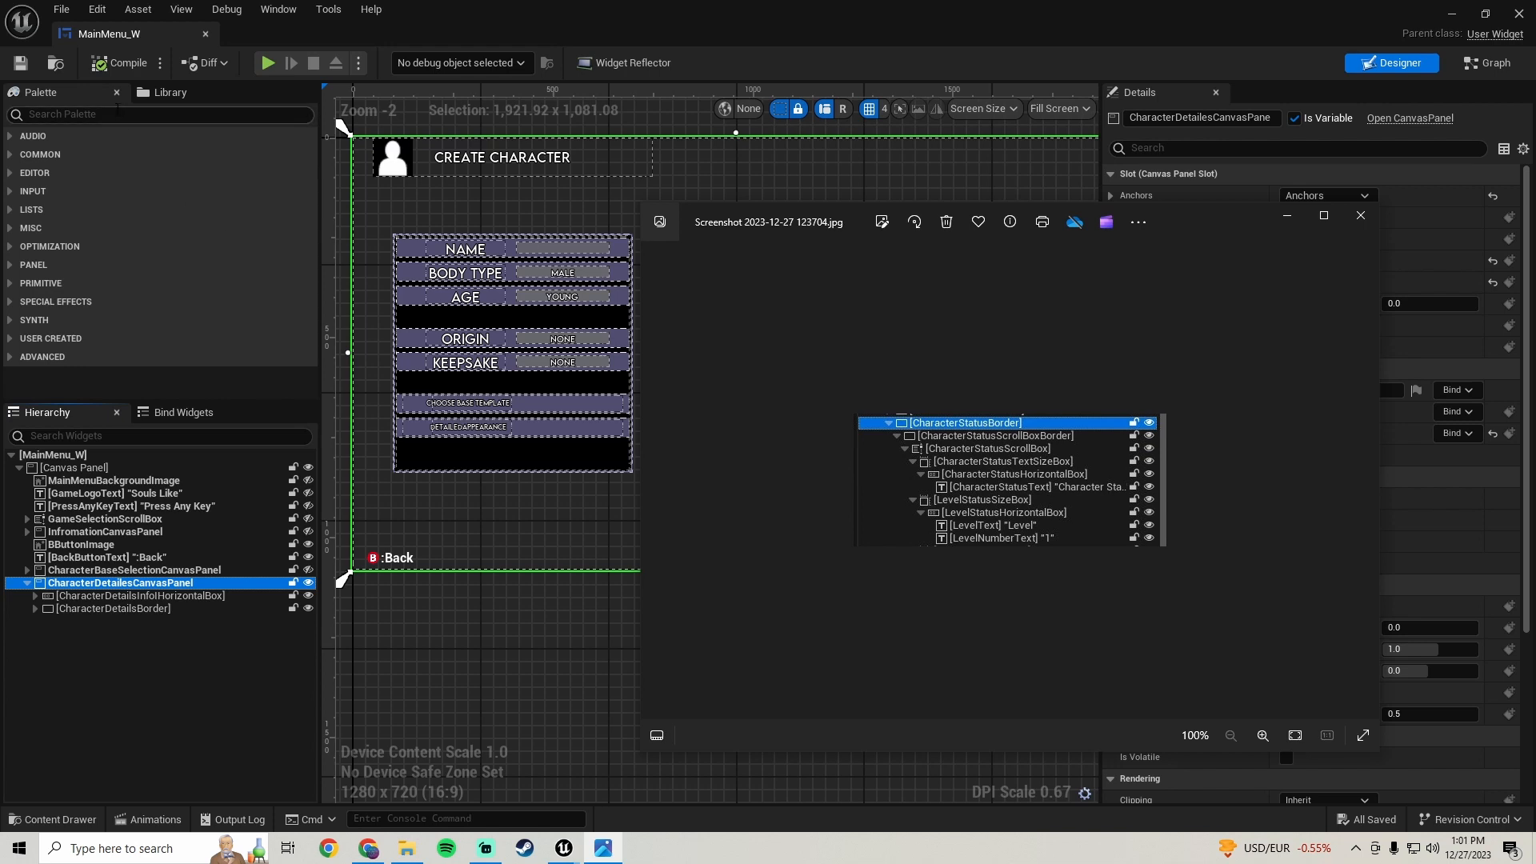
- Search the palette for border and add a Border widget inside CharacterDetailesCanvasPanel, then select it
{"action": "left_click", "coordinate": [116, 112]}
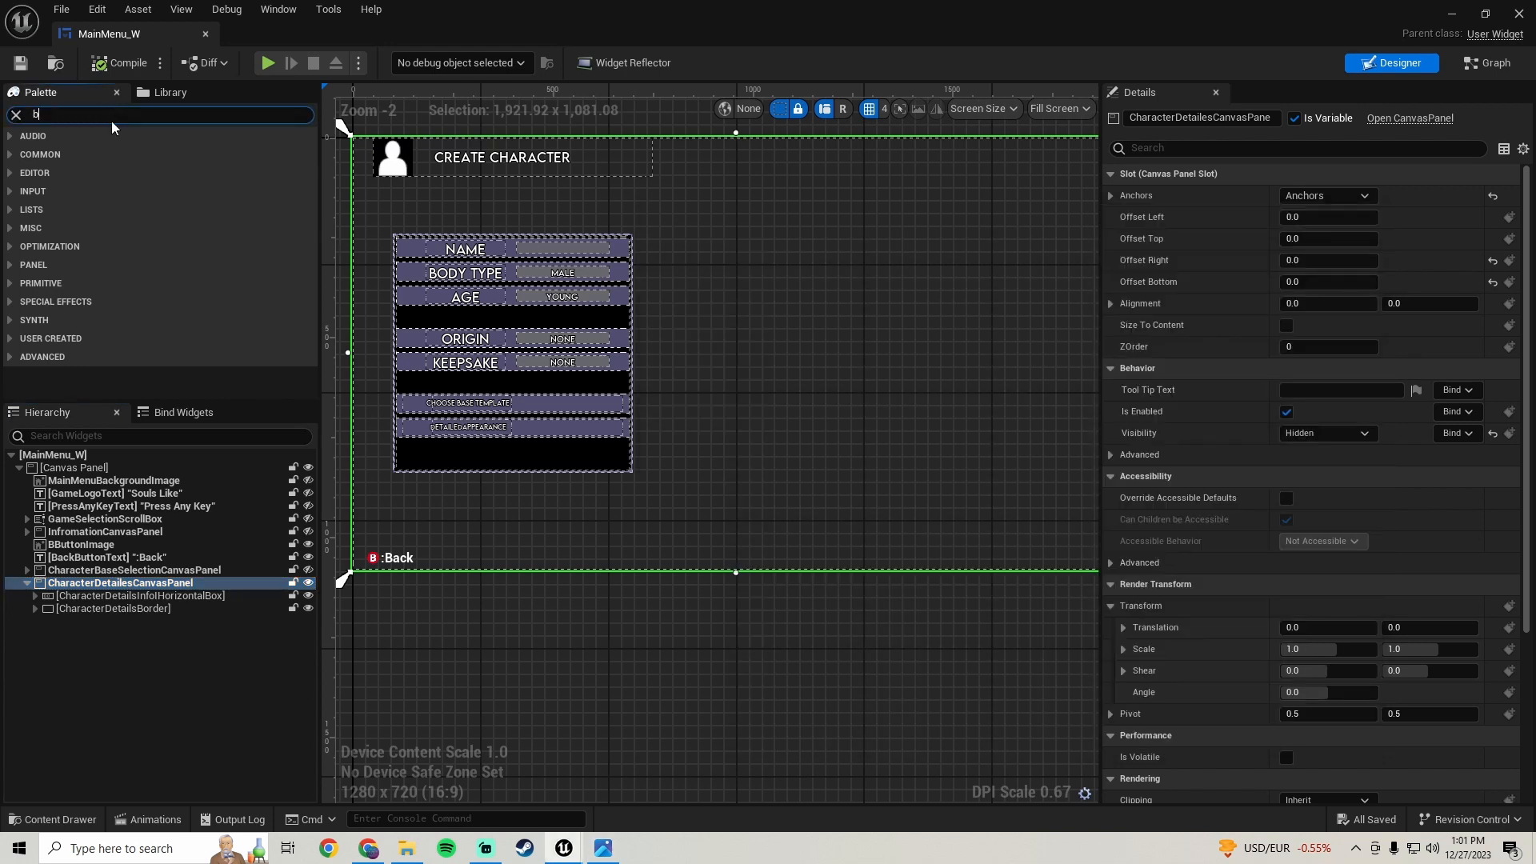
{"action": "type", "text": "border"}
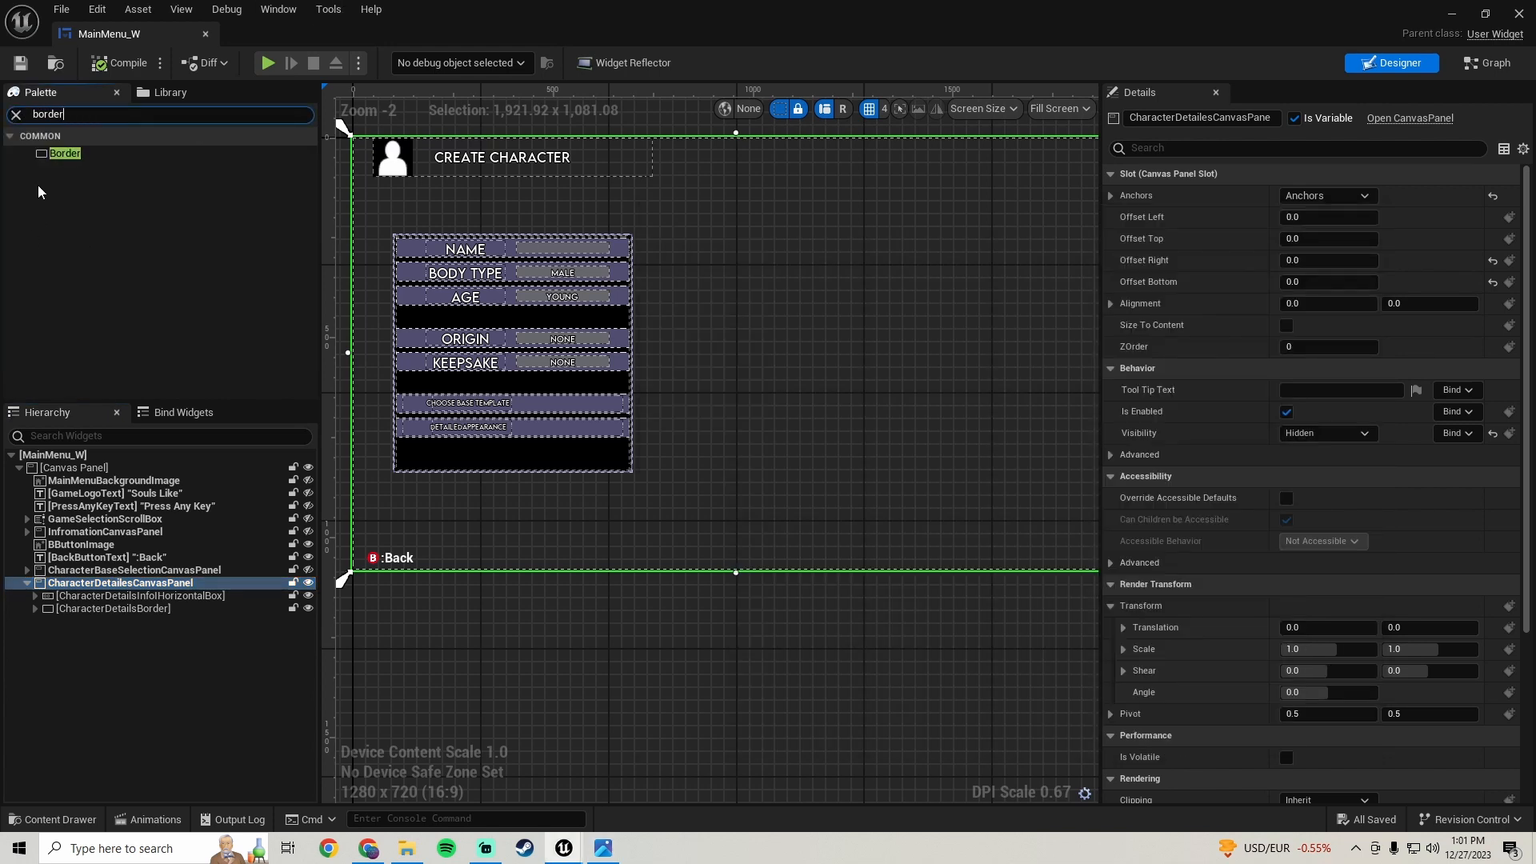
{"action": "left_click_drag", "start_coordinate": [68, 156], "coordinate": [130, 249]}
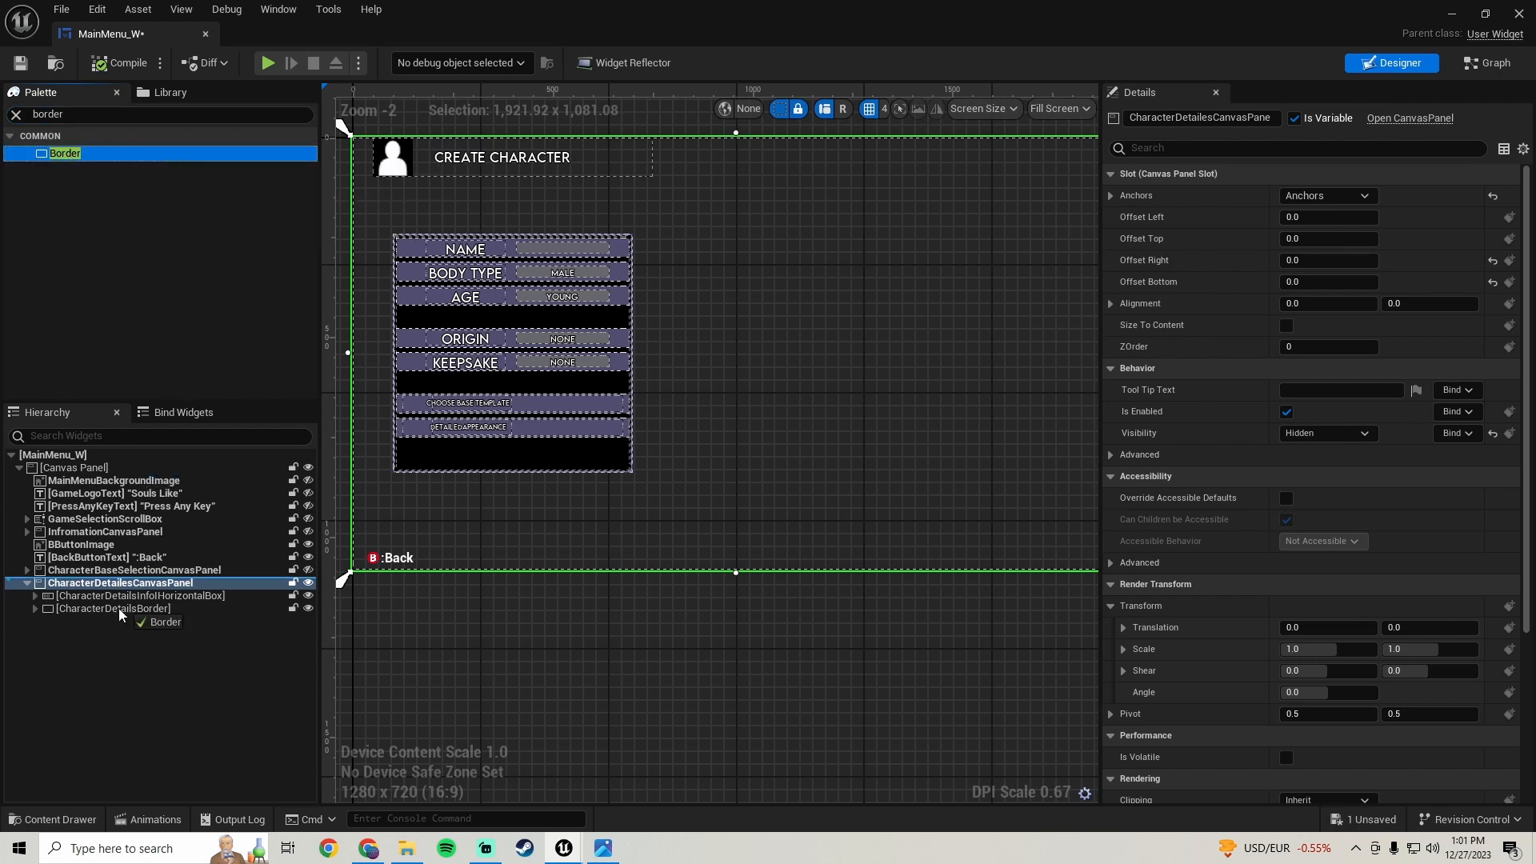
{"action": "mouse_move", "coordinate": [107, 617]}
{"action": "left_mouse_down"}
{"action": "mouse_move", "coordinate": [131, 608]}
{"action": "mouse_move", "coordinate": [107, 640]}
{"action": "mouse_move", "coordinate": [93, 610]}
{"action": "mouse_move", "coordinate": [133, 609]}
{"action": "mouse_move", "coordinate": [122, 602]}
{"action": "mouse_move", "coordinate": [112, 645]}
{"action": "left_mouse_up"}
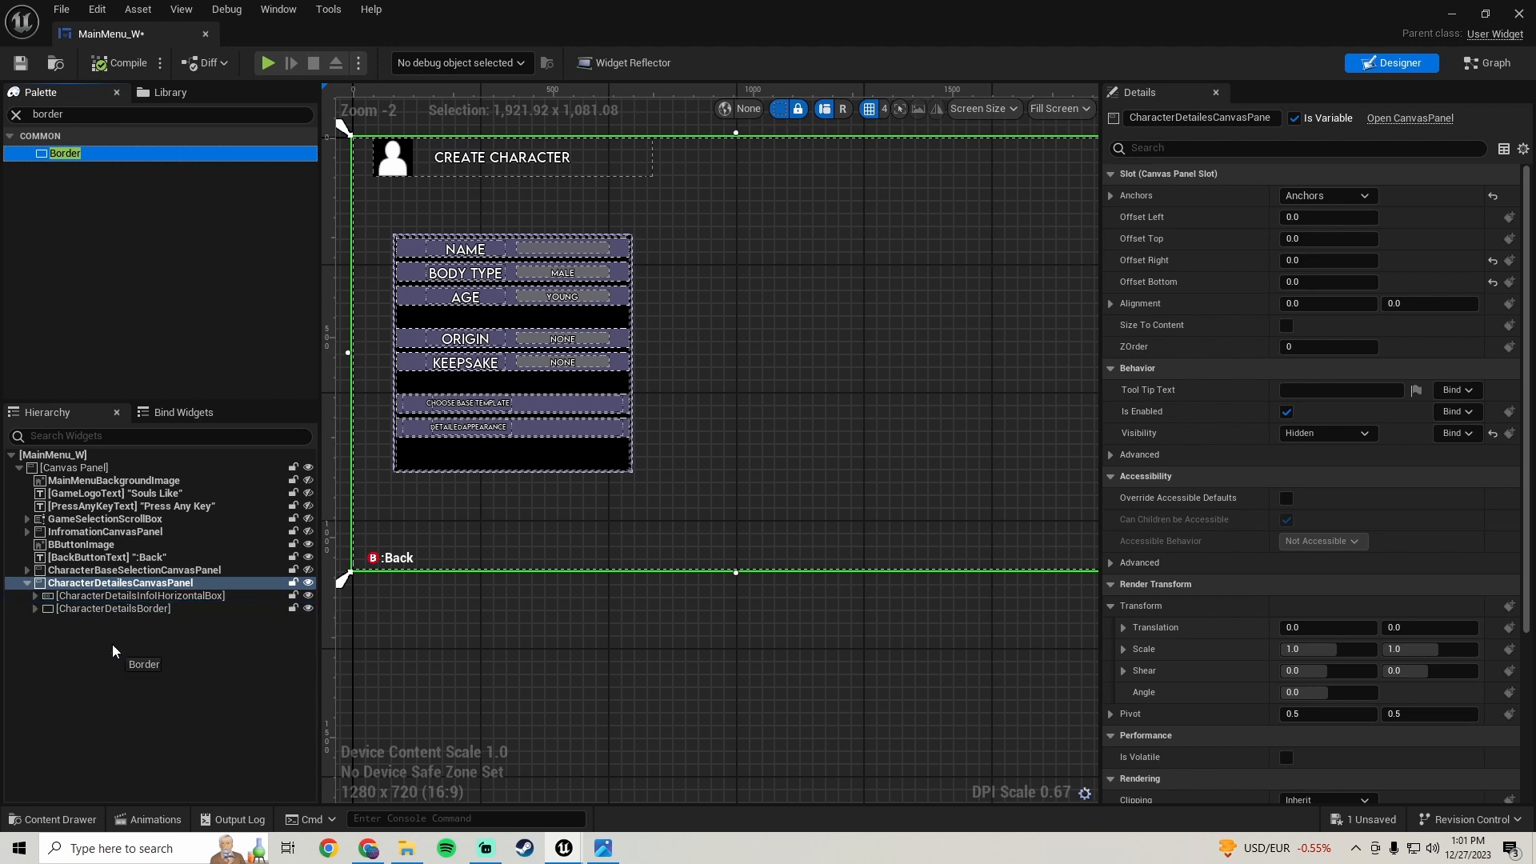
{"action": "left_click_drag", "start_coordinate": [118, 589], "coordinate": [141, 585]}
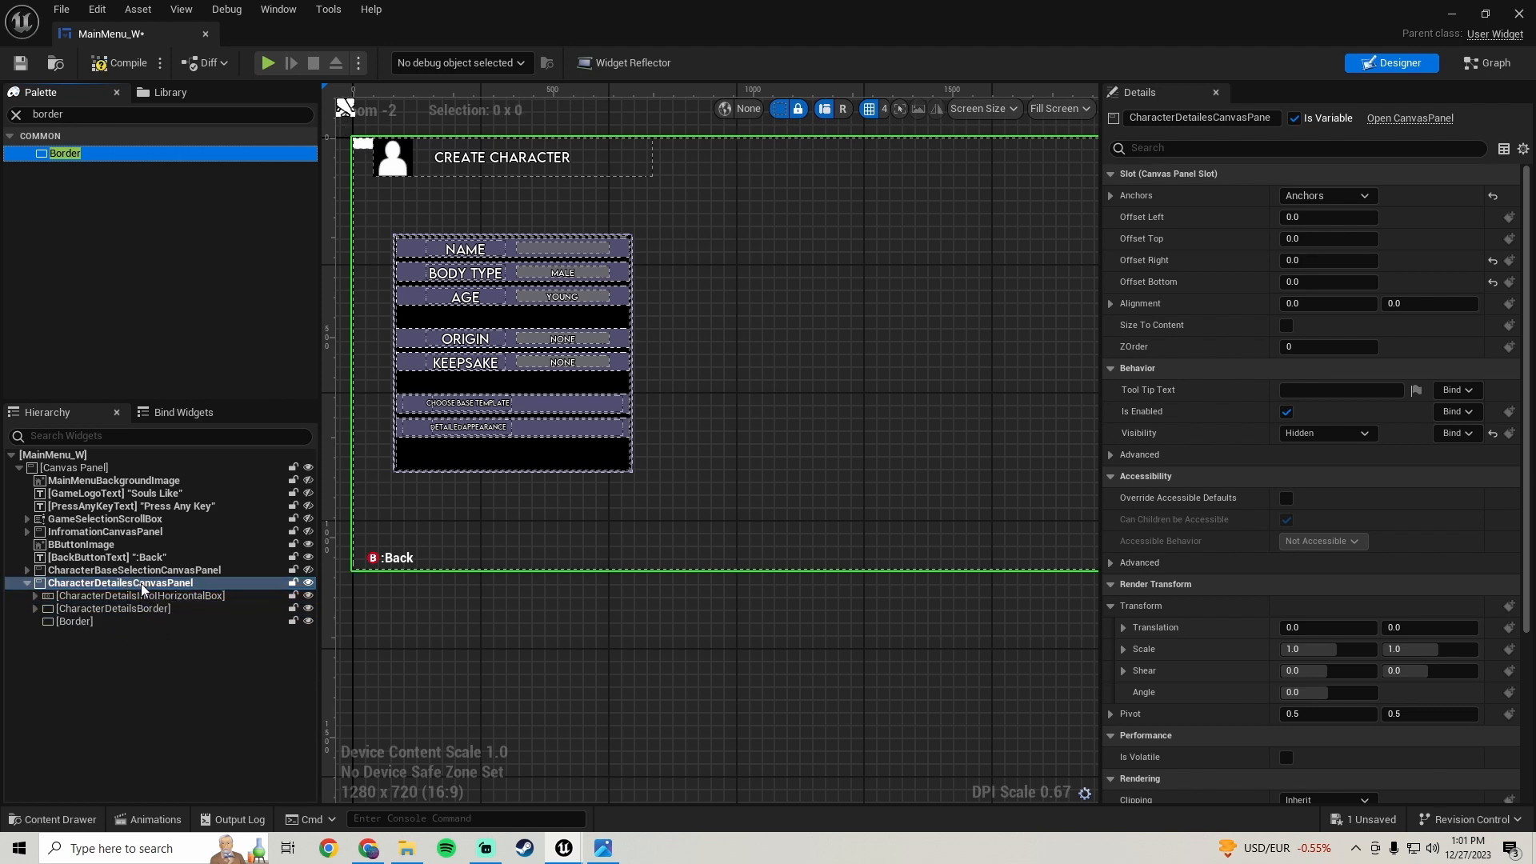
{"action": "left_click", "coordinate": [84, 623]}
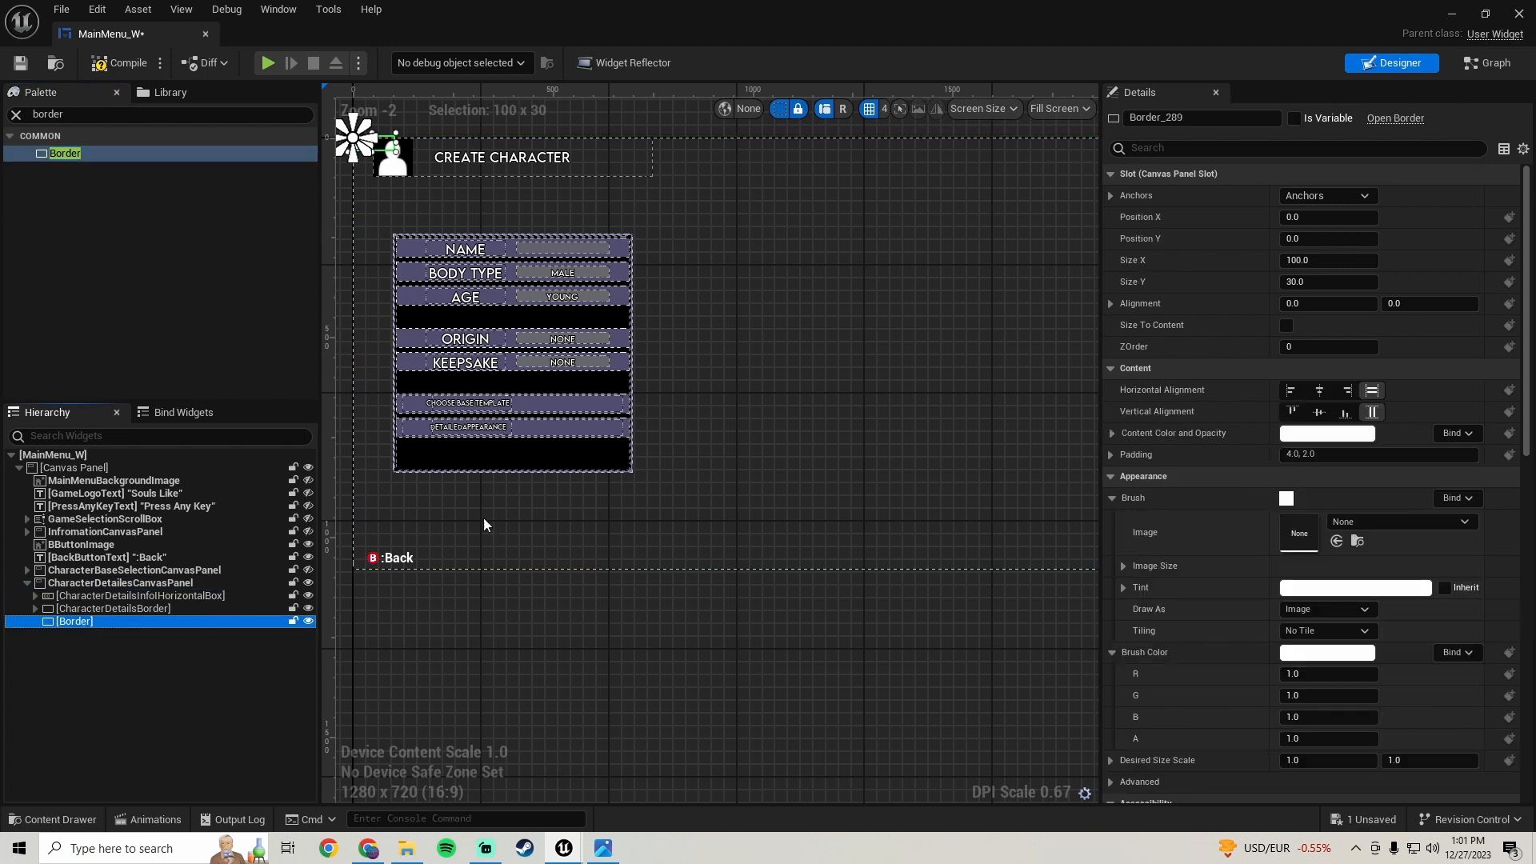
- Anchor the new border to the screen centre and reset its Position X and Y to 0
{"action": "right_click_drag", "start_coordinate": [559, 316], "coordinate": [606, 412]}
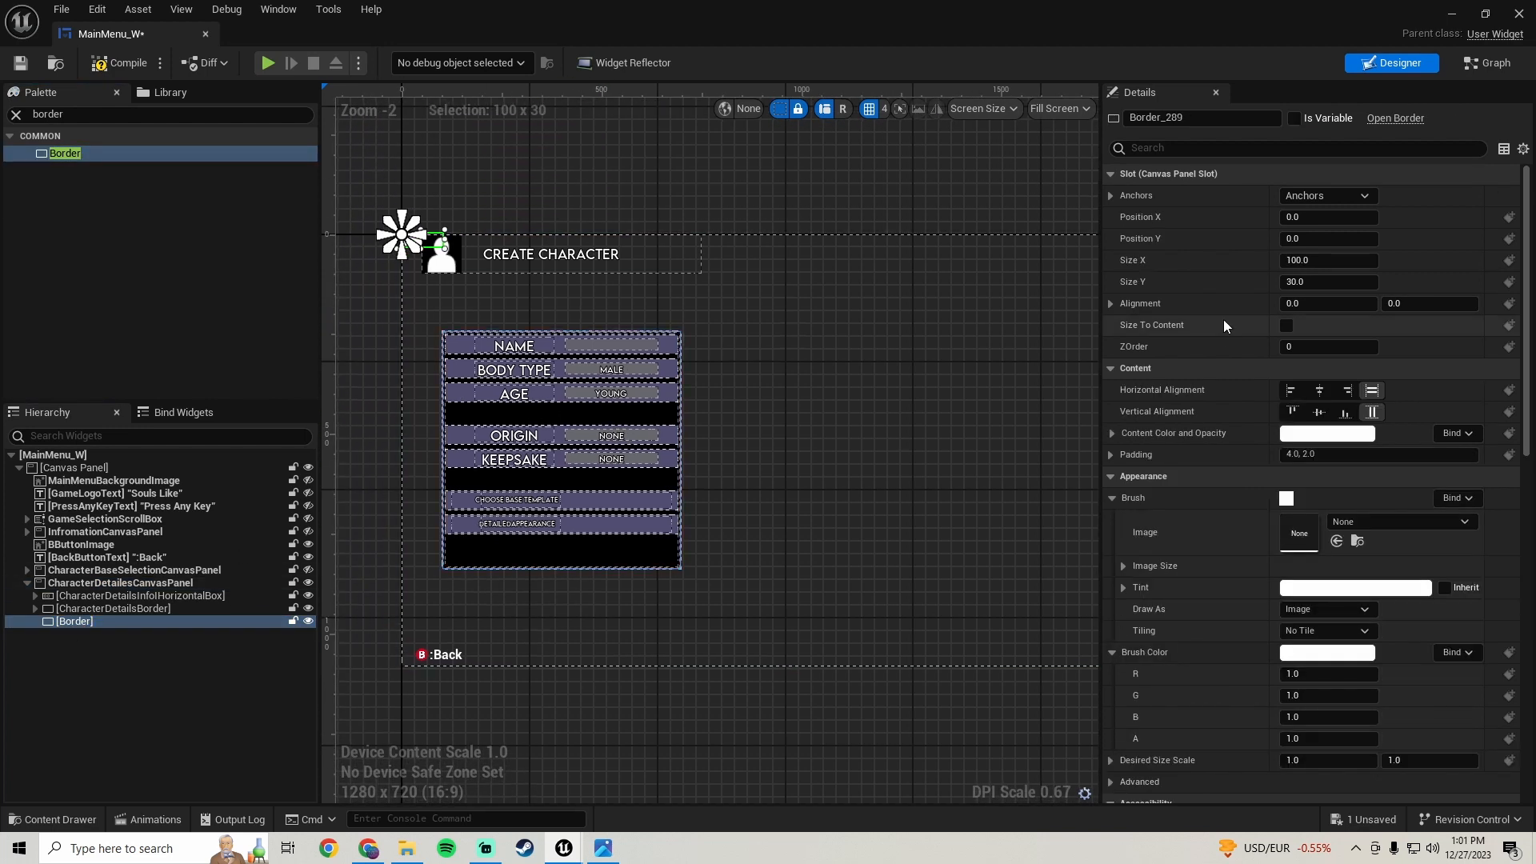
{"action": "left_click", "coordinate": [1361, 200]}
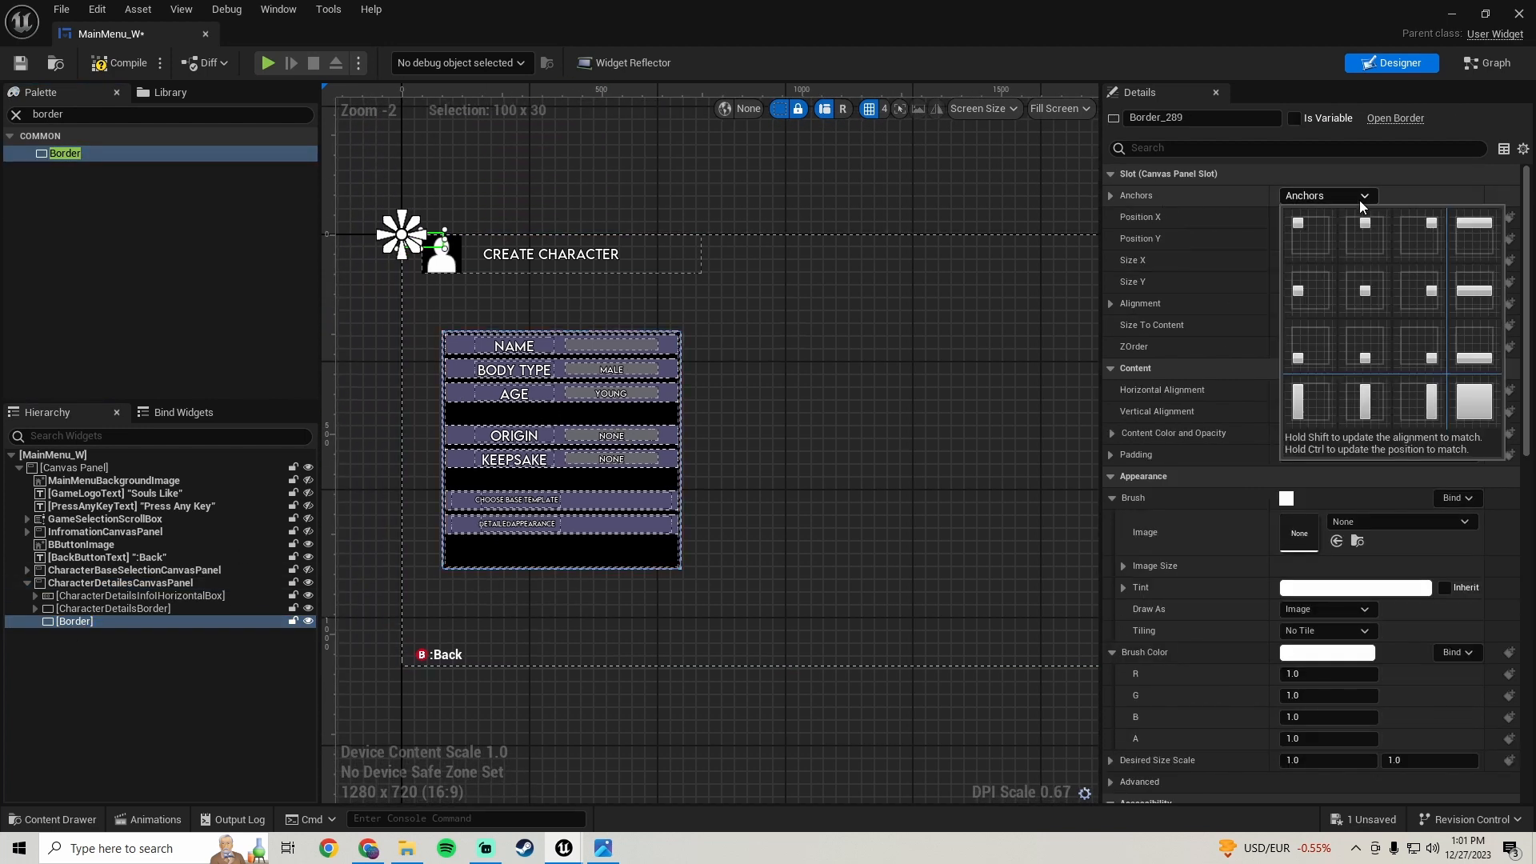
{"action": "left_click", "coordinate": [1362, 293], "text": "ctrl"}
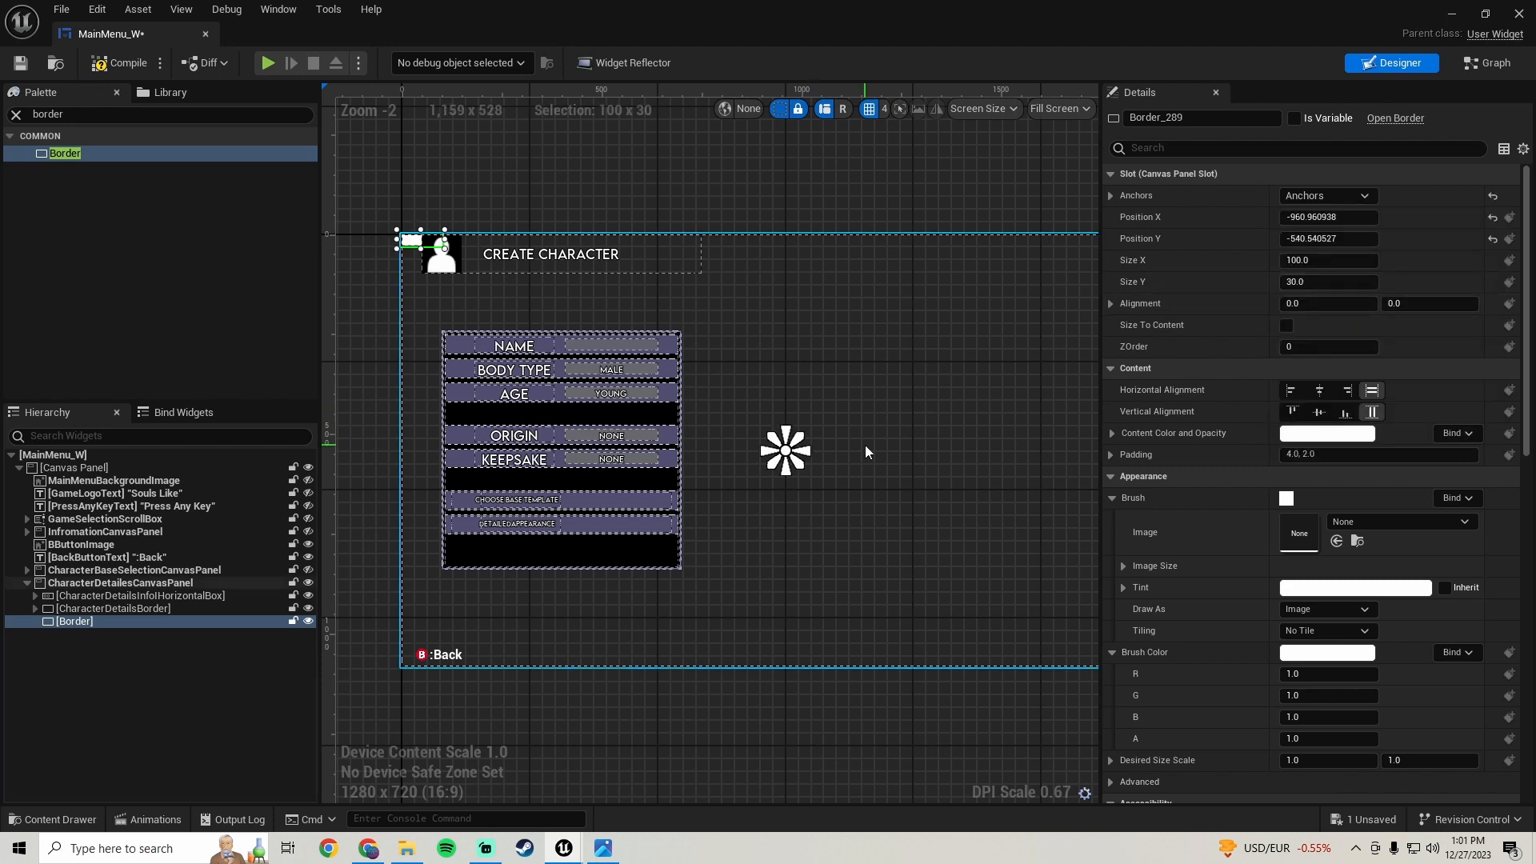
{"action": "scroll", "coordinate": [866, 445], "scroll_direction": "down", "scroll_amount": 1}
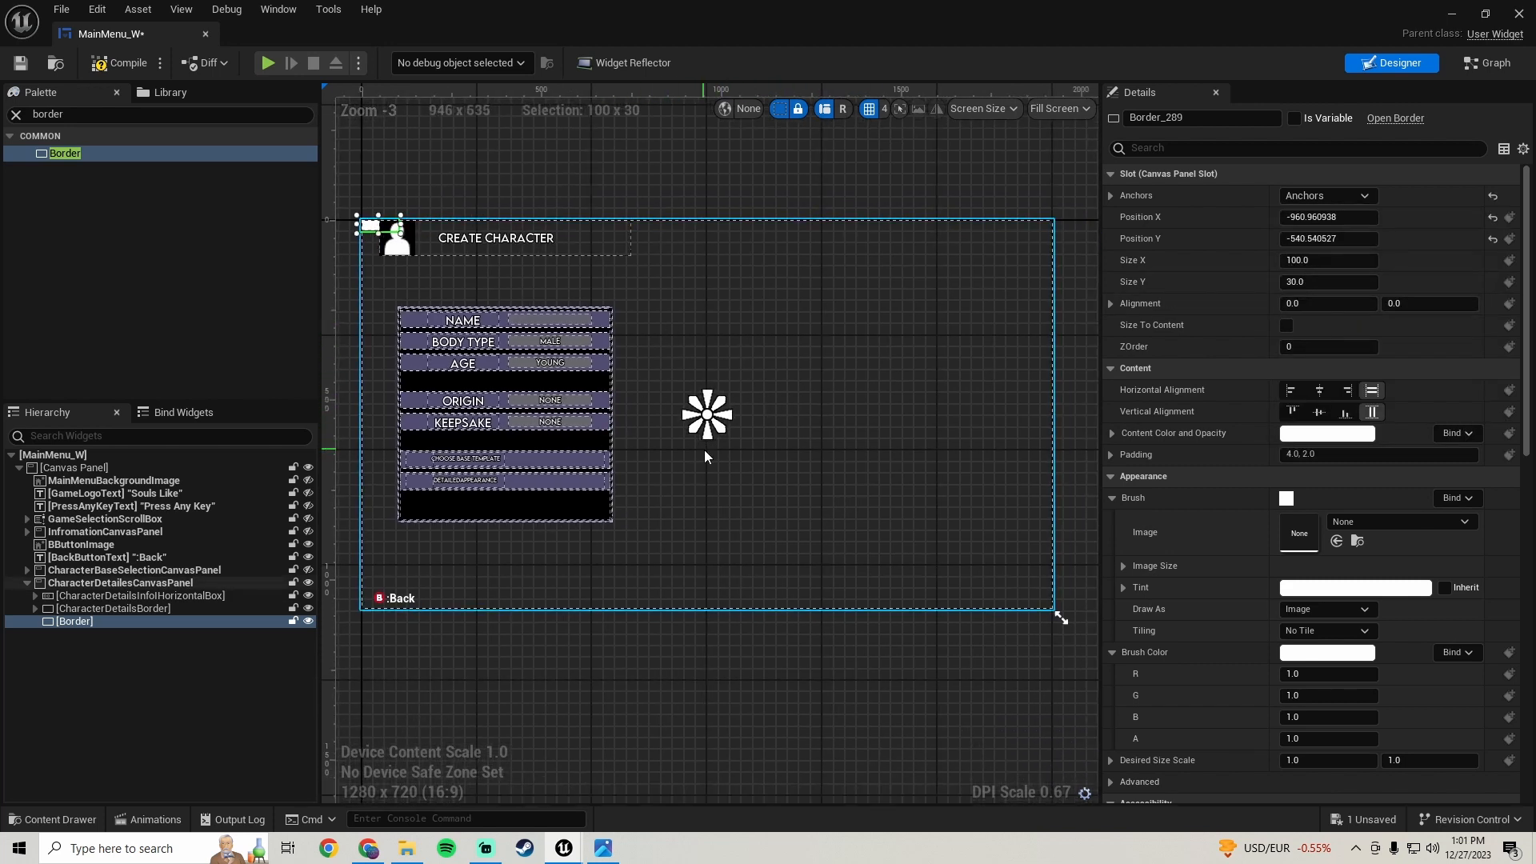
{"action": "left_click", "coordinate": [1493, 218]}
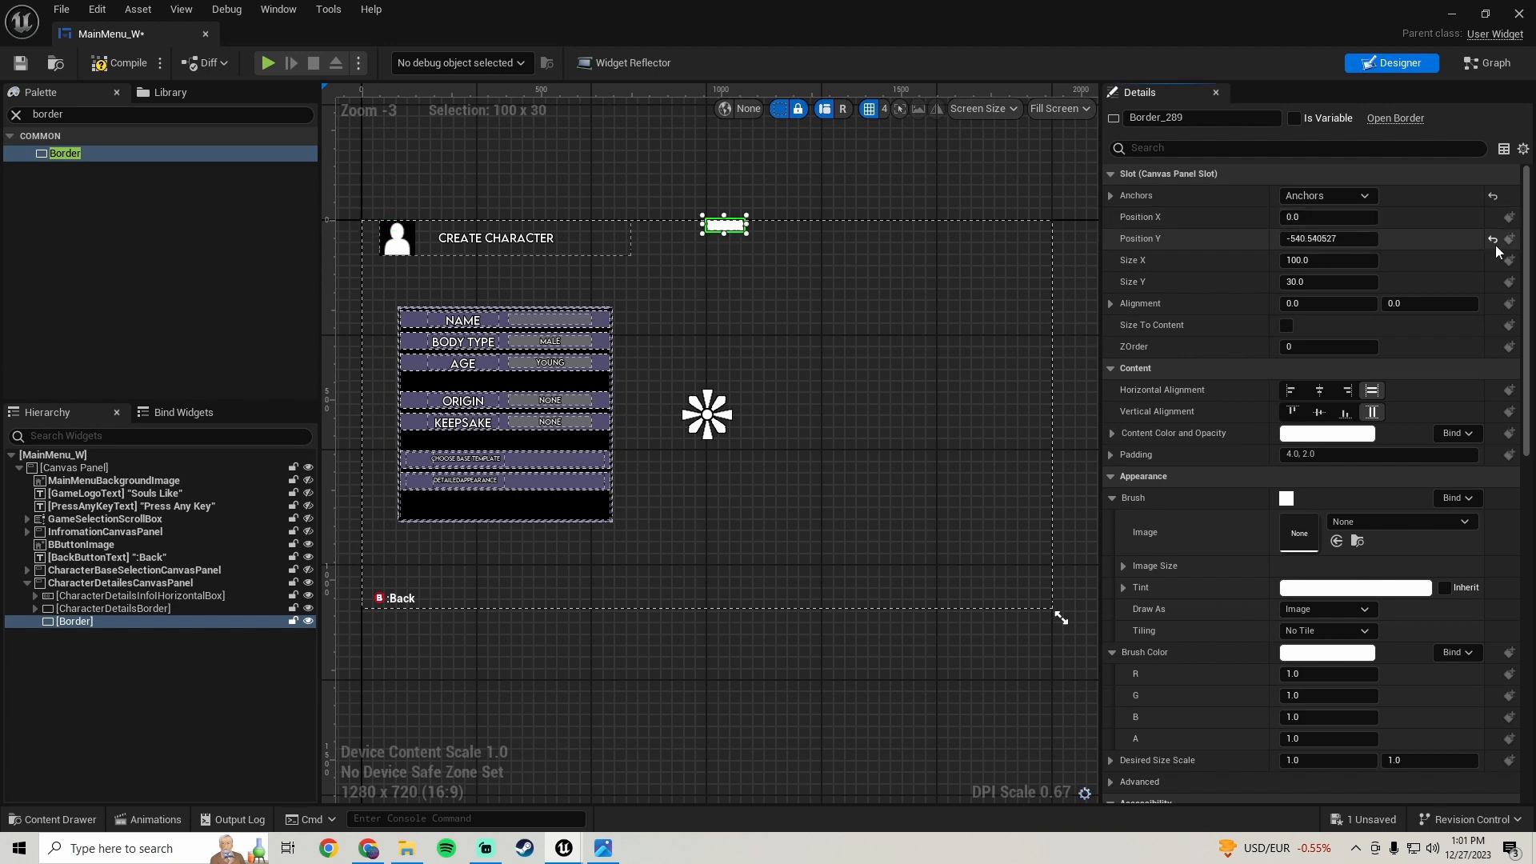
{"action": "left_click", "coordinate": [1493, 239]}
- Set the border's alignment to 0.5, 0.5
{"action": "scroll", "coordinate": [693, 407], "scroll_direction": "up", "scroll_amount": 2}
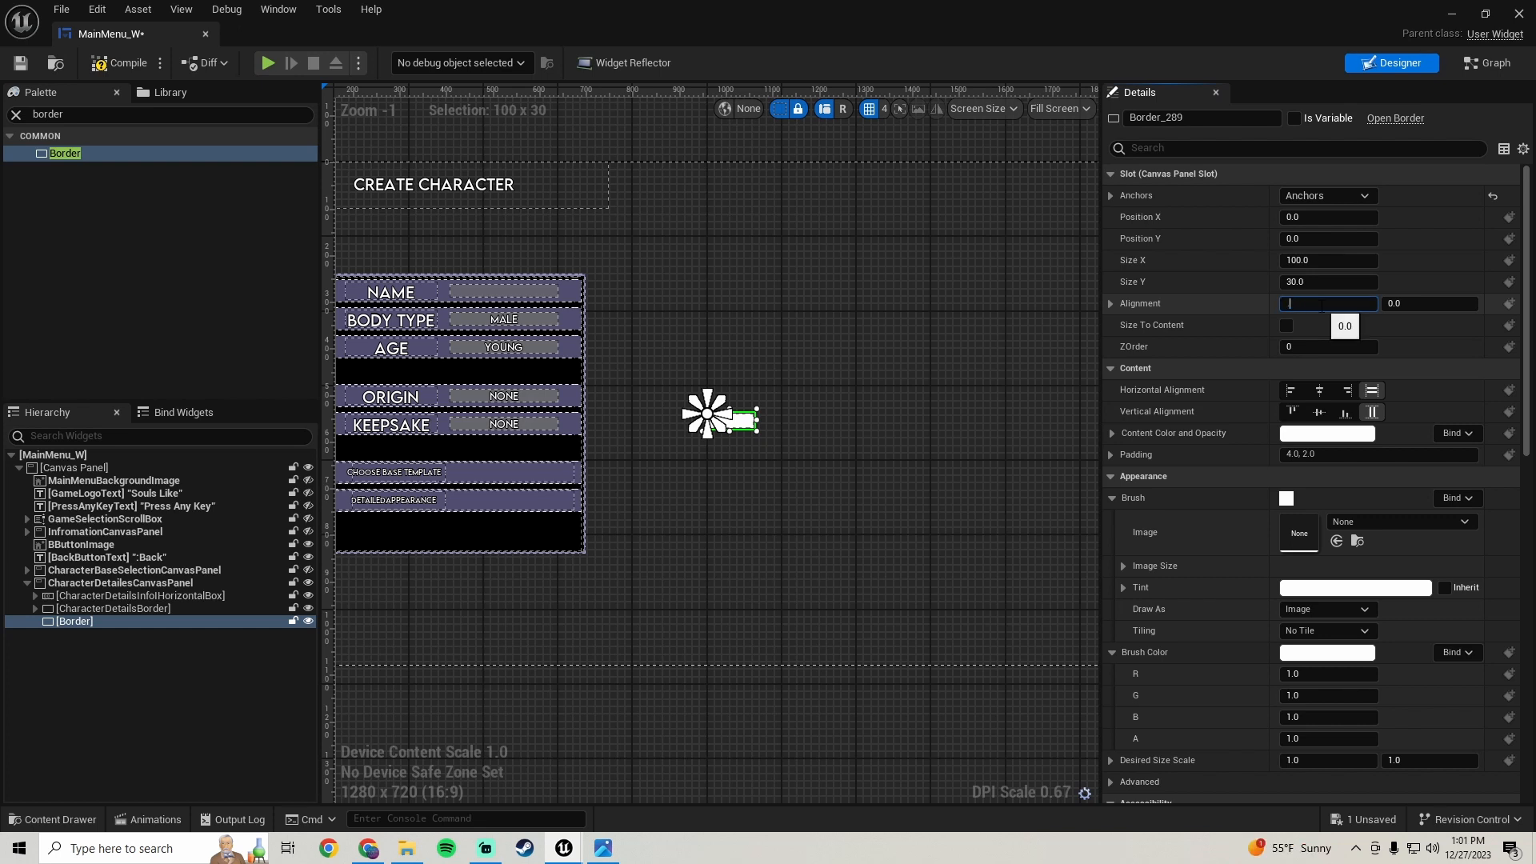
{"action": "left_click", "coordinate": [1434, 303]}
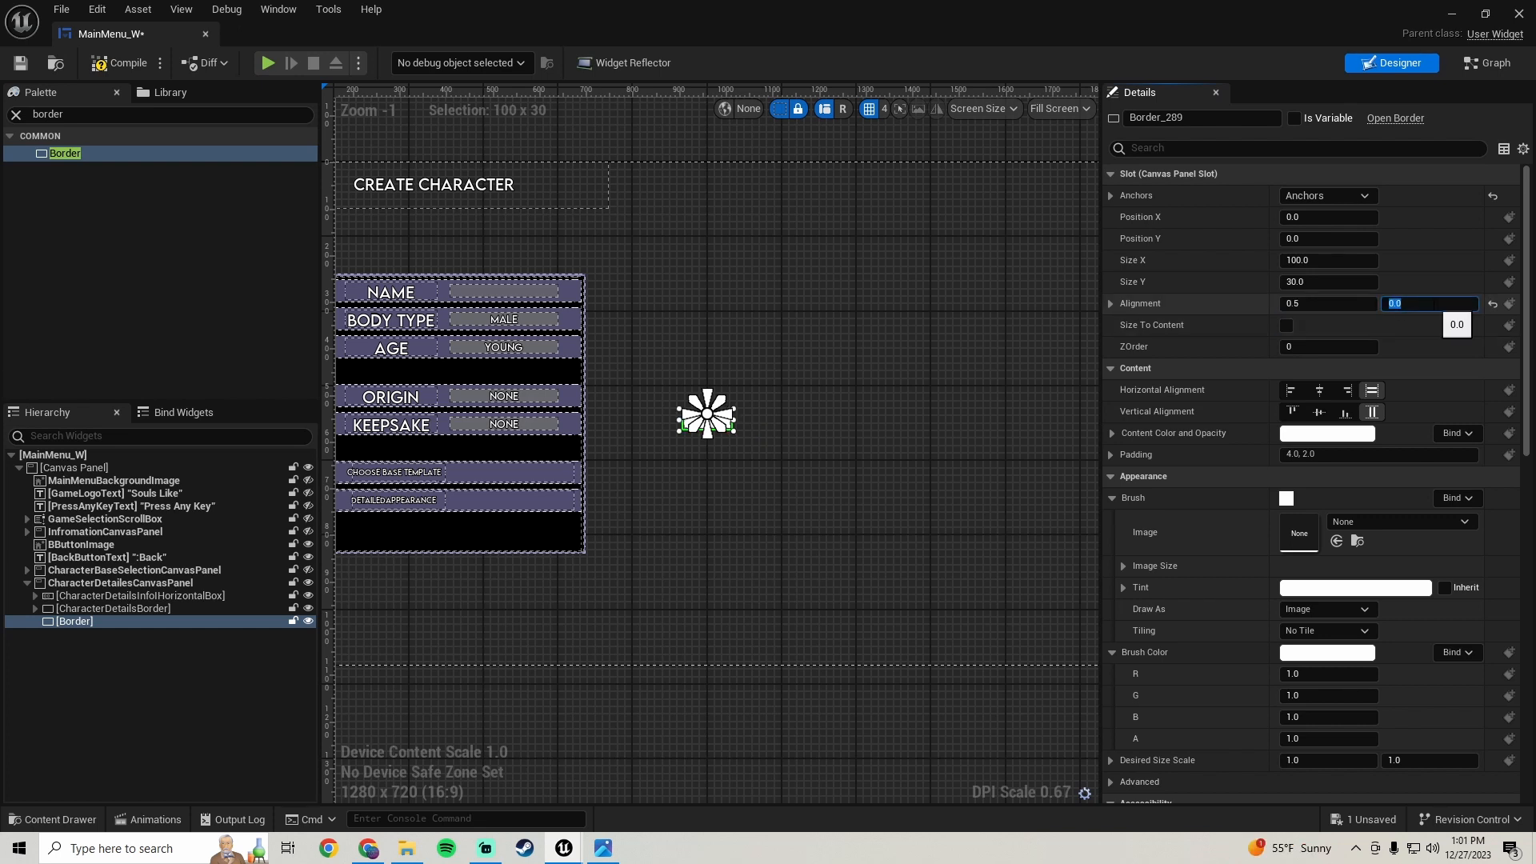
{"action": "scroll", "coordinate": [733, 387], "scroll_direction": "up", "scroll_amount": 3}
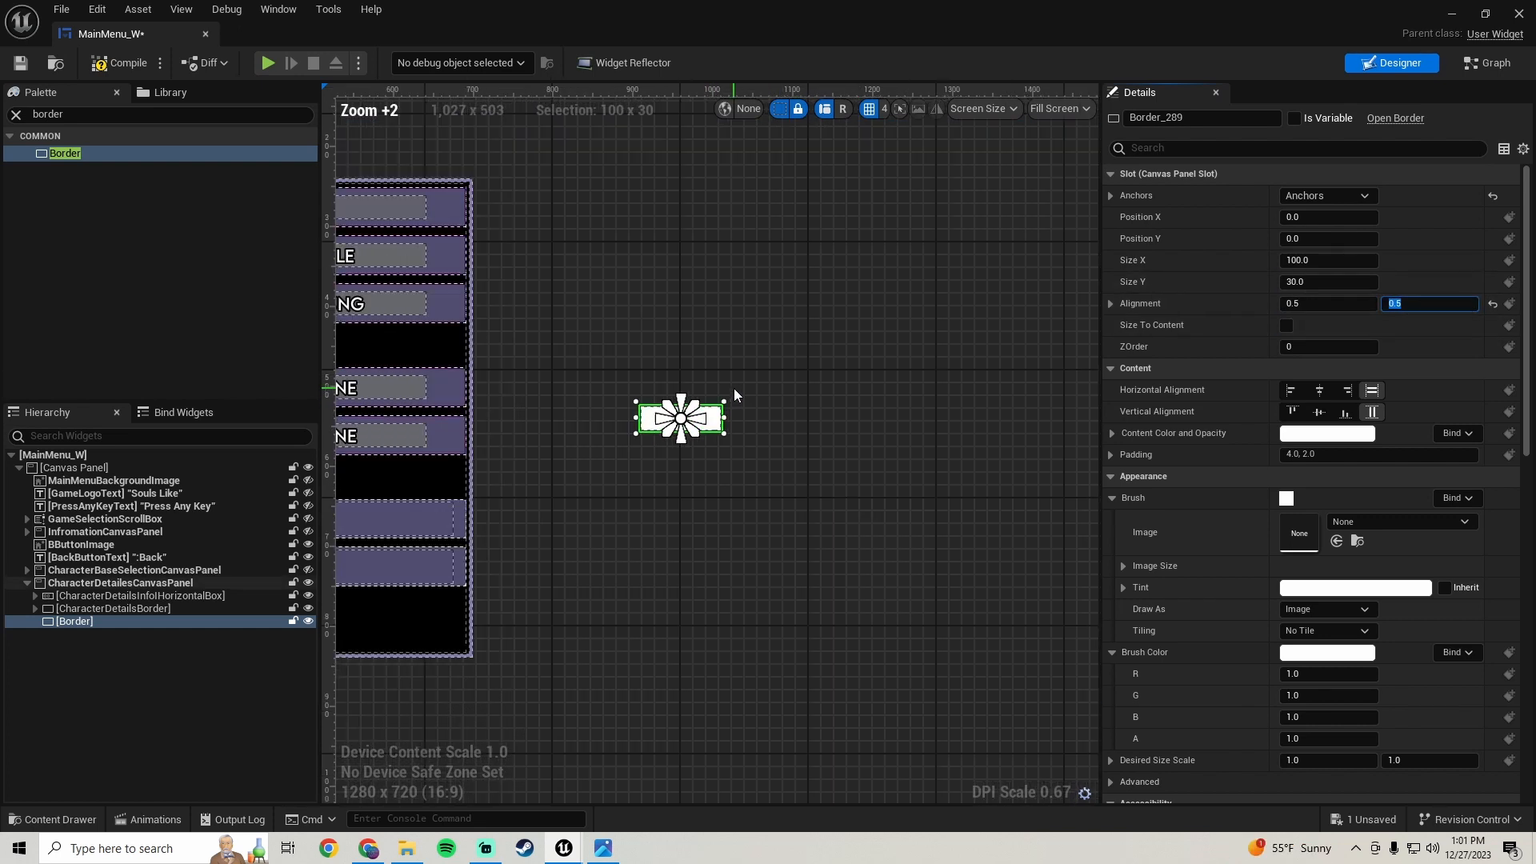
{"action": "scroll", "coordinate": [775, 302], "scroll_direction": "down", "scroll_amount": 1}
{"action": "scroll", "coordinate": [713, 319], "scroll_direction": "down", "scroll_amount": 1}
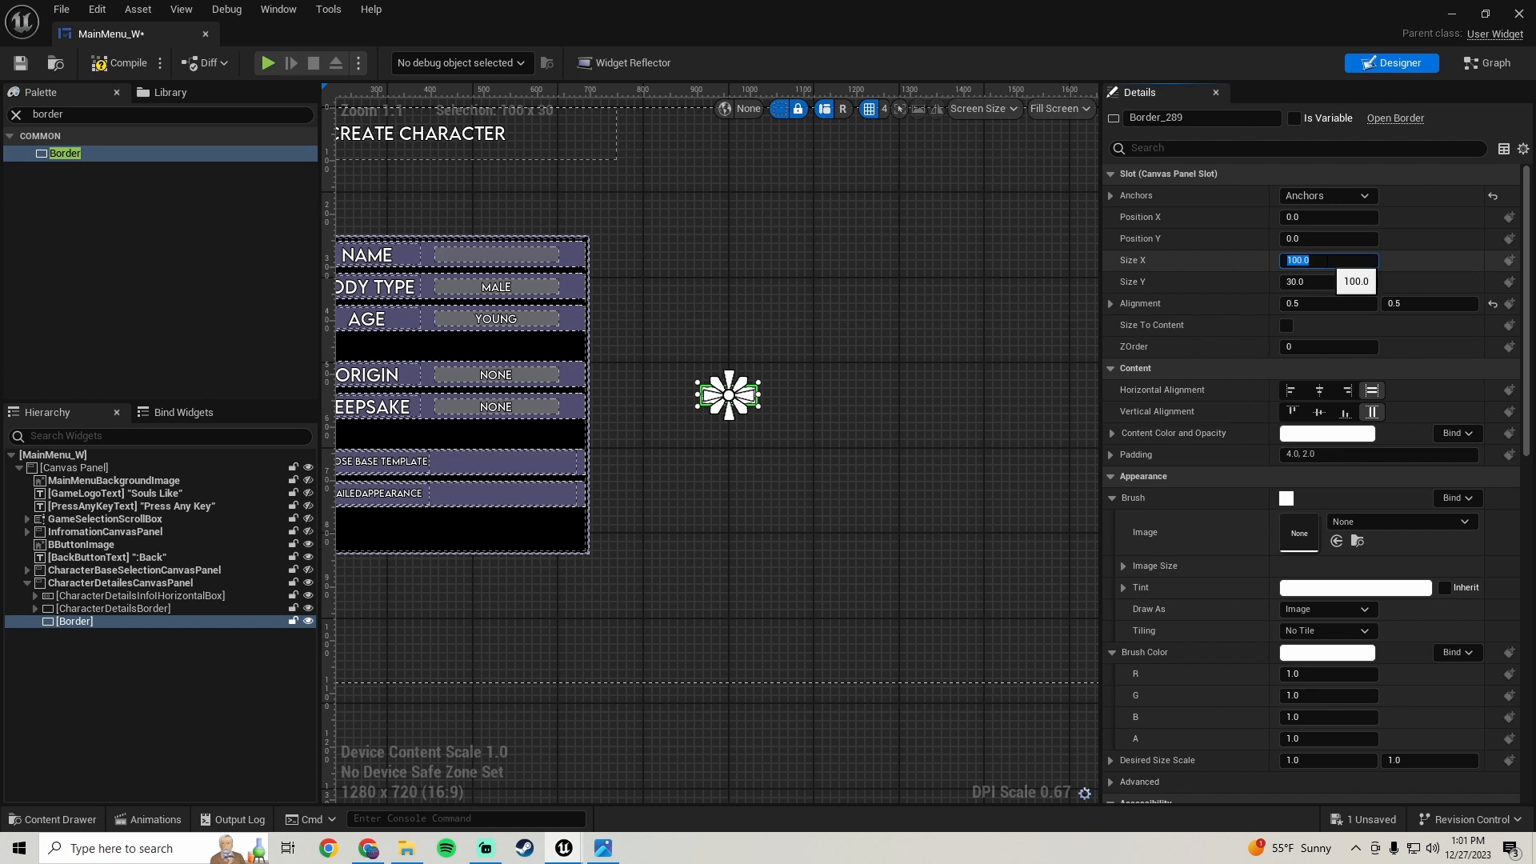
- Set the new border's Size X to 350
{"action": "key", "text": "Return"}
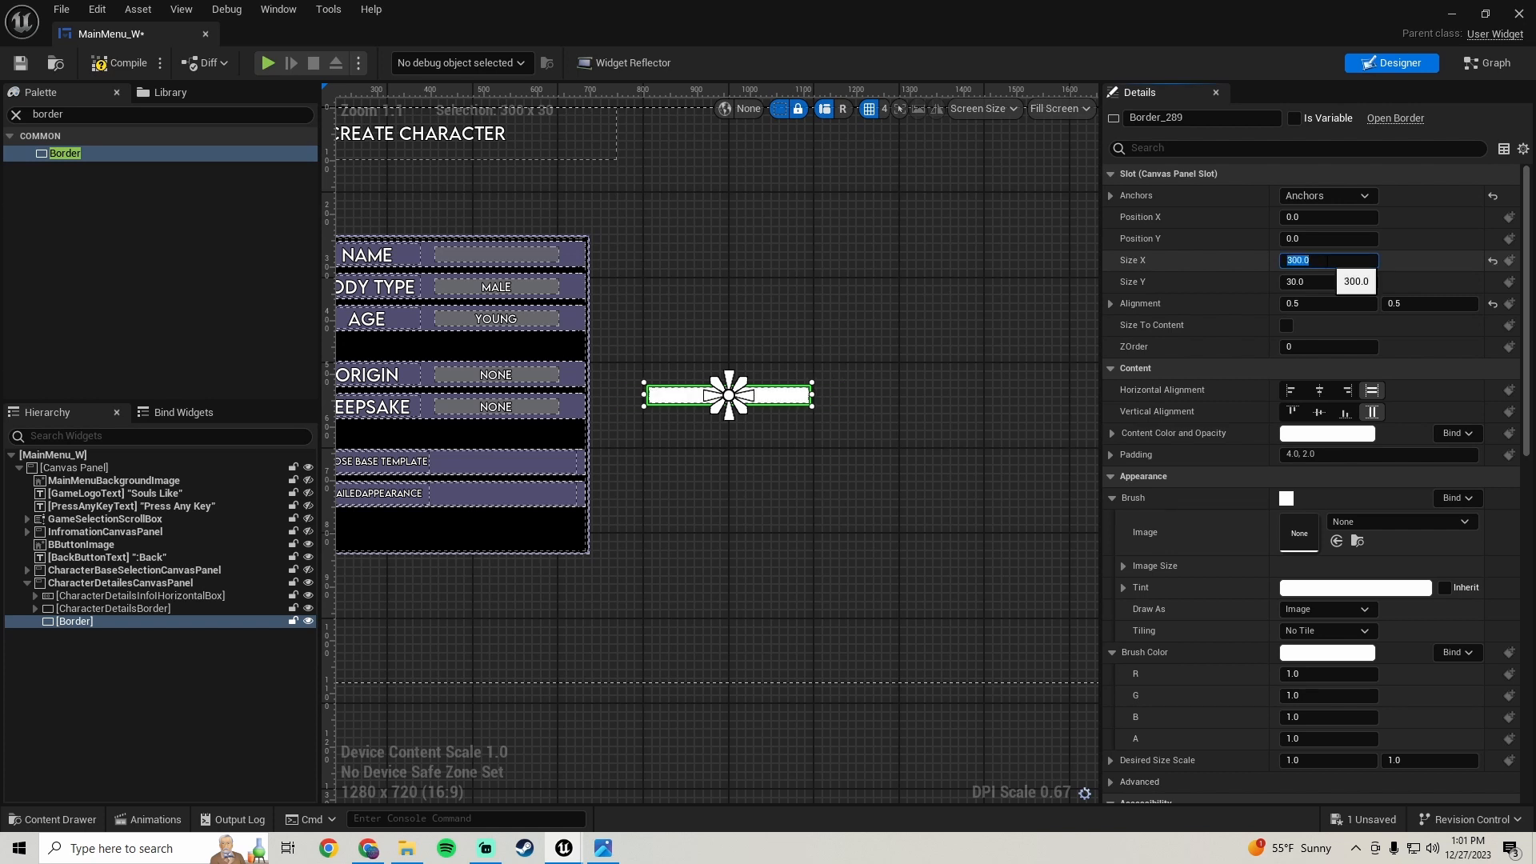
{"action": "scroll", "coordinate": [722, 439], "scroll_direction": "up", "scroll_amount": 4}
{"action": "scroll", "coordinate": [696, 468], "scroll_direction": "down", "scroll_amount": 4}
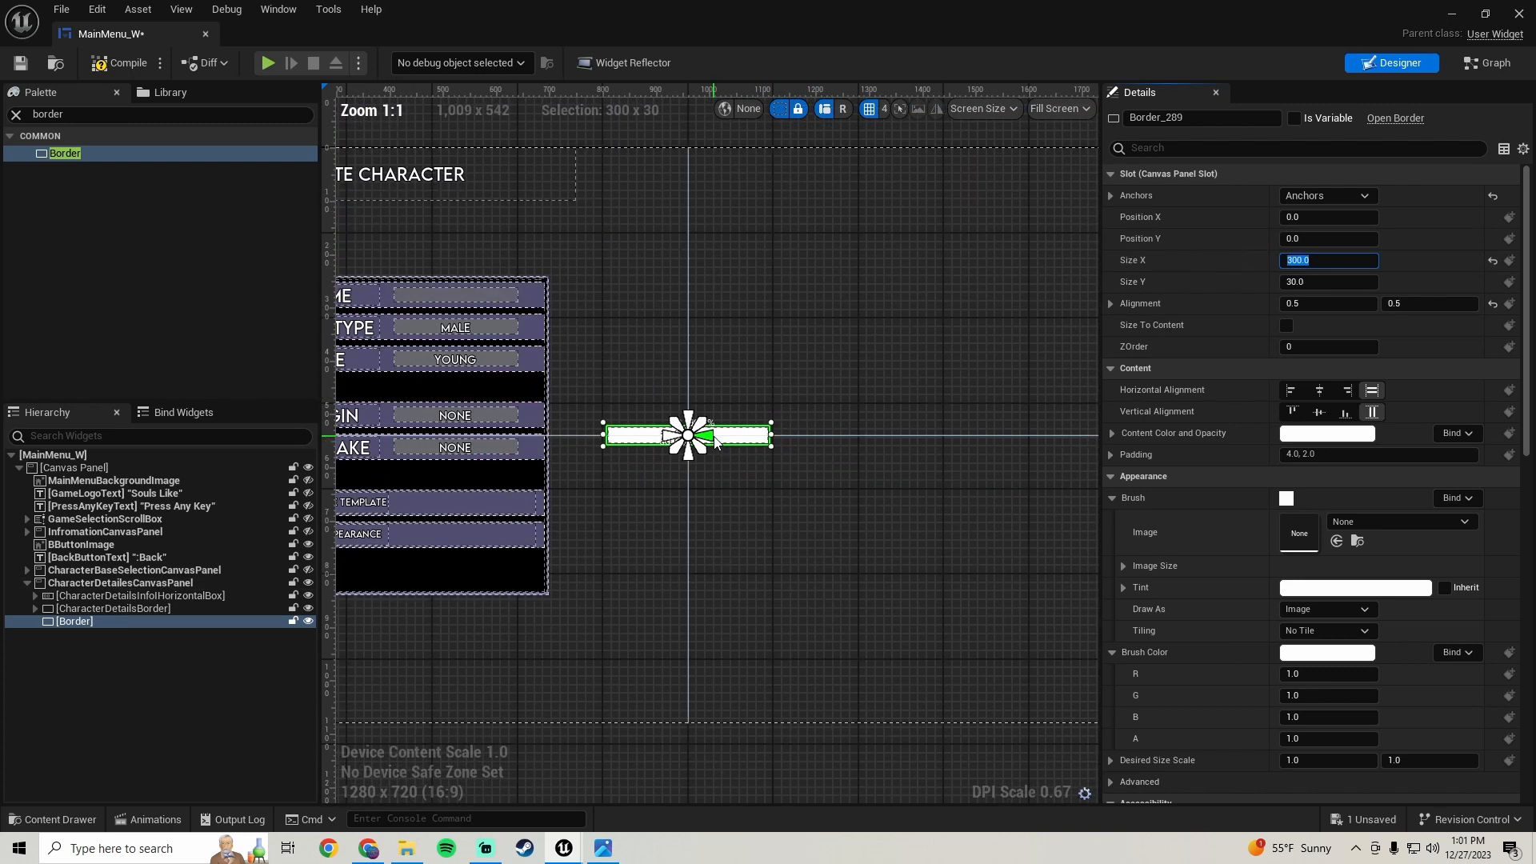
{"action": "scroll", "coordinate": [670, 496], "scroll_direction": "up", "scroll_amount": 2}
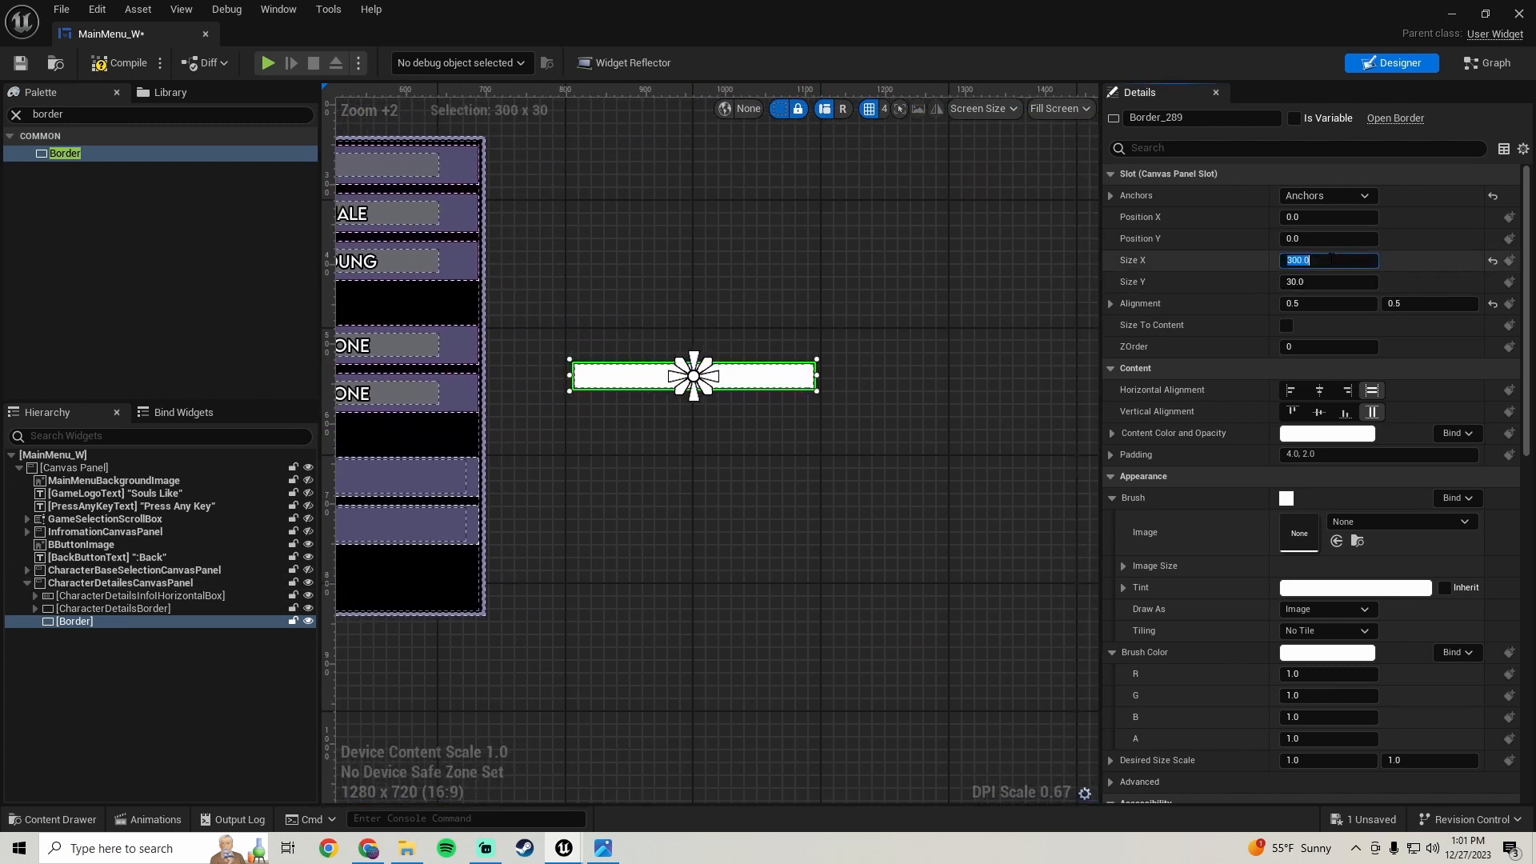
{"action": "type", "text": "400"}
{"action": "key", "text": "Return"}
{"action": "scroll", "coordinate": [728, 459], "scroll_direction": "down", "scroll_amount": 4}
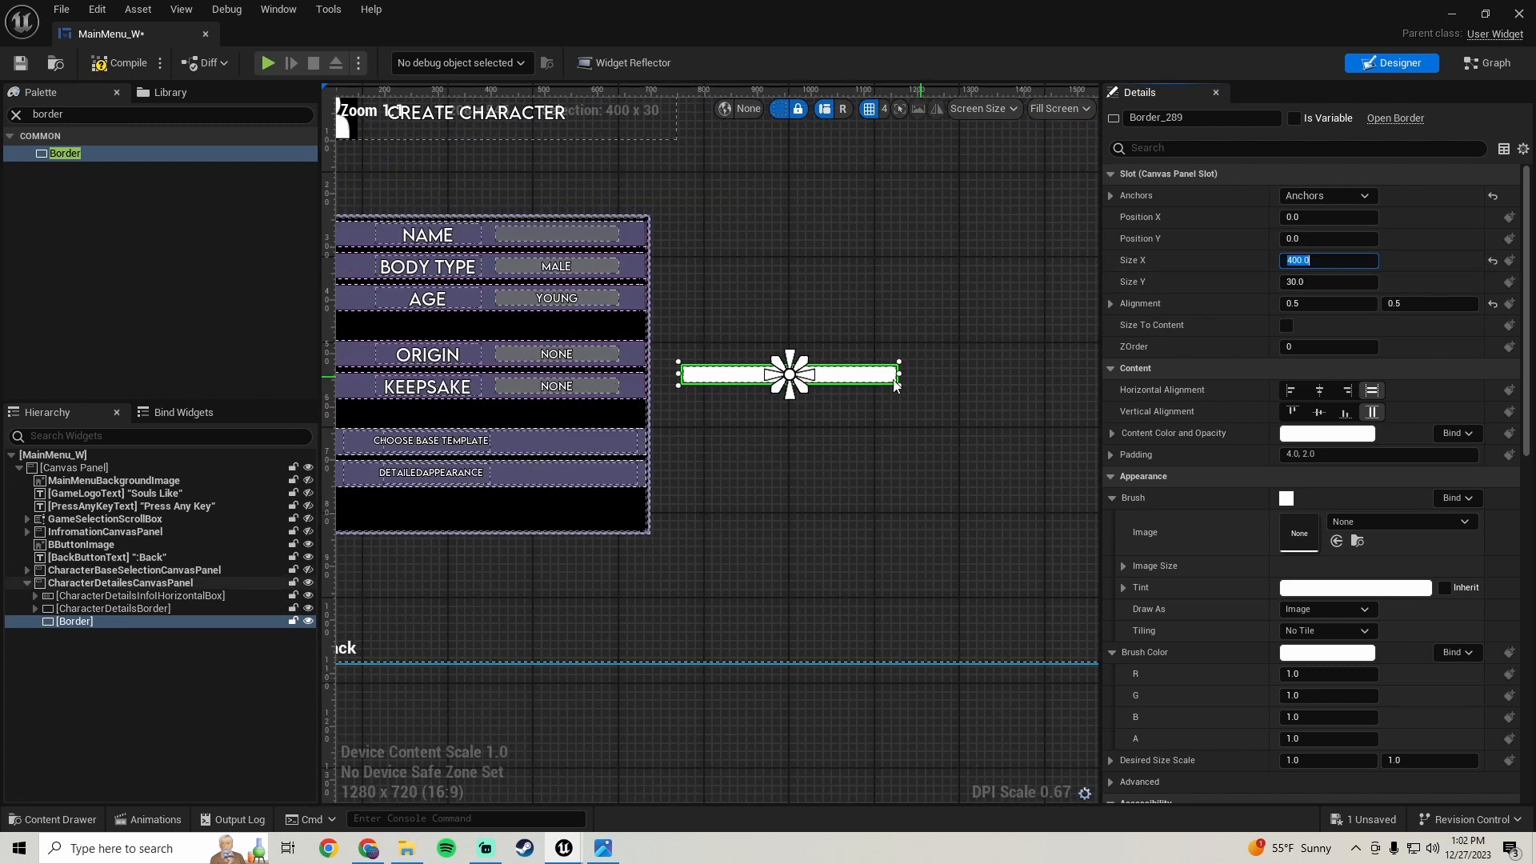
{"action": "scroll", "coordinate": [744, 453], "scroll_direction": "up", "scroll_amount": 3}
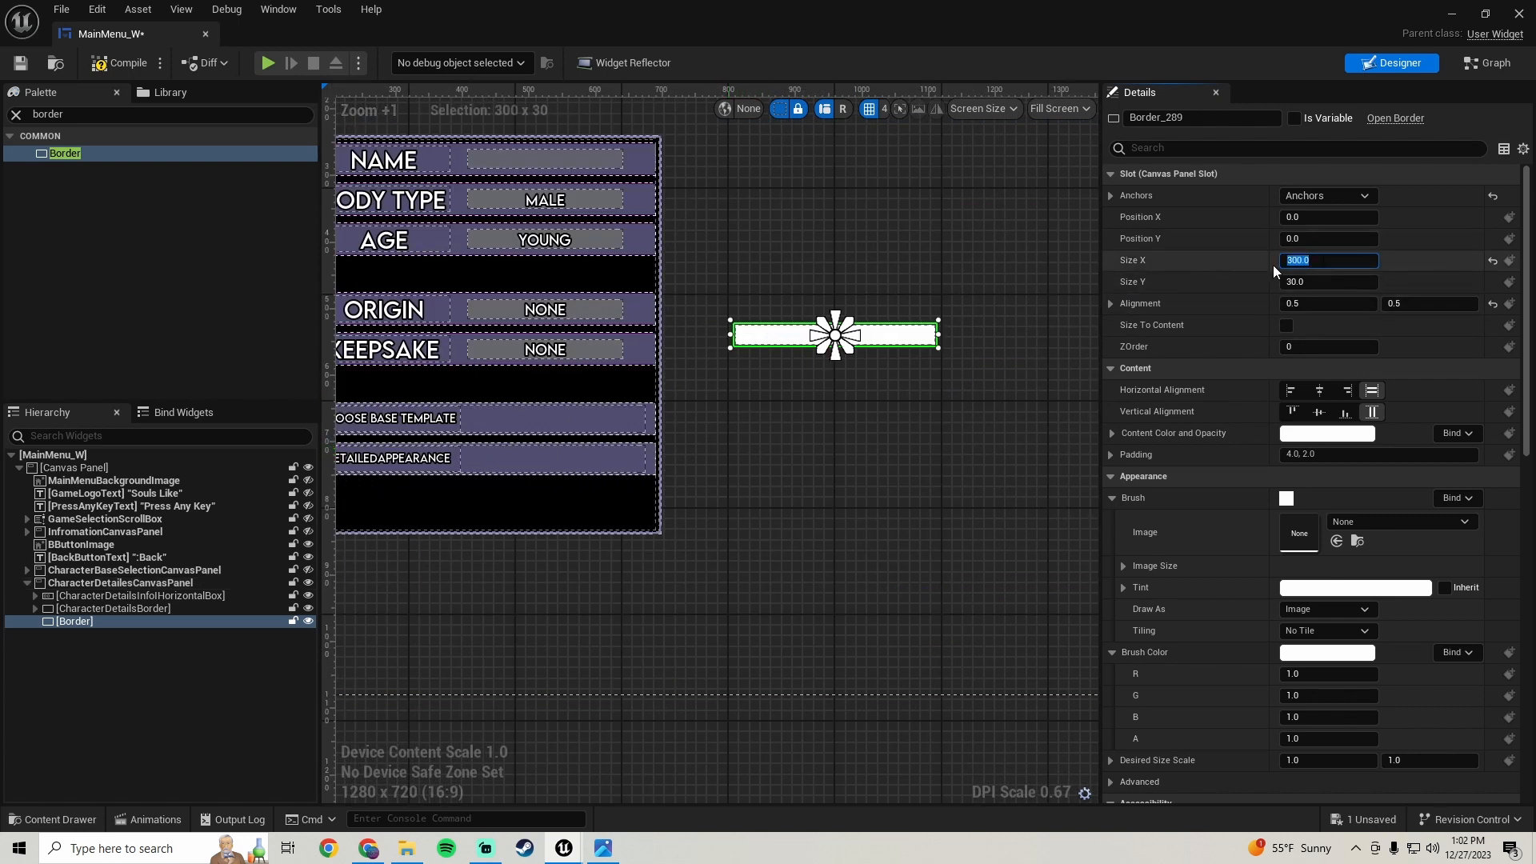
{"action": "right_click_drag", "start_coordinate": [833, 420], "coordinate": [788, 428]}
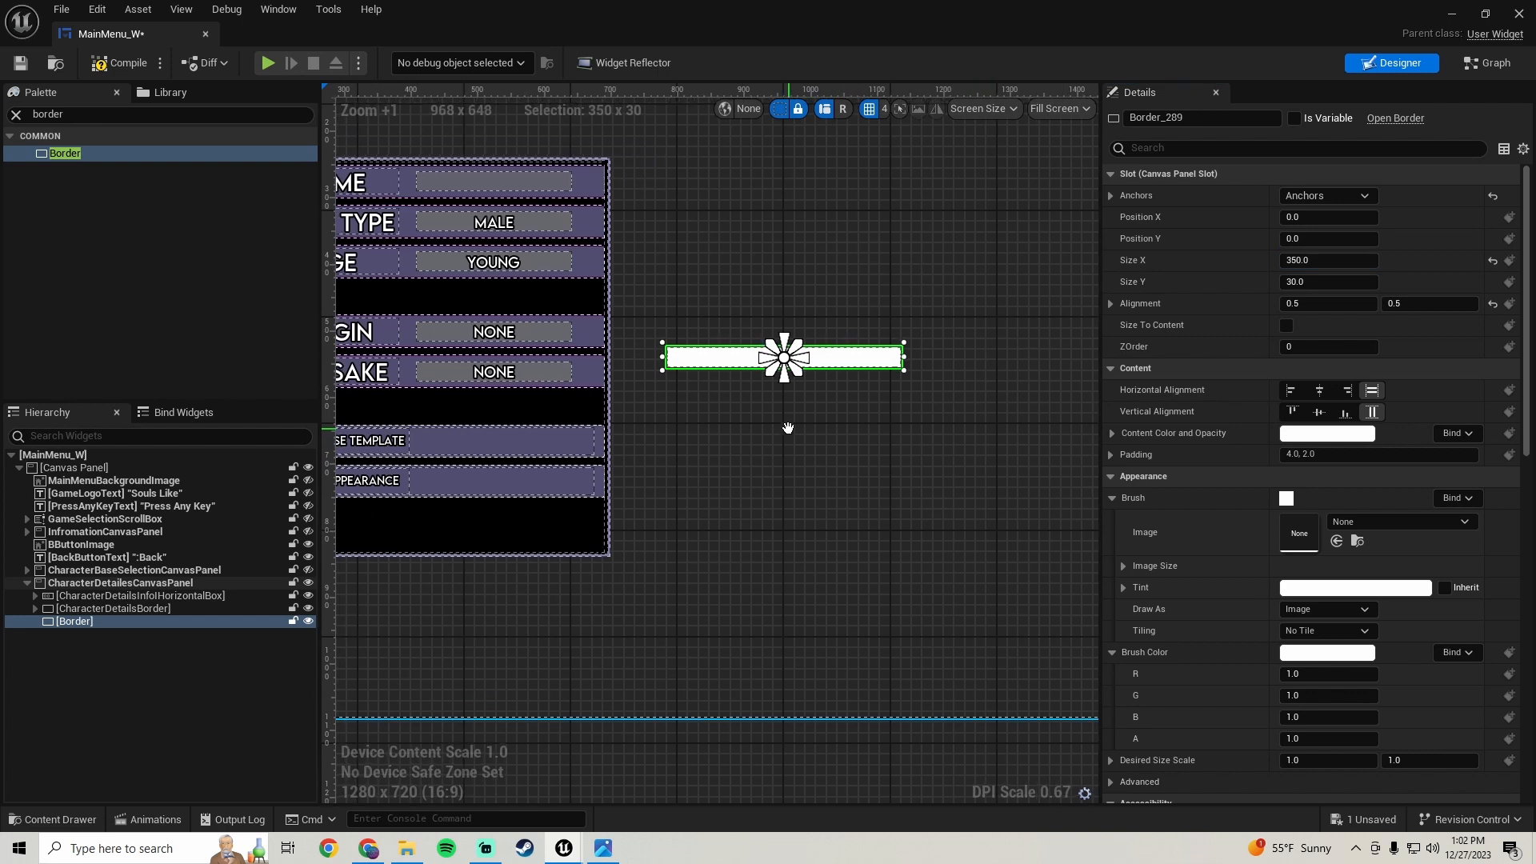
- Set the border's Size Y to 450 and move it to about Position X -41, Y -73
{"action": "left_click", "coordinate": [1344, 281]}
{"action": "type", "text": "500"}
{"action": "key", "text": "Return"}
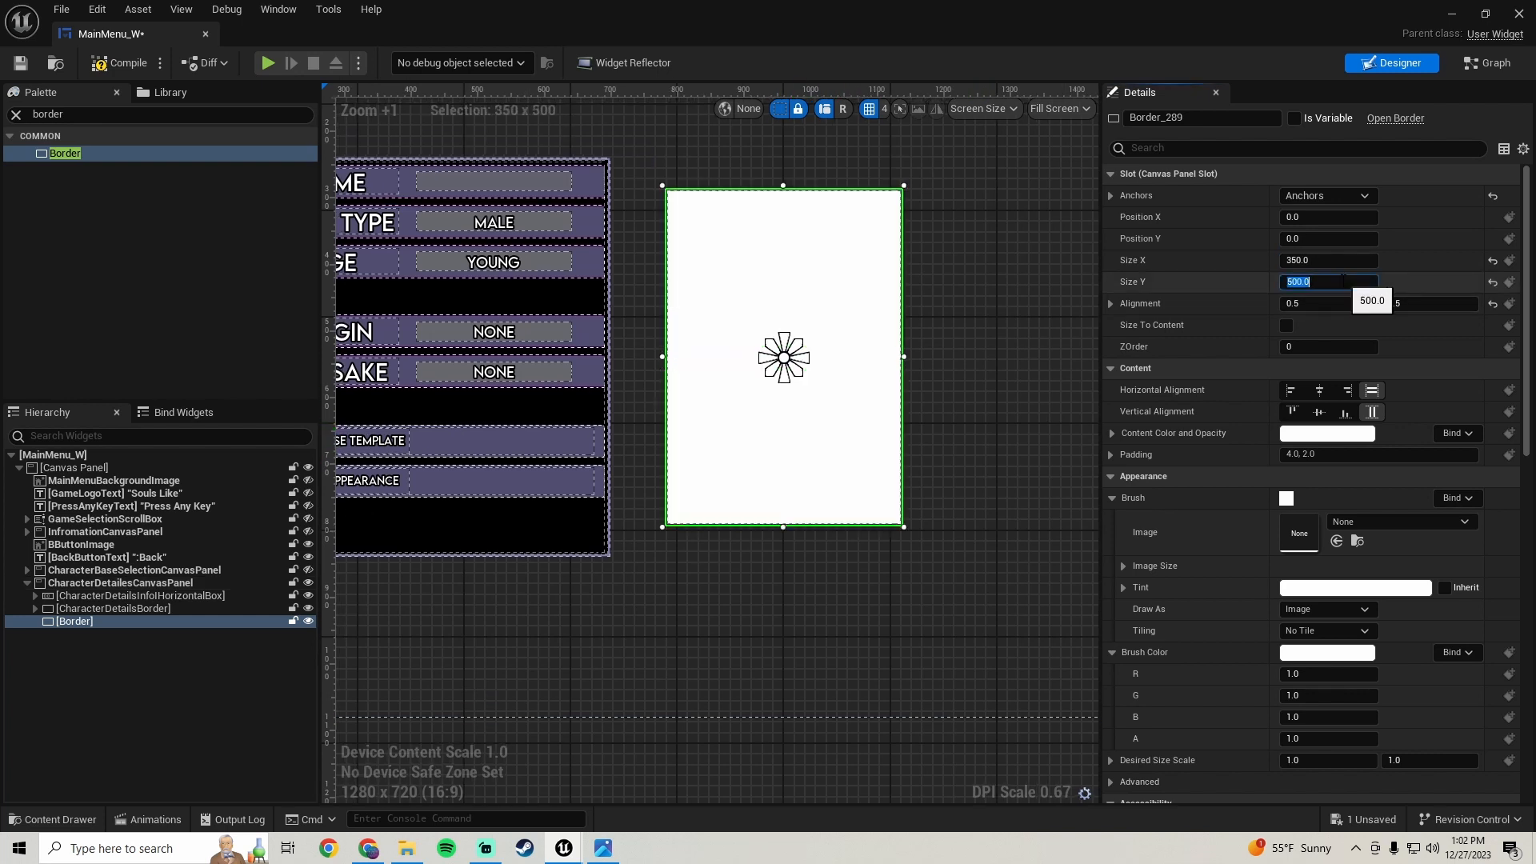
{"action": "scroll", "coordinate": [780, 336], "scroll_direction": "down", "scroll_amount": 5}
{"action": "scroll", "coordinate": [780, 336], "scroll_direction": "up", "scroll_amount": 5}
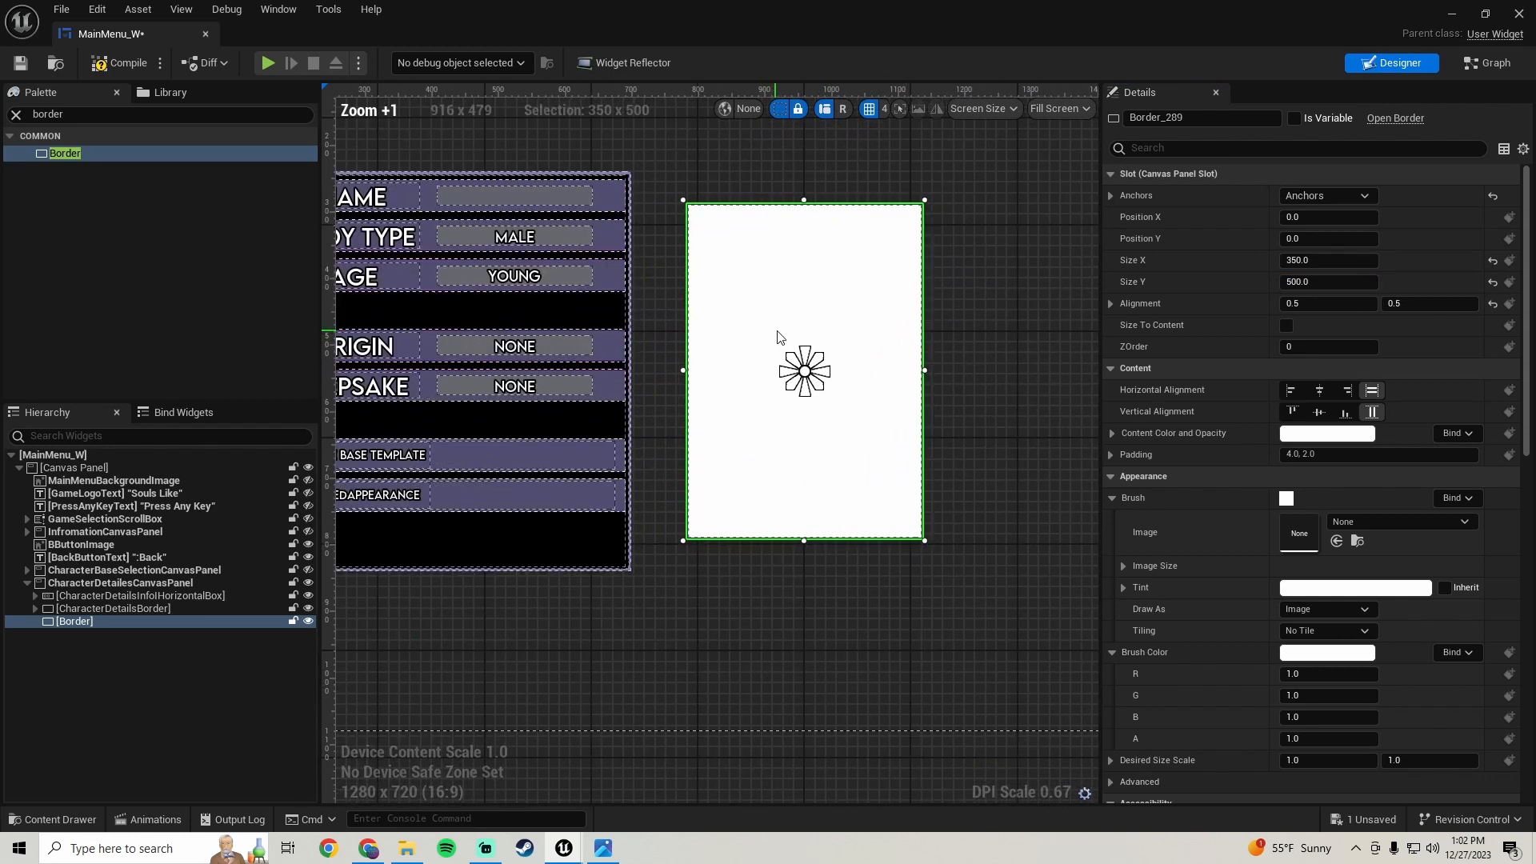
{"action": "left_click", "coordinate": [1326, 283]}
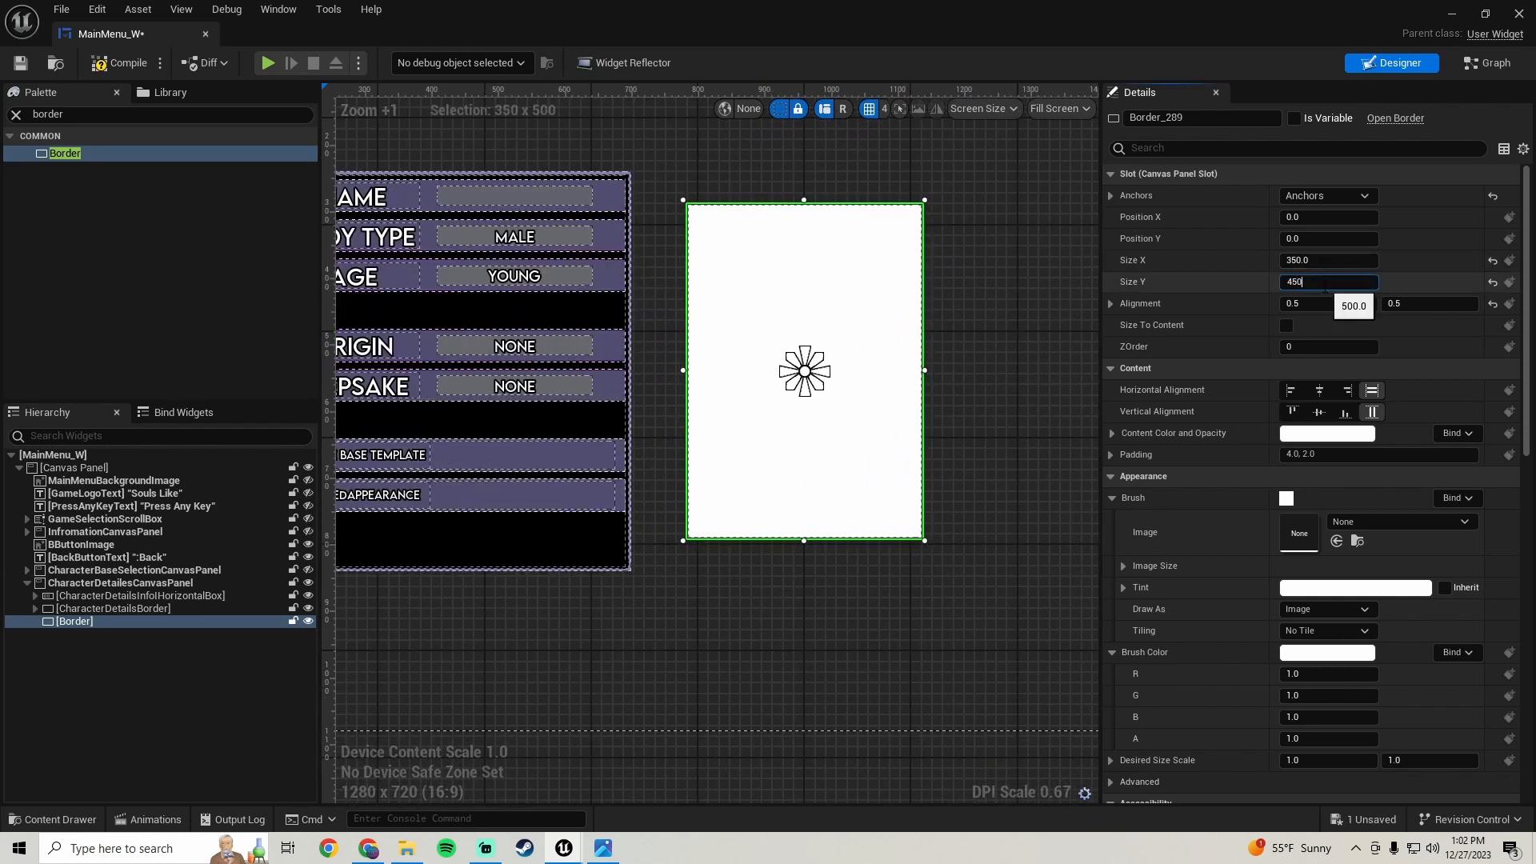
{"action": "key", "text": "Return"}
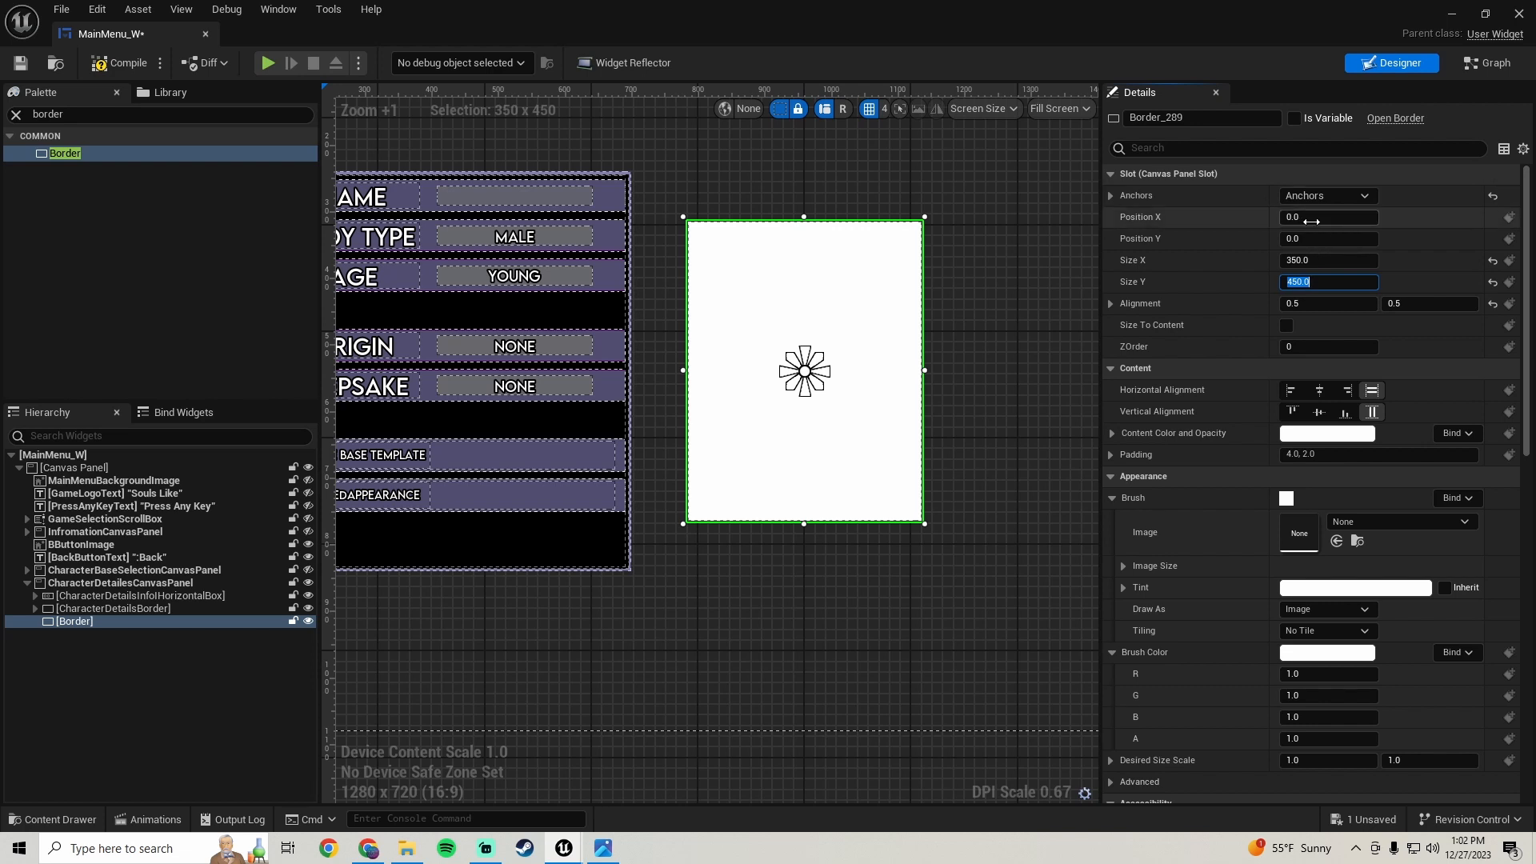
{"action": "left_click_drag", "start_coordinate": [1328, 217], "coordinate": [1299, 238]}
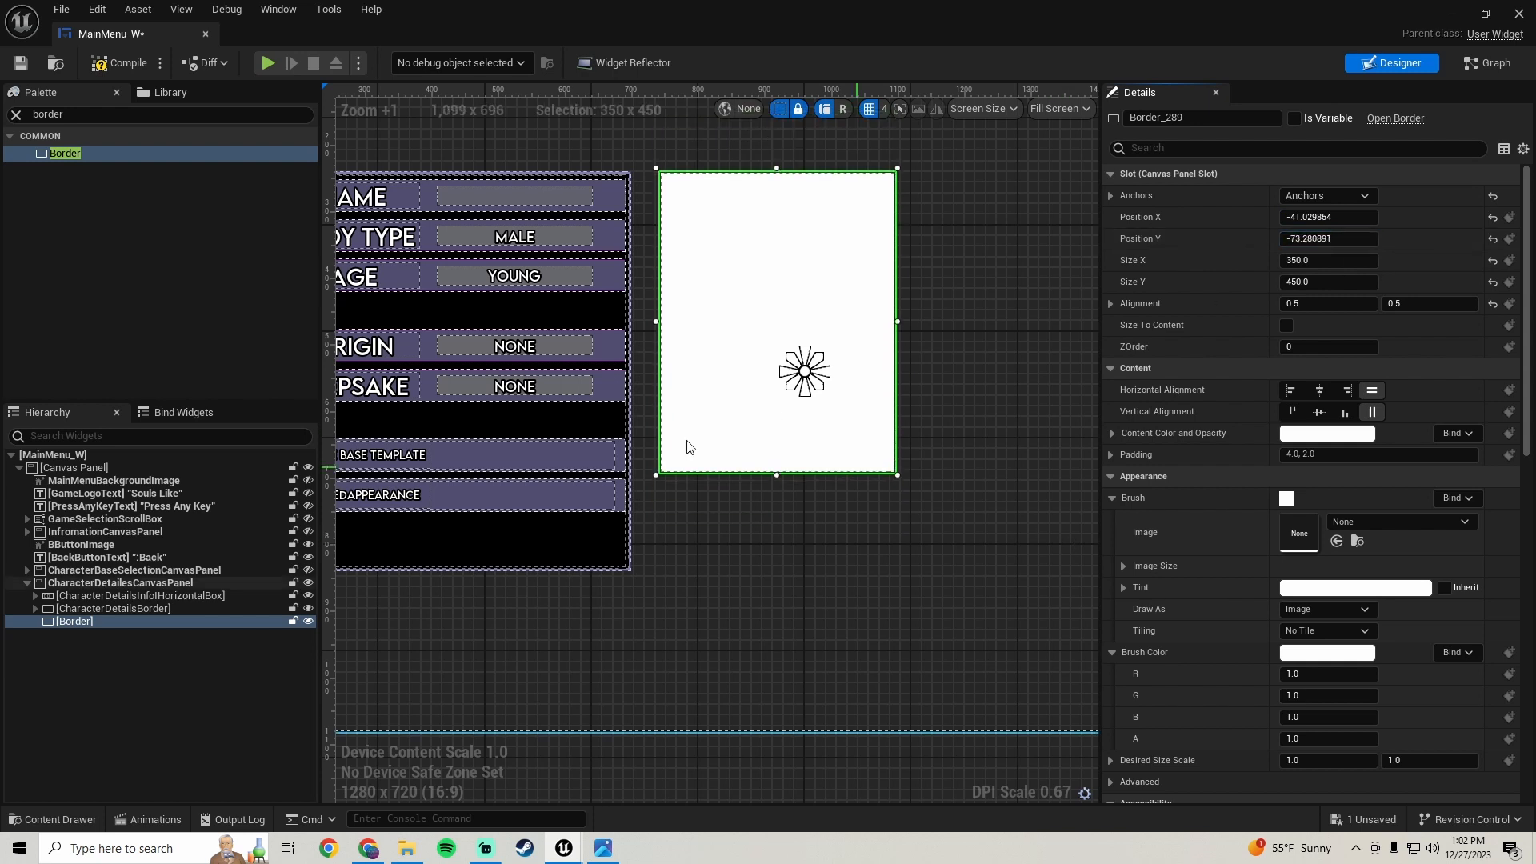
- Review the reference screenshot of the character status hierarchy
{"action": "left_click", "coordinate": [602, 852]}
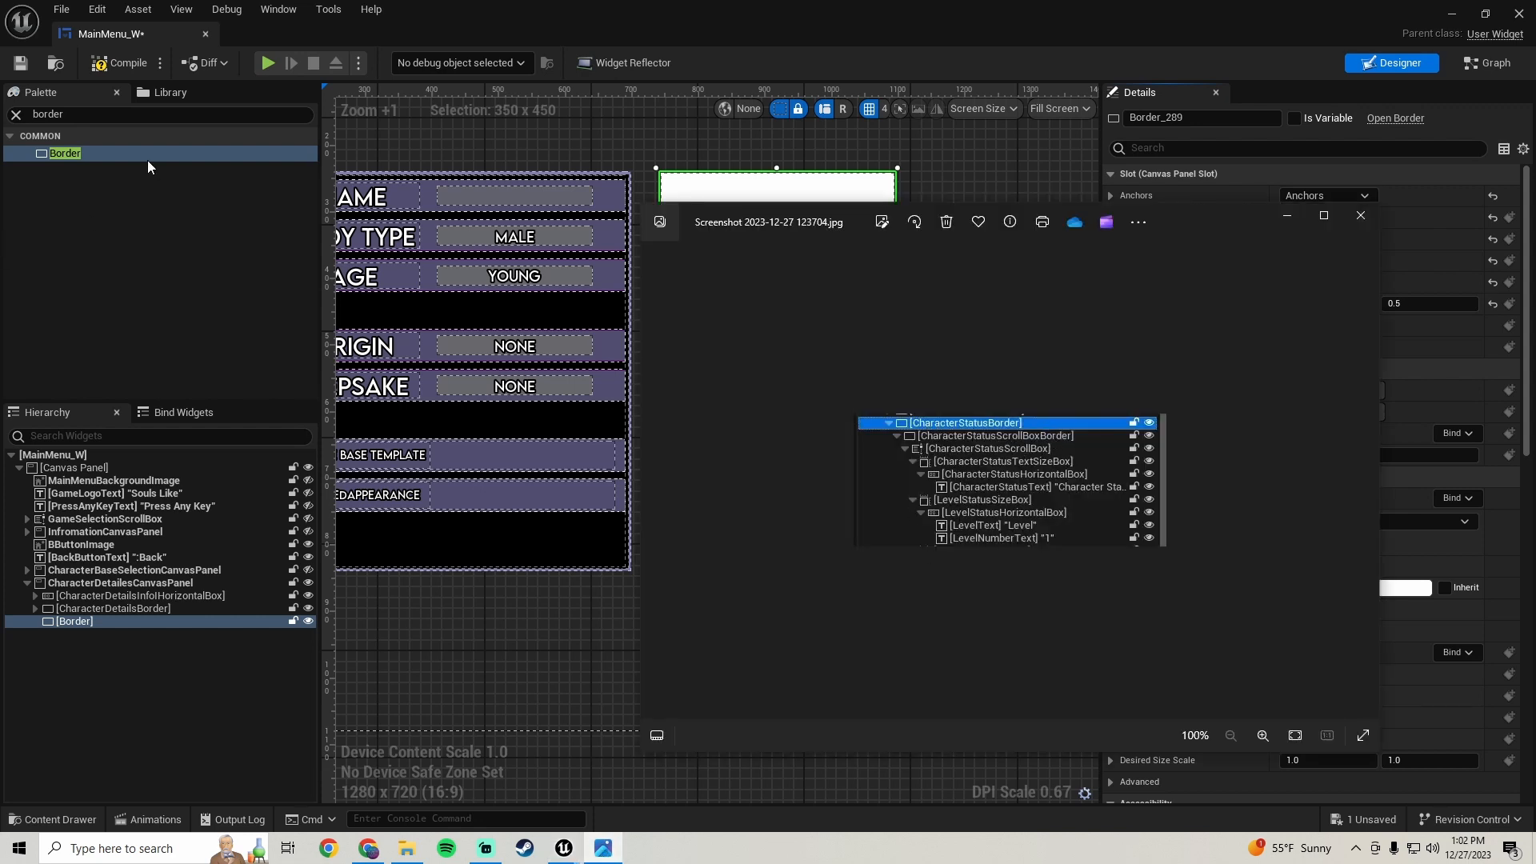
{"action": "left_click", "coordinate": [82, 152]}
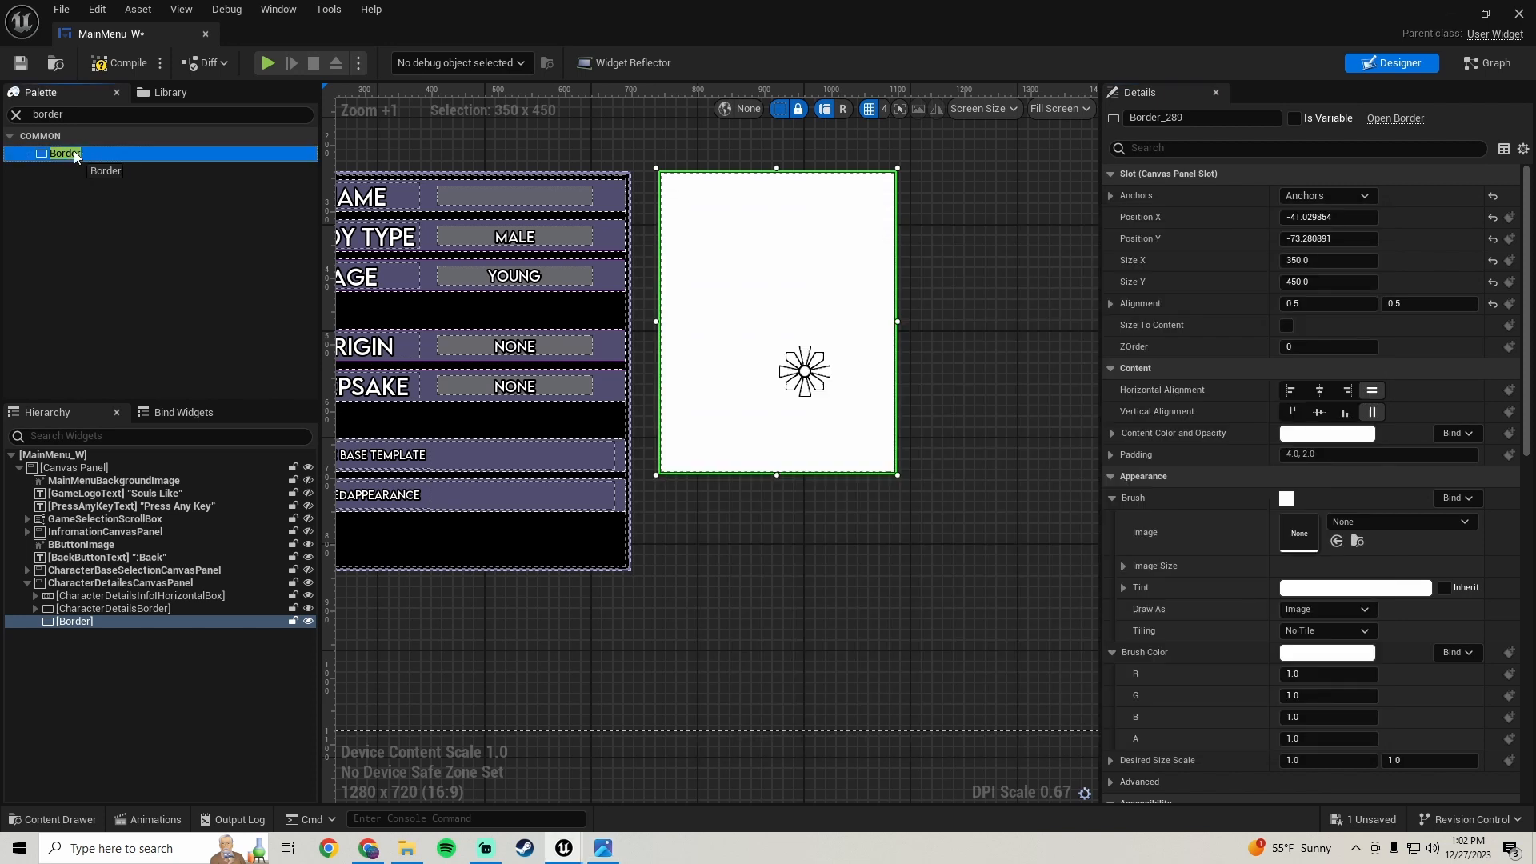
{"action": "left_click", "coordinate": [603, 850]}
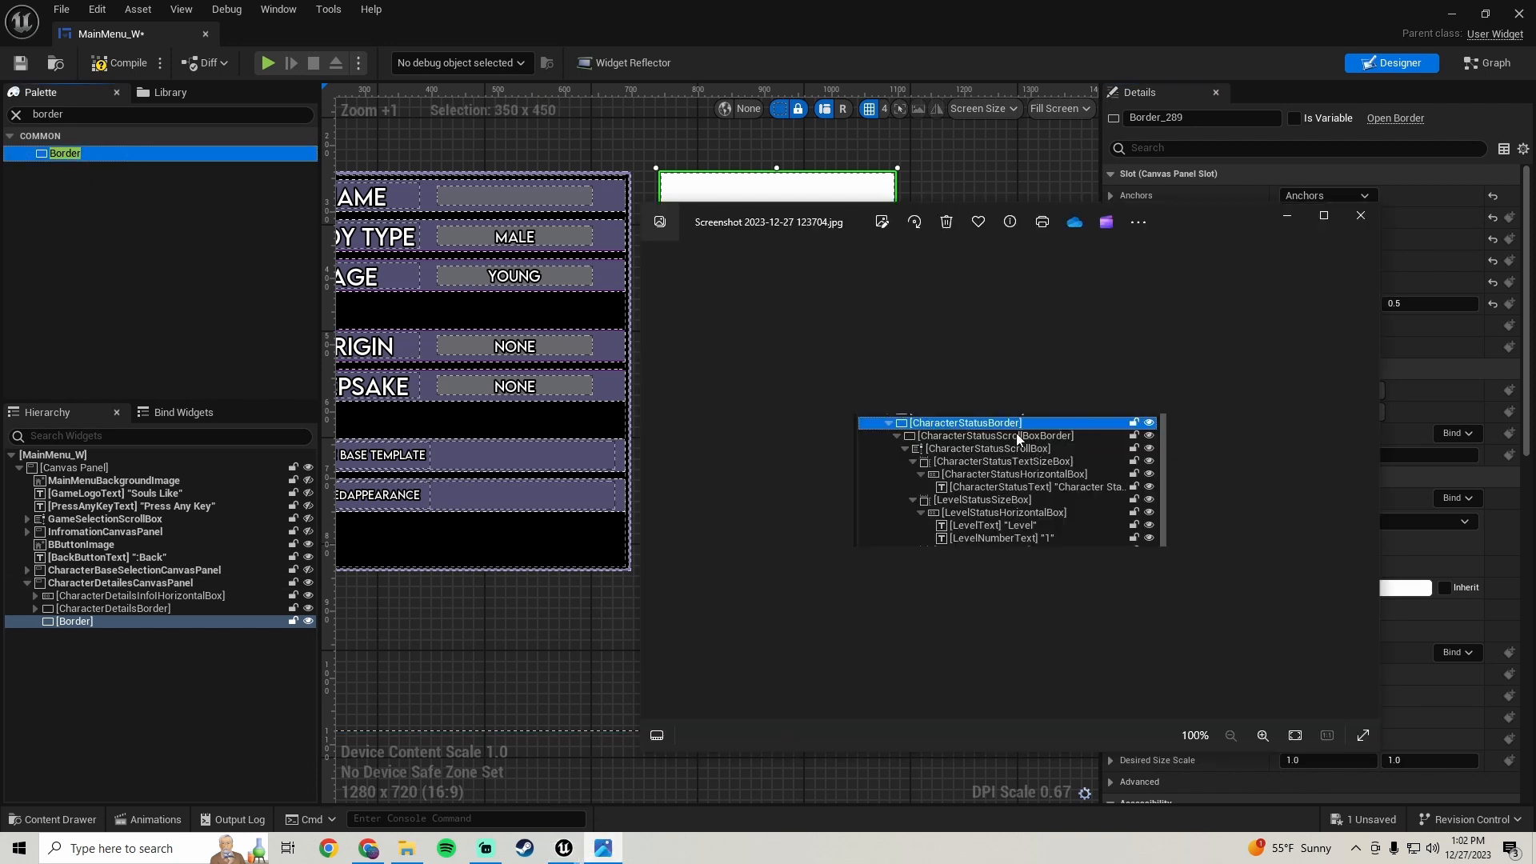
- Search the palette for scroll and add a Scroll Box inside the new Border
{"action": "left_click", "coordinate": [102, 117]}
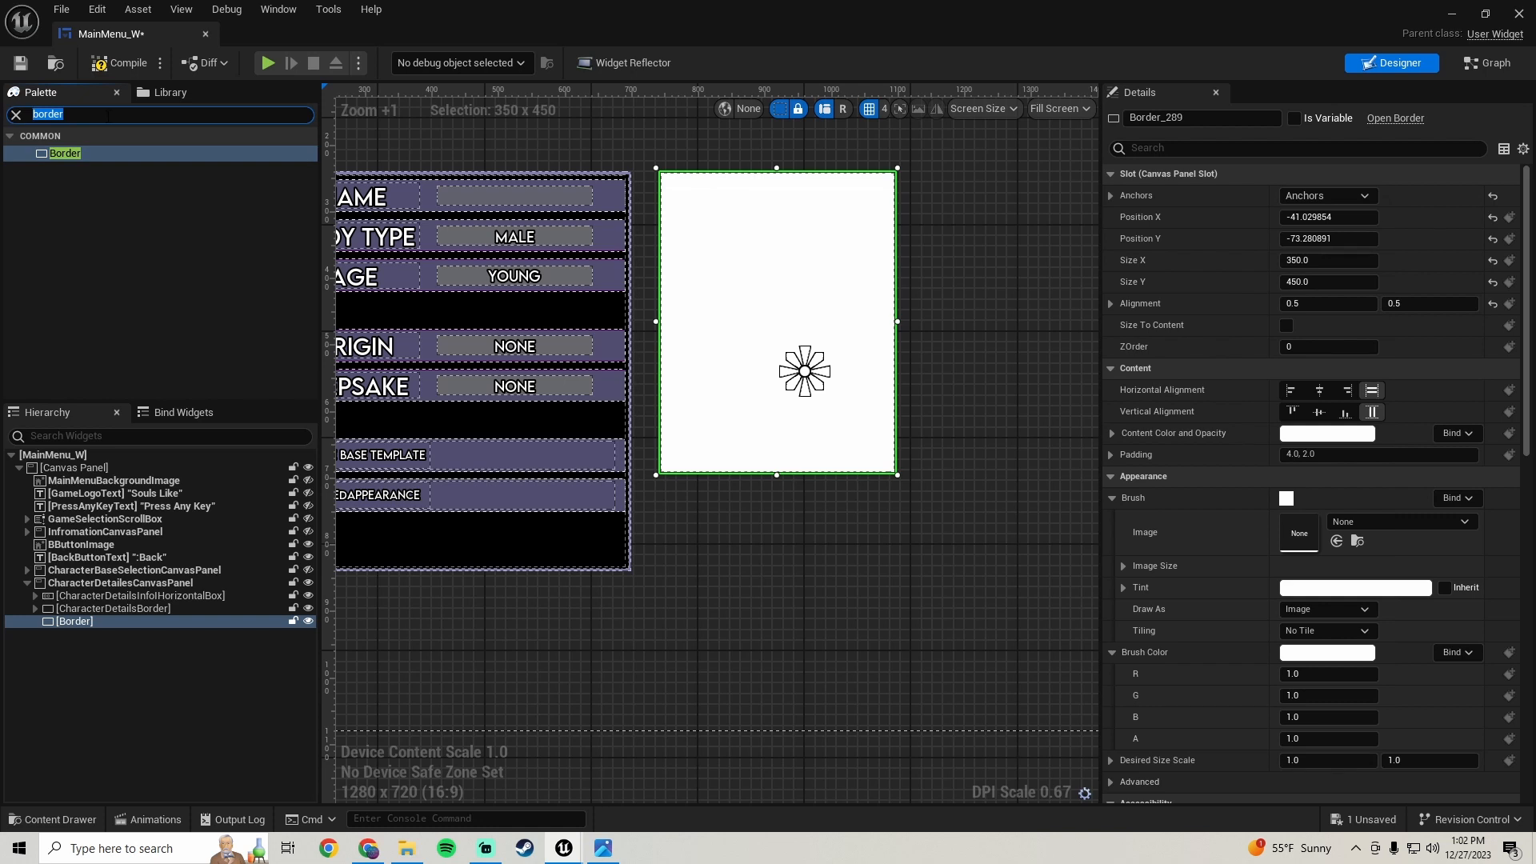
{"action": "type", "text": "scroll"}
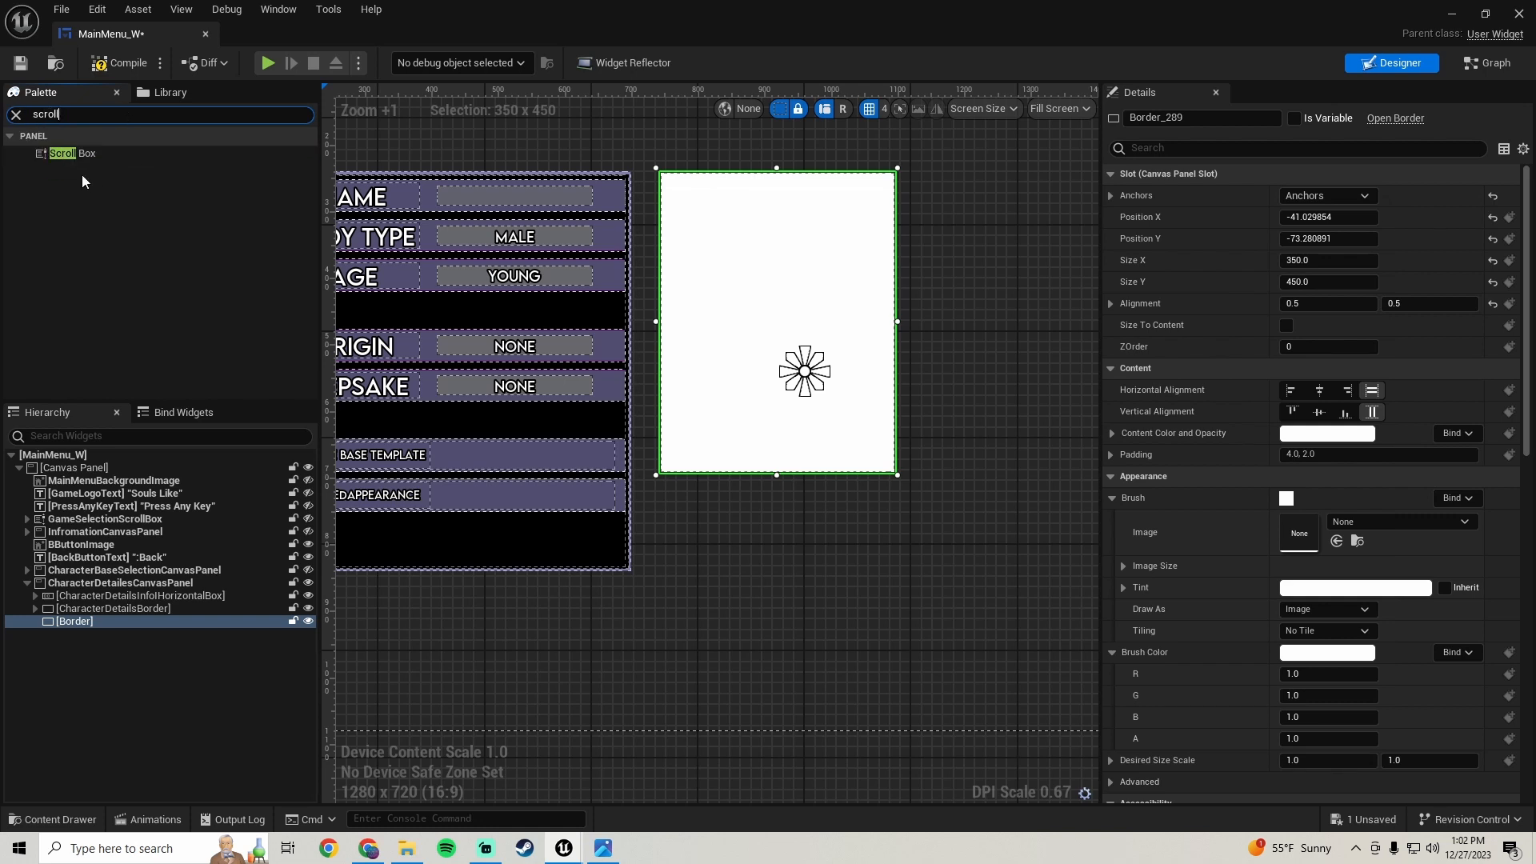
{"action": "left_click_drag", "start_coordinate": [88, 153], "coordinate": [73, 619]}
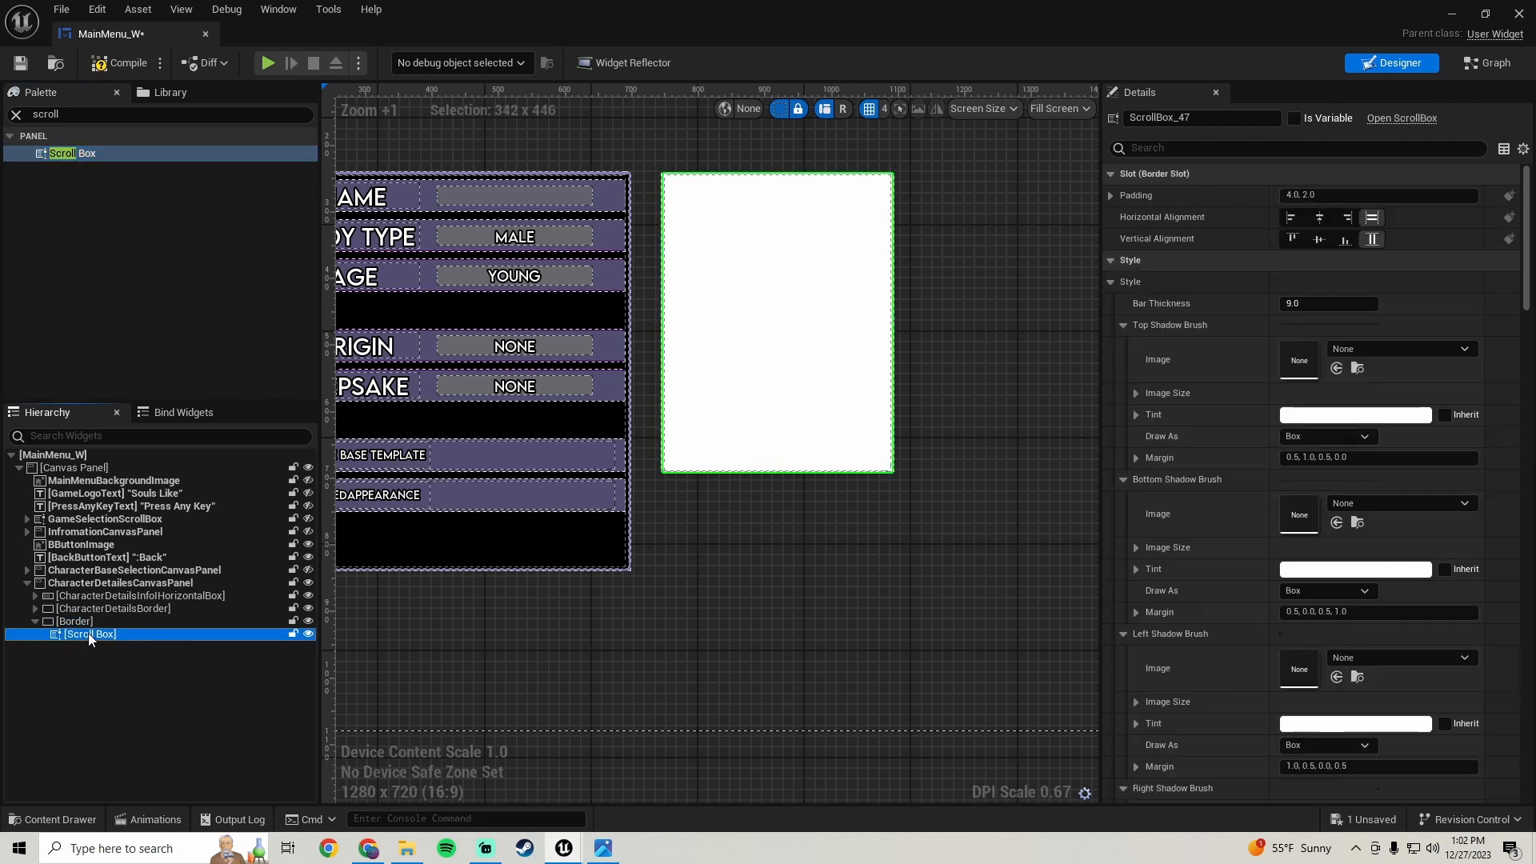
- Wrap the Scroll Box in a new Border
{"action": "scroll", "coordinate": [867, 336], "scroll_direction": "down", "scroll_amount": 2}
{"action": "scroll", "coordinate": [826, 336], "scroll_direction": "up", "scroll_amount": 1}
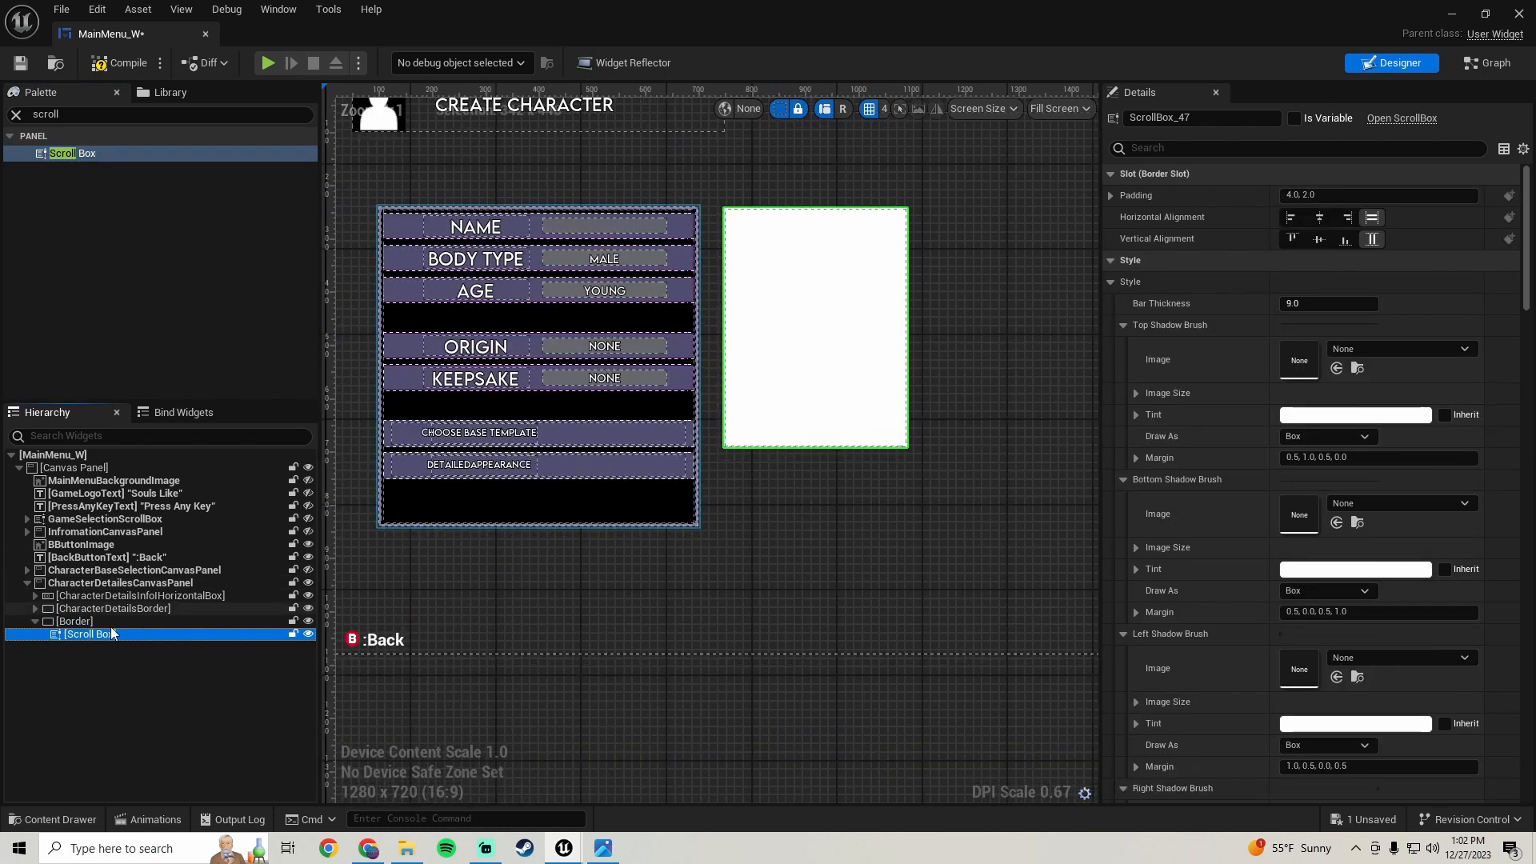
{"action": "right_click", "coordinate": [90, 634]}
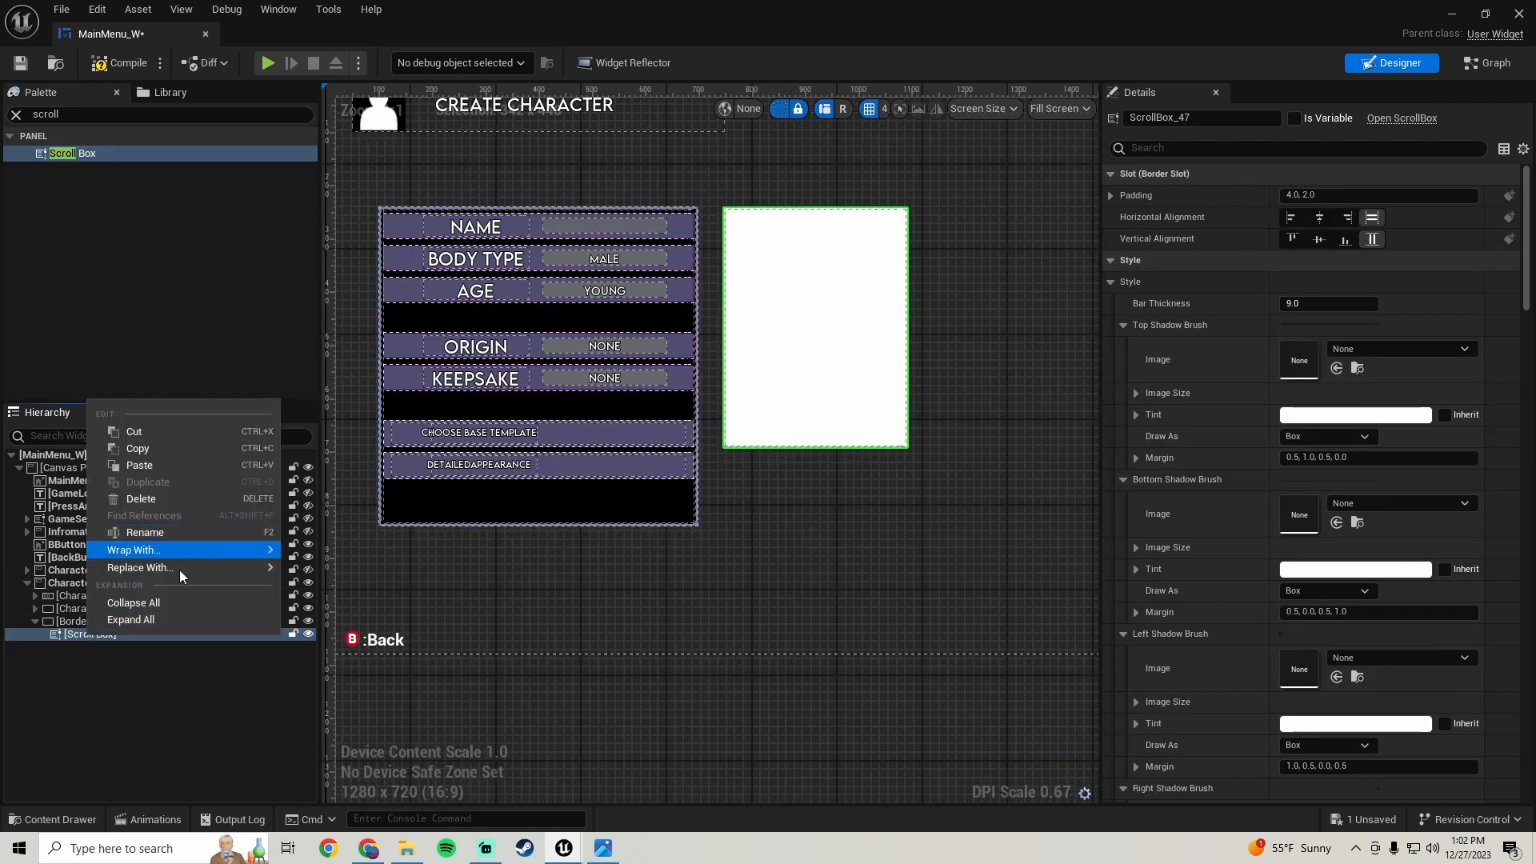
{"action": "mouse_move", "coordinate": [240, 550]}
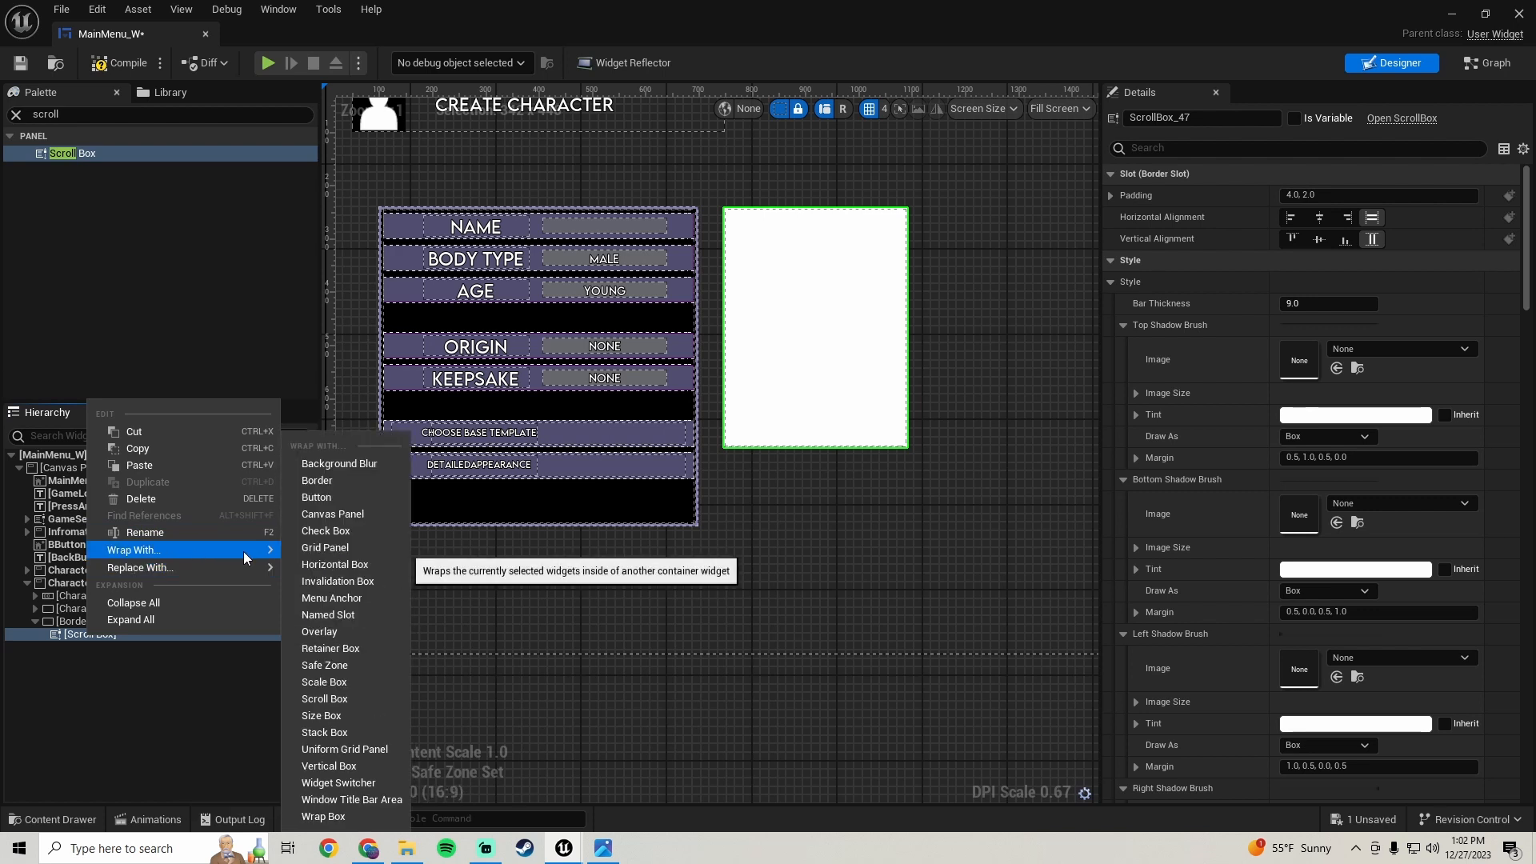
{"action": "left_click", "coordinate": [330, 480]}
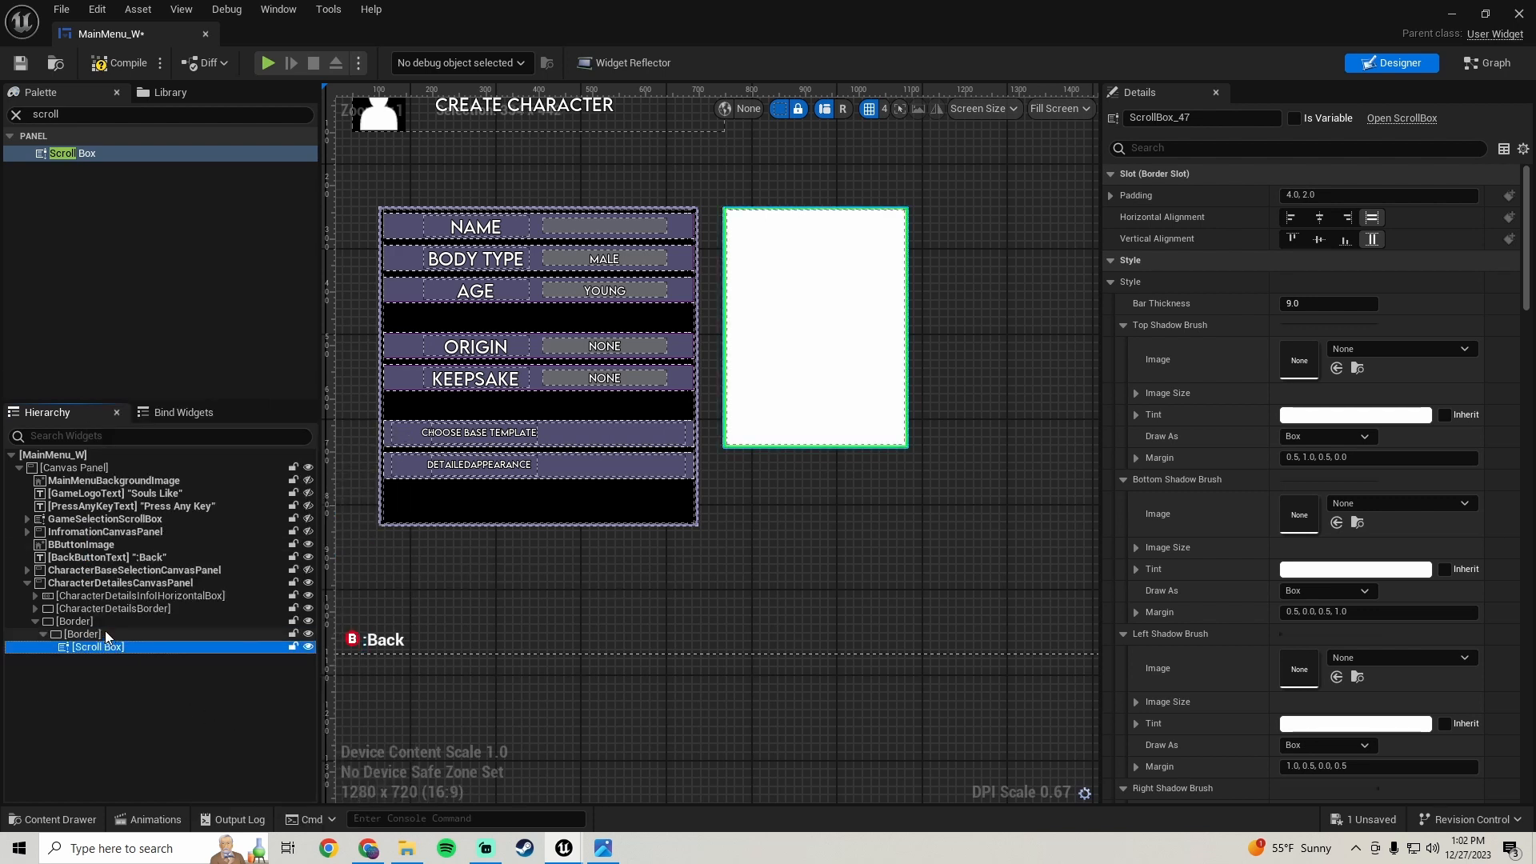
- Set the inner Border's brush tint to black
{"action": "left_click", "coordinate": [107, 634]}
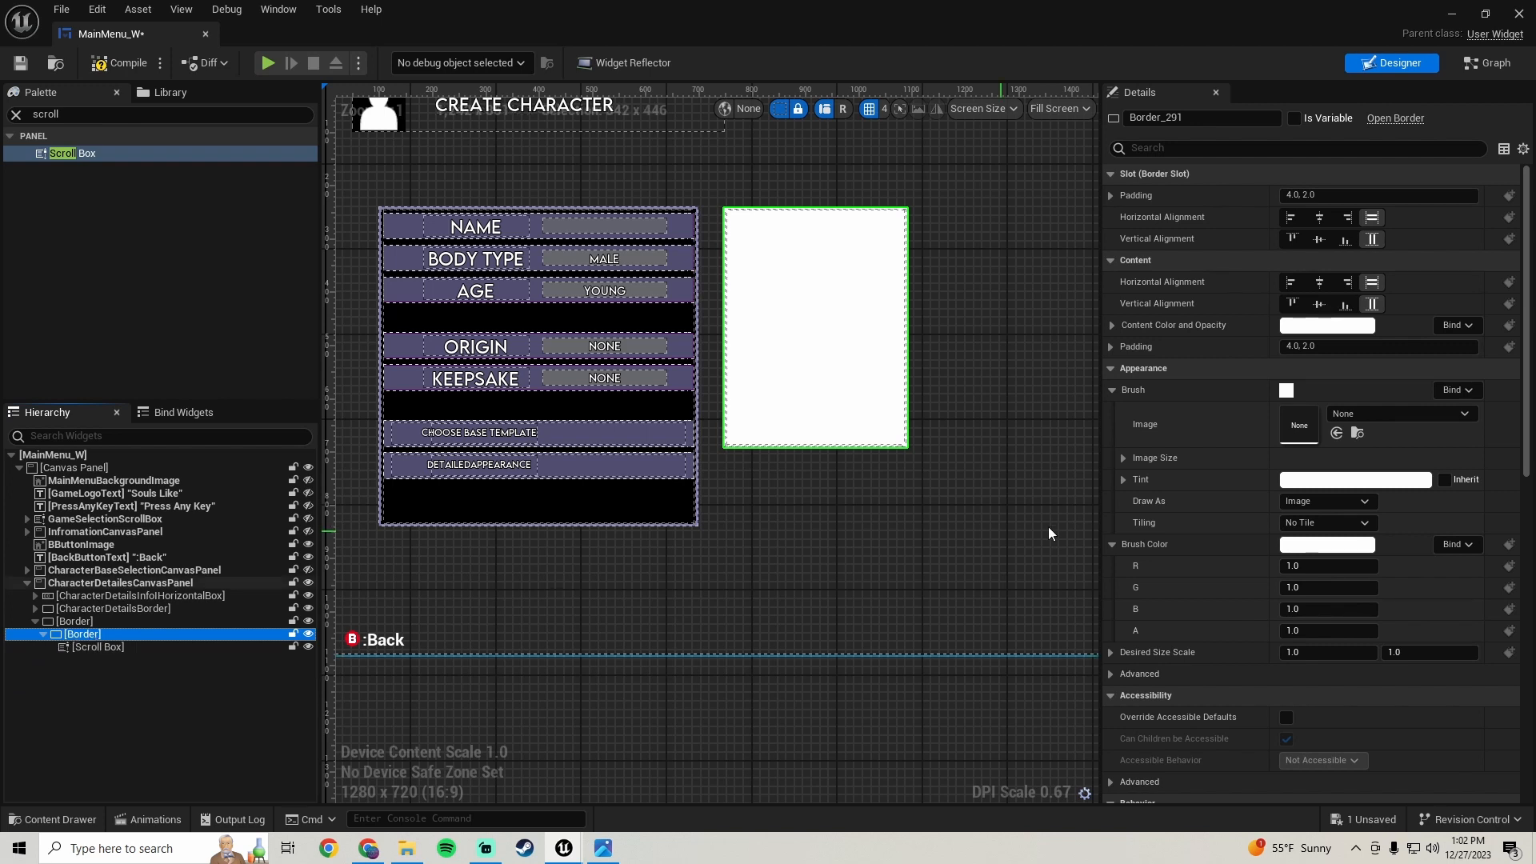
{"action": "left_click", "coordinate": [1332, 480]}
{"action": "left_click_drag", "start_coordinate": [1209, 522], "coordinate": [1219, 737]}
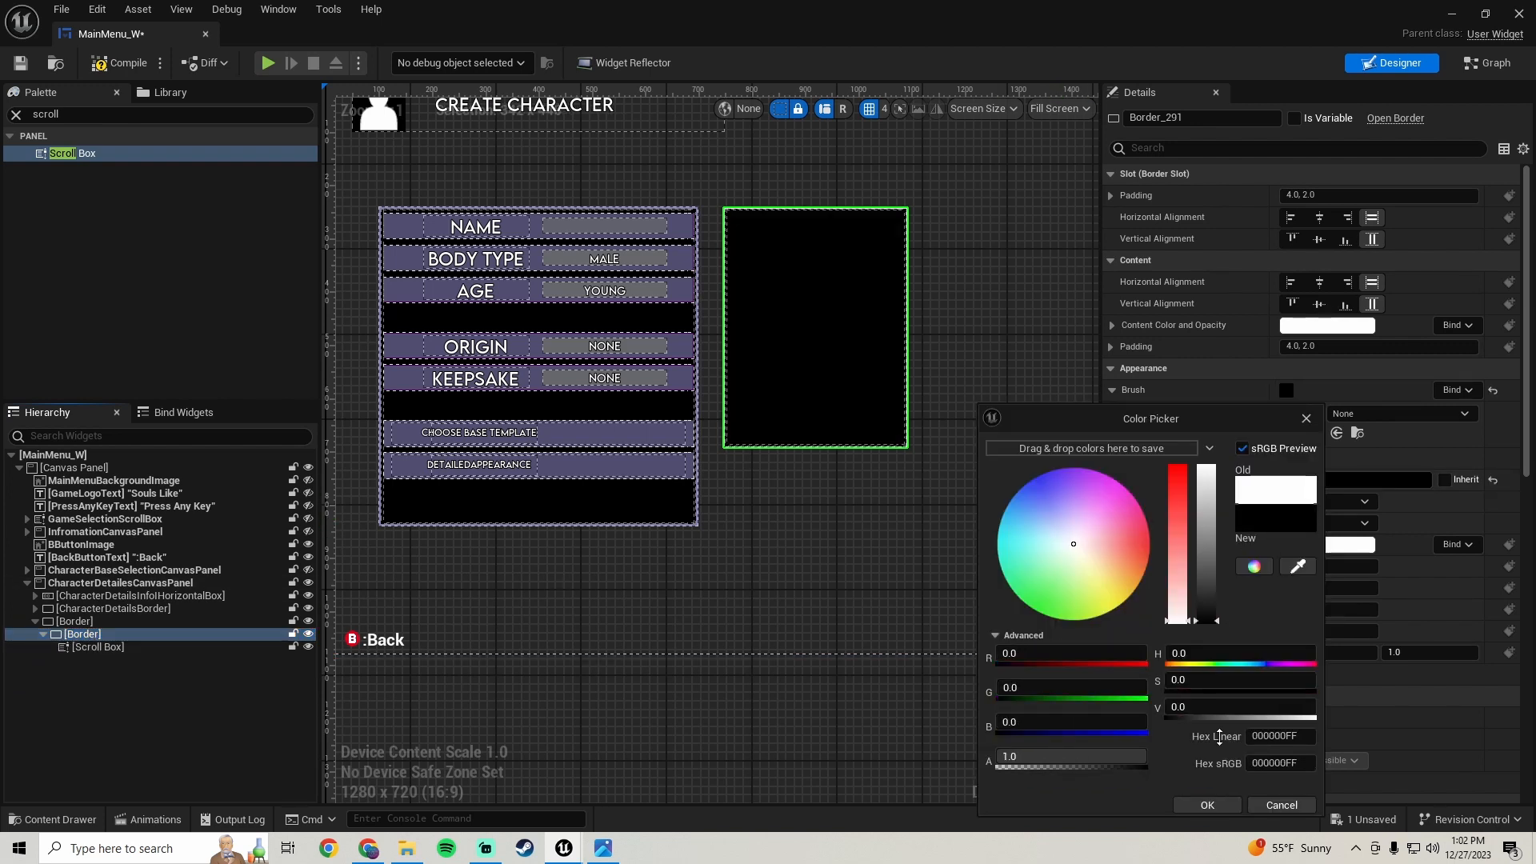
{"action": "left_click", "coordinate": [1208, 805]}
- Copy the tint of CharacterDetailsBorder and paste it onto the outer Border
{"action": "scroll", "coordinate": [815, 492], "scroll_direction": "up", "scroll_amount": 4}
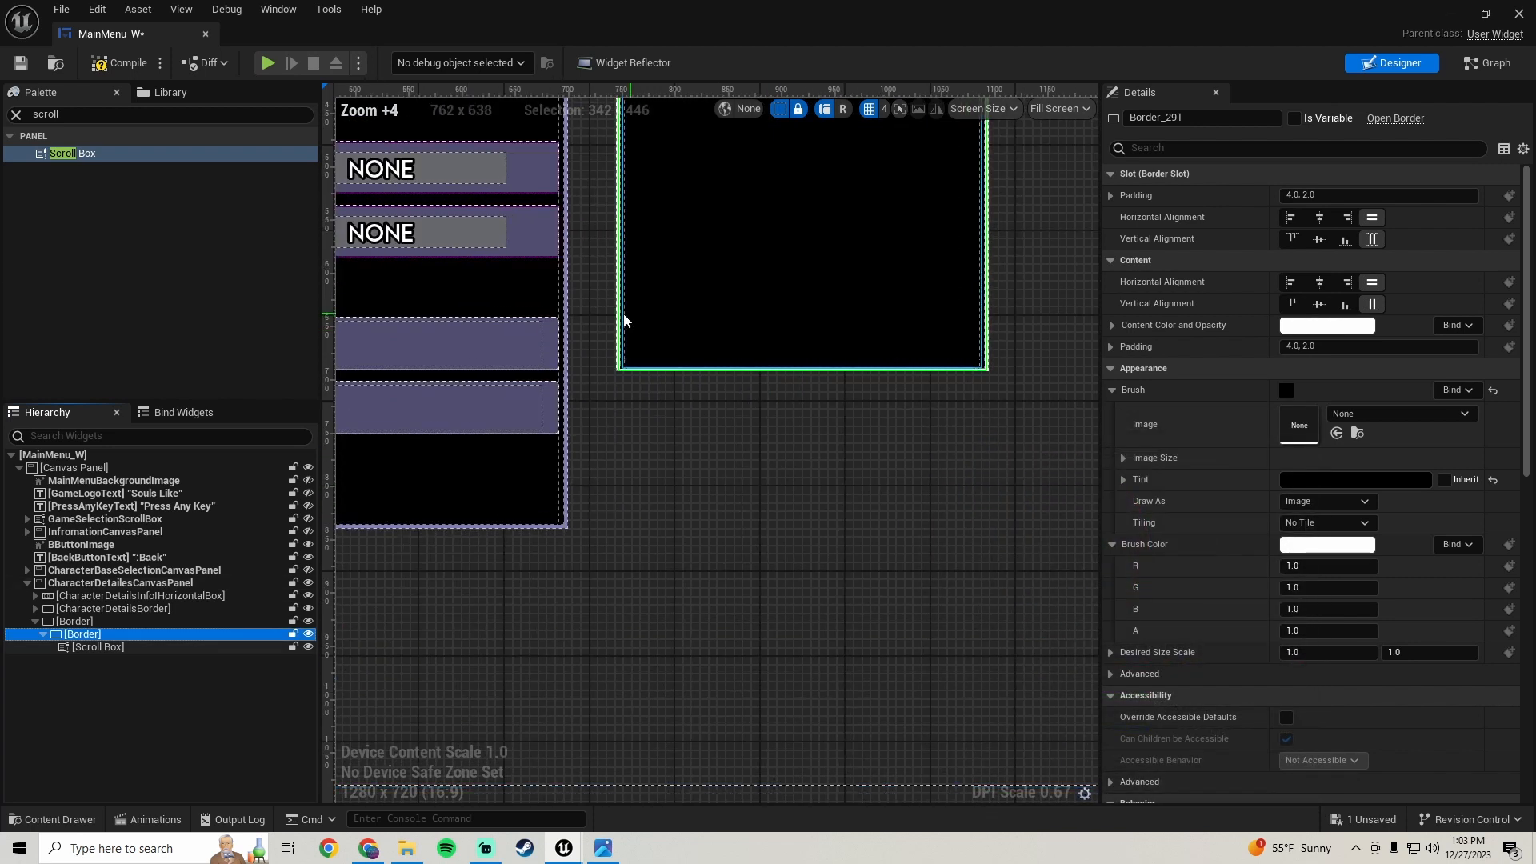
{"action": "left_click", "coordinate": [565, 430]}
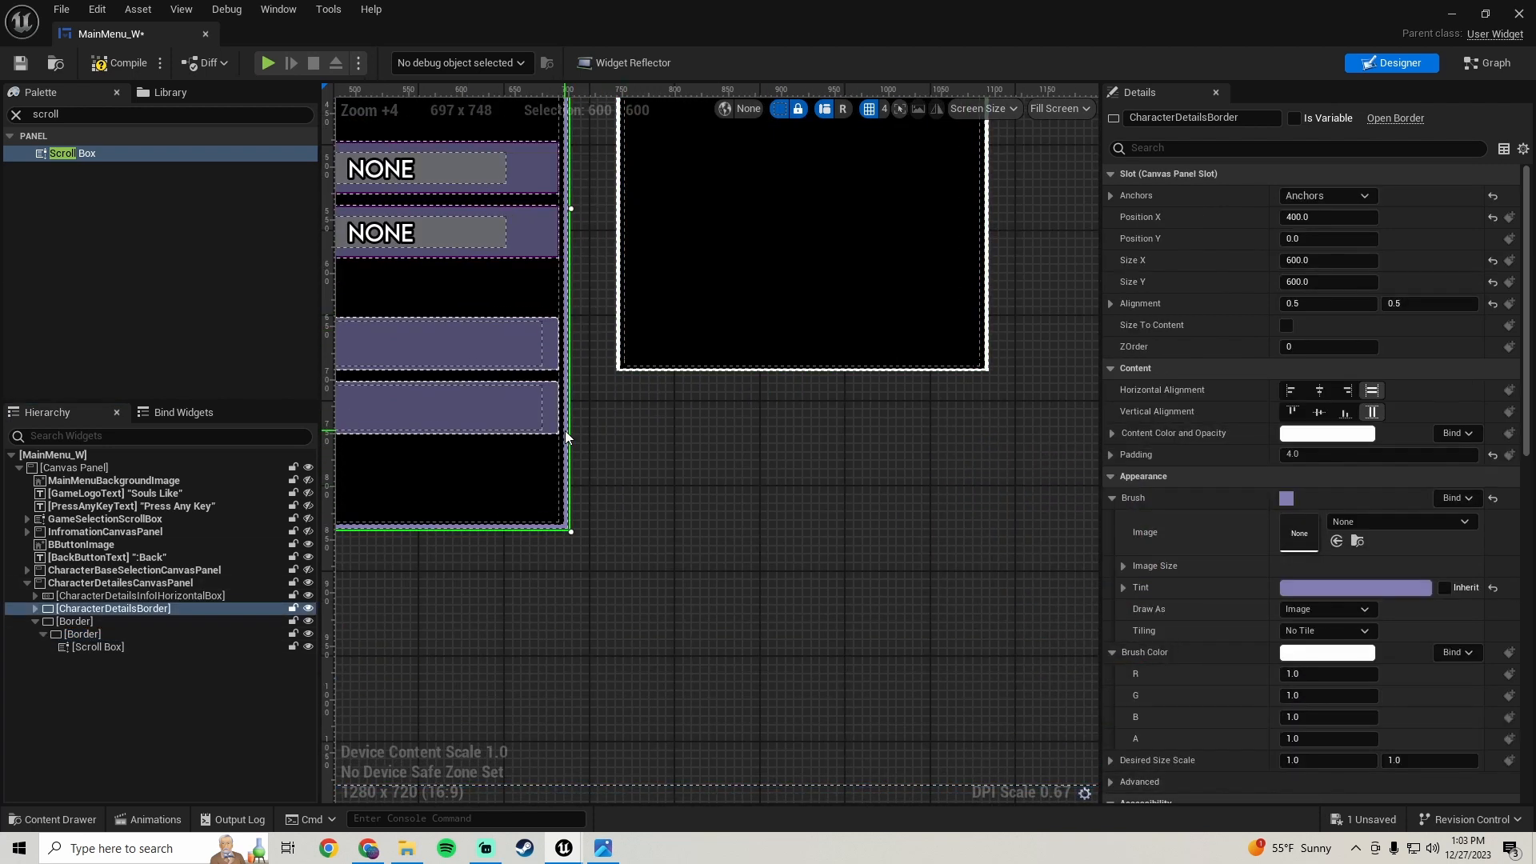
{"action": "right_click", "coordinate": [1233, 583]}
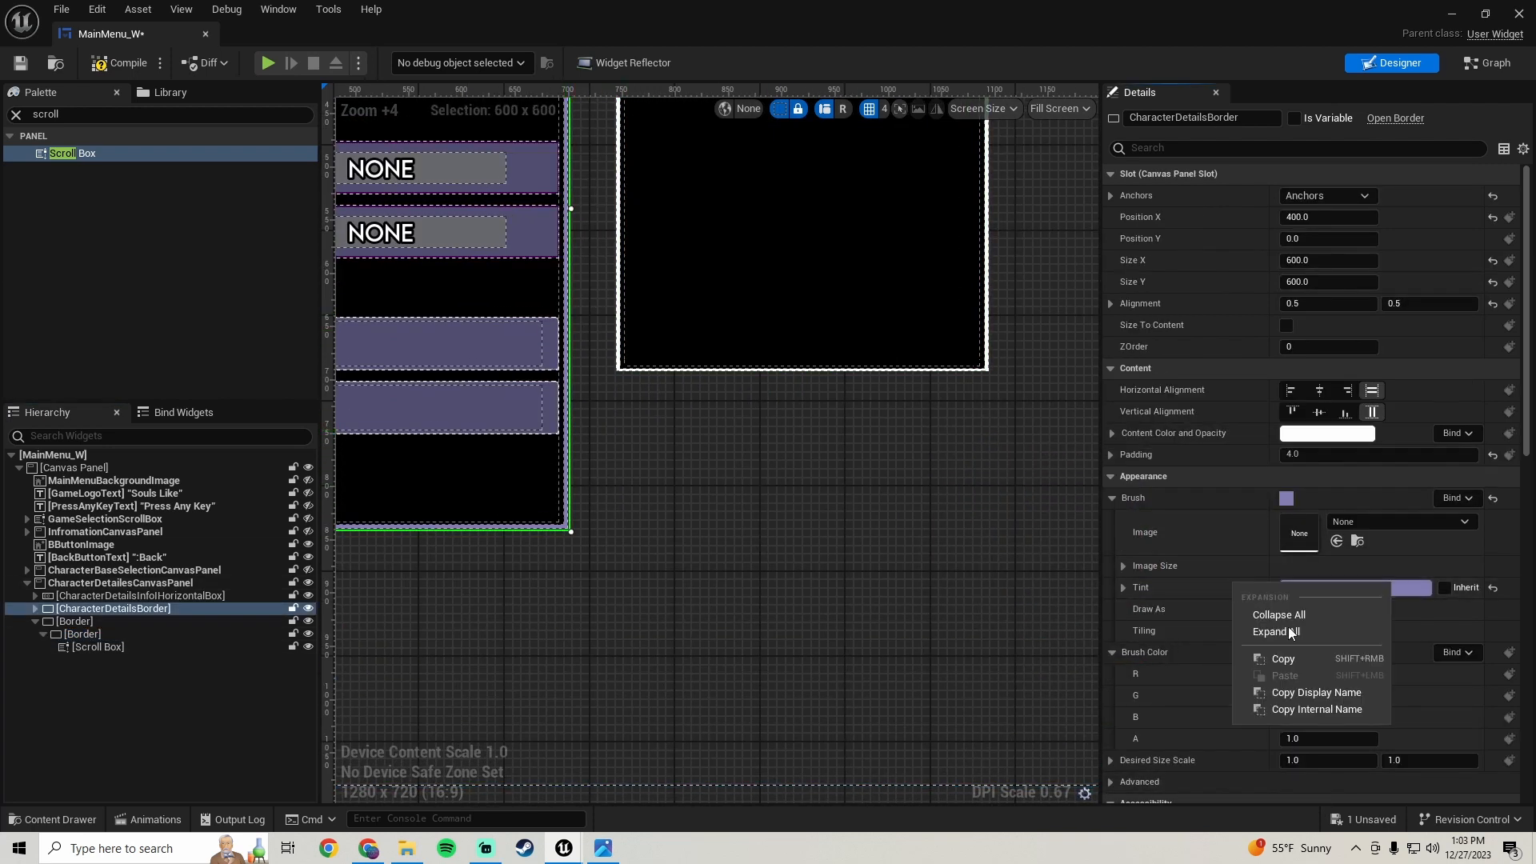
{"action": "left_click", "coordinate": [1292, 660]}
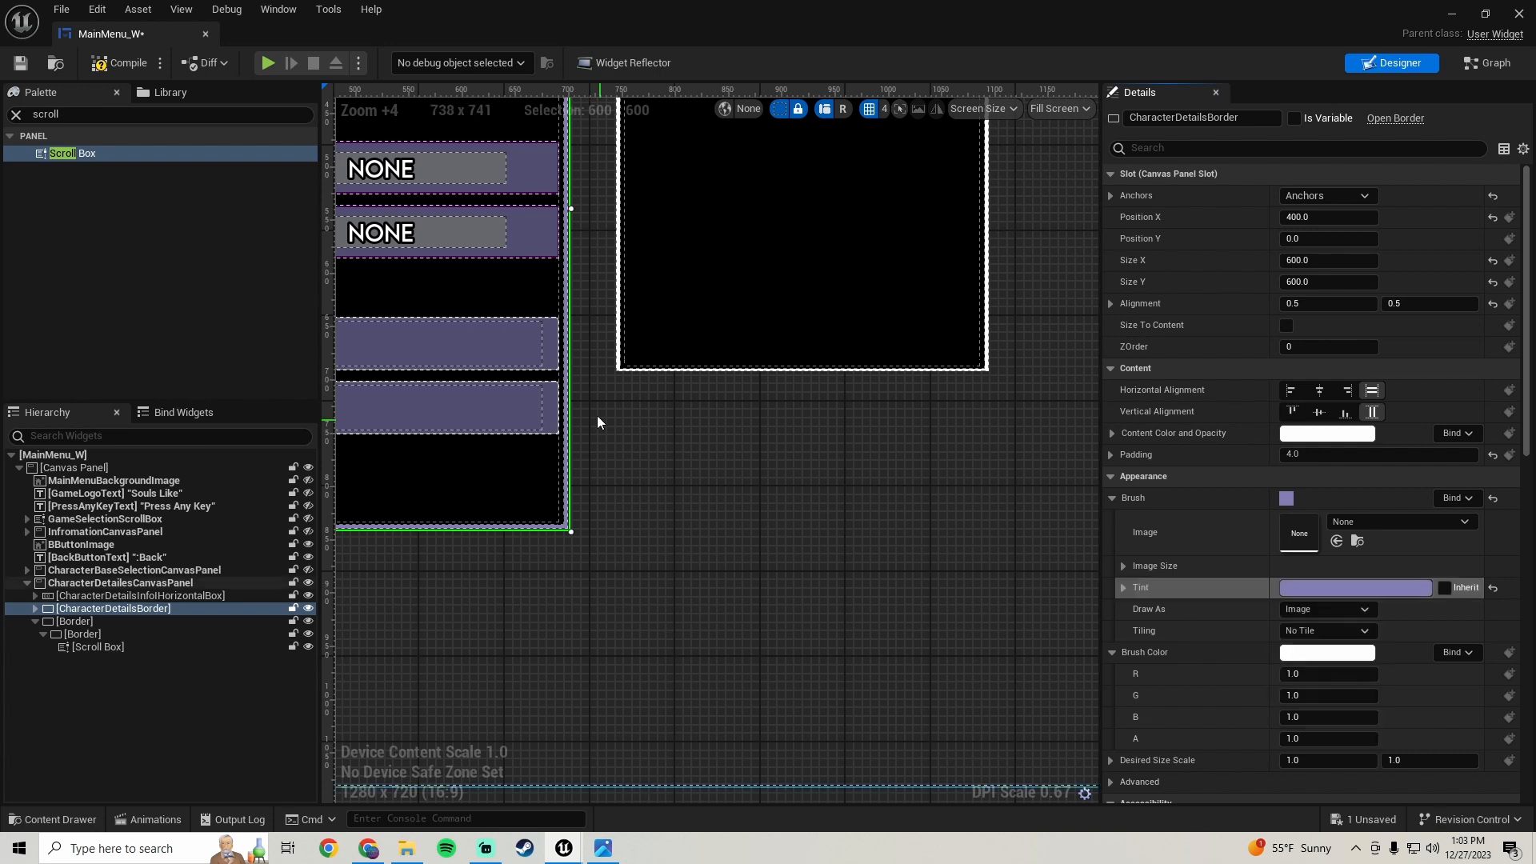
{"action": "left_click", "coordinate": [620, 332]}
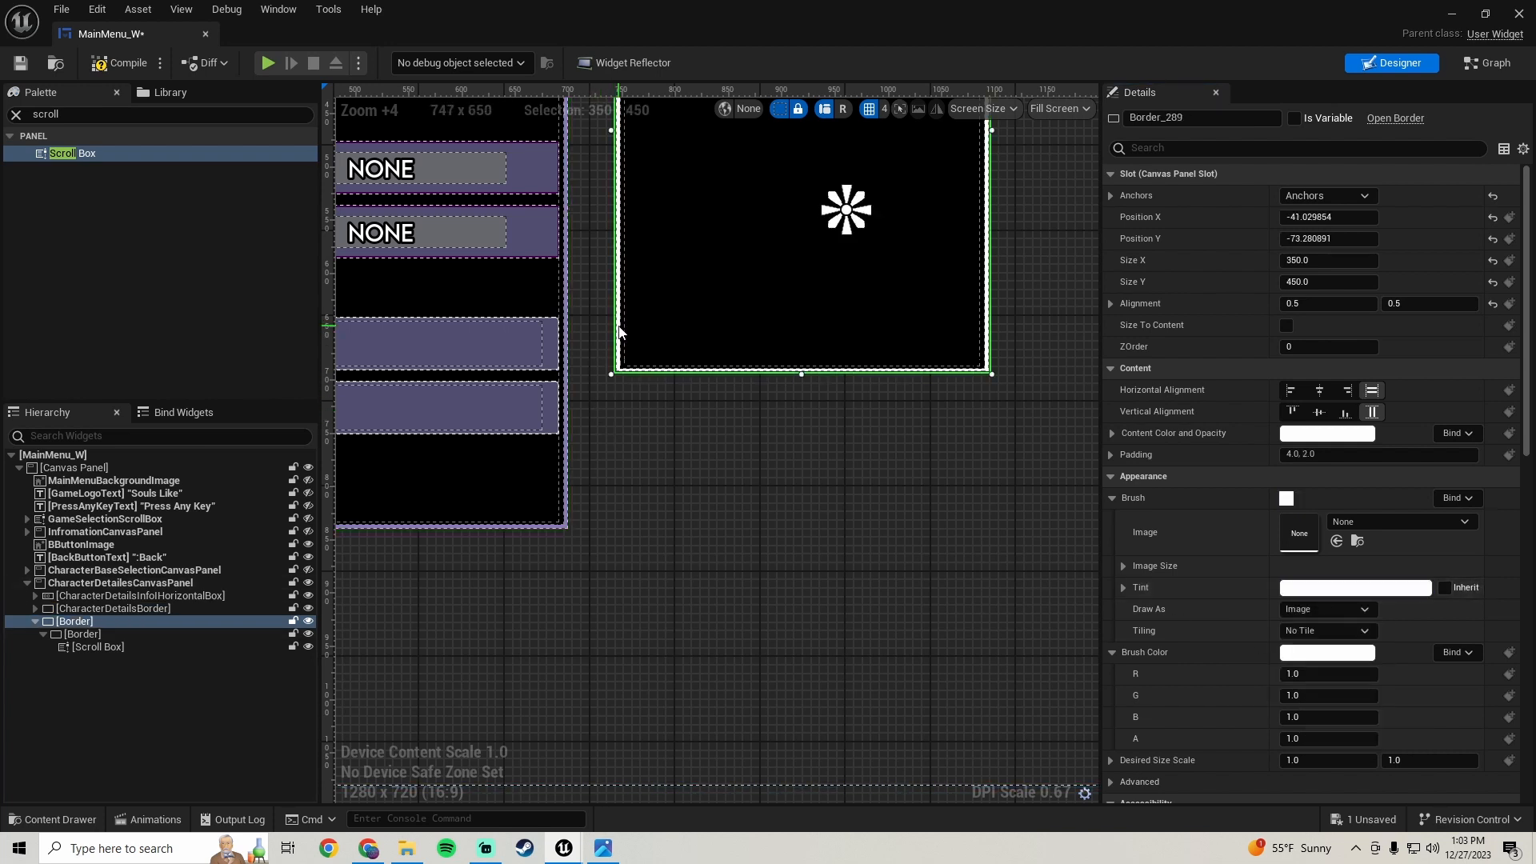
{"action": "right_click", "coordinate": [1187, 586]}
{"action": "left_click", "coordinate": [1244, 677]}
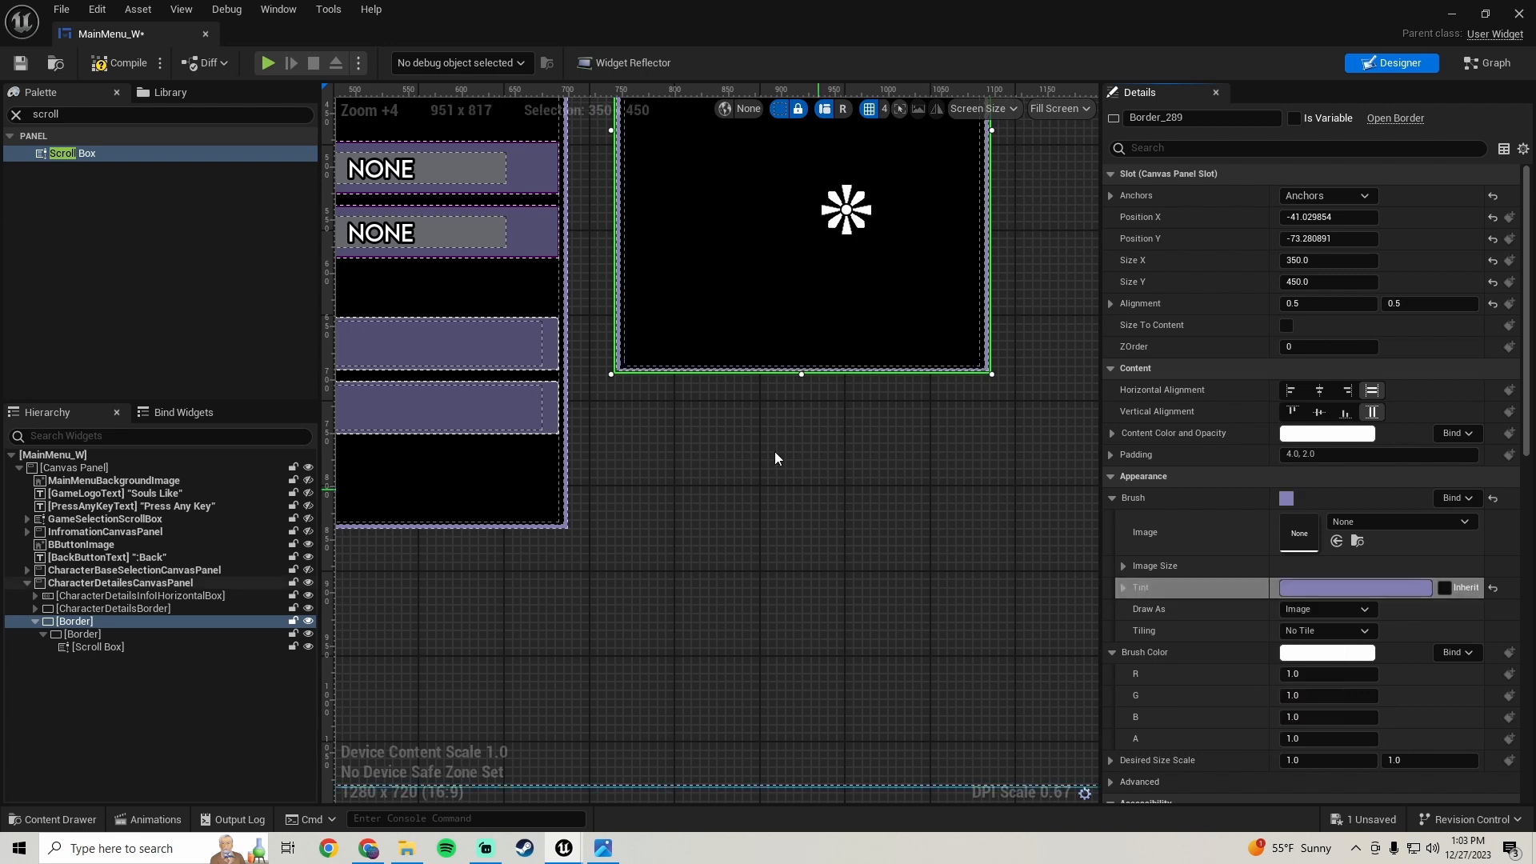
- Select the inner Border and open its Padding value for editing
{"action": "scroll", "coordinate": [774, 451], "scroll_direction": "down", "scroll_amount": 2}
{"action": "right_click_drag", "start_coordinate": [667, 150], "coordinate": [663, 194]}
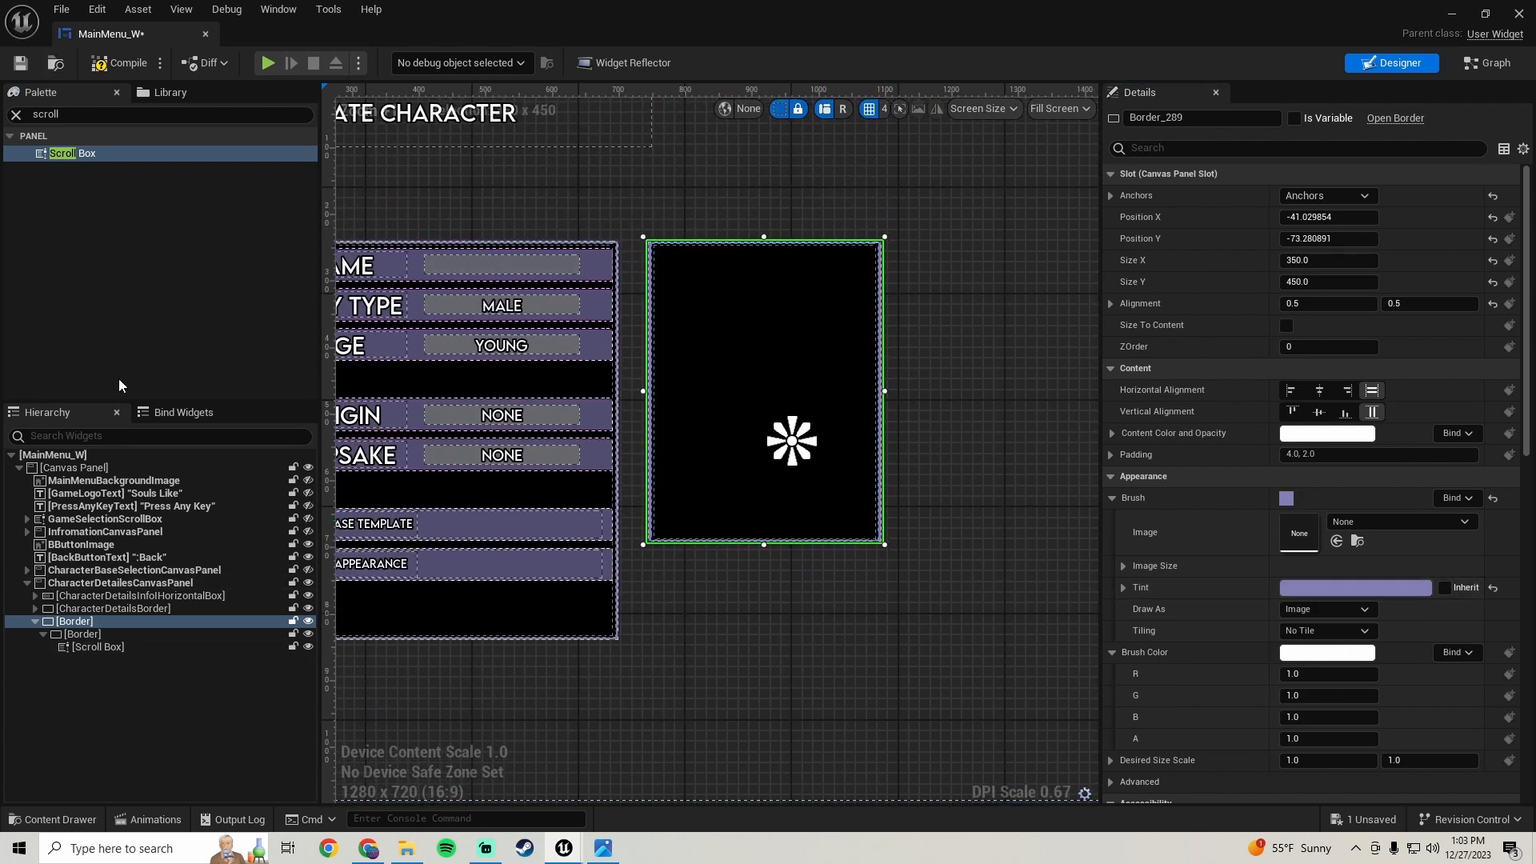
{"action": "left_click", "coordinate": [89, 636]}
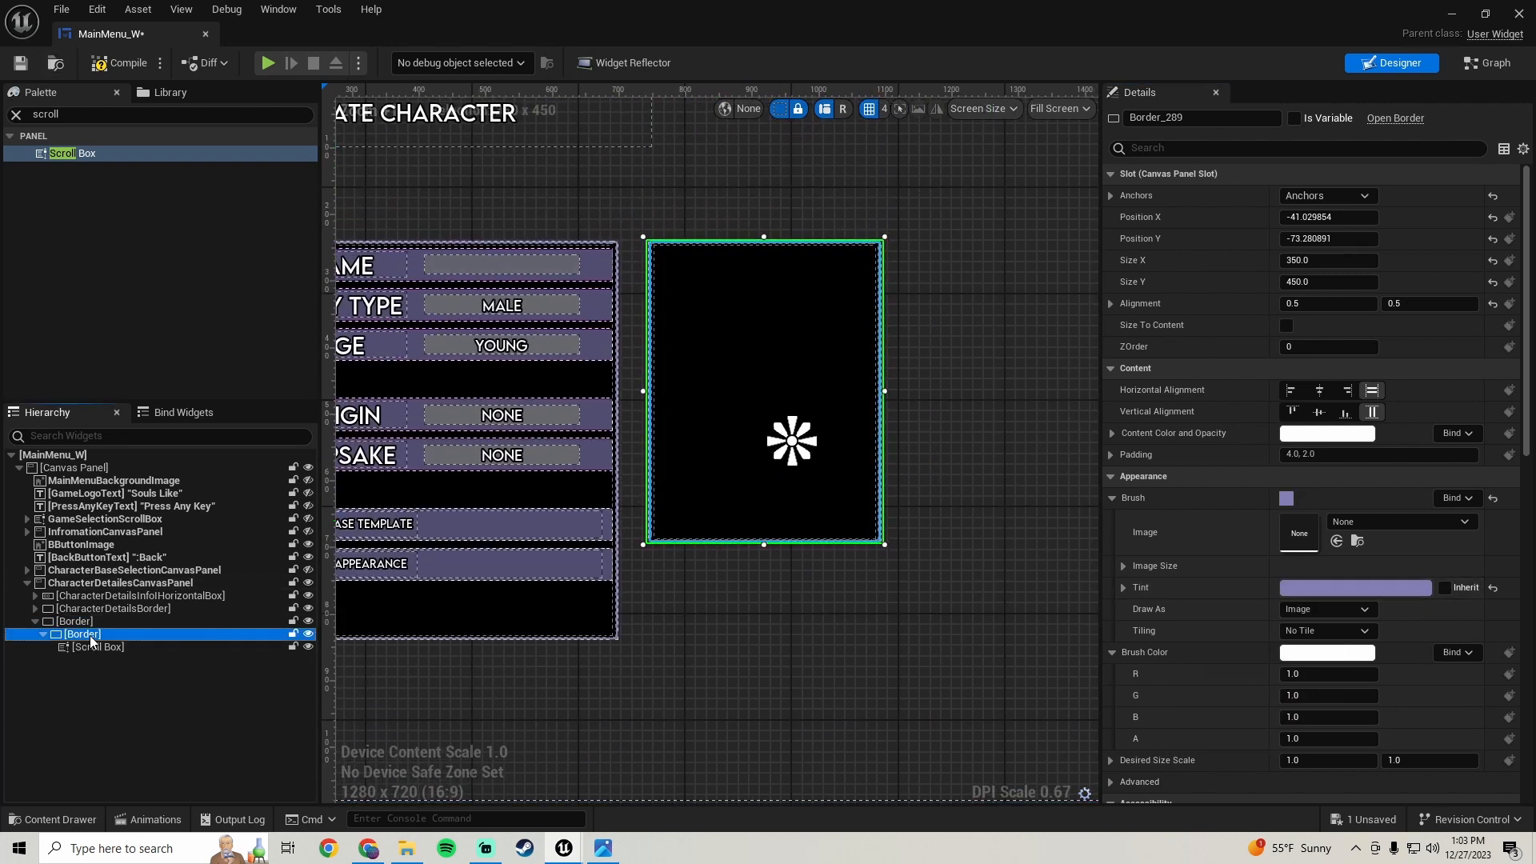
{"action": "left_click", "coordinate": [1324, 195]}
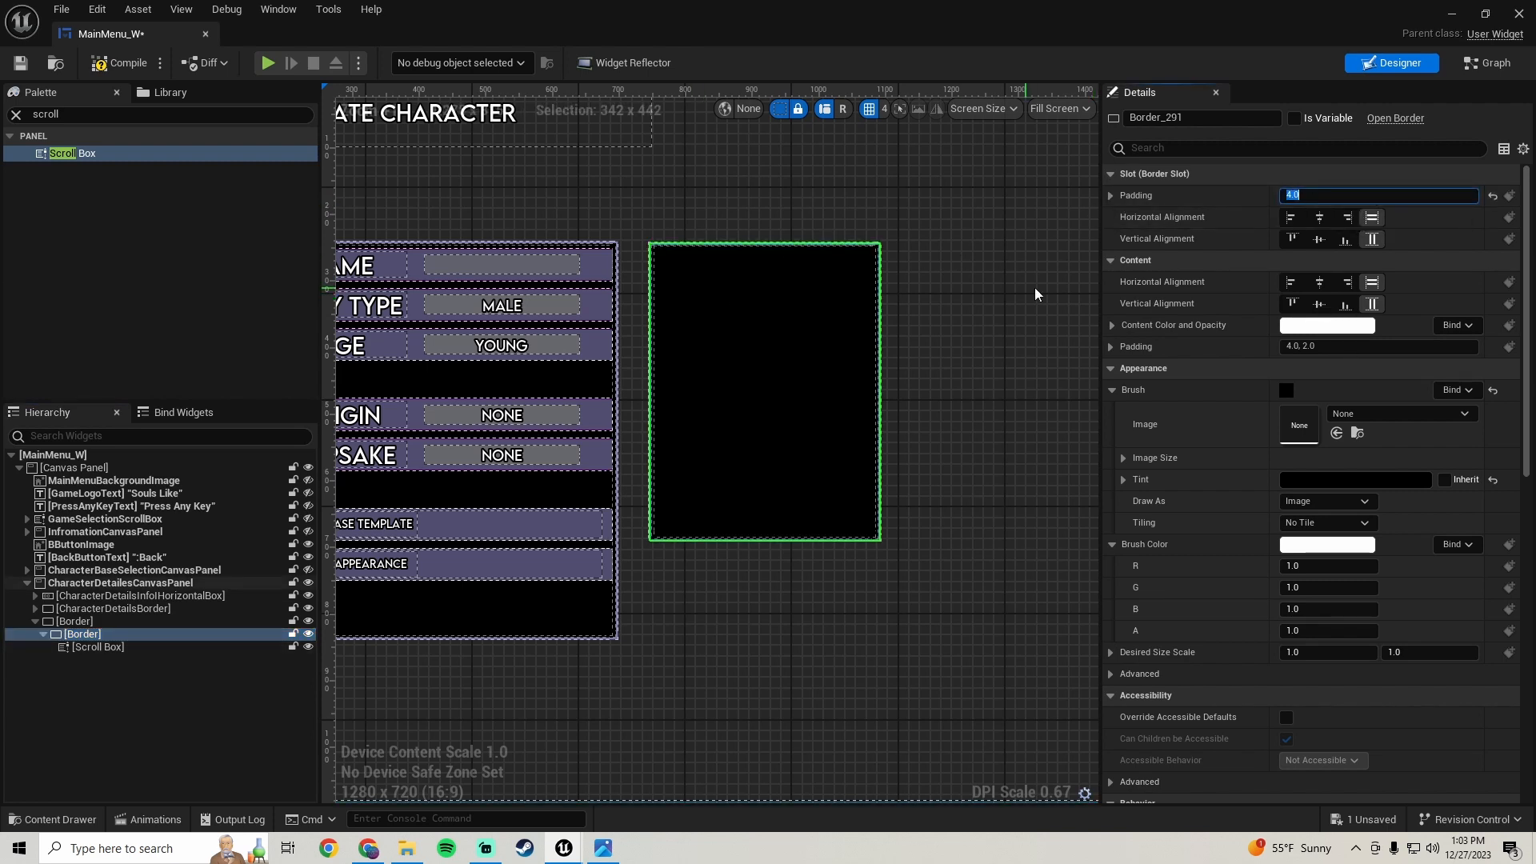
{"action": "left_click", "coordinate": [825, 297]}
{"action": "scroll", "coordinate": [761, 257], "scroll_direction": "up", "scroll_amount": 3}
{"action": "scroll", "coordinate": [776, 363], "scroll_direction": "down", "scroll_amount": 3}
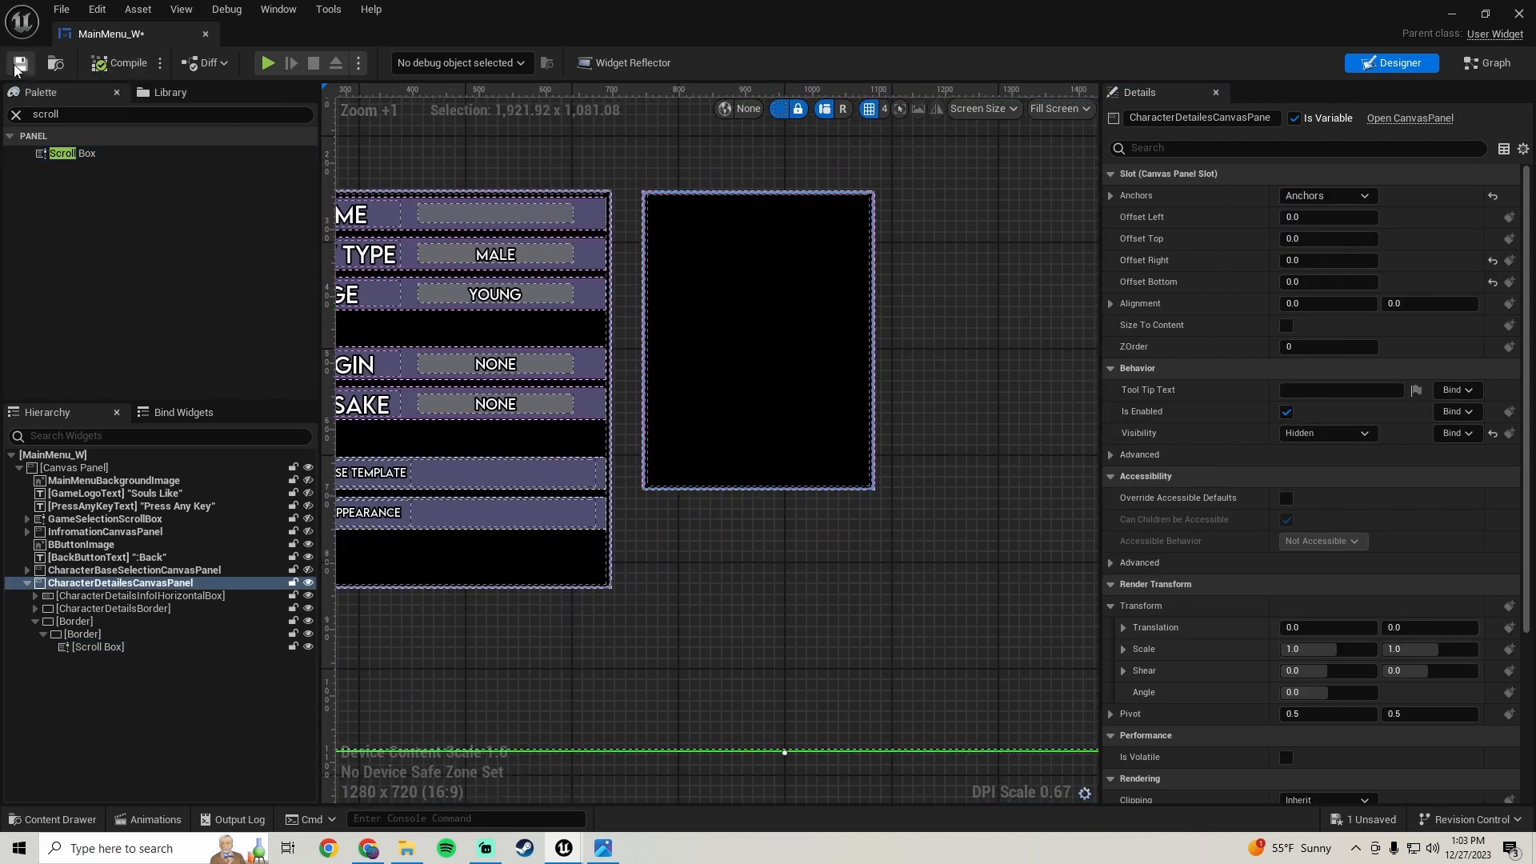
- Save the widget blueprint and reopen the reference hierarchy screenshot
{"action": "key", "text": "ctrl+s"}
{"action": "left_click", "coordinate": [604, 848]}
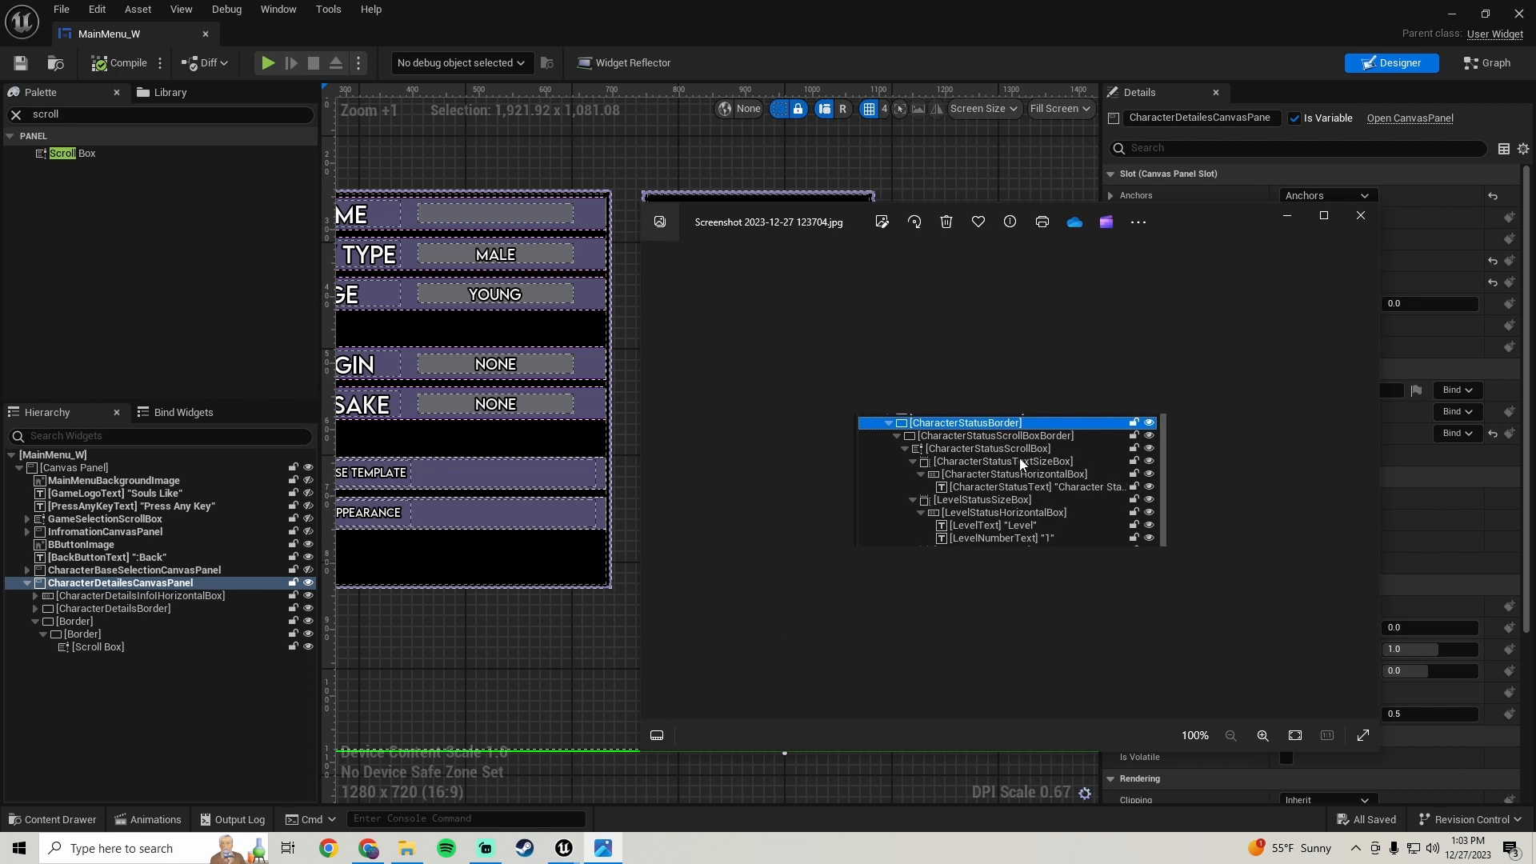
- Add a Size Box from the palette inside the Scroll Box
{"action": "left_click", "coordinate": [104, 116]}
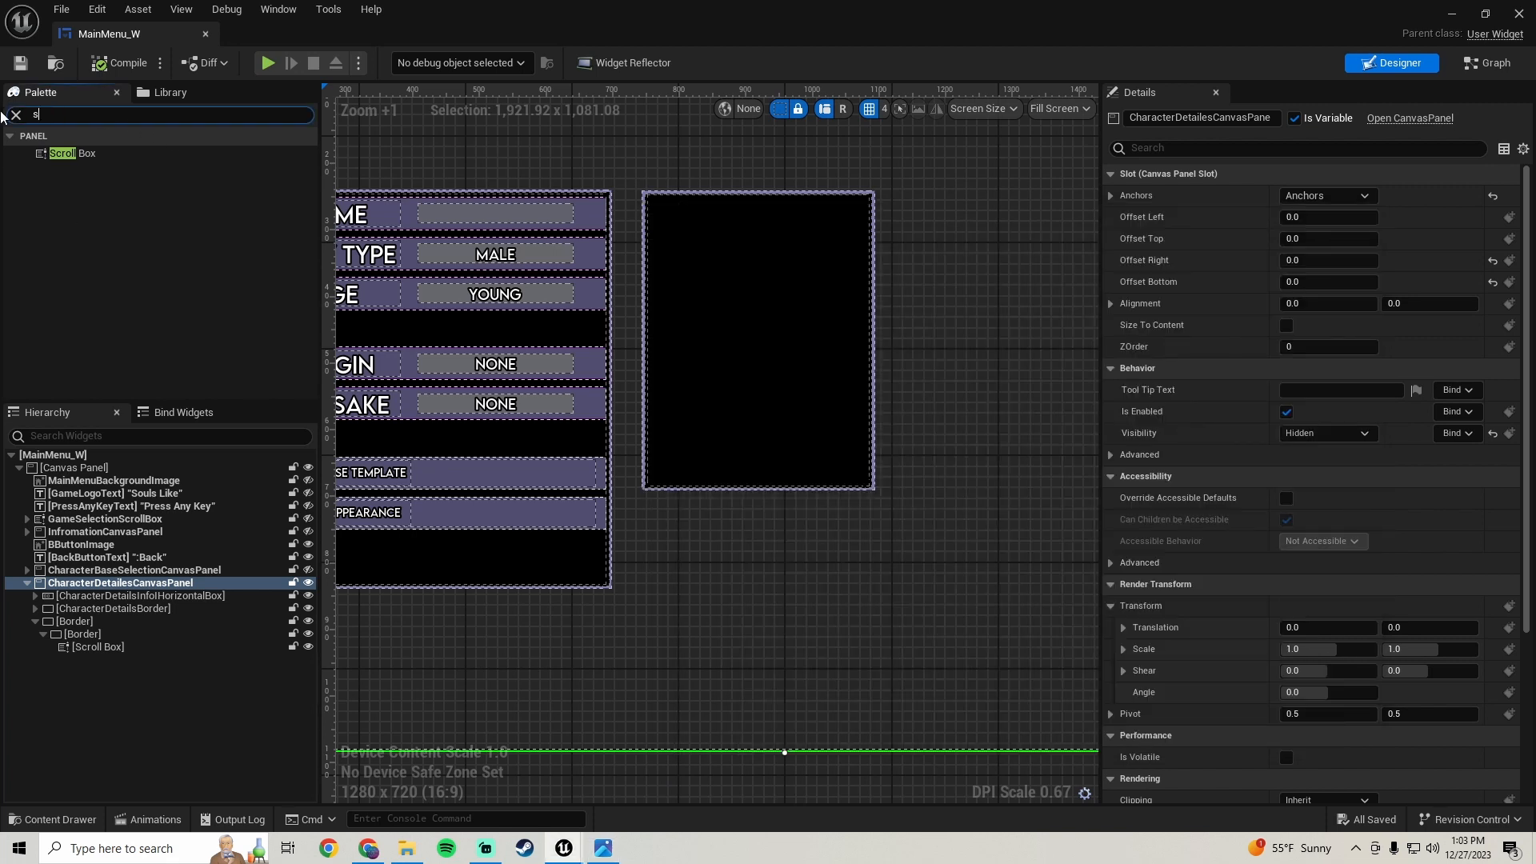
{"action": "type", "text": "size"}
{"action": "left_click", "coordinate": [224, 153]}
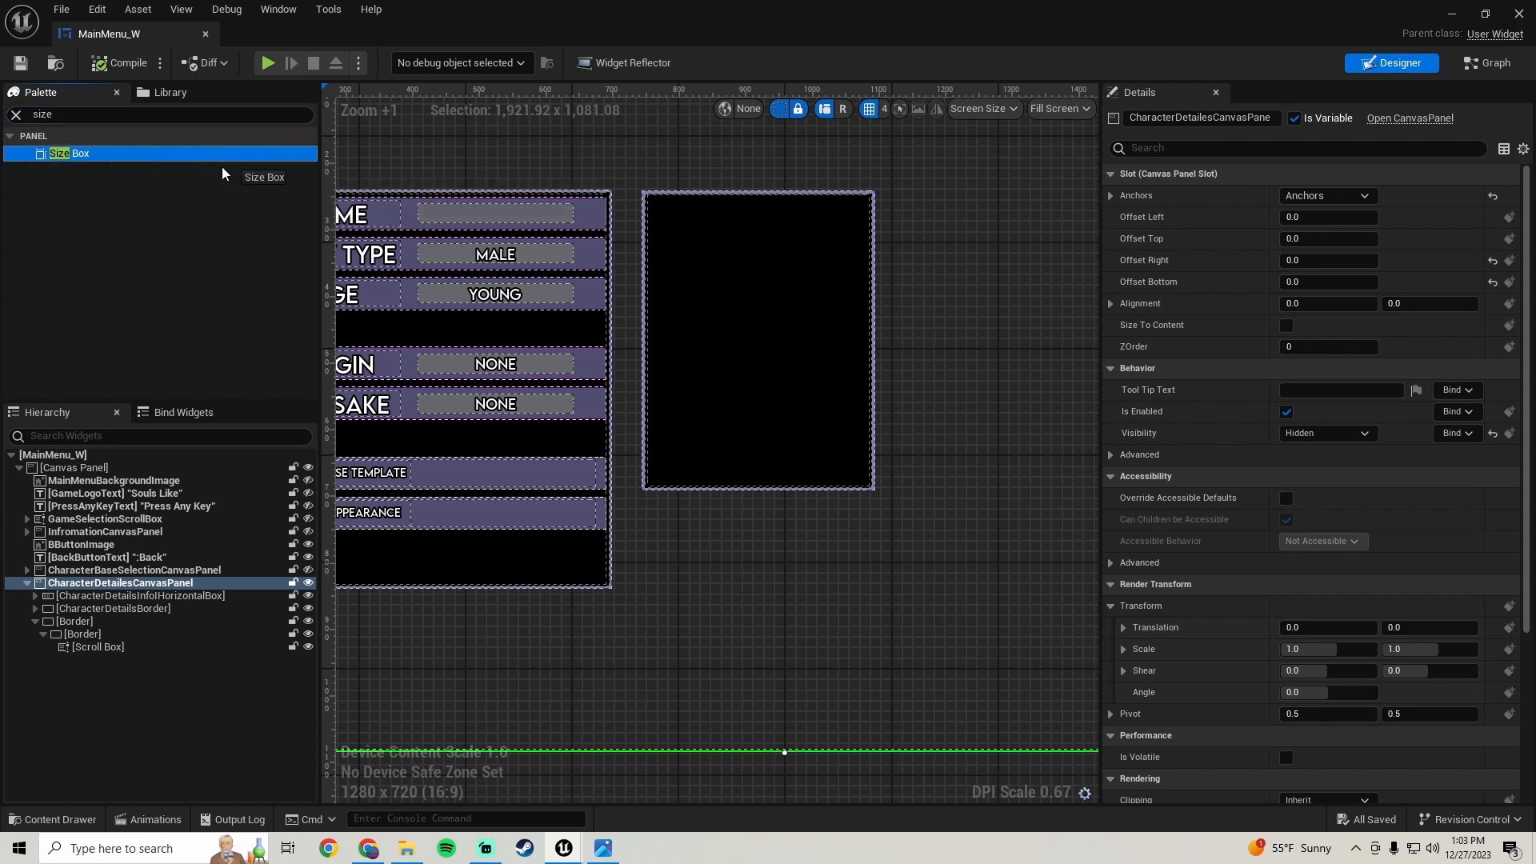
{"action": "left_click_drag", "start_coordinate": [225, 152], "coordinate": [108, 663]}
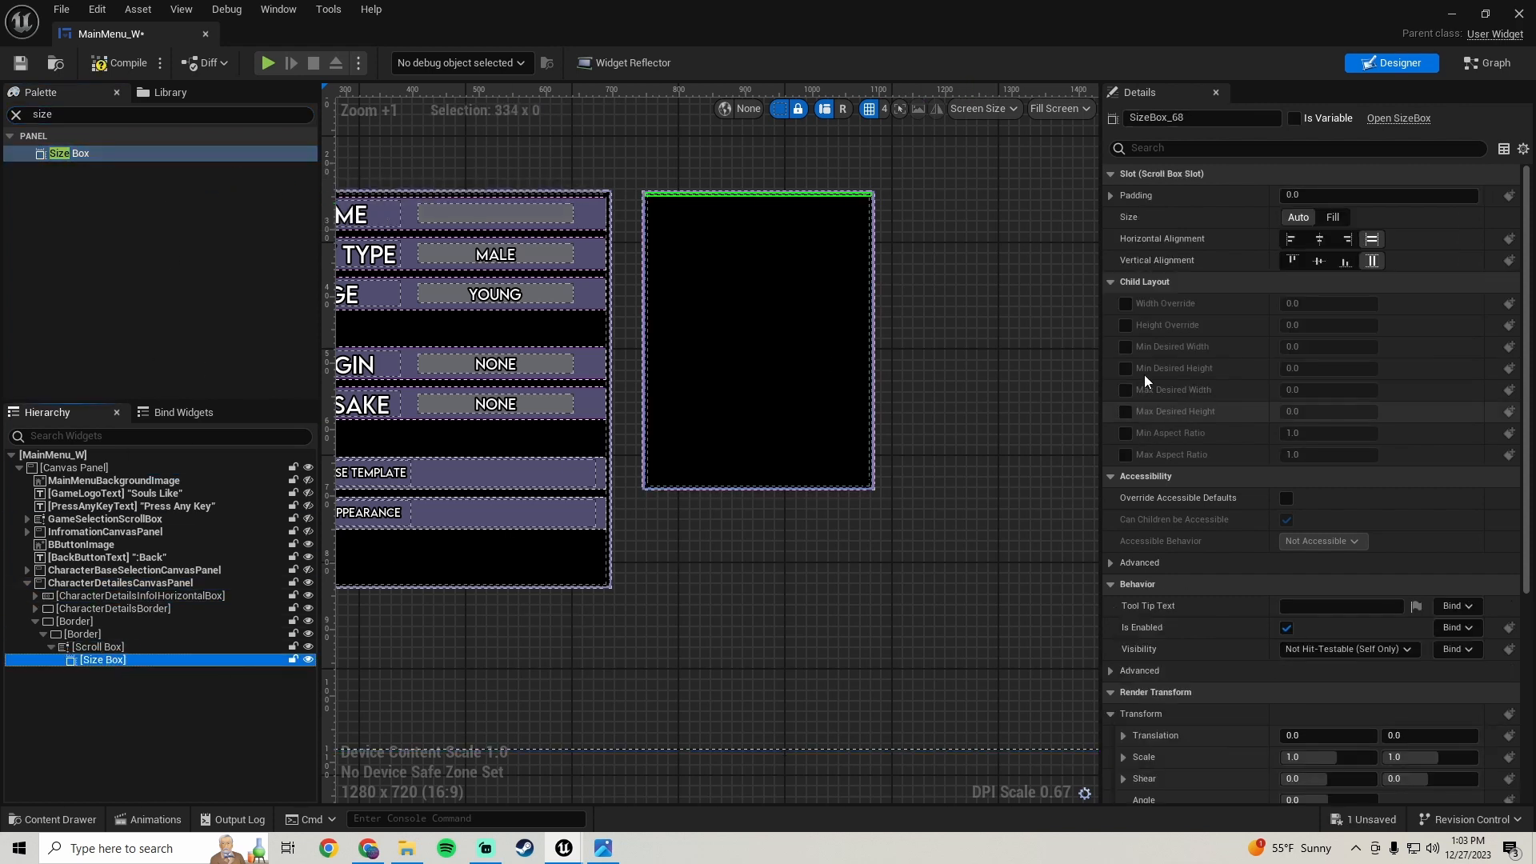
- Enable the Size Box's Height Override and set it to 30
{"action": "left_click", "coordinate": [1125, 324]}
{"action": "left_click", "coordinate": [1316, 325]}
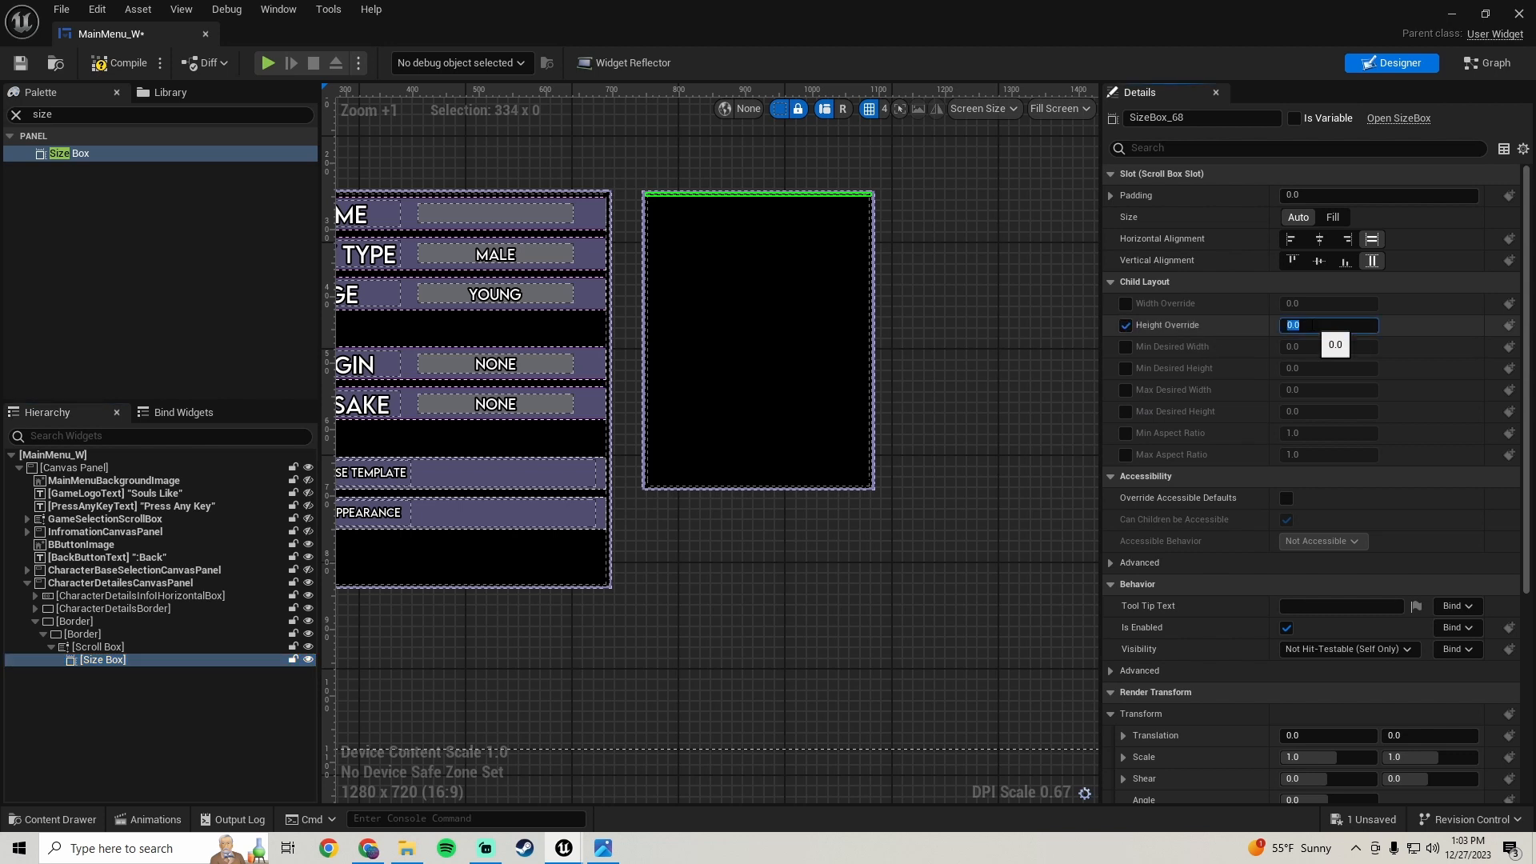
{"action": "type", "text": "30"}
{"action": "key", "text": "Return"}
- Compile and save the widget blueprint, and reopen the reference hierarchy screenshot
{"action": "scroll", "coordinate": [747, 333], "scroll_direction": "up", "scroll_amount": 3}
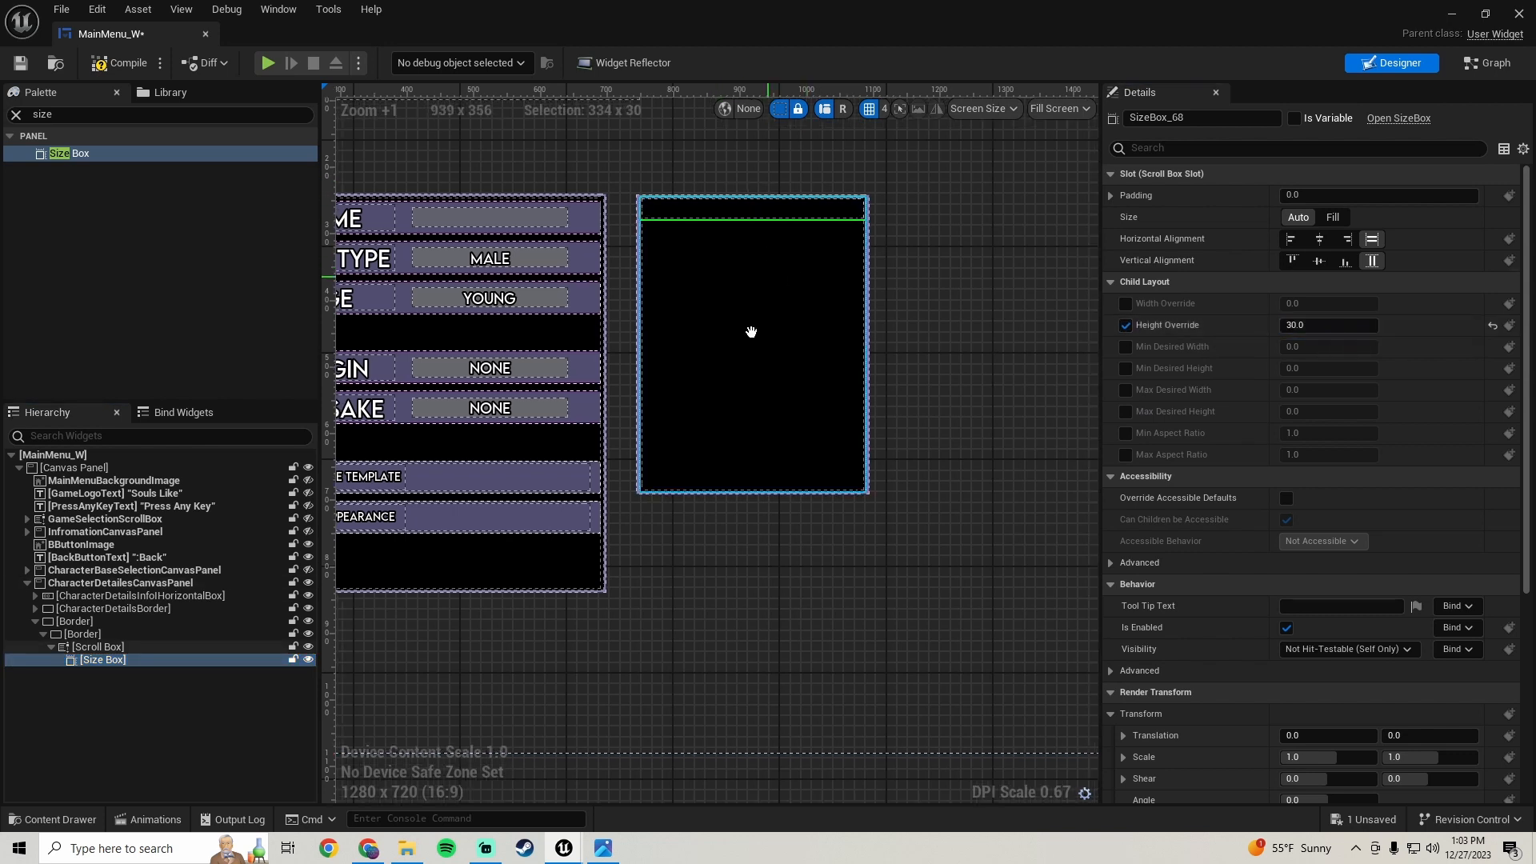
{"action": "scroll", "coordinate": [704, 372], "scroll_direction": "down", "scroll_amount": 2}
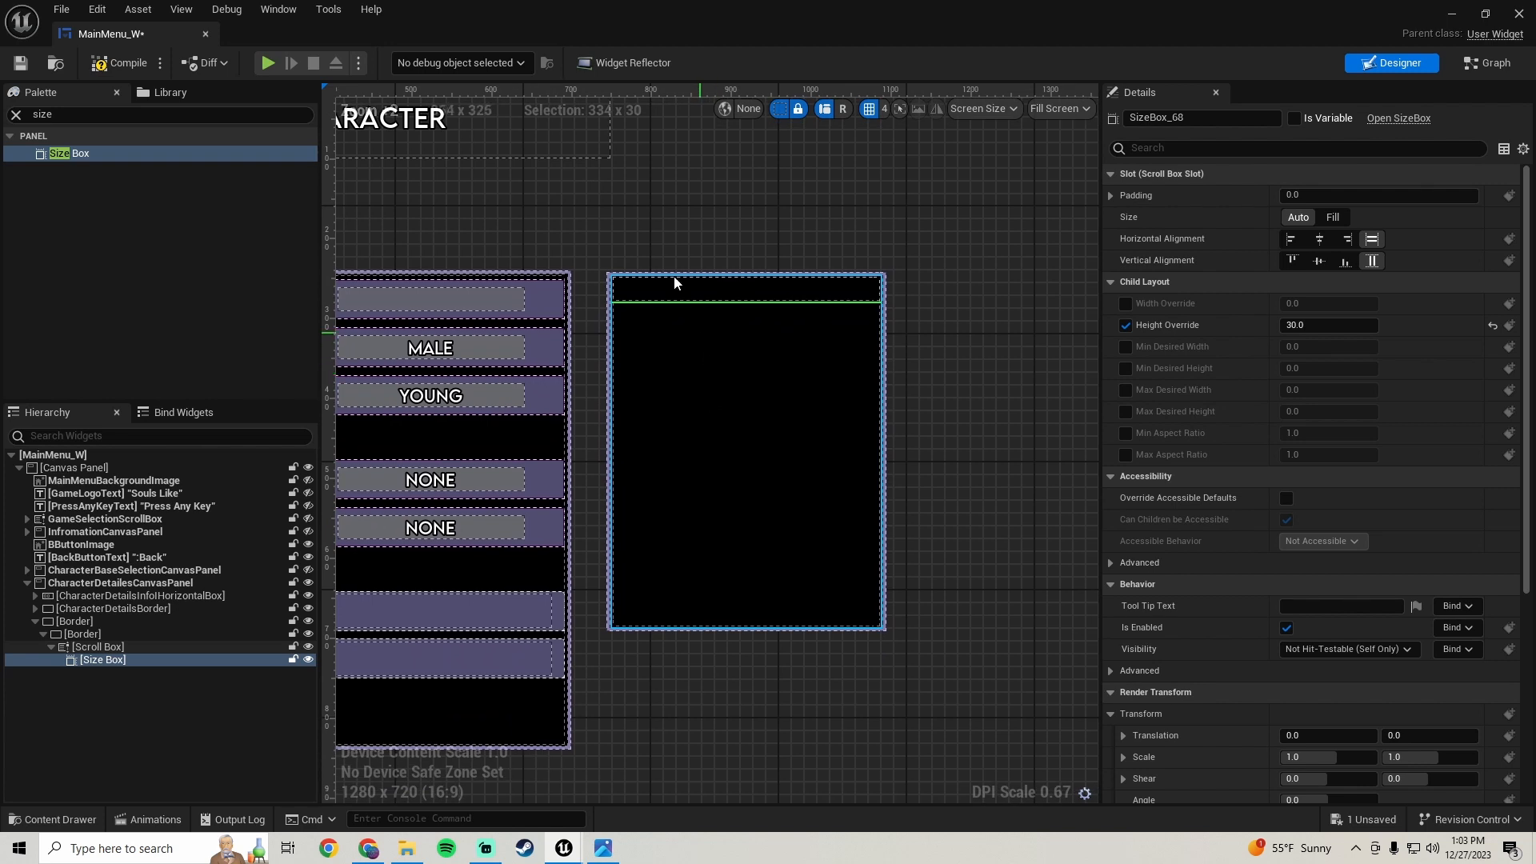
{"action": "left_click", "coordinate": [132, 64]}
{"action": "key", "text": "ctrl+s"}
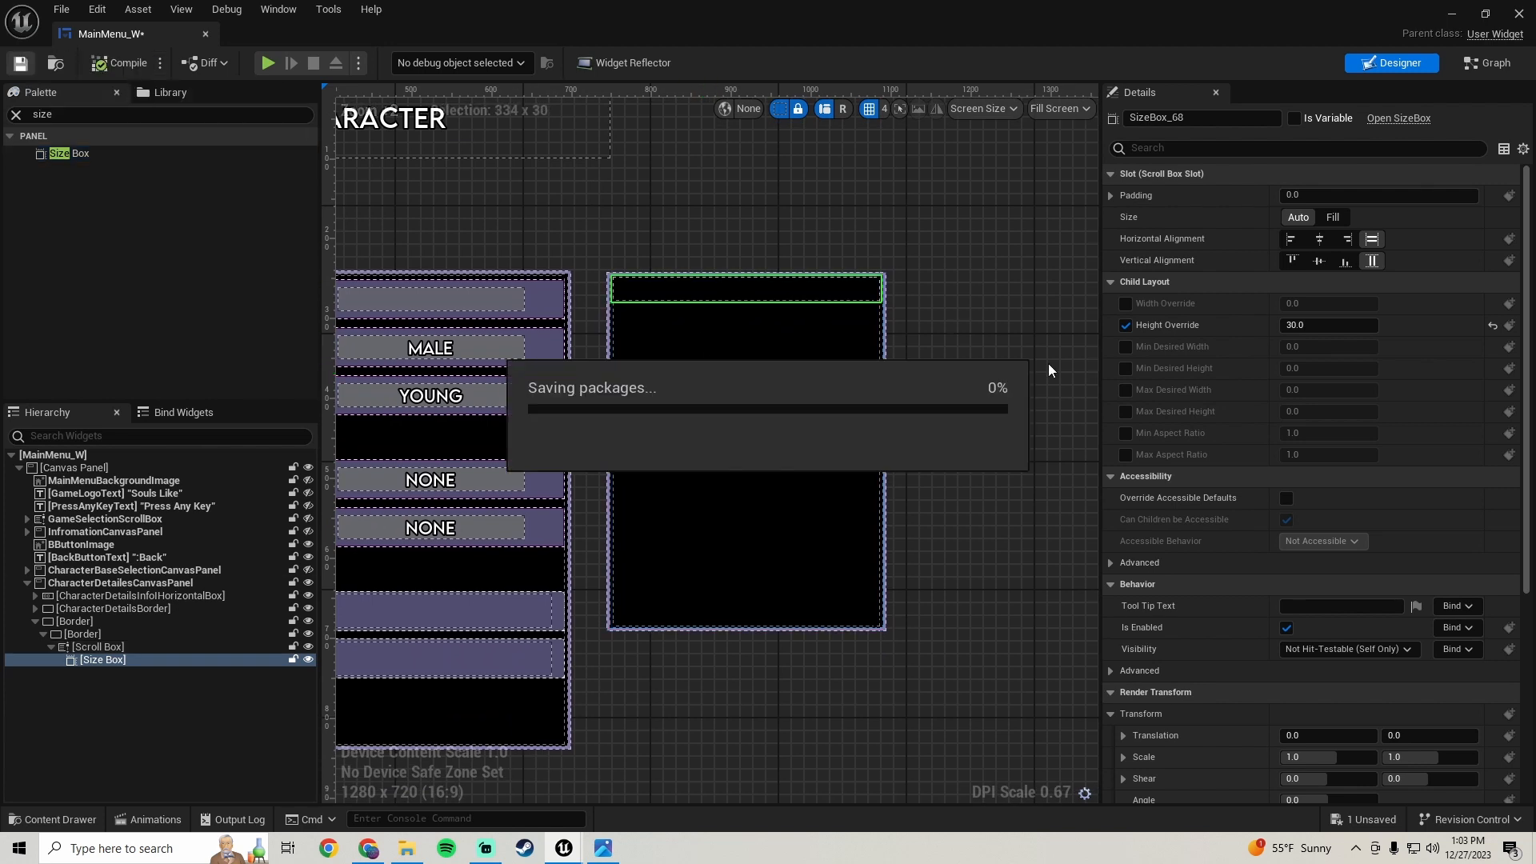
{"action": "left_click", "coordinate": [604, 848]}
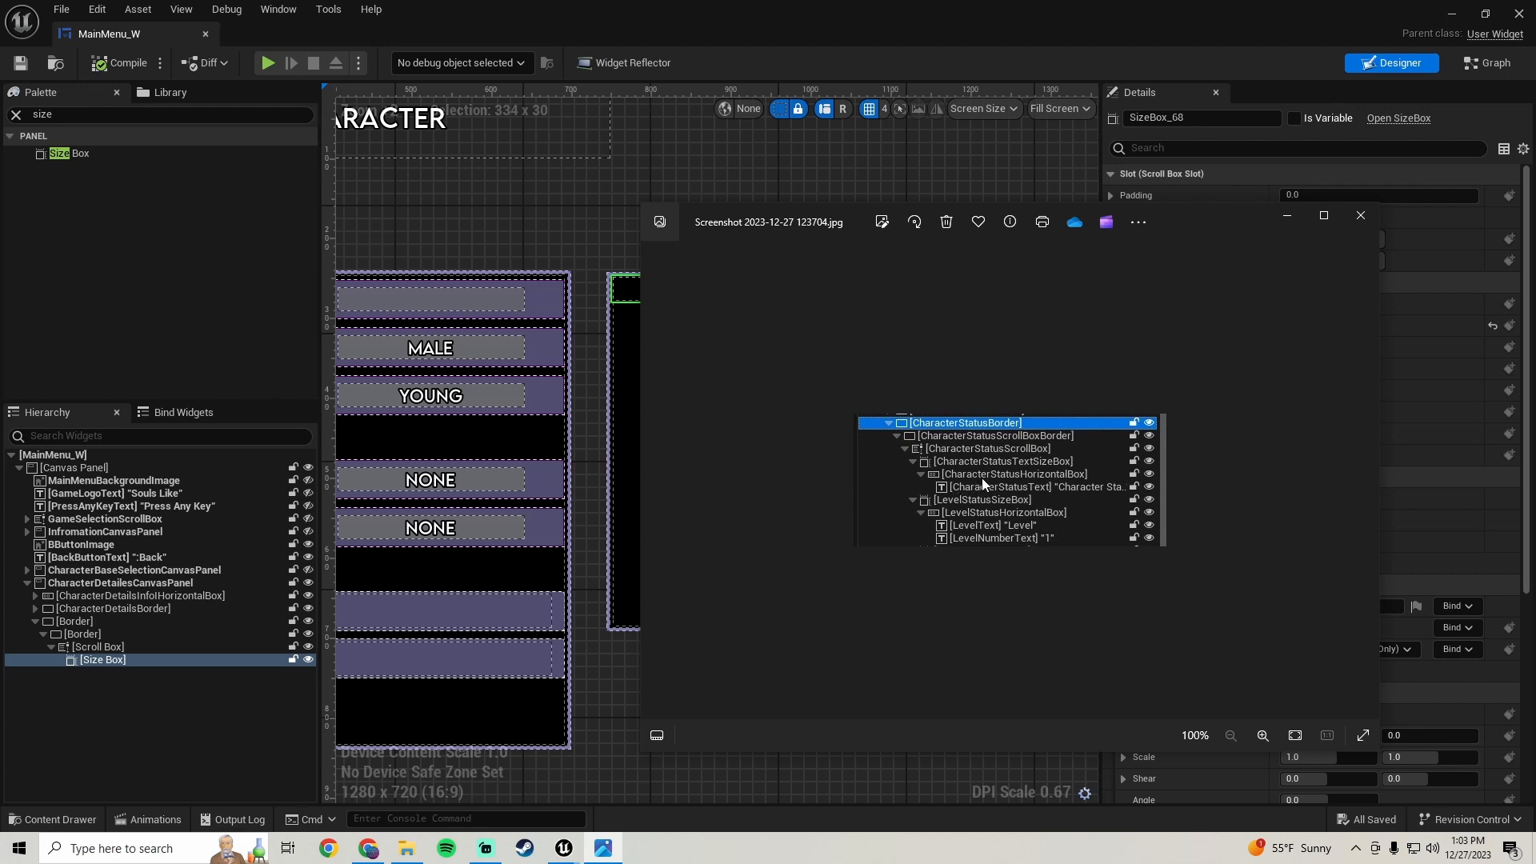
- Add a Horizontal Box inside the Size Box and save the blueprint
{"action": "left_click", "coordinate": [57, 114]}
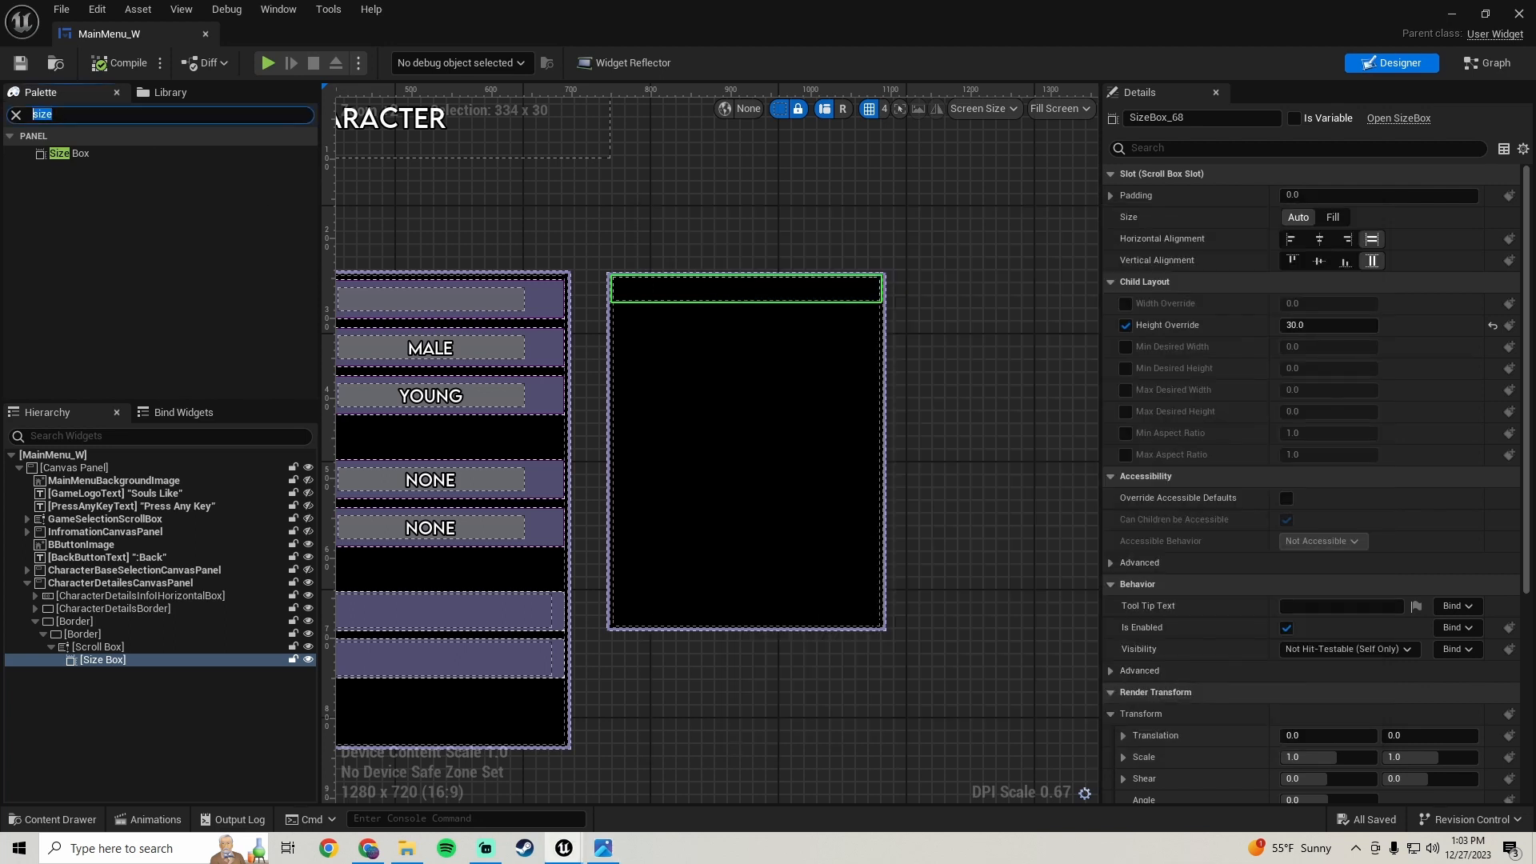
{"action": "type", "text": "hori"}
{"action": "left_click_drag", "start_coordinate": [106, 153], "coordinate": [112, 656]}
{"action": "left_click", "coordinate": [114, 673]}
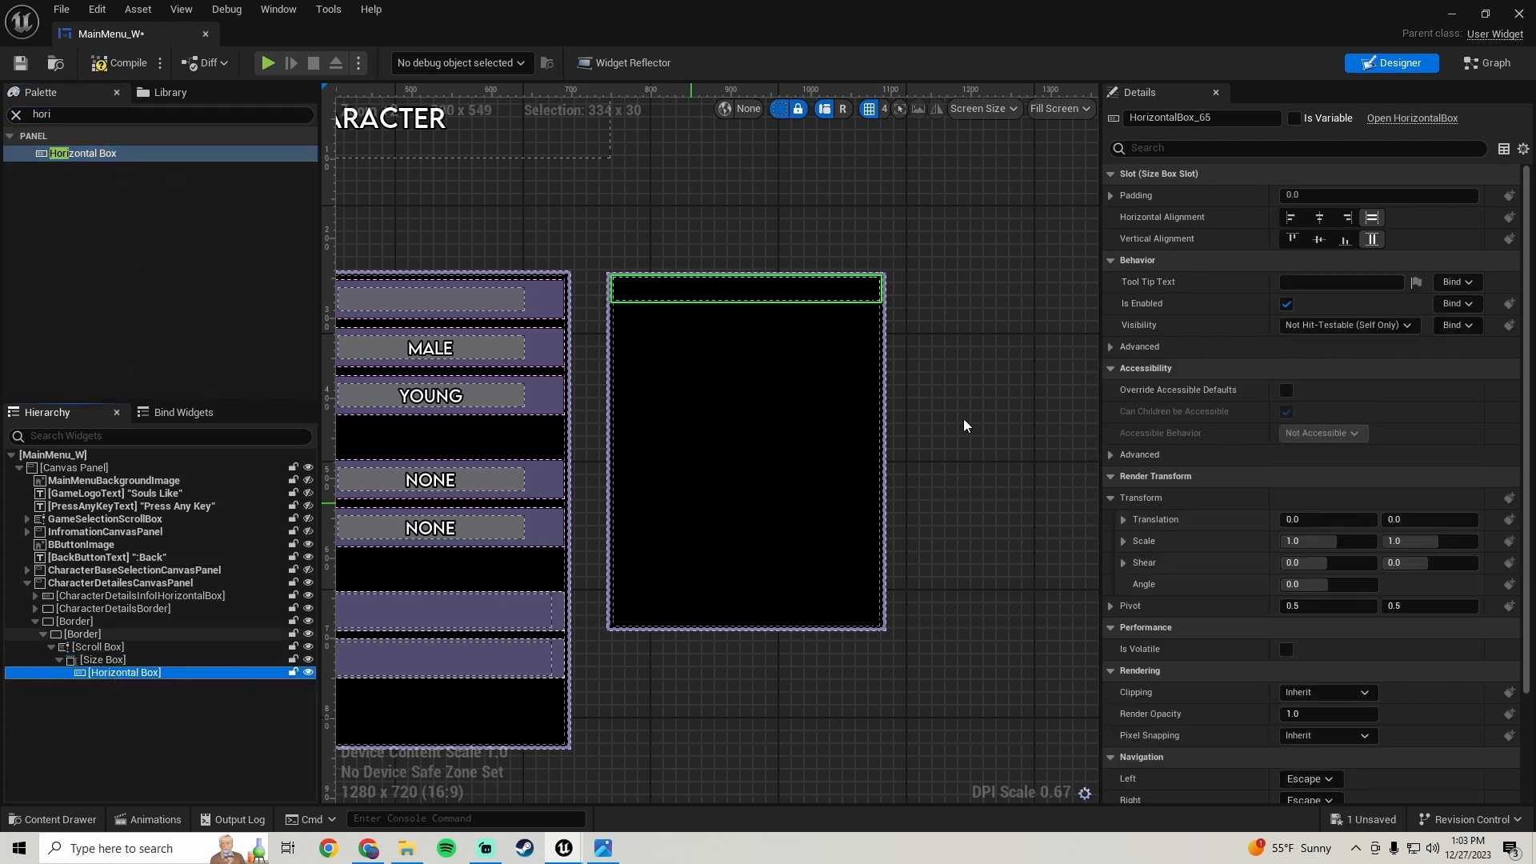
{"action": "scroll", "coordinate": [730, 309], "scroll_direction": "up", "scroll_amount": 1}
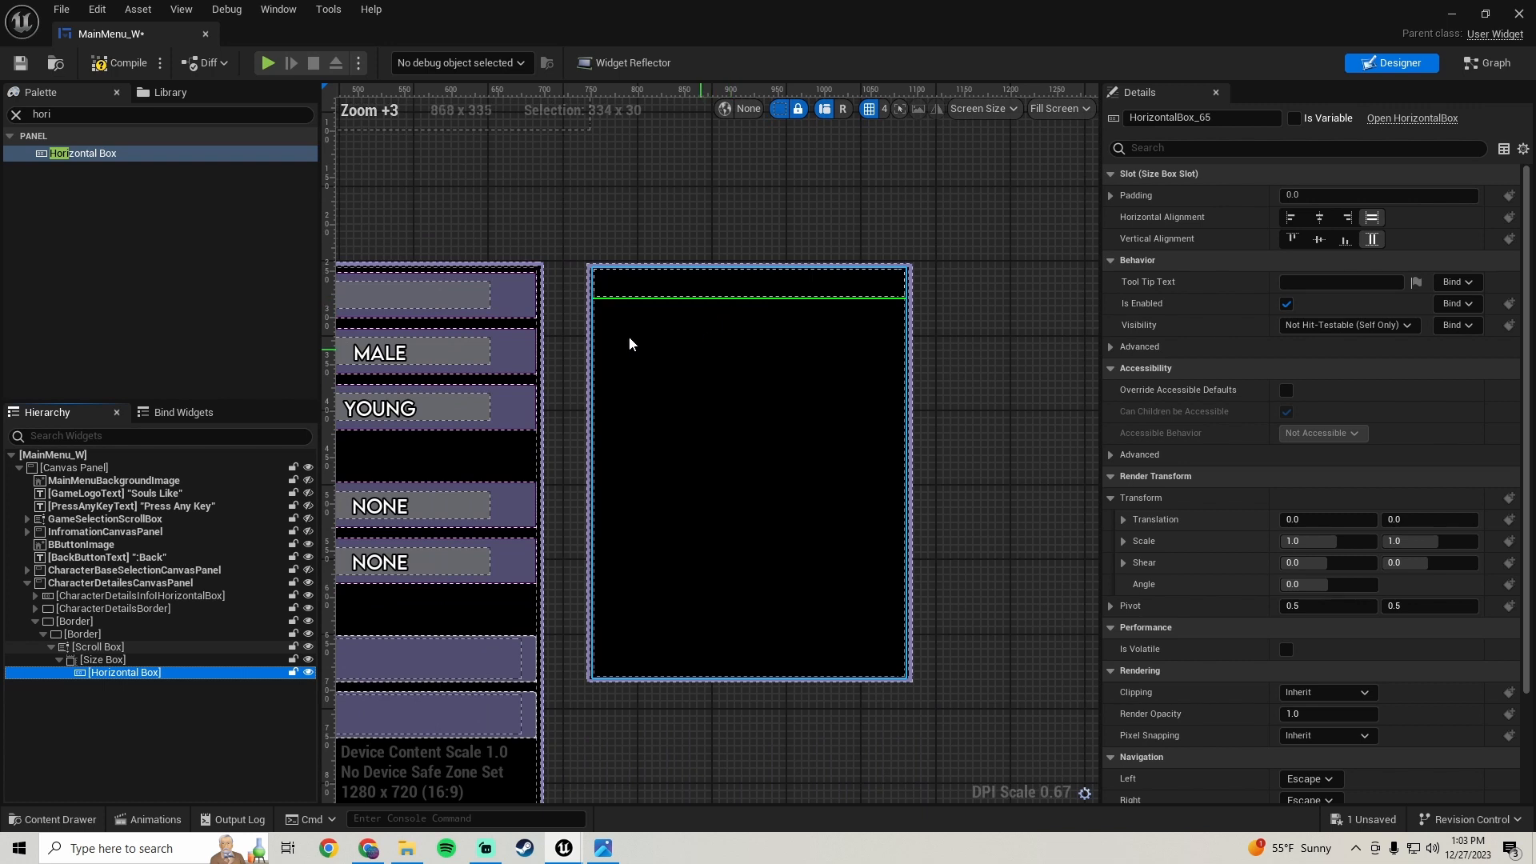
{"action": "left_click", "coordinate": [21, 63]}
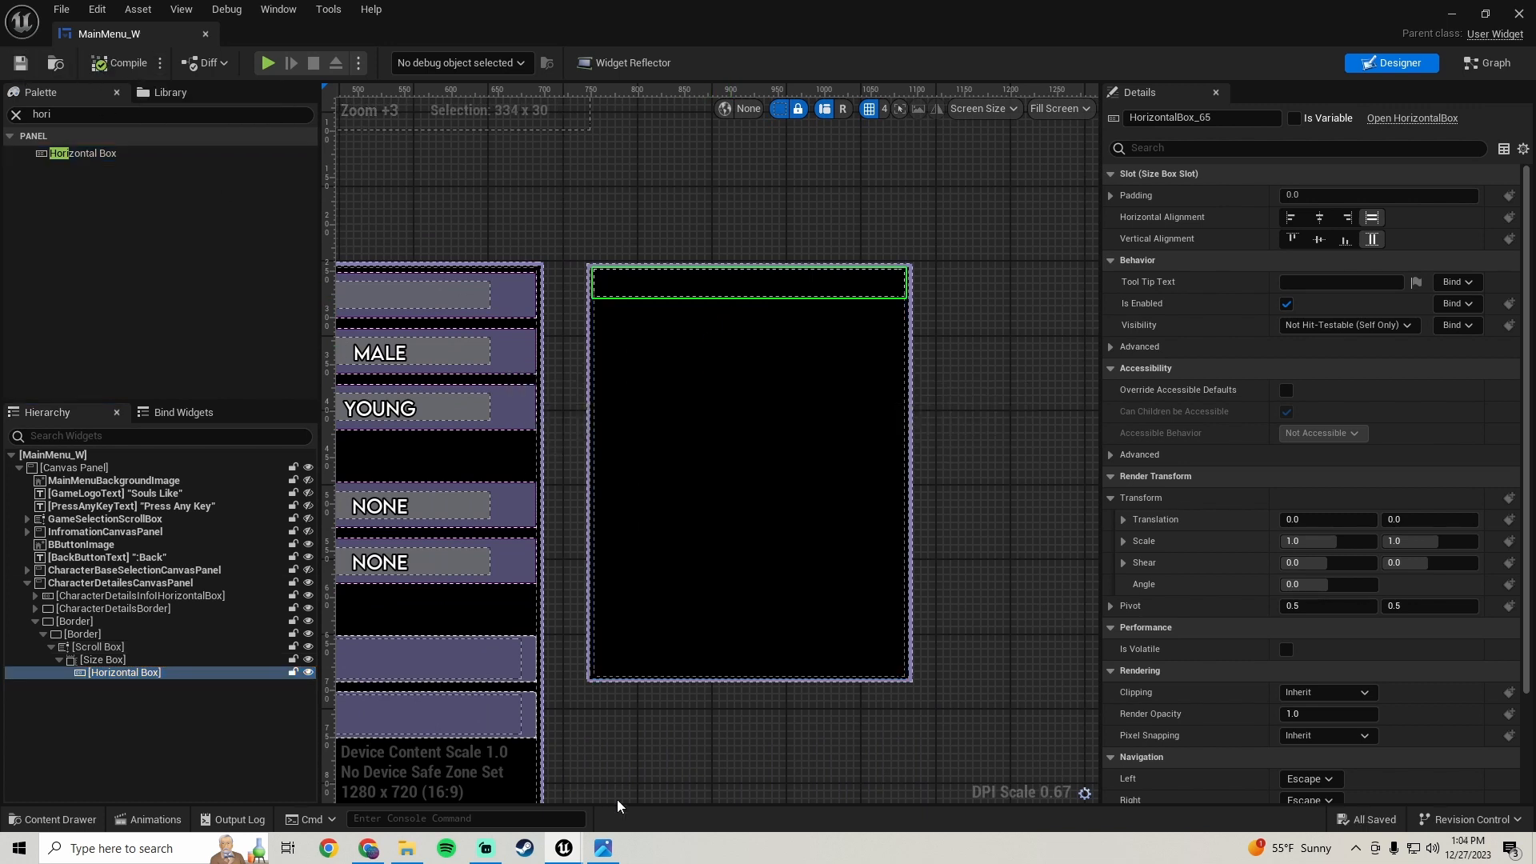
- Check the reference screenshot and add a Text widget inside the Horizontal Box
{"action": "left_click", "coordinate": [604, 848]}
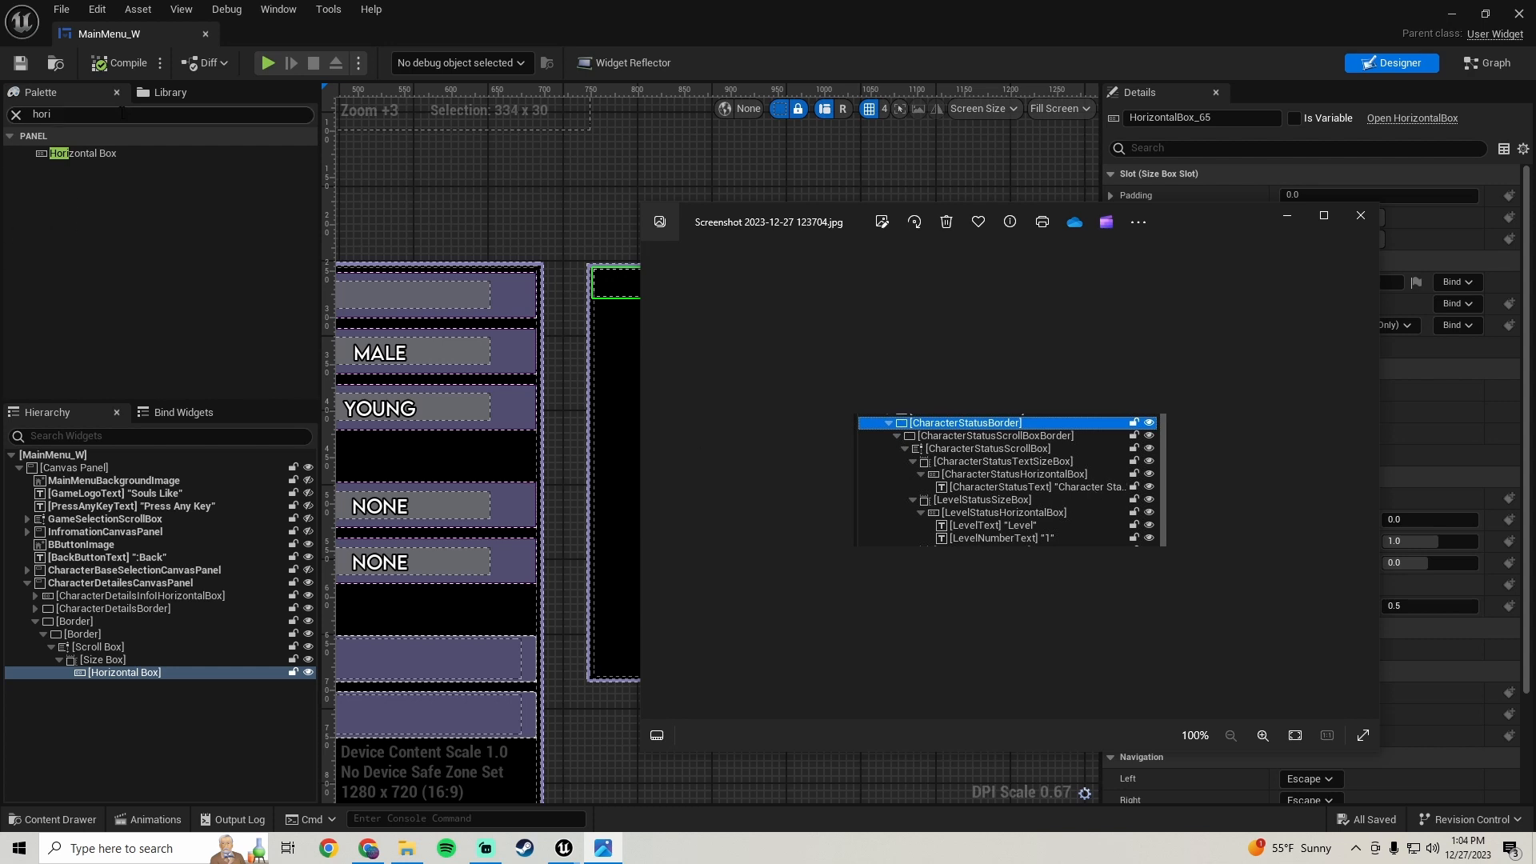
{"action": "left_click_drag", "start_coordinate": [124, 114], "coordinate": [2, 110]}
{"action": "type", "text": "text"}
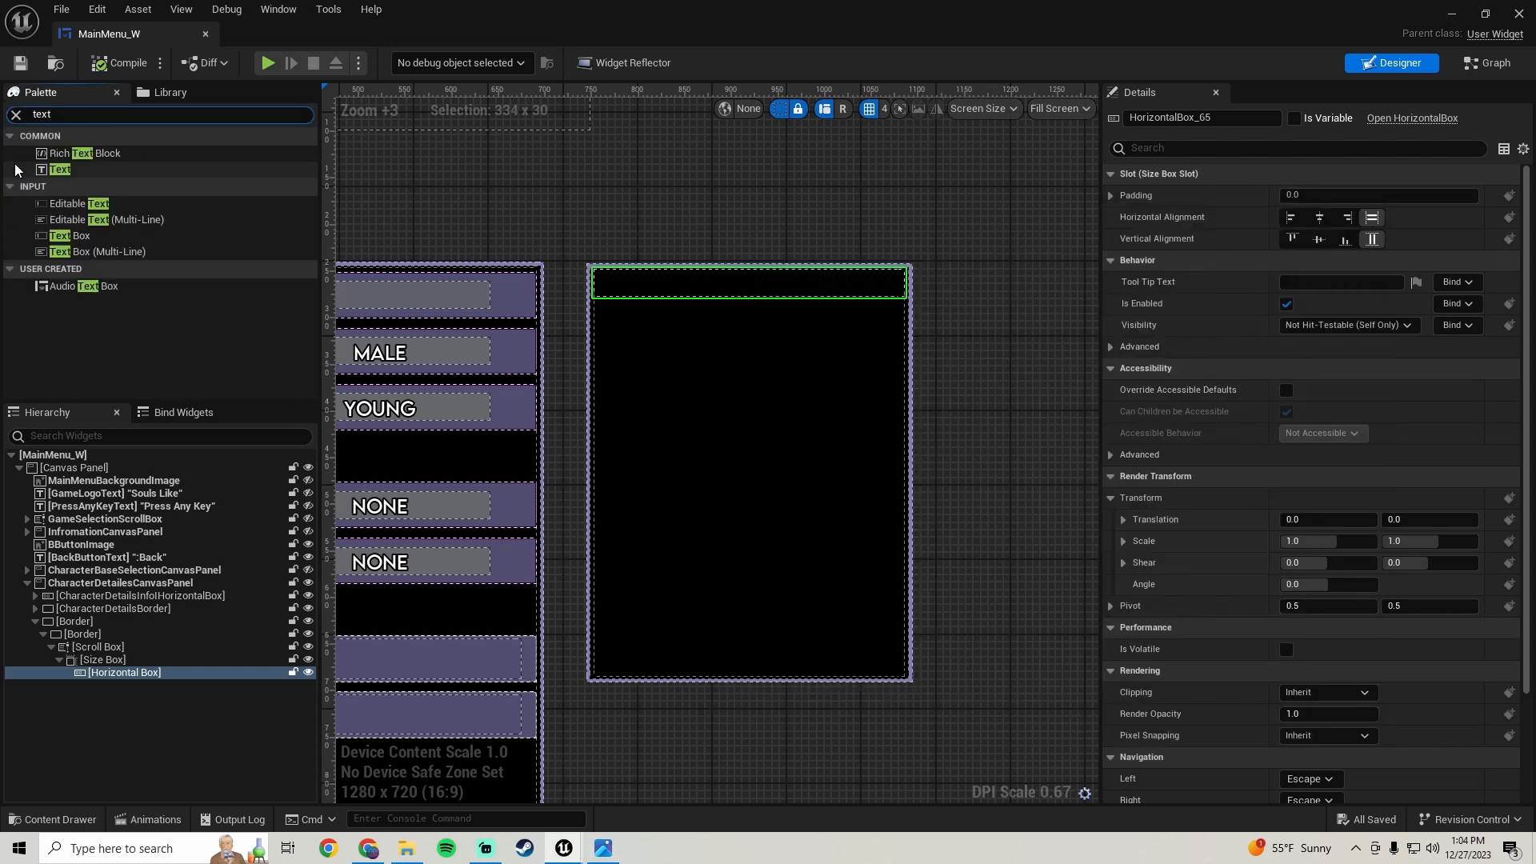
{"action": "left_click_drag", "start_coordinate": [84, 174], "coordinate": [135, 677]}
{"action": "left_click", "coordinate": [160, 686]}
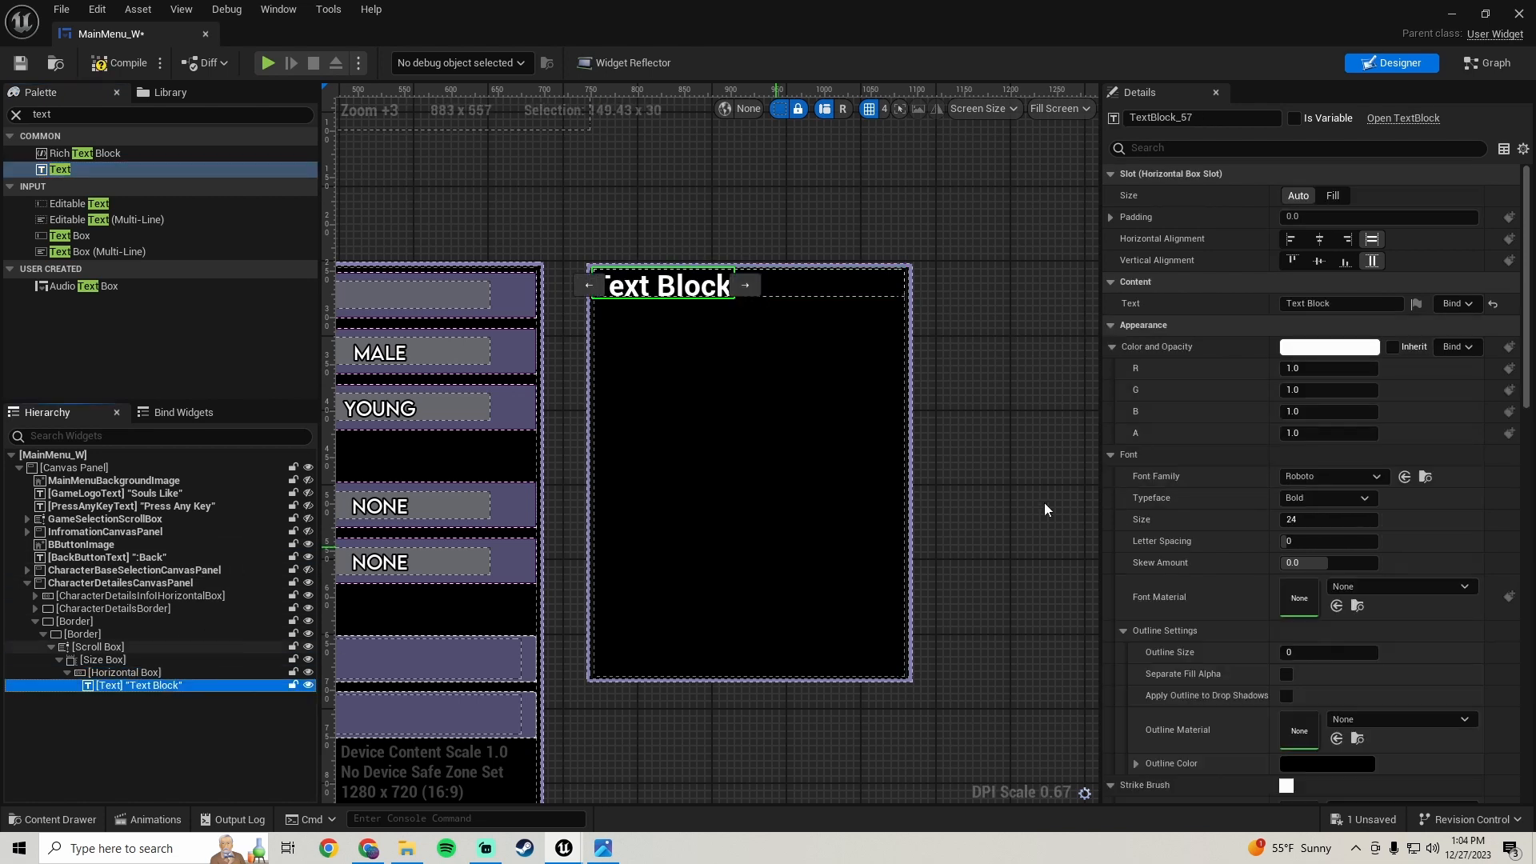
- Set the text's font family to LEMONMILK-Regular_Font and its font material to MainMenuFont_M
{"action": "left_click", "coordinate": [1342, 478]}
{"action": "left_click", "coordinate": [1388, 339]}
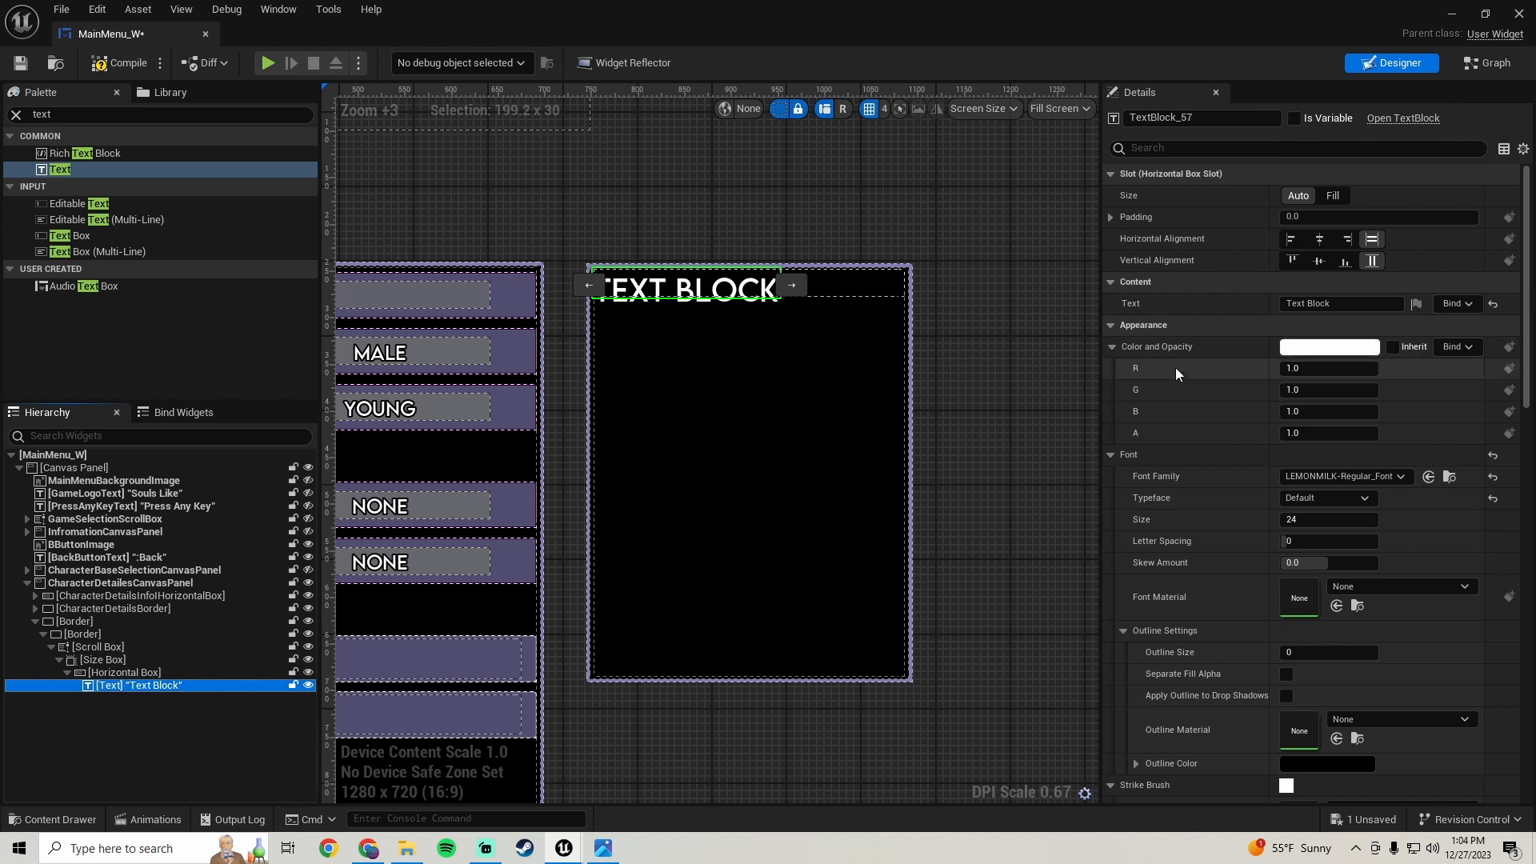
{"action": "scroll", "coordinate": [829, 419], "scroll_direction": "down", "scroll_amount": 2}
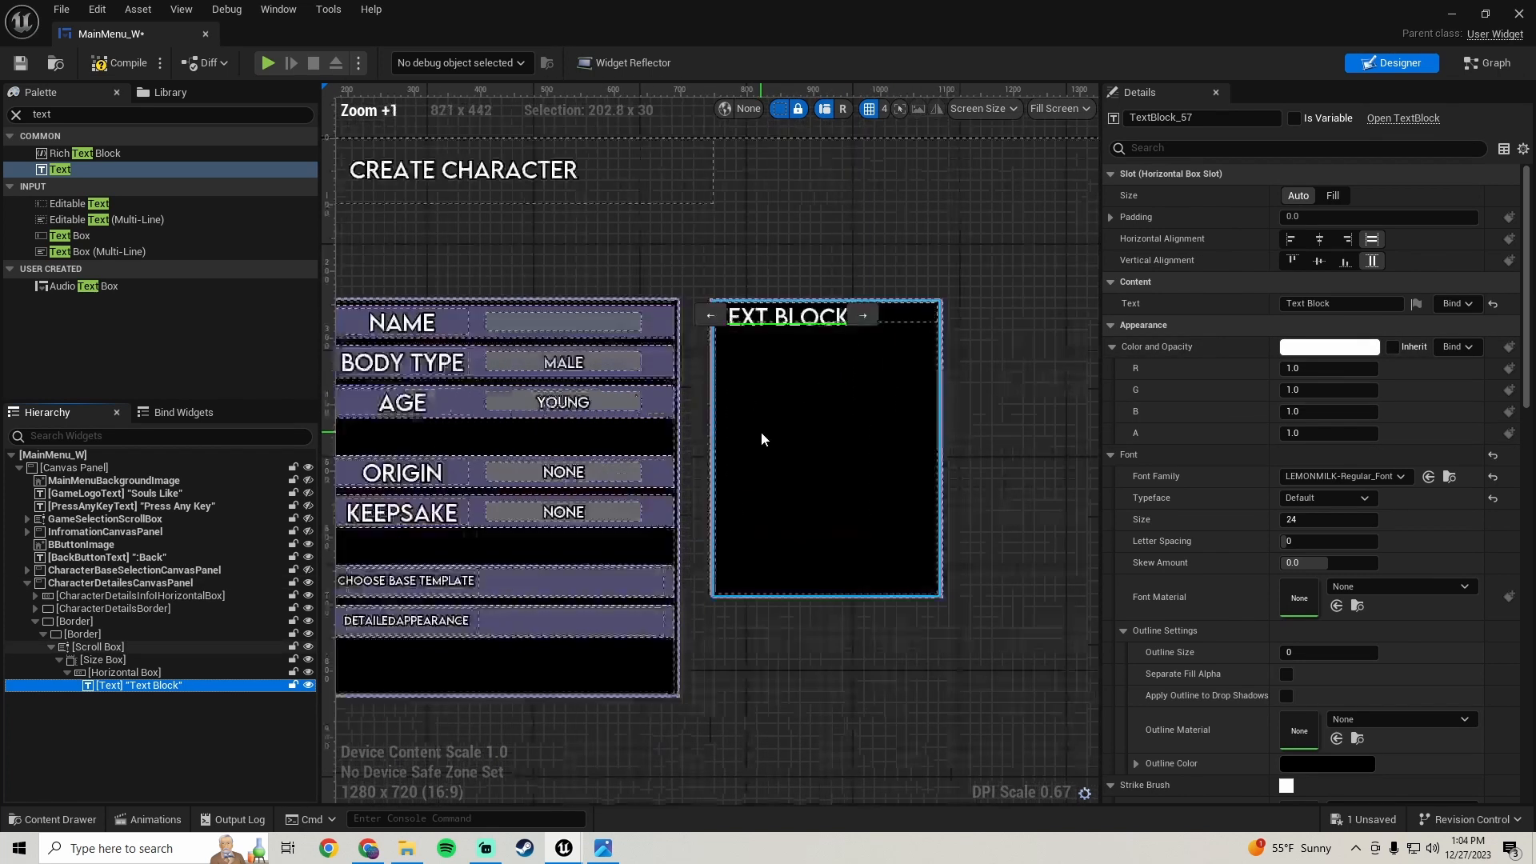
{"action": "scroll", "coordinate": [768, 424], "scroll_direction": "up", "scroll_amount": 2}
{"action": "scroll", "coordinate": [787, 413], "scroll_direction": "up", "scroll_amount": 1}
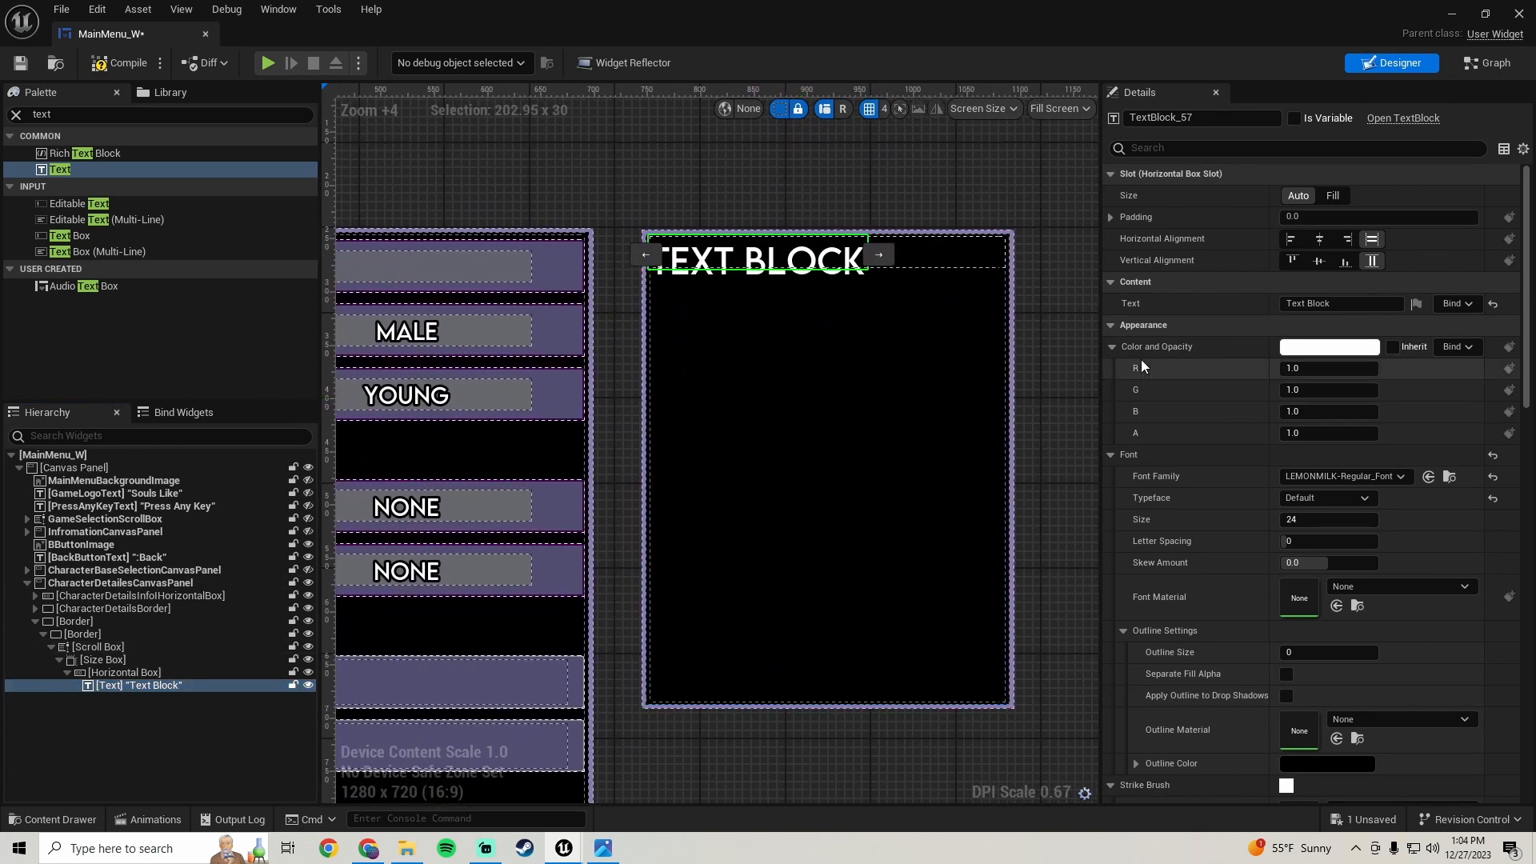
{"action": "left_click", "coordinate": [1413, 588]}
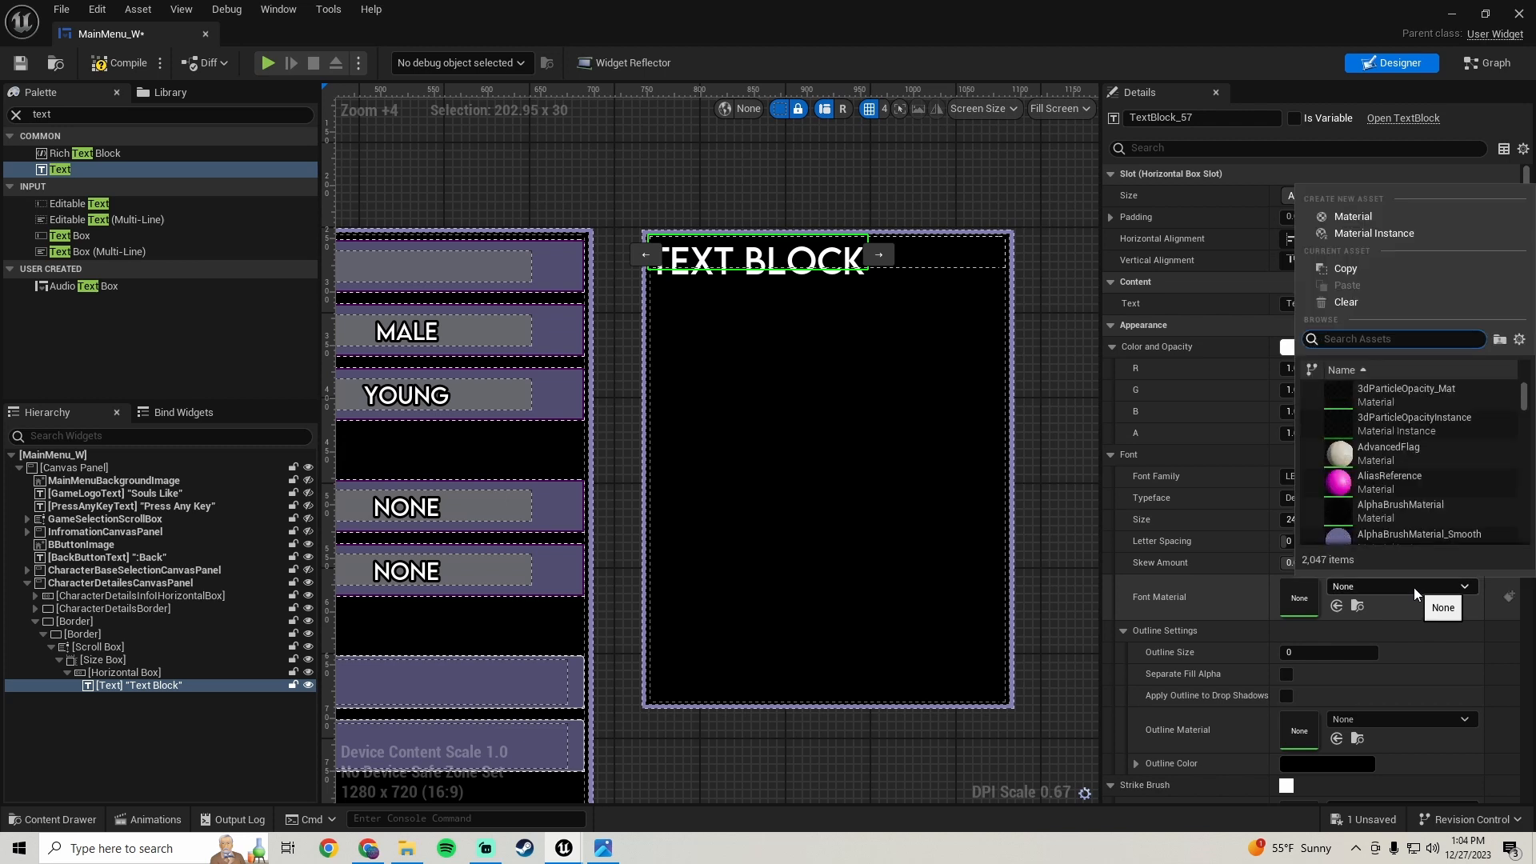
{"action": "type", "text": "font"}
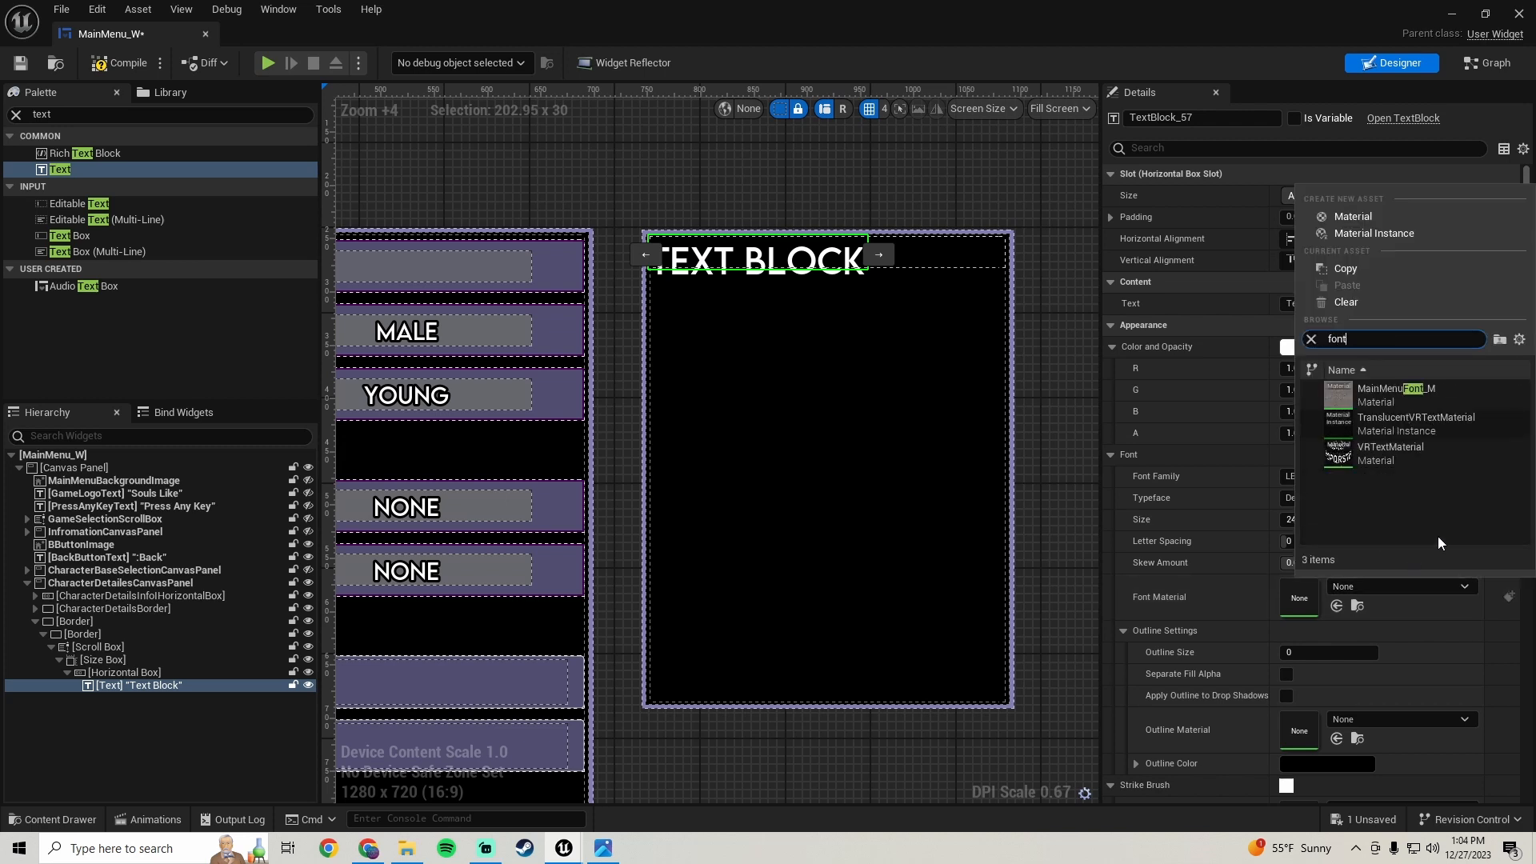
{"action": "left_click", "coordinate": [1414, 387]}
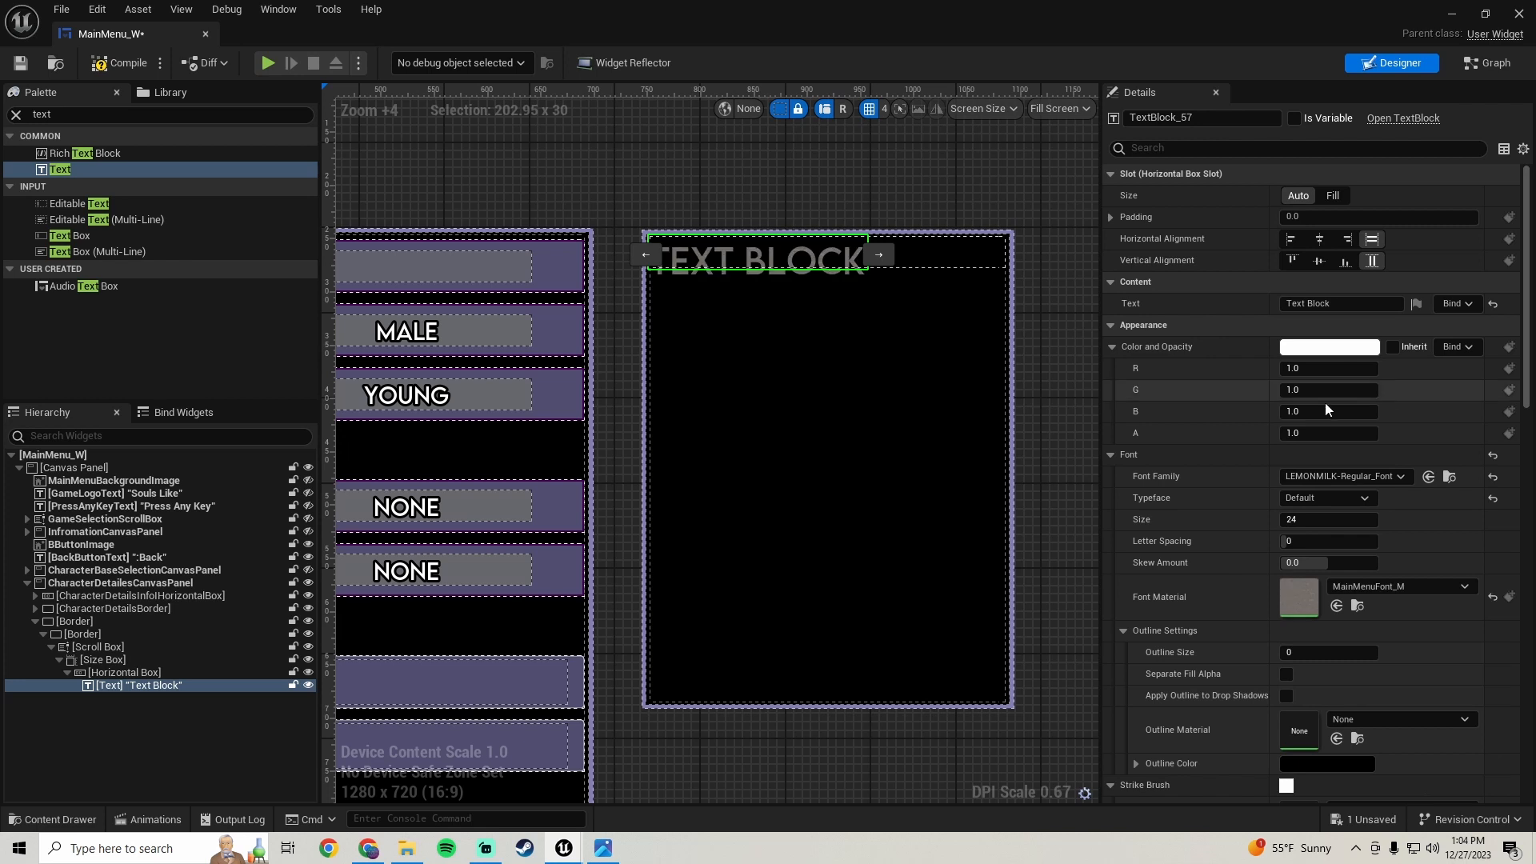
- Copy the tint of CharacterDetailsBorder and paste it as the text's color and opacity
{"action": "left_click", "coordinate": [591, 458]}
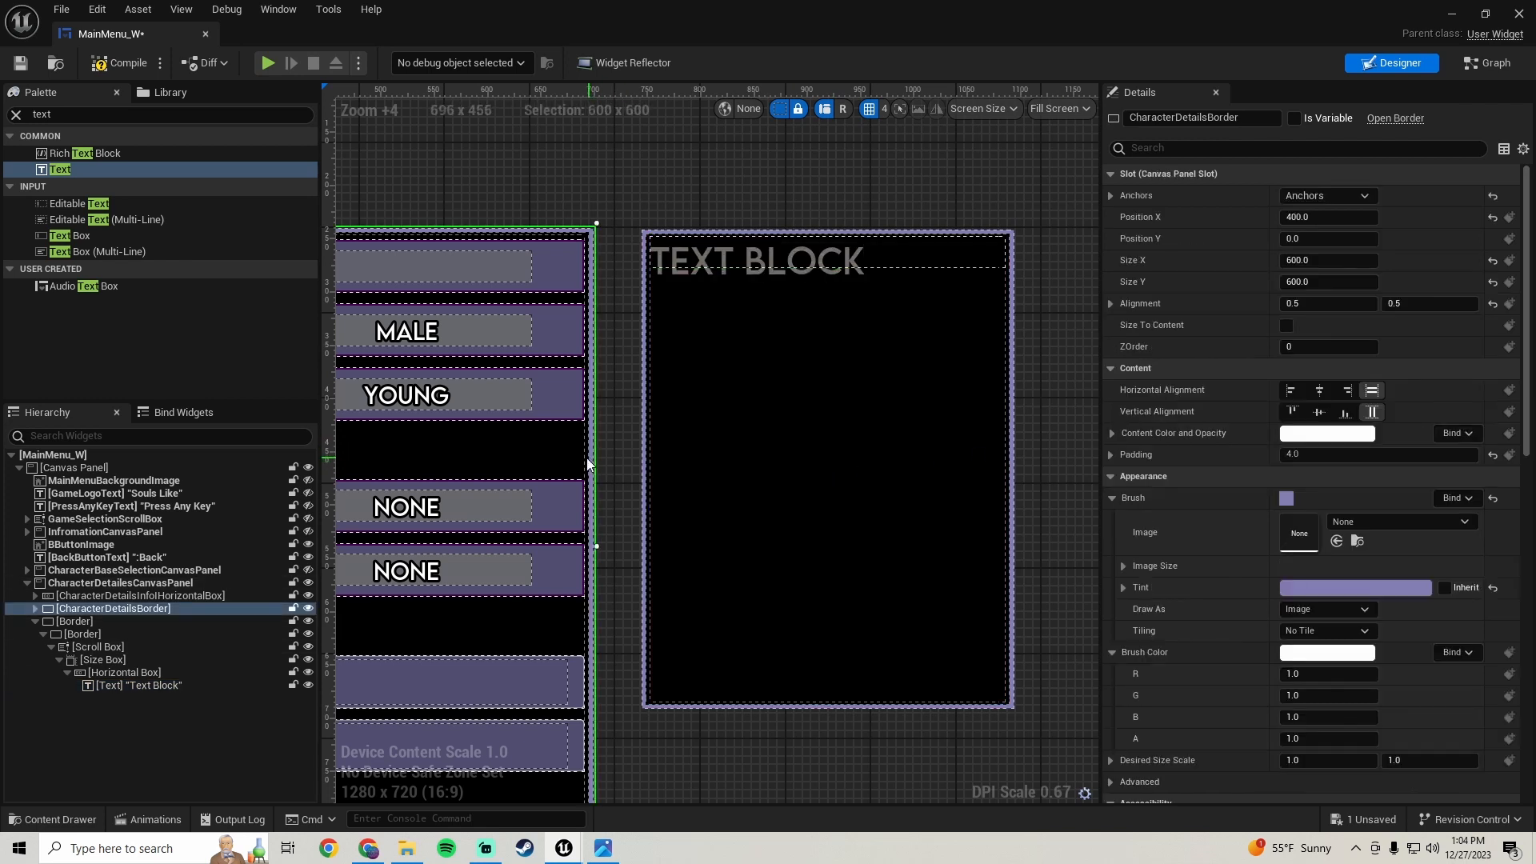
{"action": "scroll", "coordinate": [590, 457], "scroll_direction": "down", "scroll_amount": 4}
{"action": "scroll", "coordinate": [591, 458], "scroll_direction": "up", "scroll_amount": 3}
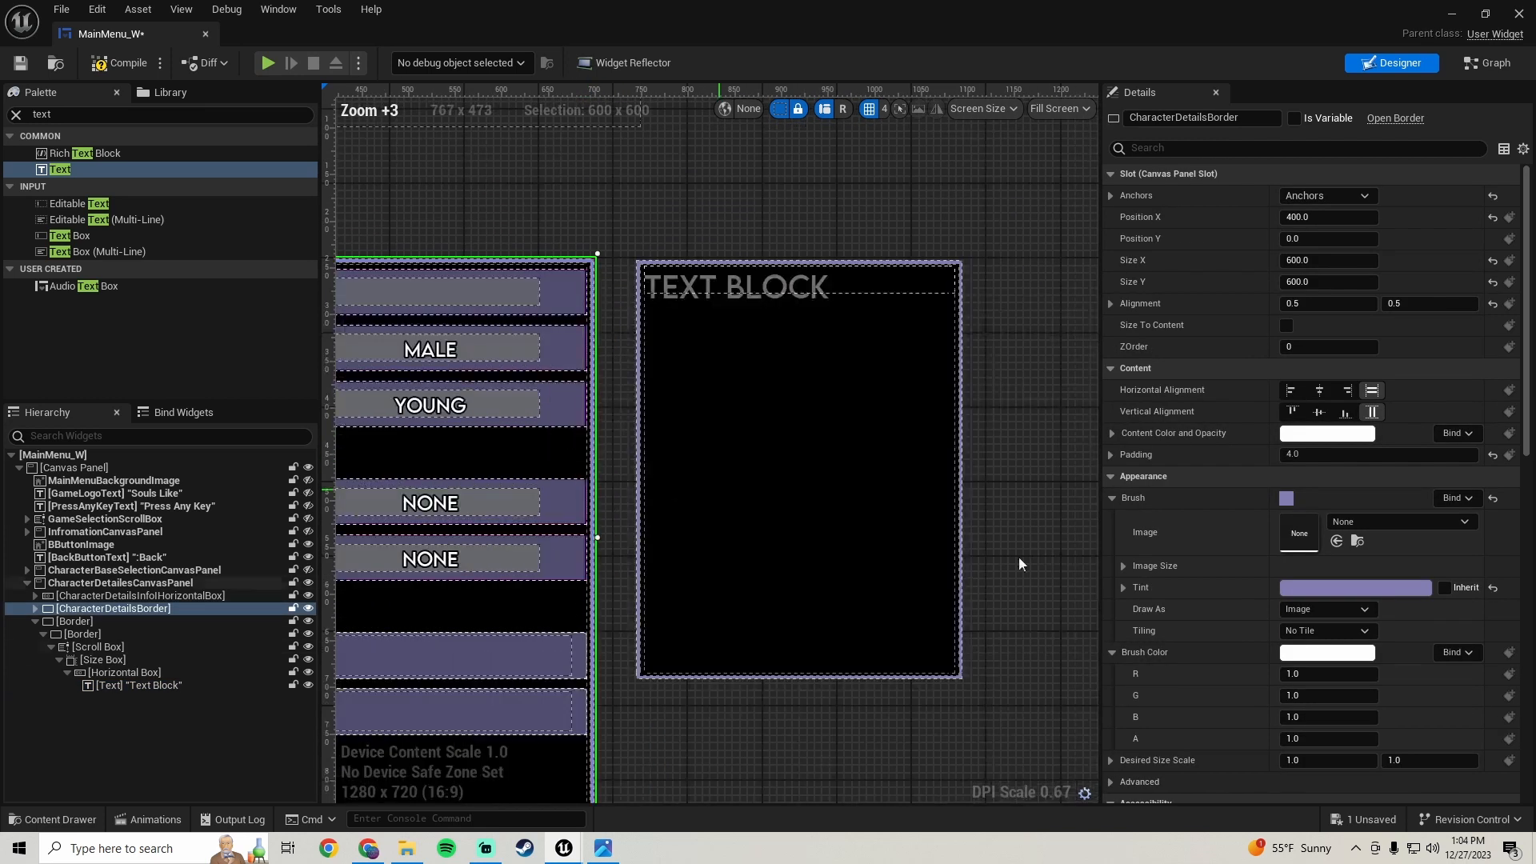
{"action": "right_click", "coordinate": [1192, 588]}
{"action": "left_click", "coordinate": [1238, 667]}
{"action": "left_click", "coordinate": [719, 287]}
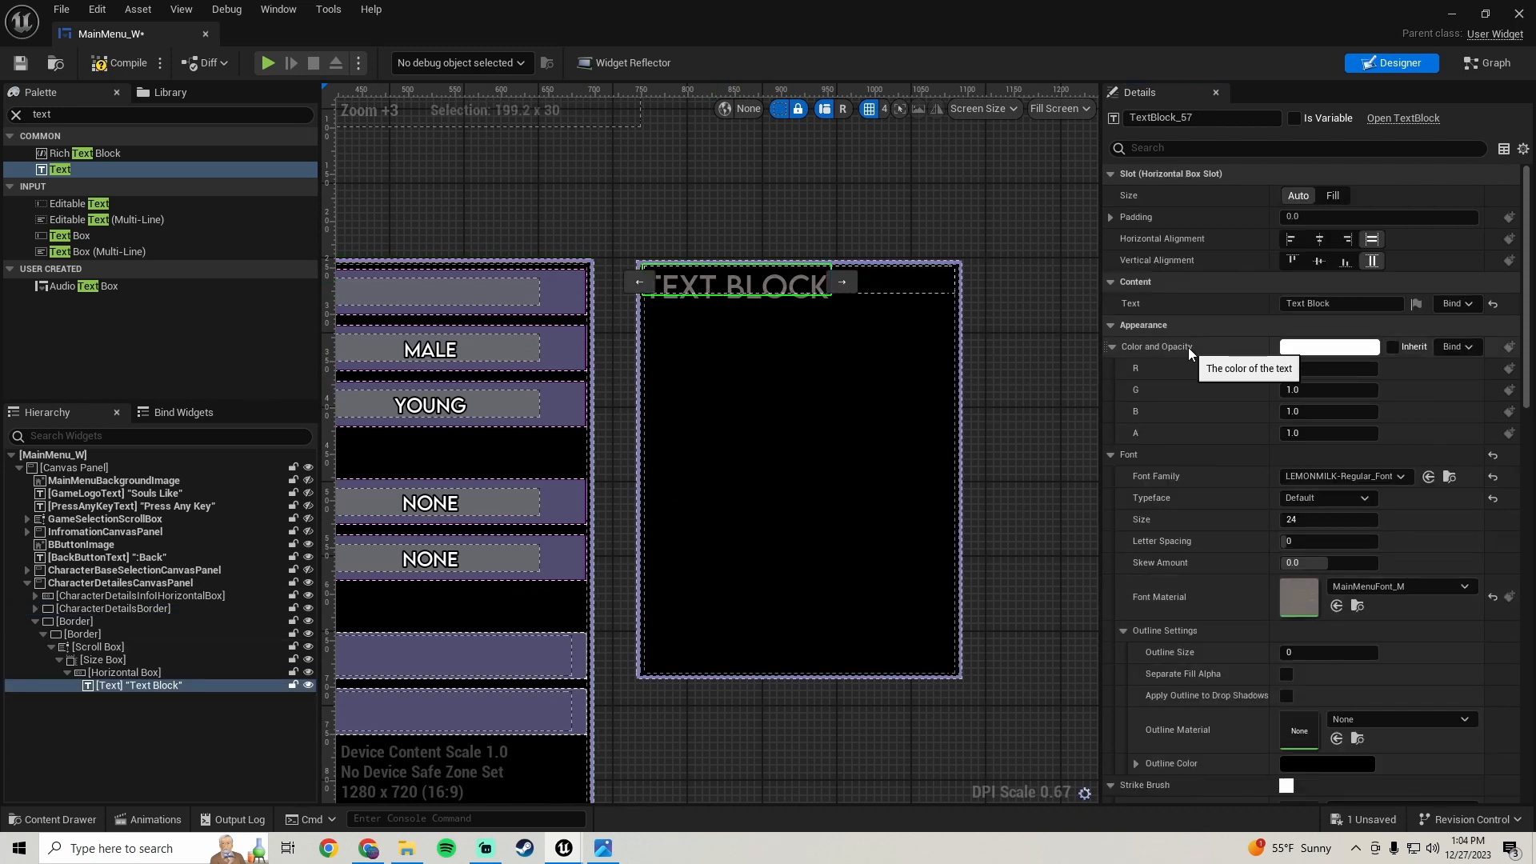
{"action": "right_click", "coordinate": [1188, 348]}
{"action": "left_click", "coordinate": [1242, 445]}
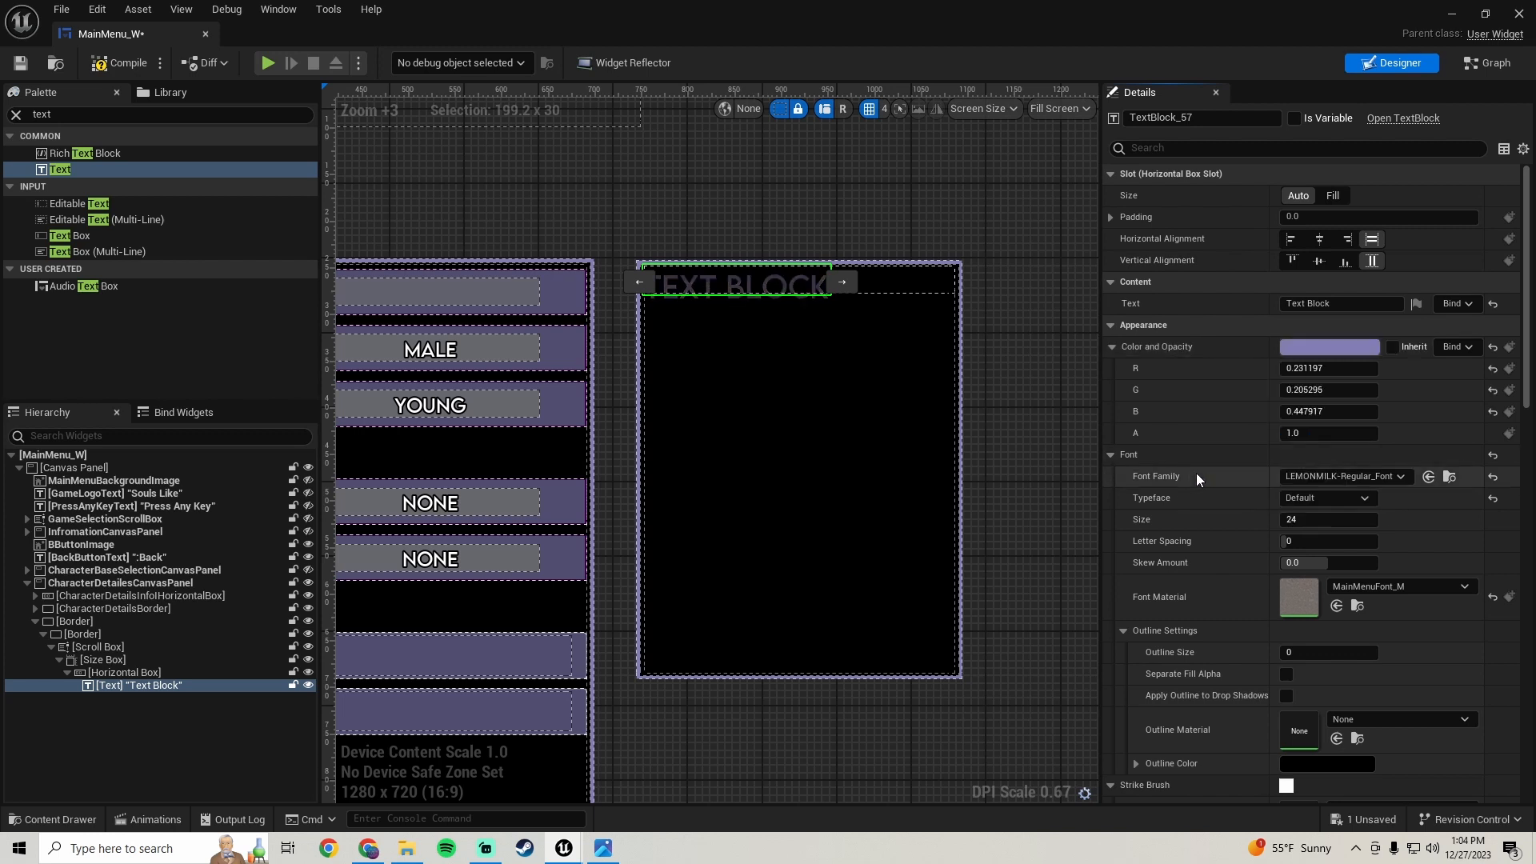
- Raise the text color's brightness value to about 0.92 in the color picker
{"action": "left_click", "coordinate": [1326, 353]}
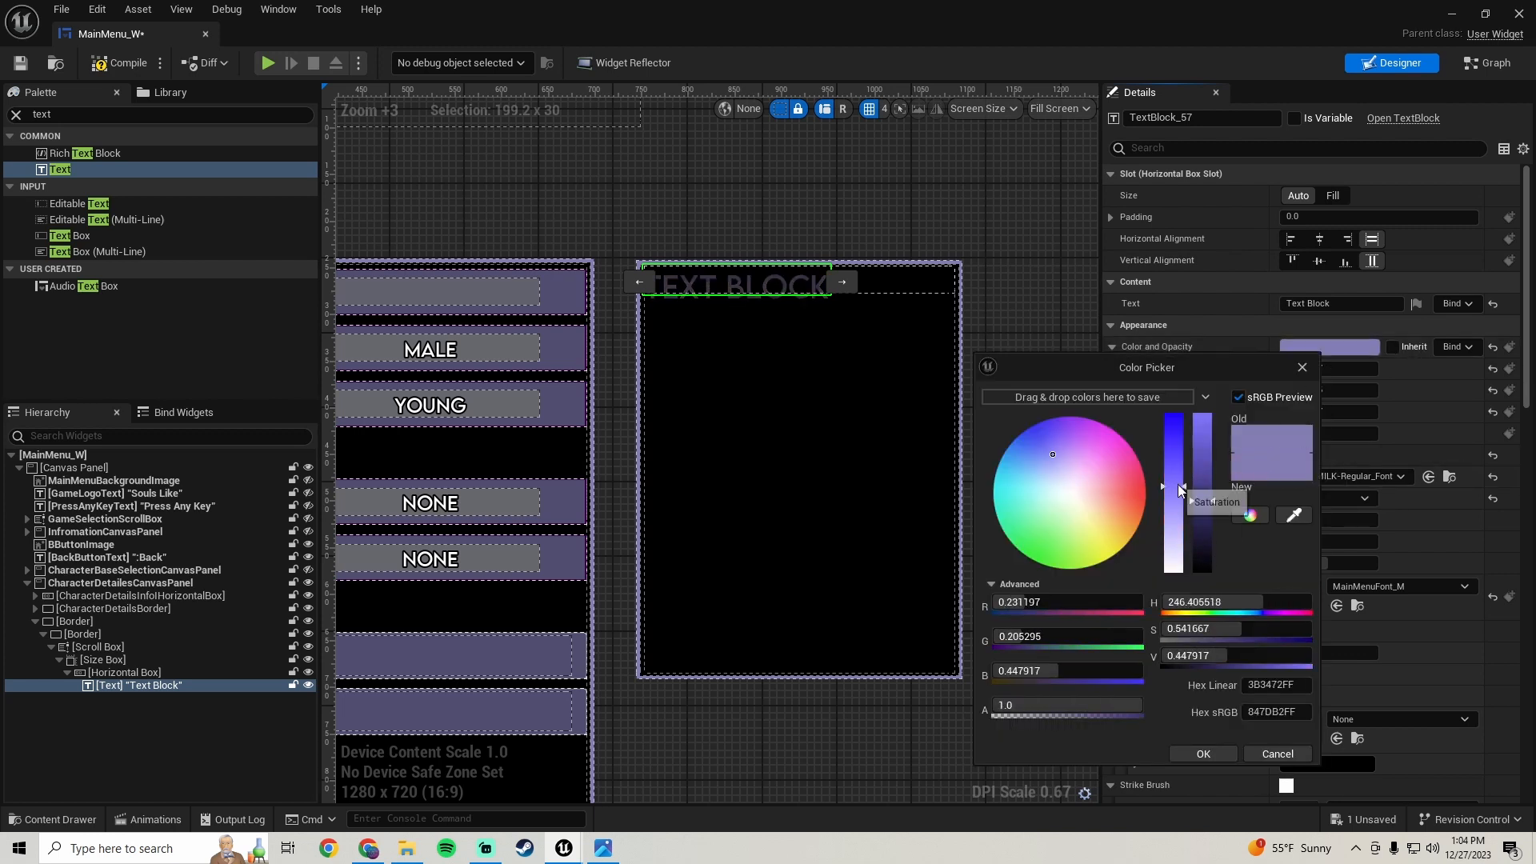
{"action": "mouse_move", "coordinate": [1207, 483]}
{"action": "left_mouse_down"}
{"action": "mouse_move", "coordinate": [1207, 450]}
{"action": "mouse_move", "coordinate": [1181, 512]}
{"action": "mouse_move", "coordinate": [1198, 429]}
{"action": "left_mouse_up"}
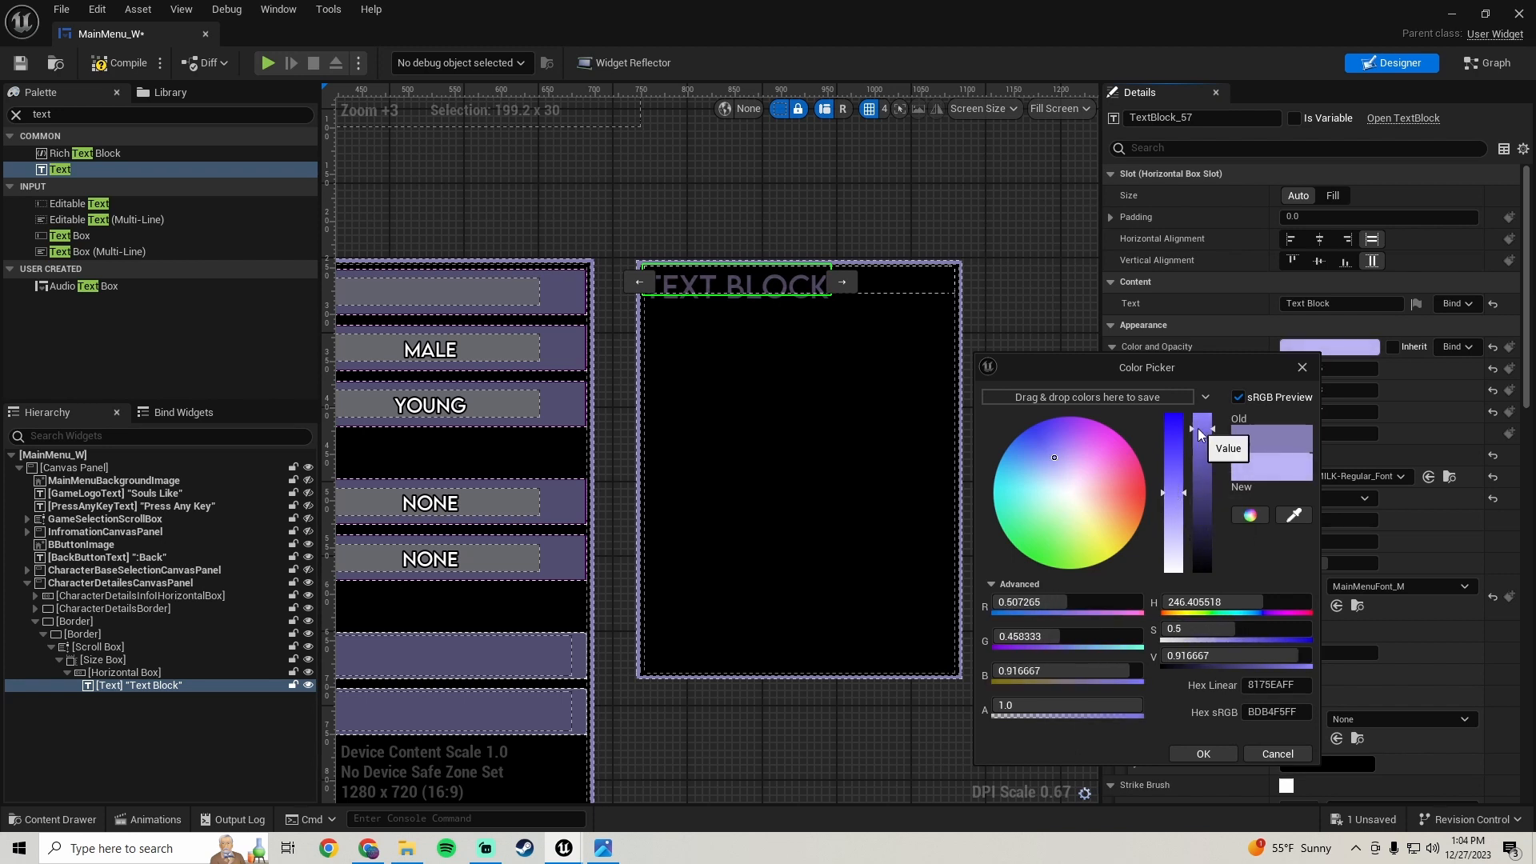
{"action": "left_click", "coordinate": [1213, 749]}
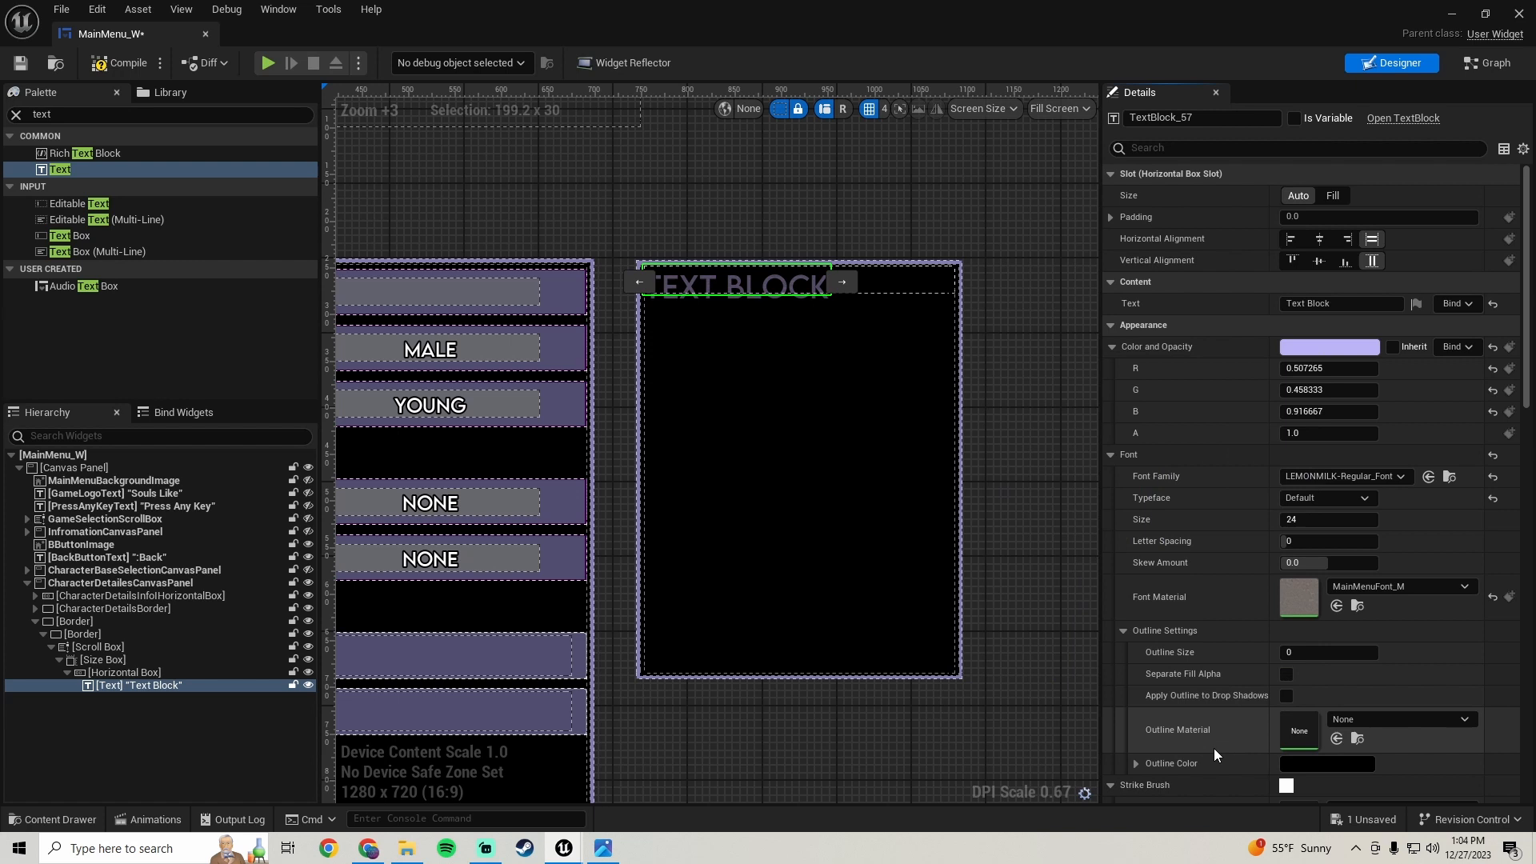
- Set the text's font size to 12 and center it vertically in its slot
{"action": "left_click", "coordinate": [1331, 521]}
{"action": "type", "text": "12"}
{"action": "key", "text": "Return"}
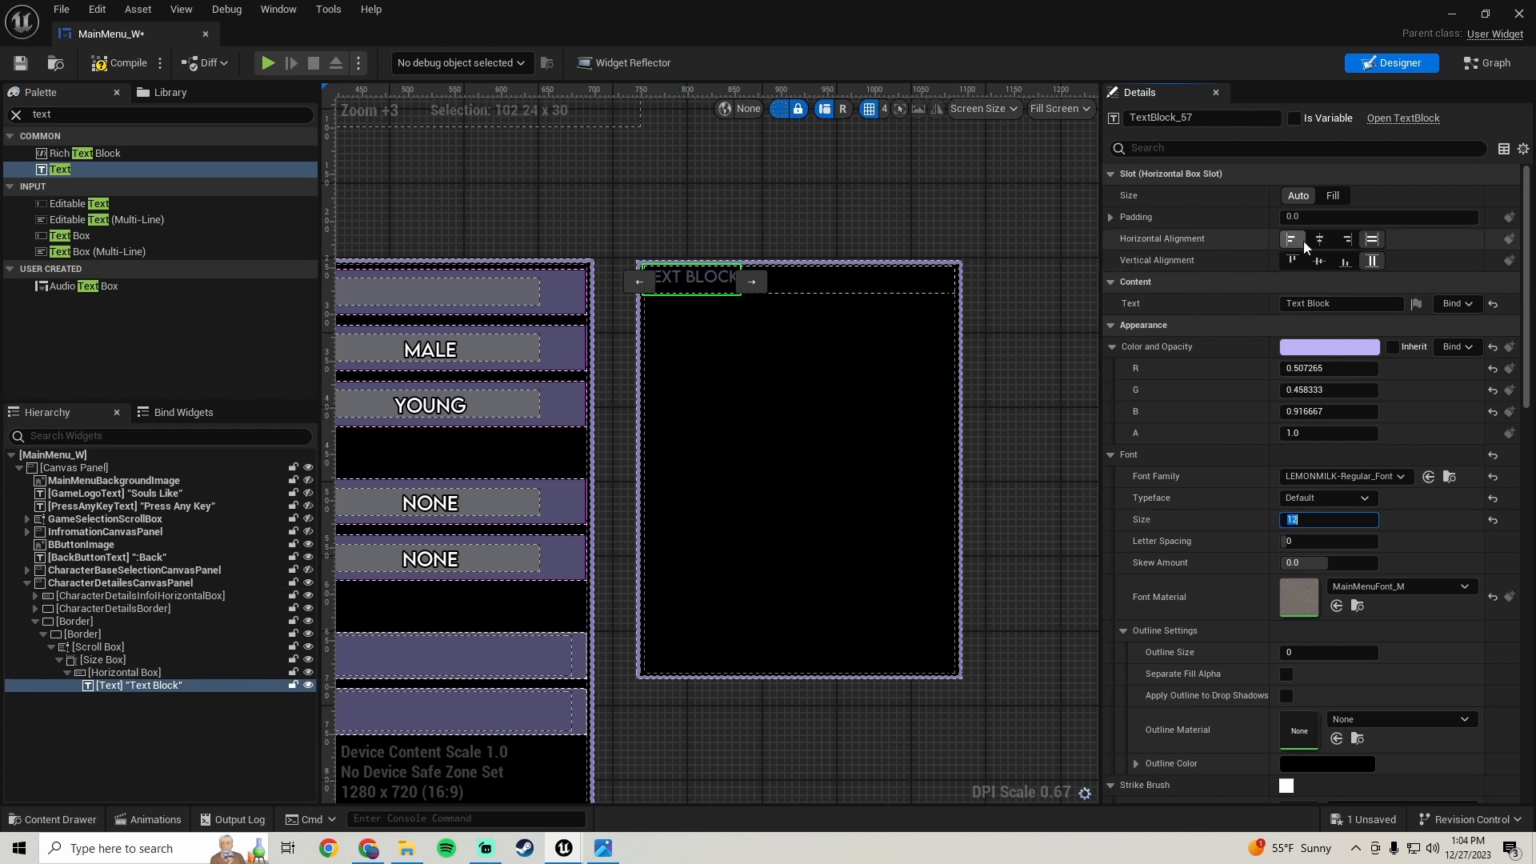
{"action": "left_click", "coordinate": [1319, 260]}
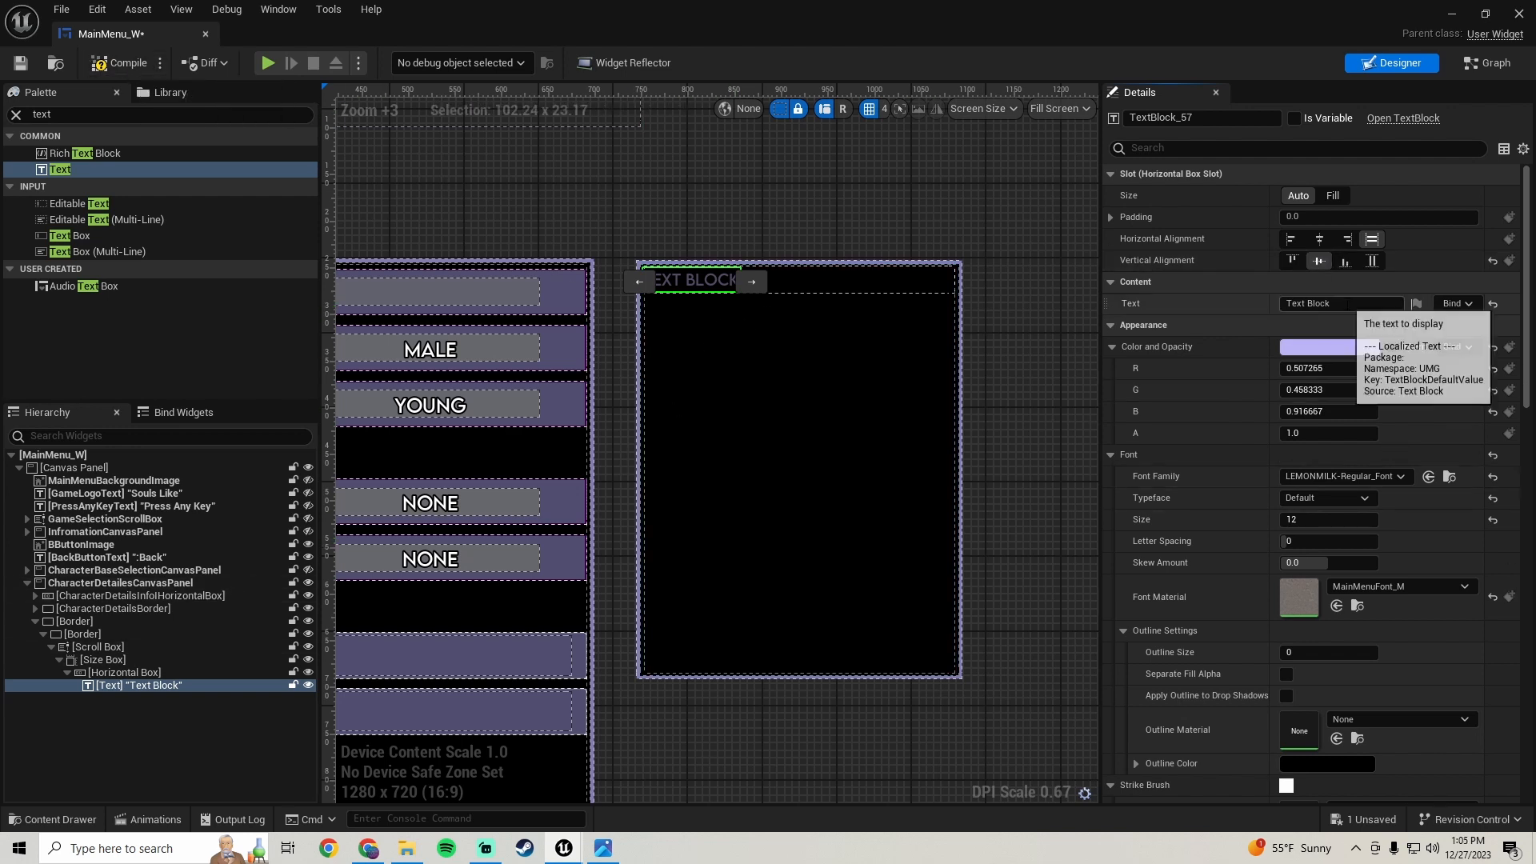
- Open the text's content for editing and view the Create Character reference screenshot from the Pictures folder
{"action": "left_click", "coordinate": [1328, 303]}
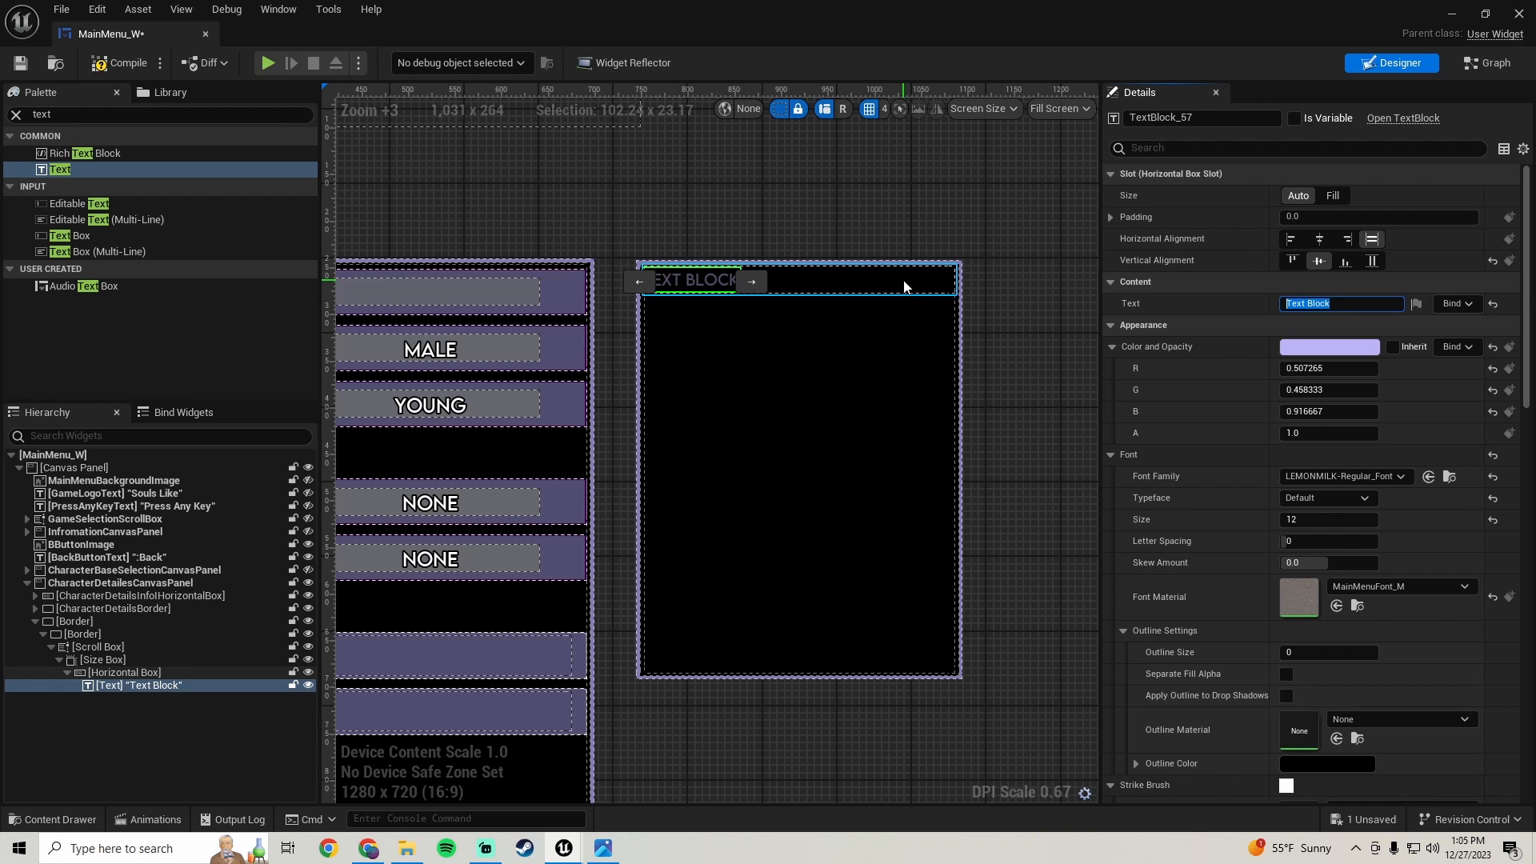
{"action": "left_click", "coordinate": [603, 848]}
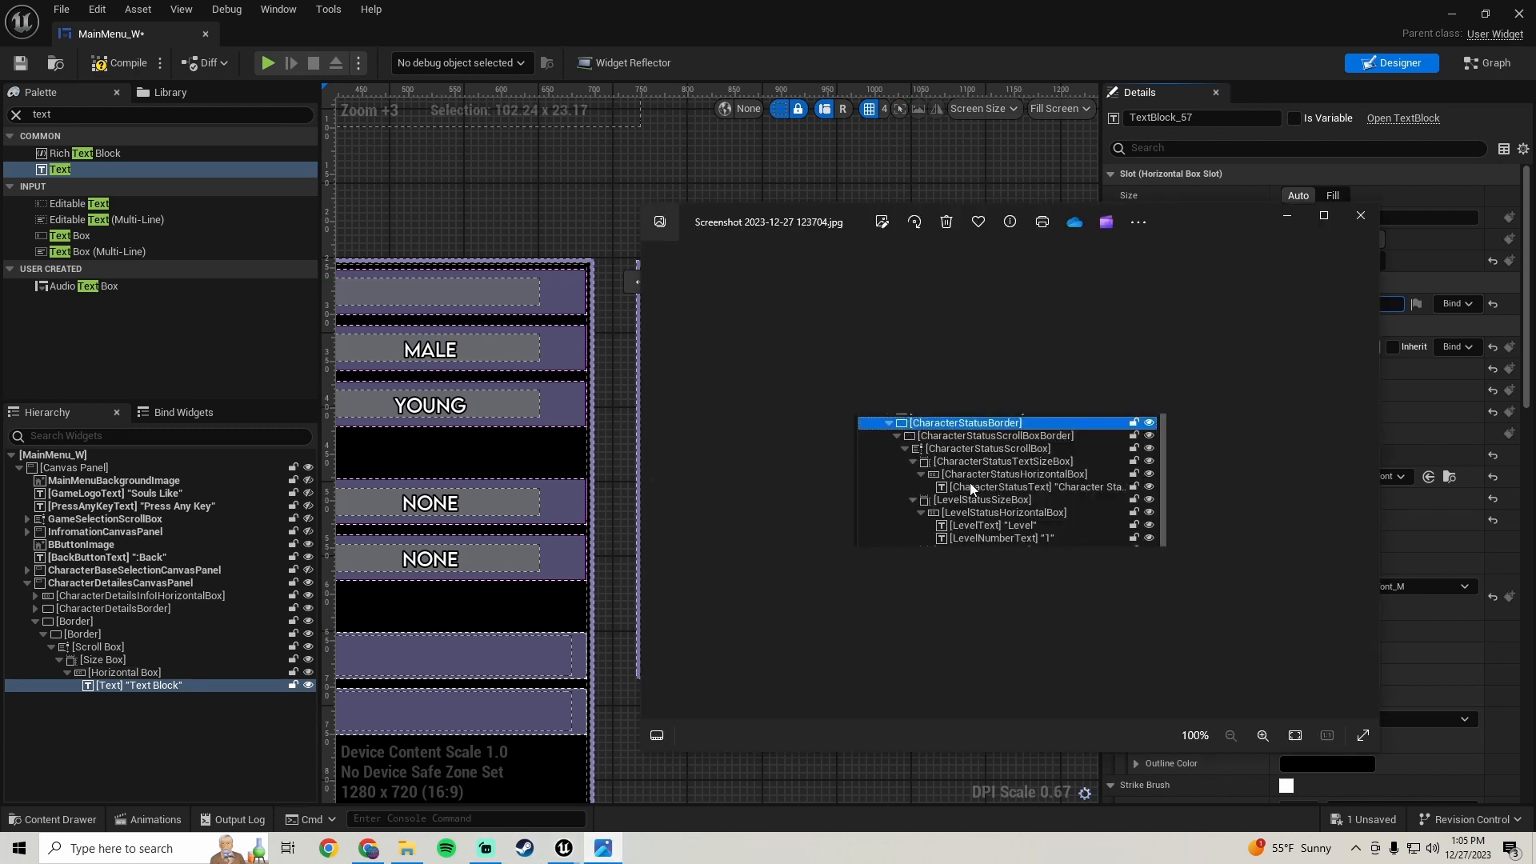
{"action": "left_click", "coordinate": [407, 848]}
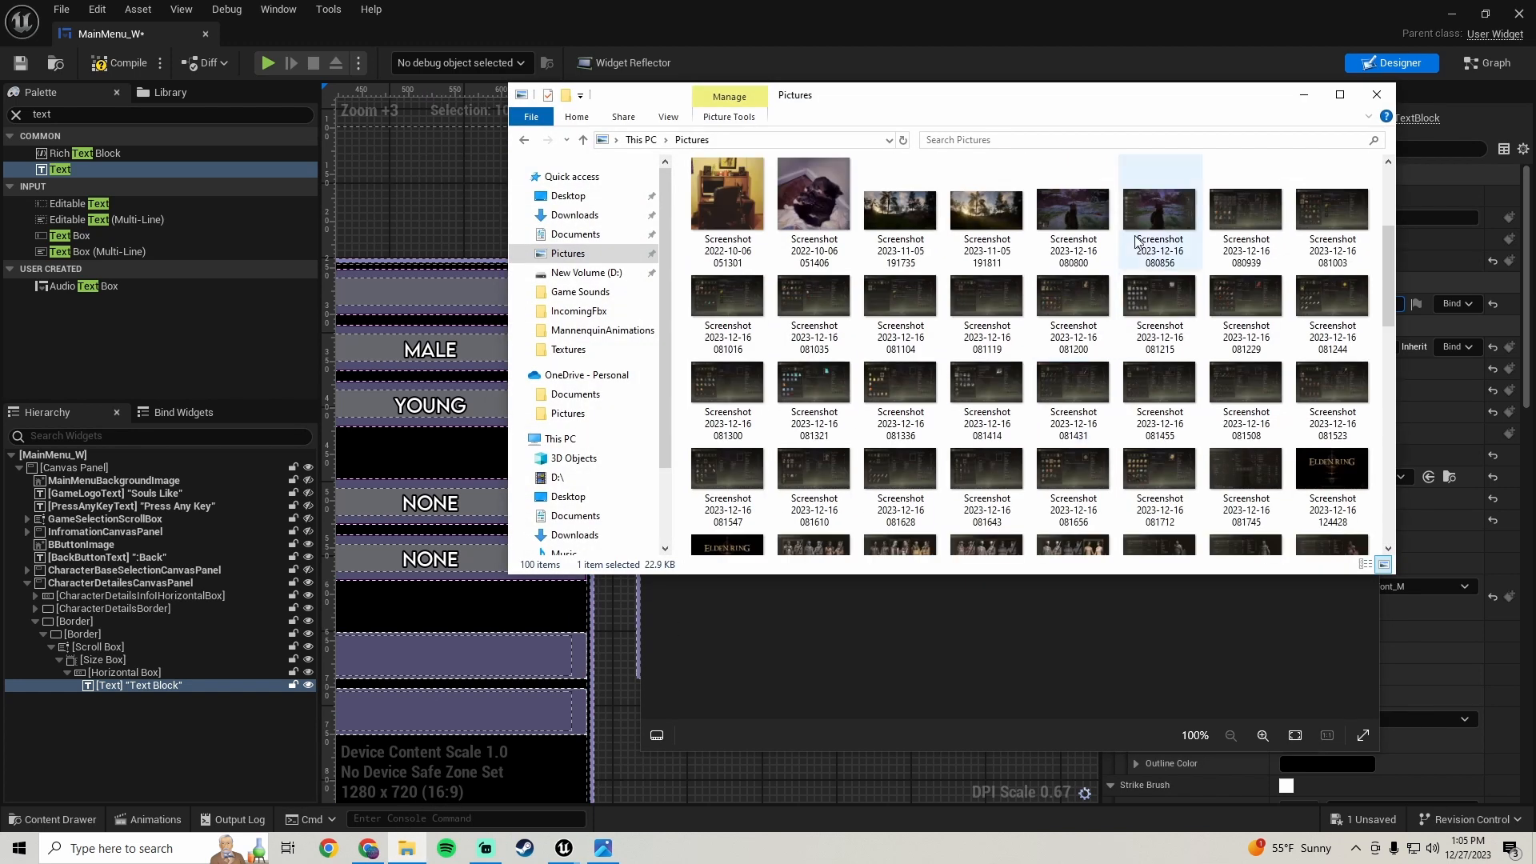
{"action": "scroll", "coordinate": [1135, 240], "scroll_direction": "down", "scroll_amount": 3}
{"action": "double_click", "coordinate": [1135, 280]}
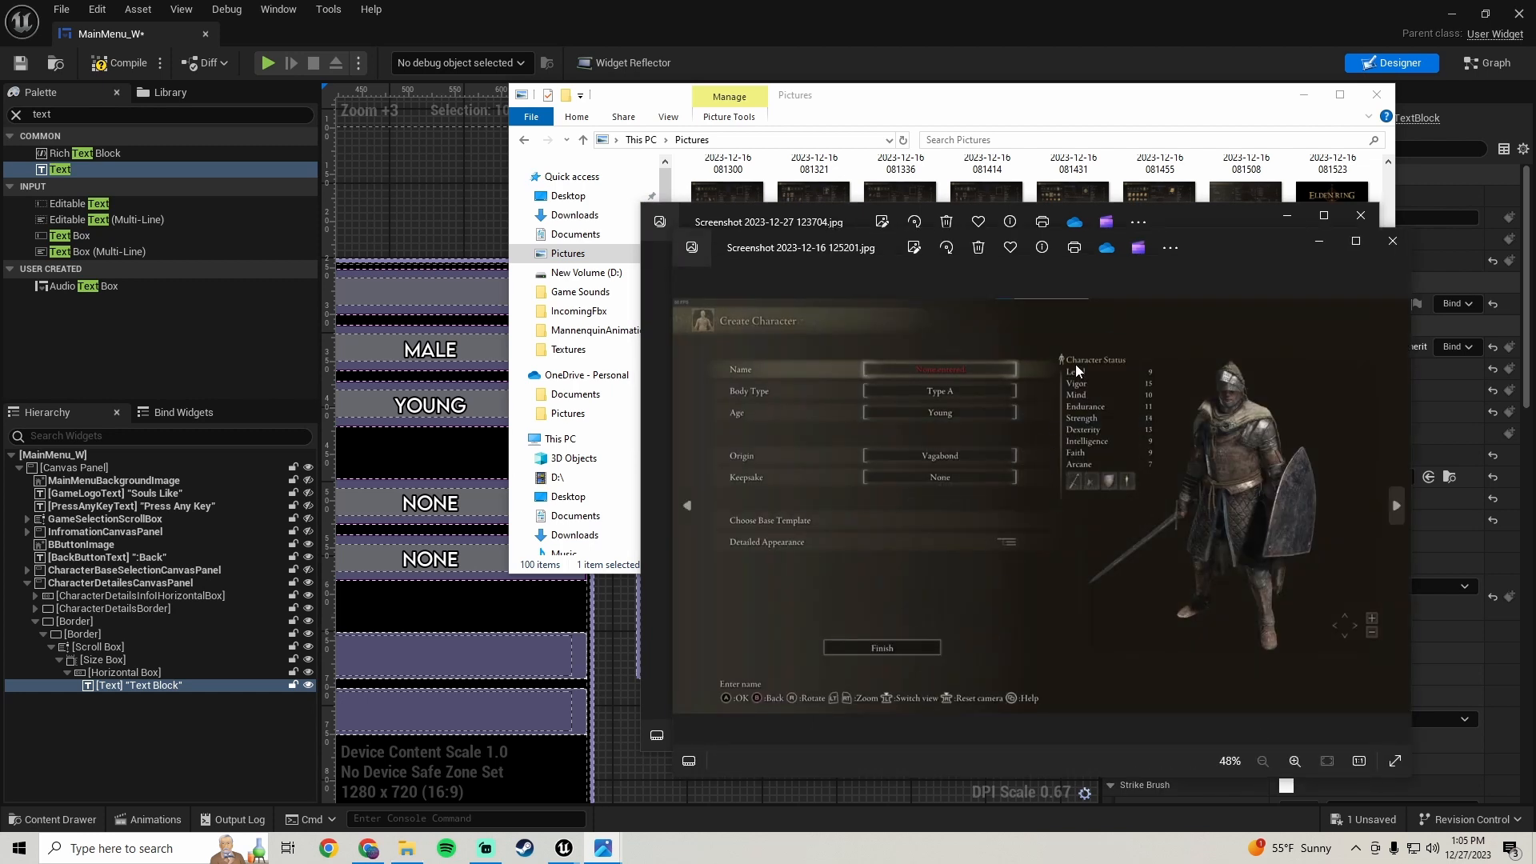
{"action": "left_click", "coordinate": [1304, 96]}
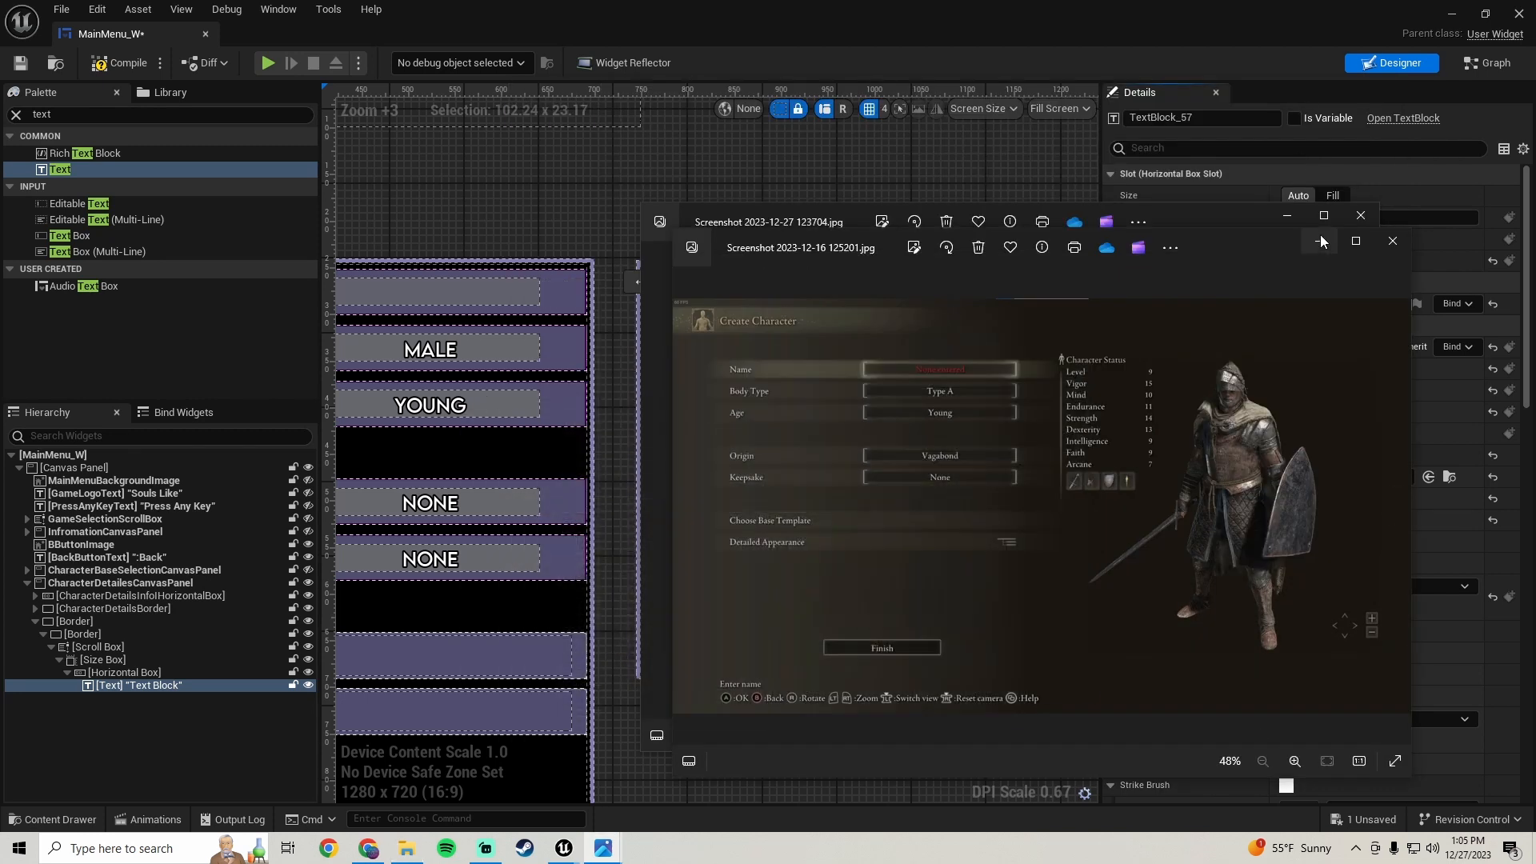
- Close the reference image viewers and set the text's content to "Character Status"
{"action": "left_click", "coordinate": [1290, 216]}
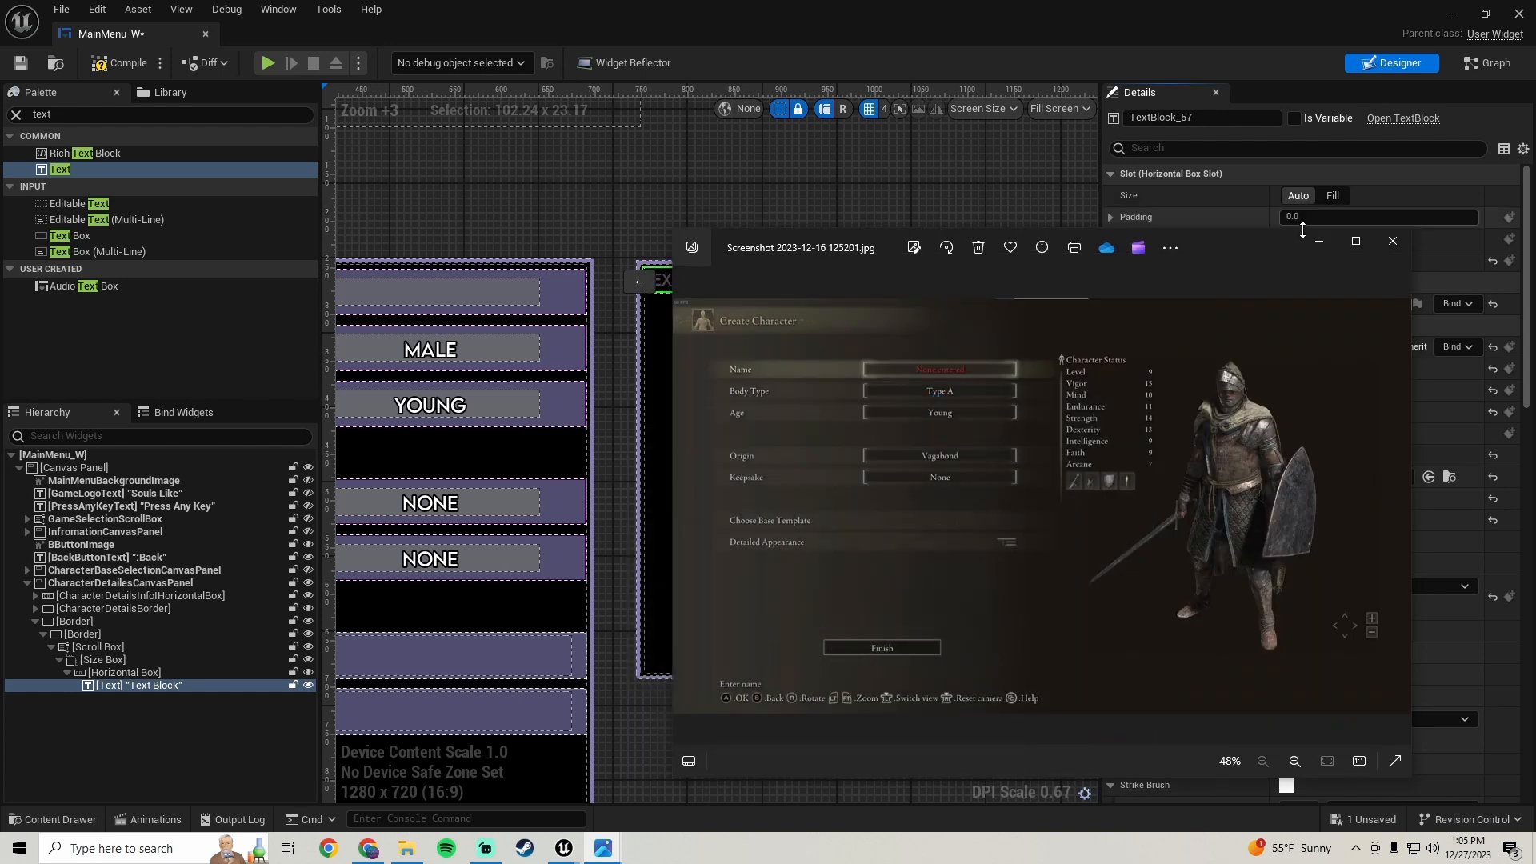
{"action": "left_click", "coordinate": [1318, 241]}
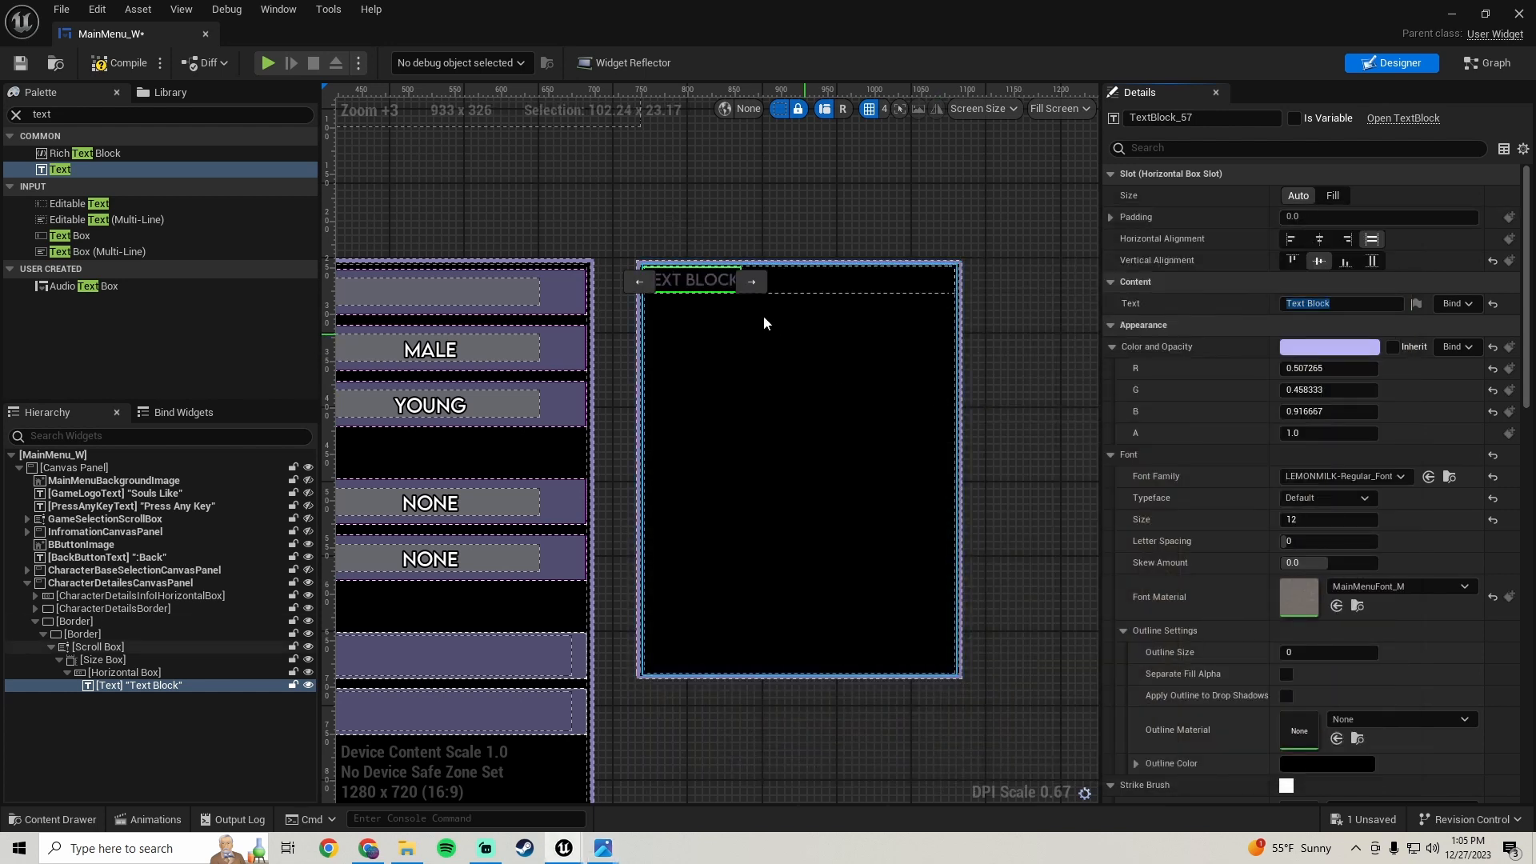
{"action": "left_click", "coordinate": [1328, 302]}
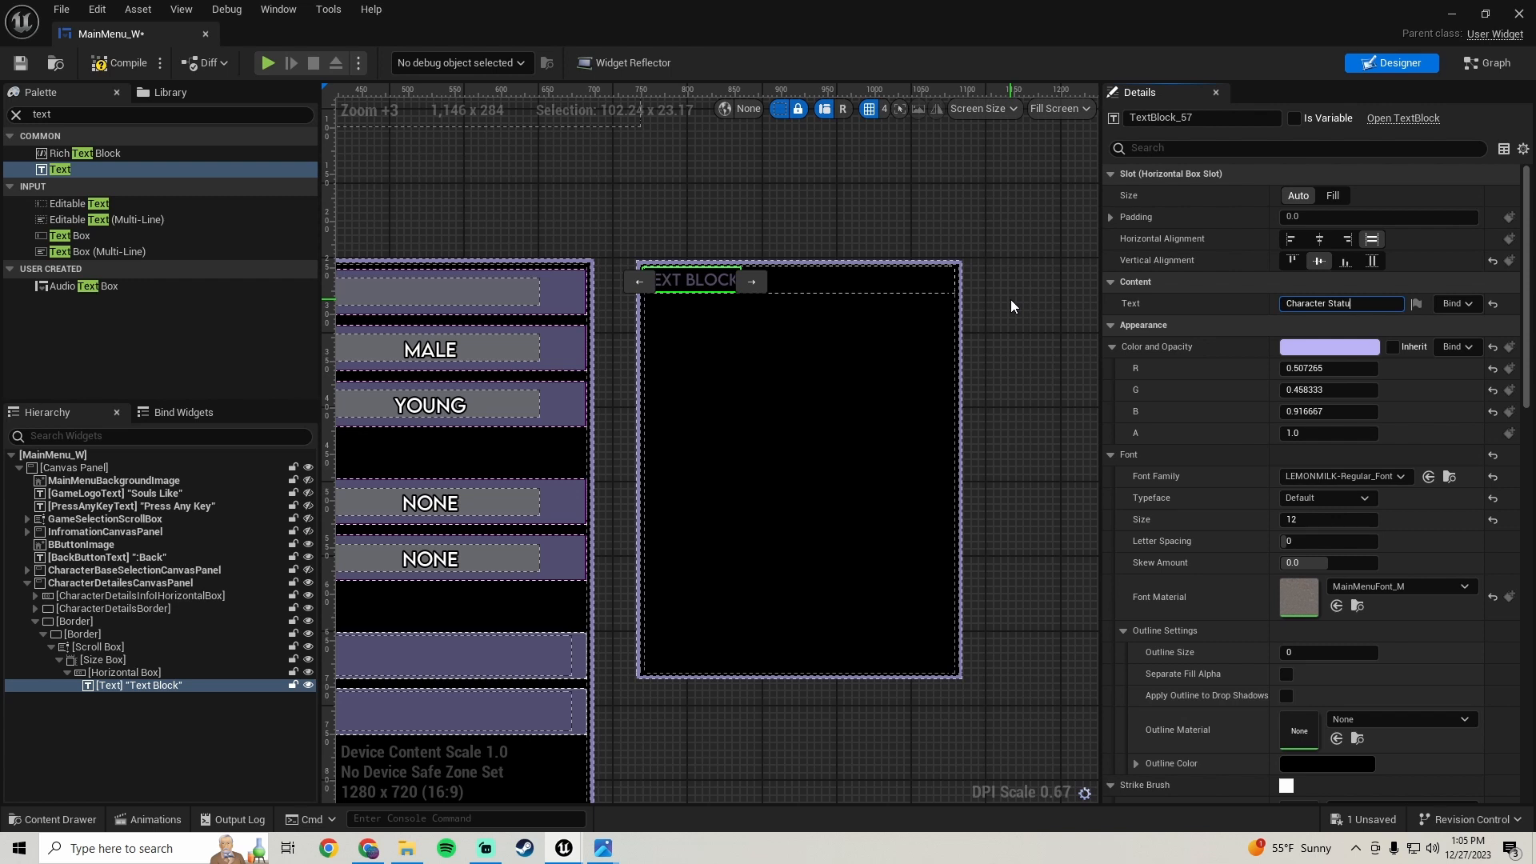
{"action": "type", "text": "Character Status"}
{"action": "key", "text": "Return"}
{"action": "left_click", "coordinate": [766, 395]}
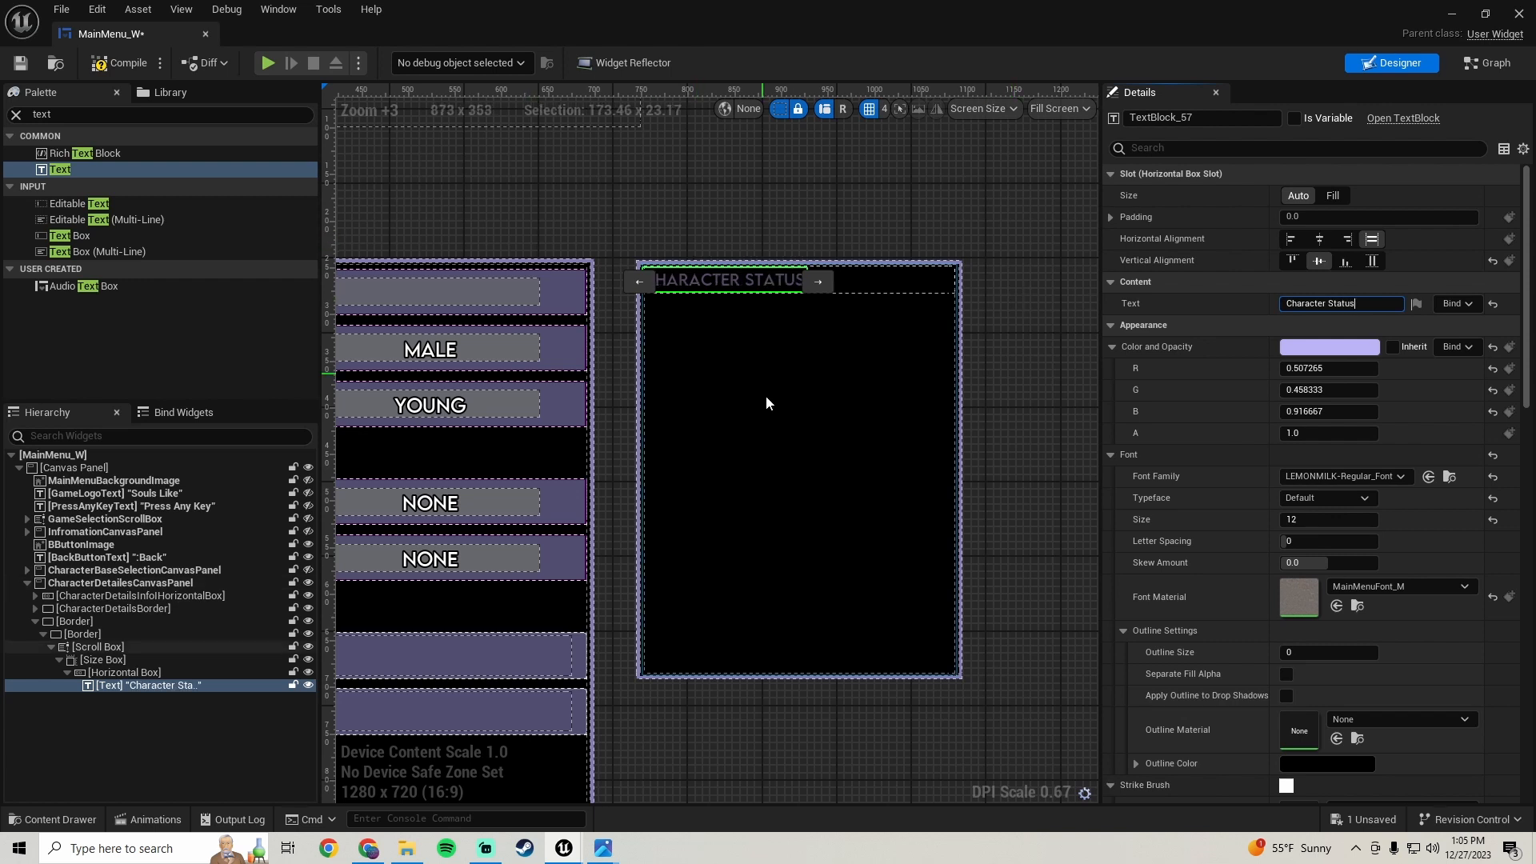
- Set the text's left padding to 20 in its horizontal box slot
{"action": "left_click", "coordinate": [700, 282]}
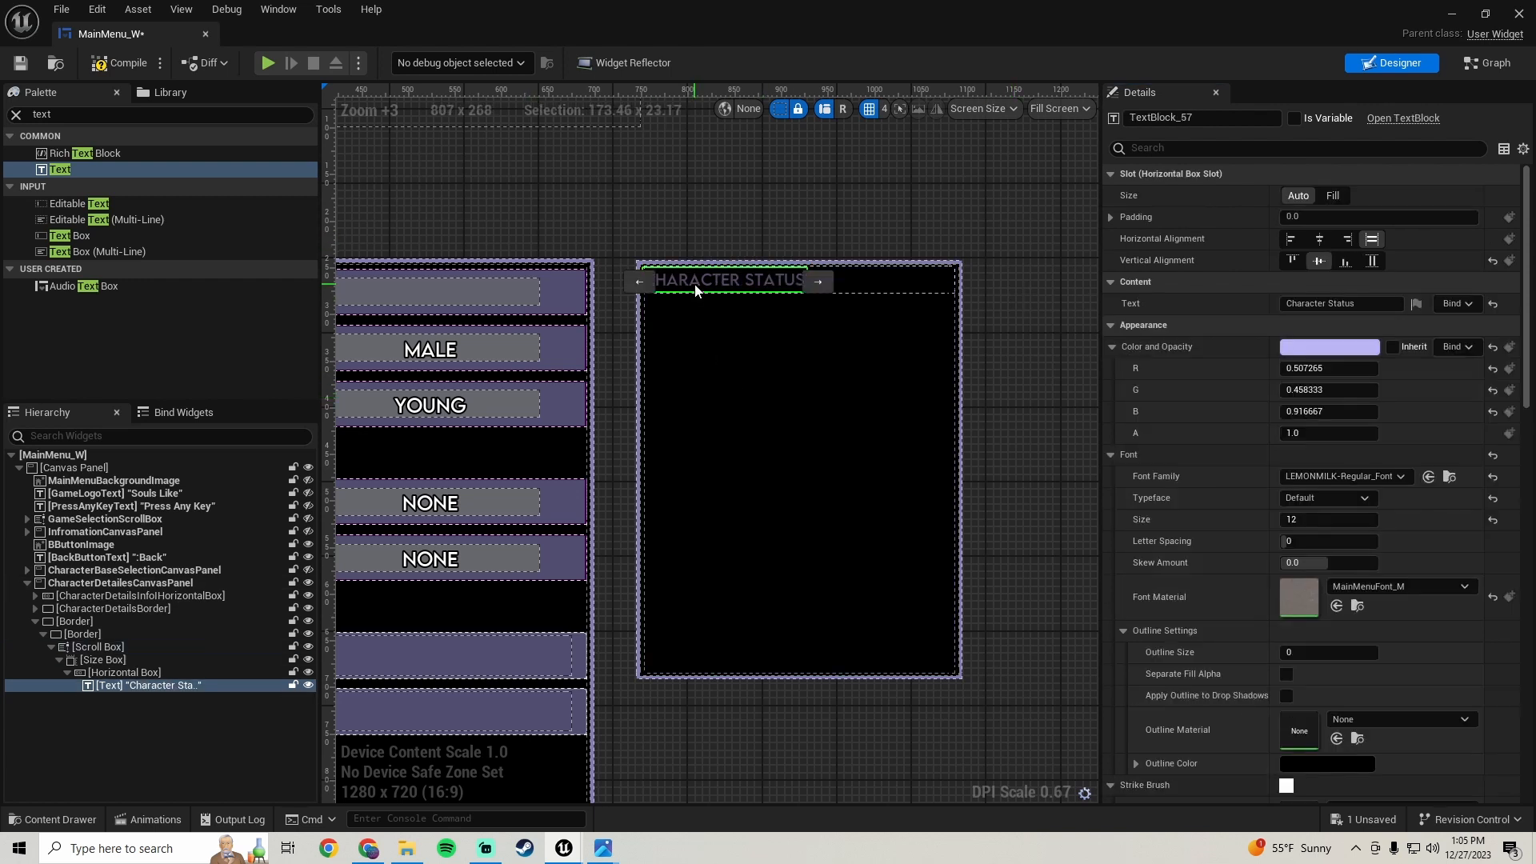
{"action": "left_click", "coordinate": [1111, 217]}
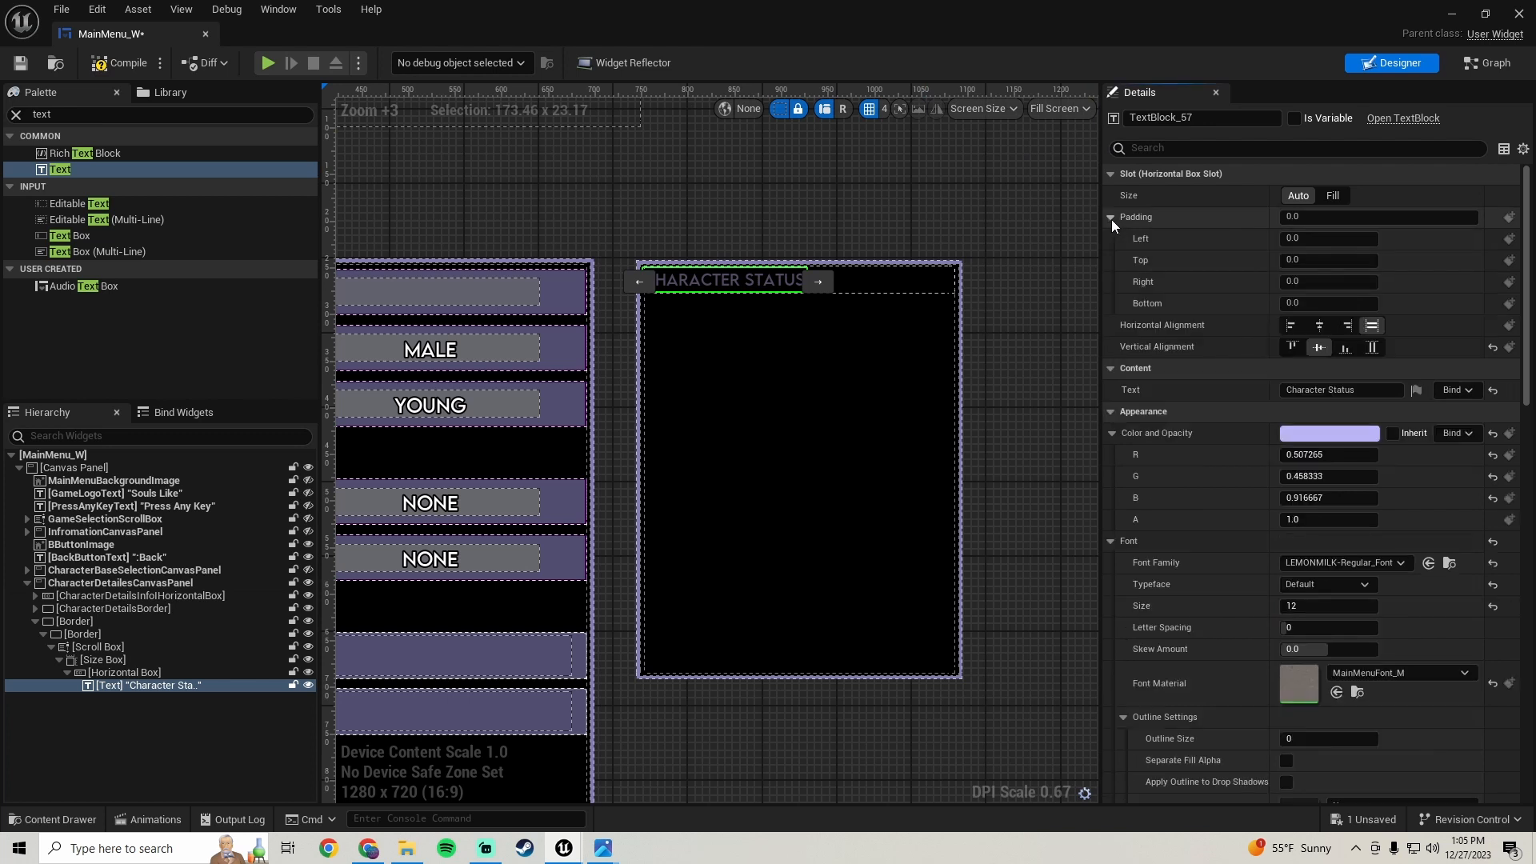
{"action": "left_click", "coordinate": [1321, 237]}
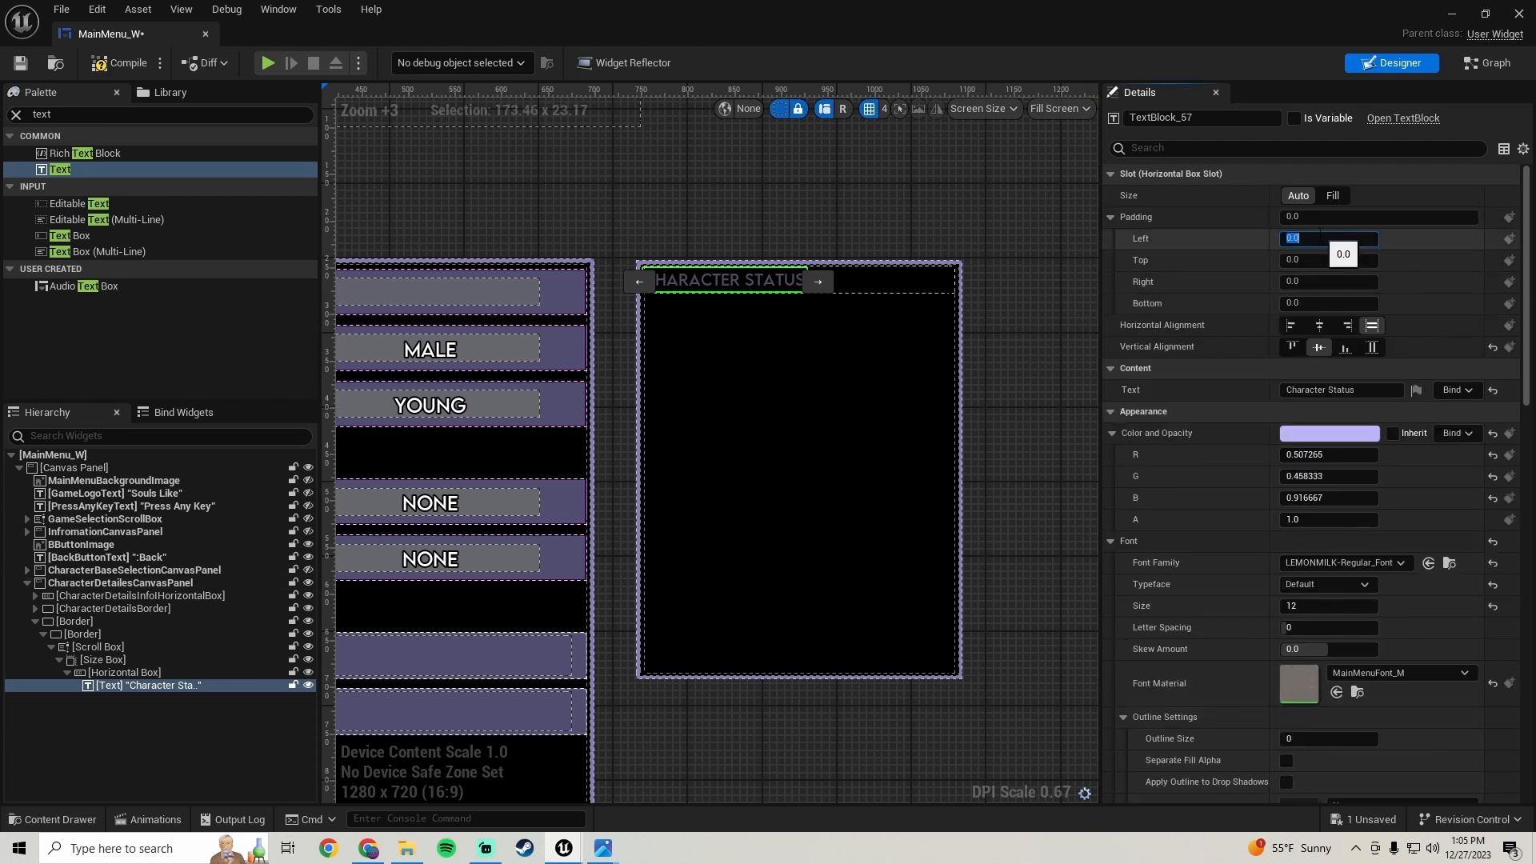
{"action": "key", "text": "Return"}
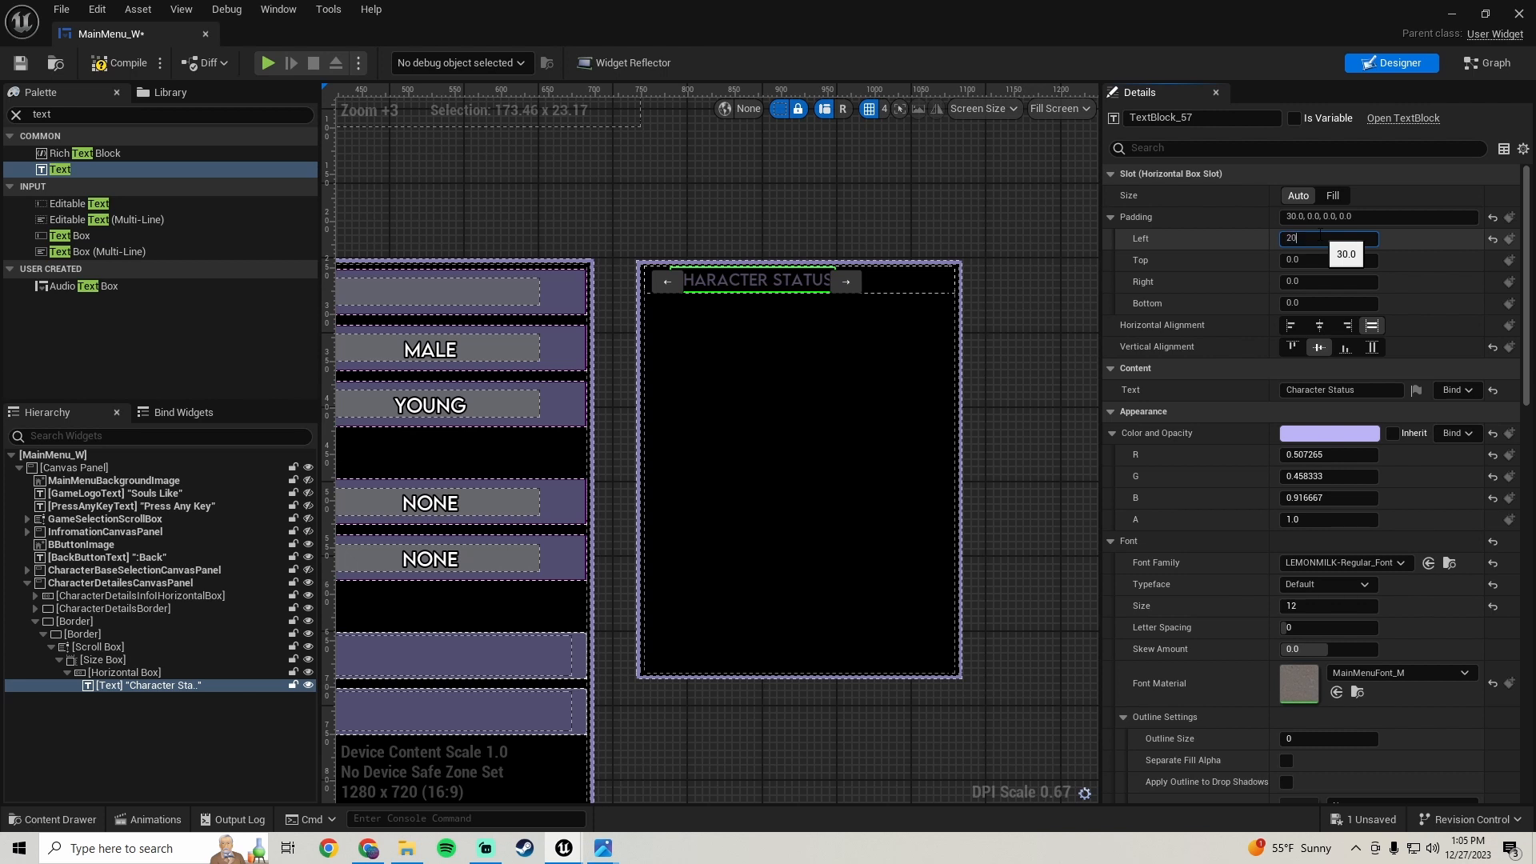
{"action": "type", "text": "20"}
{"action": "key", "text": "Return"}
- Reselect the Character Status text and set its outline size to 2
{"action": "left_click", "coordinate": [771, 208]}
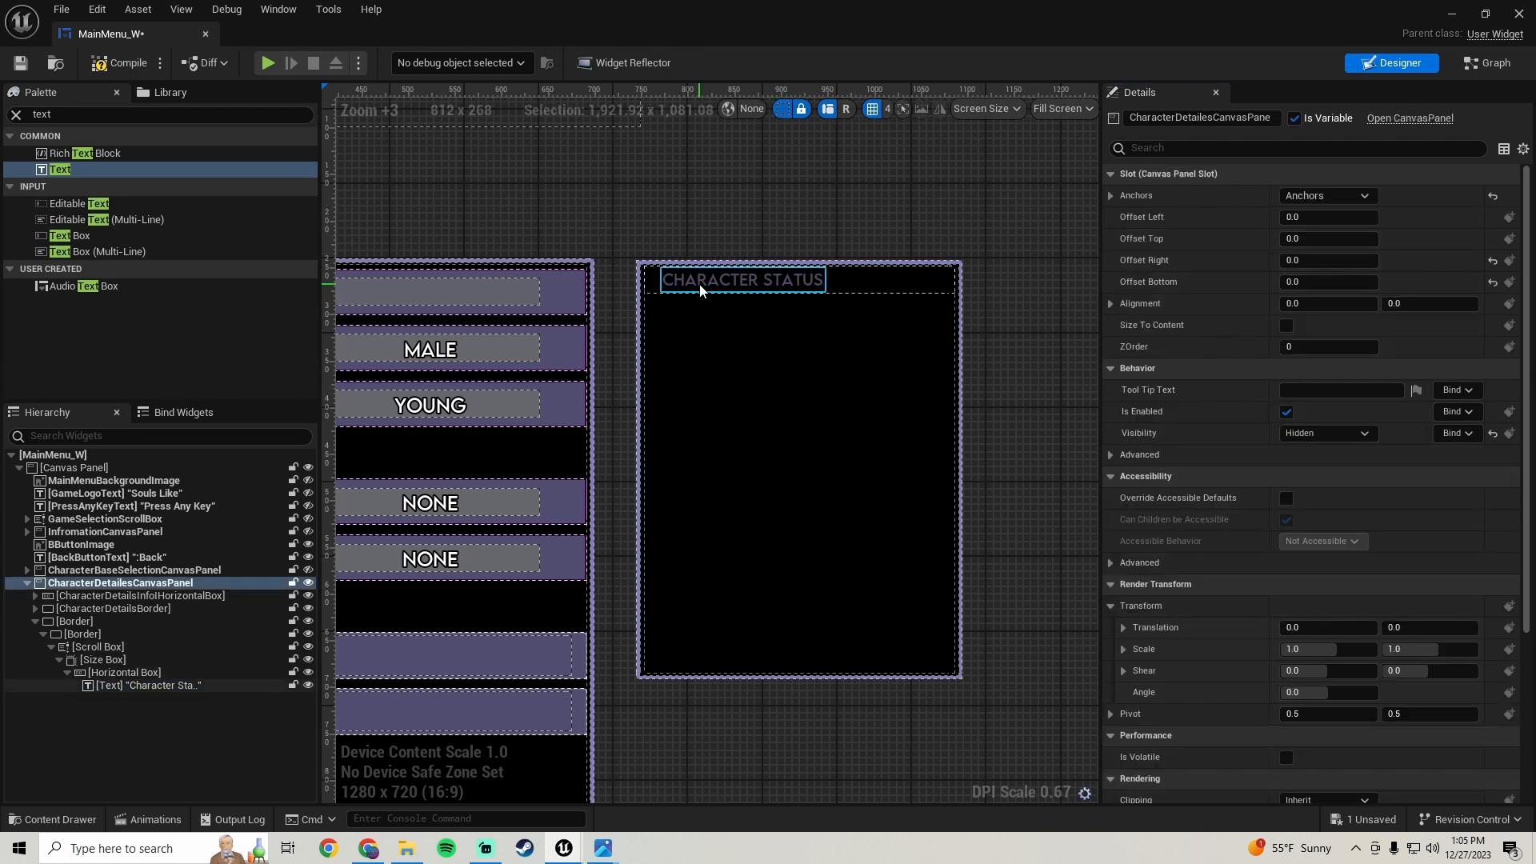
{"action": "left_click", "coordinate": [700, 290]}
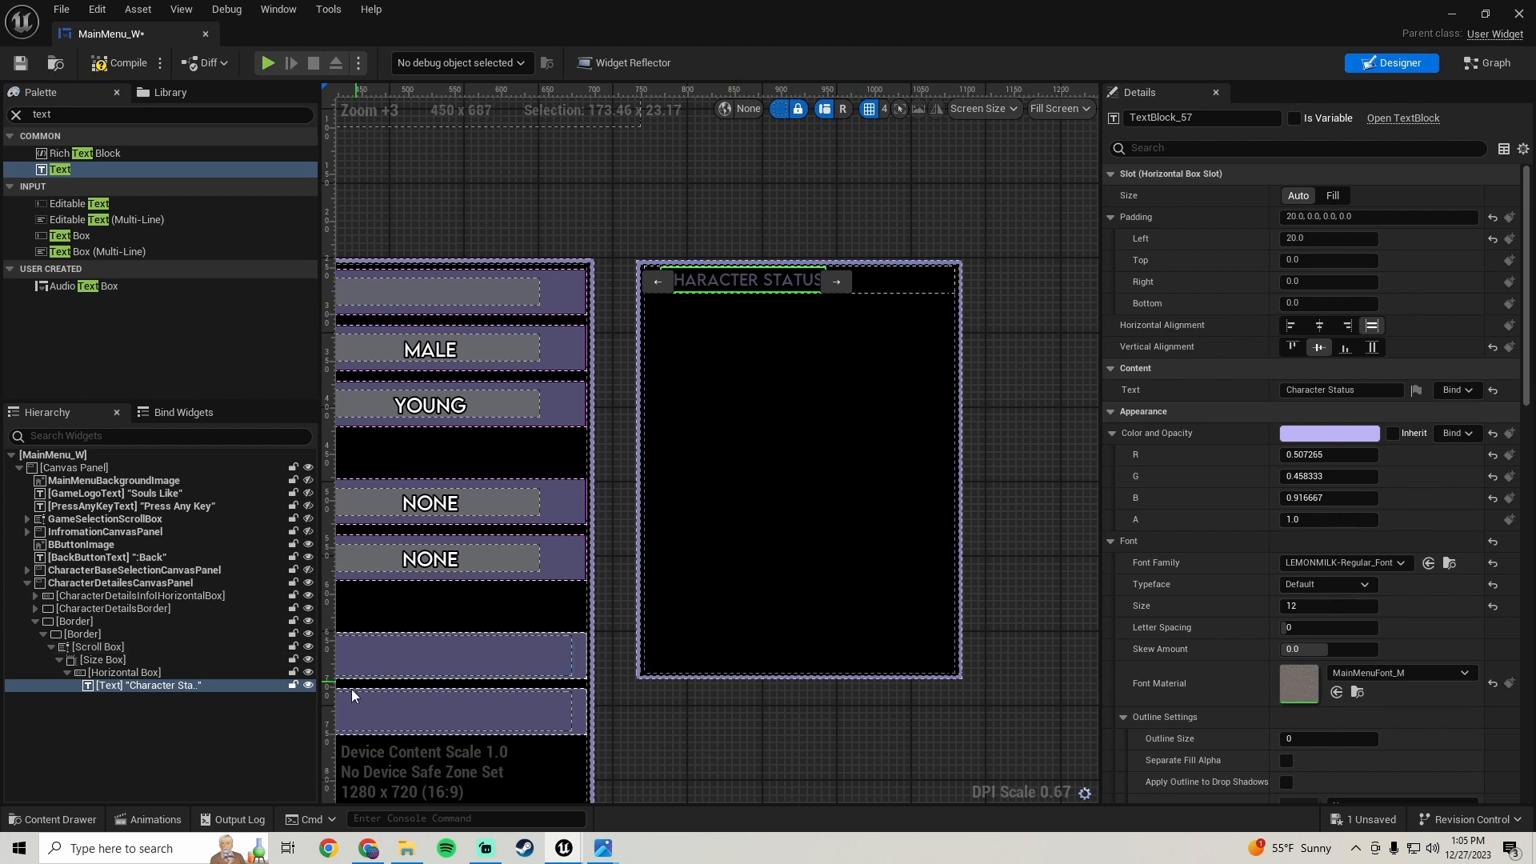
{"action": "scroll", "coordinate": [1216, 504], "scroll_direction": "down", "scroll_amount": 5}
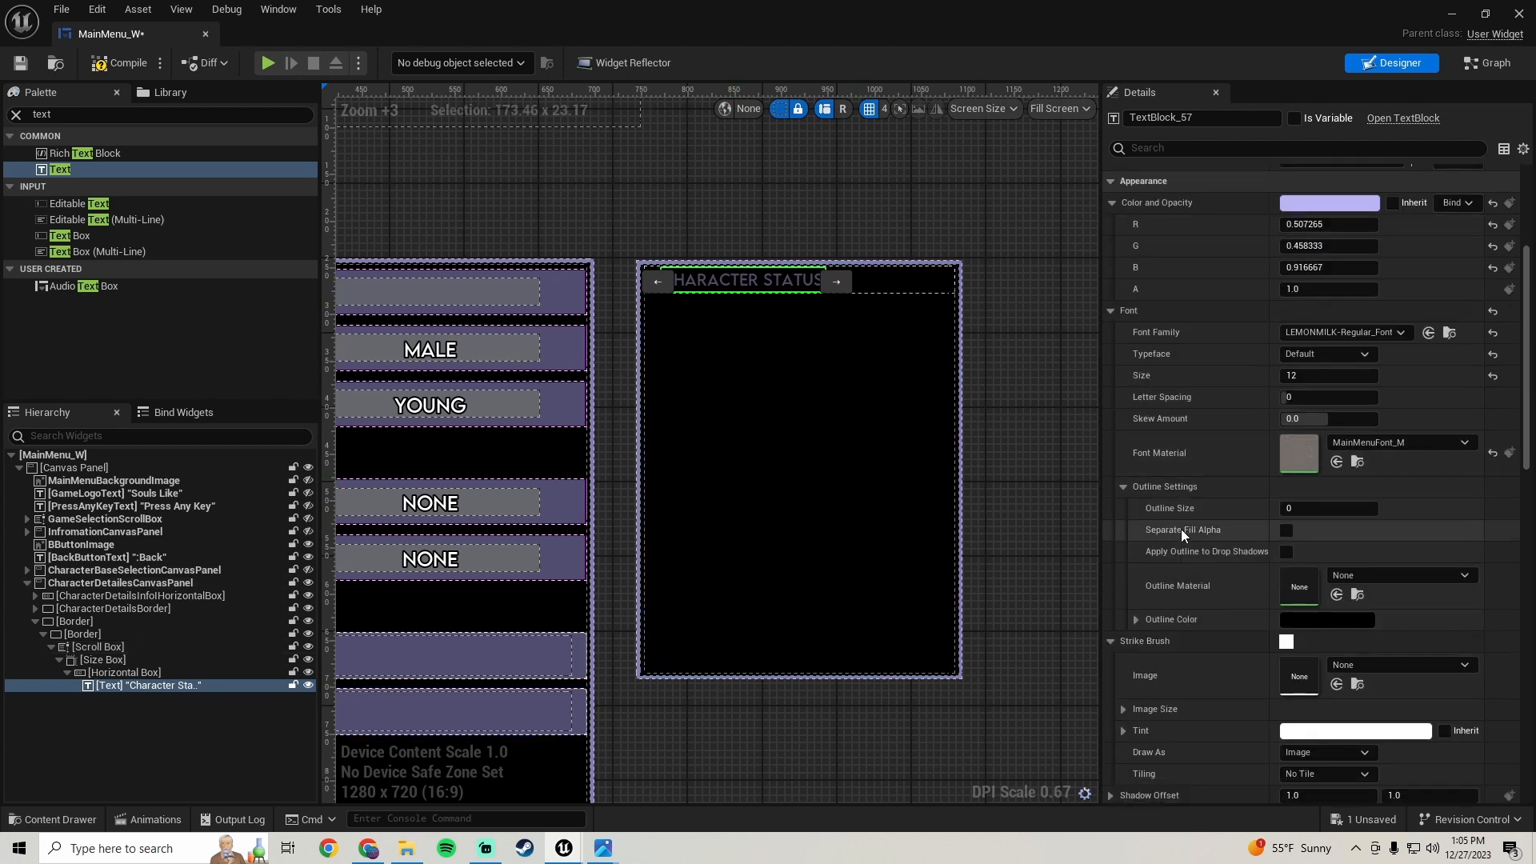
{"action": "left_click", "coordinate": [1310, 512]}
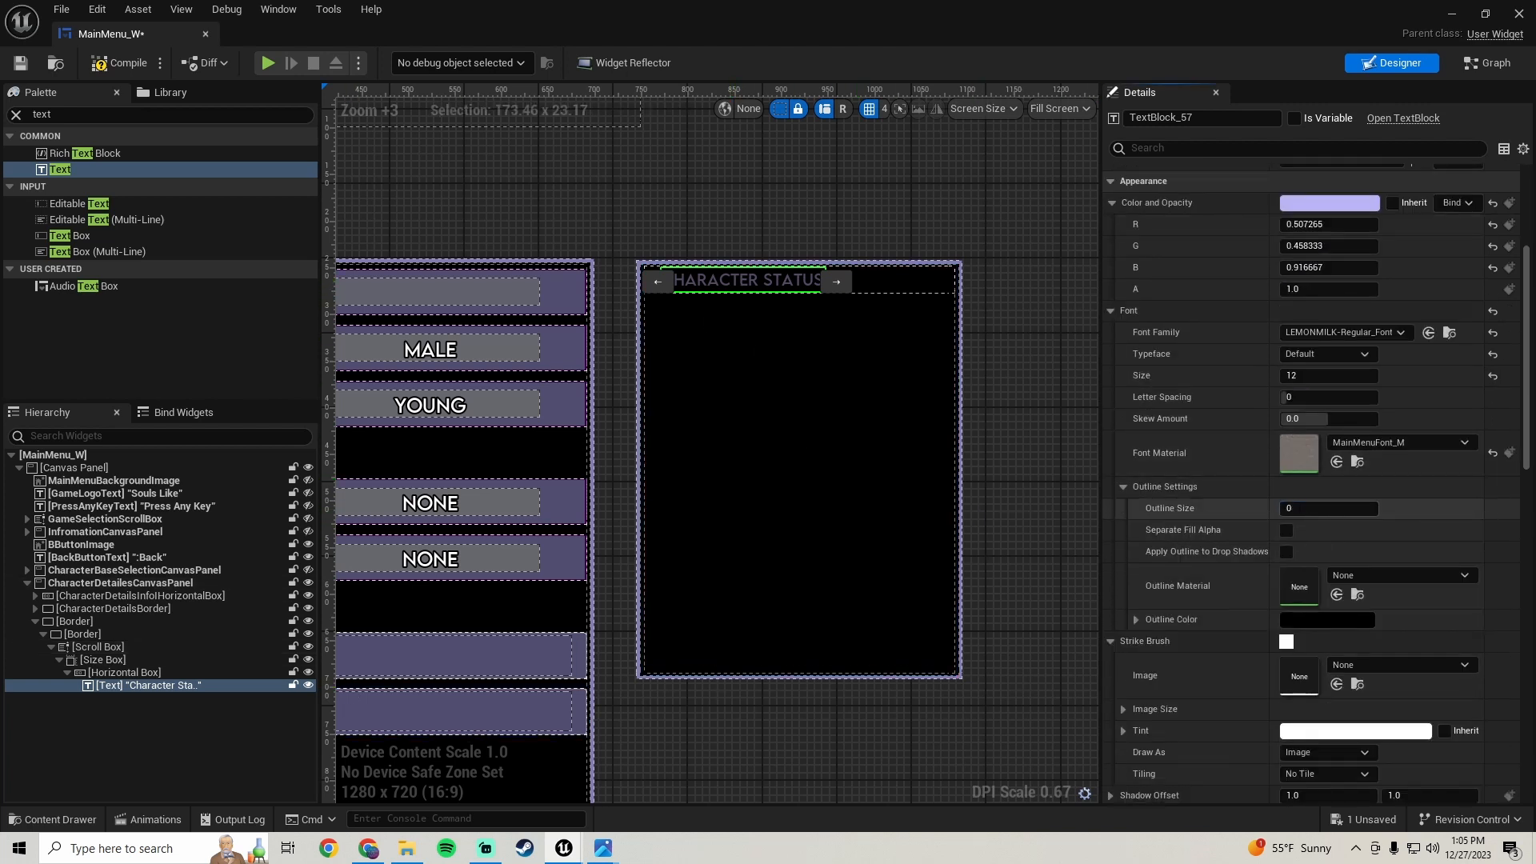
{"action": "type", "text": "2"}
{"action": "key", "text": "Return"}
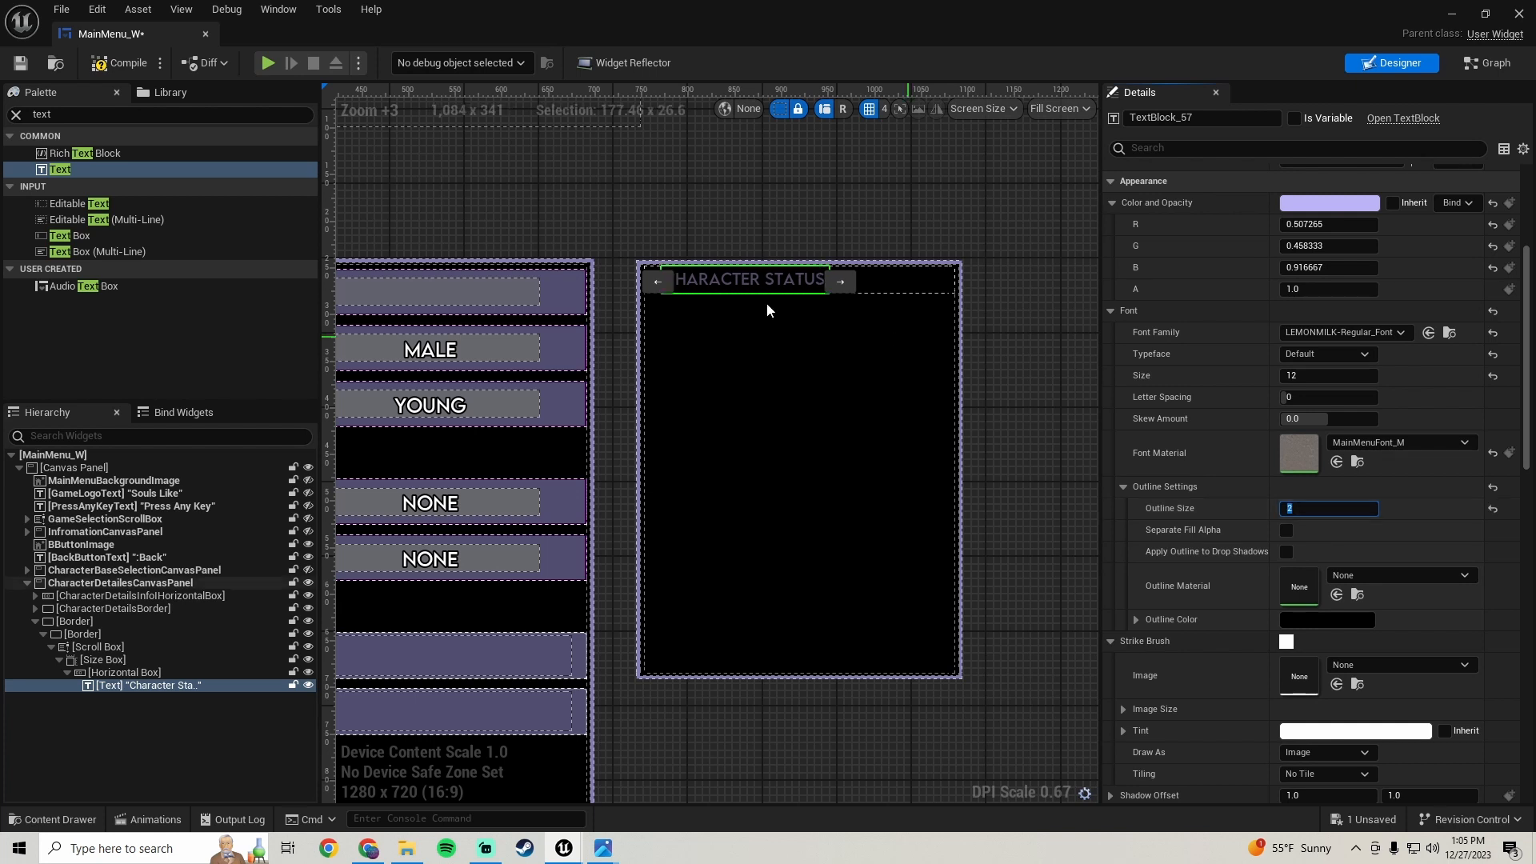
- Save the widget blueprint
{"action": "scroll", "coordinate": [767, 302], "scroll_direction": "up", "scroll_amount": 2}
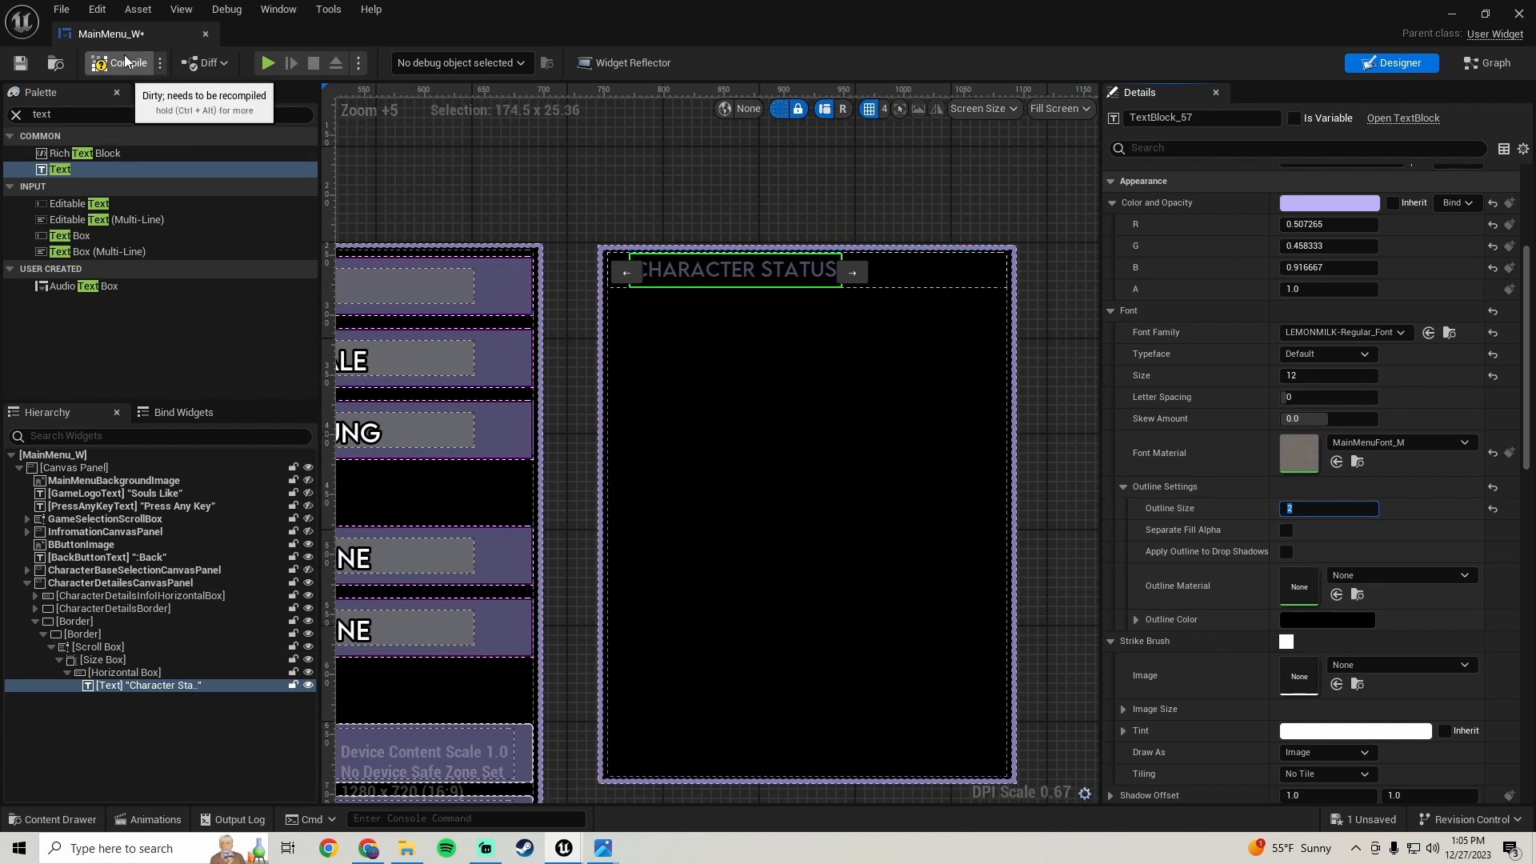
{"action": "left_click", "coordinate": [20, 63]}
{"action": "scroll", "coordinate": [652, 424], "scroll_direction": "down", "scroll_amount": 1}
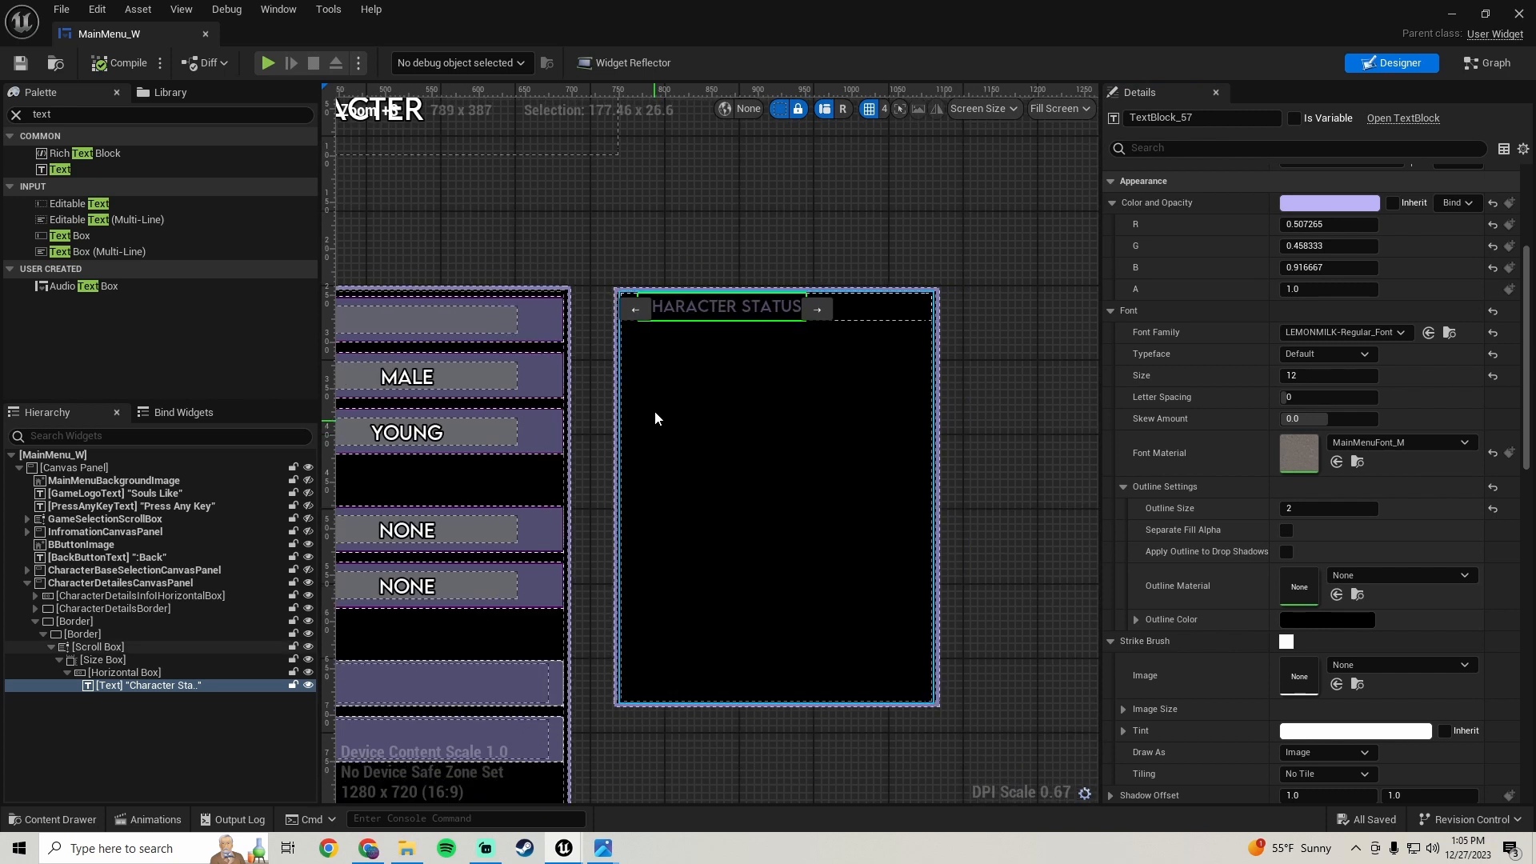
- Examine the reference hierarchy screenshot for the Character Status widget names
{"action": "mouse_move", "coordinate": [605, 850]}
{"action": "left_click", "coordinate": [551, 764]}
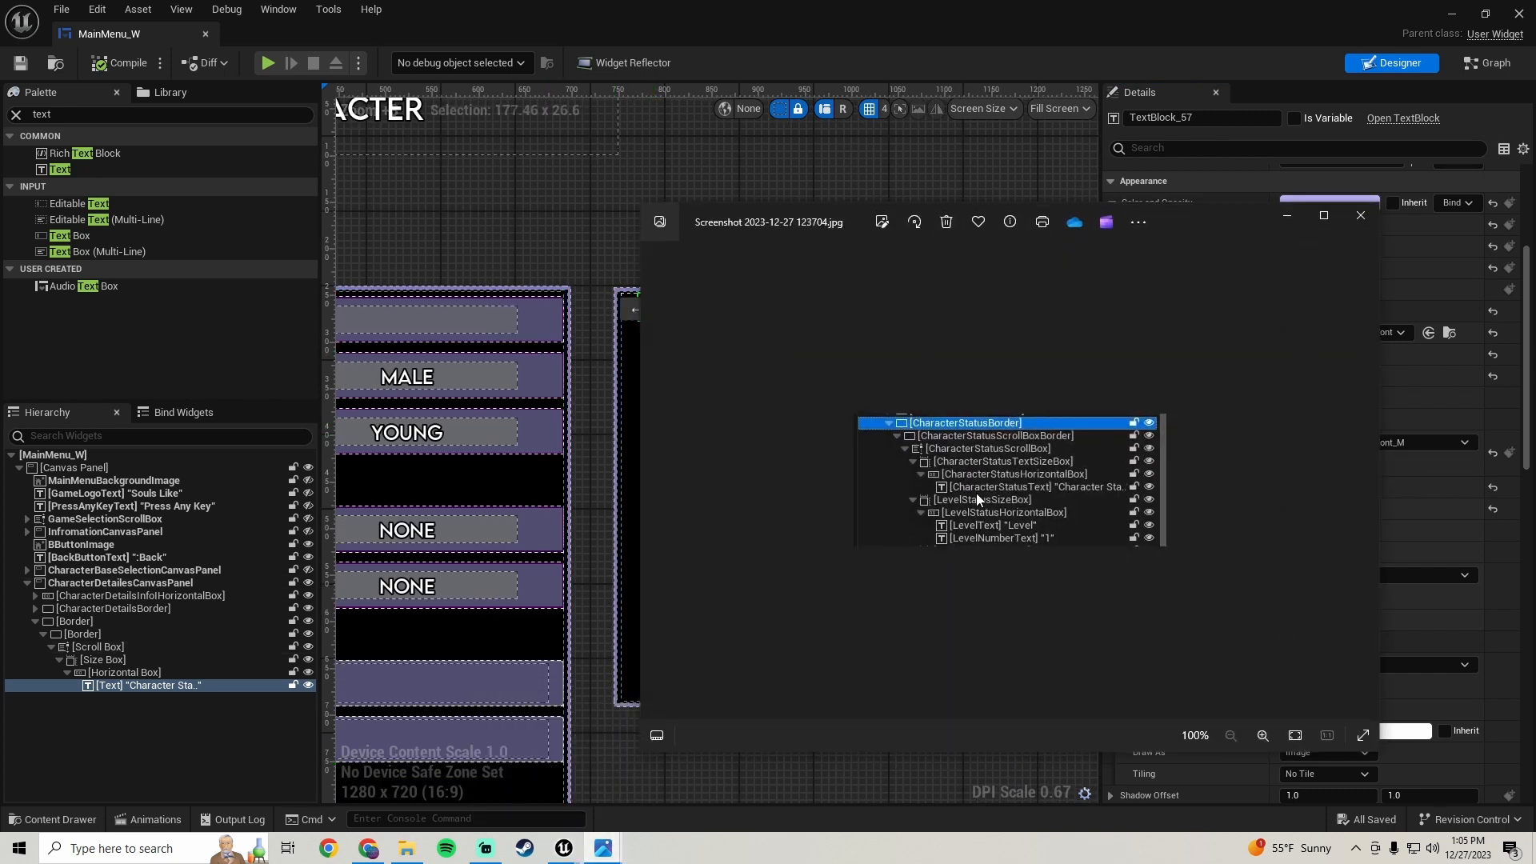
{"action": "left_click", "coordinate": [1286, 216]}
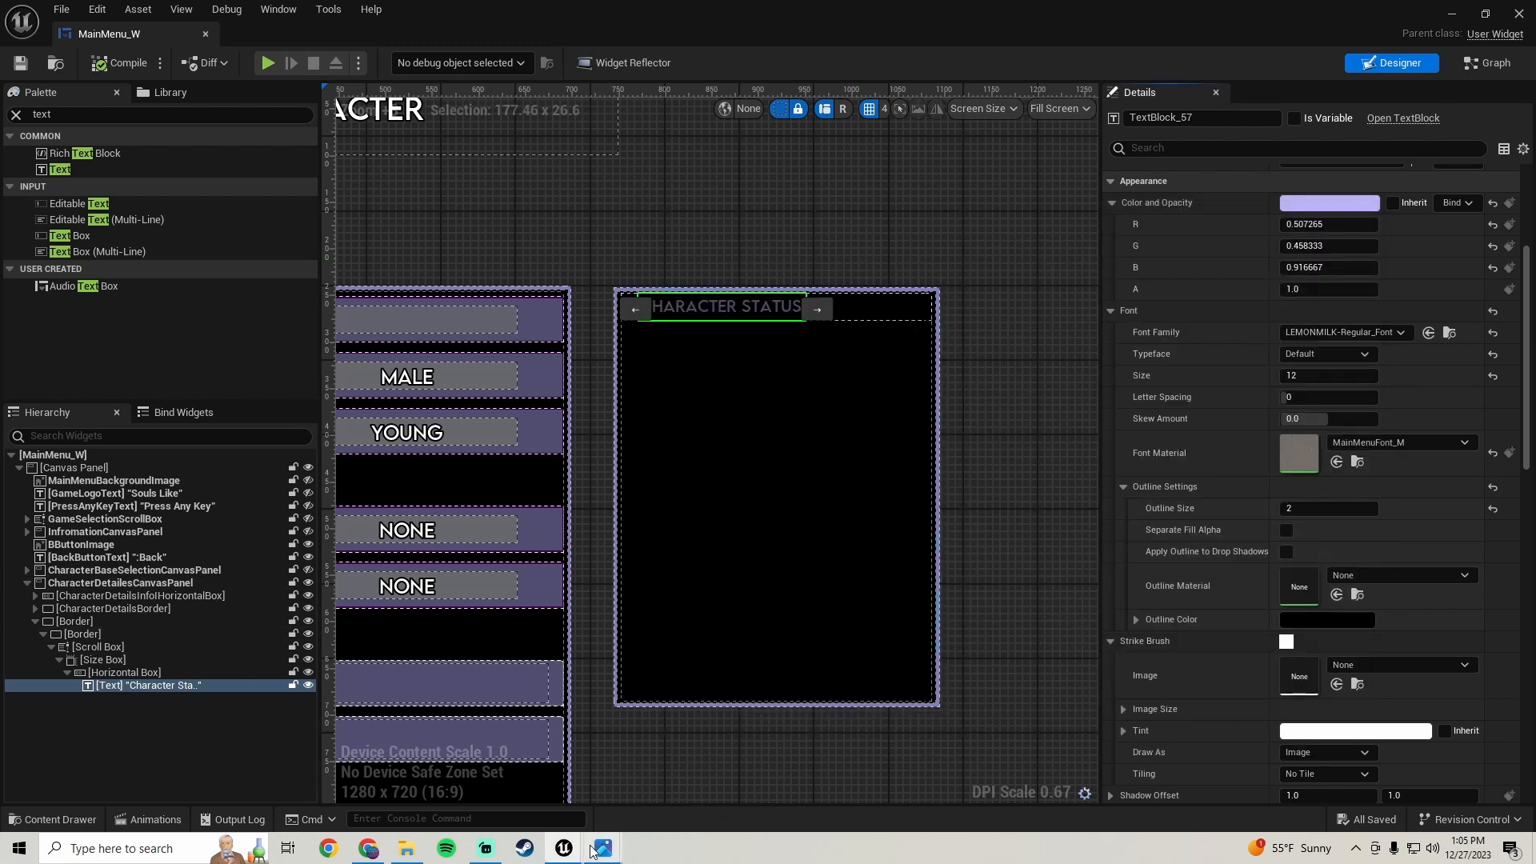
{"action": "mouse_move", "coordinate": [602, 850]}
{"action": "left_click", "coordinate": [589, 766]}
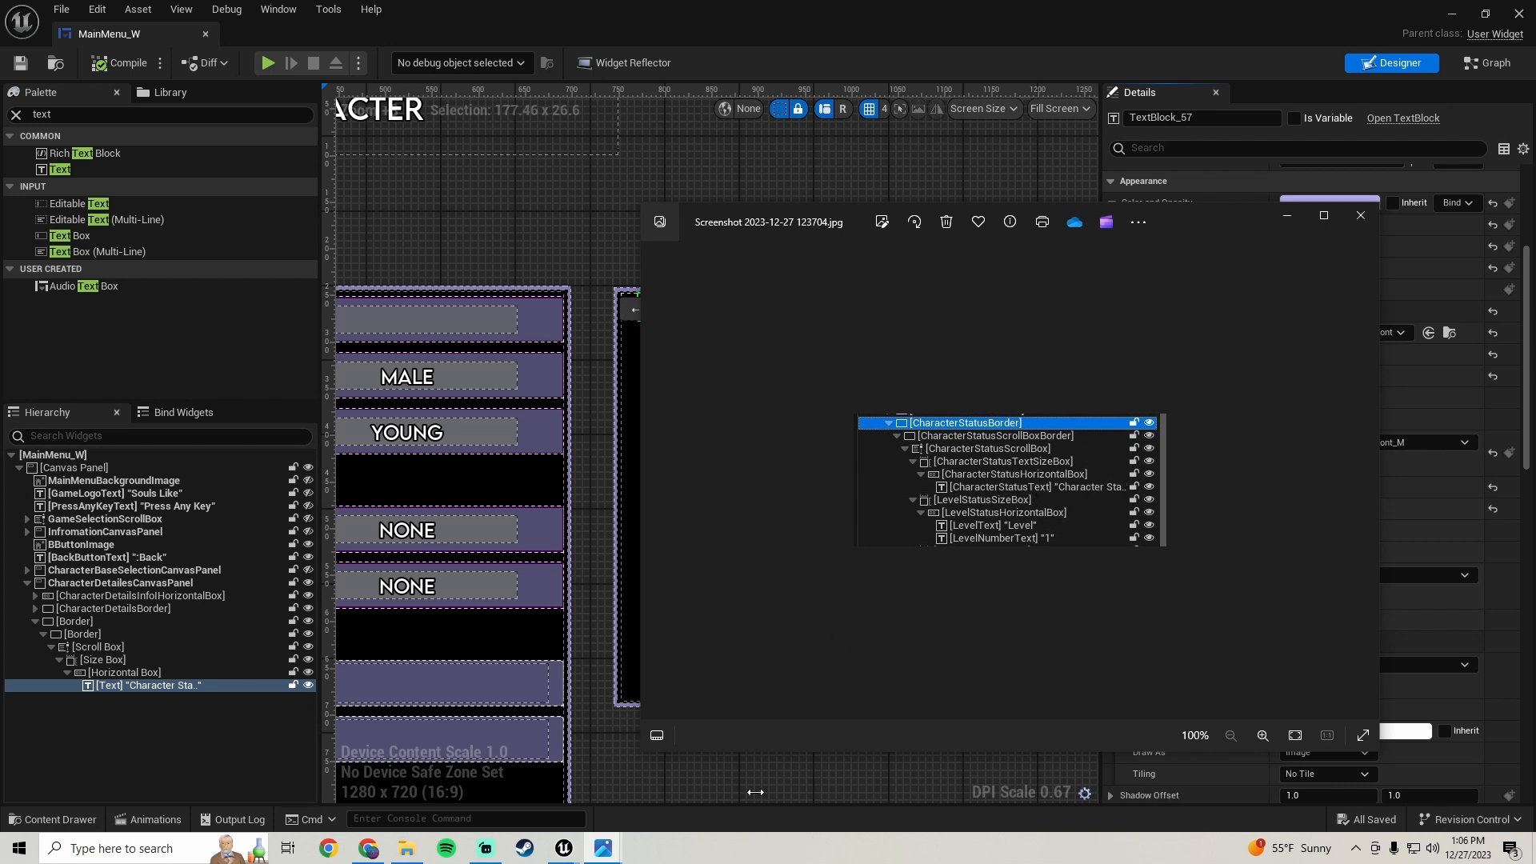
{"action": "left_click", "coordinate": [791, 788]}
{"action": "left_click", "coordinate": [713, 311]}
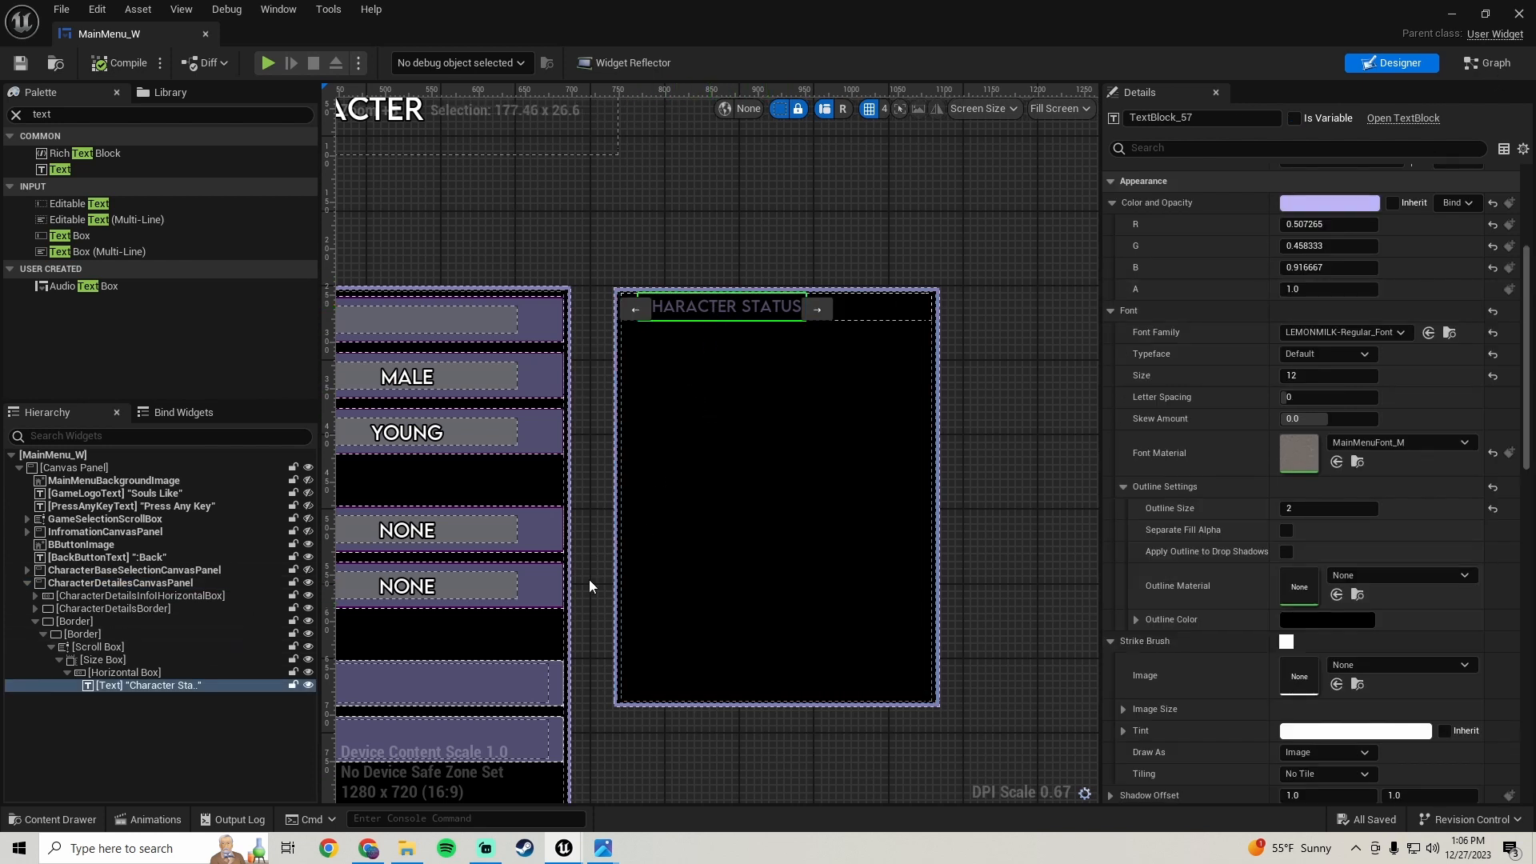
- Set the text's left padding to 10 and save the blueprint
{"action": "scroll", "coordinate": [1230, 407], "scroll_direction": "up", "scroll_amount": 6}
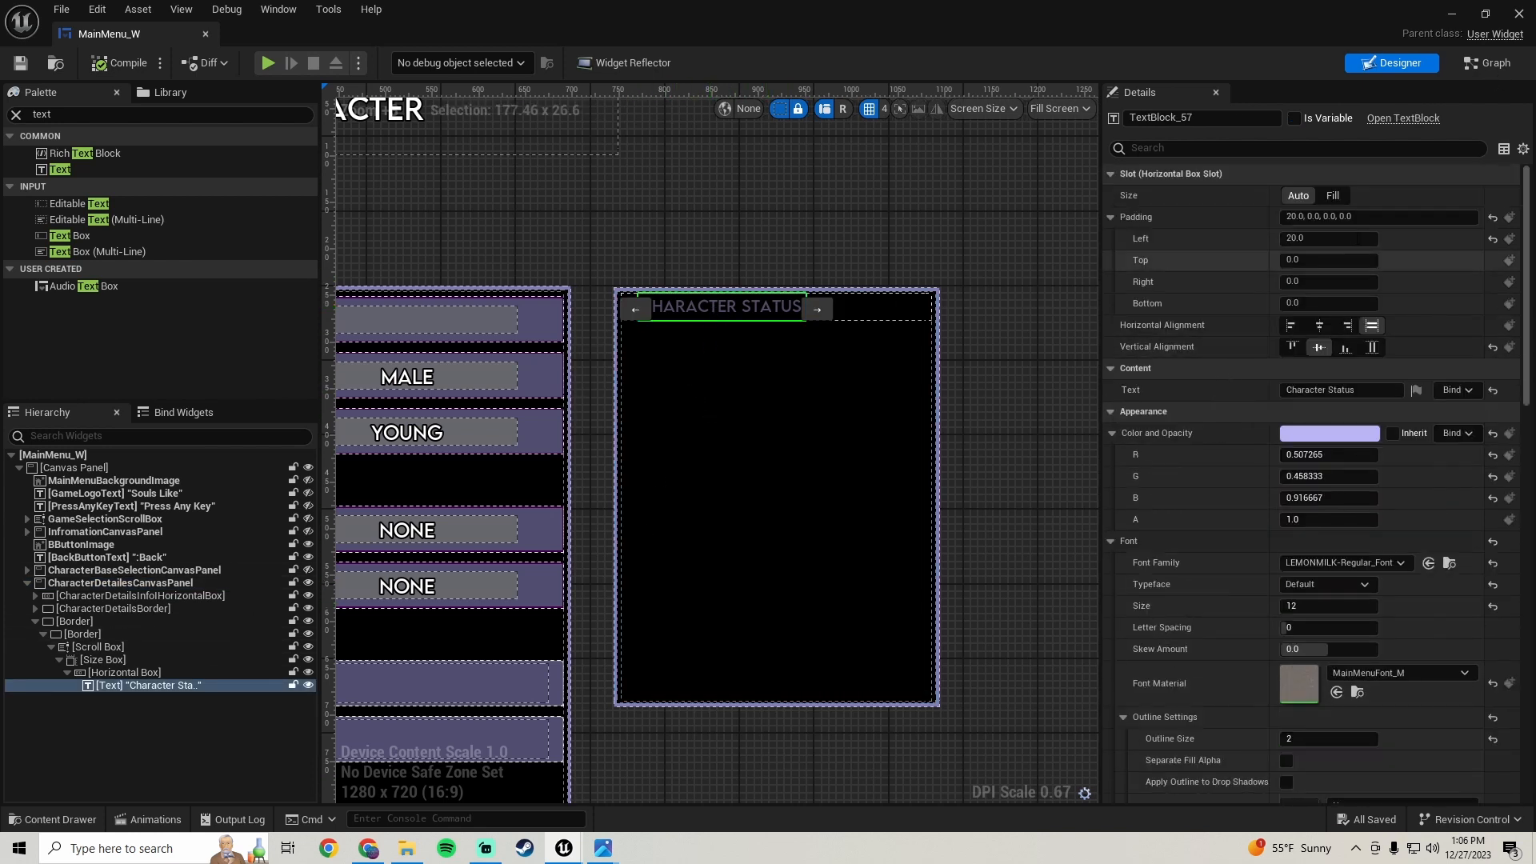
{"action": "left_click", "coordinate": [1330, 239]}
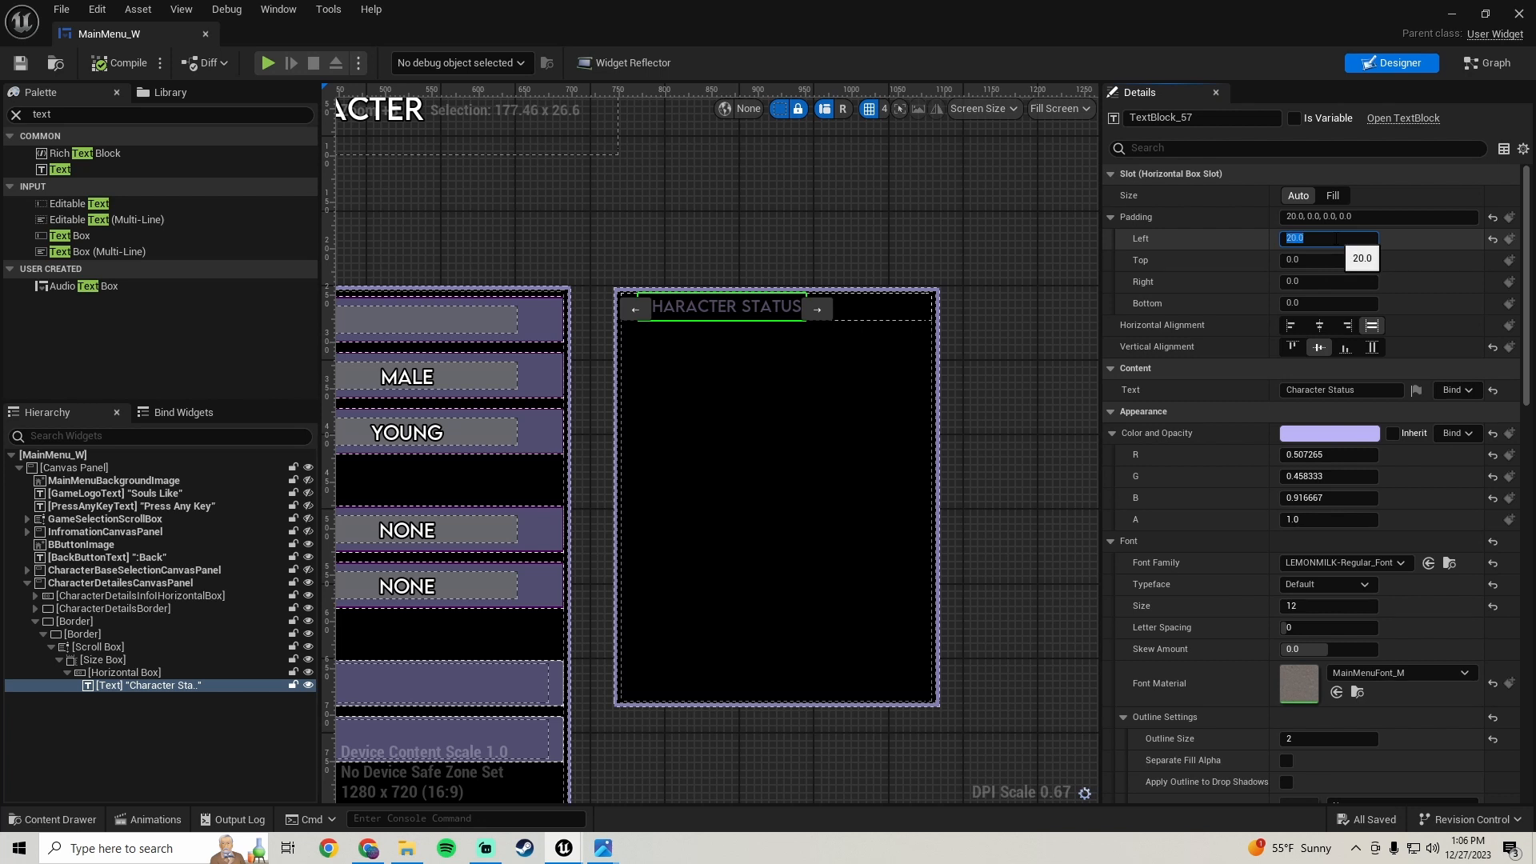
{"action": "type", "text": "10"}
{"action": "key", "text": "Return"}
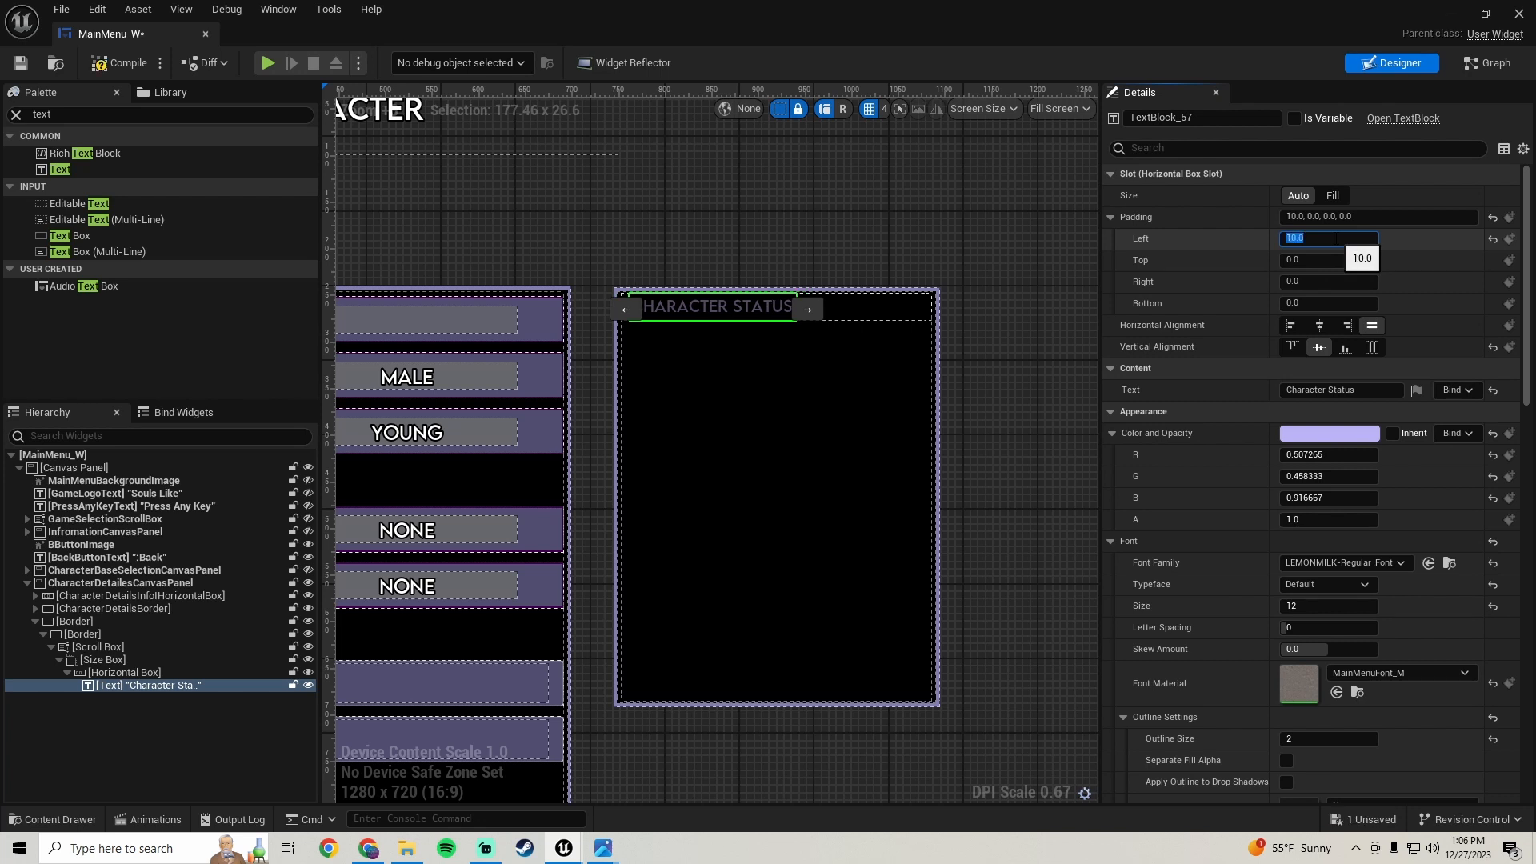
{"action": "left_click", "coordinate": [775, 257]}
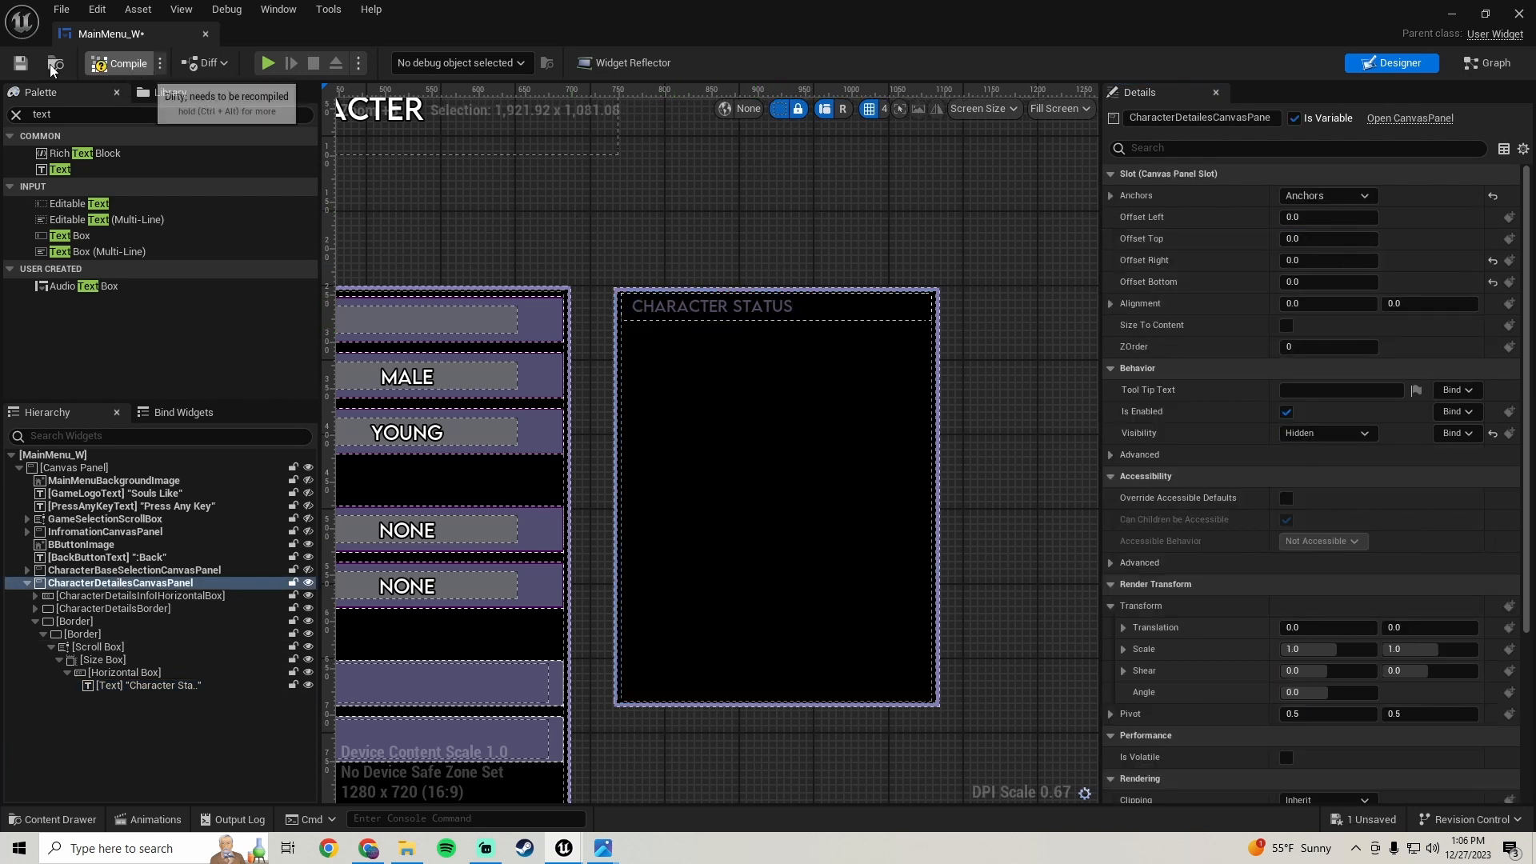
{"action": "left_click", "coordinate": [20, 64]}
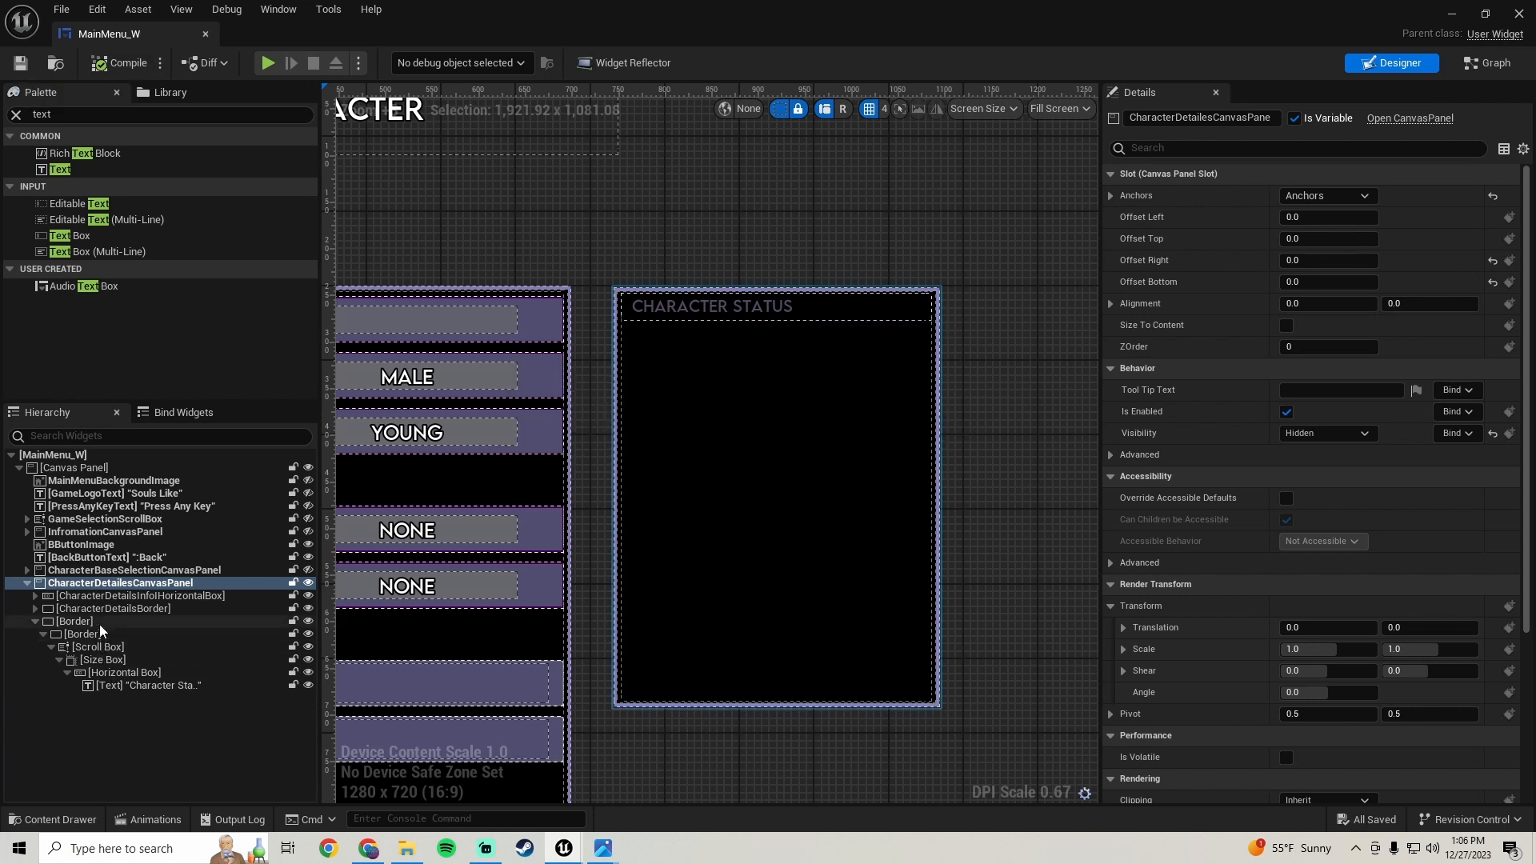
- Rename the outer border CharacterStatusBorder and the inner border CharacterStatusScrollBoxBorder
{"action": "left_click", "coordinate": [76, 622]}
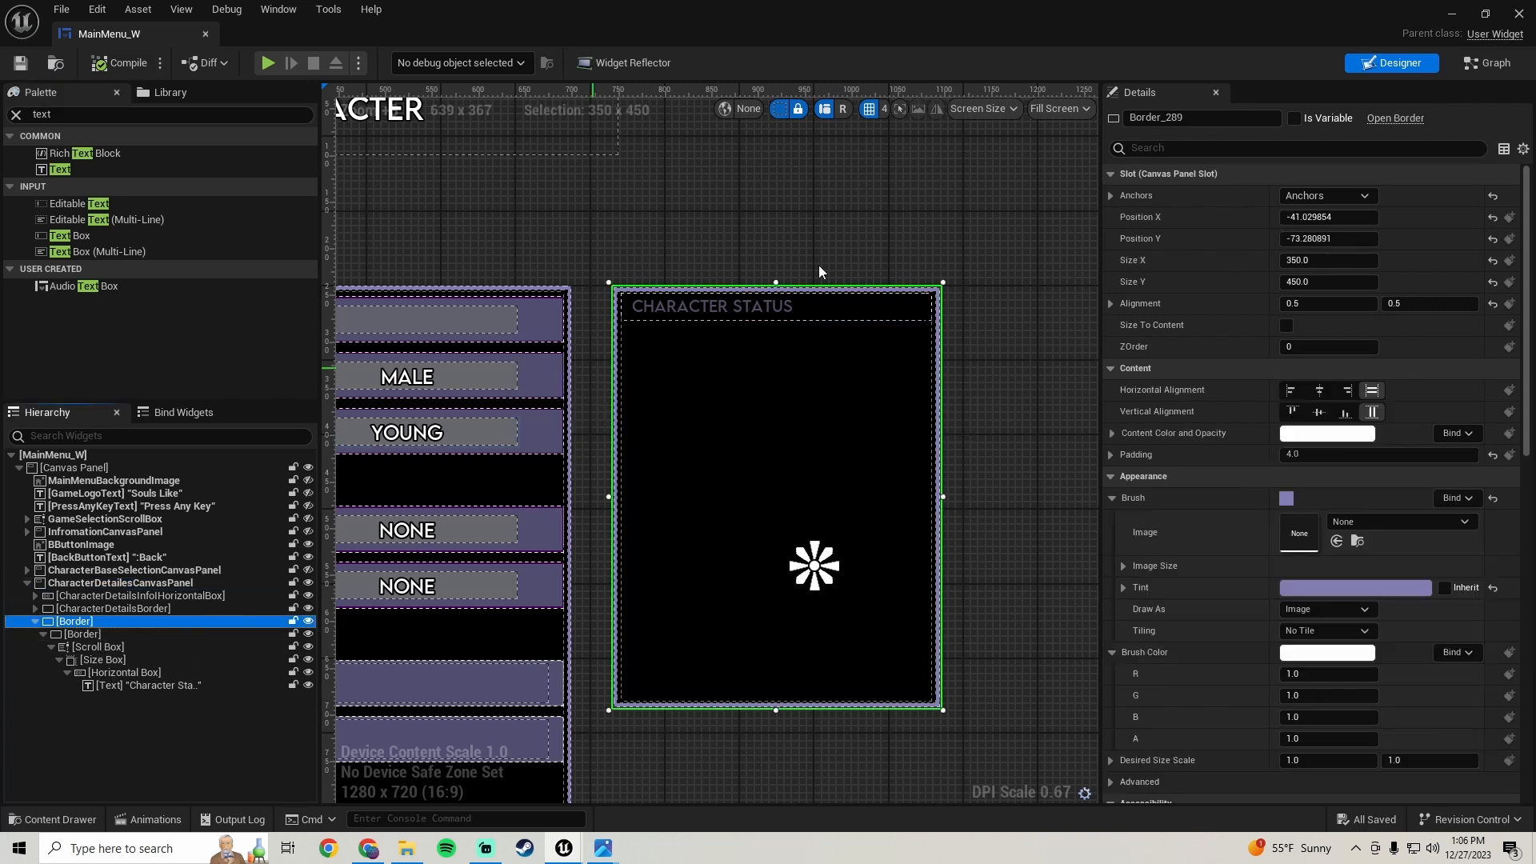
{"action": "left_click", "coordinate": [1189, 119]}
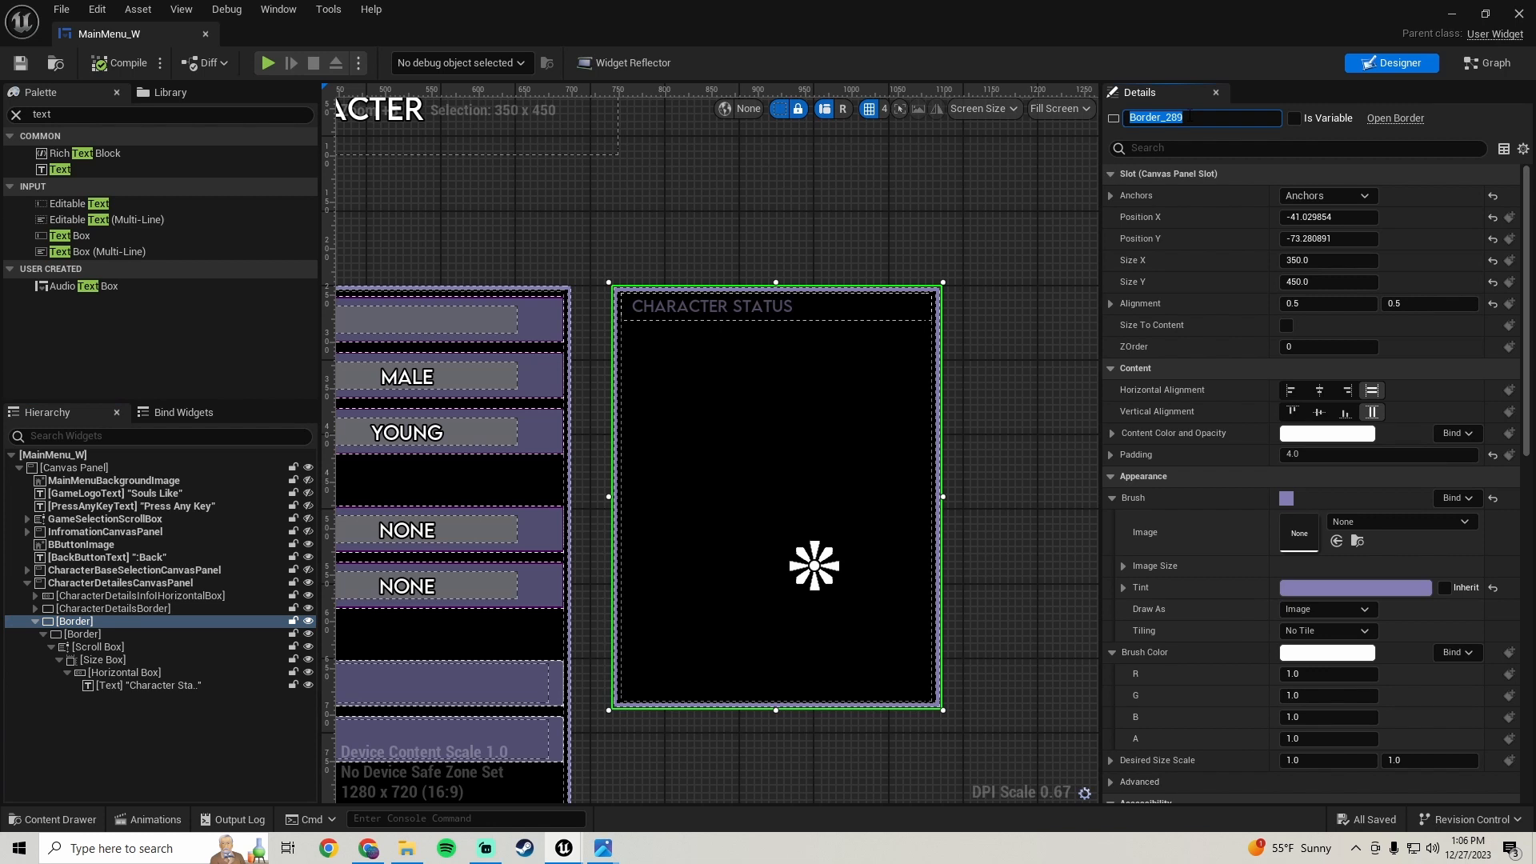
{"action": "type", "text": "CharacterStatus"}
{"action": "key", "text": "Return"}
{"action": "left_click", "coordinate": [83, 634]}
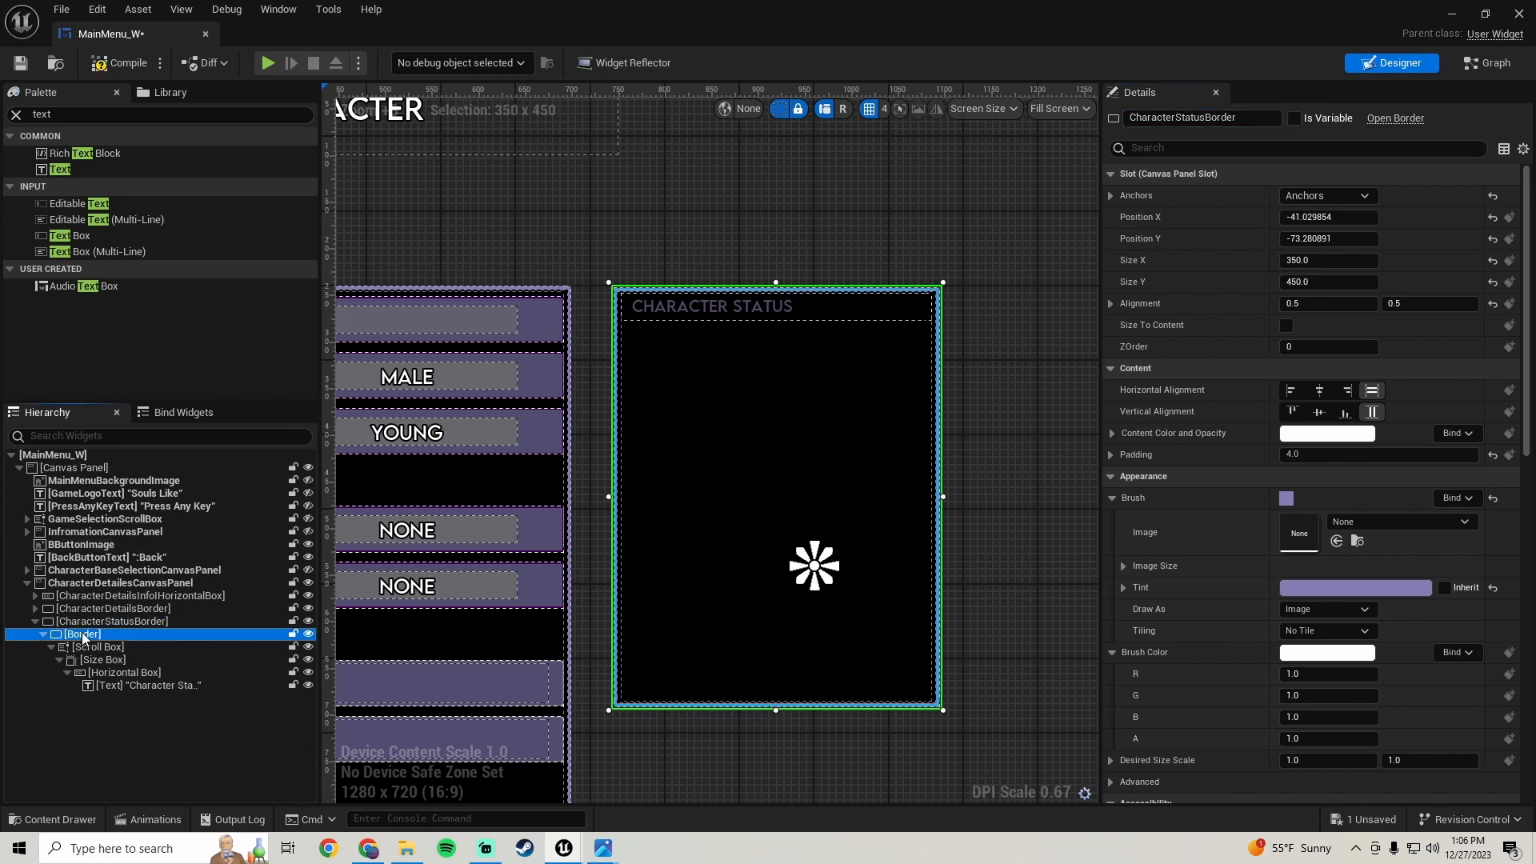
{"action": "left_click", "coordinate": [1194, 117]}
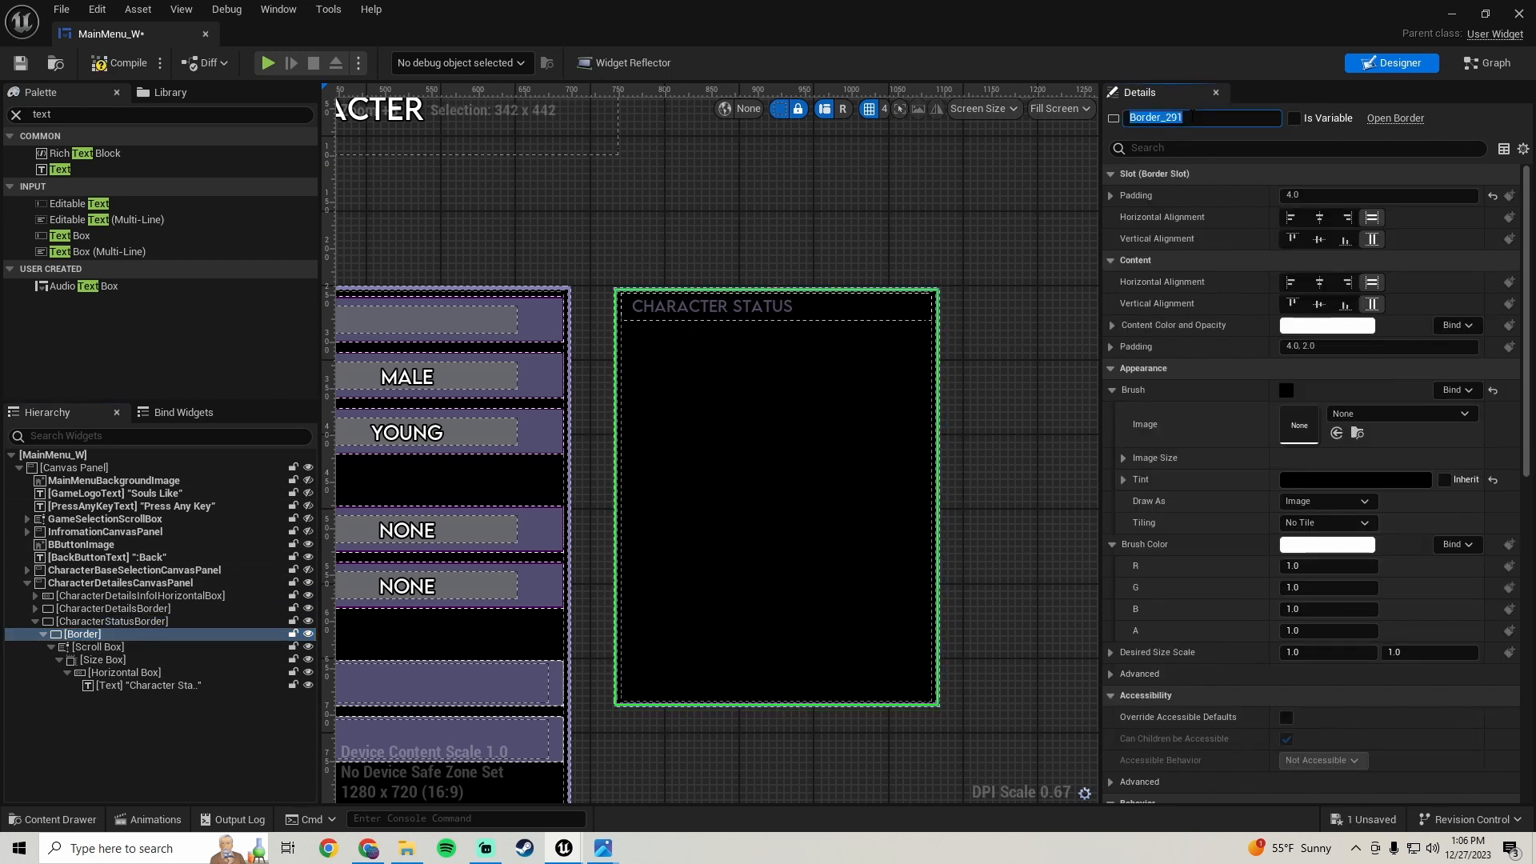
{"action": "type", "text": "Charat"}
{"action": "type", "text": "erStatusScrollBox"}
{"action": "key", "text": "Return"}
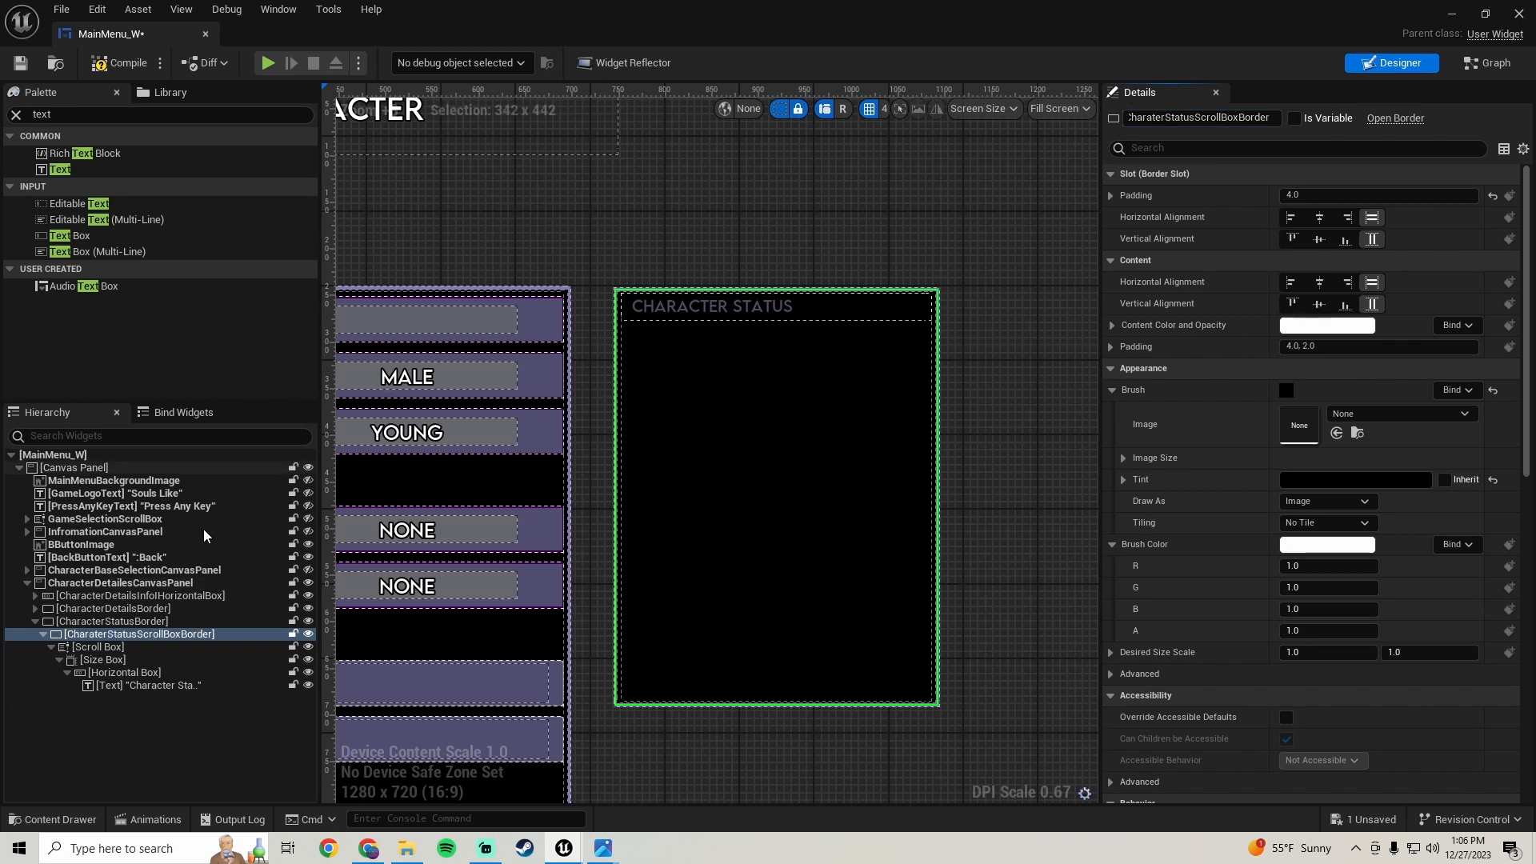
- Rename the scroll box CharacterStatusScrollBox and the size box CharacterStatusTextSizeBox
{"action": "left_click", "coordinate": [112, 650]}
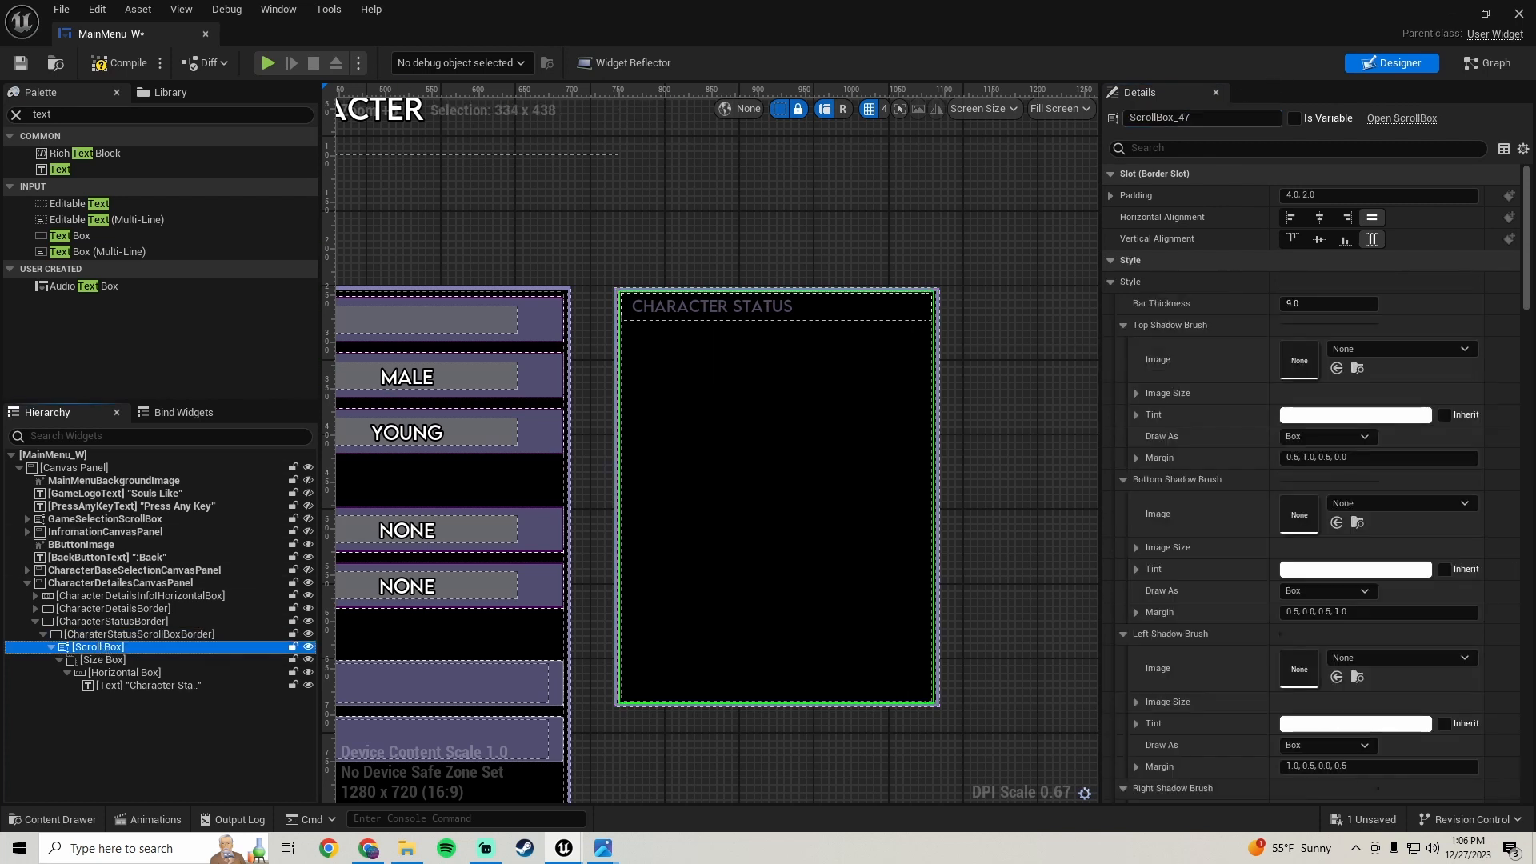
{"action": "left_click", "coordinate": [1191, 119]}
{"action": "type", "text": "CharacterSt"}
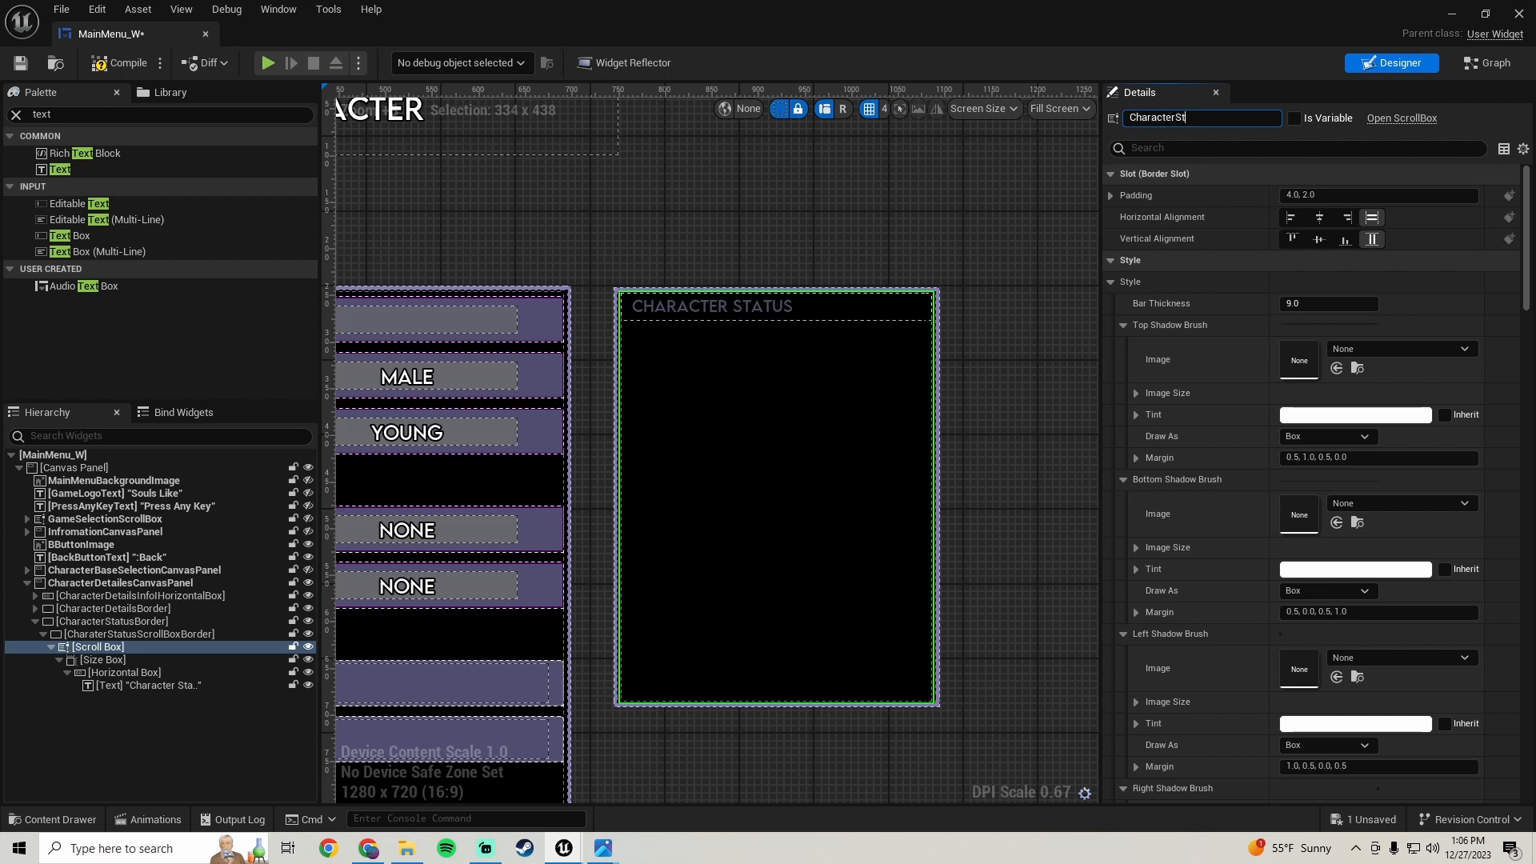
{"action": "type", "text": "atusScrollBox"}
{"action": "key", "text": "Return"}
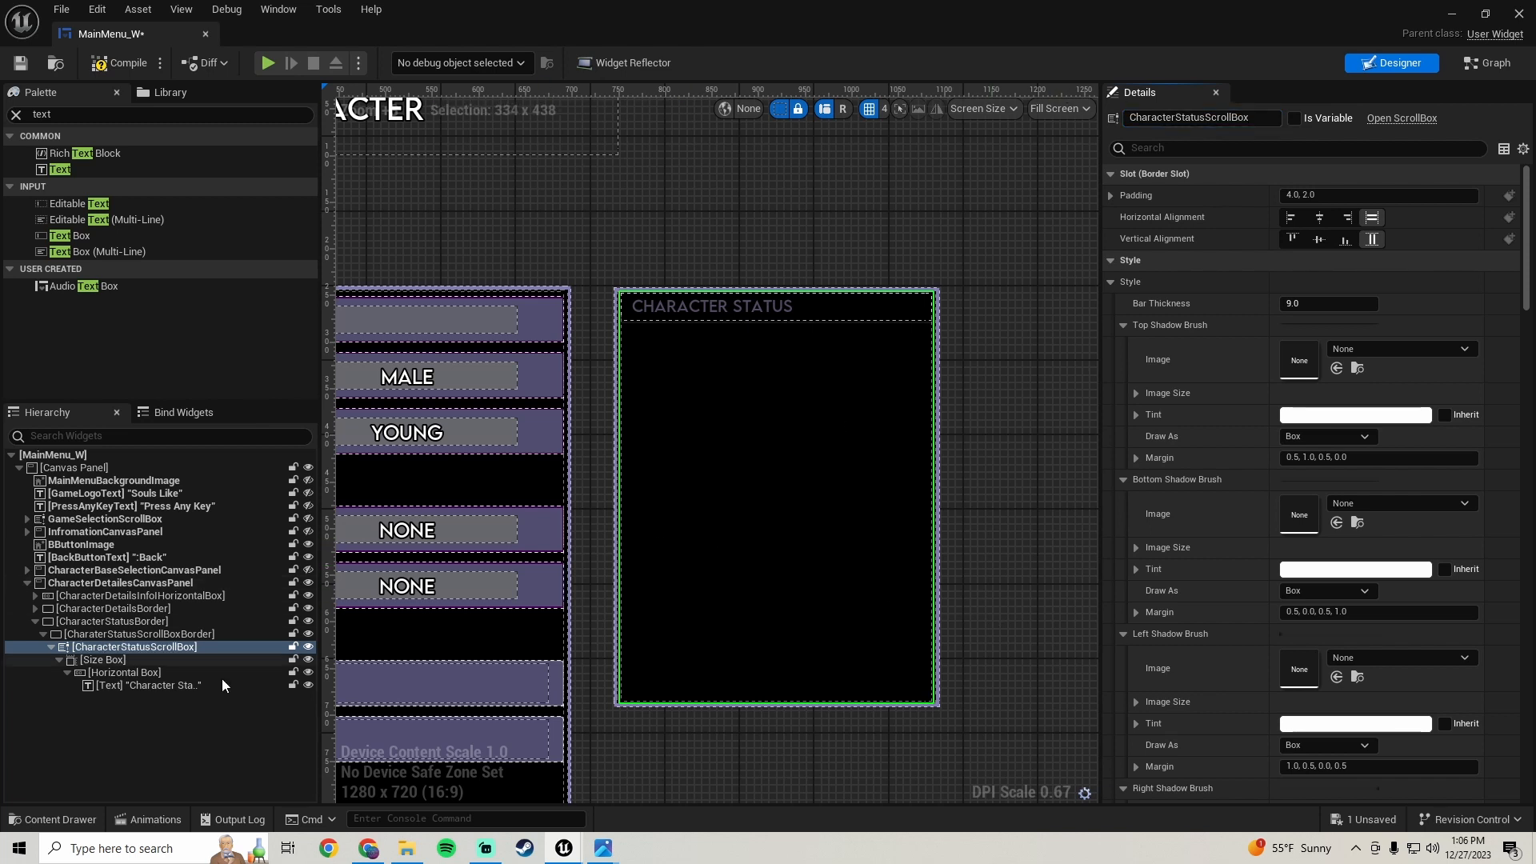
{"action": "left_click", "coordinate": [112, 659]}
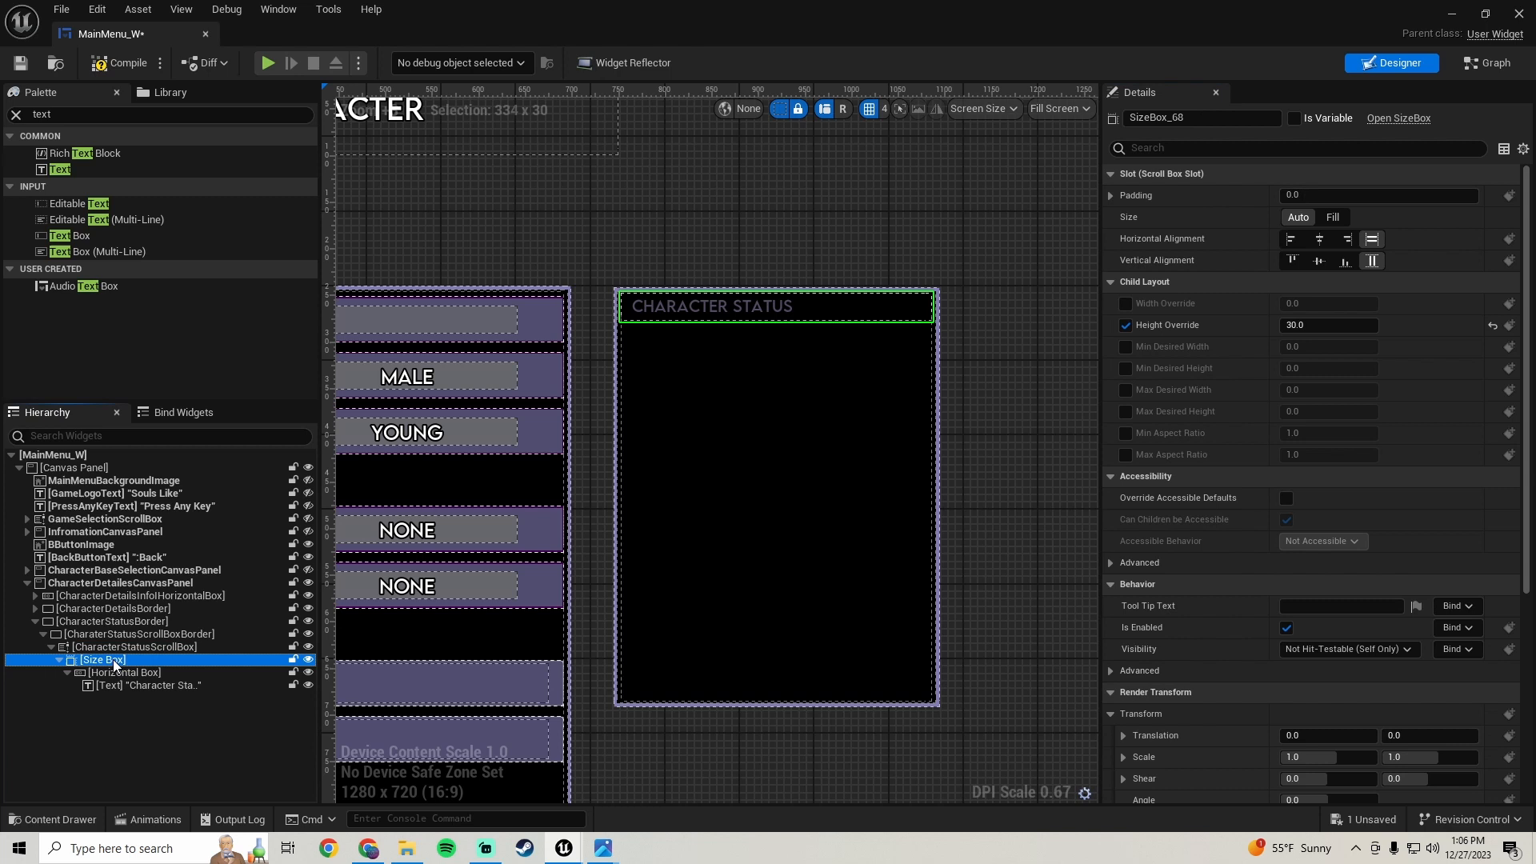
{"action": "left_click", "coordinate": [1204, 120]}
{"action": "type", "text": "CharacterStatusText"}
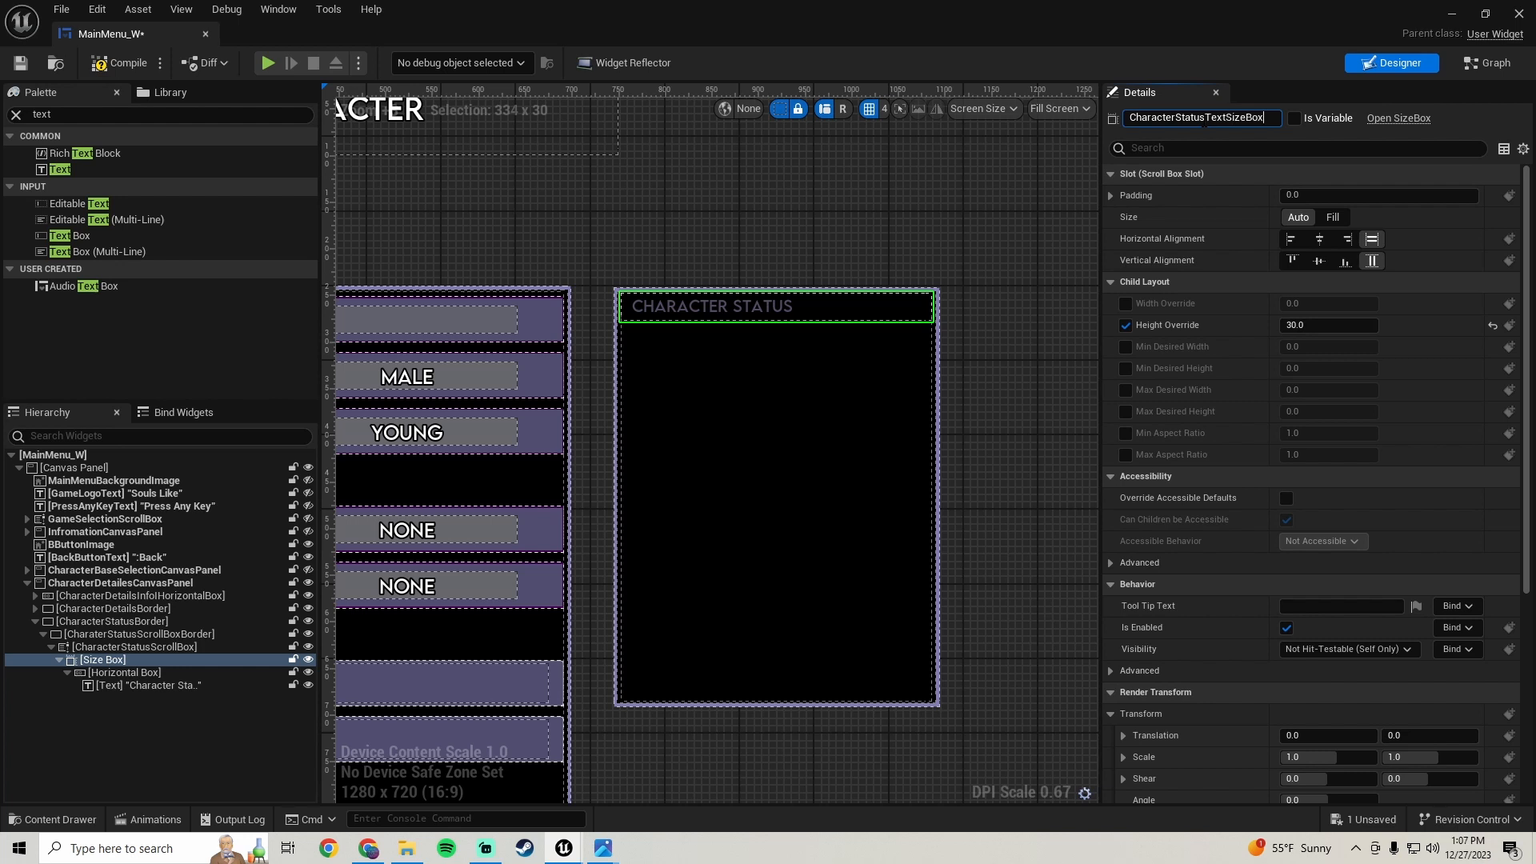
{"action": "key", "text": "Return"}
- Rename the horizontal box inside the size box CharacterTextHorizontalBox
{"action": "left_click", "coordinate": [114, 672]}
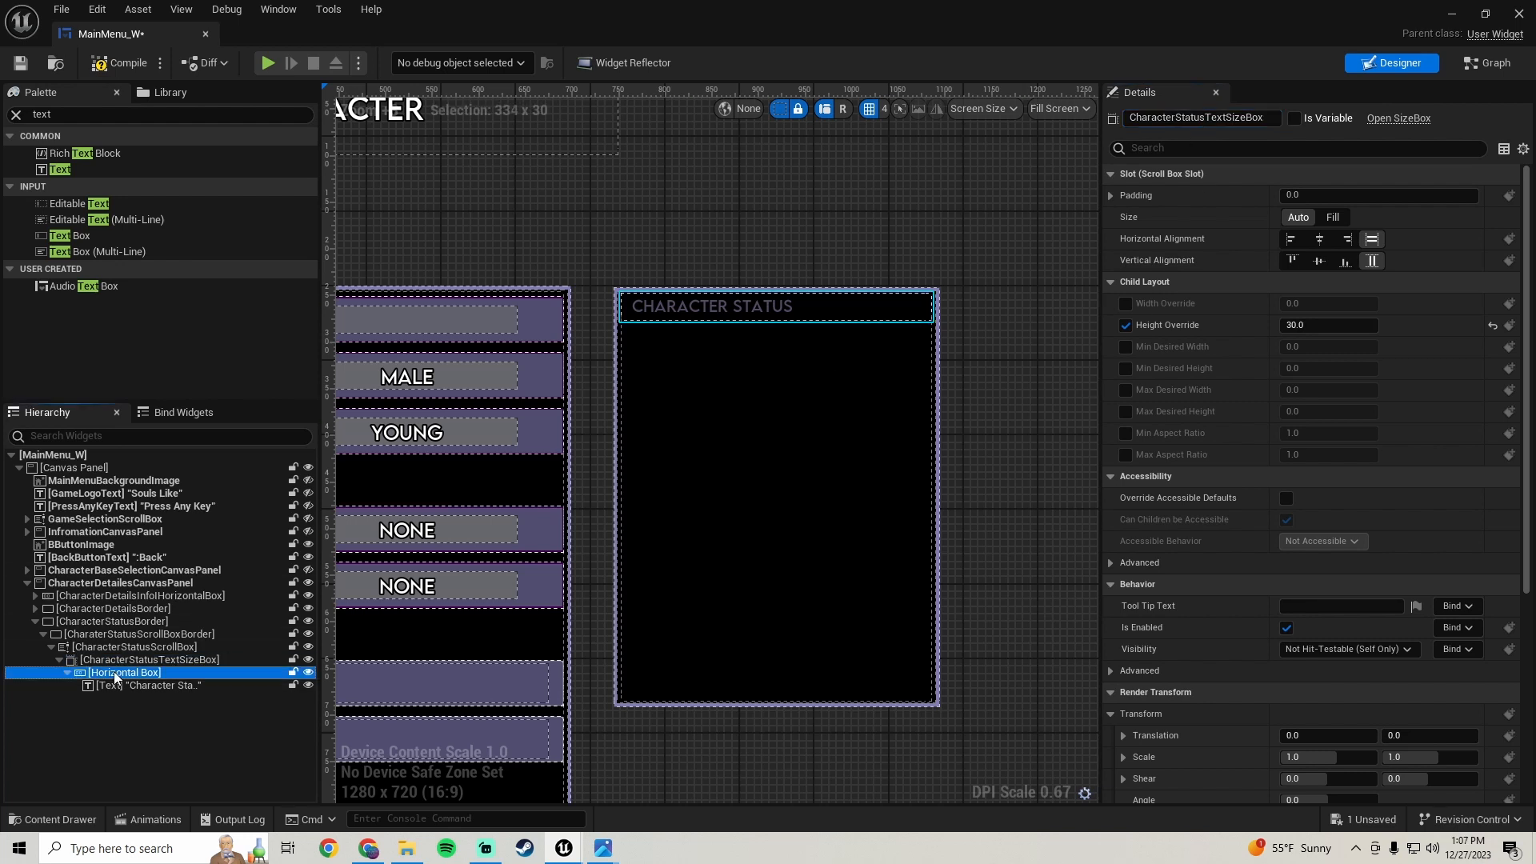
{"action": "left_click", "coordinate": [1190, 117]}
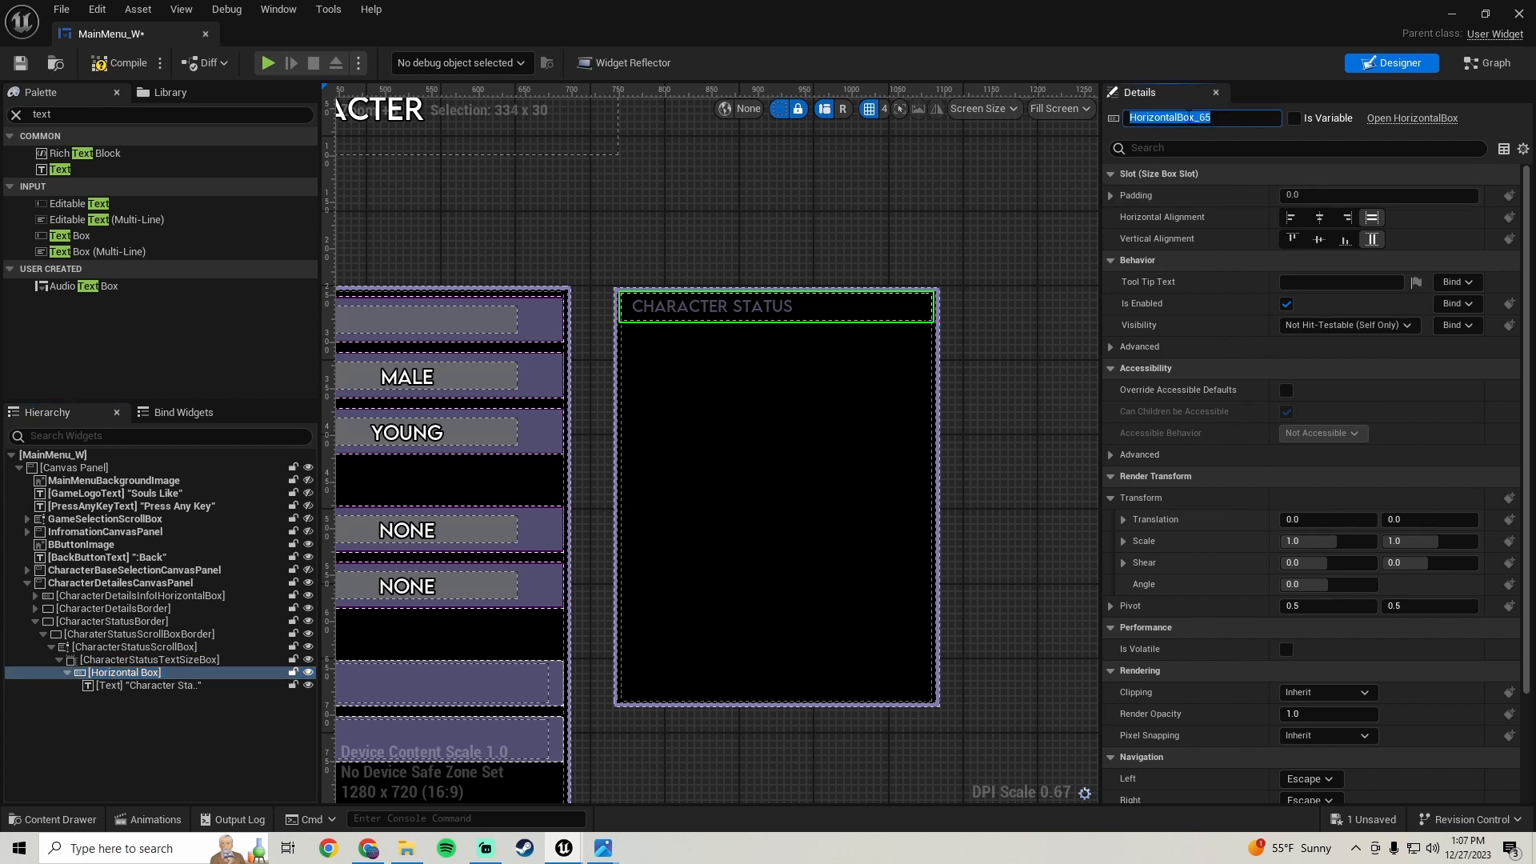
{"action": "type", "text": "CharacterText"}
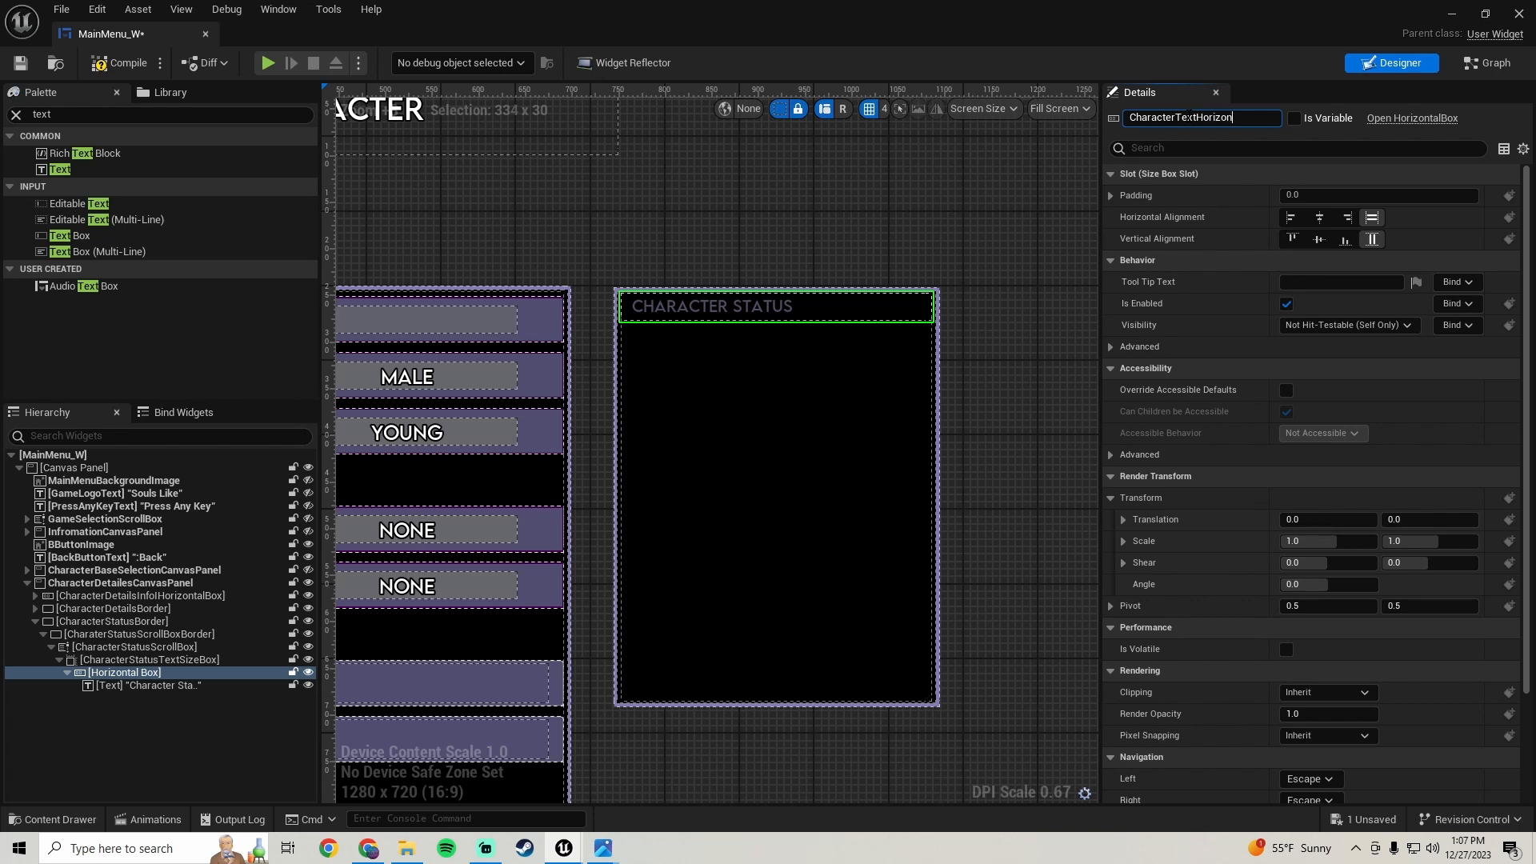
{"action": "key", "text": "Return"}
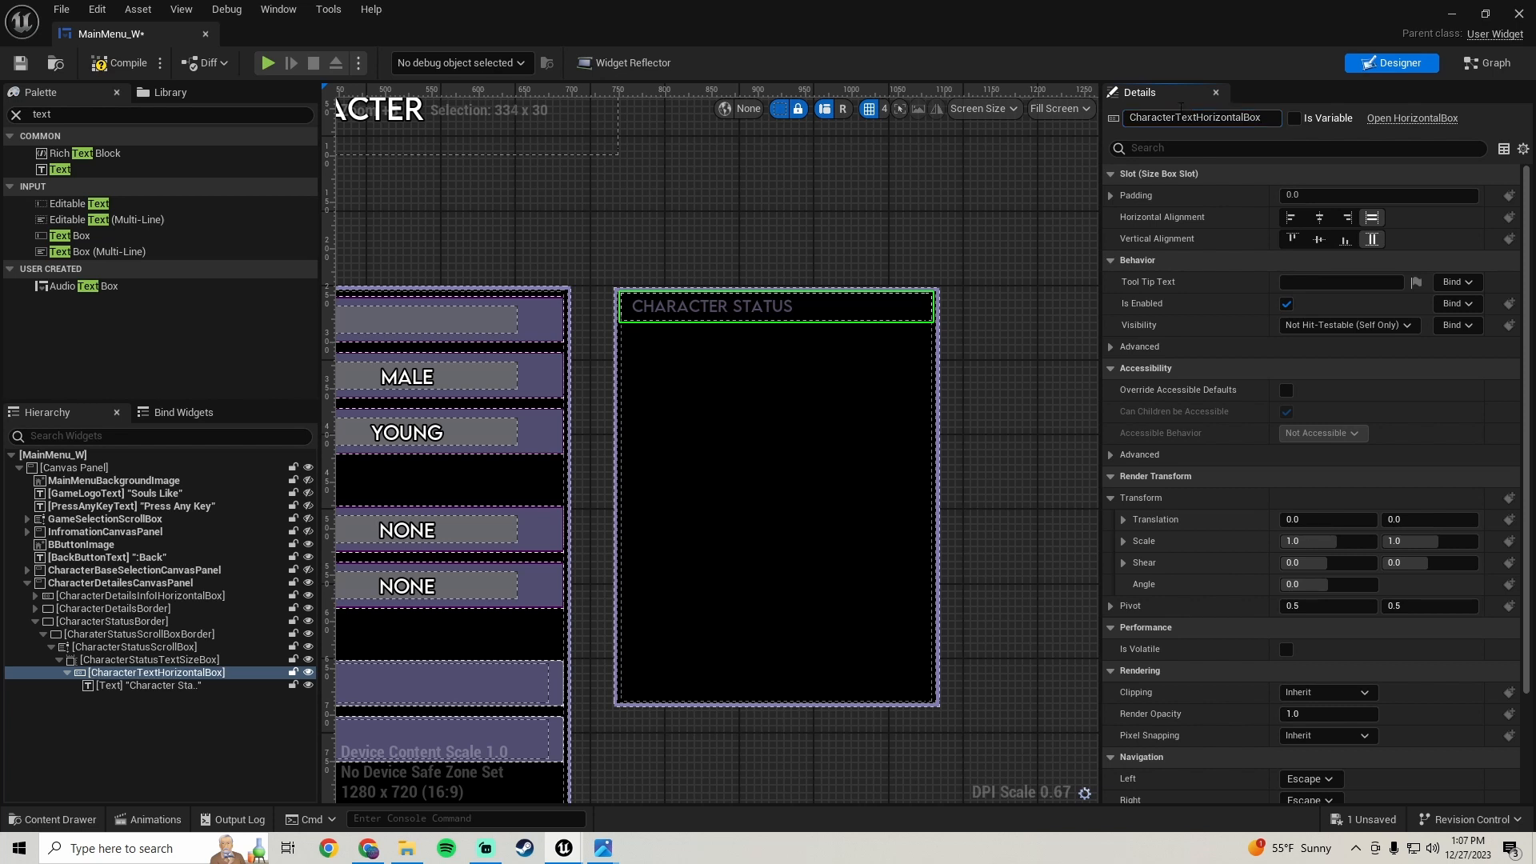
- Rename the text widget CharacterStatusText and save the blueprint
{"action": "left_click", "coordinate": [153, 687]}
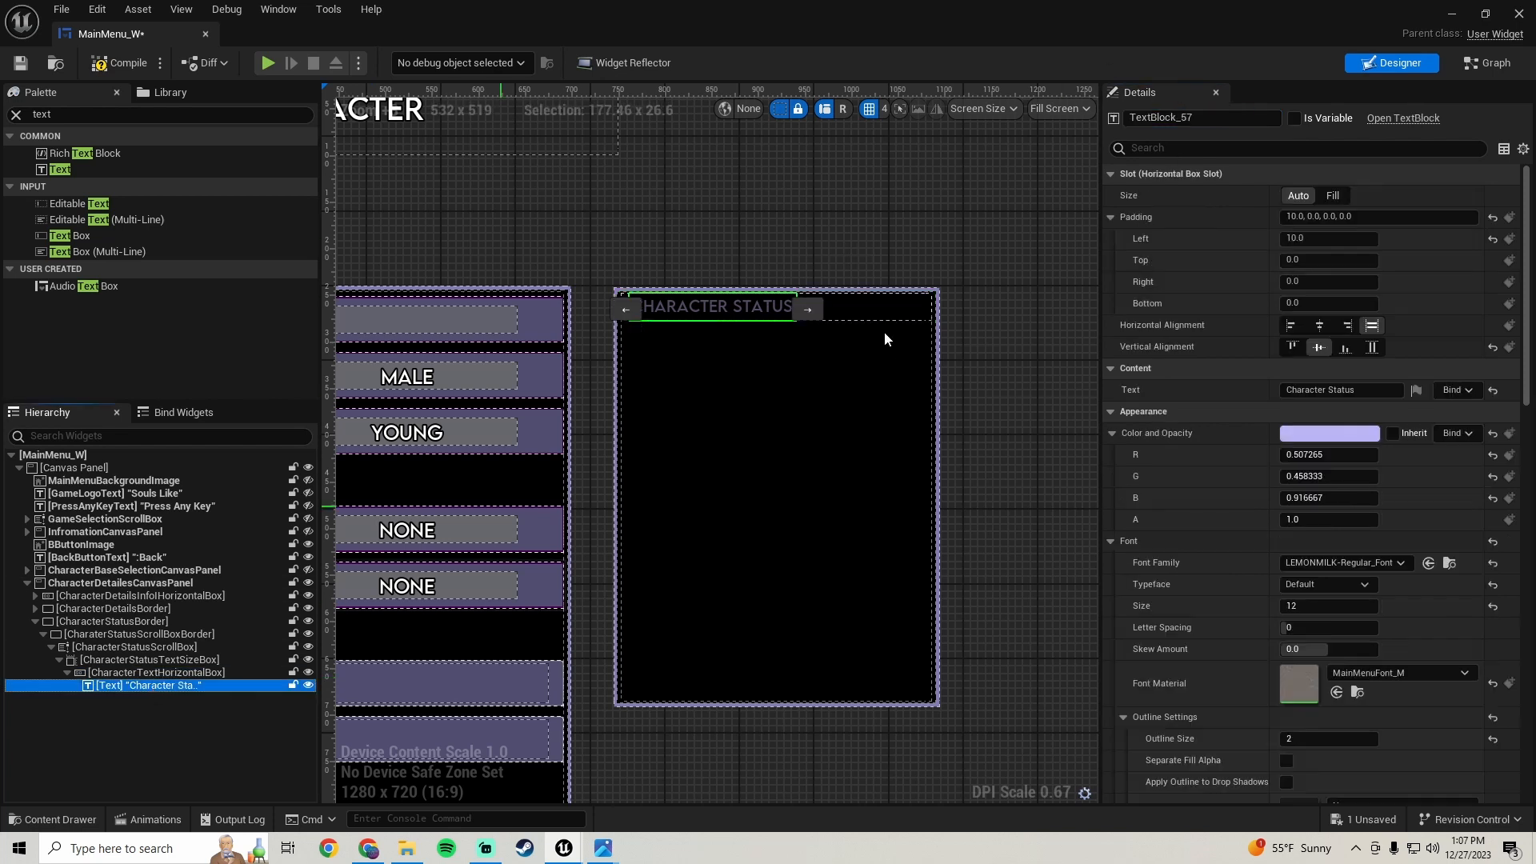
{"action": "left_click", "coordinate": [1201, 117]}
{"action": "type", "text": "CharacterStatus"}
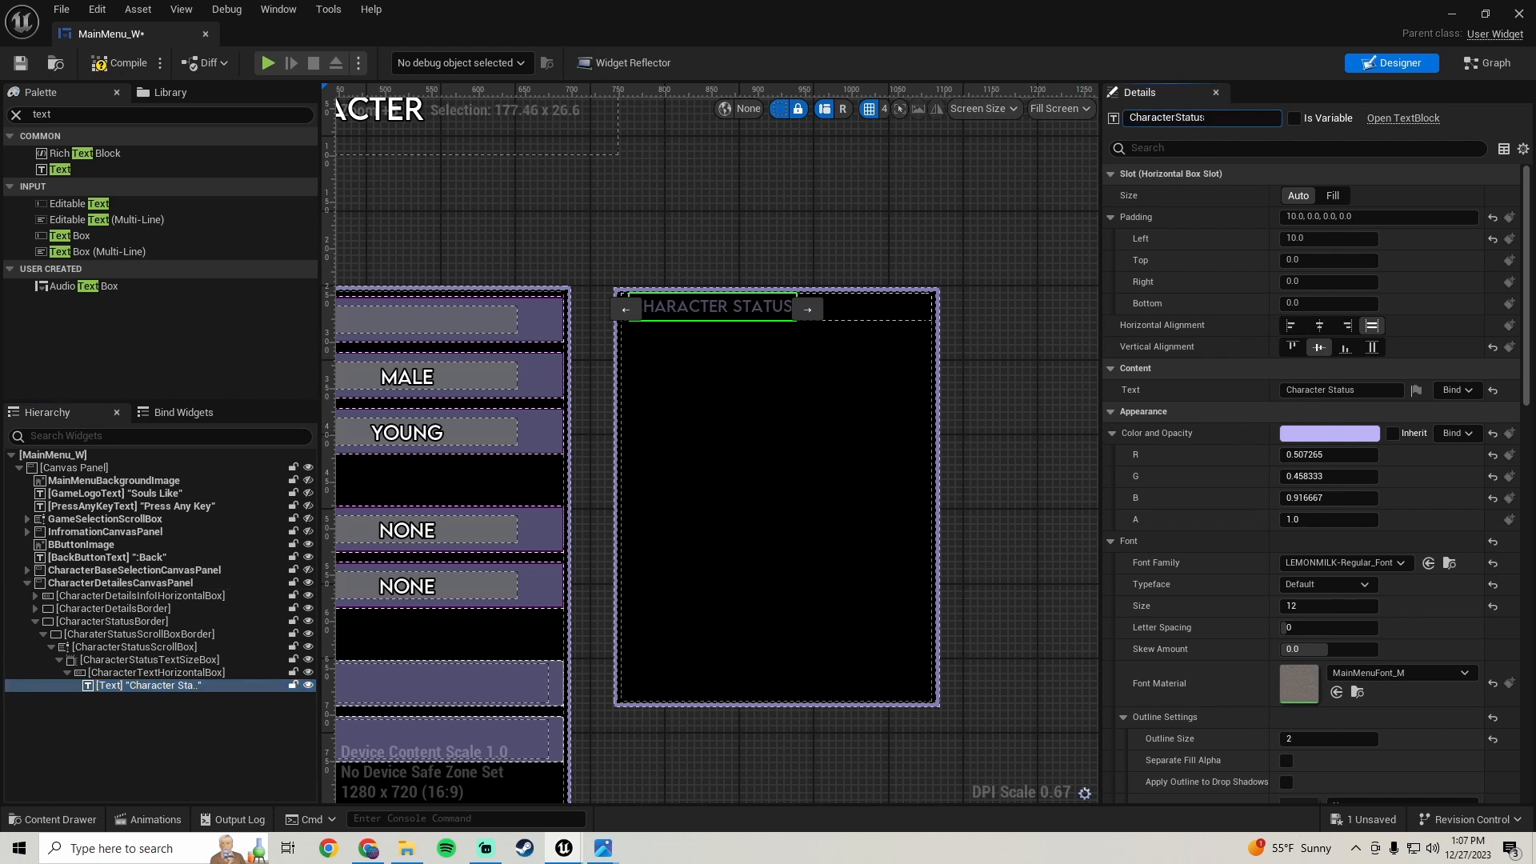
{"action": "type", "text": "Text"}
{"action": "key", "text": "Return"}
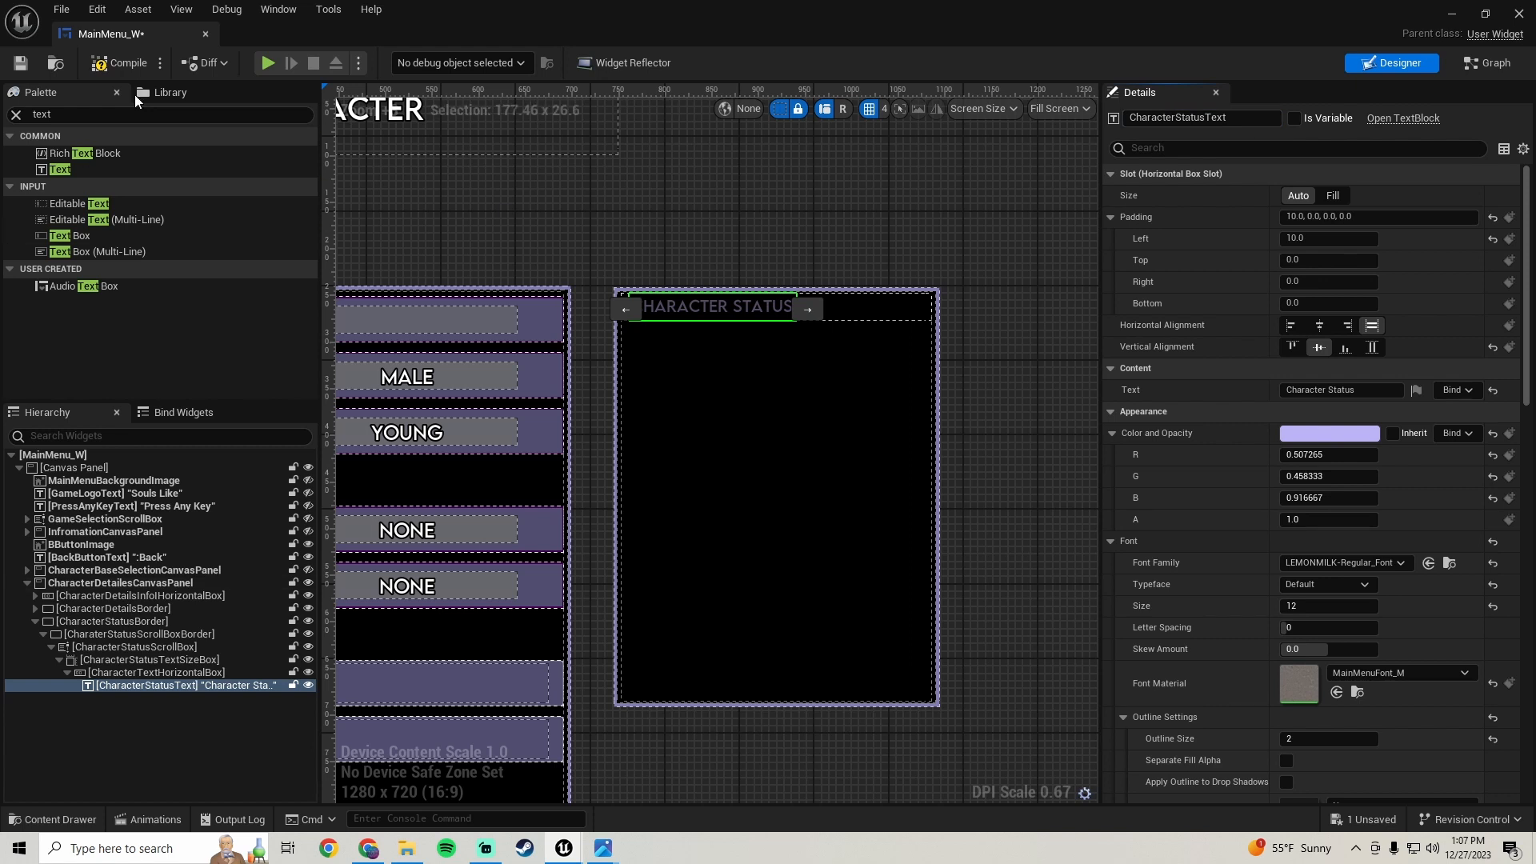
{"action": "left_click", "coordinate": [118, 63]}
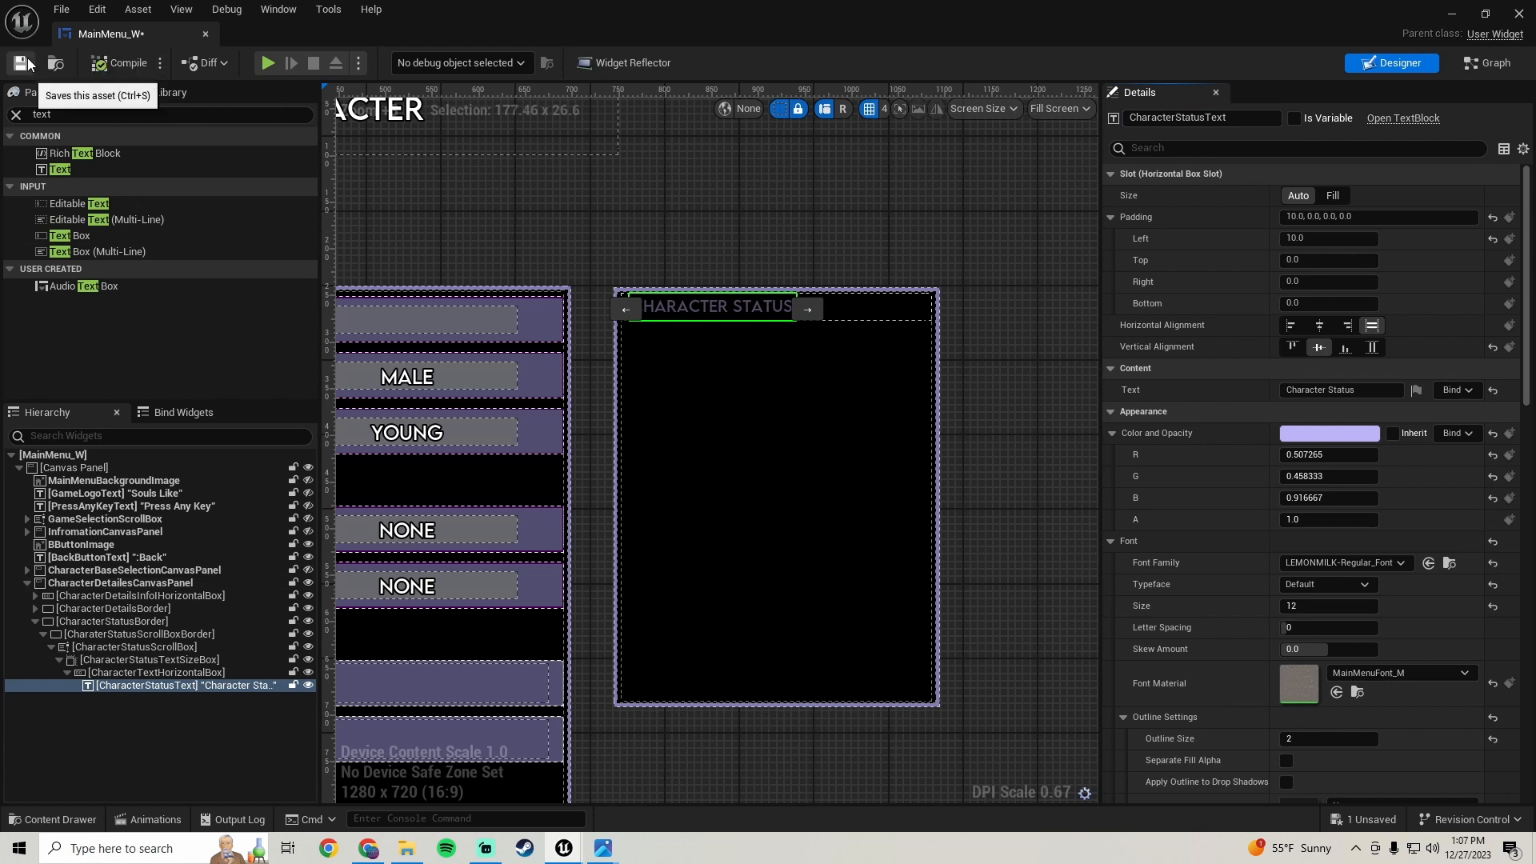
{"action": "left_click", "coordinate": [20, 62]}
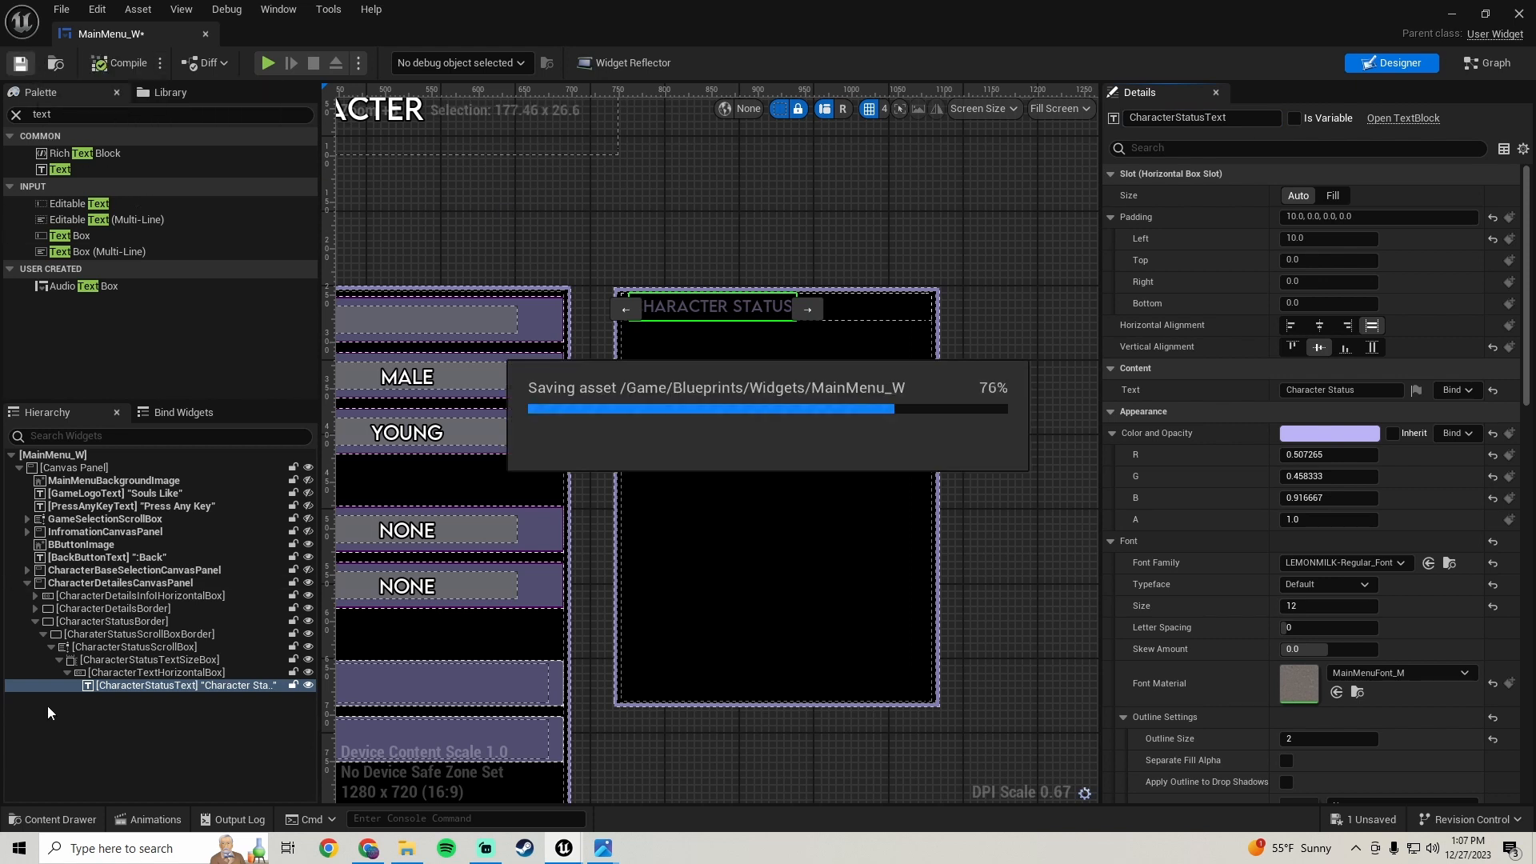
- Duplicate CharacterStatusTextSizeBox together with its horizontal box and text
{"action": "left_click", "coordinate": [115, 661]}
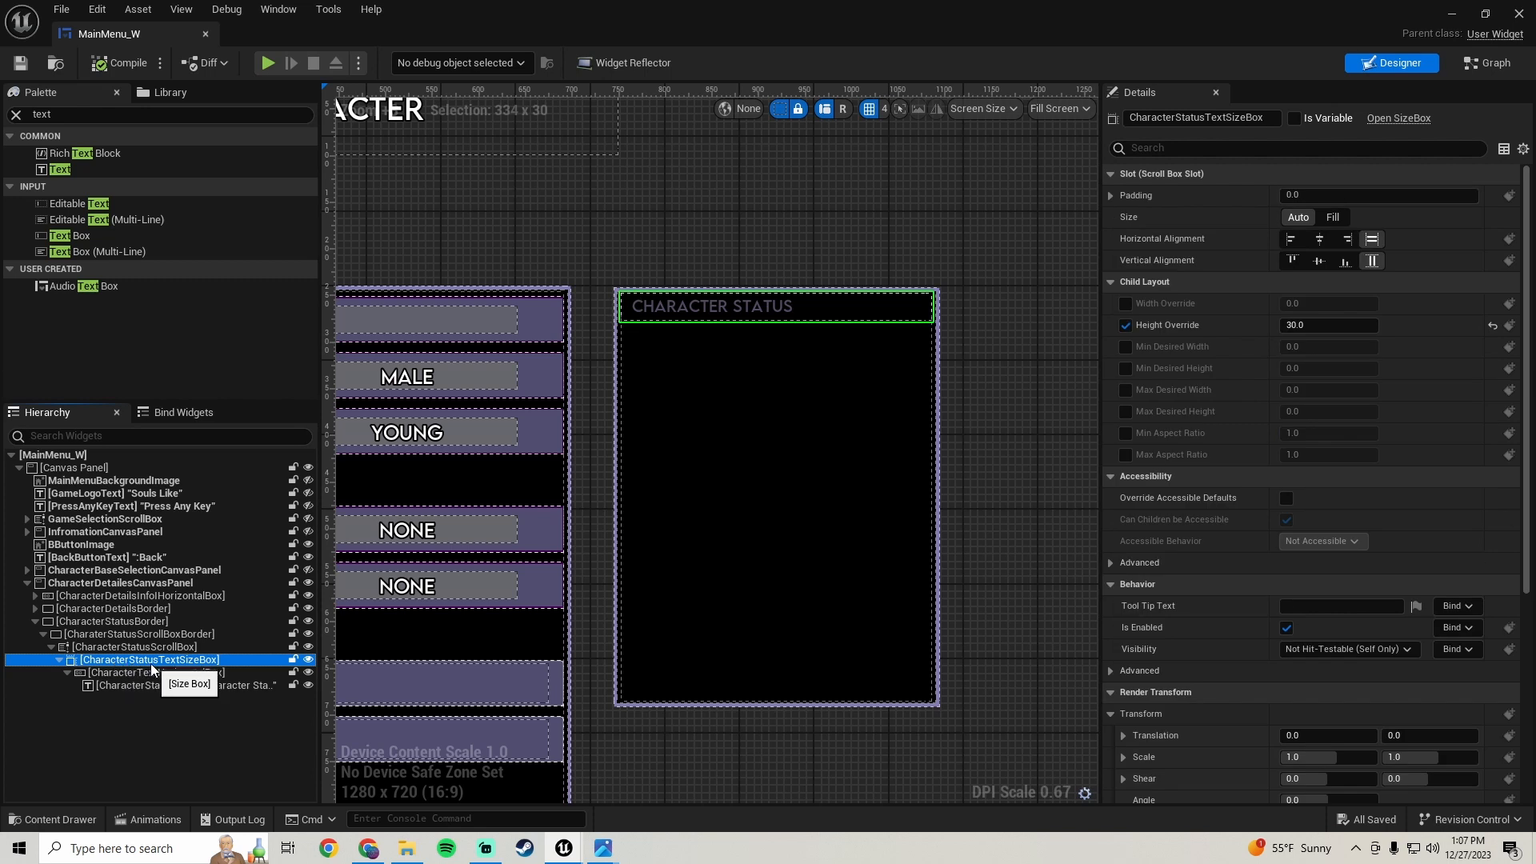
{"action": "right_click", "coordinate": [152, 667]}
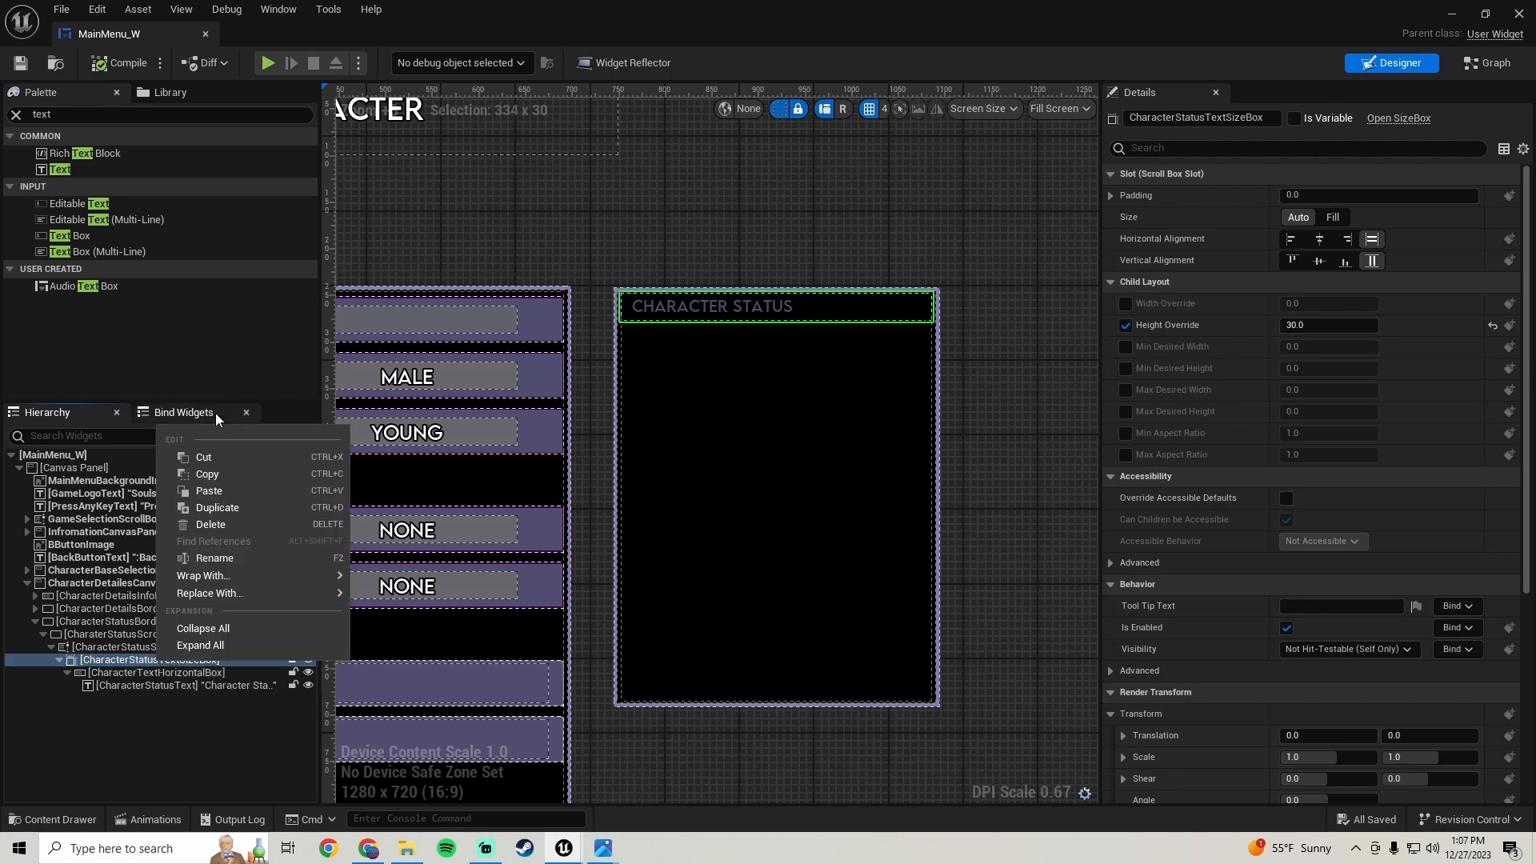
{"action": "left_click", "coordinate": [229, 505]}
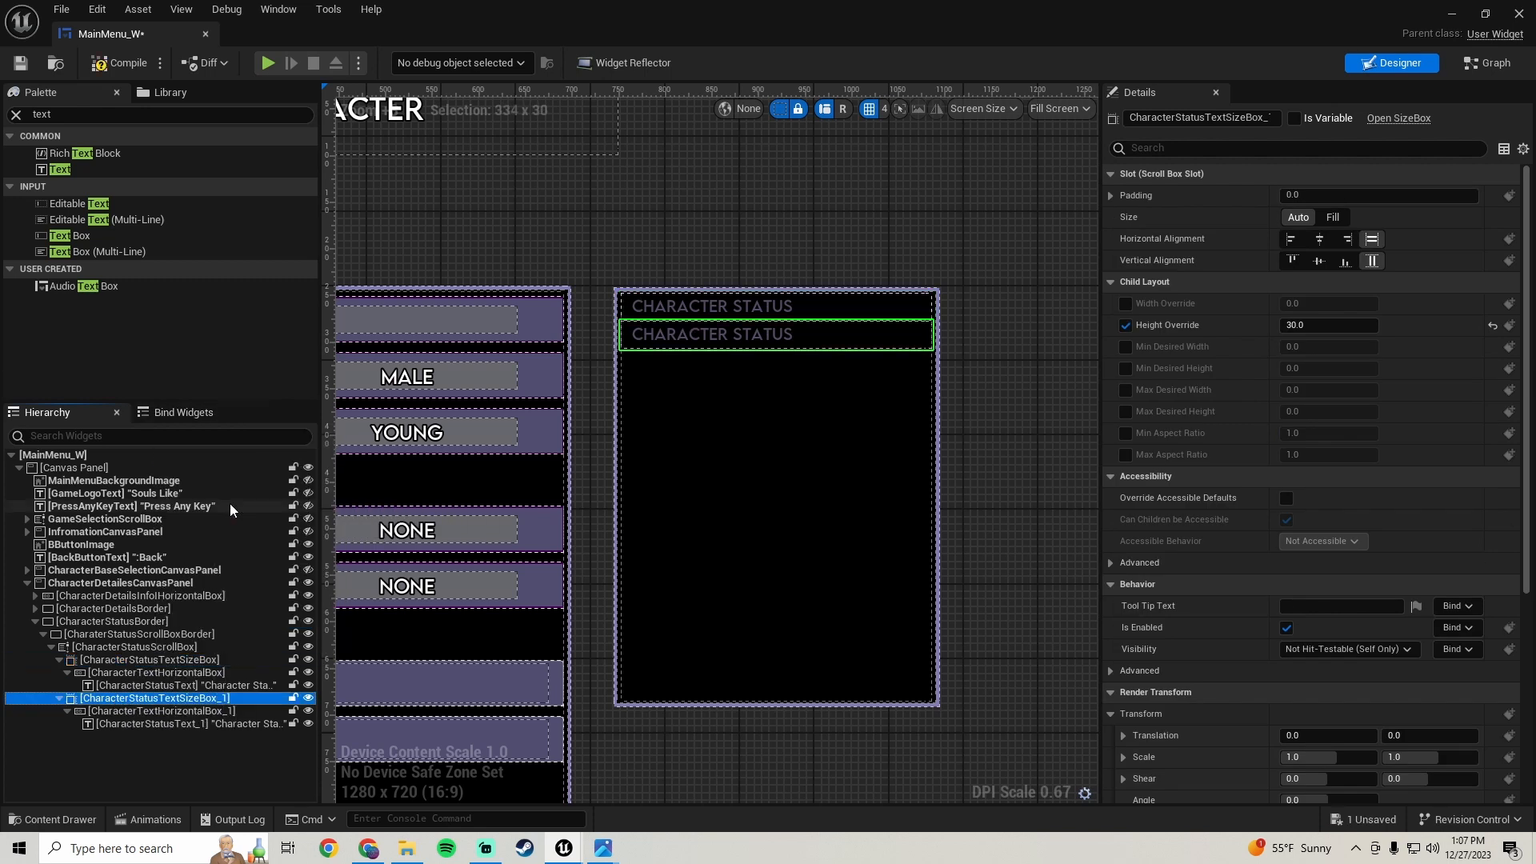
{"action": "scroll", "coordinate": [681, 288], "scroll_direction": "up", "scroll_amount": 6}
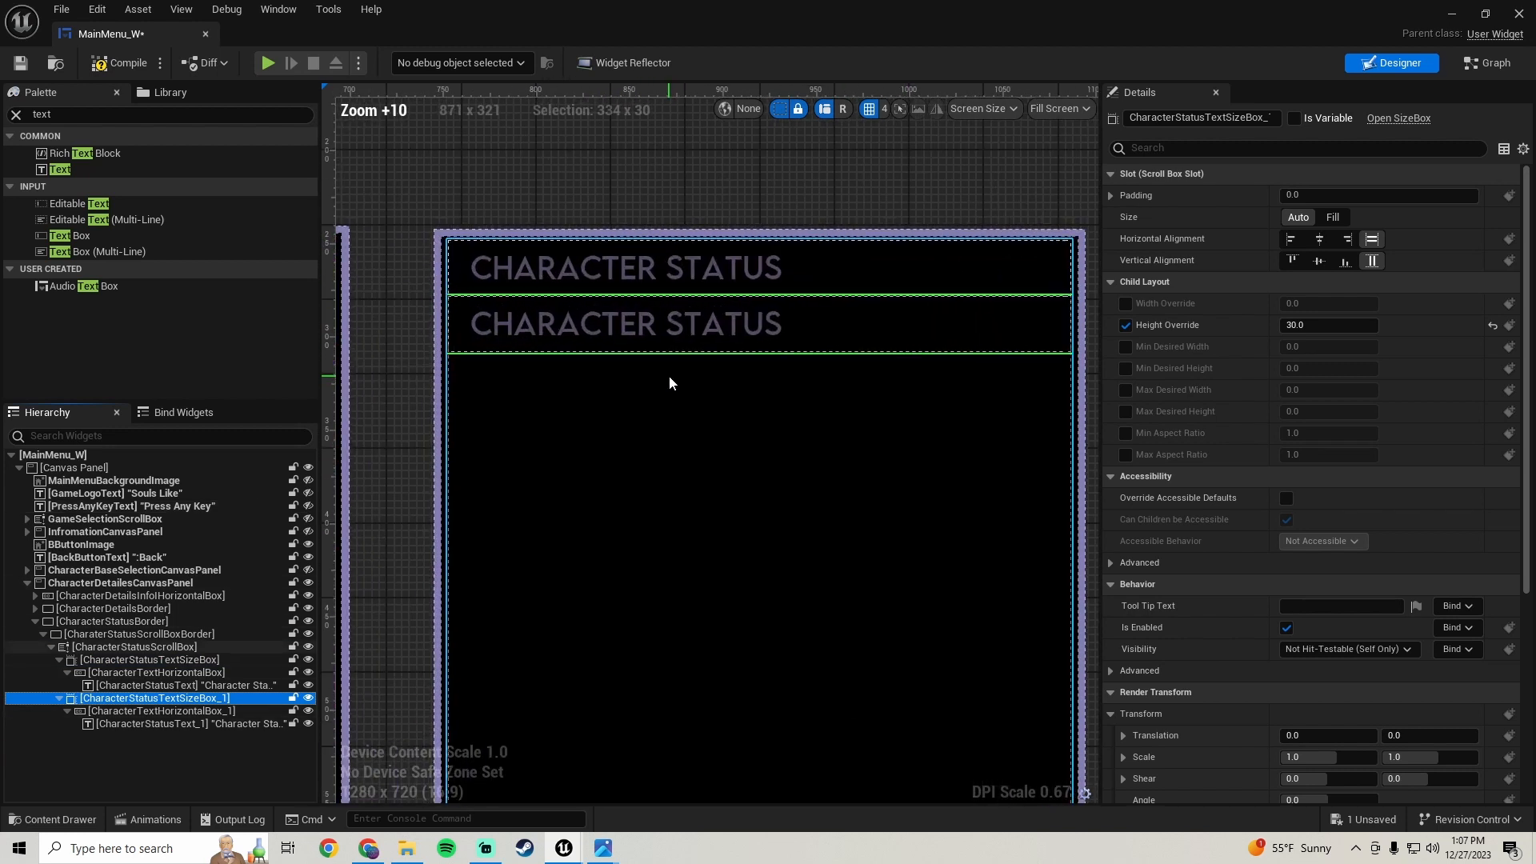
{"action": "scroll", "coordinate": [669, 376], "scroll_direction": "down", "scroll_amount": 5}
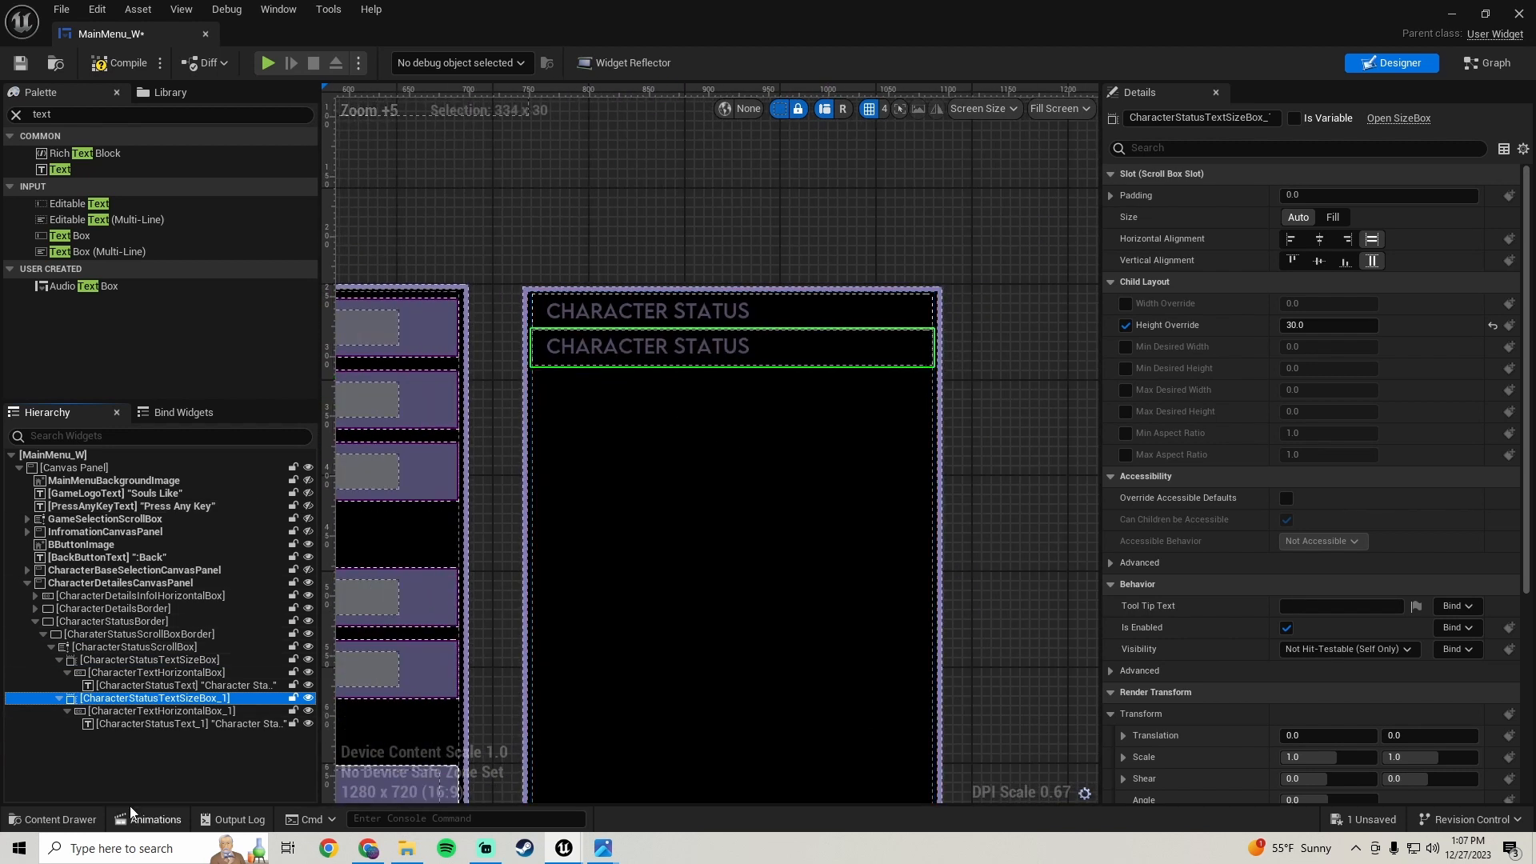
- Set the original CharacterStatusTextSizeBox's top and bottom padding to 5
{"action": "left_click", "coordinate": [134, 659]}
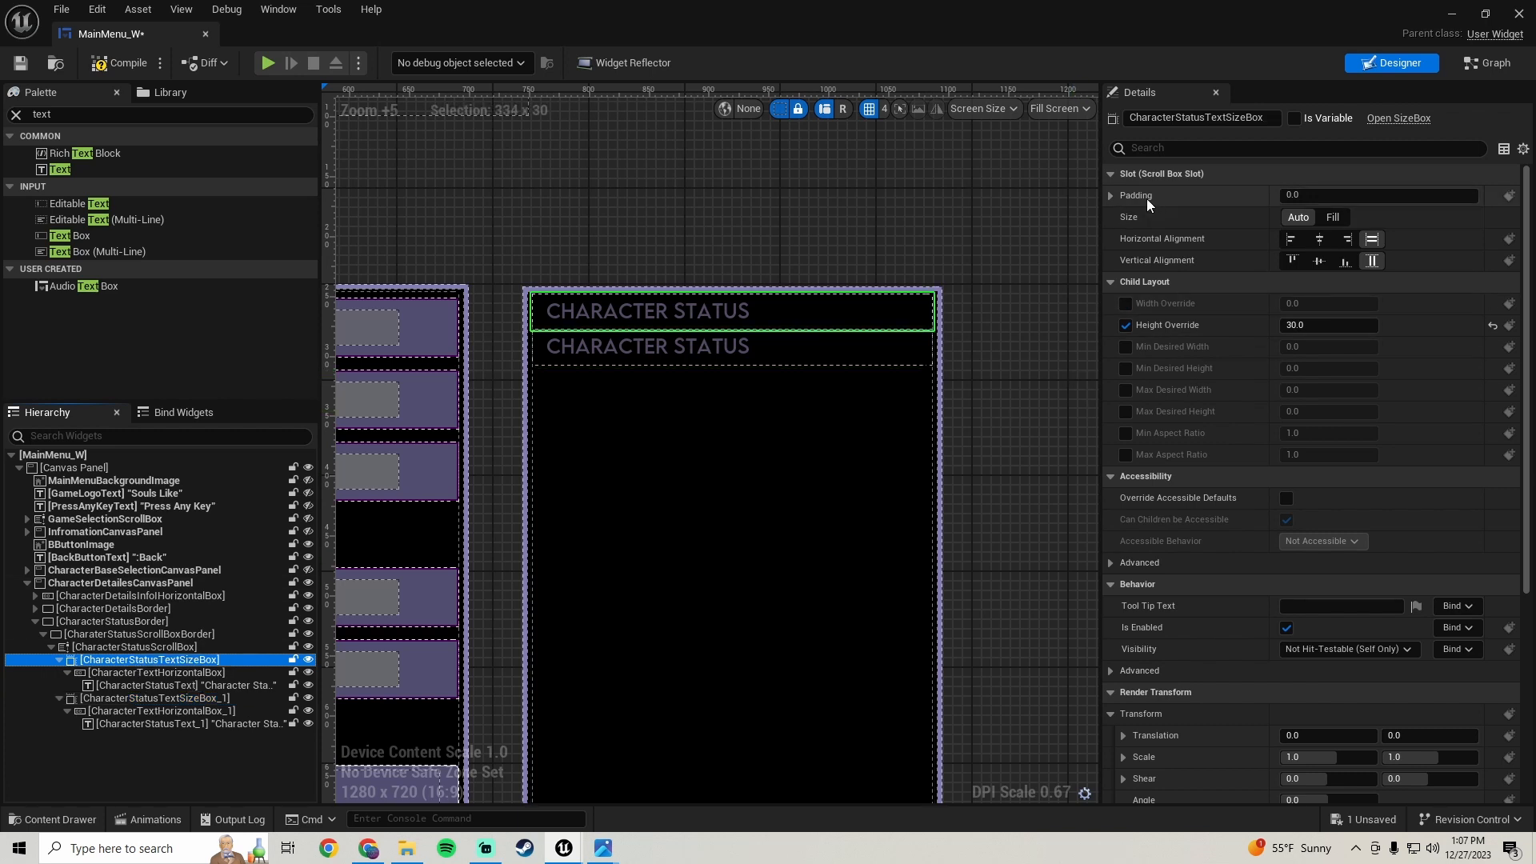
{"action": "left_click", "coordinate": [1112, 195]}
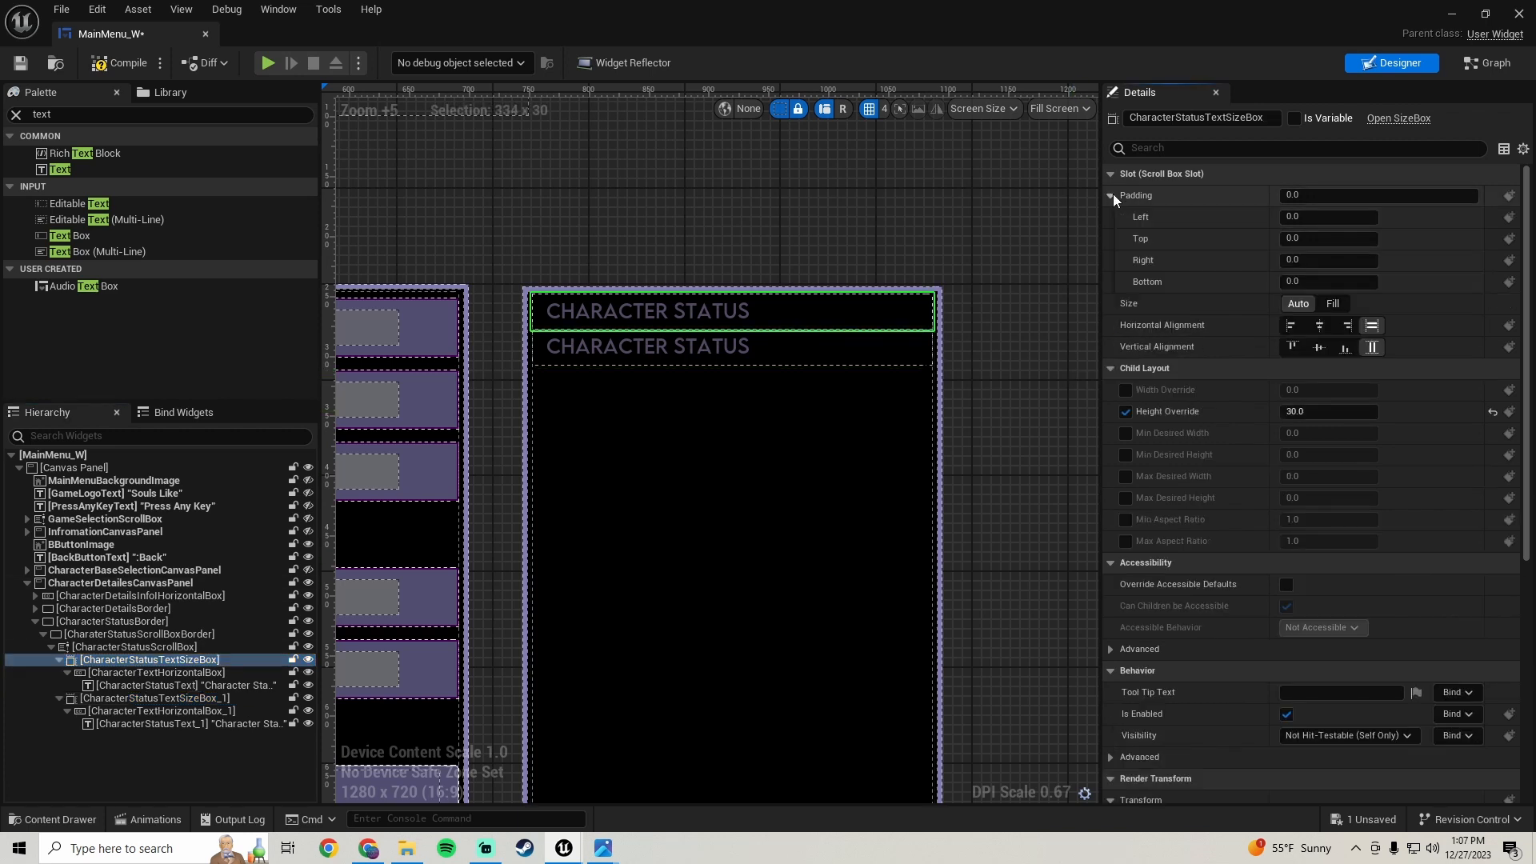
{"action": "left_click", "coordinate": [1316, 238]}
{"action": "type", "text": "2"}
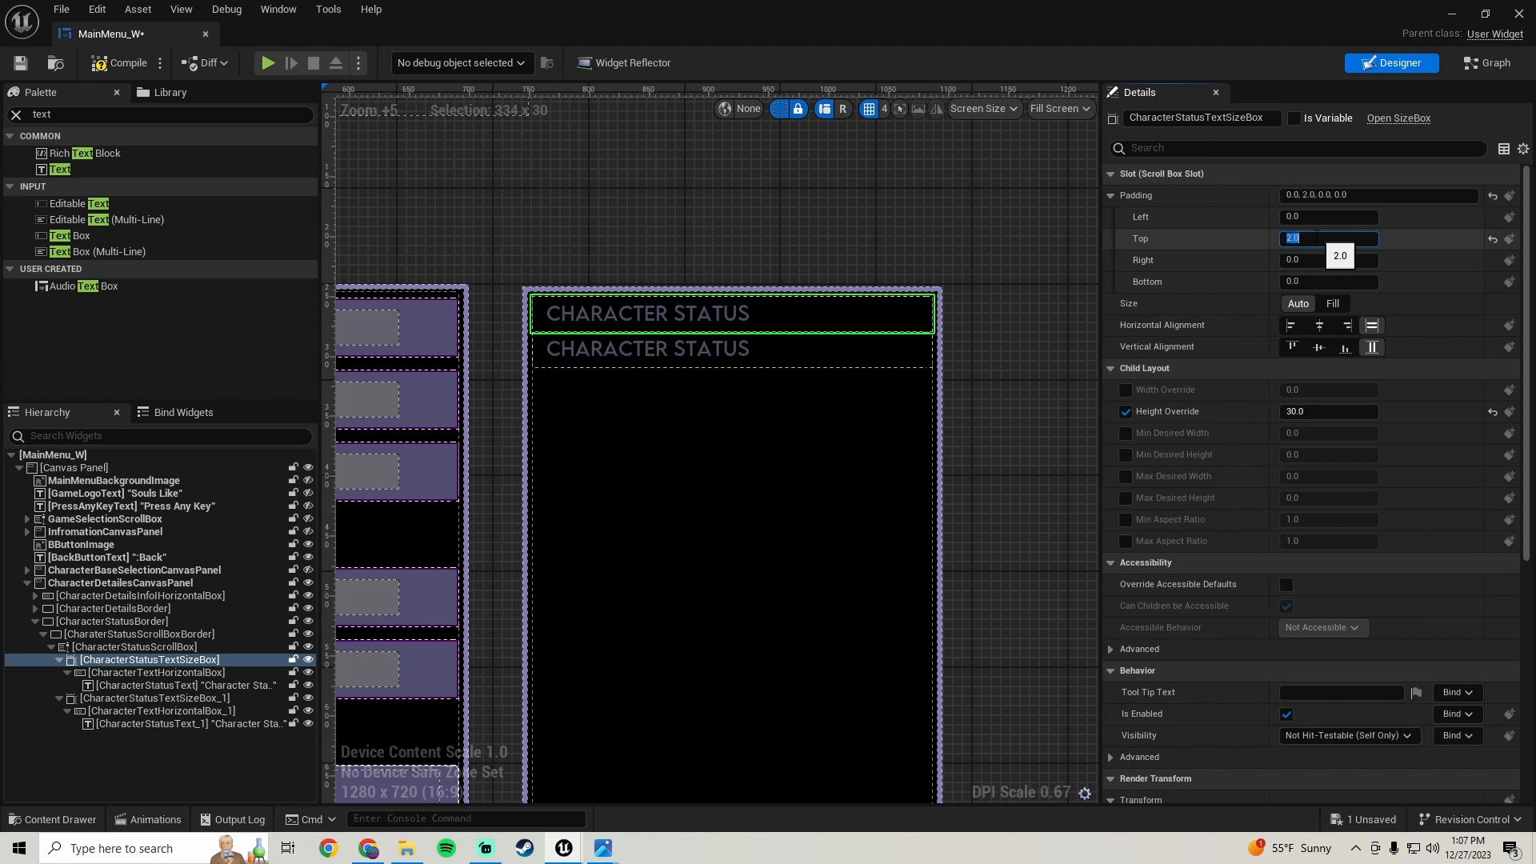
{"action": "key", "text": "Return"}
{"action": "left_click", "coordinate": [1317, 281]}
{"action": "type", "text": "2"}
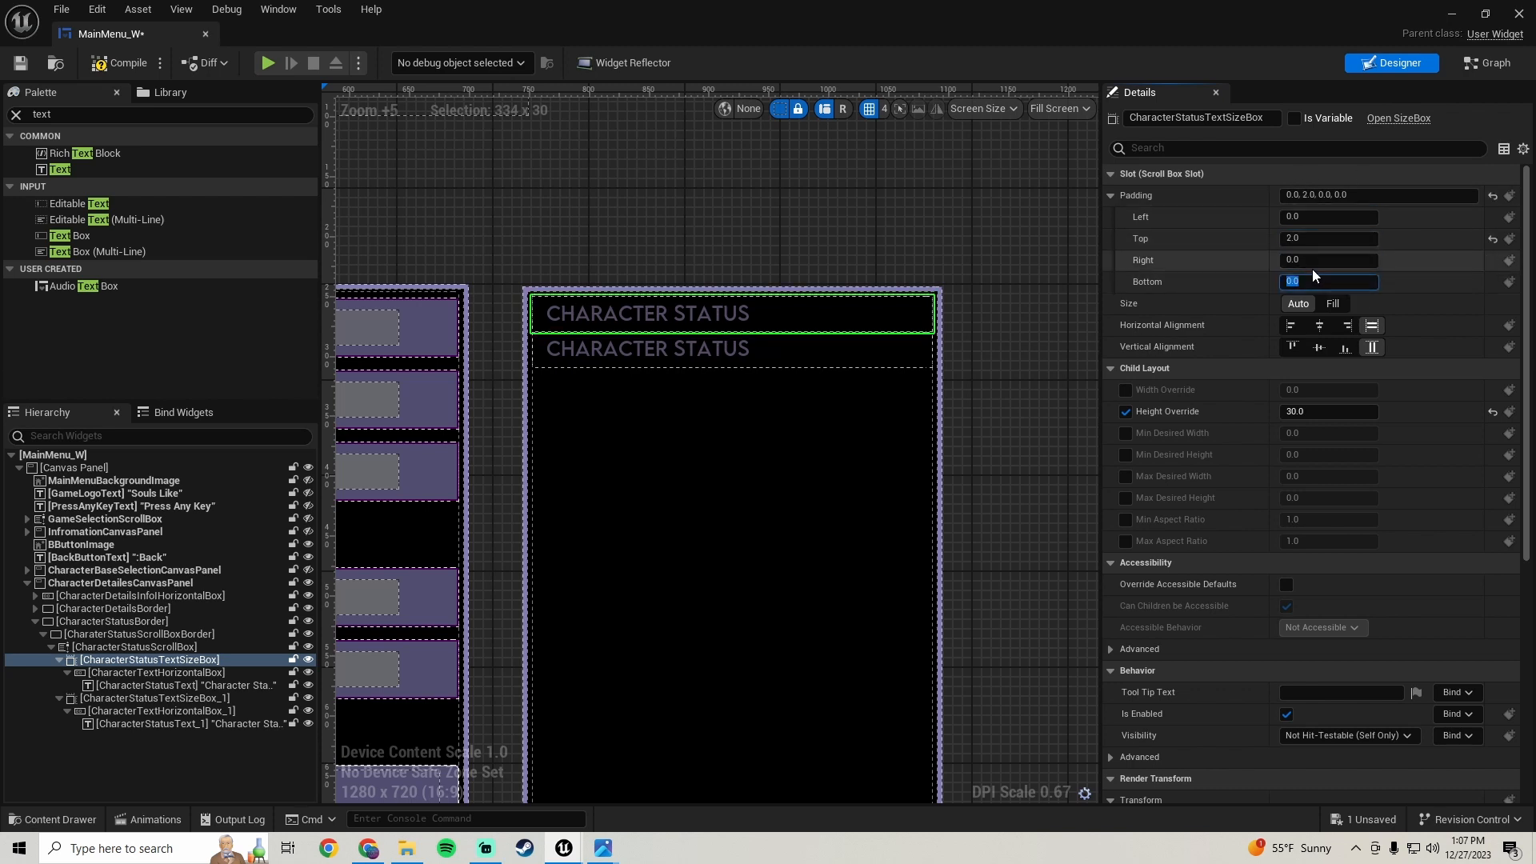
{"action": "key", "text": "Return"}
{"action": "left_click", "coordinate": [1316, 238]}
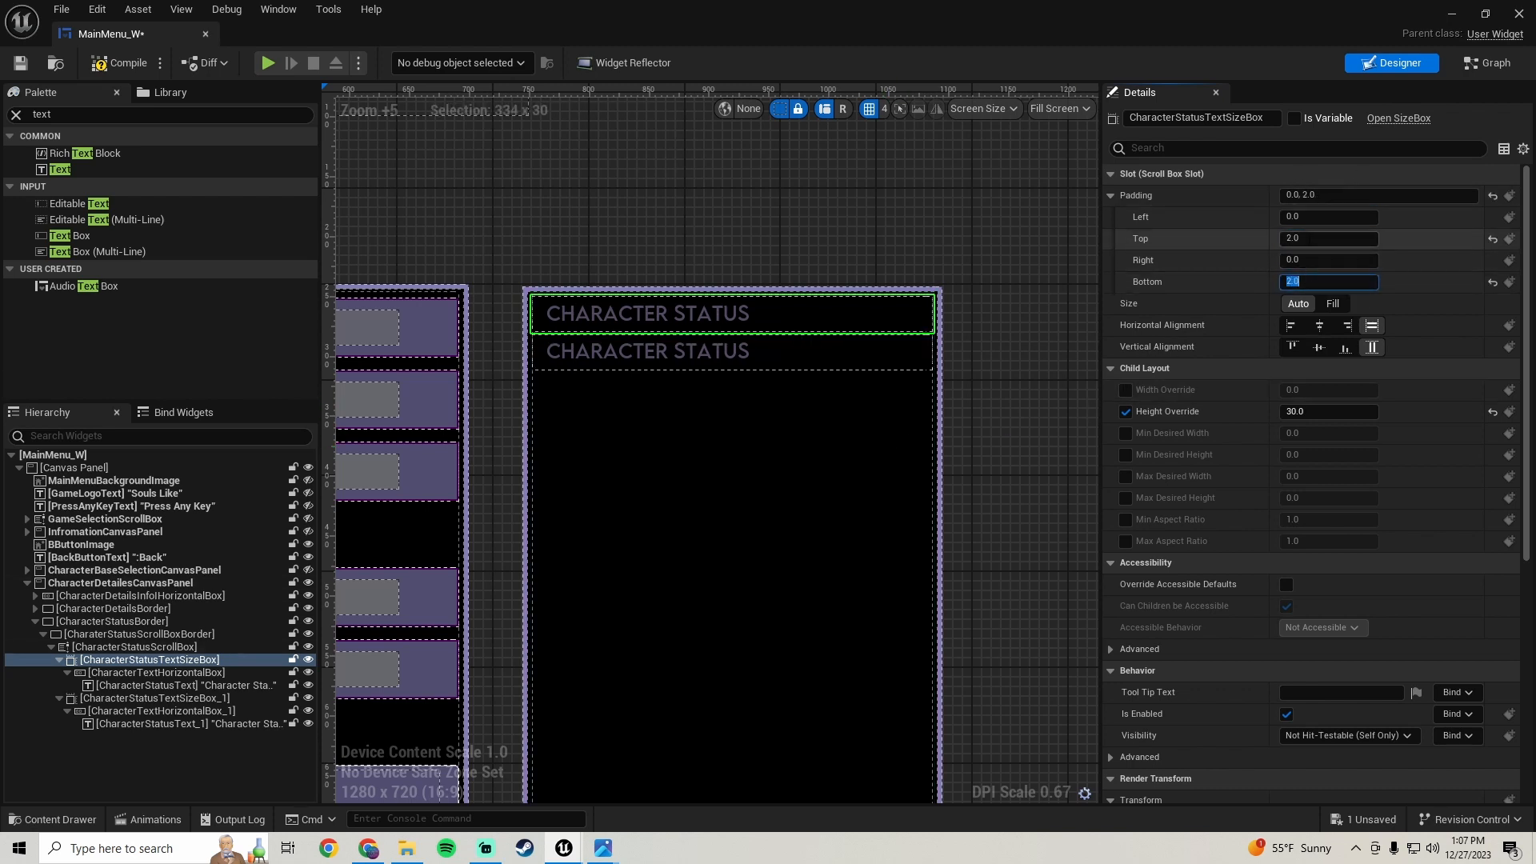
{"action": "type", "text": "5"}
{"action": "key", "text": "Return"}
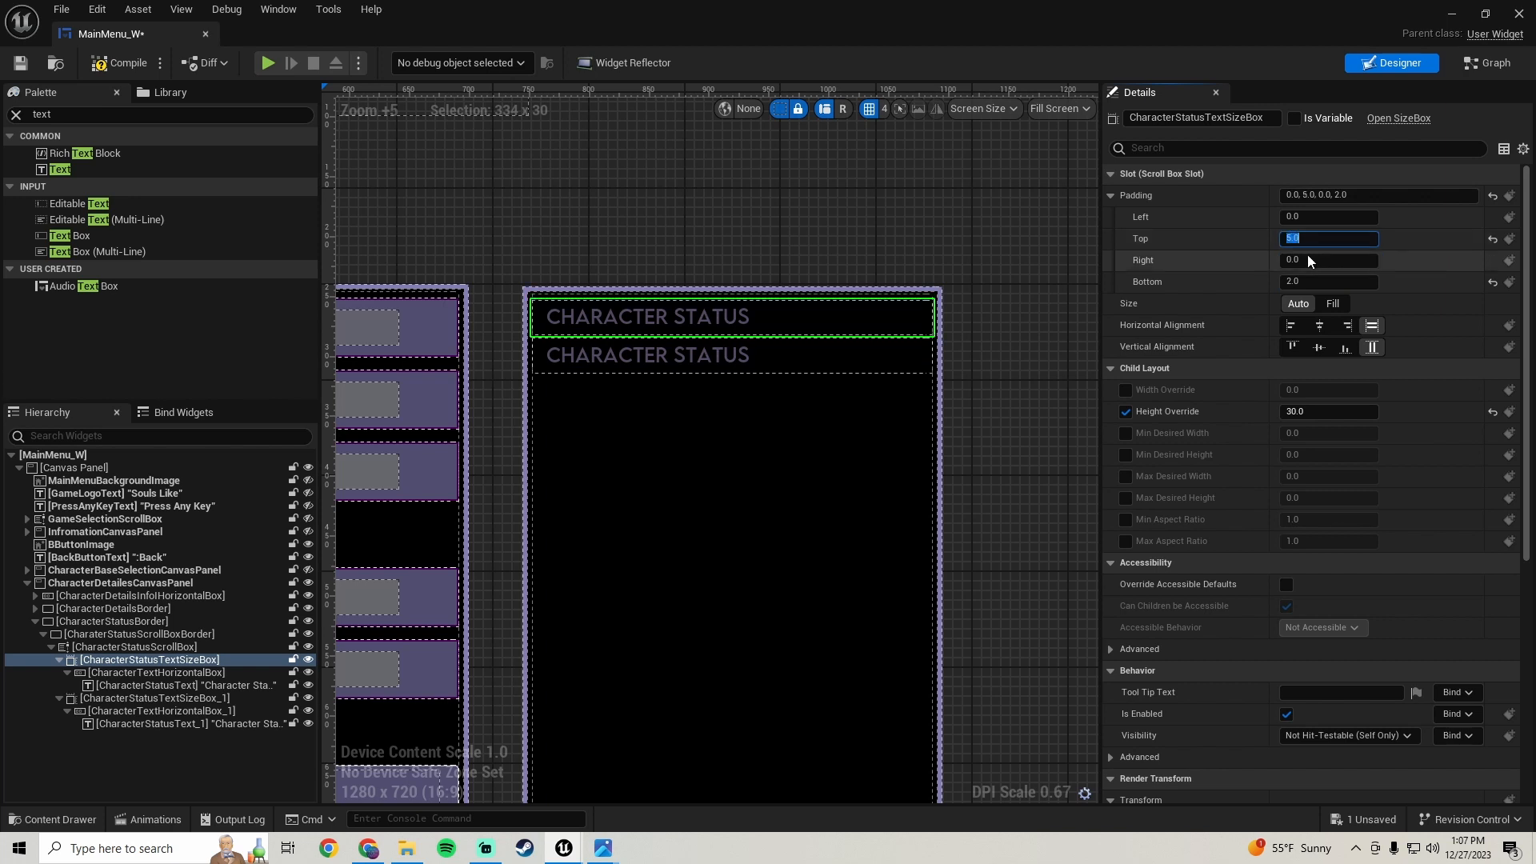
{"action": "left_click", "coordinate": [1311, 281]}
{"action": "type", "text": "5"}
{"action": "key", "text": "Return"}
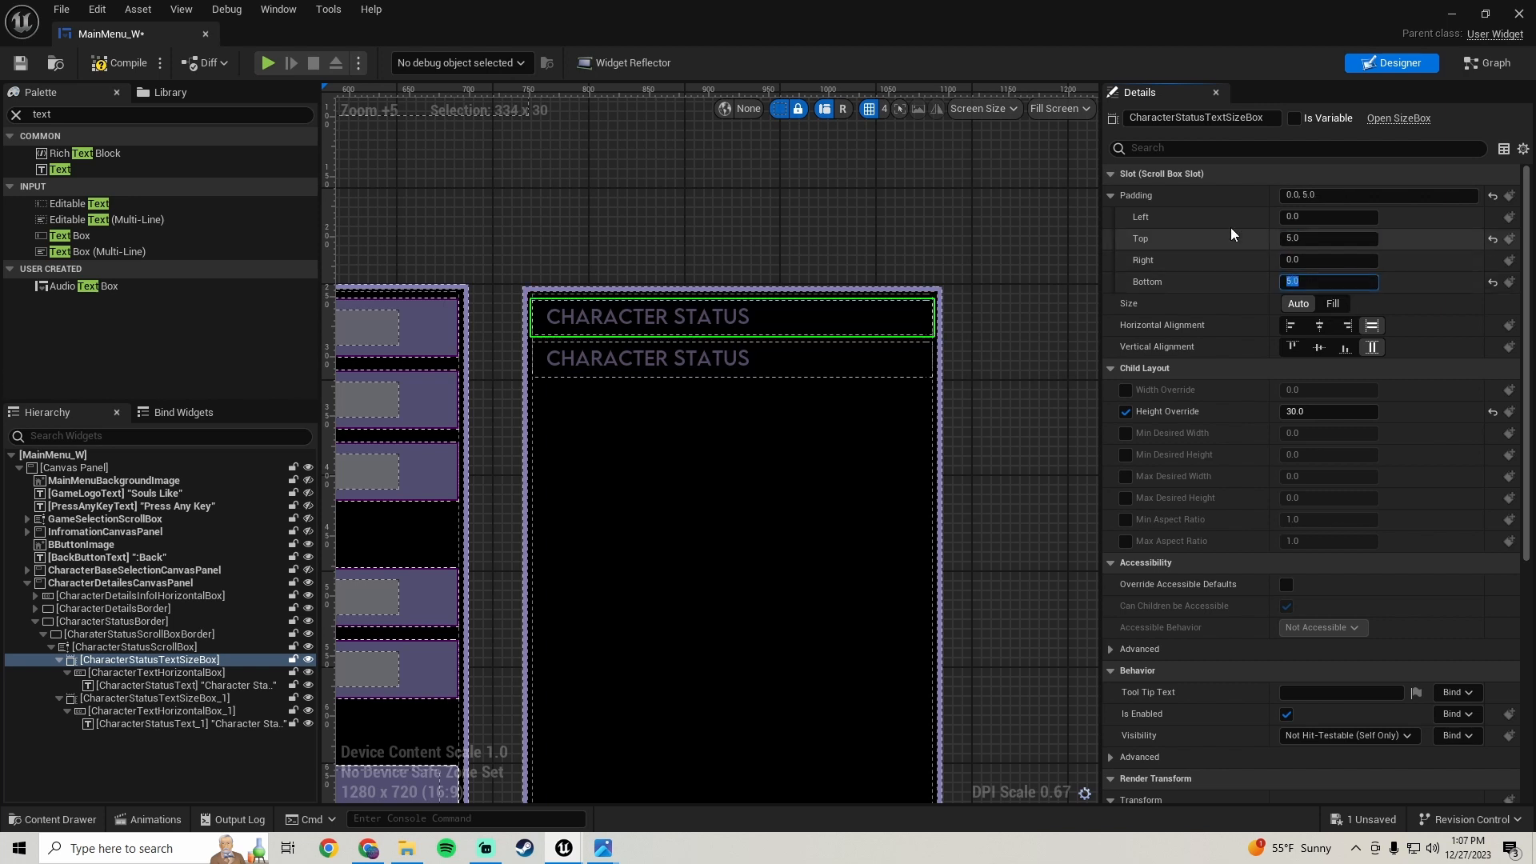
- Set the duplicated size box's top and bottom padding to 5 and save the blueprint
{"action": "left_click", "coordinate": [165, 700]}
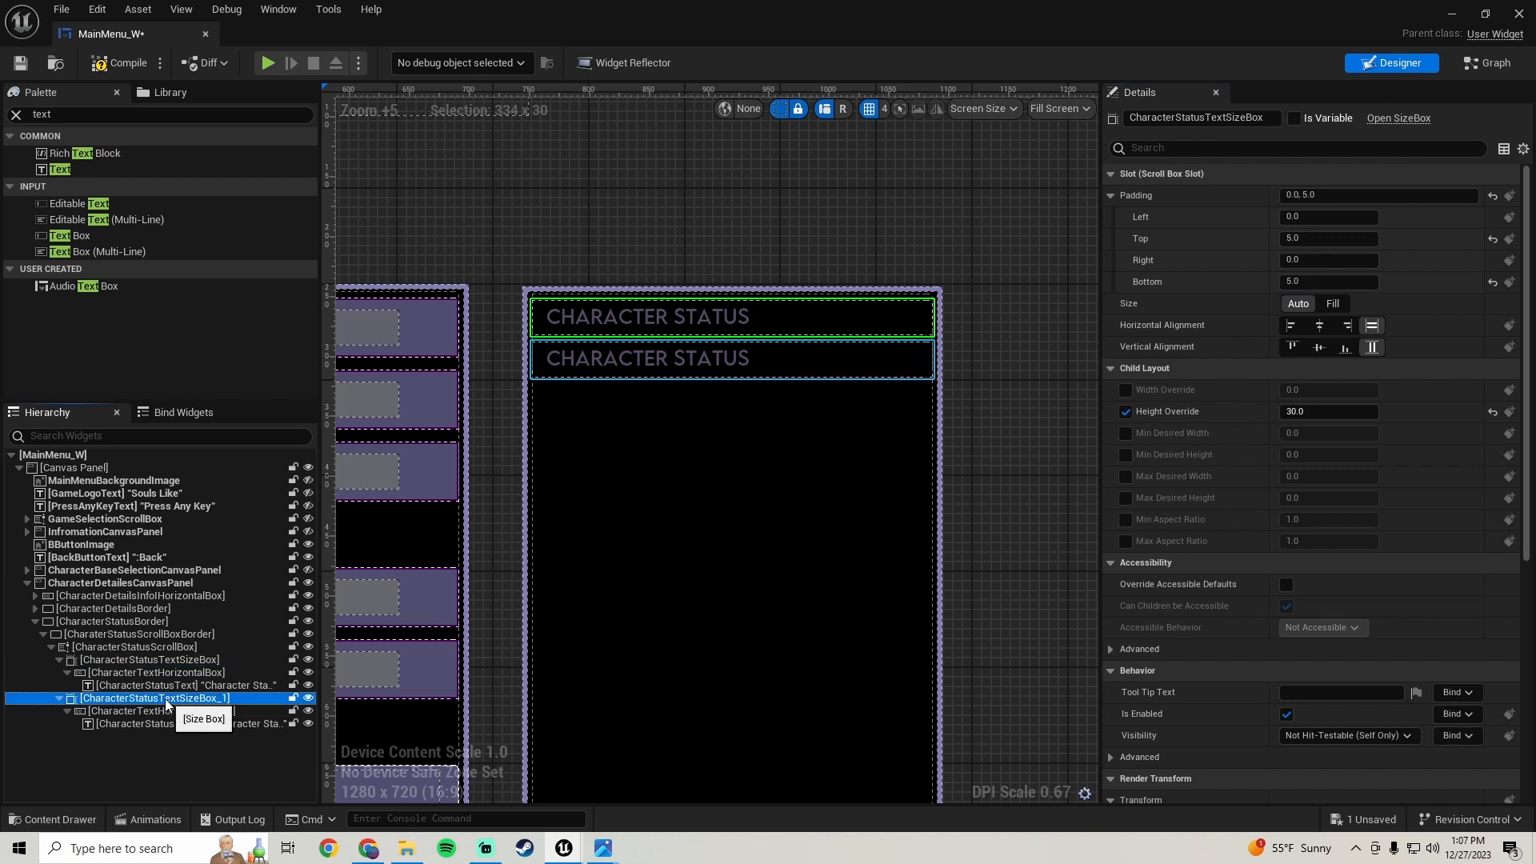
{"action": "left_click", "coordinate": [1320, 238]}
{"action": "type", "text": "5"}
{"action": "left_click", "coordinate": [1315, 282]}
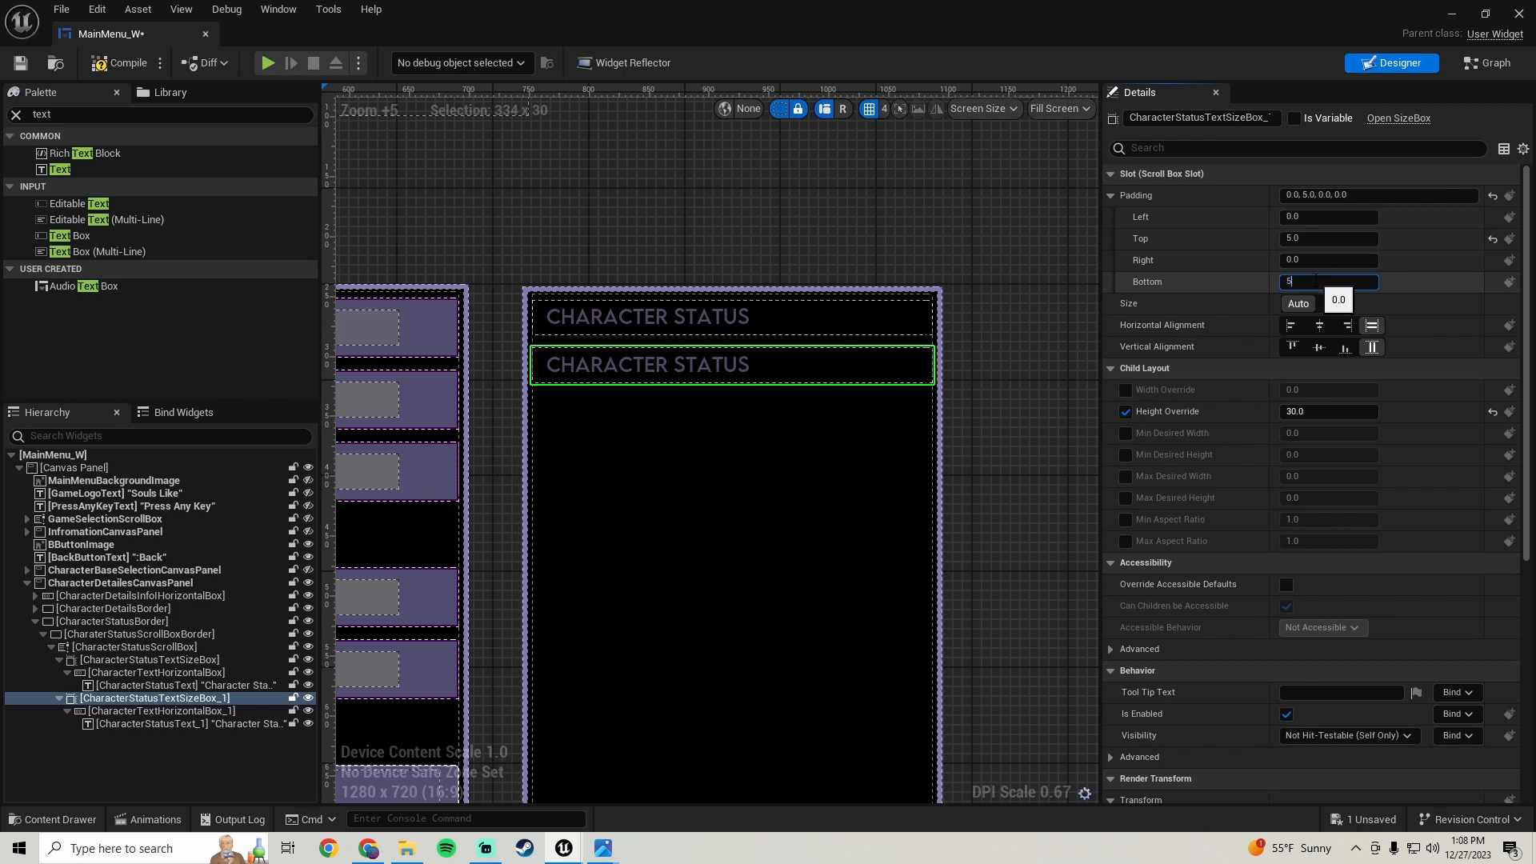
{"action": "type", "text": "5"}
{"action": "key", "text": "Return"}
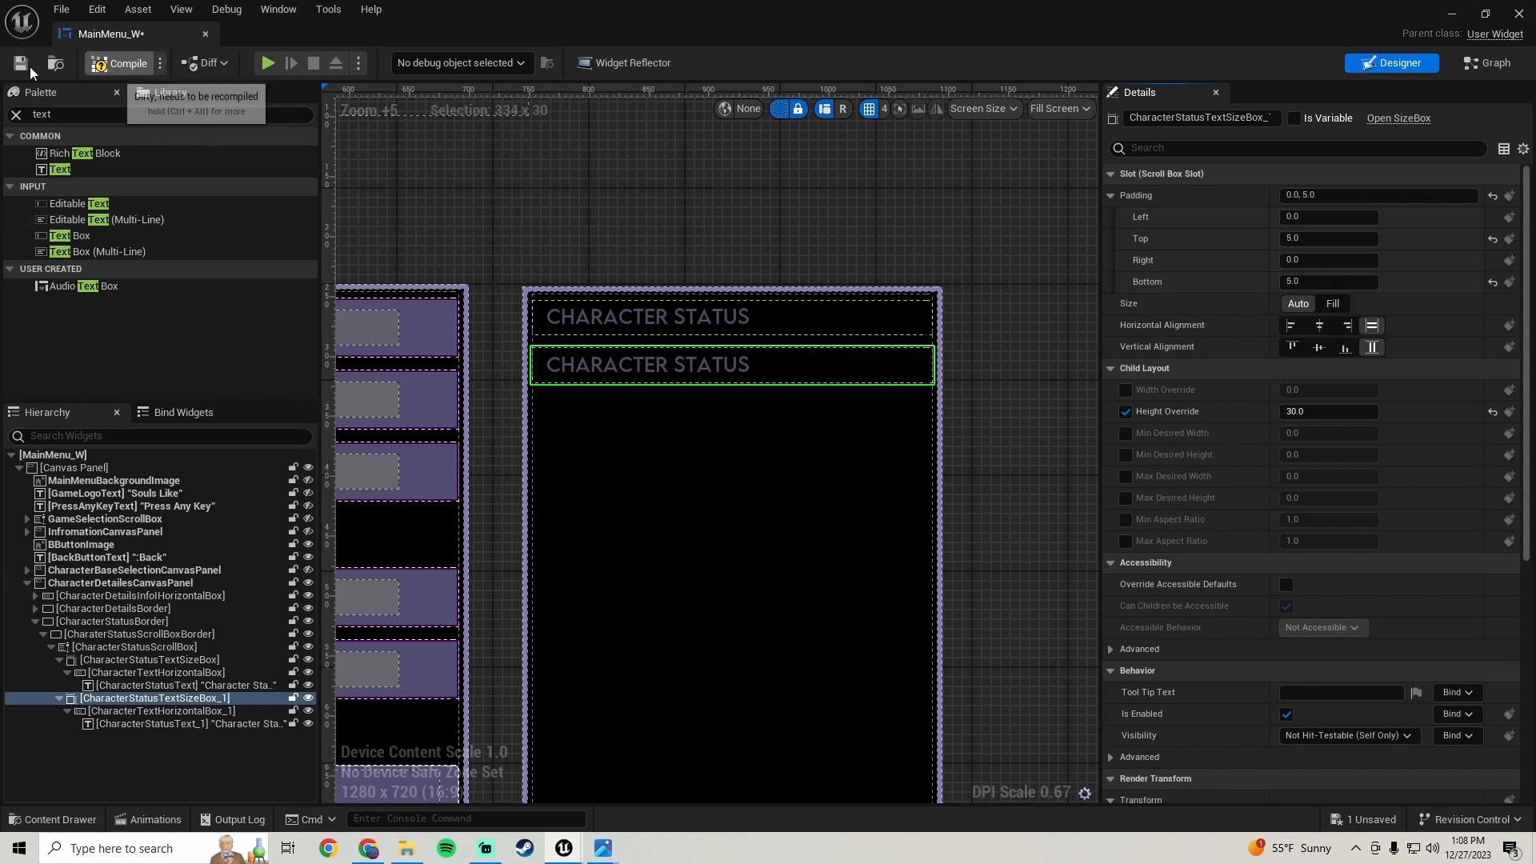
{"action": "left_click", "coordinate": [22, 65]}
- Duplicate the text inside the second horizontal box to add a value text beside the label
{"action": "left_click", "coordinate": [561, 182]}
{"action": "scroll", "coordinate": [721, 454], "scroll_direction": "down", "scroll_amount": 4}
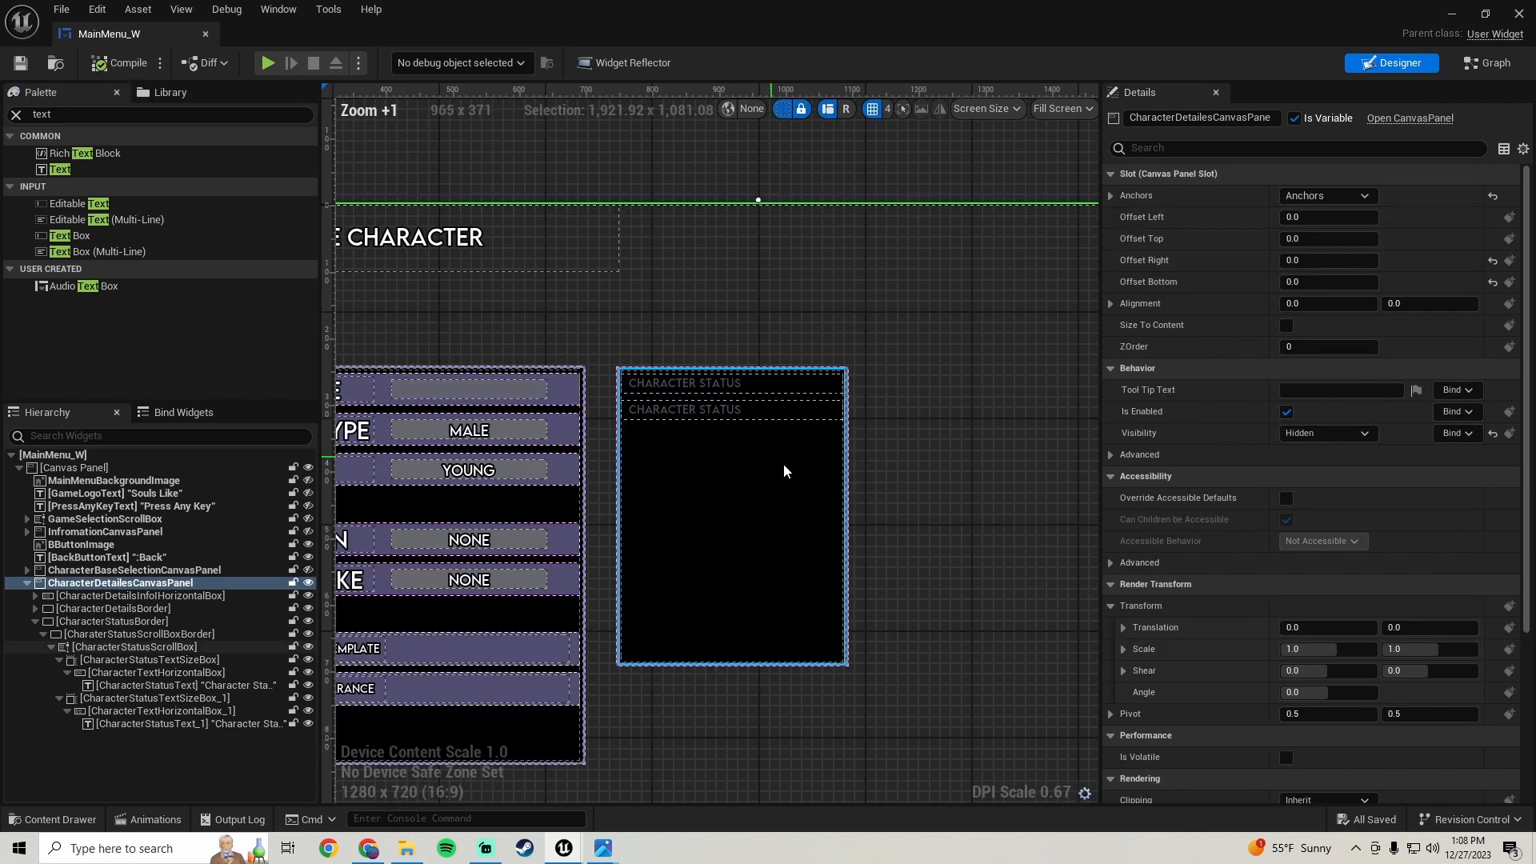
{"action": "scroll", "coordinate": [784, 471], "scroll_direction": "up", "scroll_amount": 4}
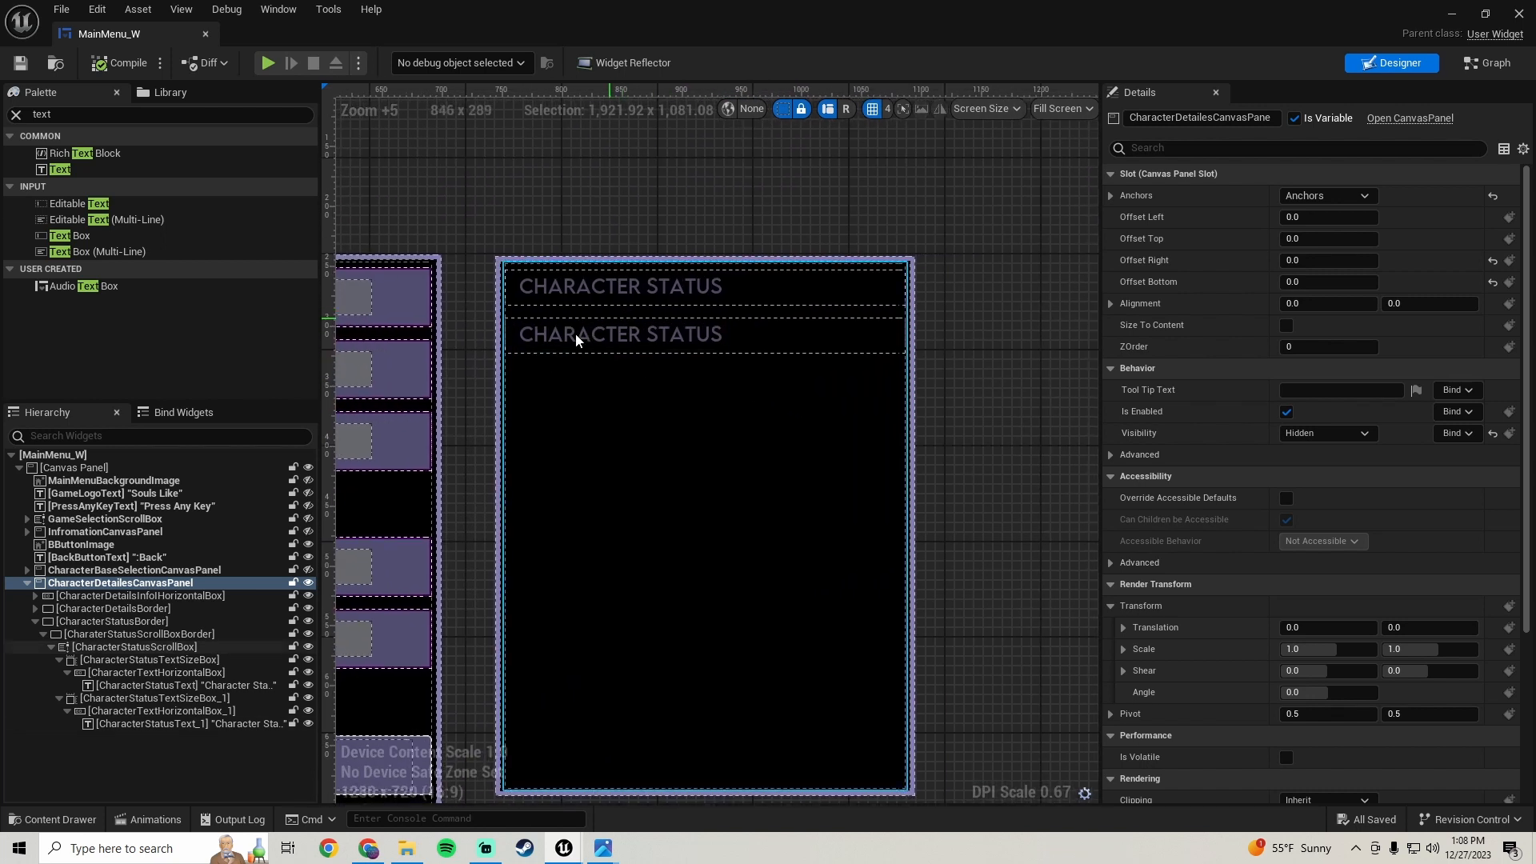
{"action": "left_click", "coordinate": [619, 336]}
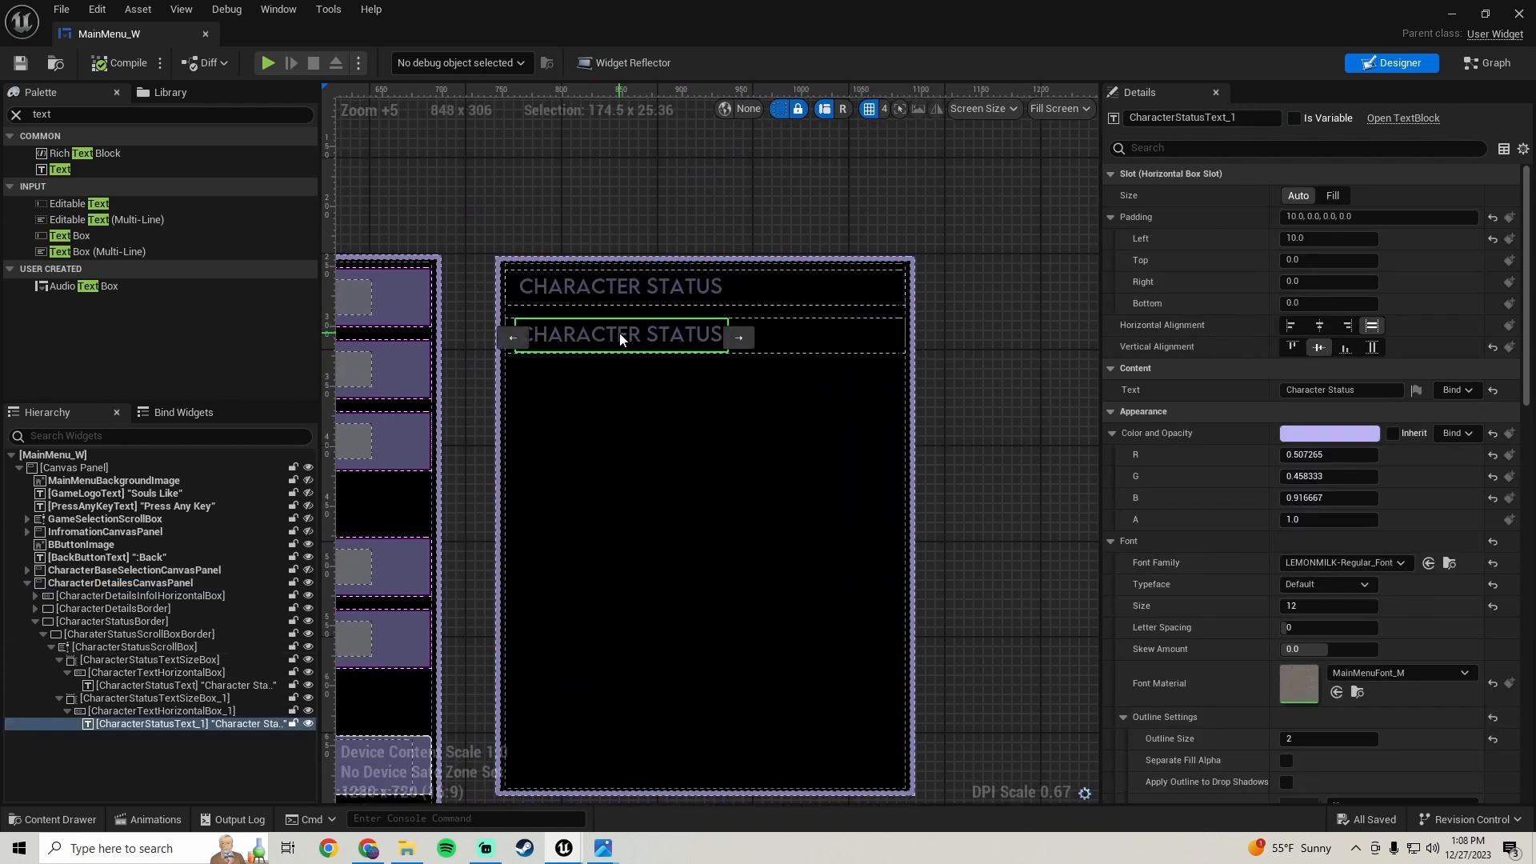
{"action": "right_click", "coordinate": [147, 725]}
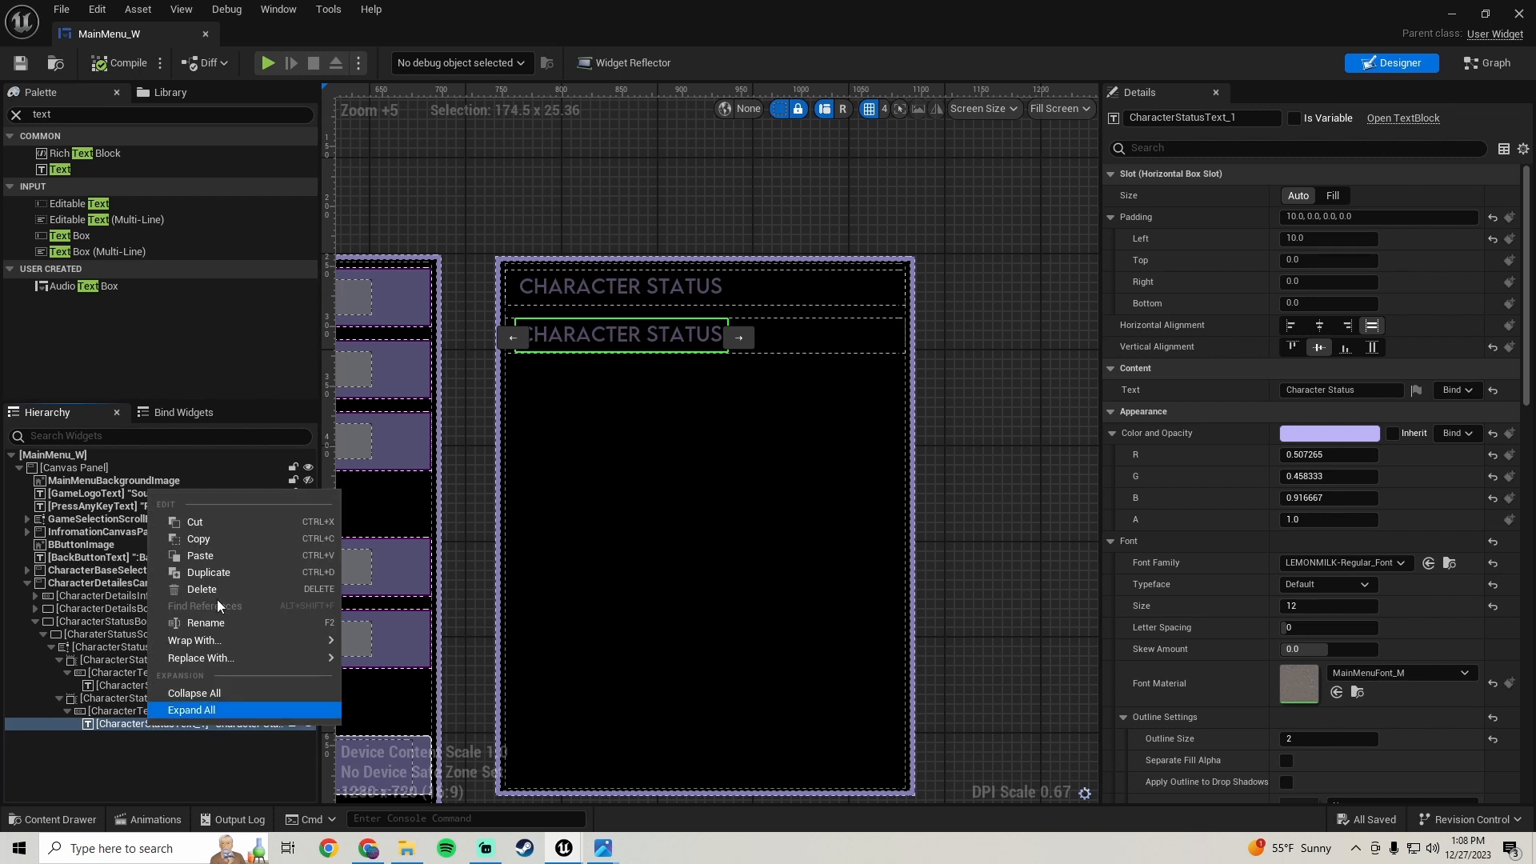
{"action": "left_click", "coordinate": [216, 568]}
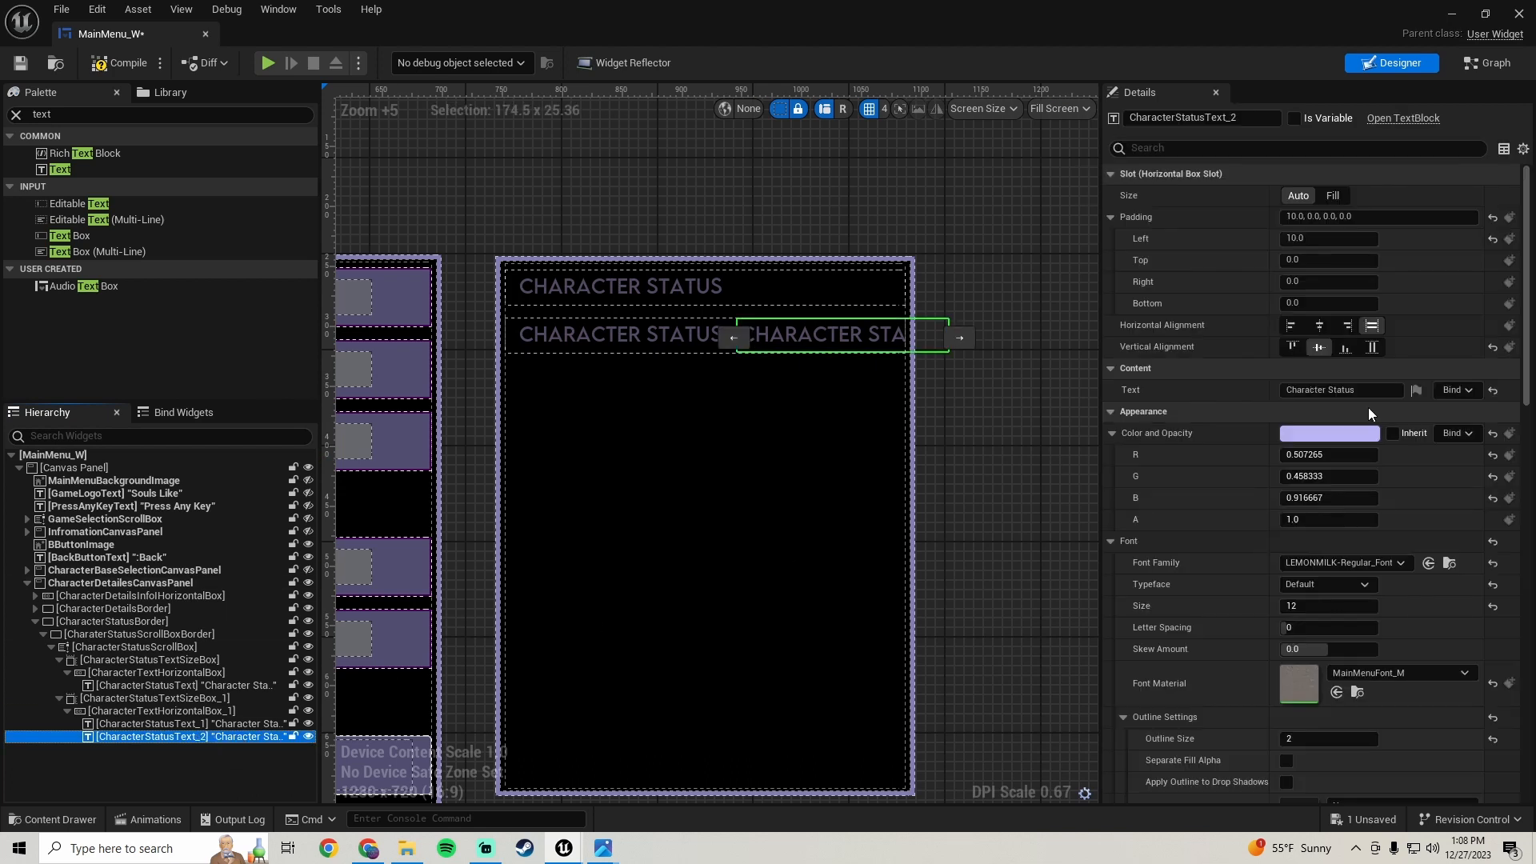
- Change the new value text's content to 1
{"action": "left_click", "coordinate": [1342, 390]}
{"action": "type", "text": "1"}
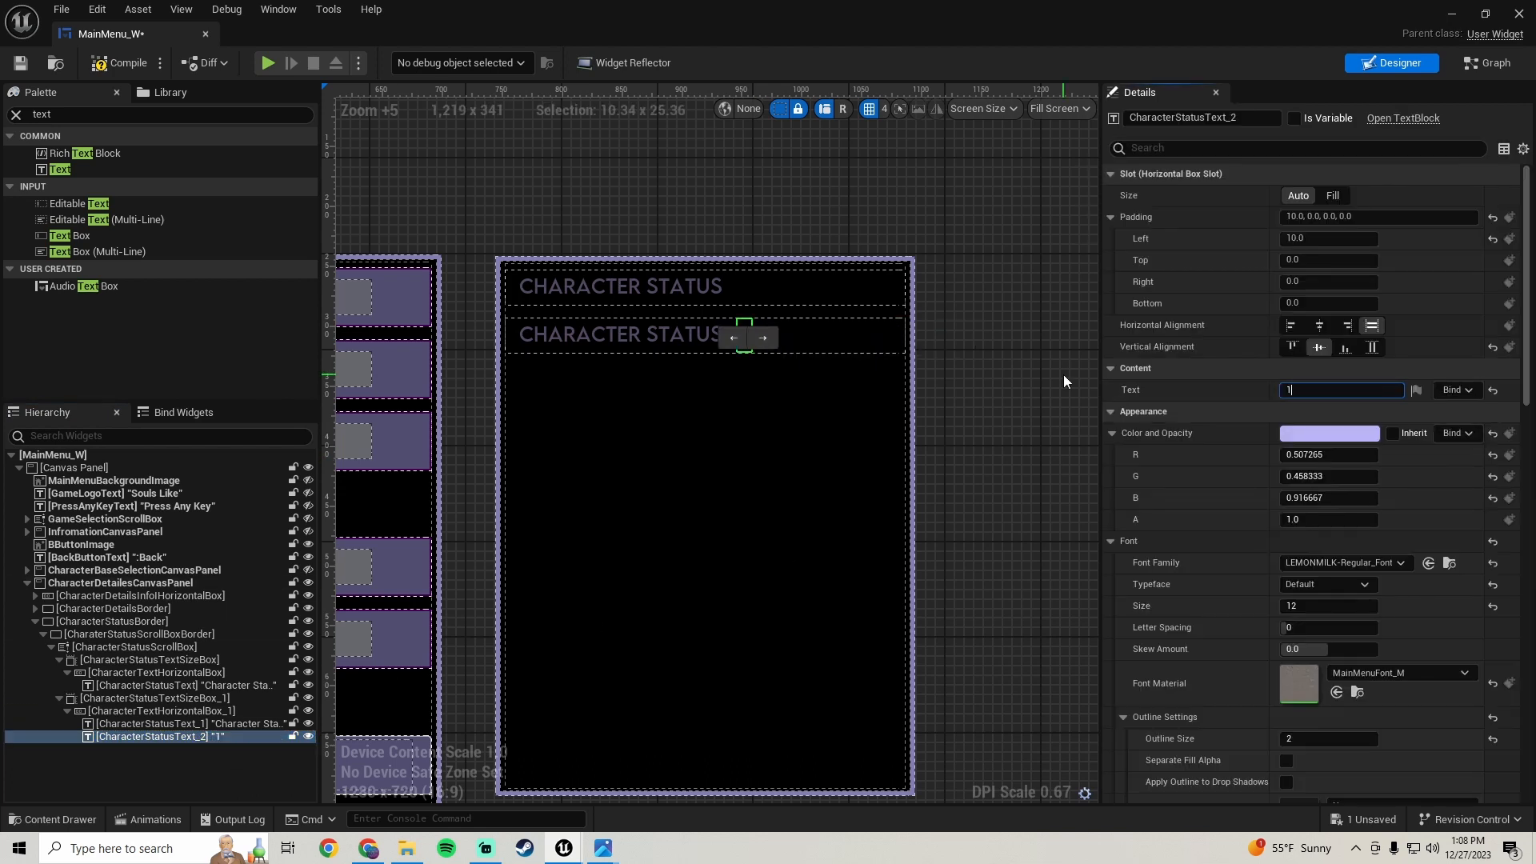
{"action": "scroll", "coordinate": [738, 354], "scroll_direction": "up", "scroll_amount": 8}
{"action": "scroll", "coordinate": [737, 347], "scroll_direction": "down", "scroll_amount": 7}
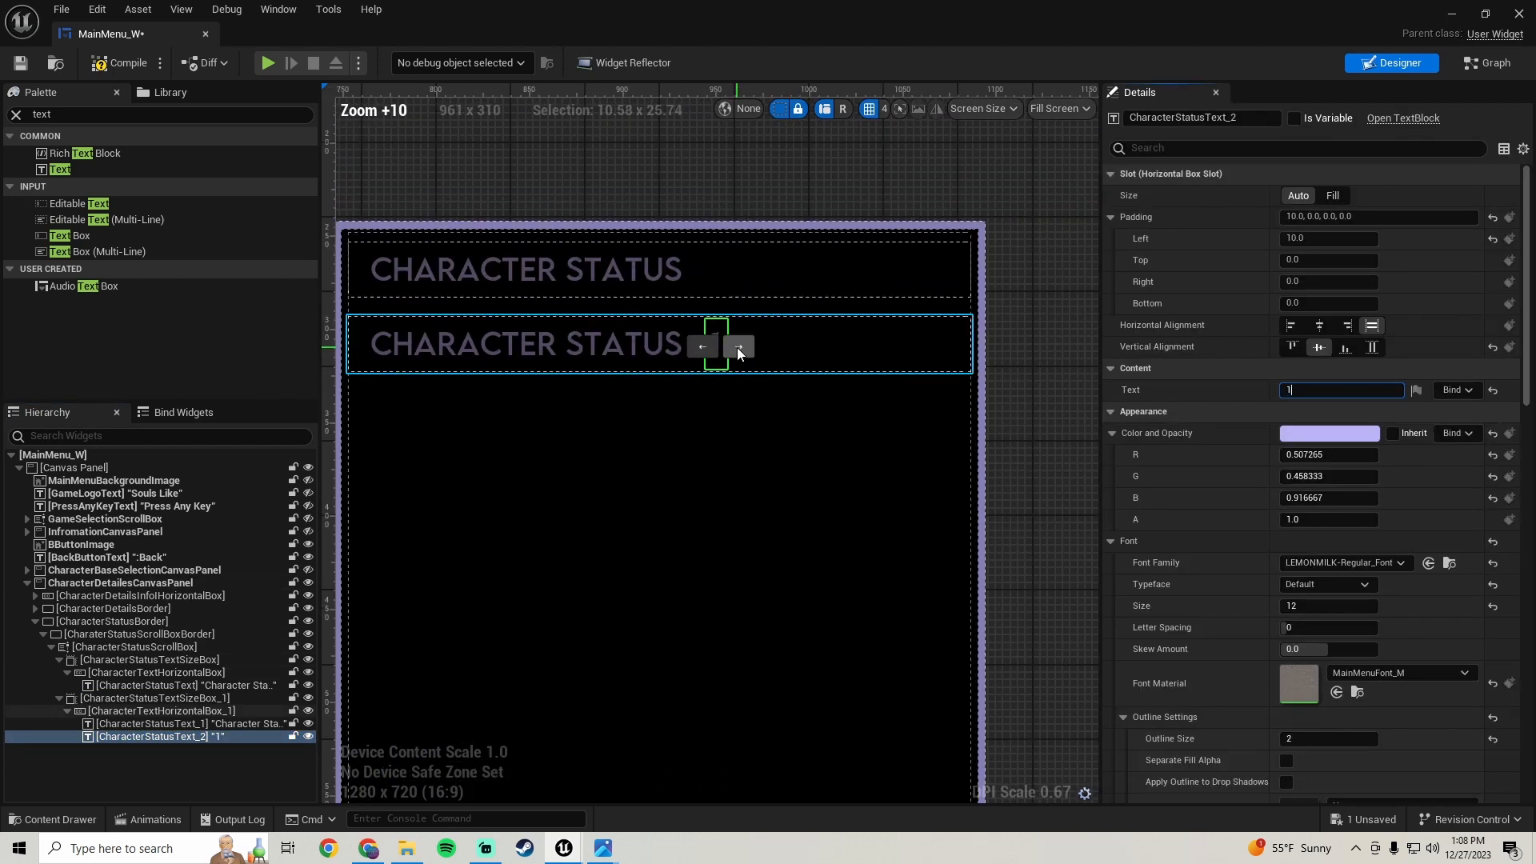
{"action": "scroll", "coordinate": [739, 344], "scroll_direction": "up", "scroll_amount": 1}
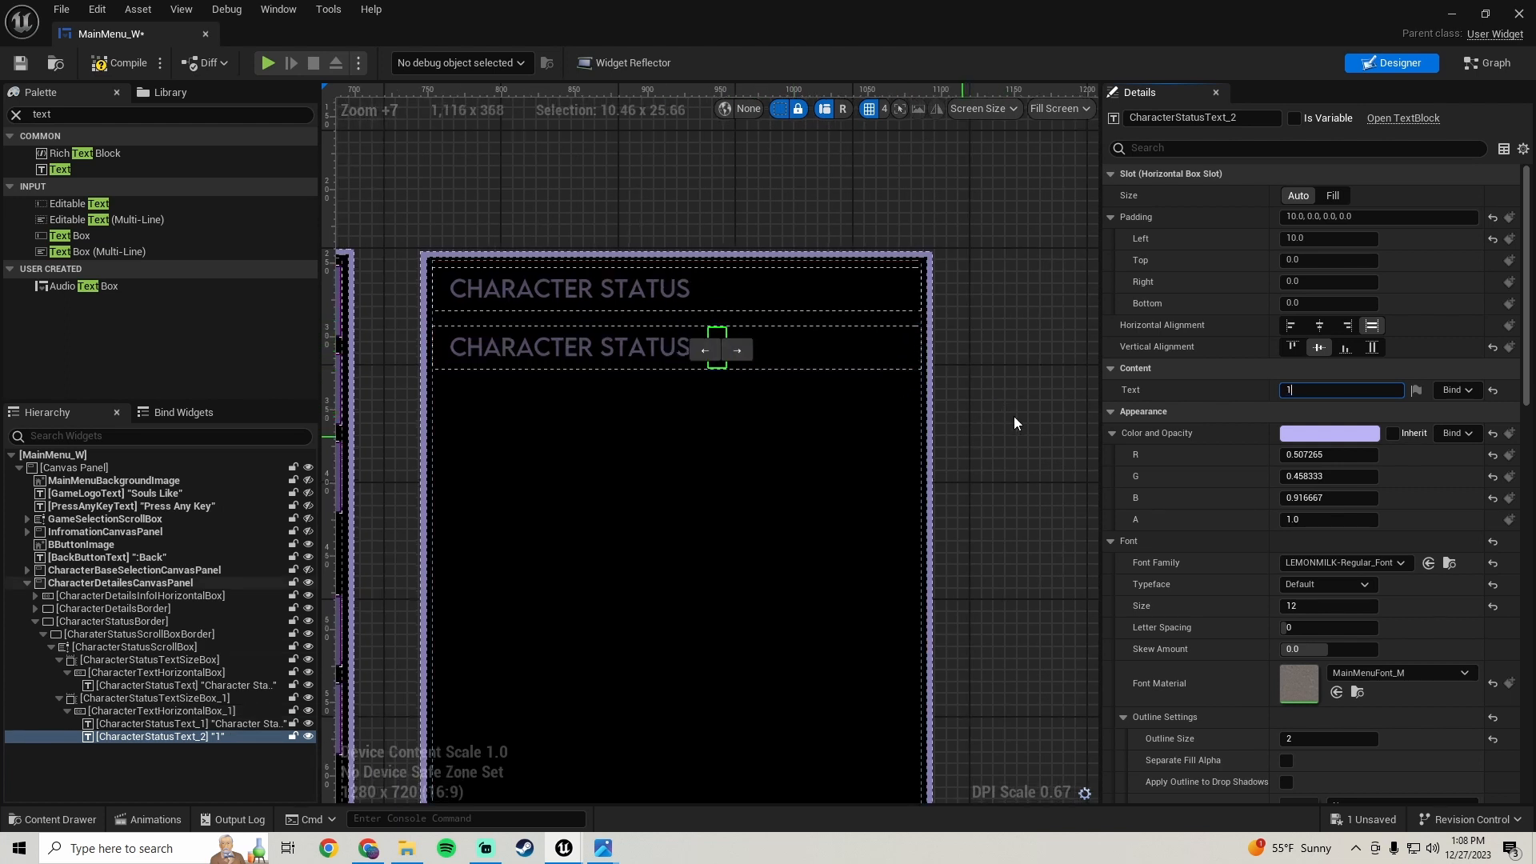
- Set the value text's horizontal and vertical alignment to fill within its slot
{"action": "left_click", "coordinate": [1333, 196]}
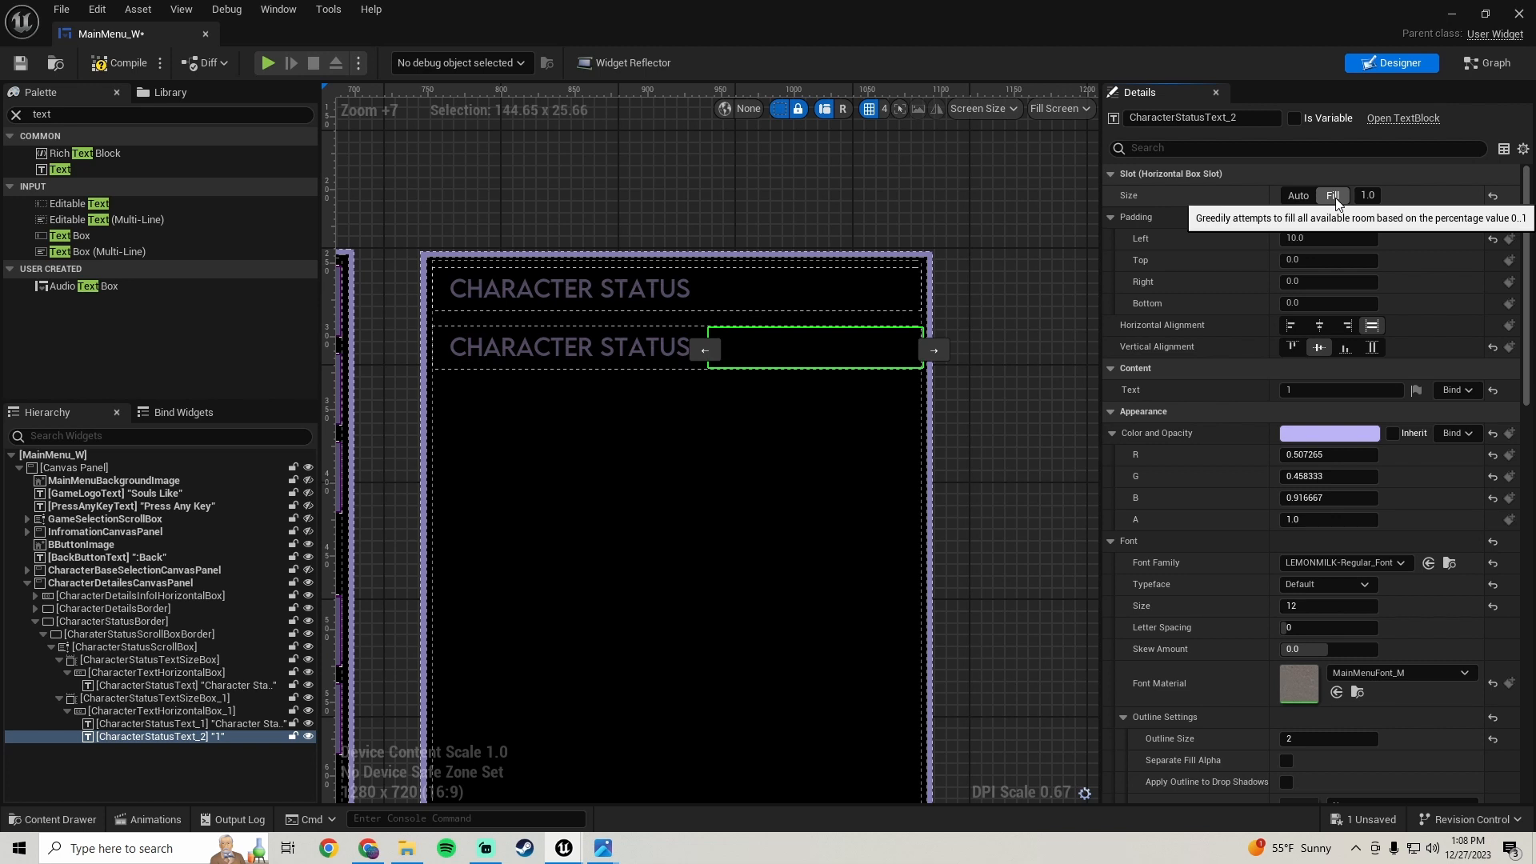
{"action": "key", "text": "ctrl+z"}
{"action": "left_click", "coordinate": [1320, 324]}
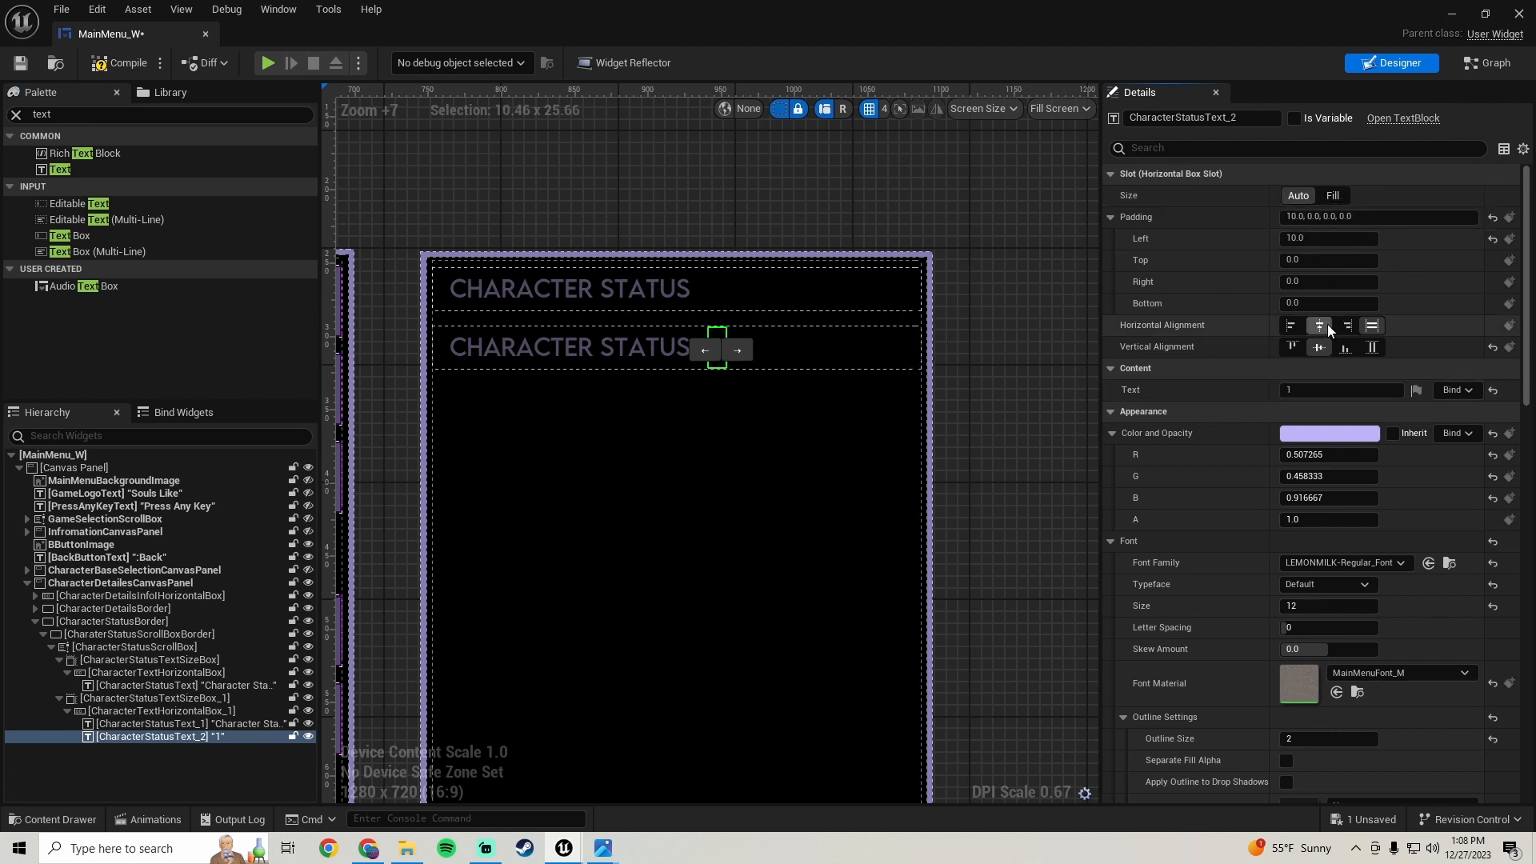
{"action": "left_click", "coordinate": [1372, 325]}
{"action": "left_click", "coordinate": [1373, 347]}
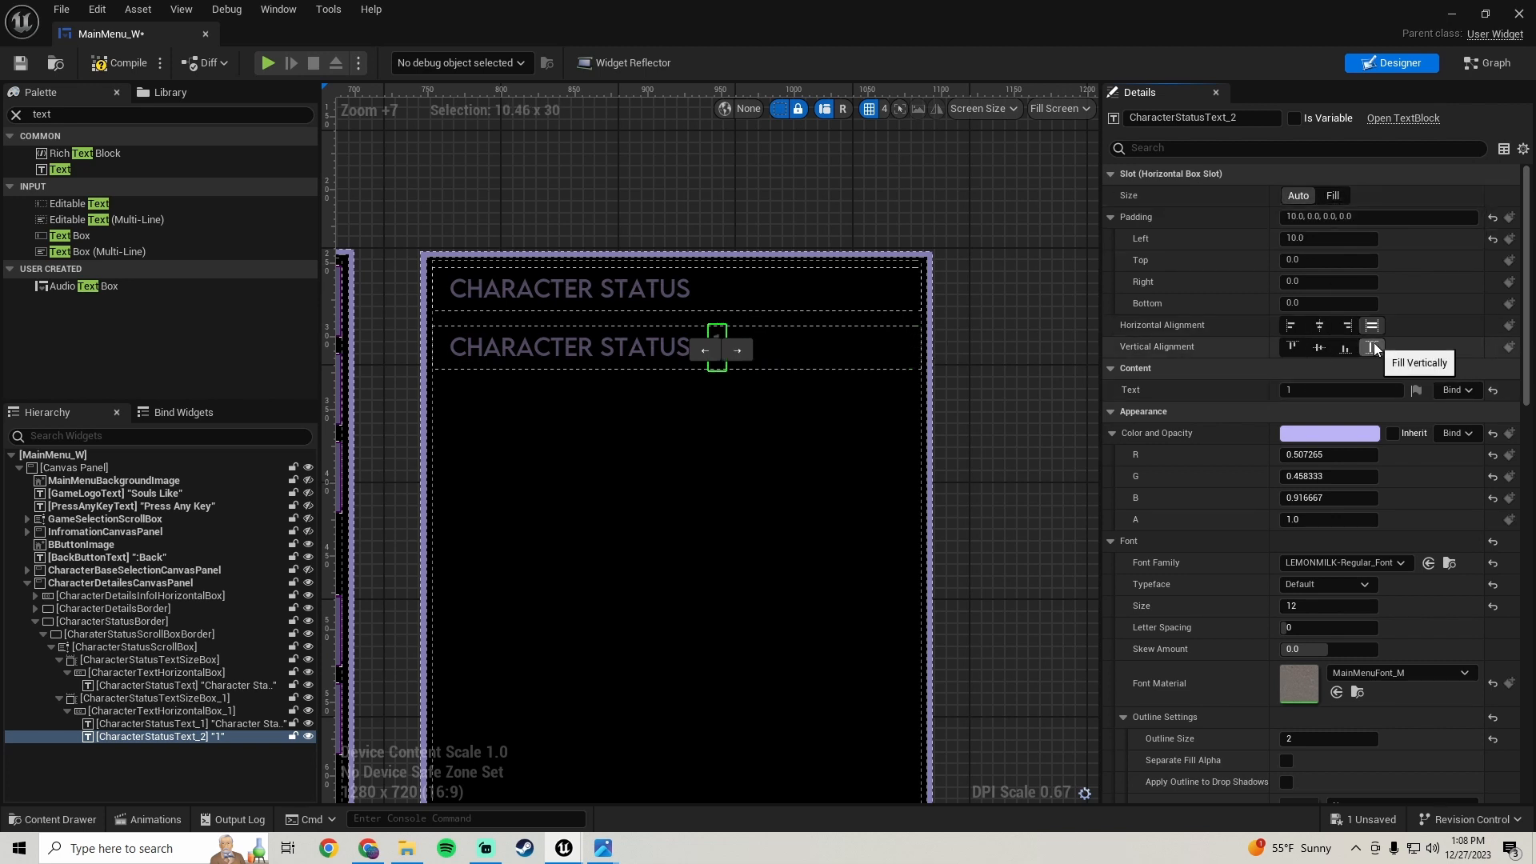
- Set the value text's vertical alignment to fill and clear its slot padding to 0
{"action": "left_click", "coordinate": [1315, 346]}
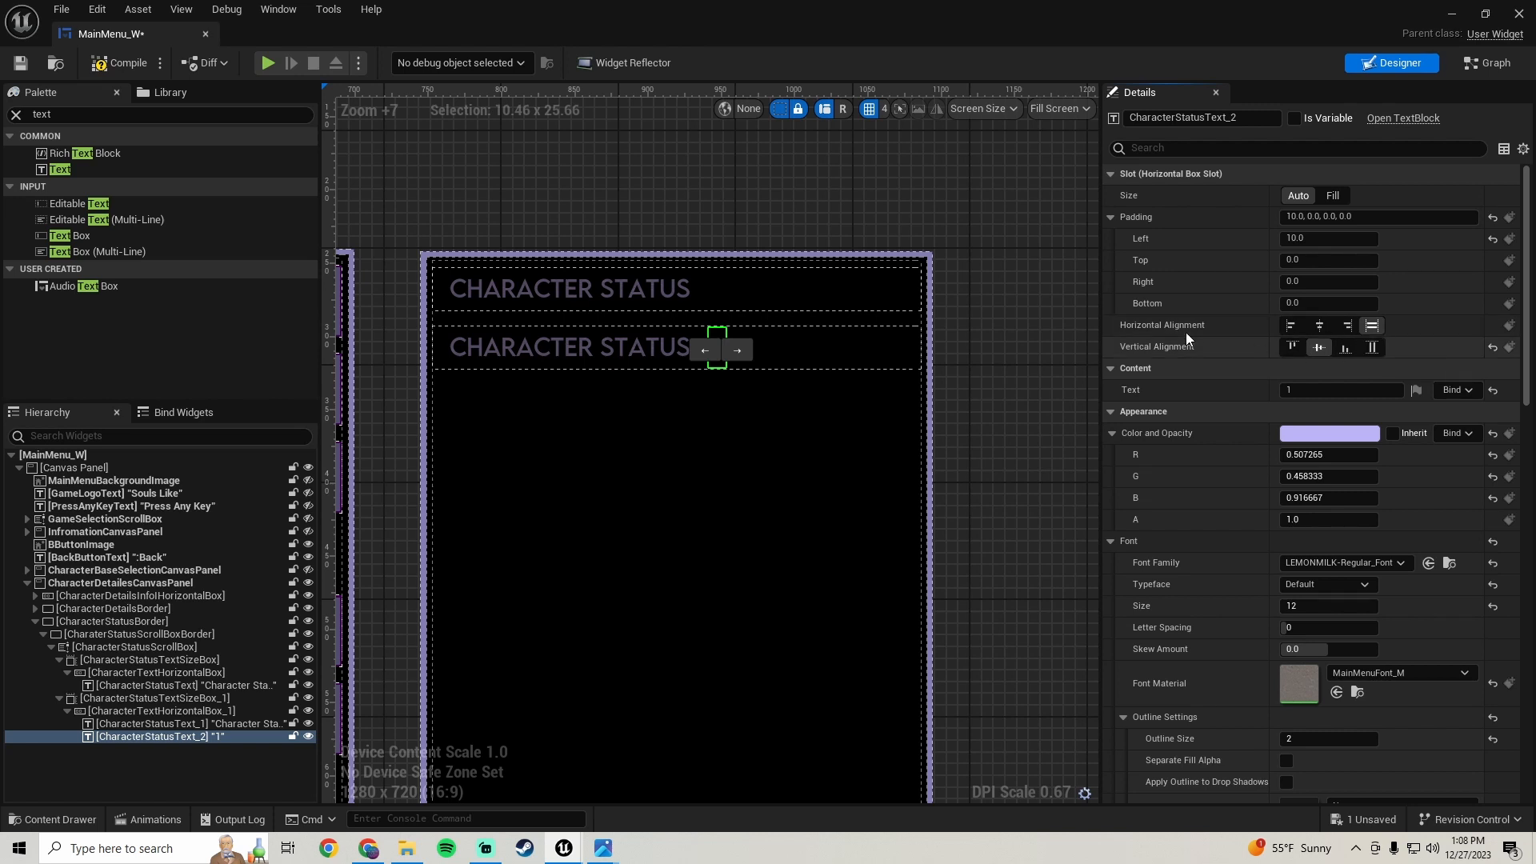
{"action": "left_click", "coordinate": [1372, 347]}
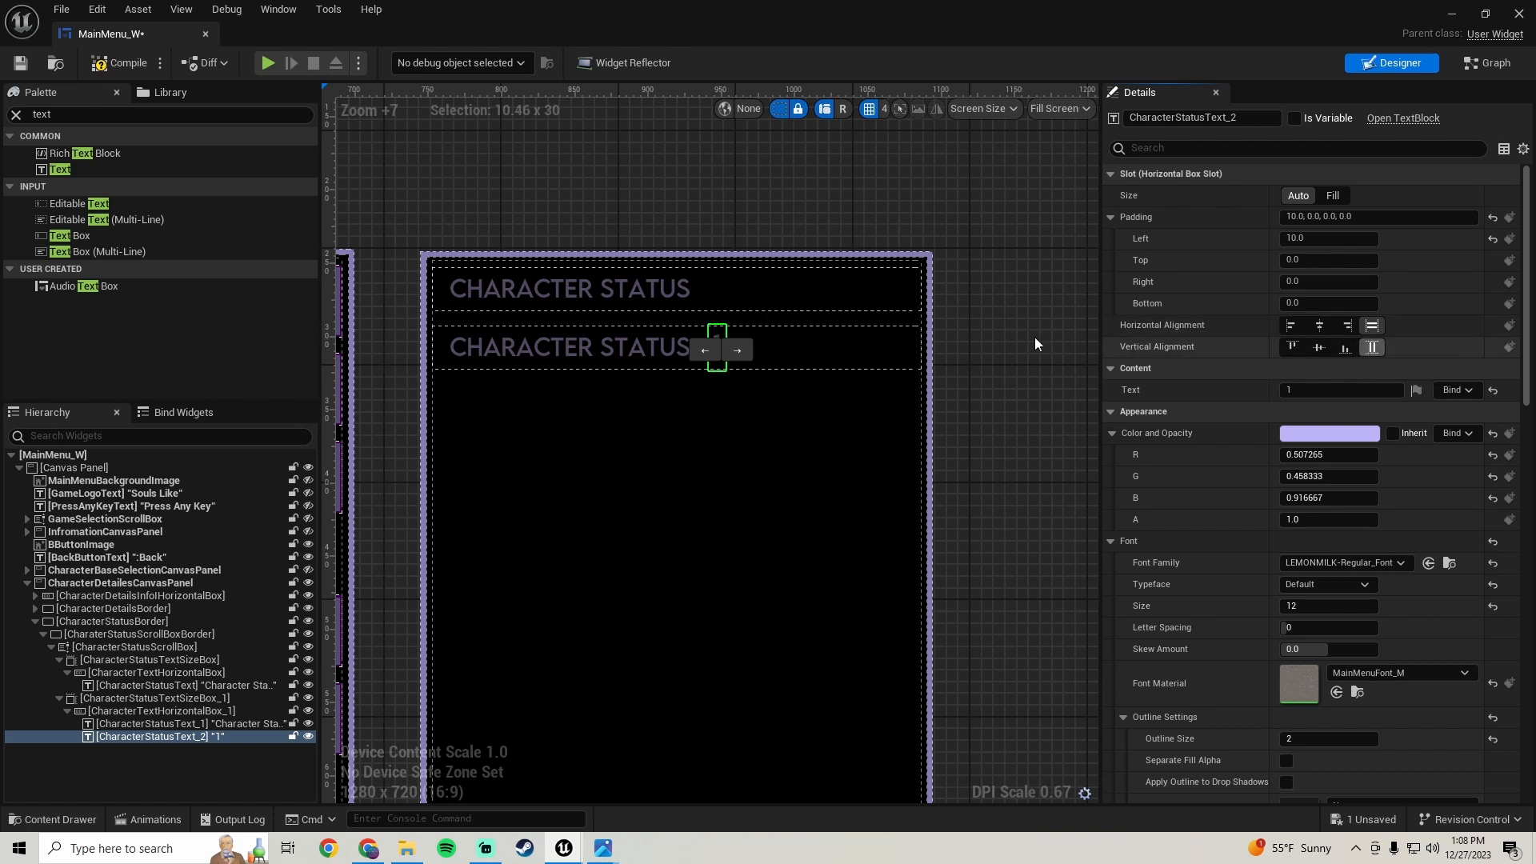
{"action": "scroll", "coordinate": [786, 338], "scroll_direction": "up", "scroll_amount": 8}
{"action": "scroll", "coordinate": [786, 338], "scroll_direction": "down", "scroll_amount": 5}
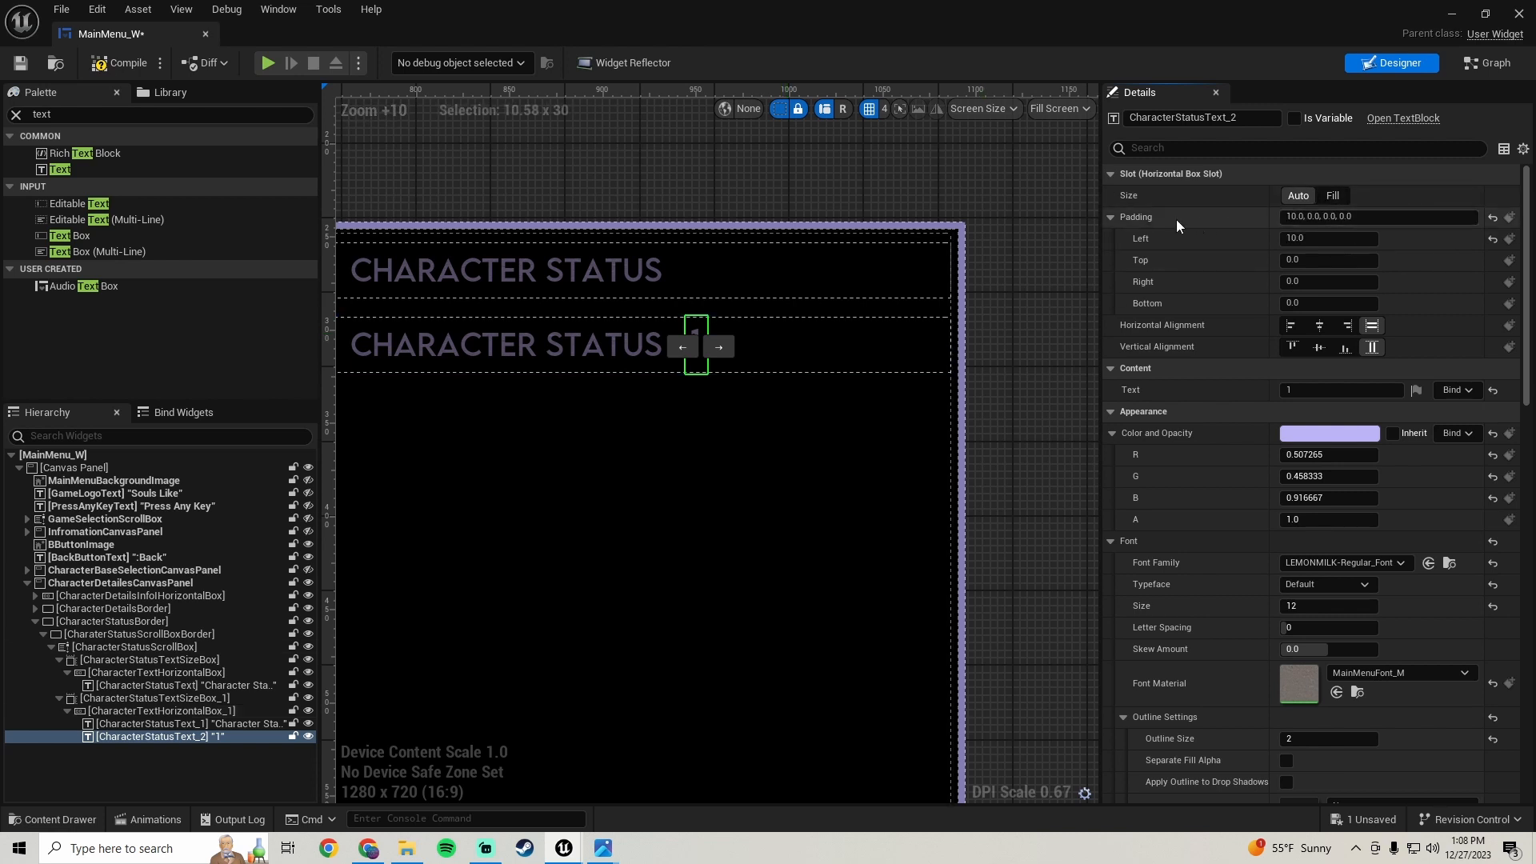
{"action": "left_click", "coordinate": [1368, 217]}
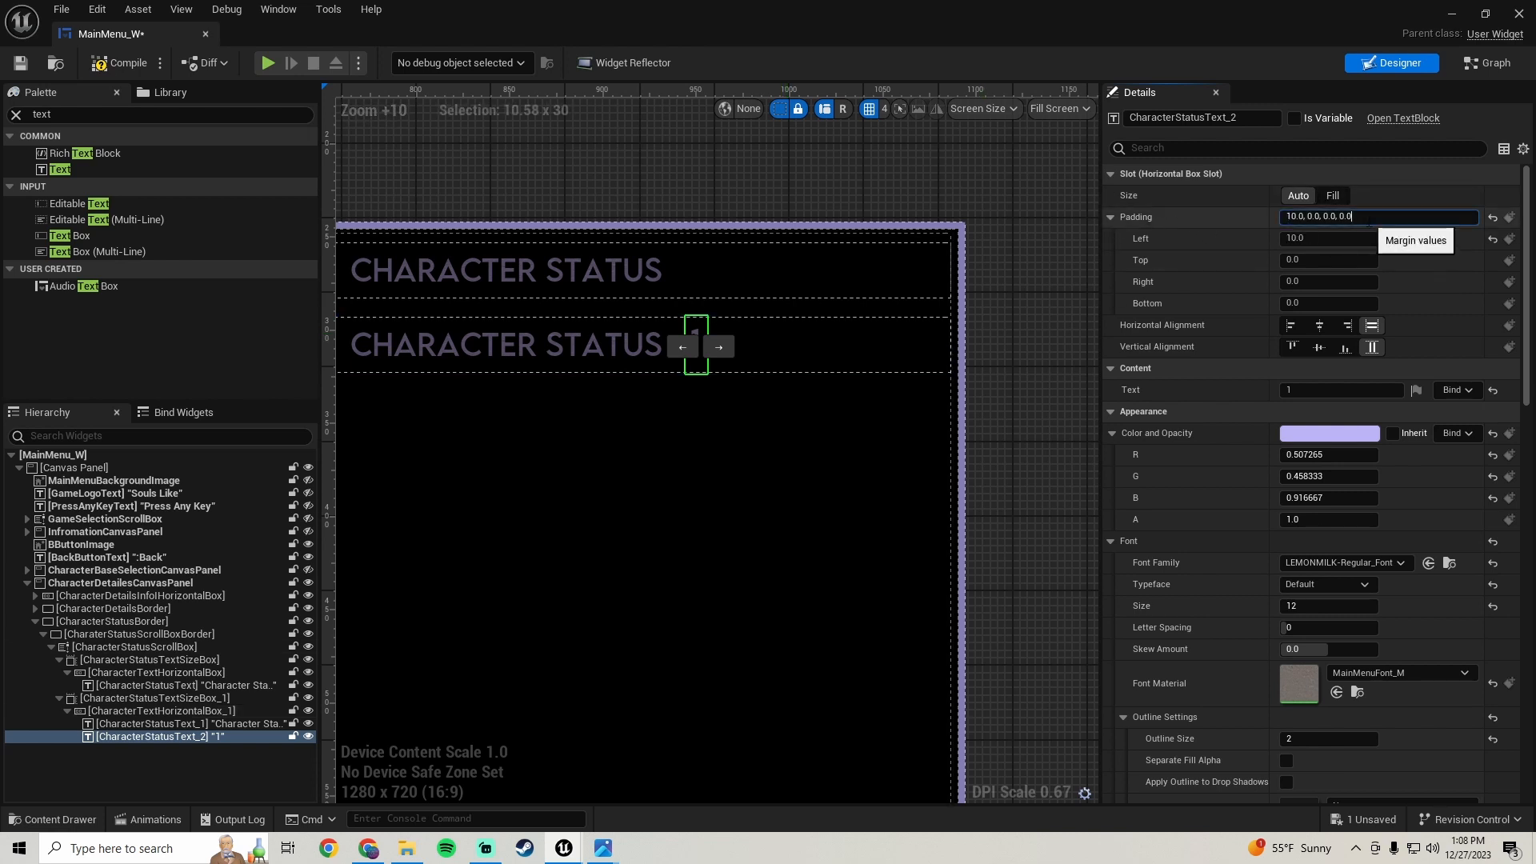
{"action": "key", "text": "ctrl+a"}
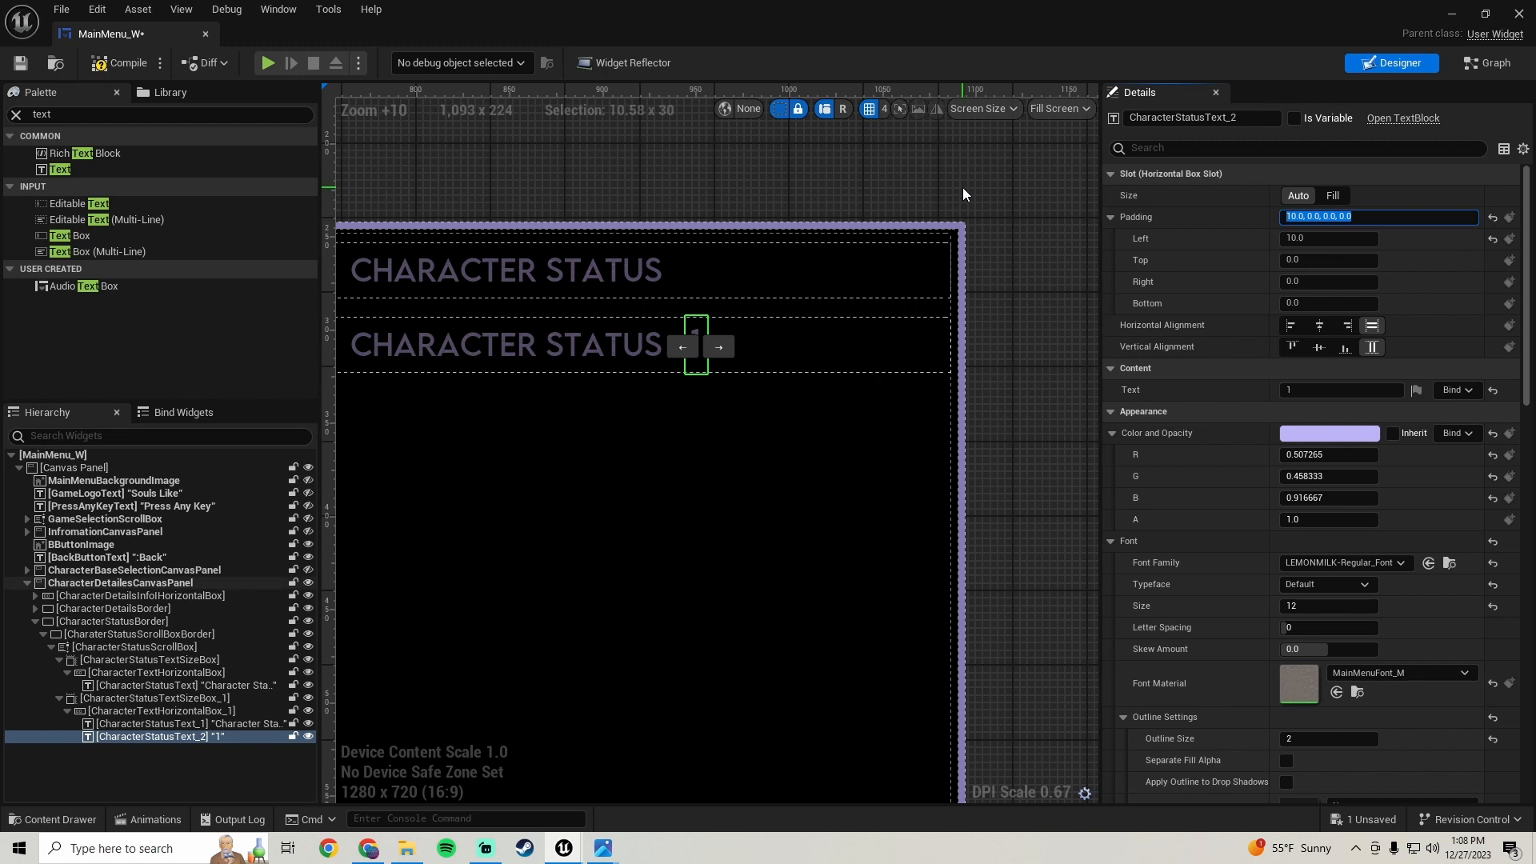
{"action": "type", "text": "0"}
{"action": "key", "text": "Return"}
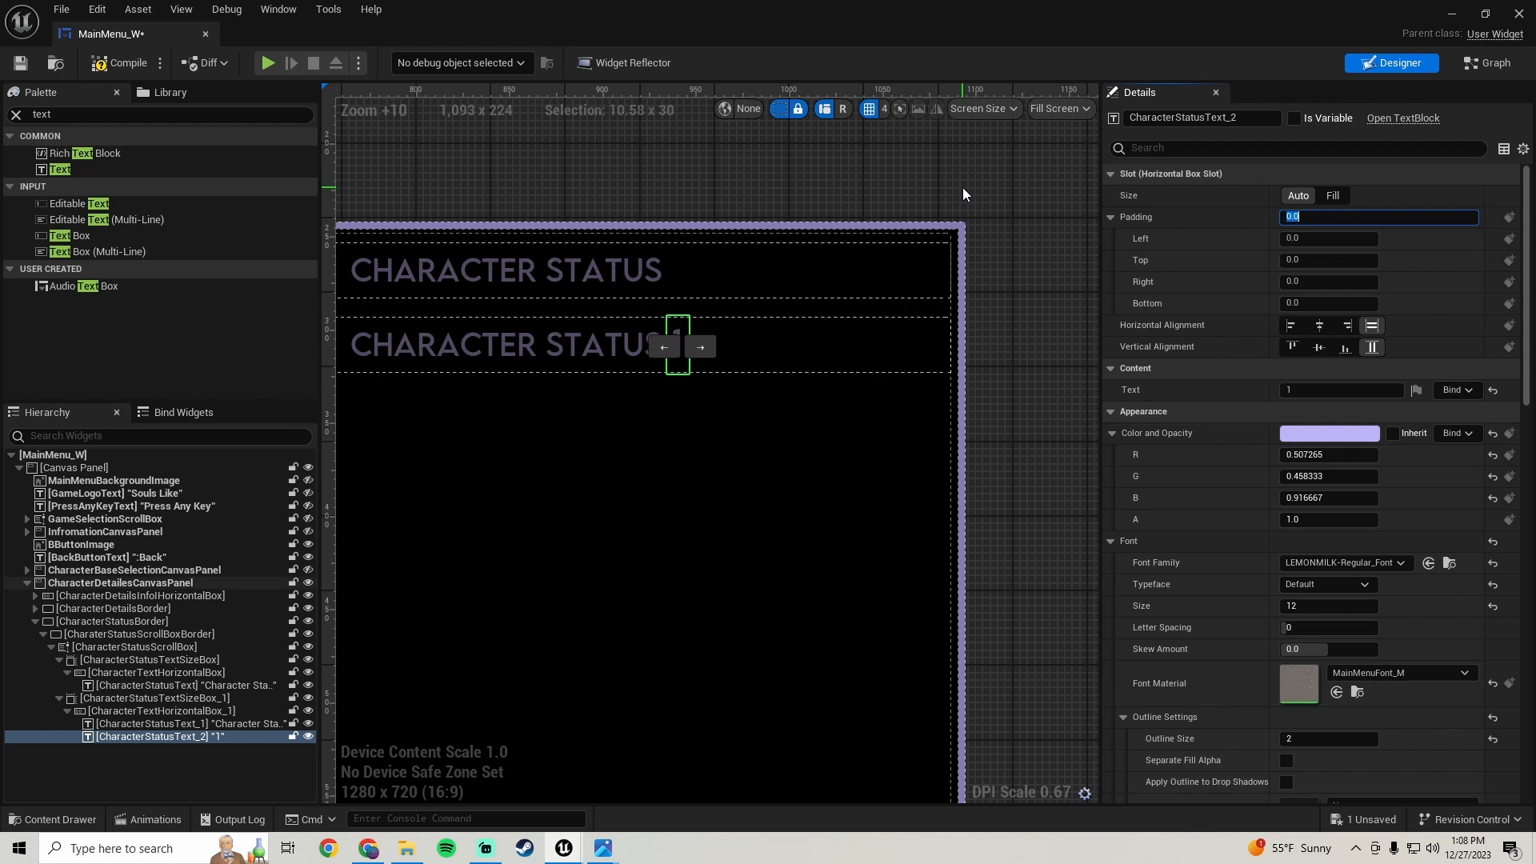
- Set the value text's size to Fill and its text justification to centre
{"action": "left_click", "coordinate": [1334, 196]}
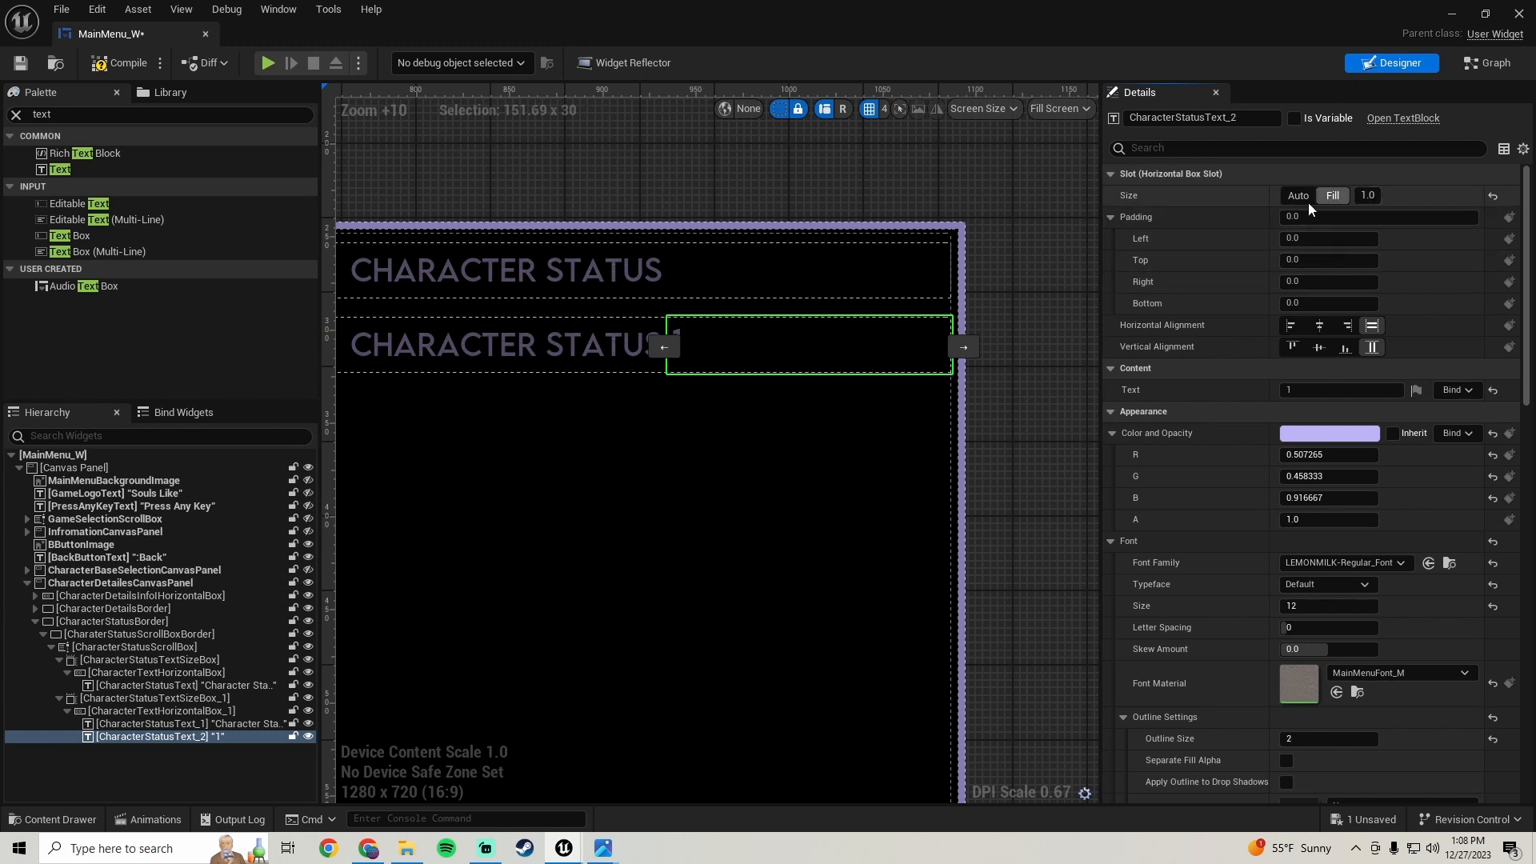
{"action": "left_click", "coordinate": [1299, 197]}
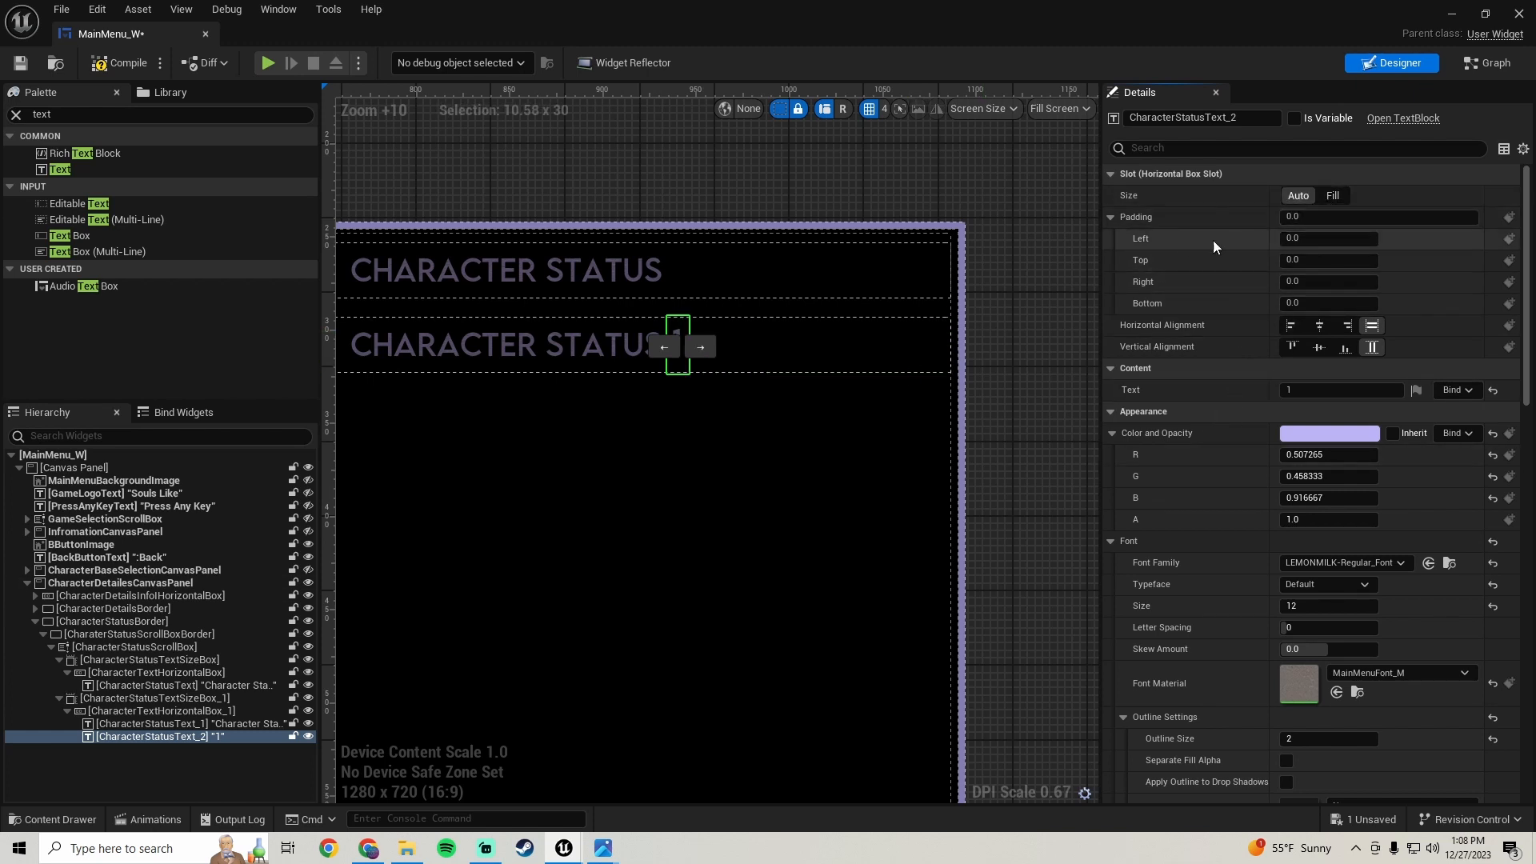
{"action": "scroll", "coordinate": [754, 360], "scroll_direction": "down", "scroll_amount": 3}
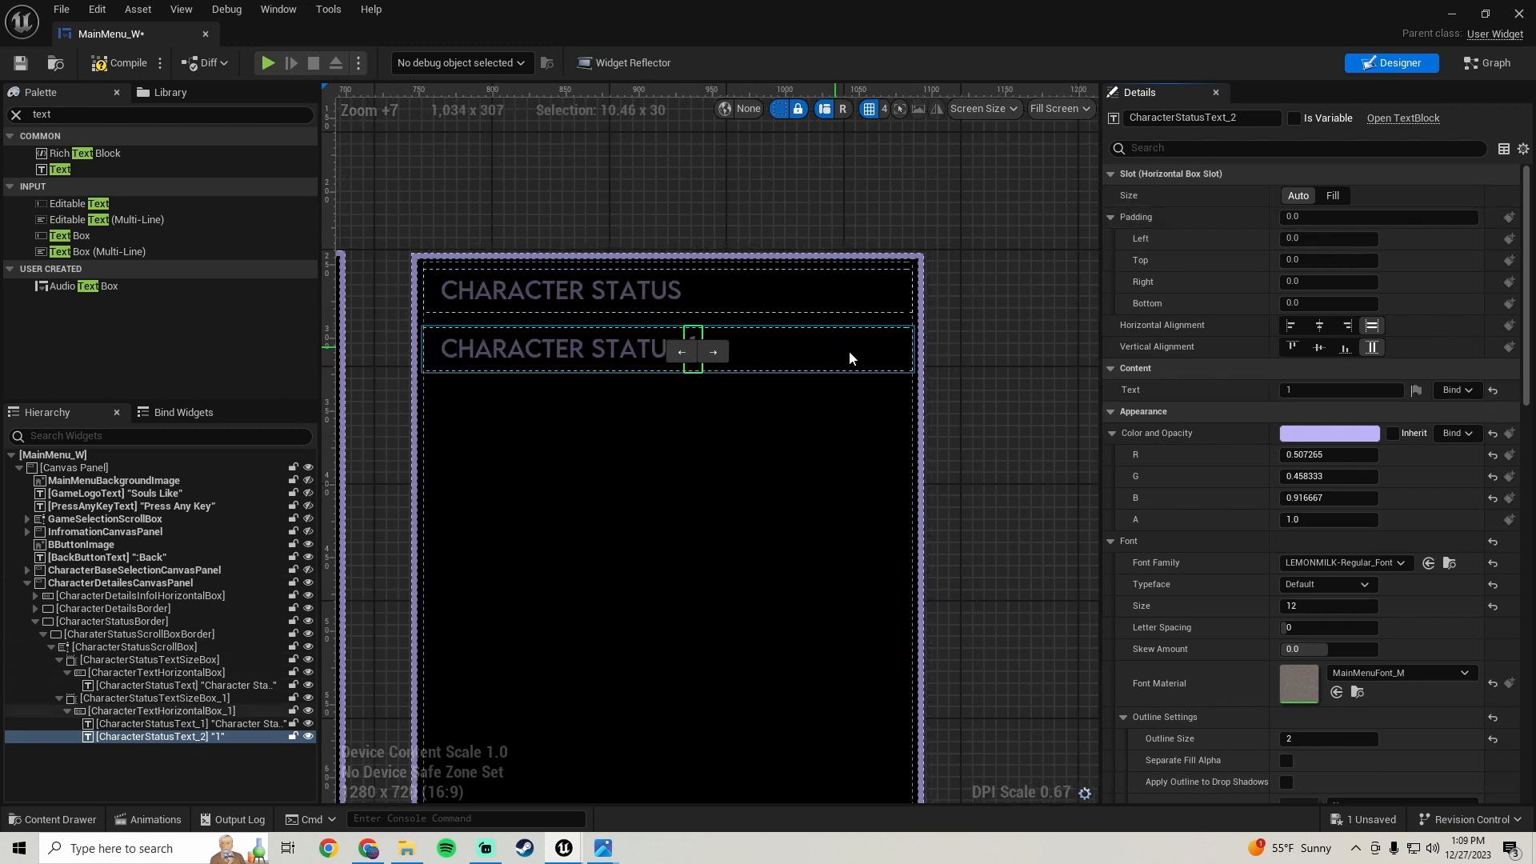
{"action": "left_click", "coordinate": [1333, 197]}
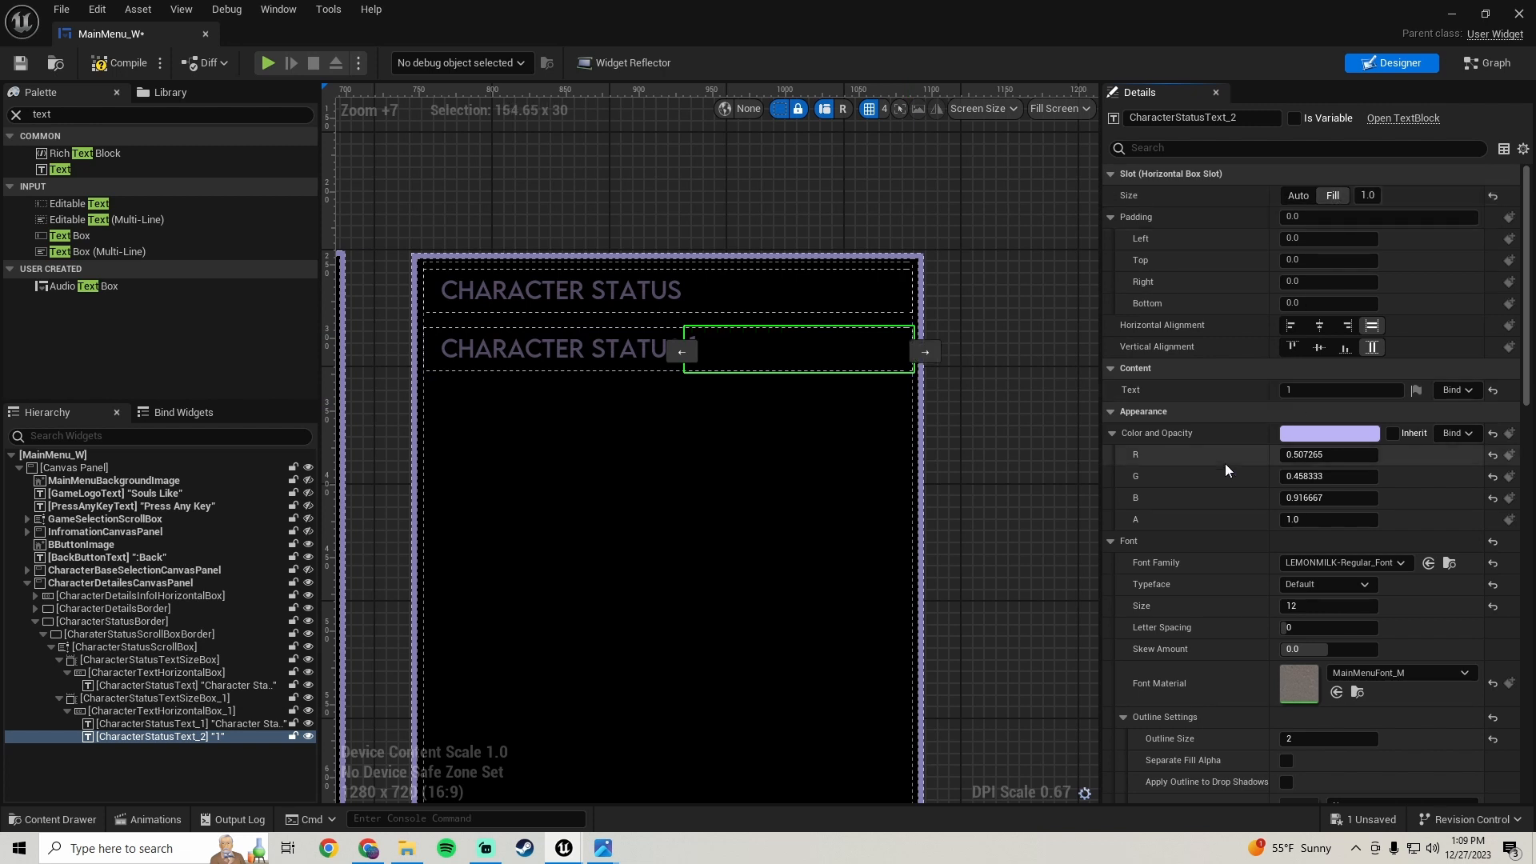
{"action": "scroll", "coordinate": [1233, 390], "scroll_direction": "down", "scroll_amount": 5}
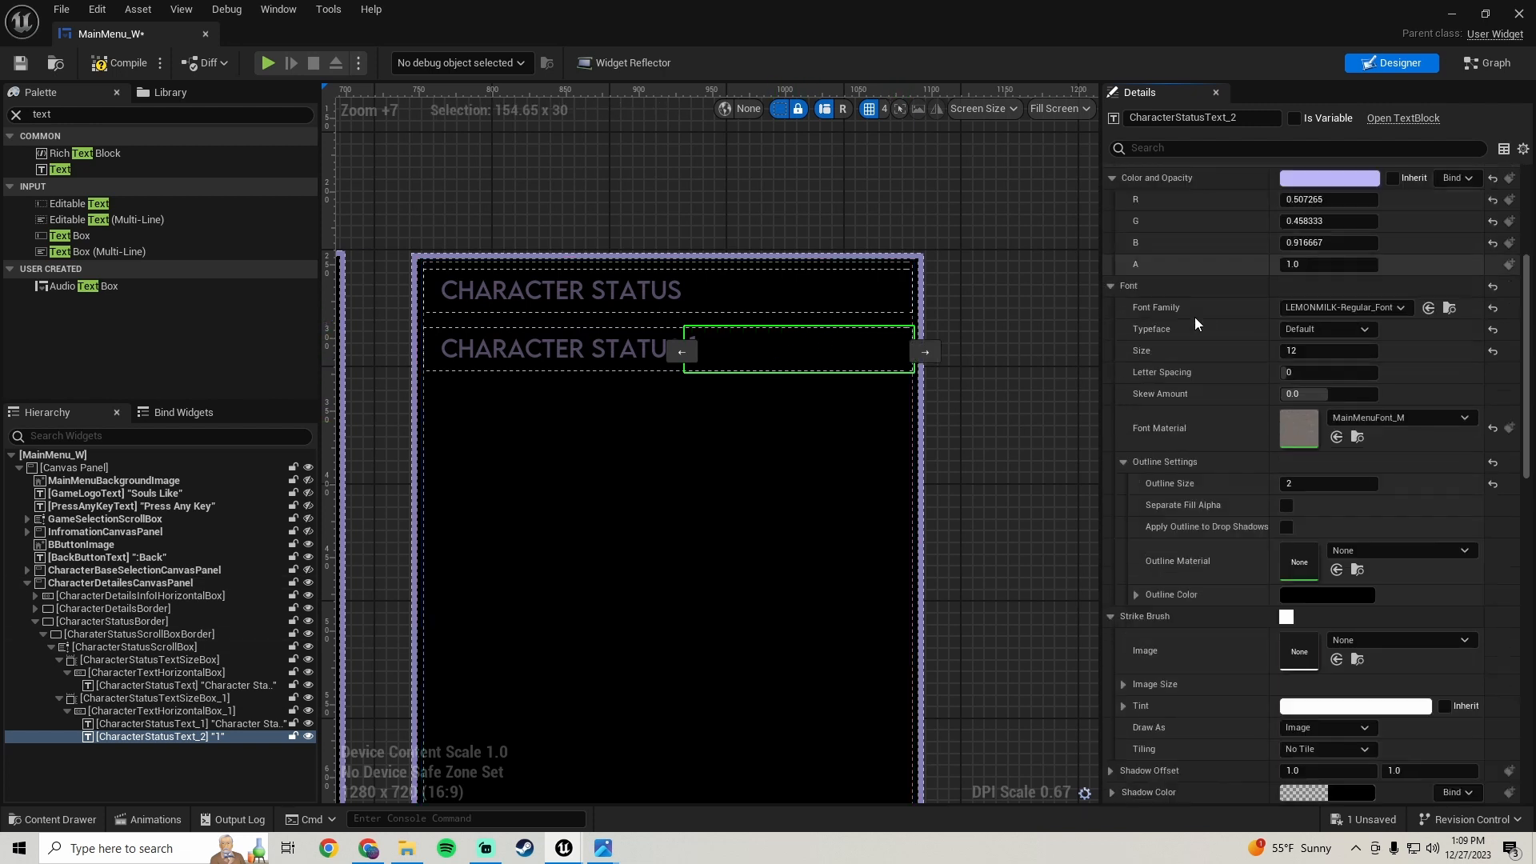
{"action": "scroll", "coordinate": [1174, 367], "scroll_direction": "down", "scroll_amount": 7}
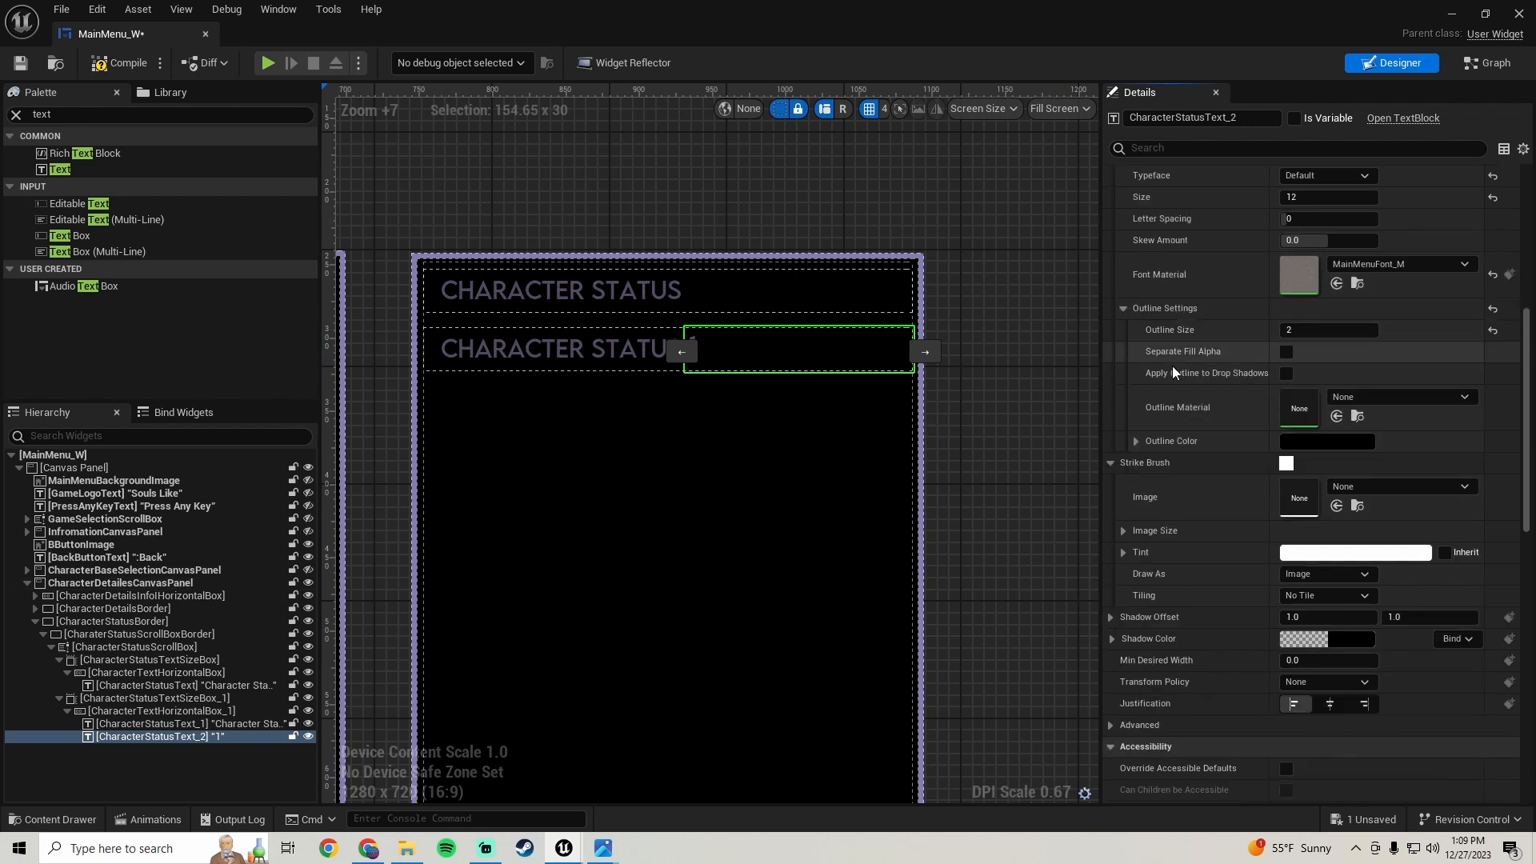
{"action": "left_click", "coordinate": [1329, 422]}
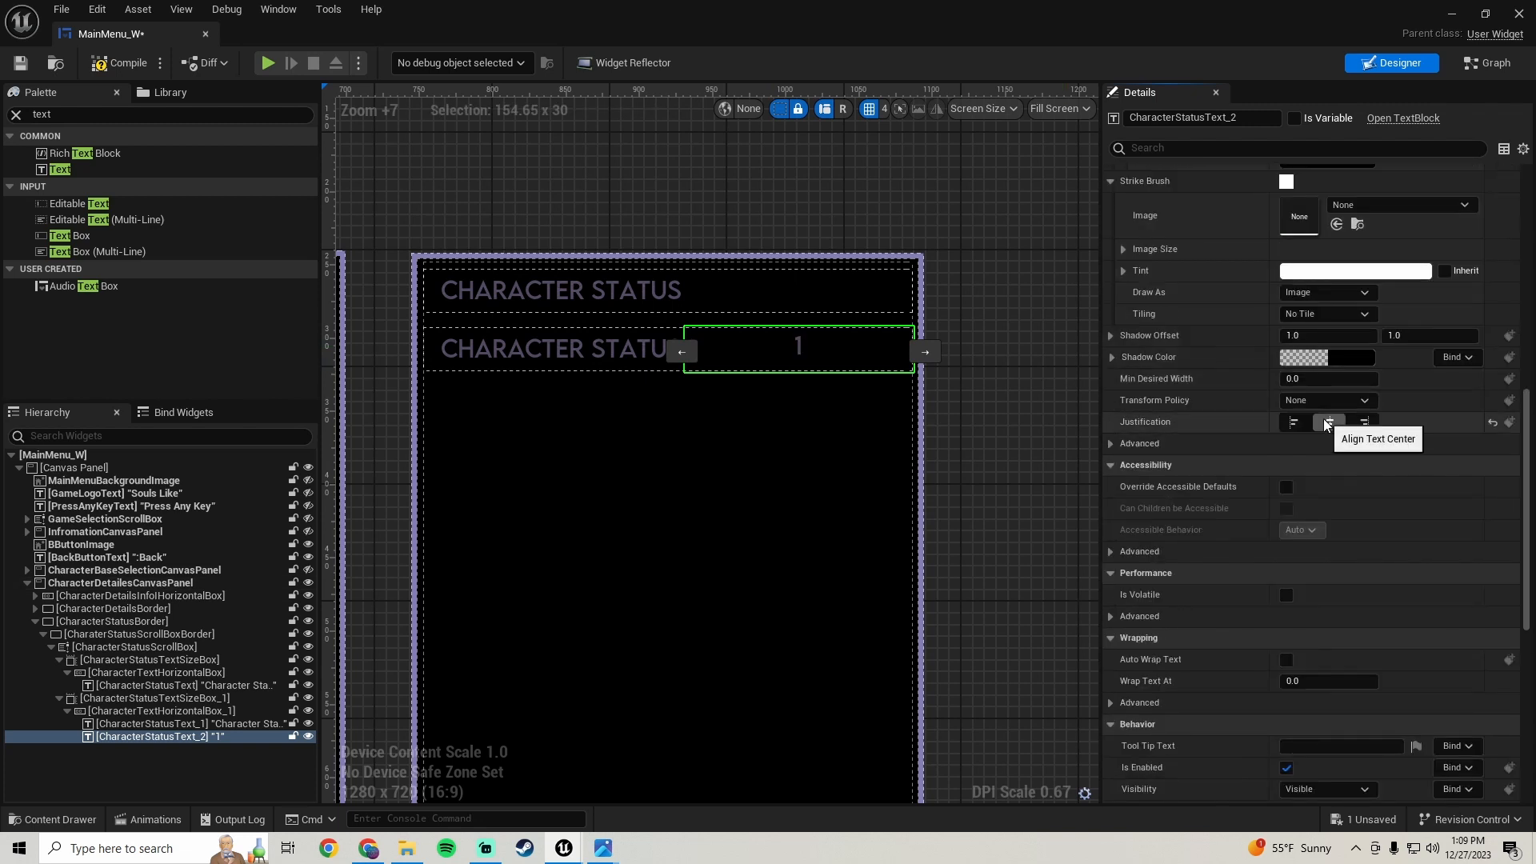
{"action": "left_click", "coordinate": [1364, 424]}
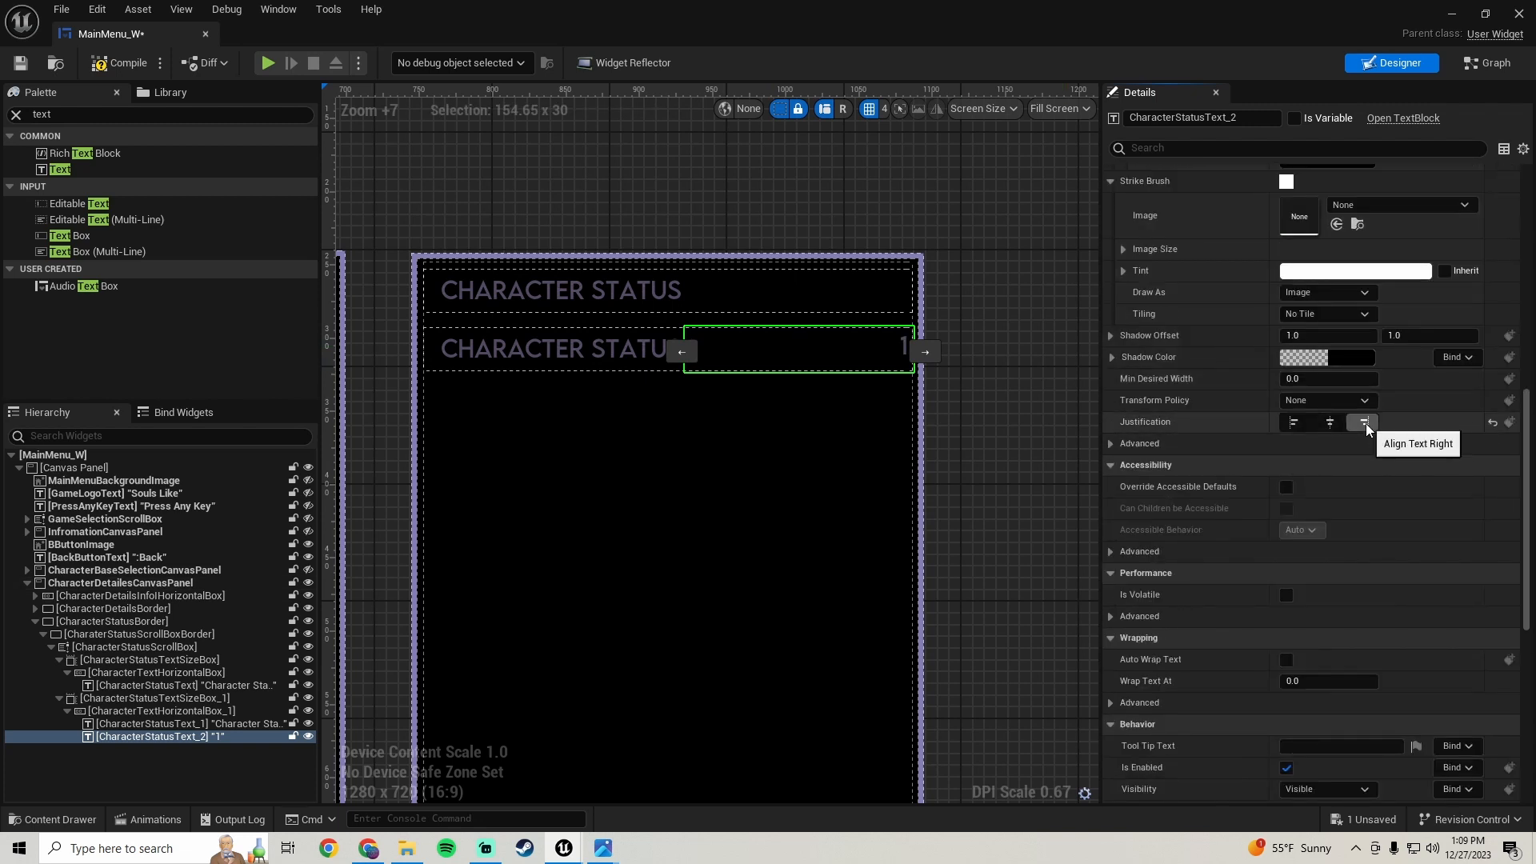
{"action": "left_click", "coordinate": [1330, 423]}
- Give the value text a left padding of 100
{"action": "scroll", "coordinate": [1200, 344], "scroll_direction": "up", "scroll_amount": 7}
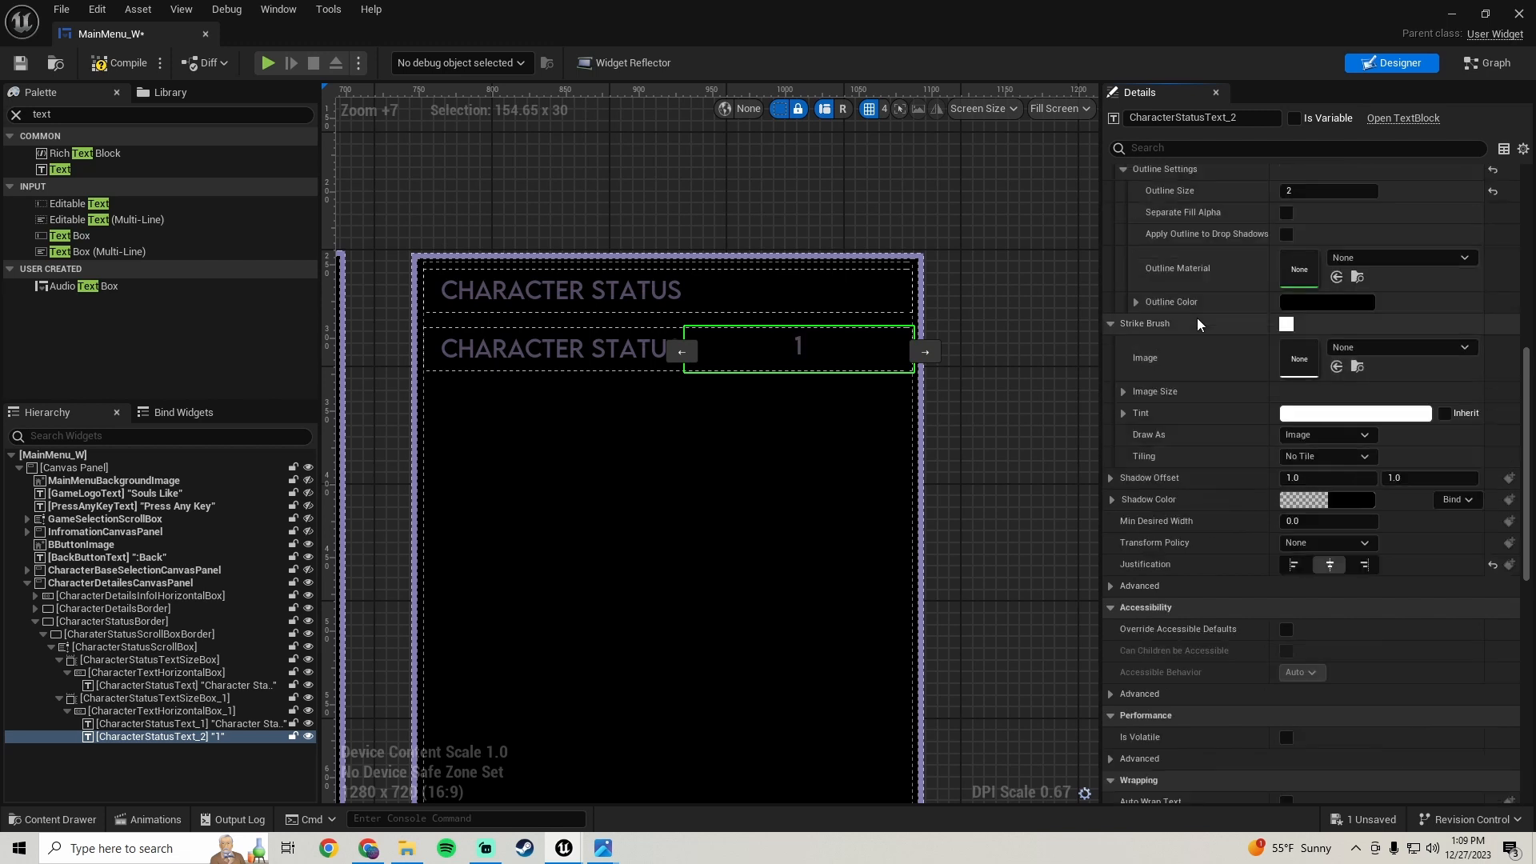
{"action": "scroll", "coordinate": [1211, 367], "scroll_direction": "up", "scroll_amount": 5}
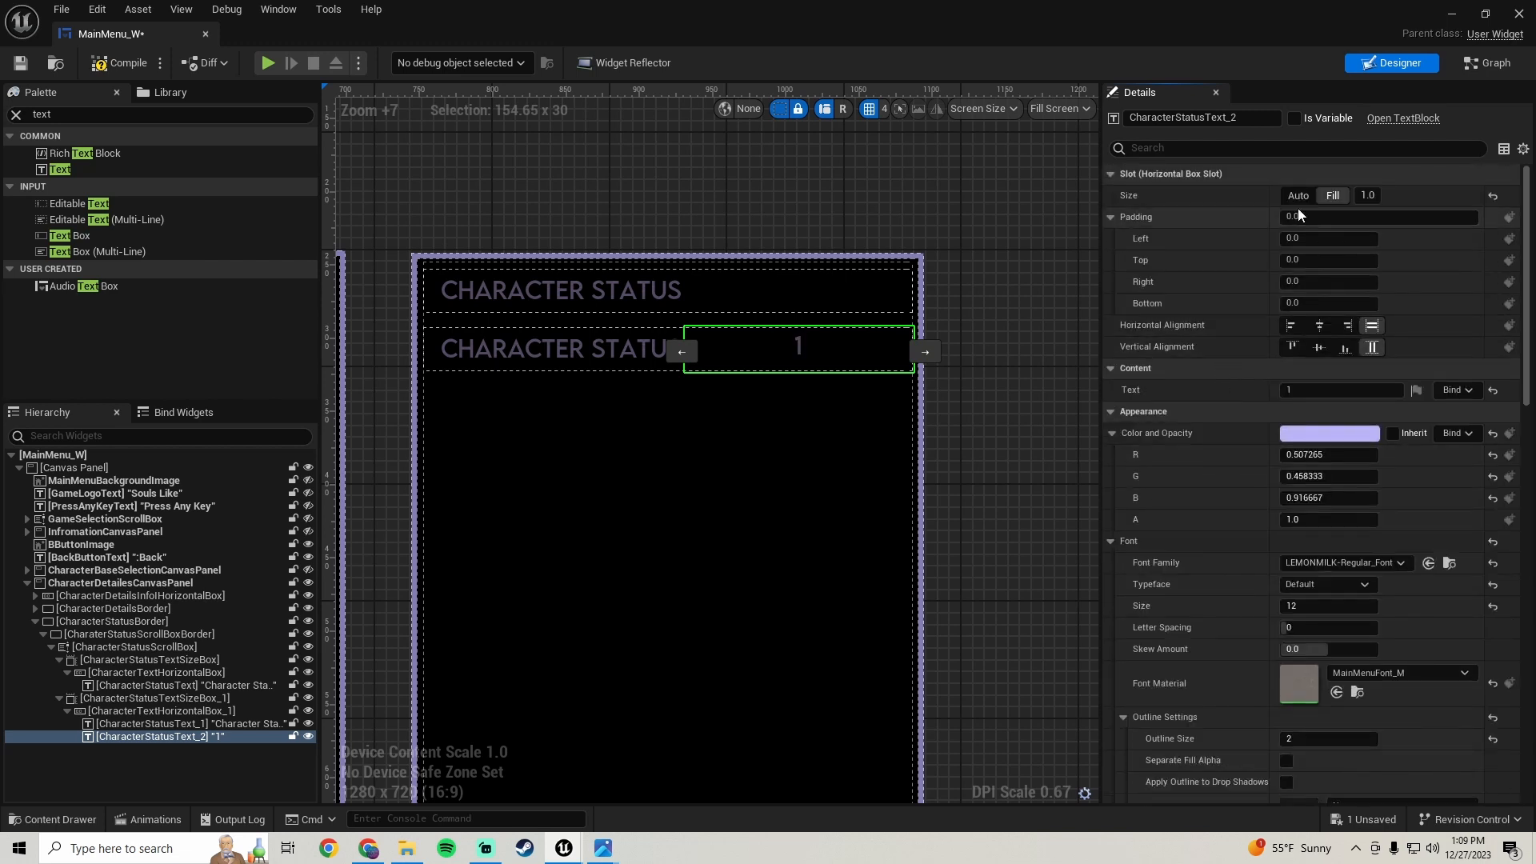
{"action": "left_click", "coordinate": [1298, 196]}
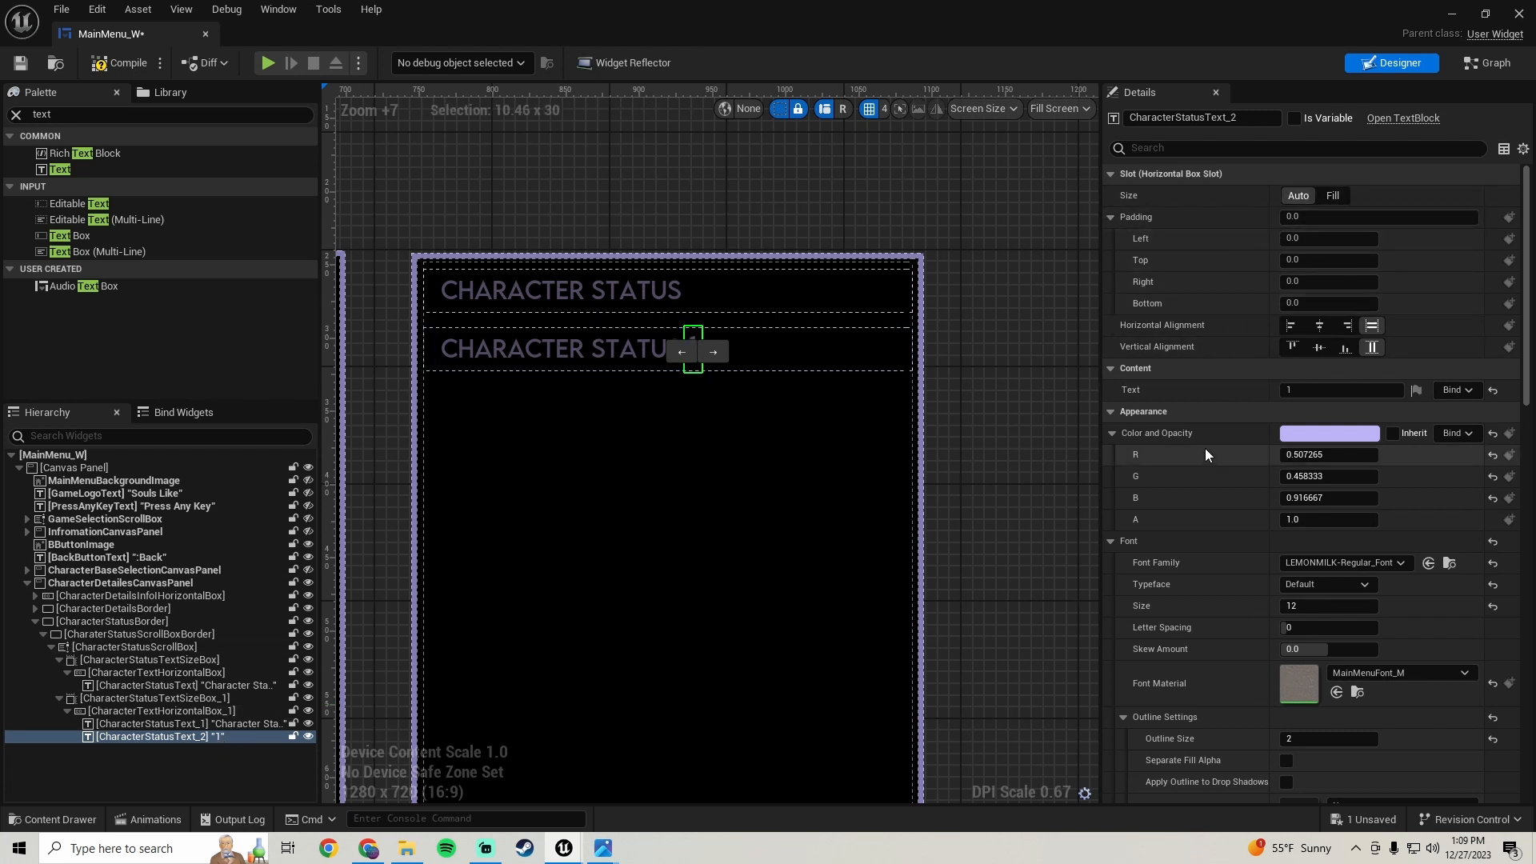
{"action": "left_click", "coordinate": [1334, 196]}
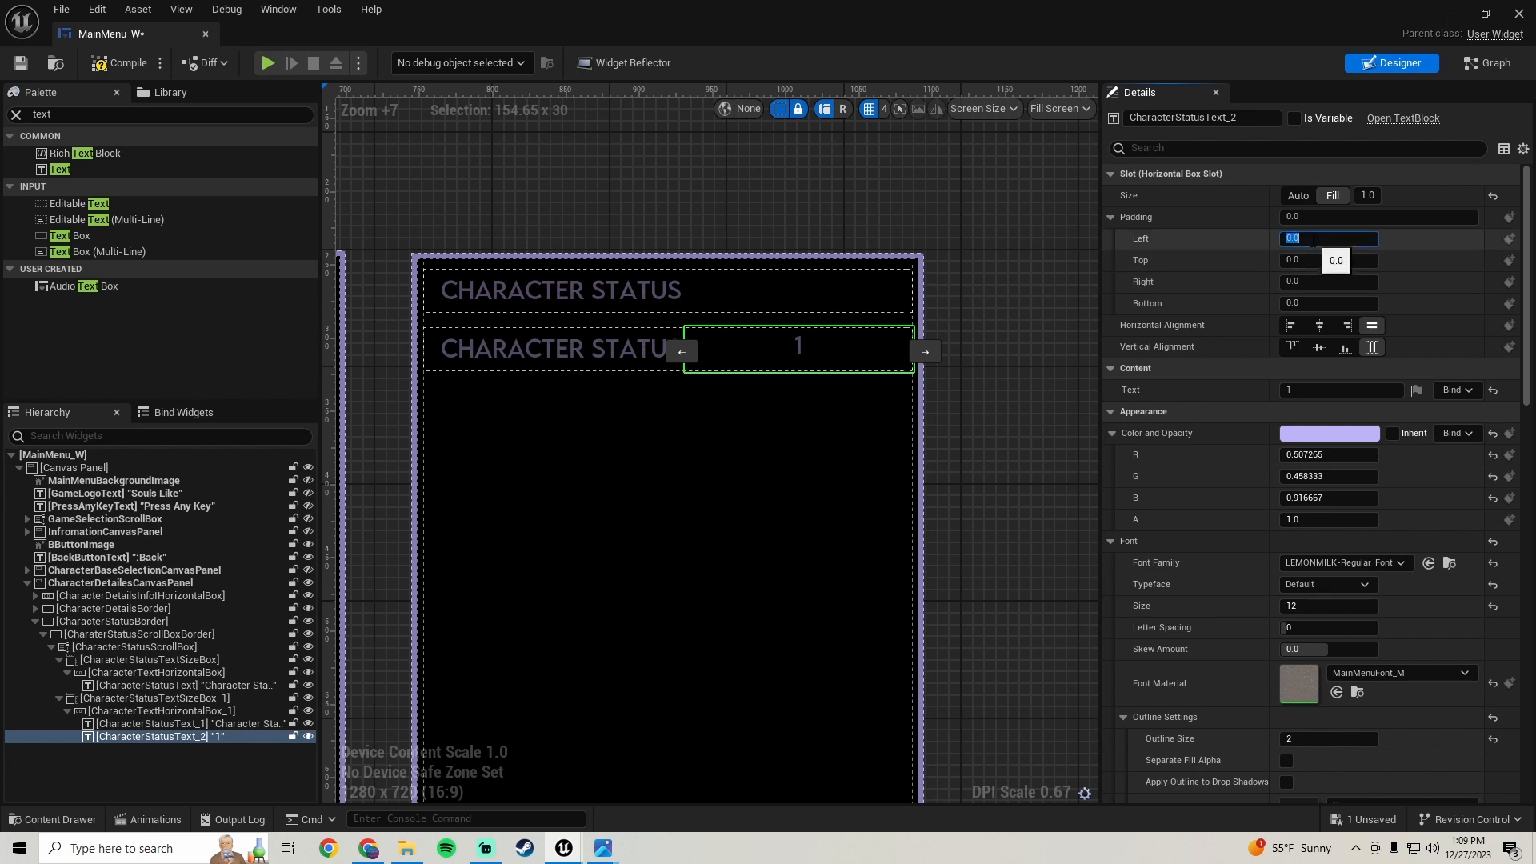
{"action": "key", "text": "Return"}
{"action": "type", "text": "75"}
{"action": "key", "text": "Return"}
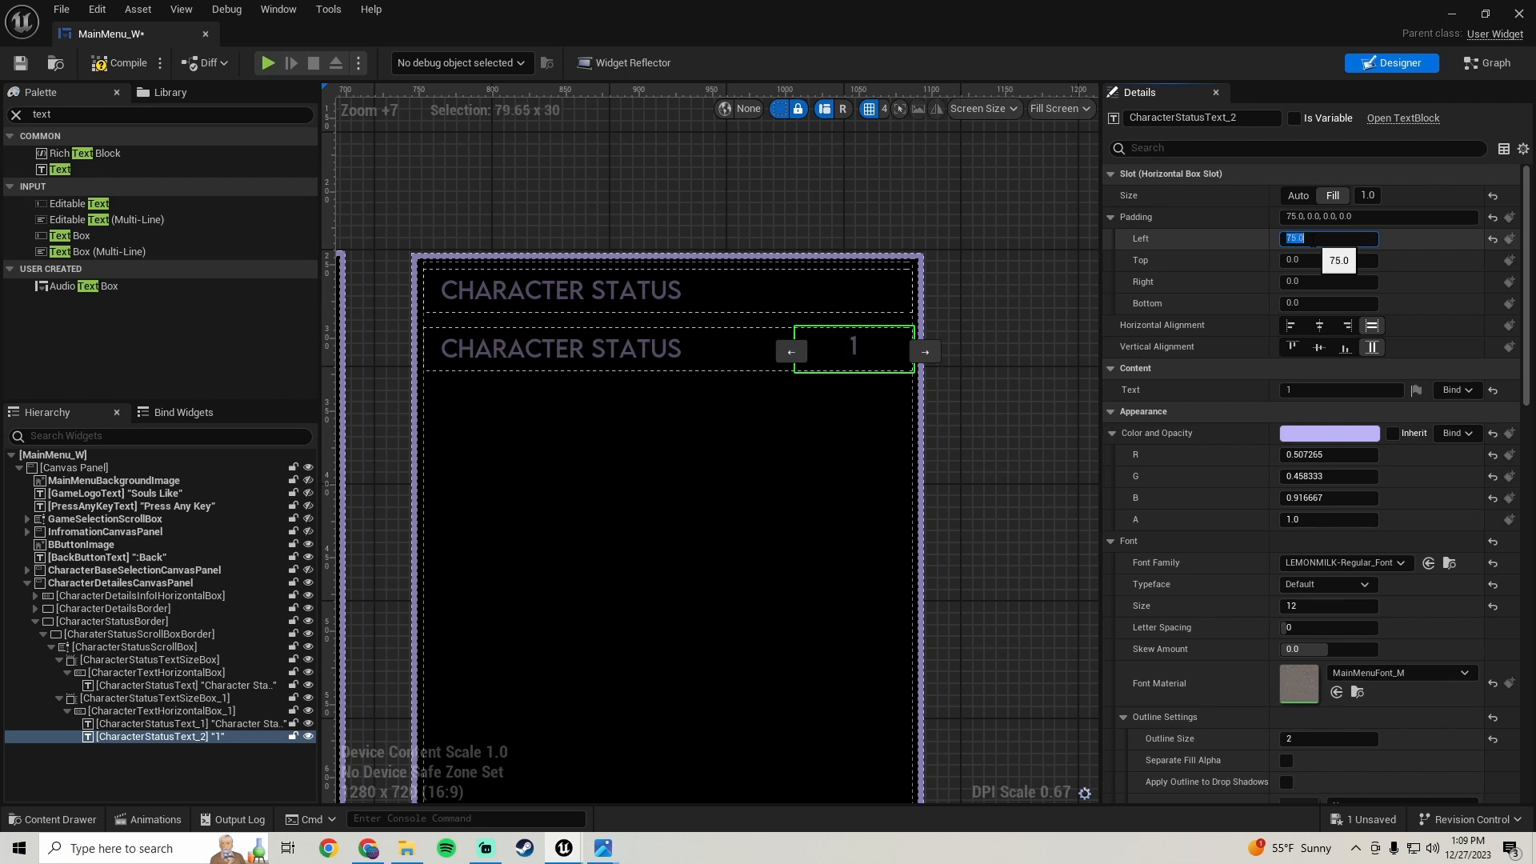
{"action": "type", "text": "80"}
{"action": "key", "text": "Return"}
{"action": "type", "text": "100"}
{"action": "key", "text": "Return"}
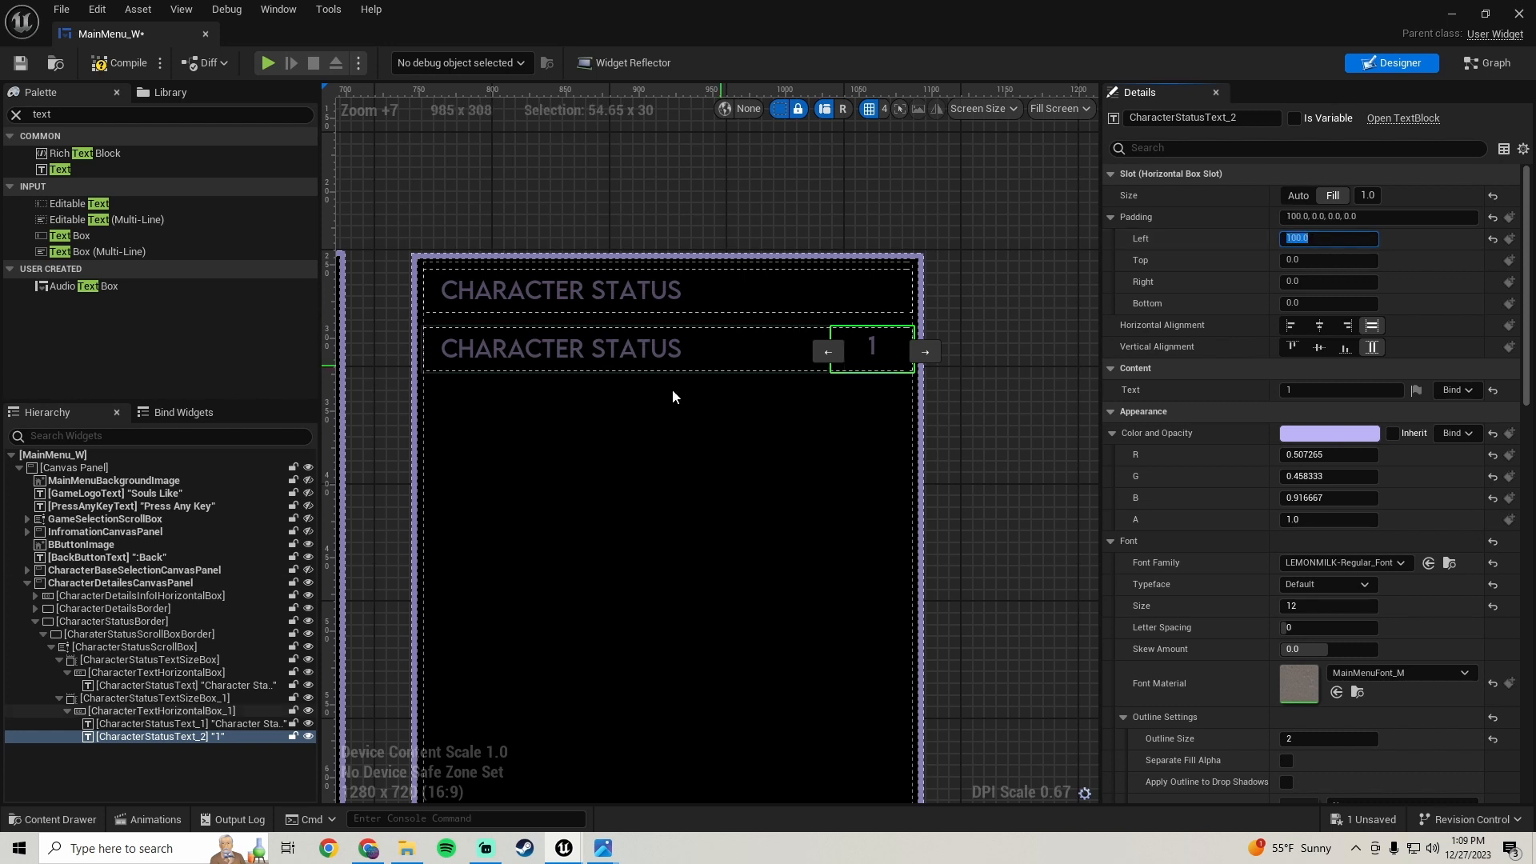
- Change the label text's content to Level and save the blueprint
{"action": "left_click", "coordinate": [565, 347]}
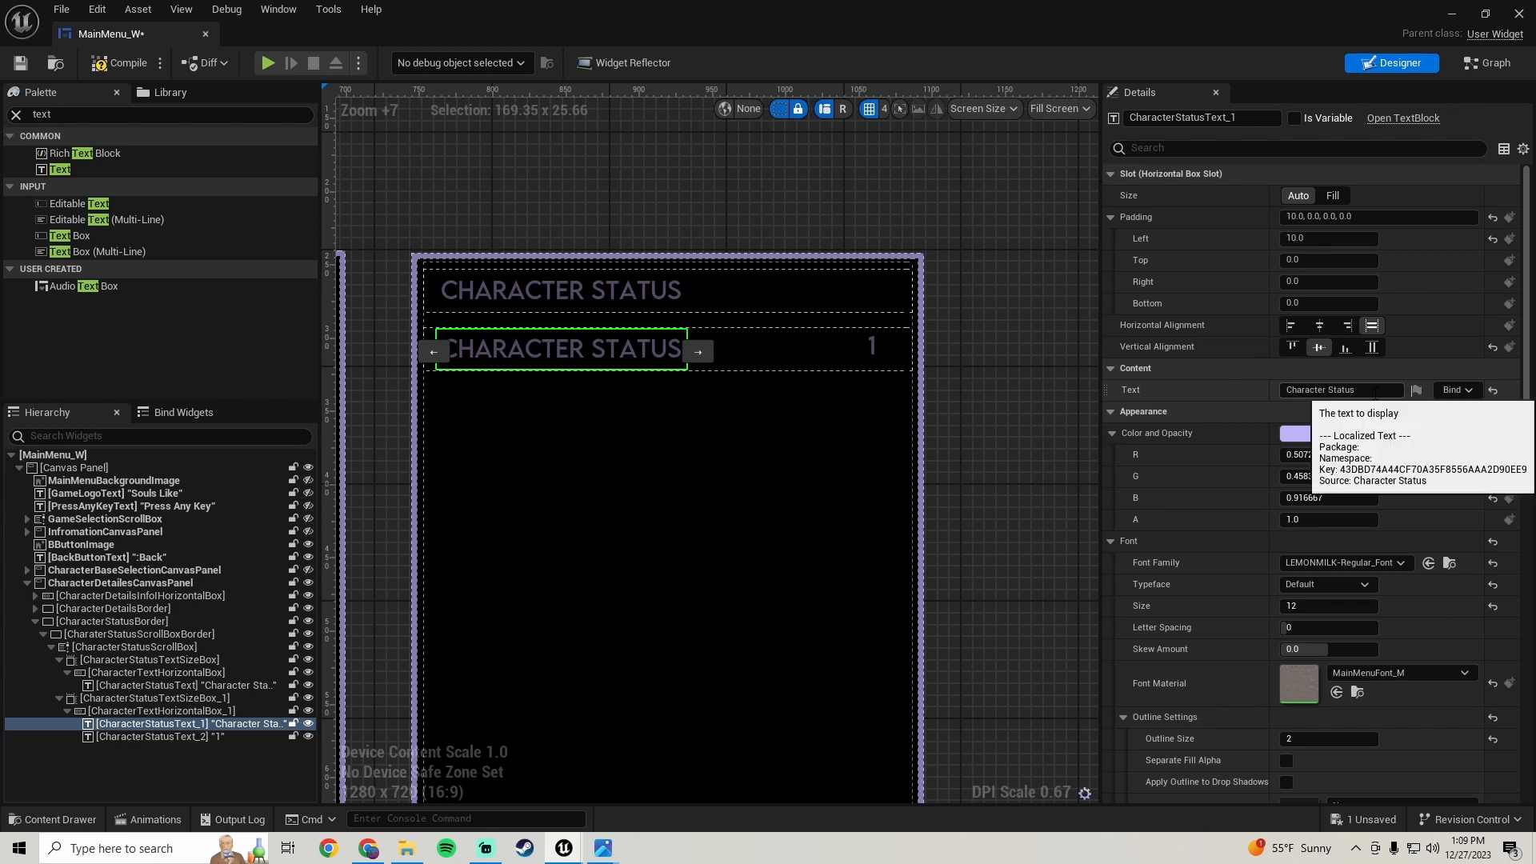
{"action": "left_click", "coordinate": [1344, 390]}
{"action": "type", "text": "dfgsdfg"}
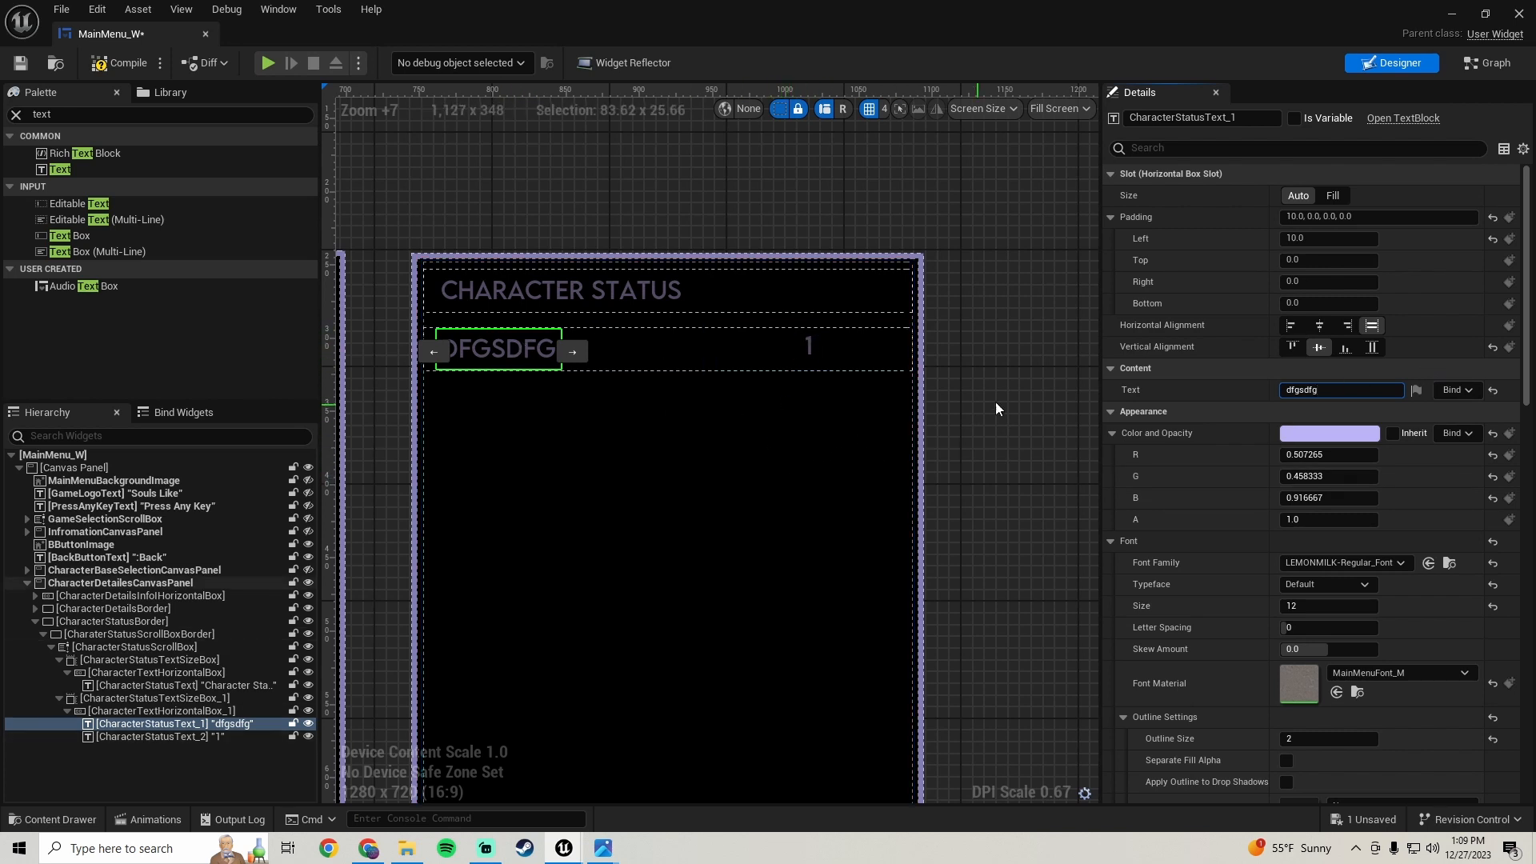
{"action": "left_click", "coordinate": [1317, 390]}
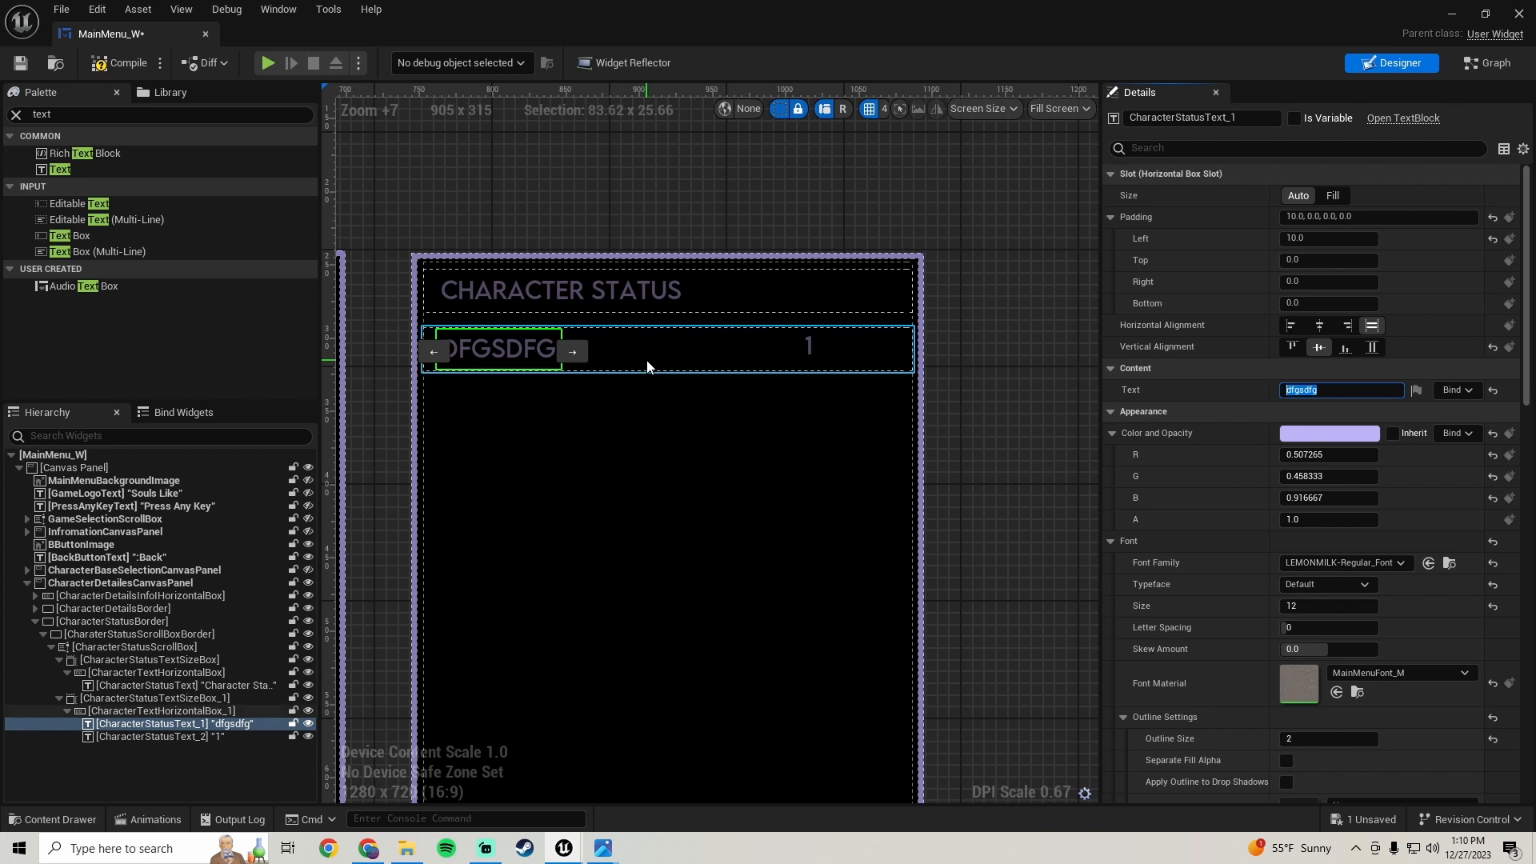
{"action": "key", "text": "Return"}
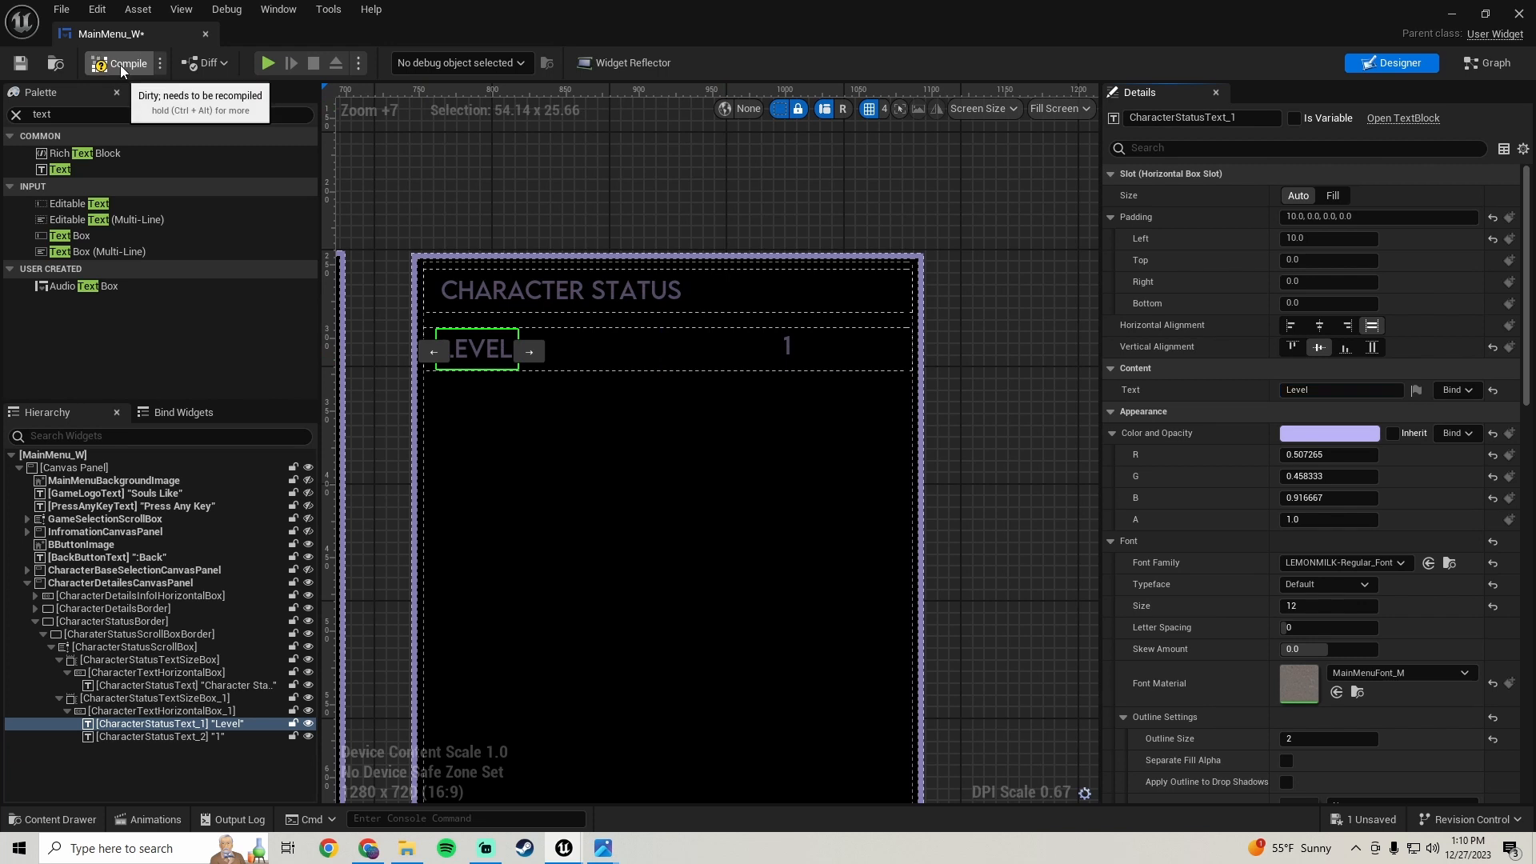
{"action": "left_click", "coordinate": [12, 67]}
- Reset the value text's padding to its default and set its size back to Auto
{"action": "left_click", "coordinate": [788, 347]}
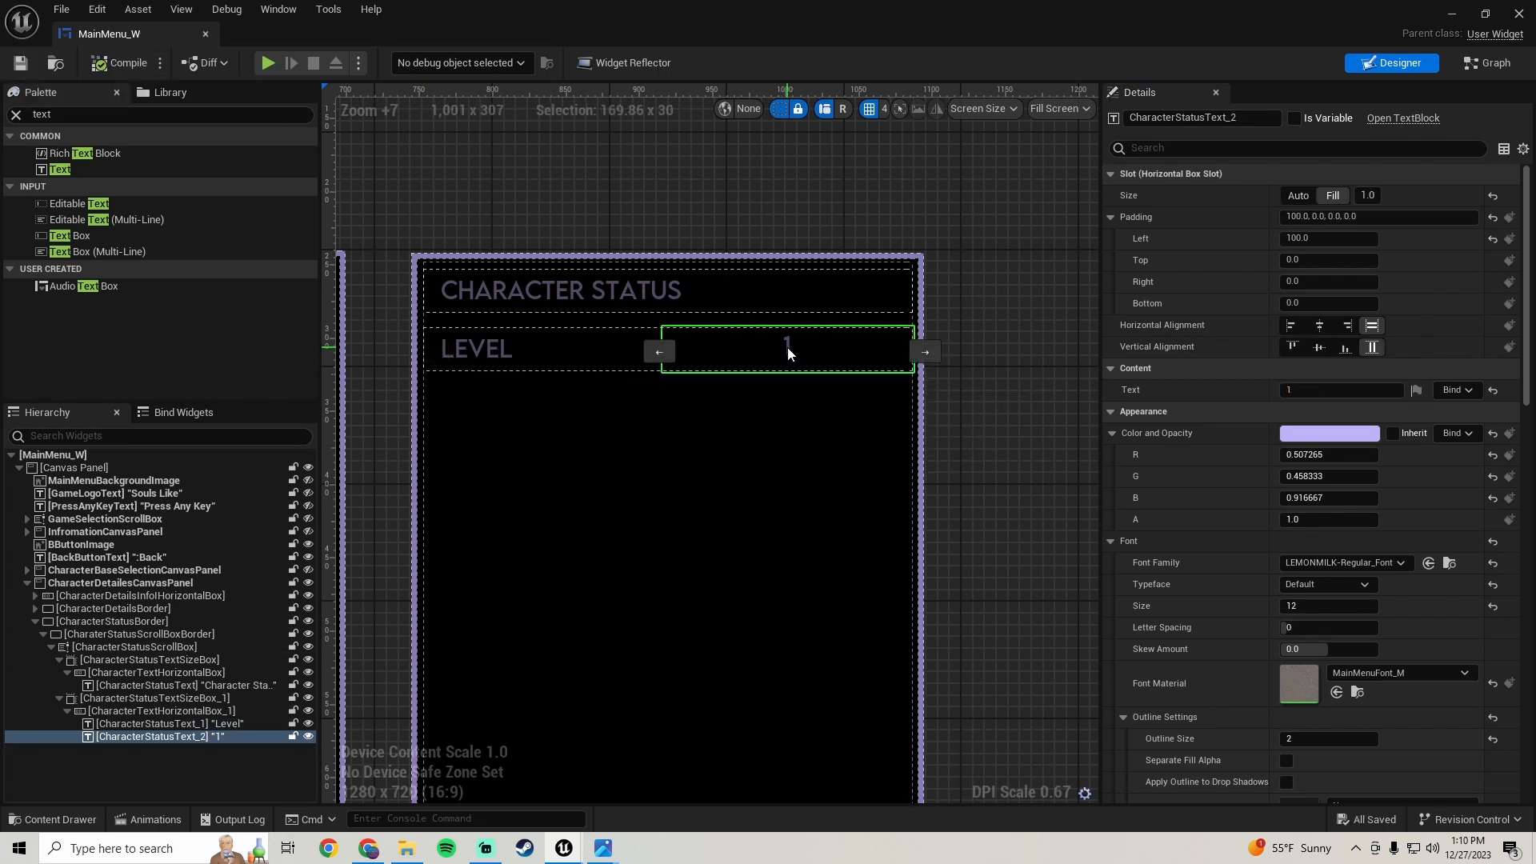
{"action": "scroll", "coordinate": [1095, 345], "scroll_direction": "up", "scroll_amount": 1}
{"action": "scroll", "coordinate": [1179, 285], "scroll_direction": "down", "scroll_amount": 2}
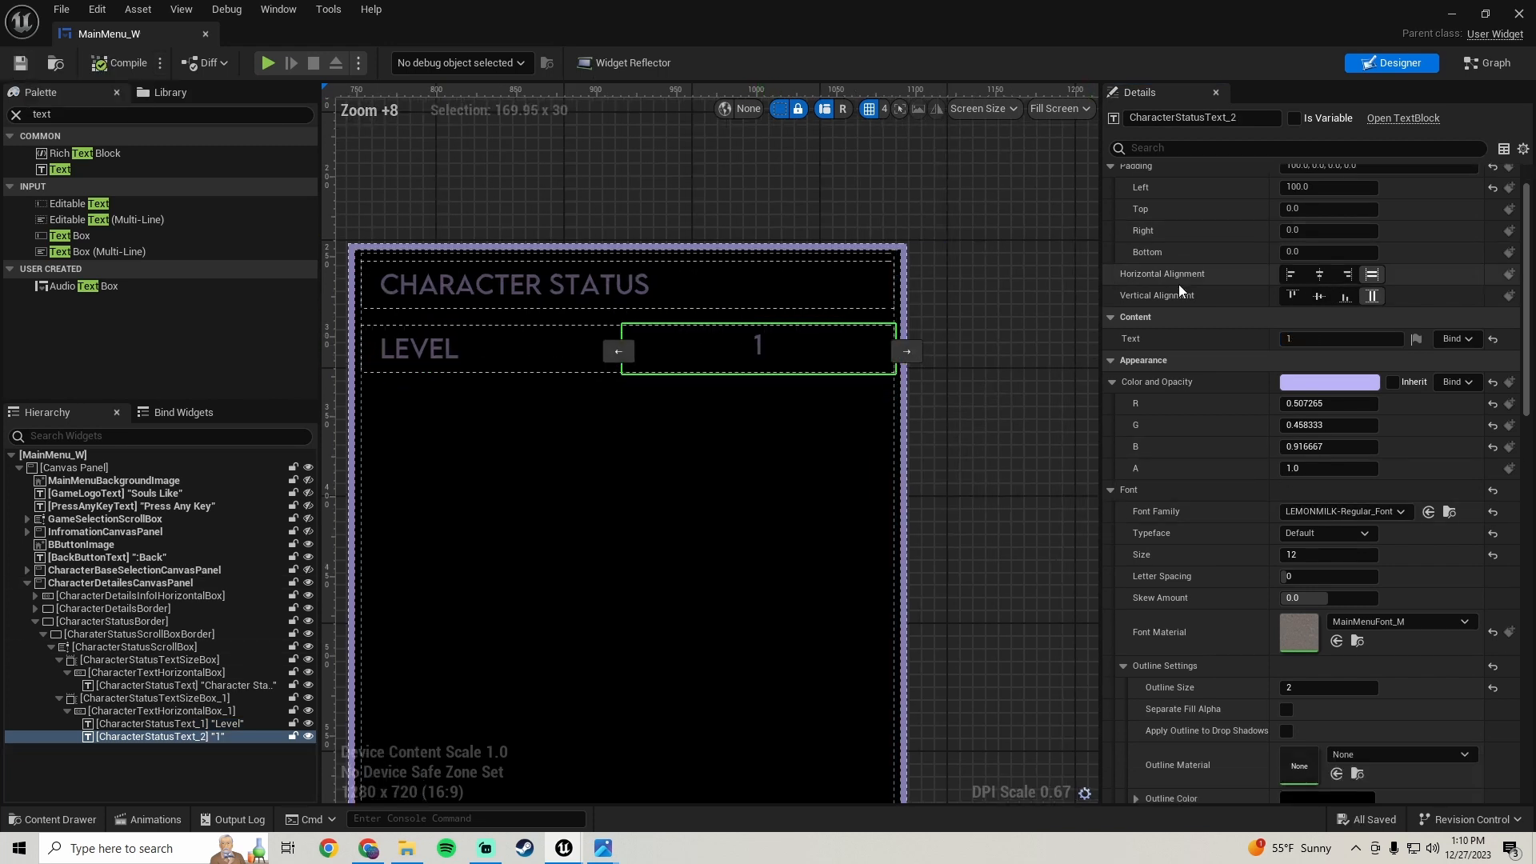
{"action": "scroll", "coordinate": [1179, 282], "scroll_direction": "up", "scroll_amount": 2}
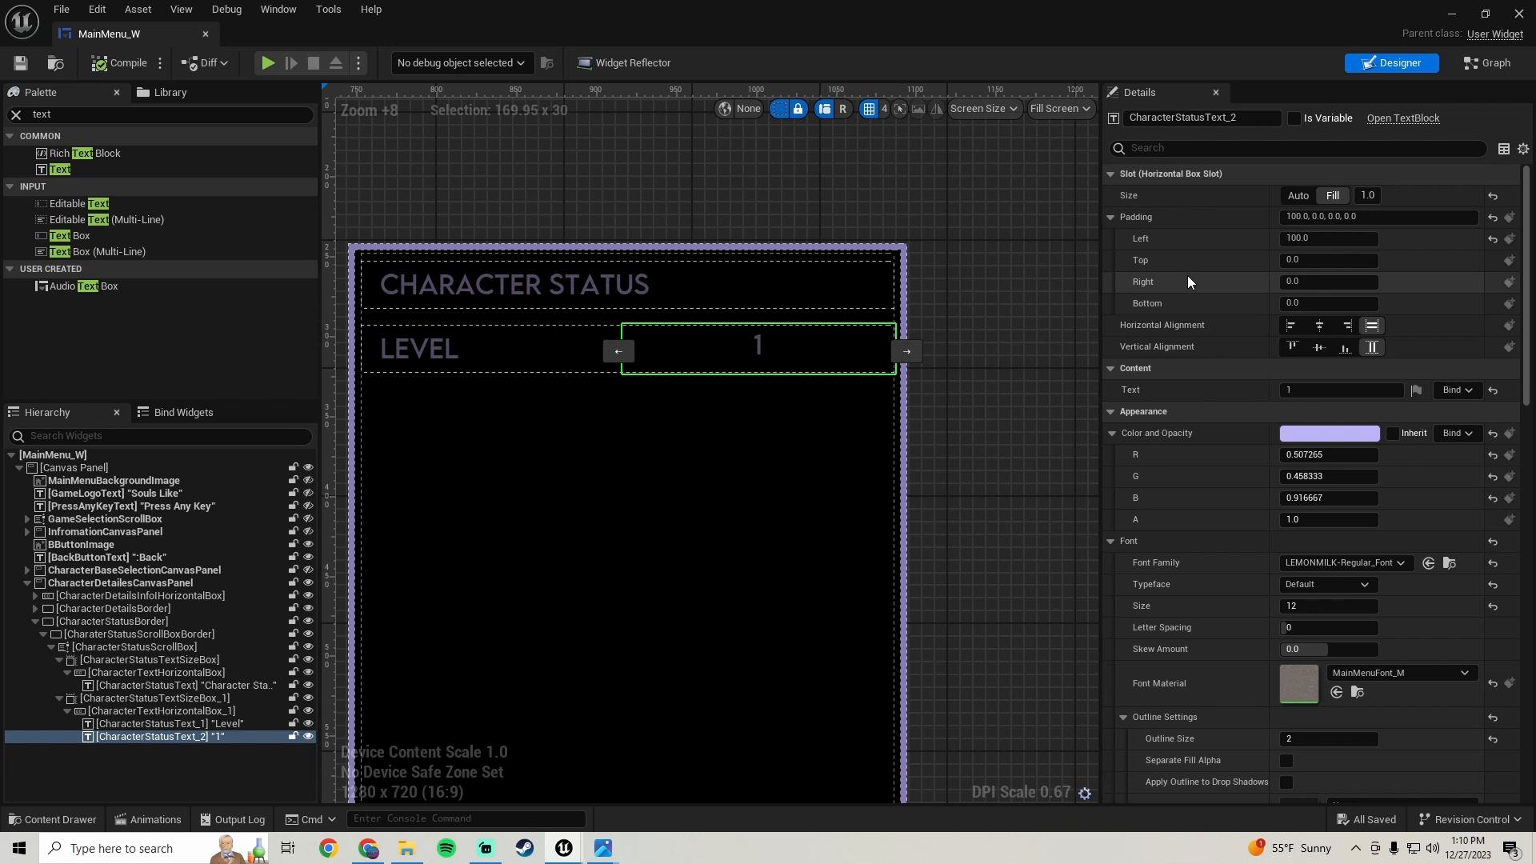
{"action": "left_click", "coordinate": [1493, 217]}
{"action": "left_click", "coordinate": [1298, 196]}
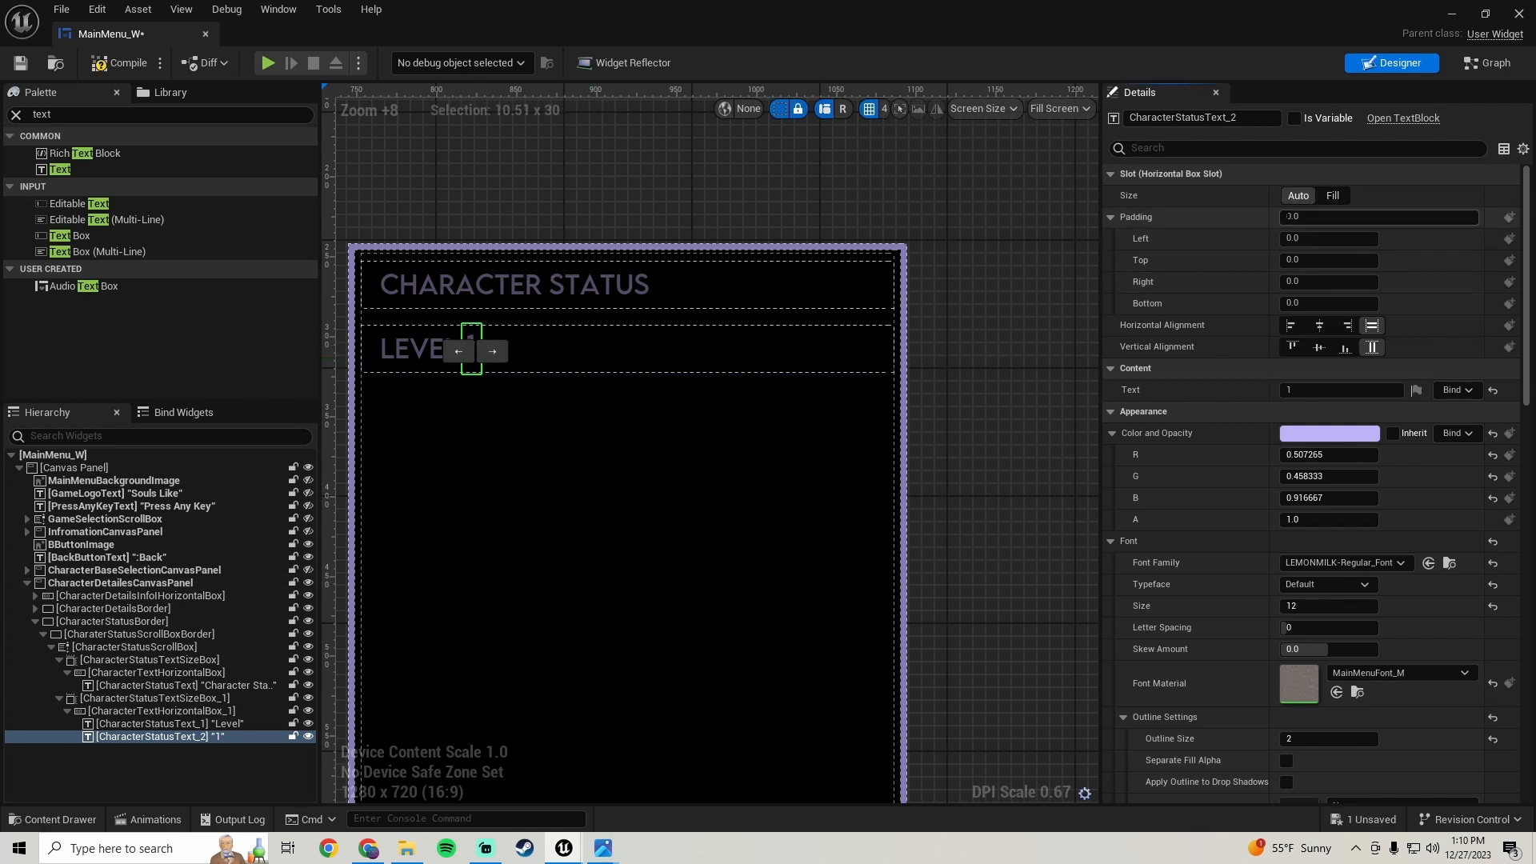
- Save the blueprint and close the editor window
{"action": "scroll", "coordinate": [1232, 276], "scroll_direction": "down", "scroll_amount": 3}
{"action": "scroll", "coordinate": [1231, 275], "scroll_direction": "up", "scroll_amount": 3}
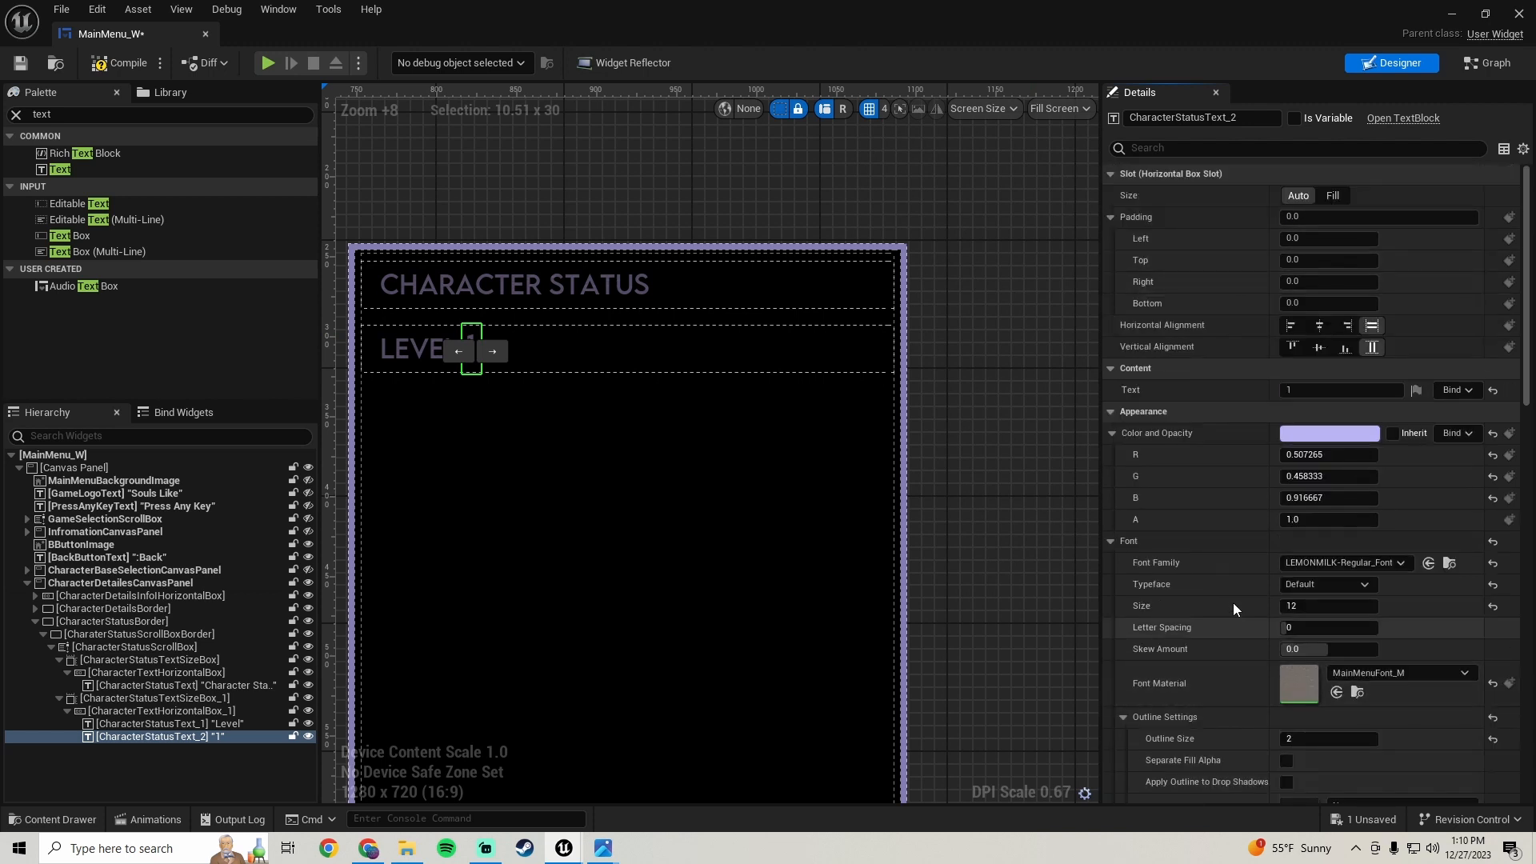
{"action": "scroll", "coordinate": [1223, 563], "scroll_direction": "down", "scroll_amount": 10}
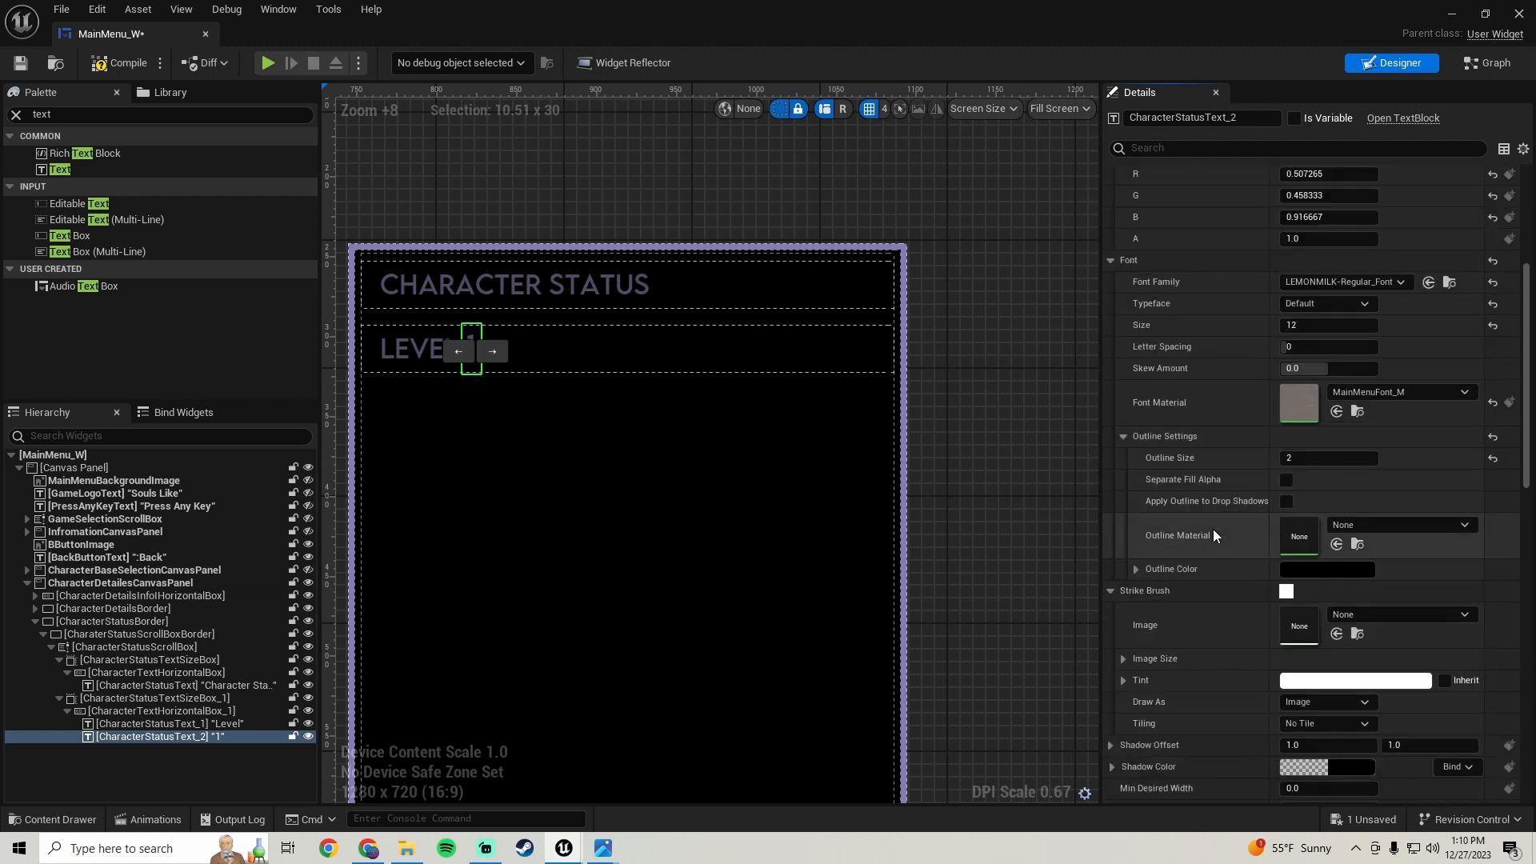
{"action": "scroll", "coordinate": [1208, 517], "scroll_direction": "up", "scroll_amount": 10}
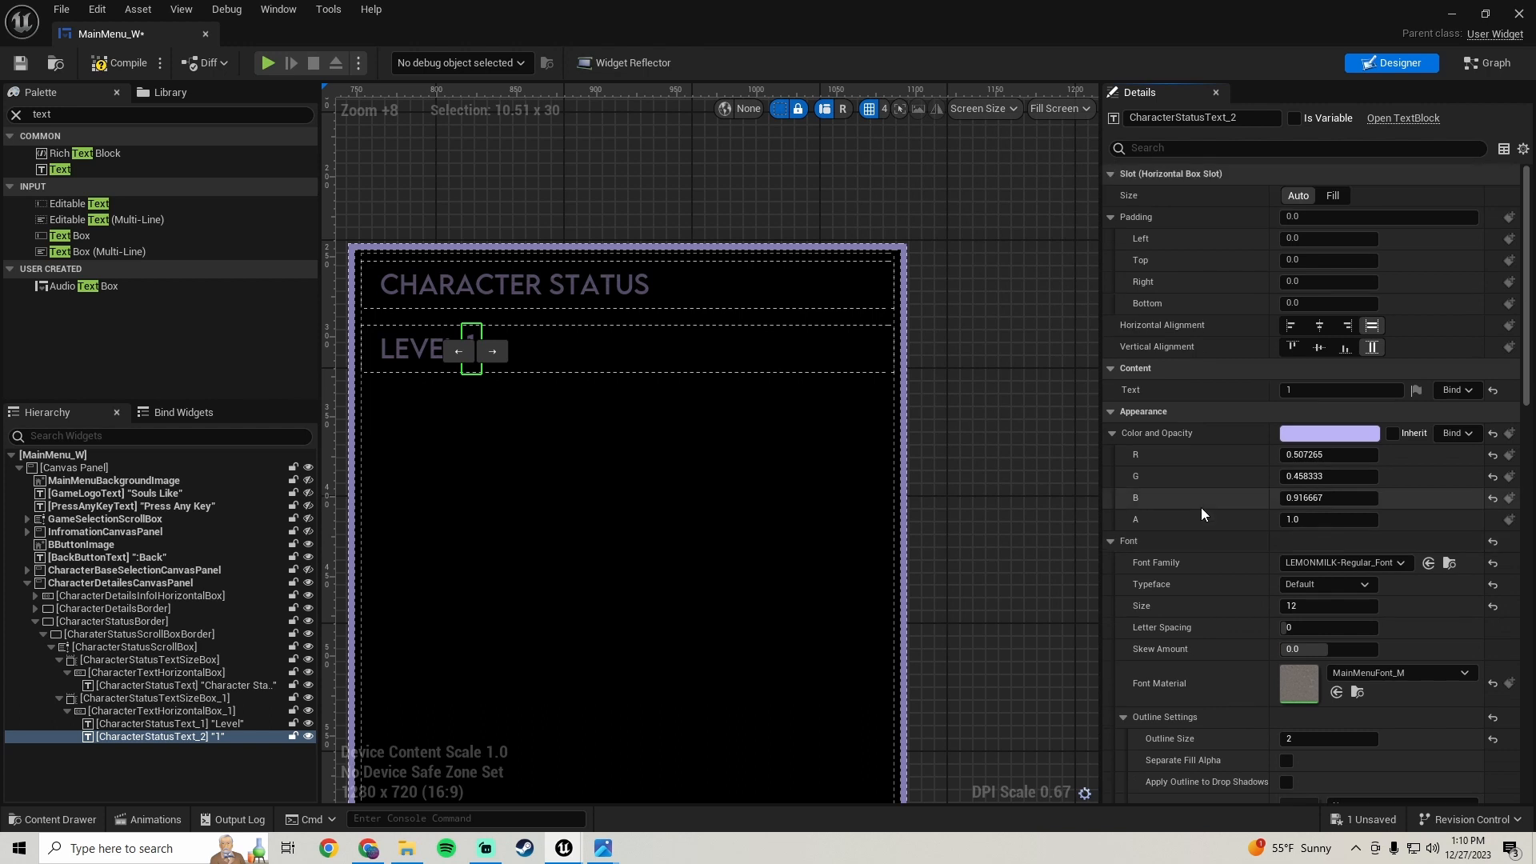
{"action": "left_click", "coordinate": [20, 63]}
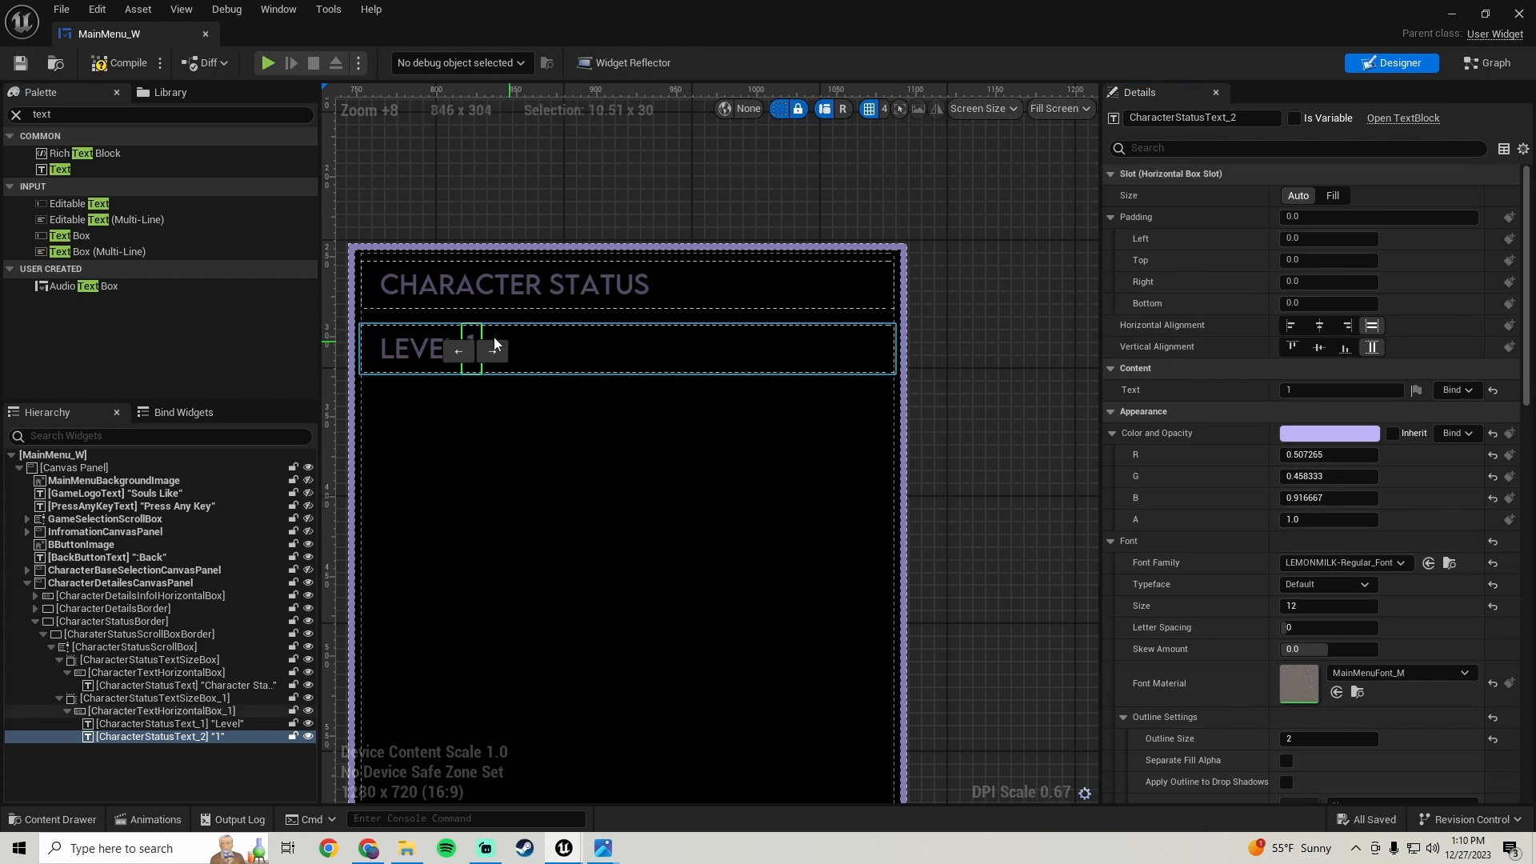
{"action": "left_click", "coordinate": [1519, 15]}
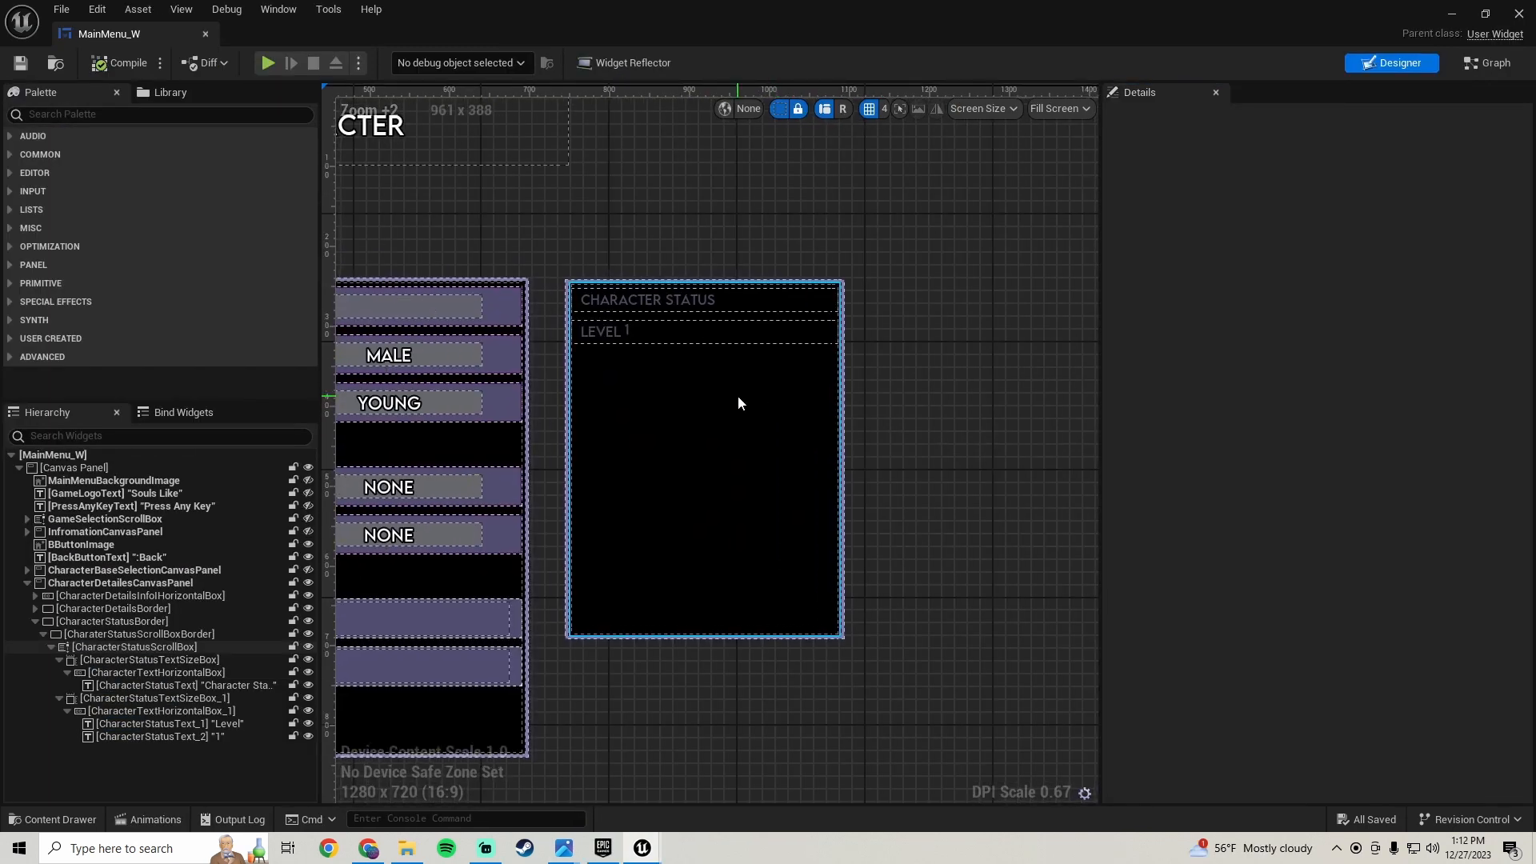
- Set the value text's size to Fill, align it right horizontally and centre it vertically
{"action": "left_click", "coordinate": [603, 301]}
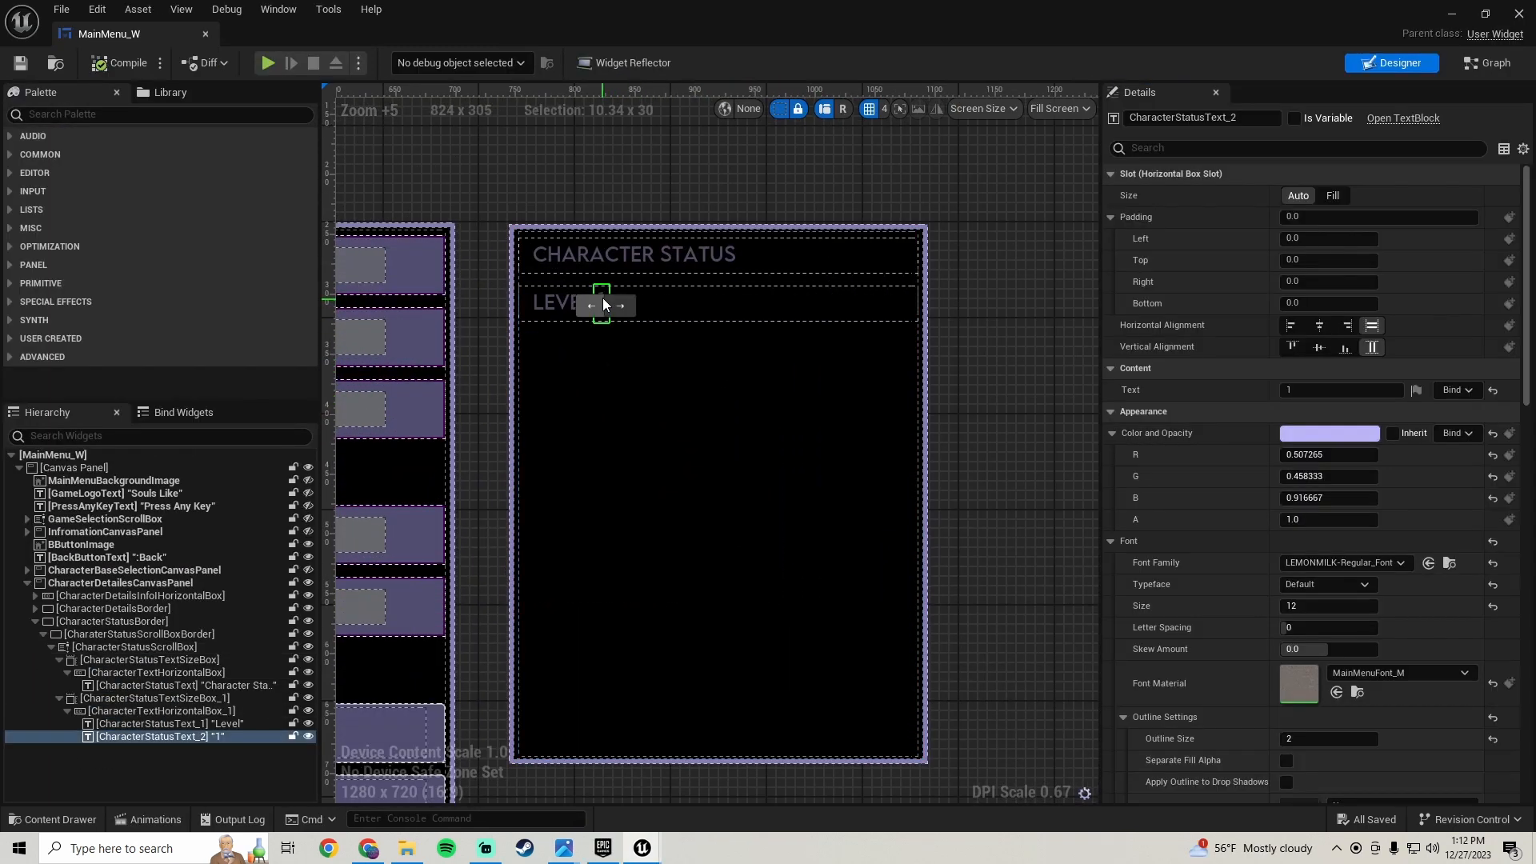
{"action": "left_click", "coordinate": [1331, 196]}
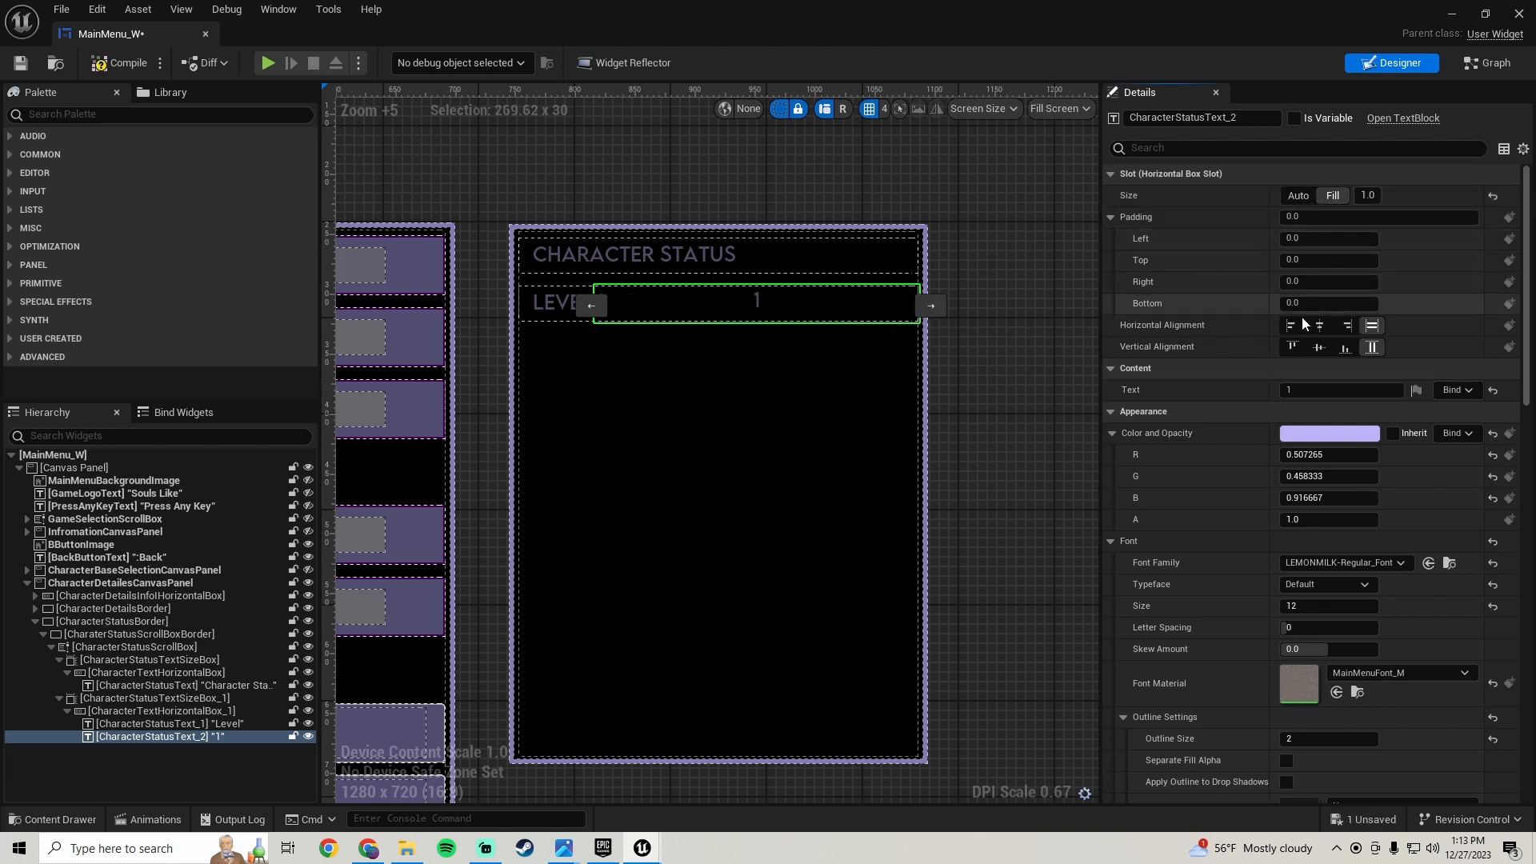
{"action": "left_click", "coordinate": [1351, 323]}
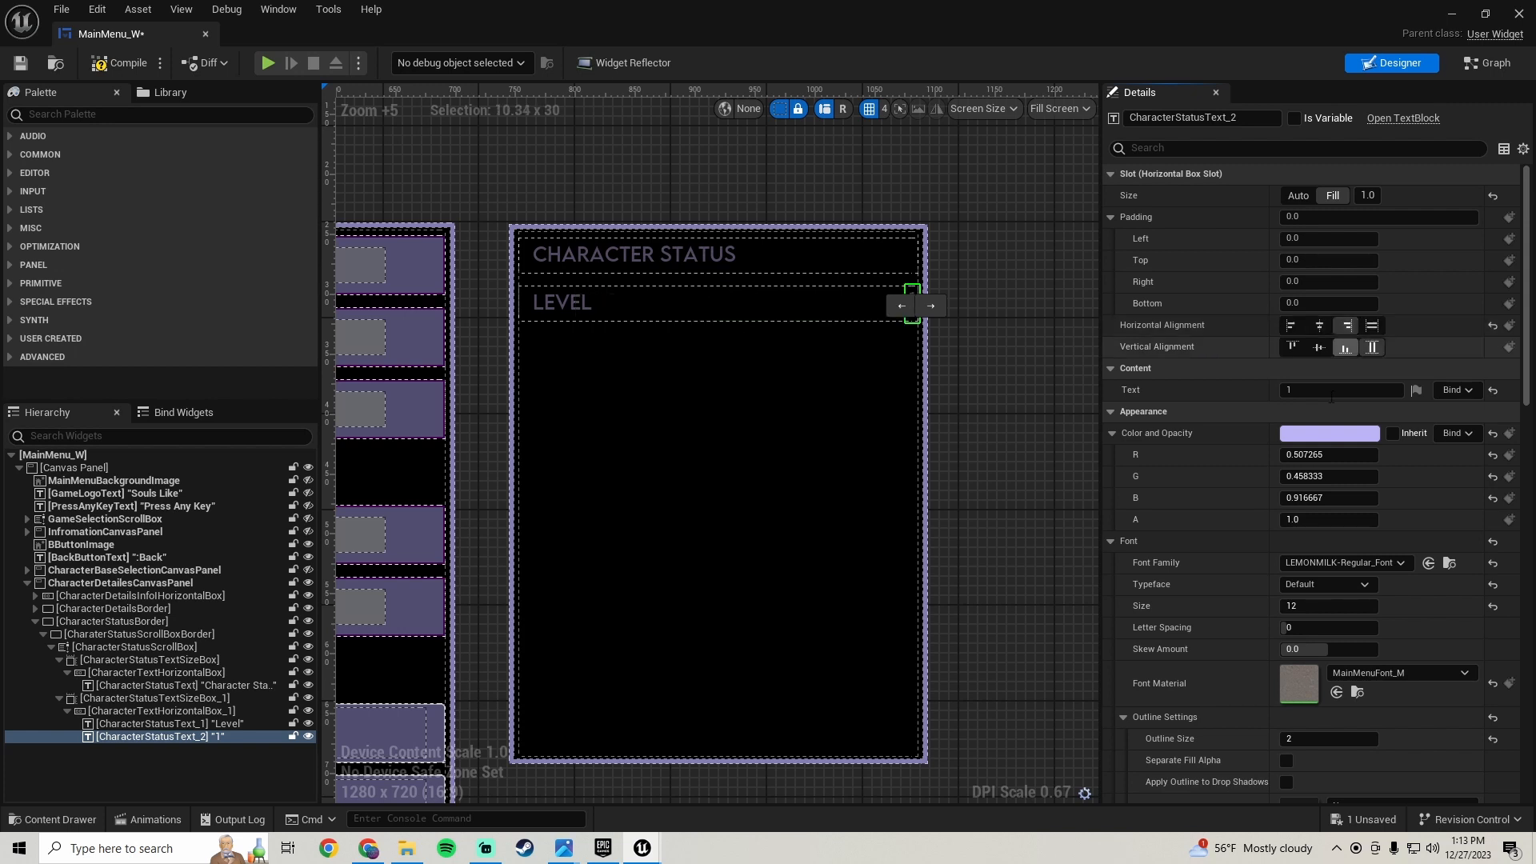
{"action": "left_click", "coordinate": [1319, 346]}
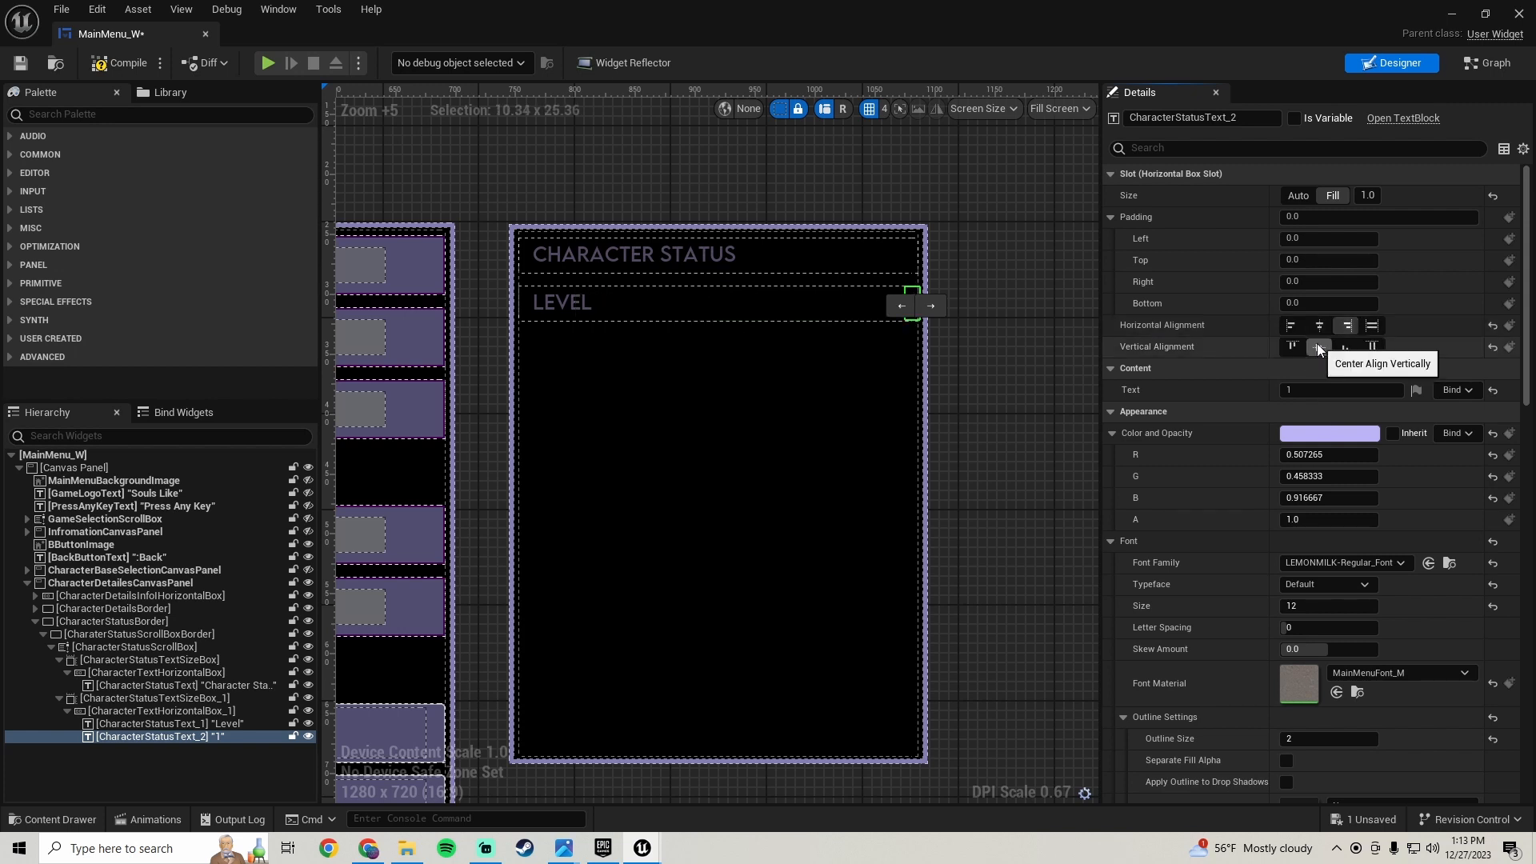
- Set the value text's vertical alignment to Fill
{"action": "scroll", "coordinate": [1024, 352], "scroll_direction": "up", "scroll_amount": 6}
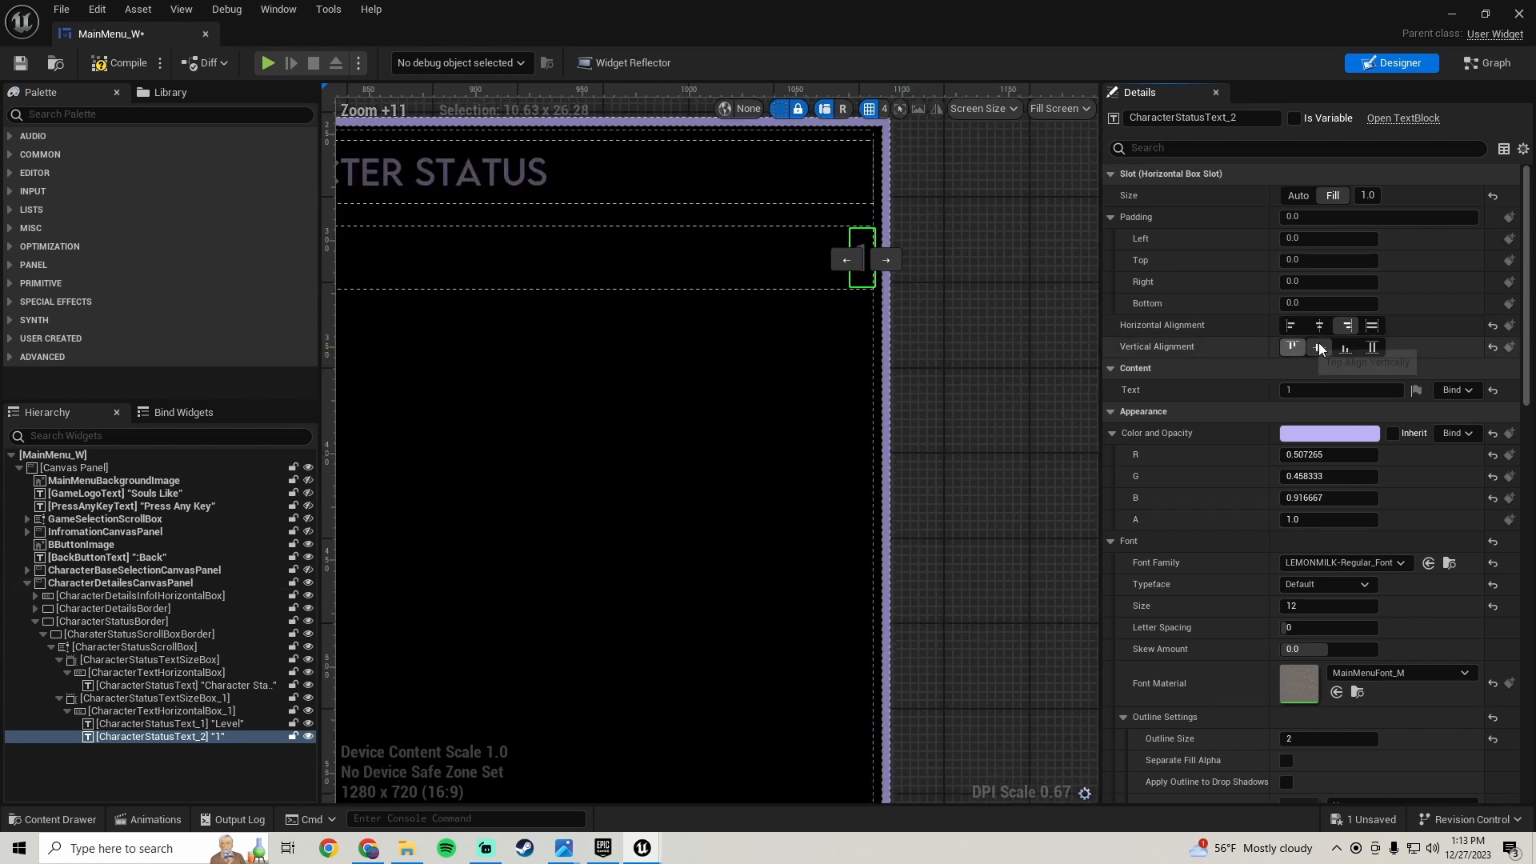
{"action": "left_click", "coordinate": [1352, 350]}
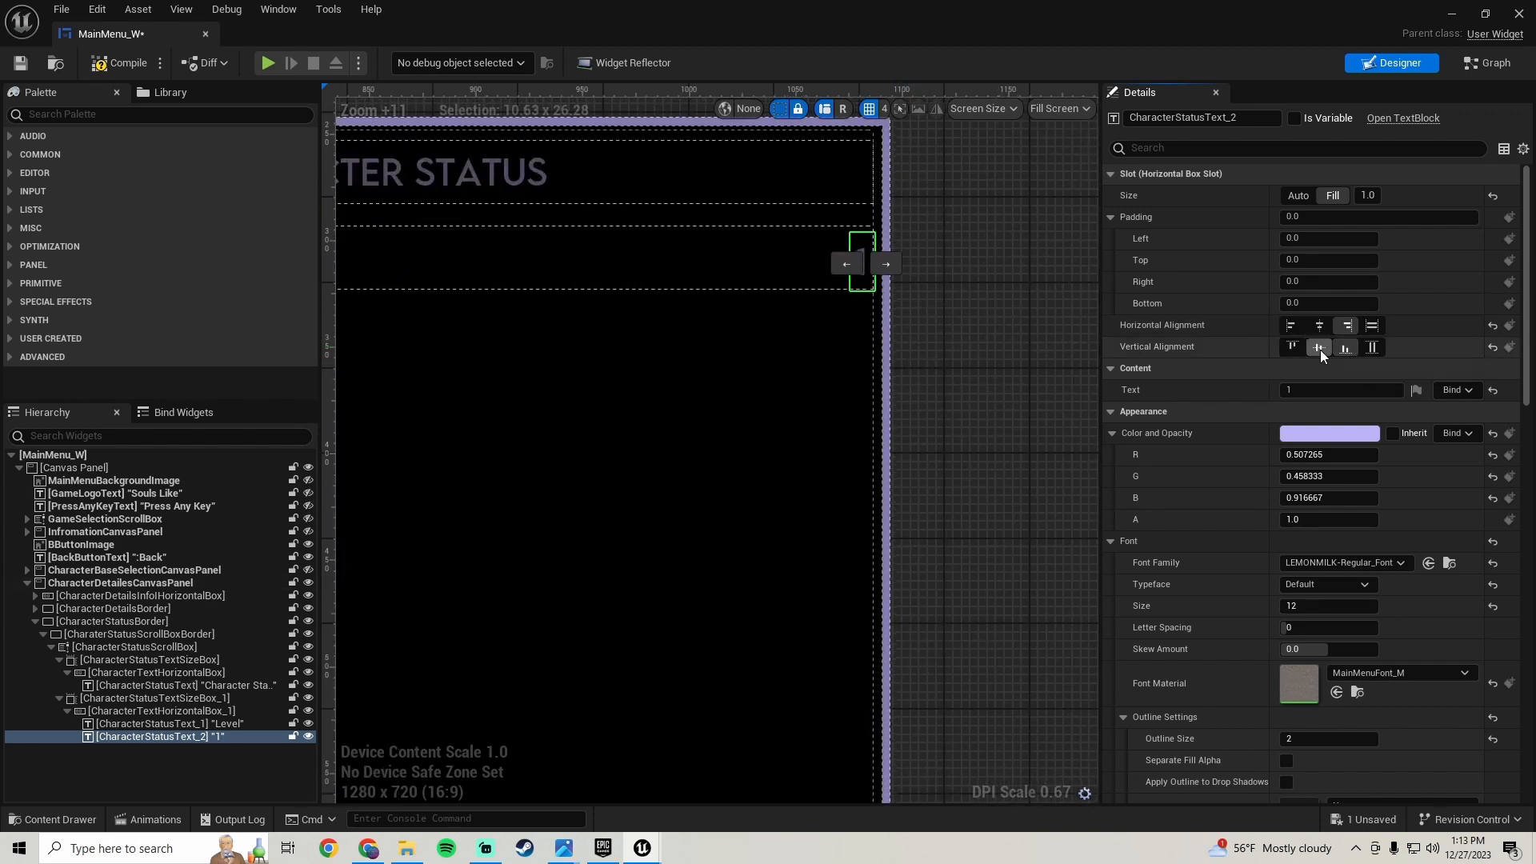
{"action": "left_click", "coordinate": [1377, 345]}
{"action": "scroll", "coordinate": [853, 310], "scroll_direction": "down", "scroll_amount": 4}
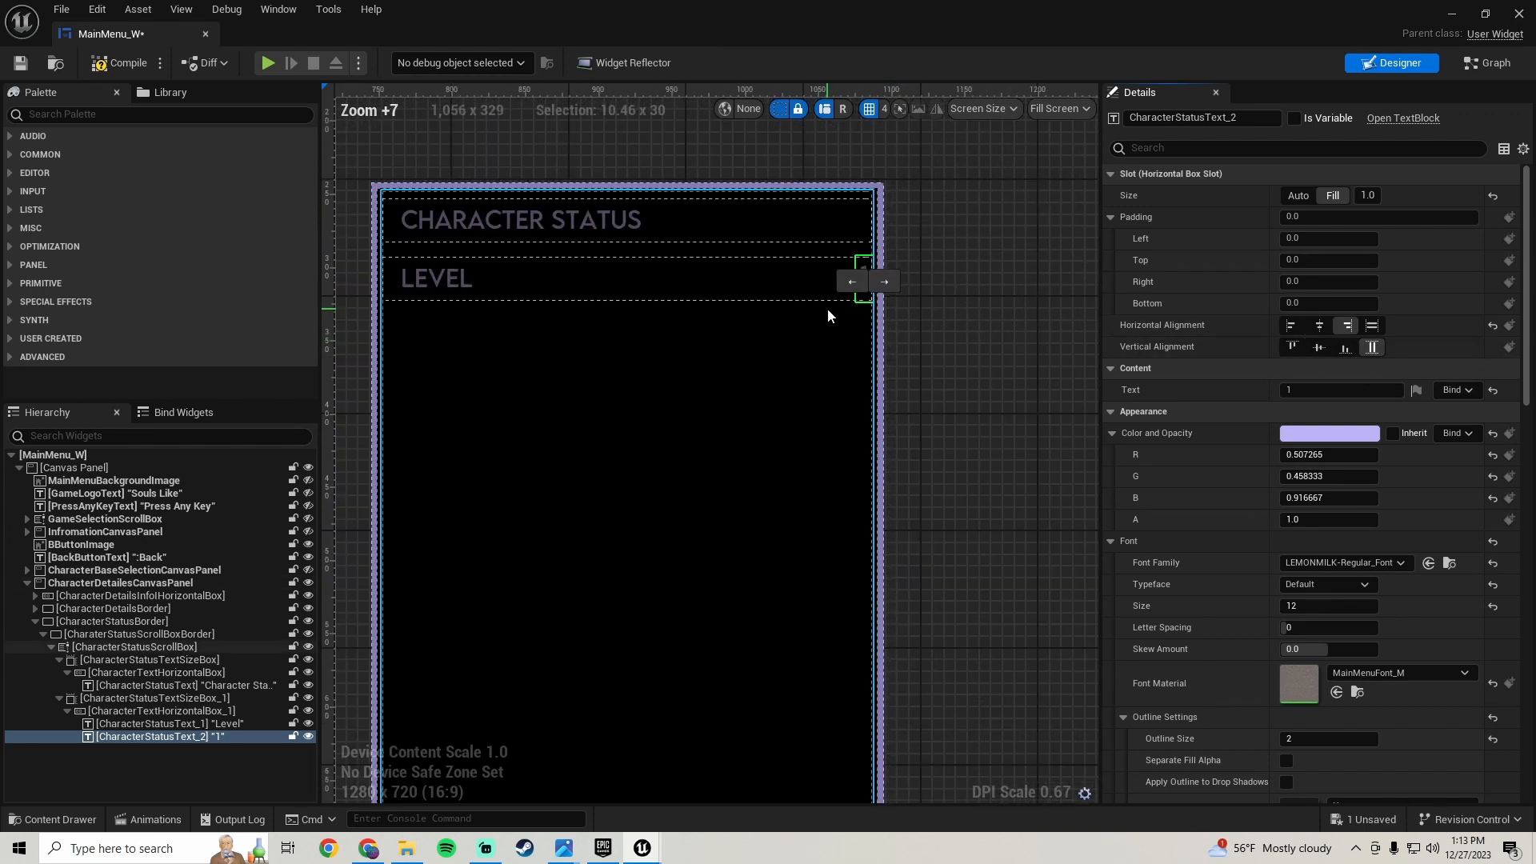
{"action": "right_click_drag", "start_coordinate": [827, 309], "coordinate": [853, 341]}
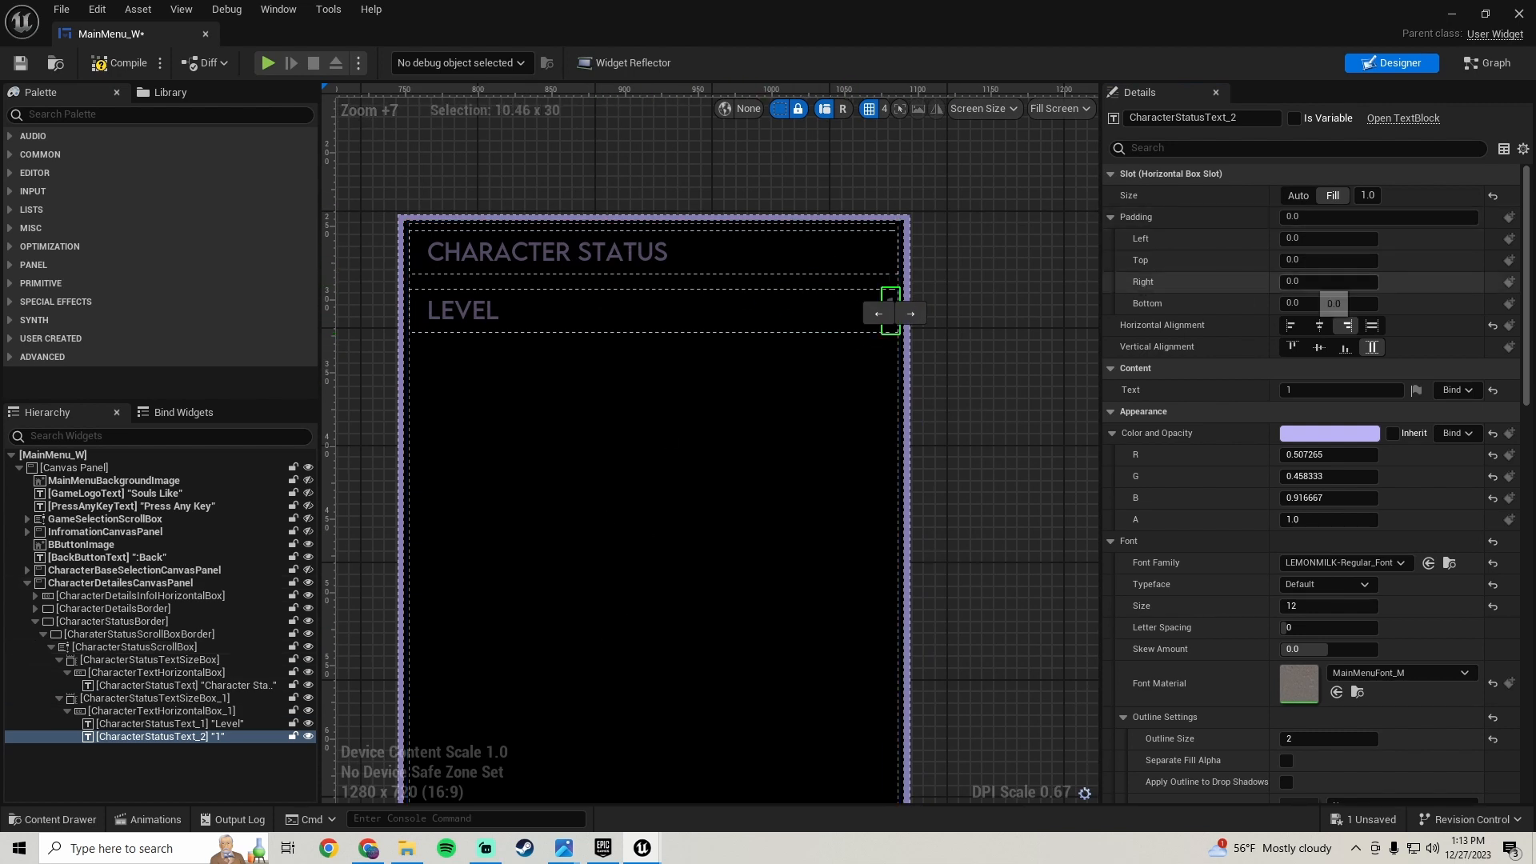
- Set the value text's right padding to 20
{"action": "left_click", "coordinate": [1320, 282]}
{"action": "type", "text": "20"}
{"action": "key", "text": "Return"}
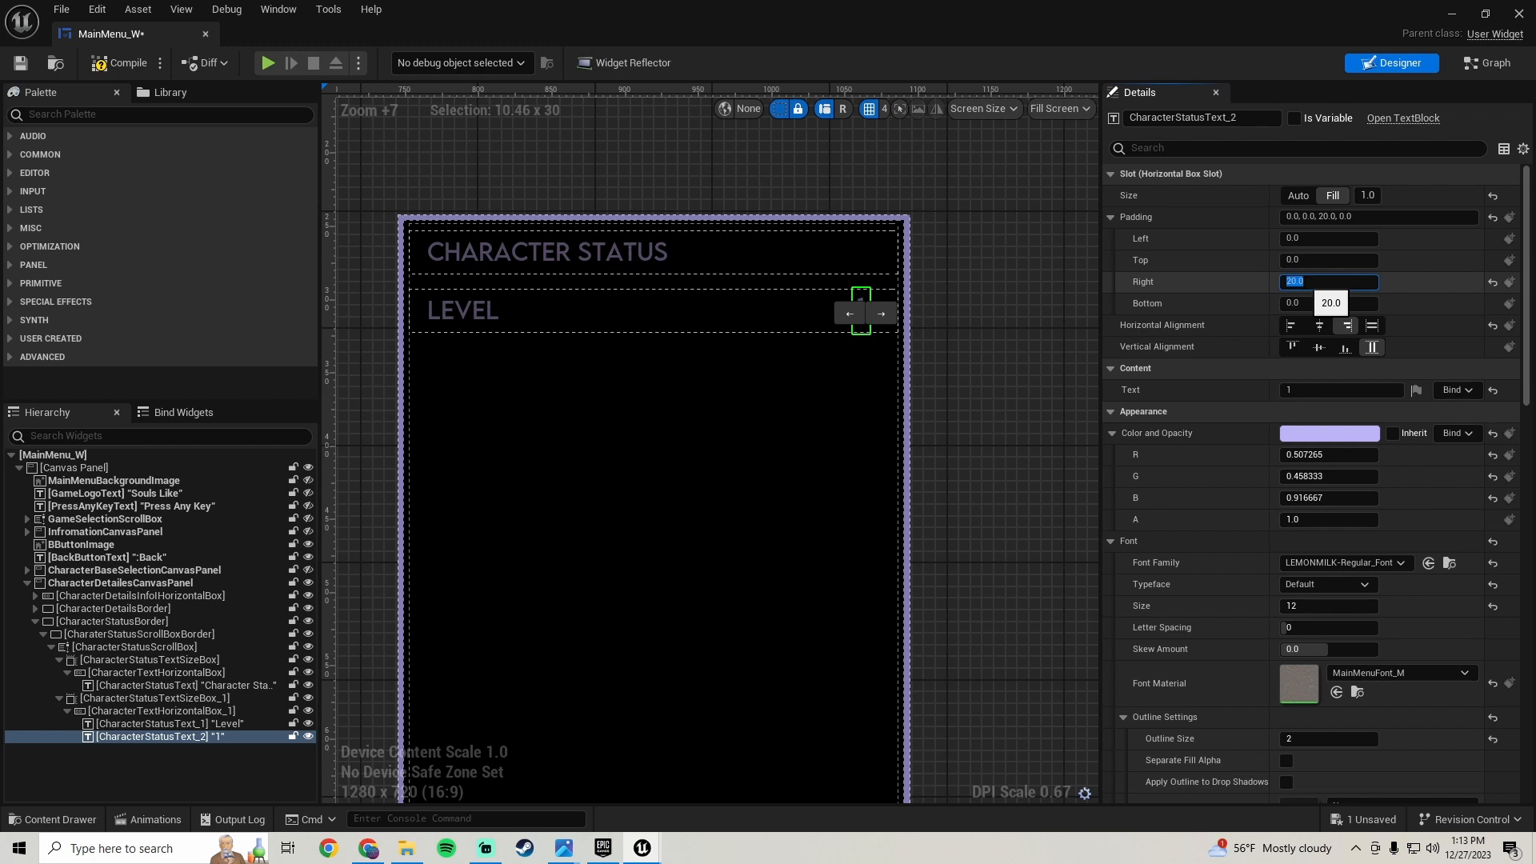
{"action": "left_click", "coordinate": [986, 396]}
{"action": "scroll", "coordinate": [871, 392], "scroll_direction": "down", "scroll_amount": 4}
{"action": "scroll", "coordinate": [866, 363], "scroll_direction": "up", "scroll_amount": 3}
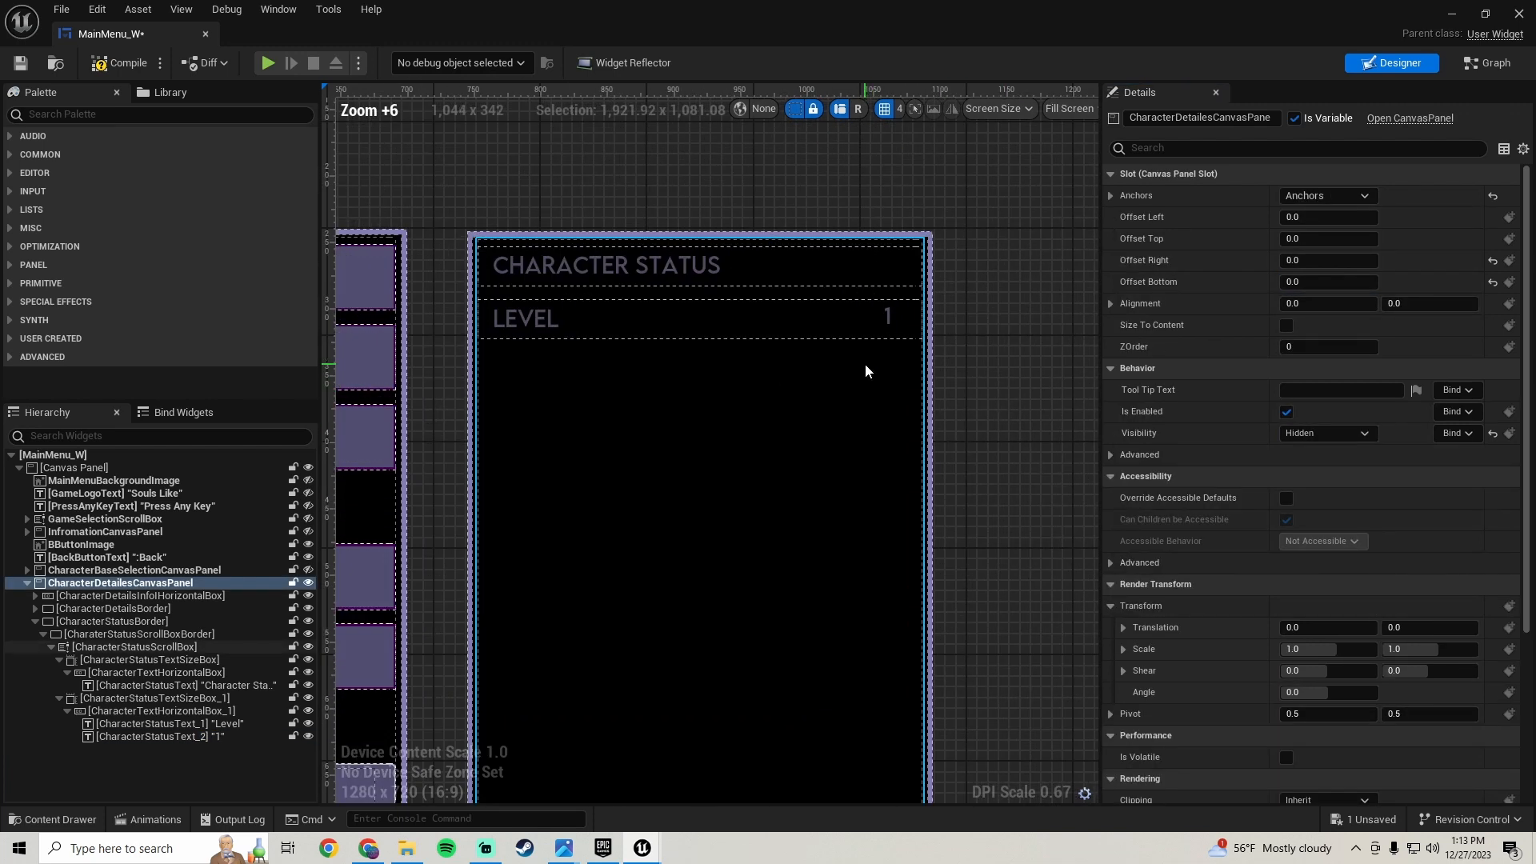
- Centre the value text vertically and save the blueprint
{"action": "left_click", "coordinate": [881, 313]}
{"action": "scroll", "coordinate": [892, 366], "scroll_direction": "up", "scroll_amount": 4}
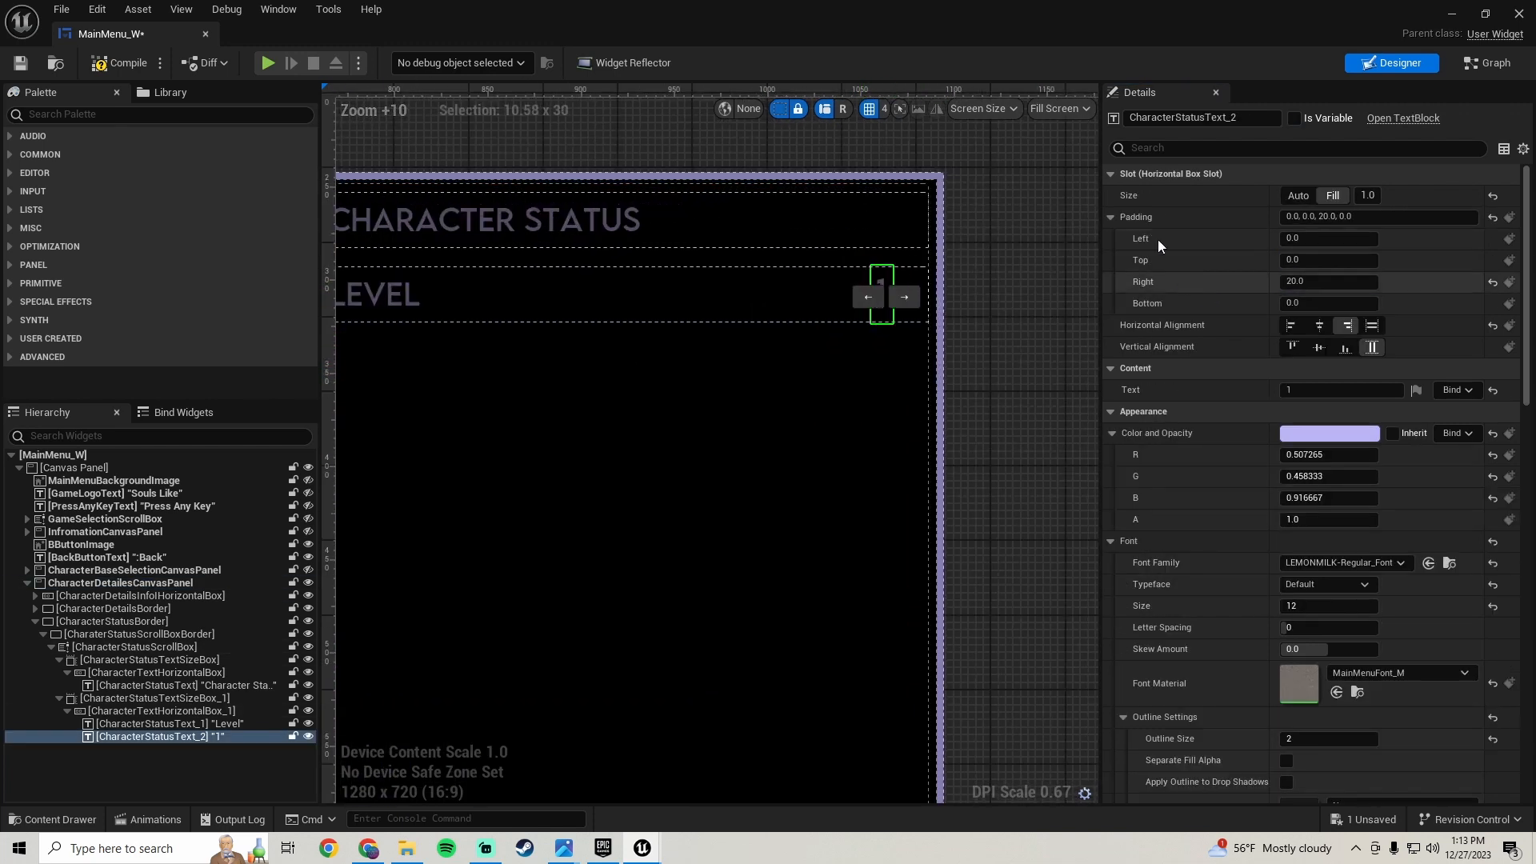
{"action": "left_click", "coordinate": [1335, 261]}
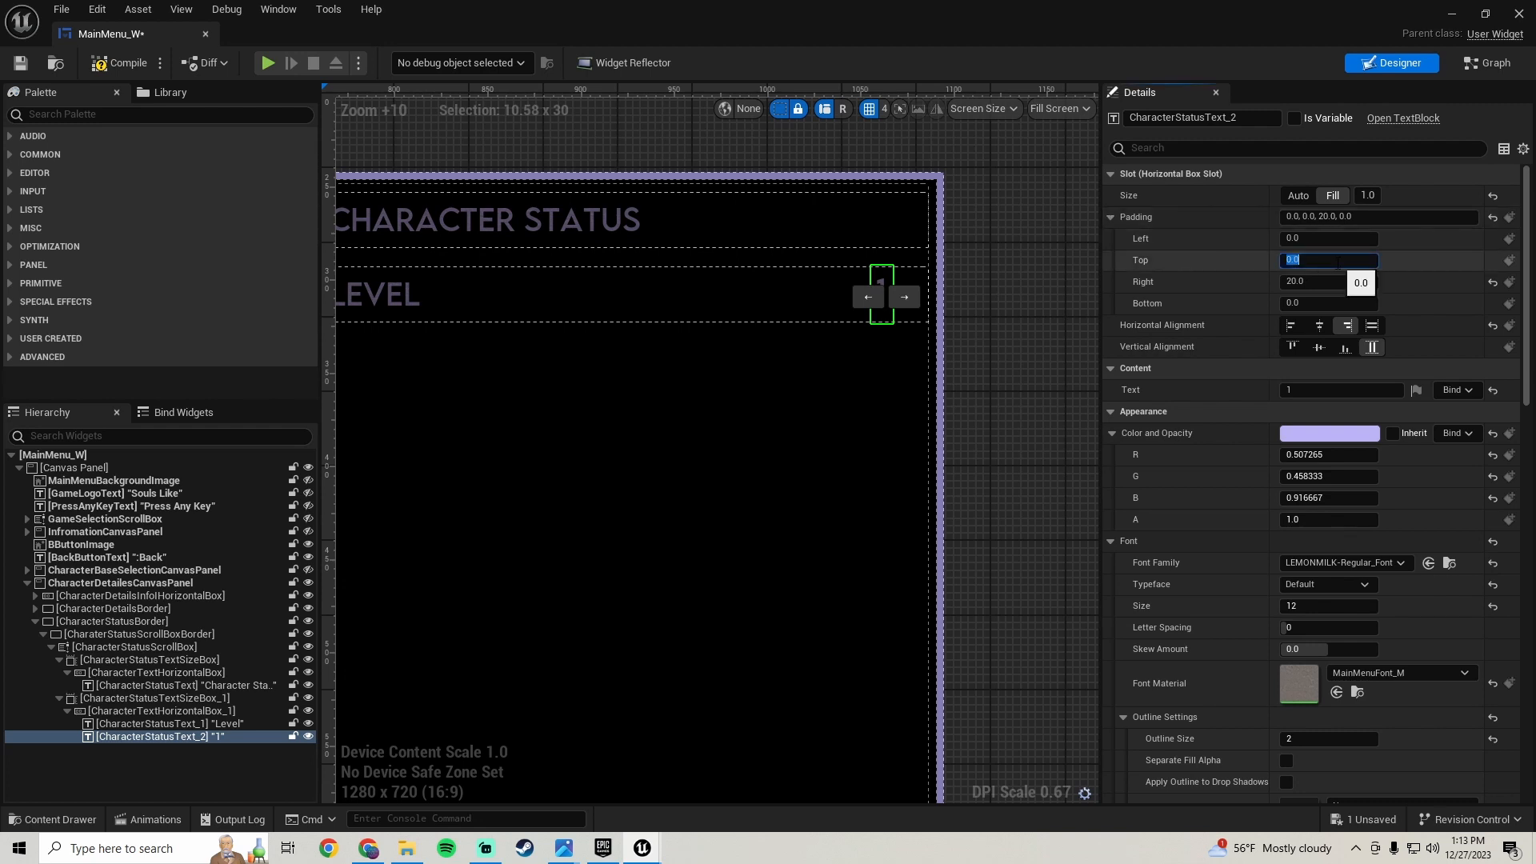
{"action": "left_click", "coordinate": [1318, 345]}
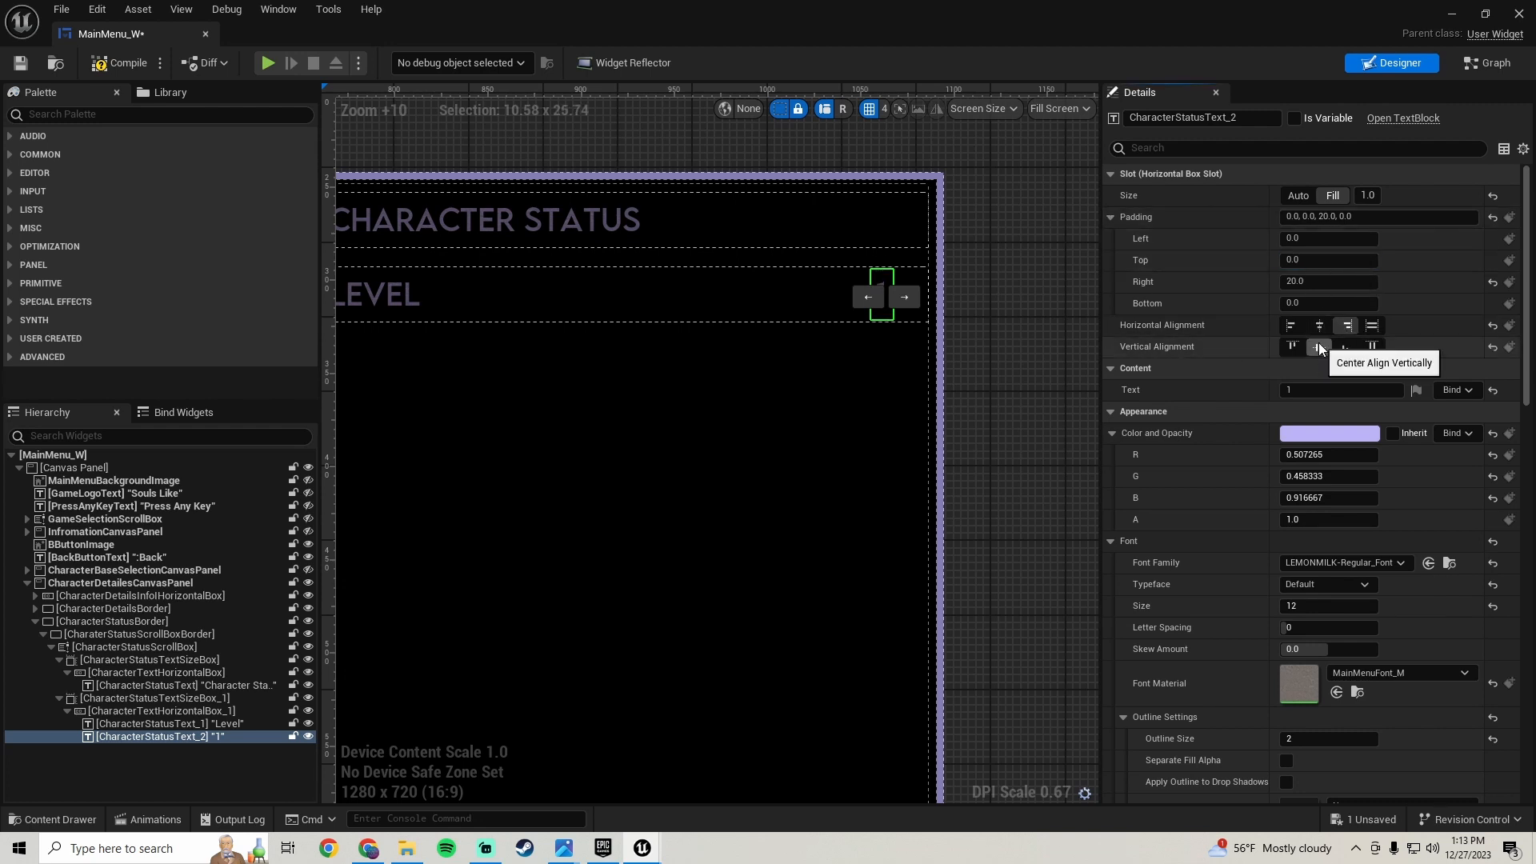
{"action": "scroll", "coordinate": [941, 367], "scroll_direction": "down", "scroll_amount": 2}
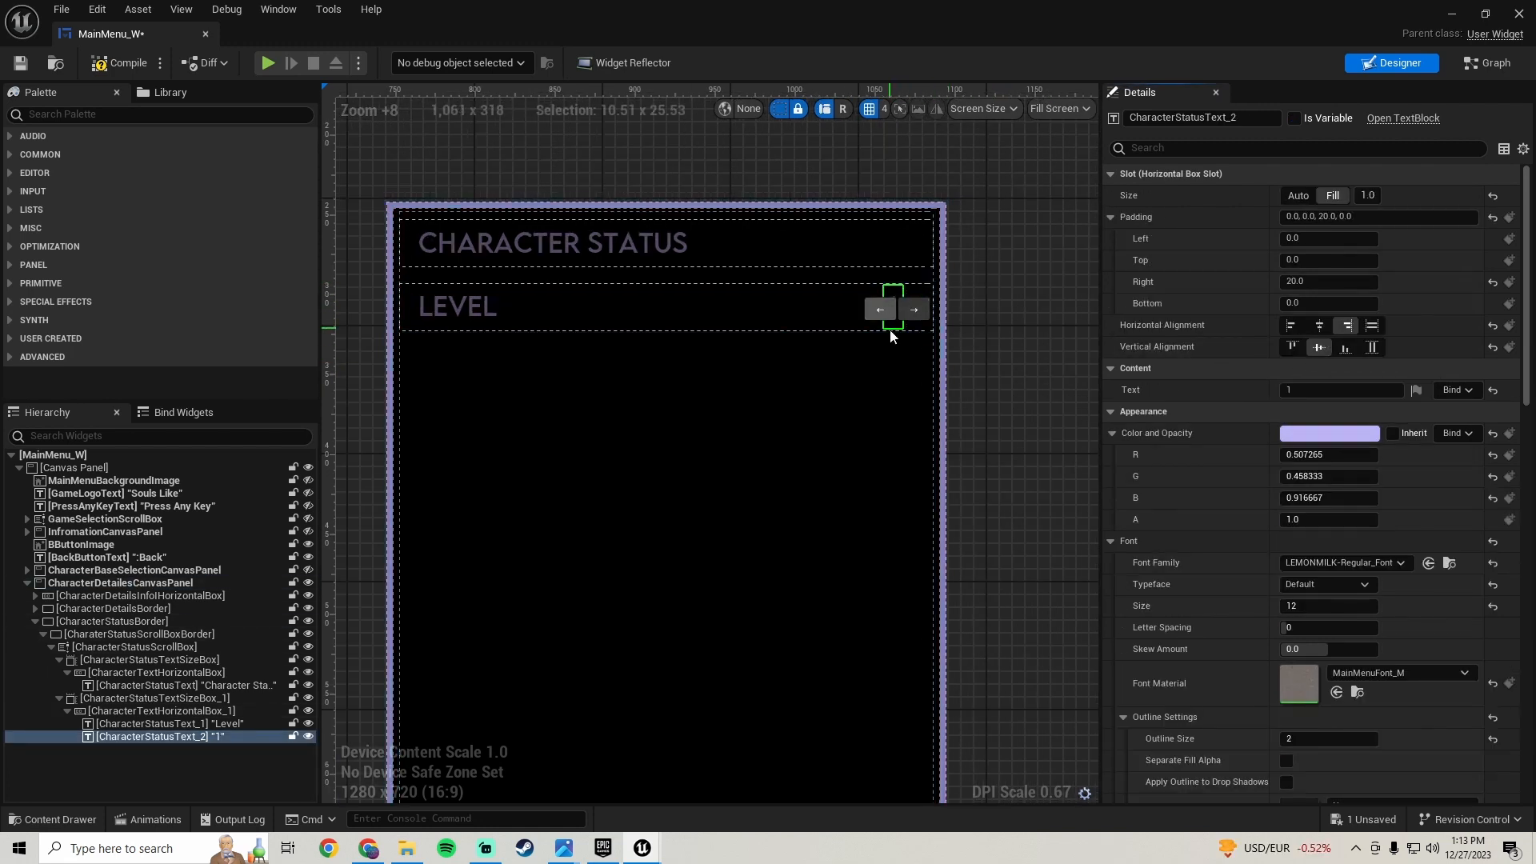
{"action": "left_click", "coordinate": [21, 63]}
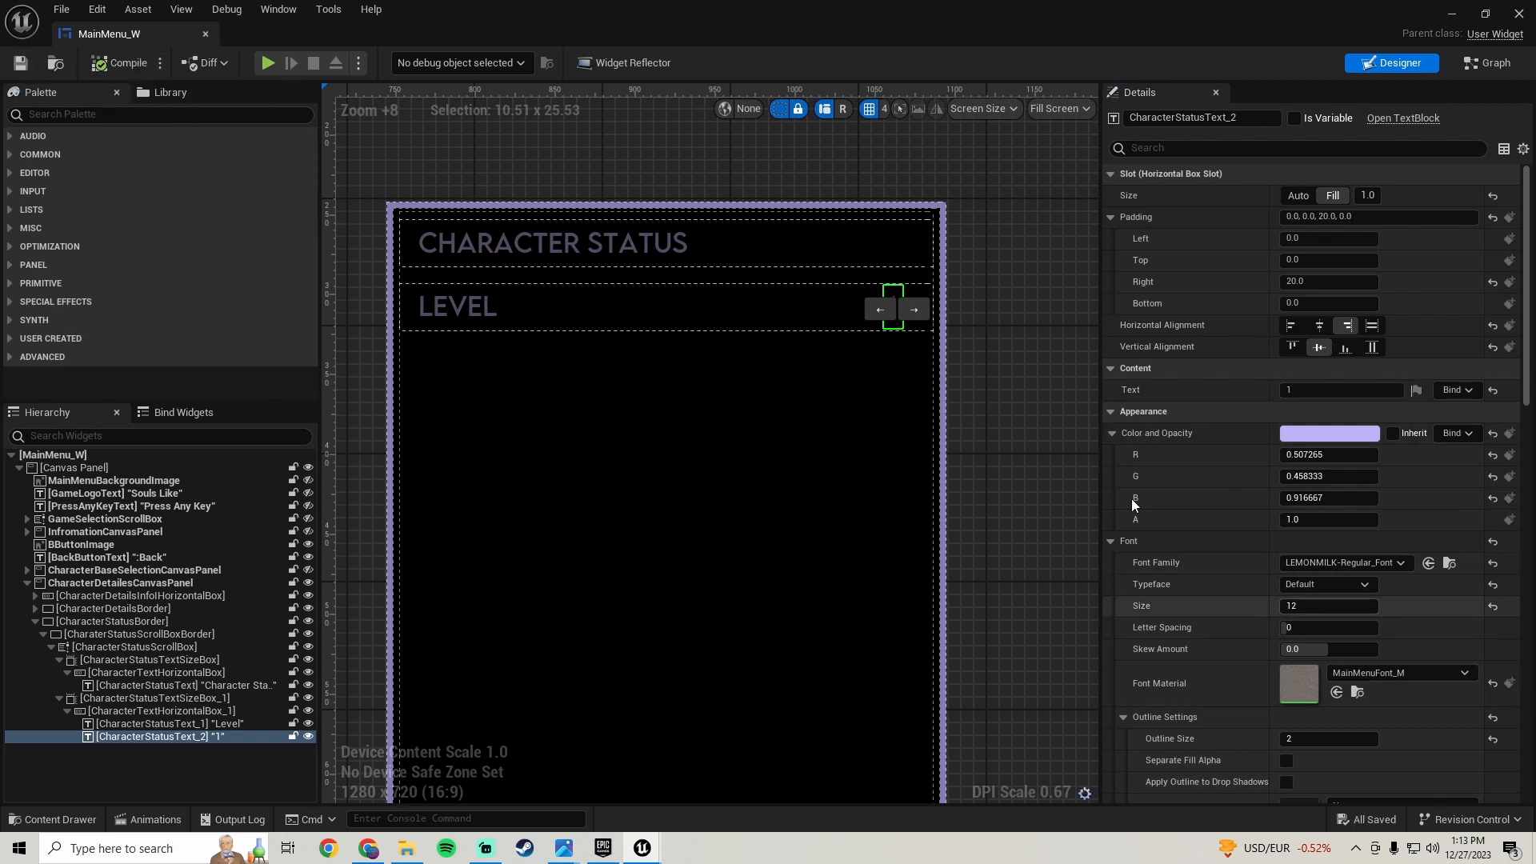
- Set the value text's font size to 14
{"action": "left_click", "coordinate": [1053, 405]}
{"action": "left_click", "coordinate": [891, 304]}
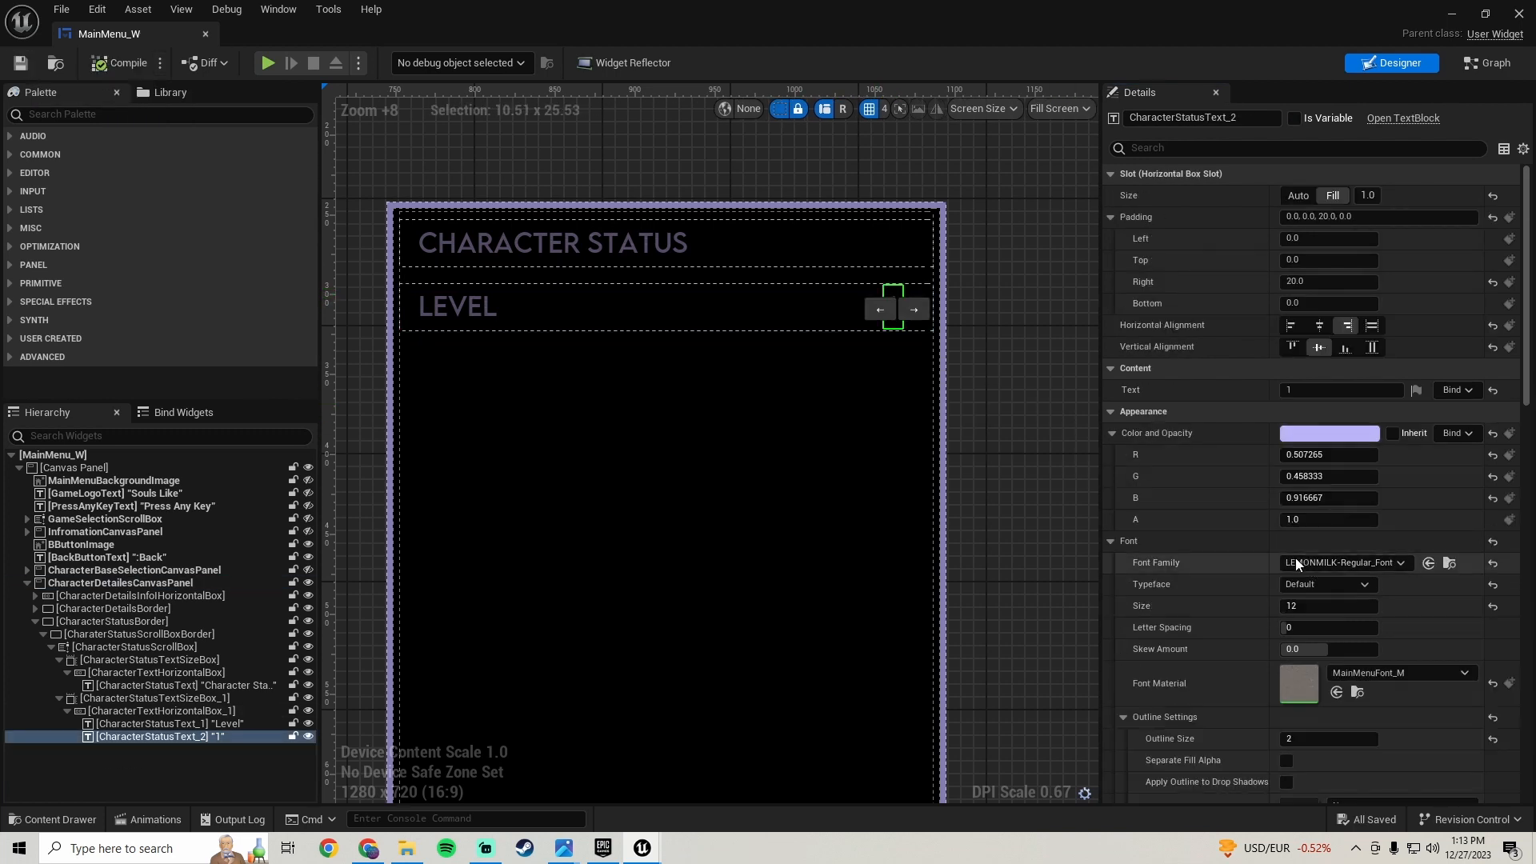
{"action": "left_click", "coordinate": [1311, 606]}
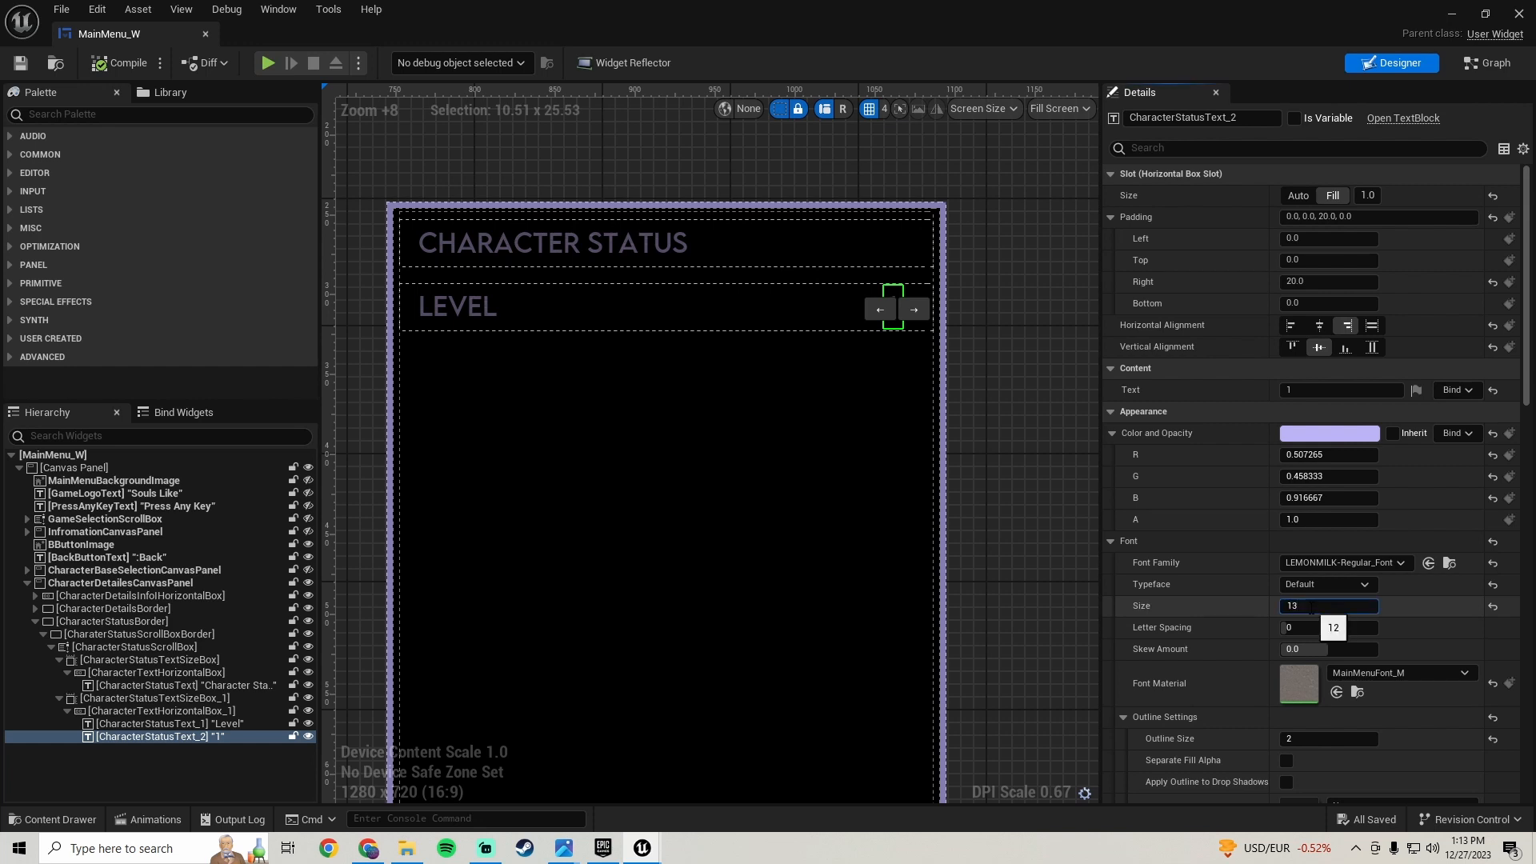
{"action": "type", "text": "14"}
{"action": "key", "text": "Return"}
{"action": "left_click", "coordinate": [962, 326]}
- Set the Level label text's font size to 14
{"action": "scroll", "coordinate": [944, 340], "scroll_direction": "down", "scroll_amount": 5}
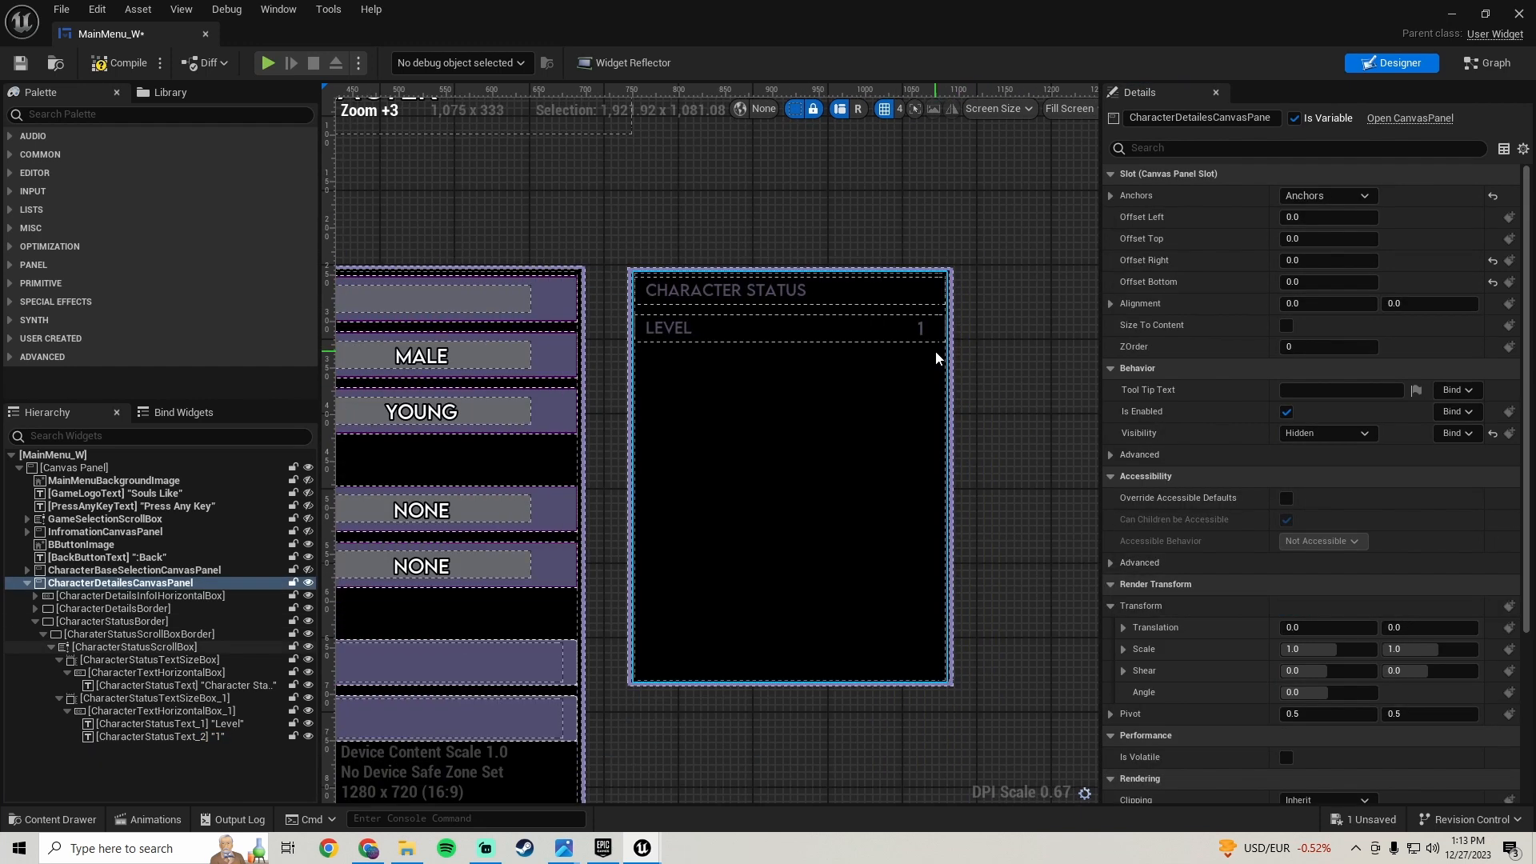
{"action": "scroll", "coordinate": [707, 320], "scroll_direction": "up", "scroll_amount": 3}
{"action": "left_click", "coordinate": [563, 315]}
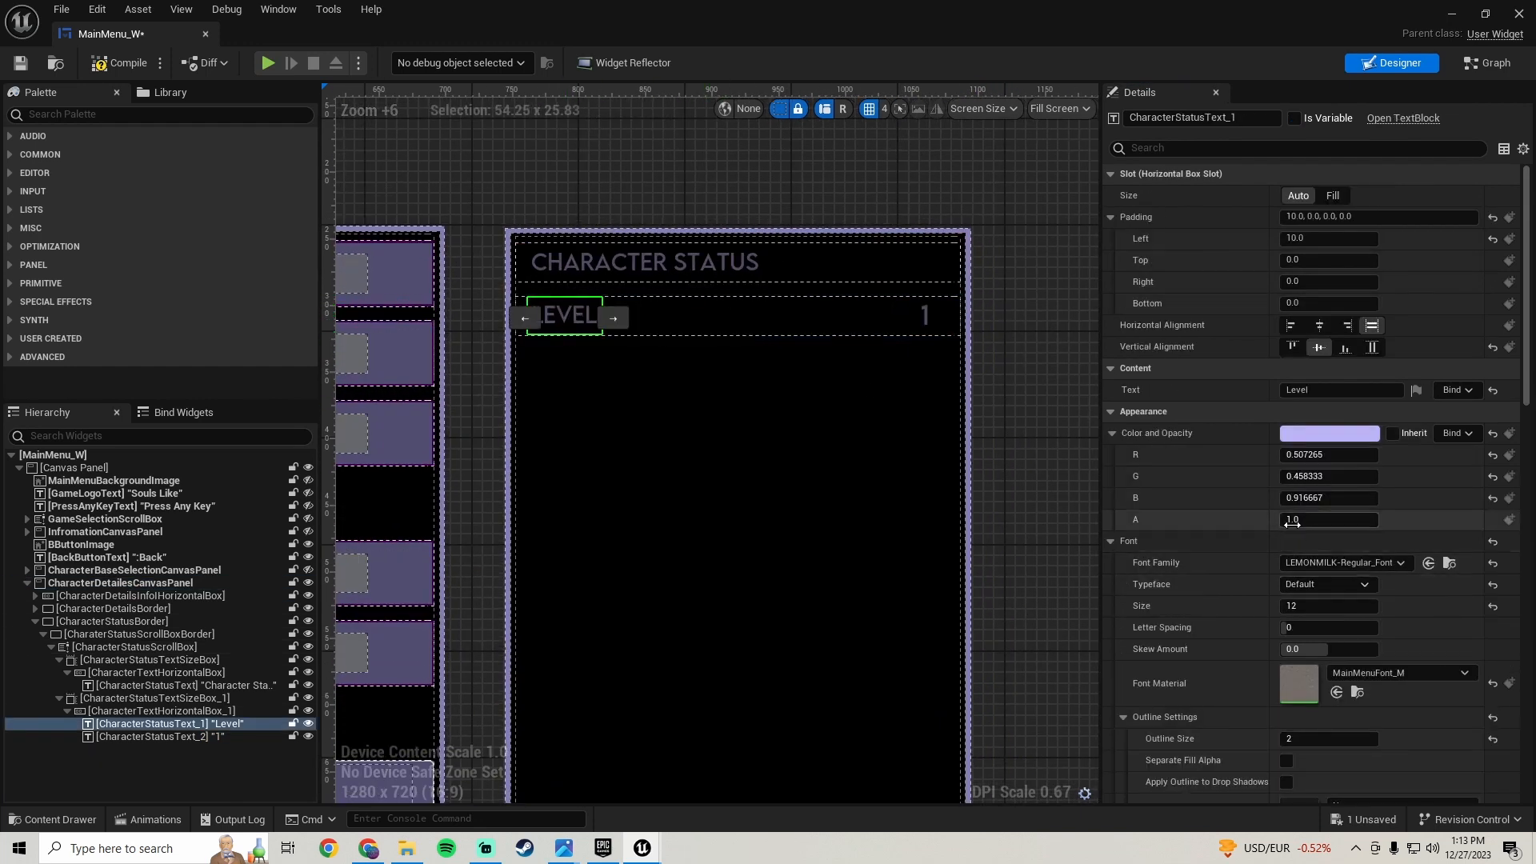
{"action": "left_click", "coordinate": [1304, 605]}
{"action": "type", "text": "14"}
{"action": "key", "text": "Return"}
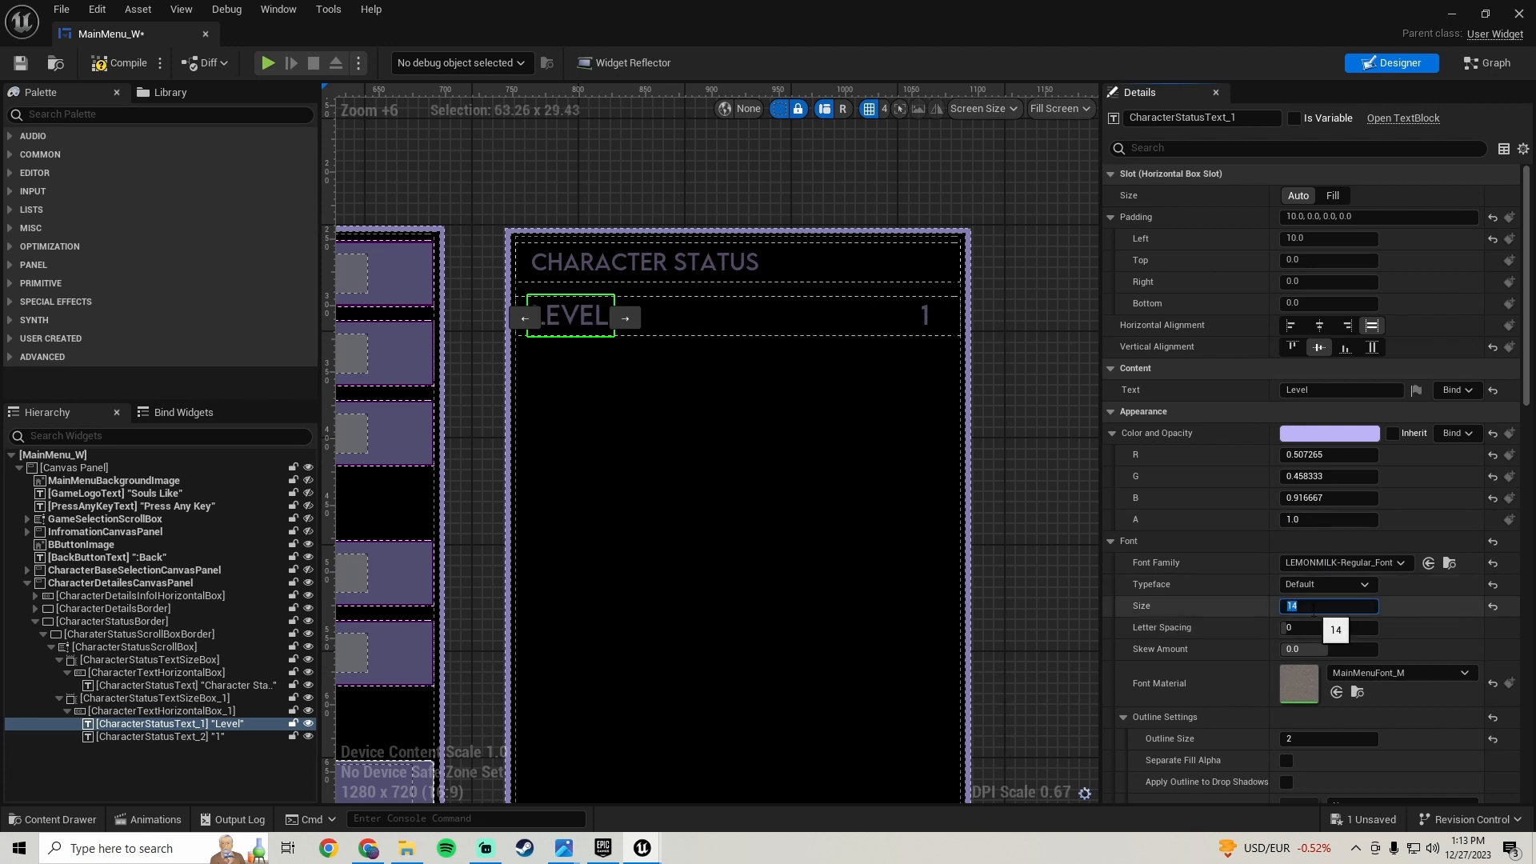
- Set the Character Status heading's font size to 14, then compile and save the blueprint
{"action": "left_click", "coordinate": [609, 276]}
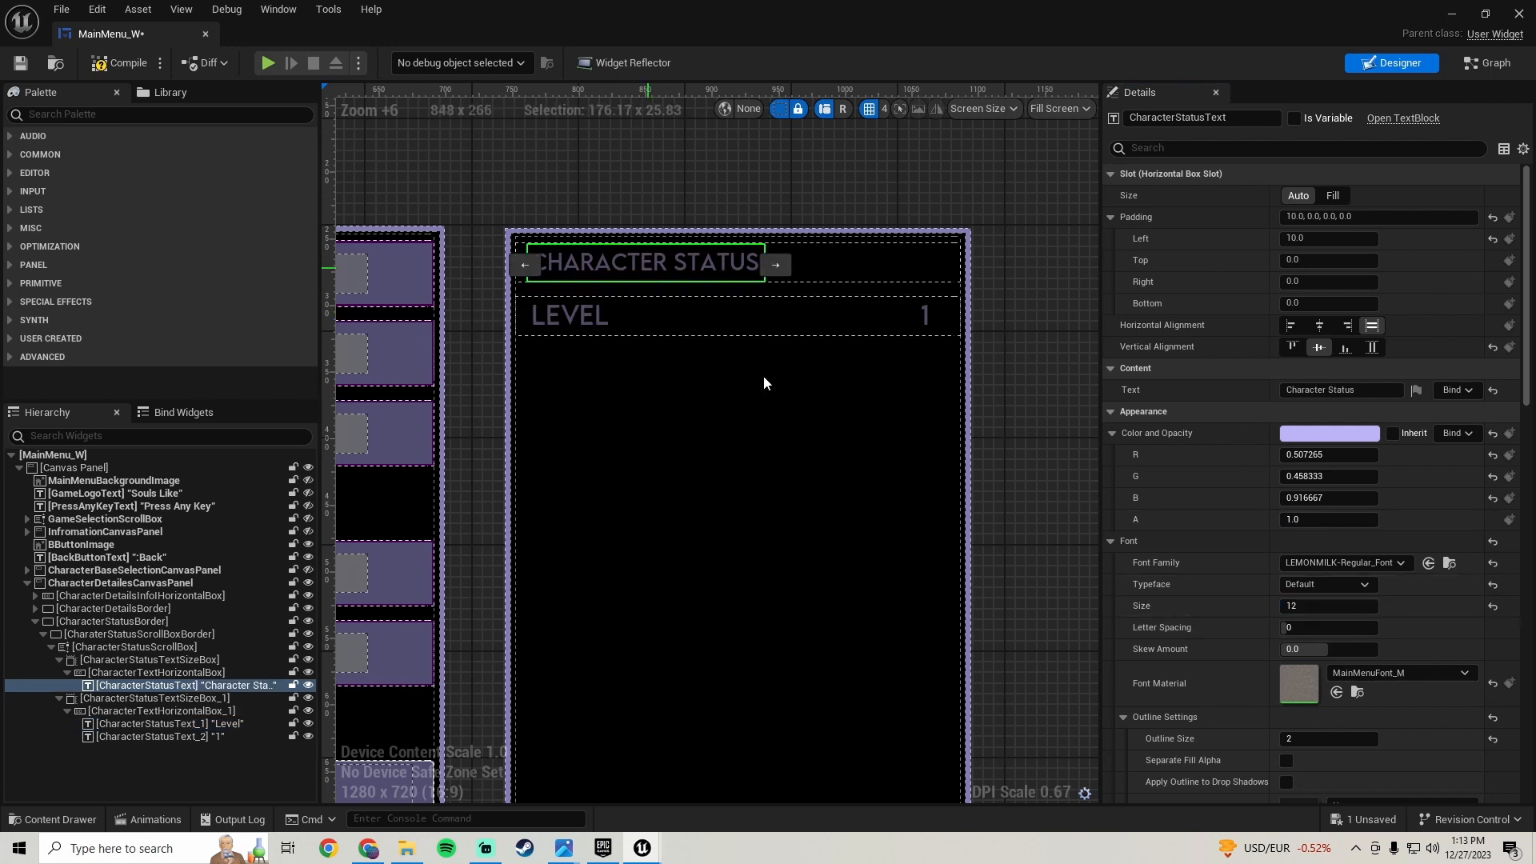
{"action": "left_click", "coordinate": [1316, 606]}
{"action": "type", "text": "14"}
{"action": "key", "text": "Return"}
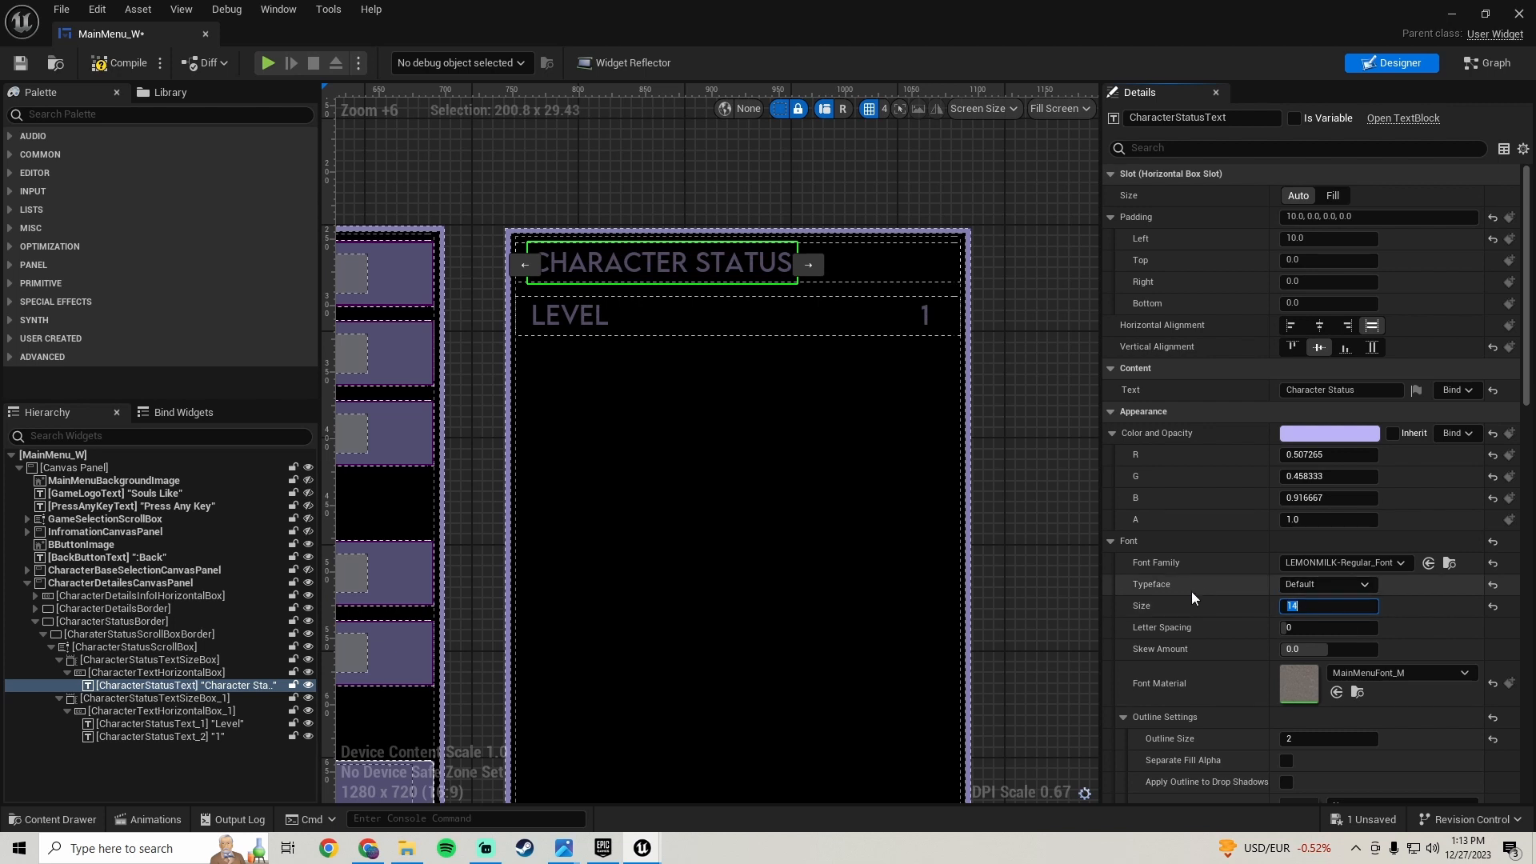
{"action": "left_click", "coordinate": [117, 64]}
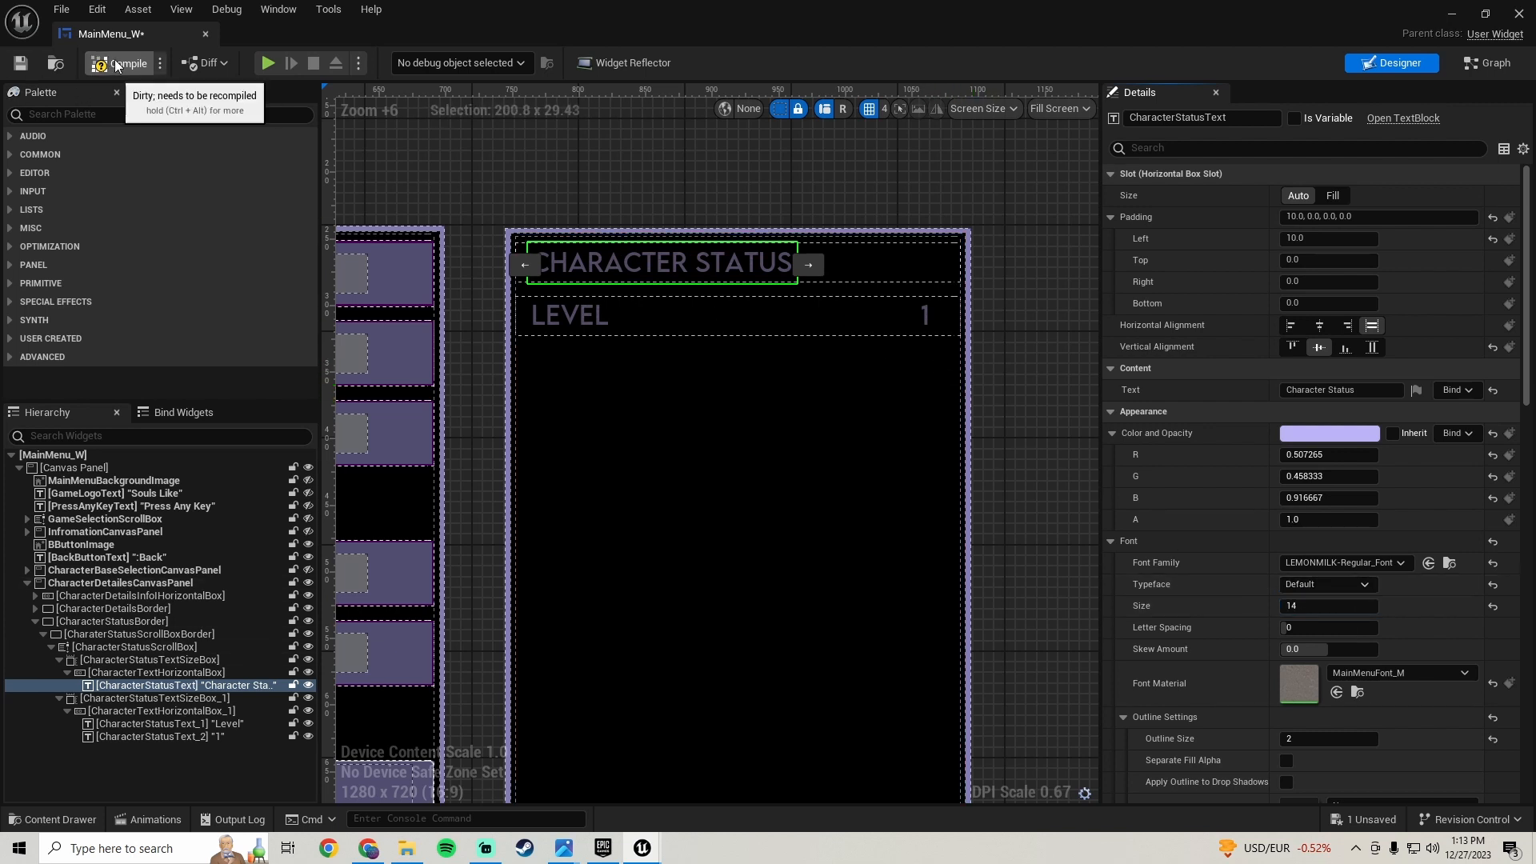
{"action": "left_click", "coordinate": [22, 63]}
- Reset the Level label's font material and colour to their defaults
{"action": "left_click", "coordinate": [559, 320]}
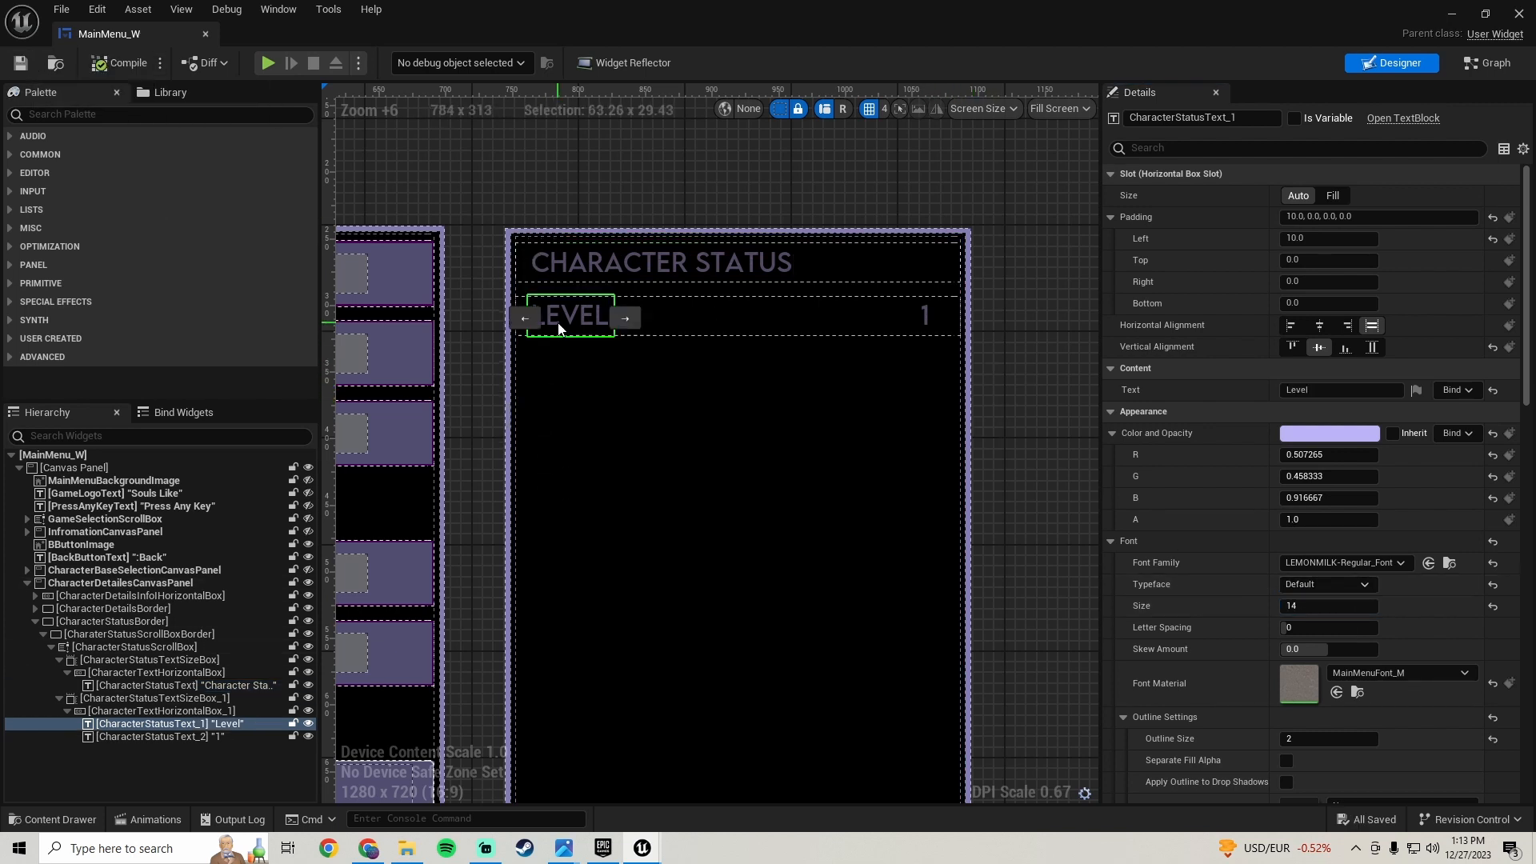
{"action": "left_click", "coordinate": [1493, 683]}
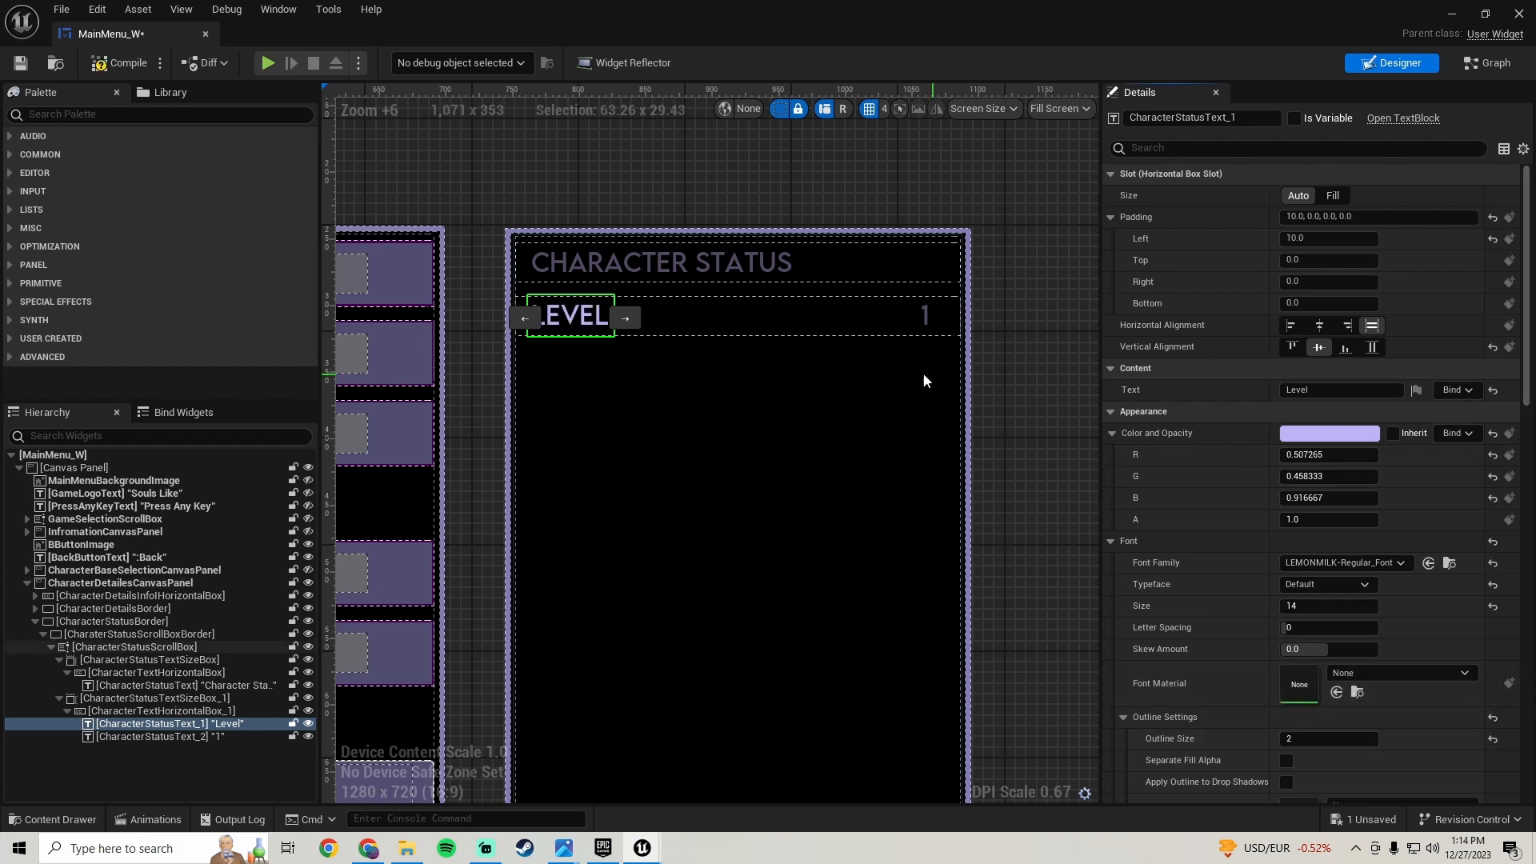
{"action": "left_click", "coordinate": [1493, 434]}
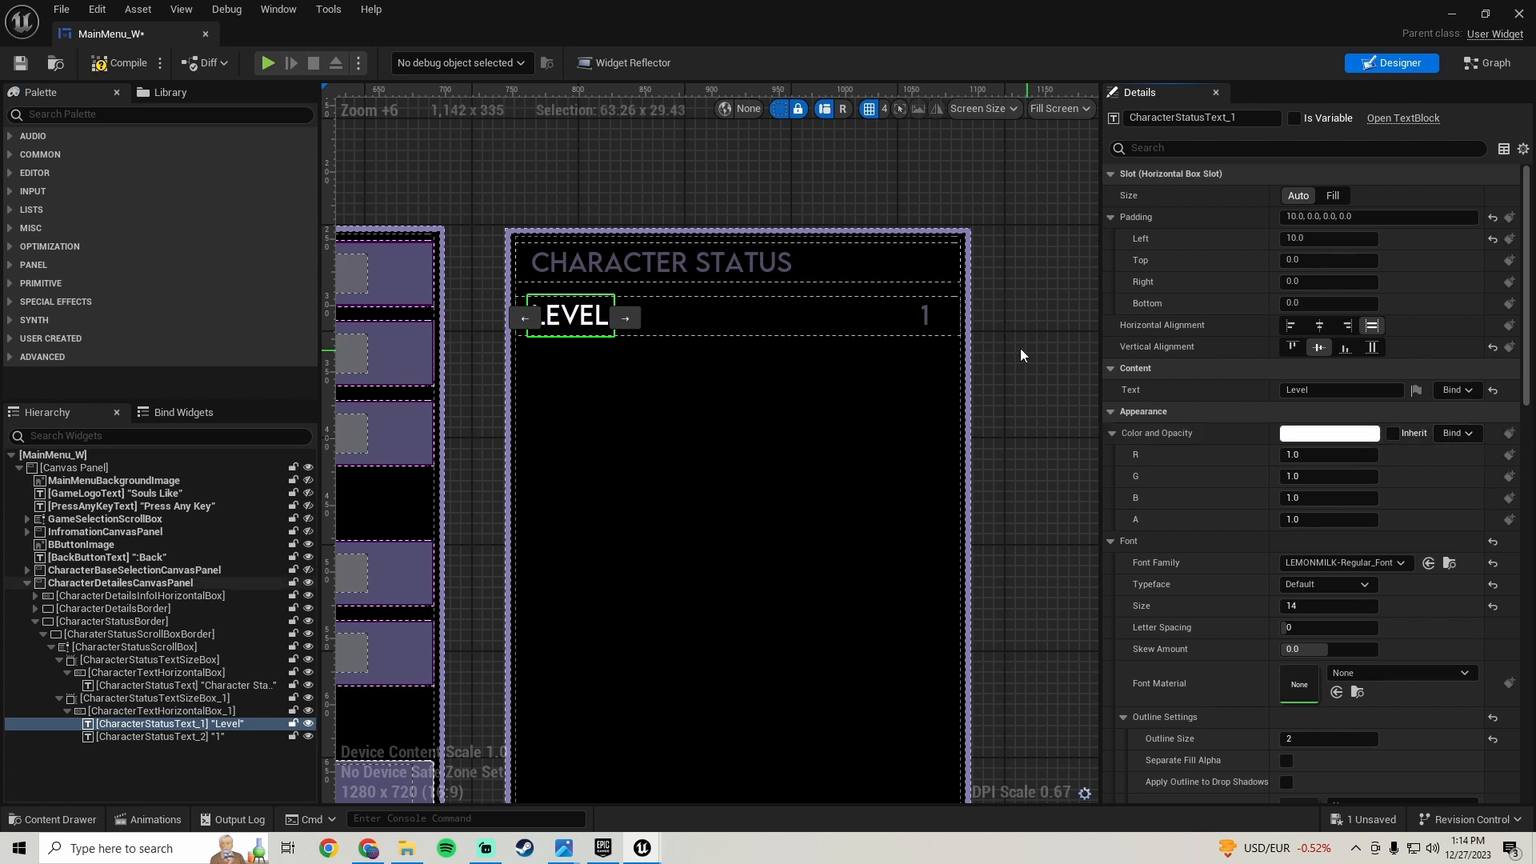
- Reset the value text's colour and font material to their defaults and save the blueprint
{"action": "left_click", "coordinate": [924, 314]}
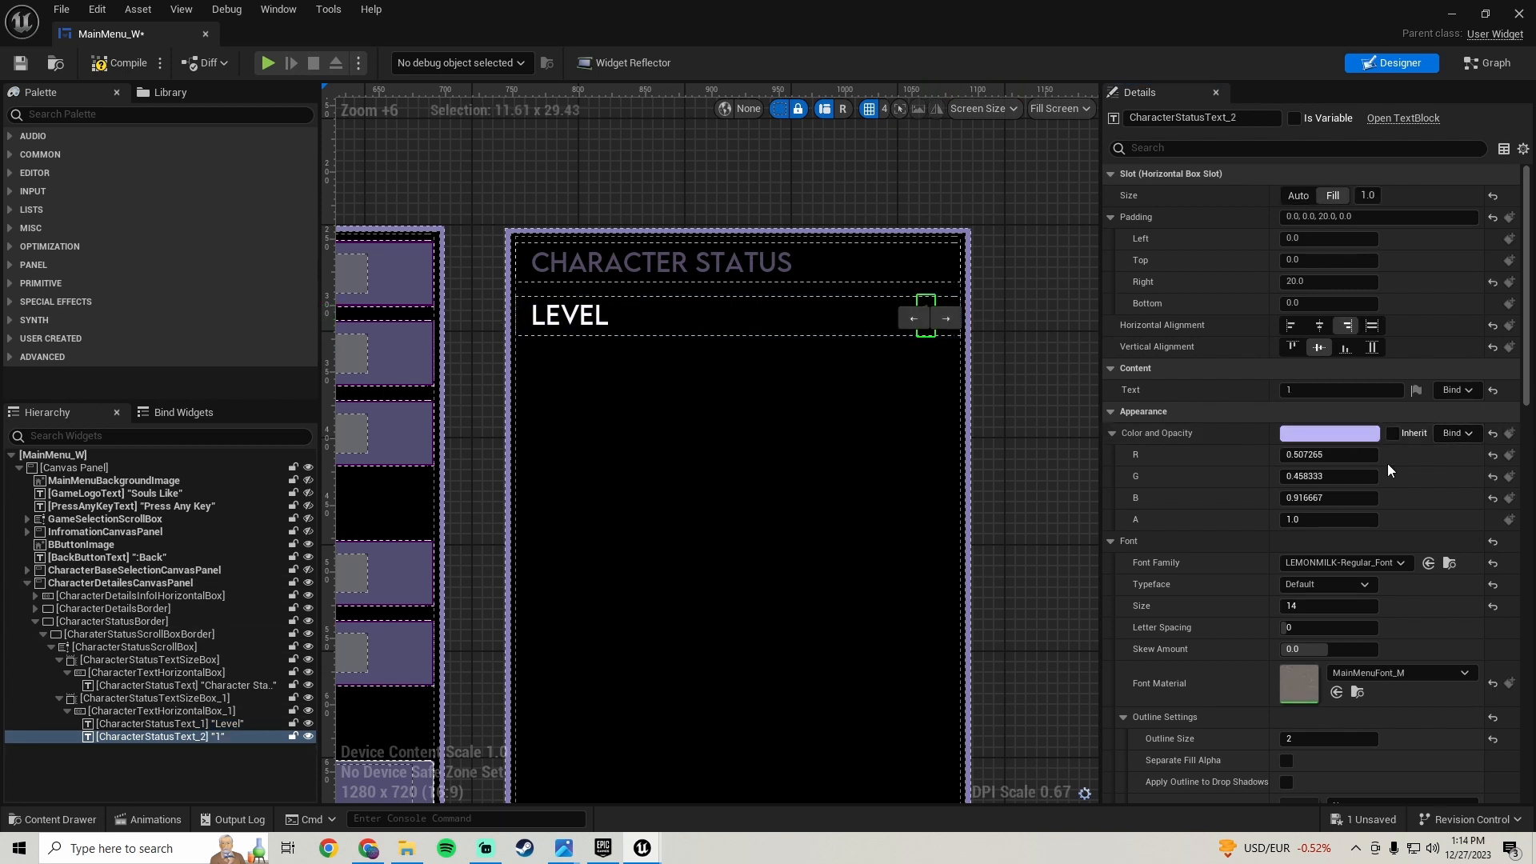
{"action": "left_click", "coordinate": [1493, 434]}
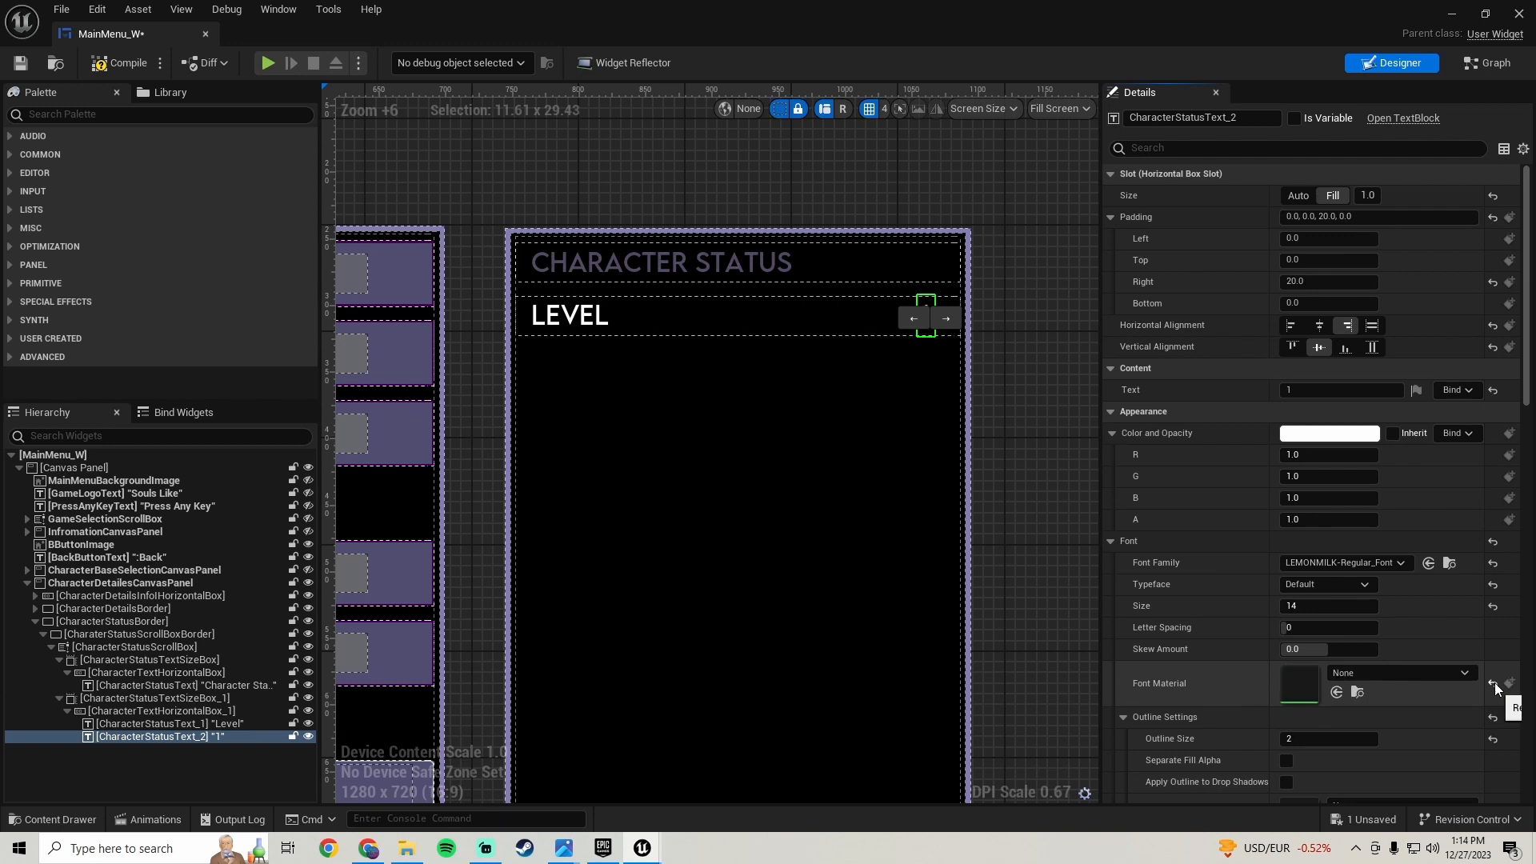
{"action": "left_click", "coordinate": [1011, 370]}
{"action": "scroll", "coordinate": [995, 372], "scroll_direction": "down", "scroll_amount": 3}
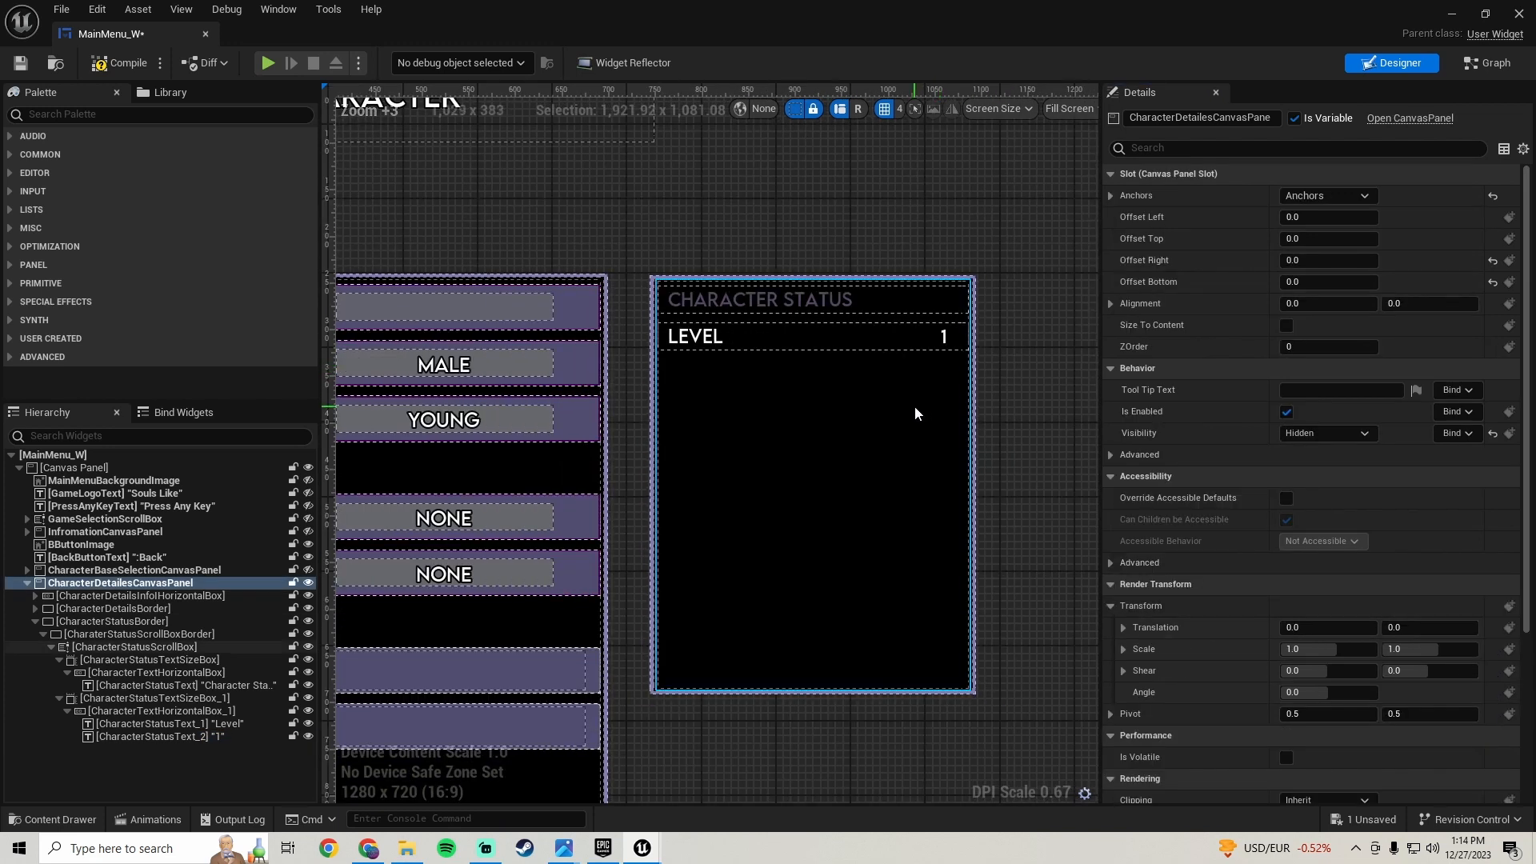
{"action": "left_click", "coordinate": [21, 62]}
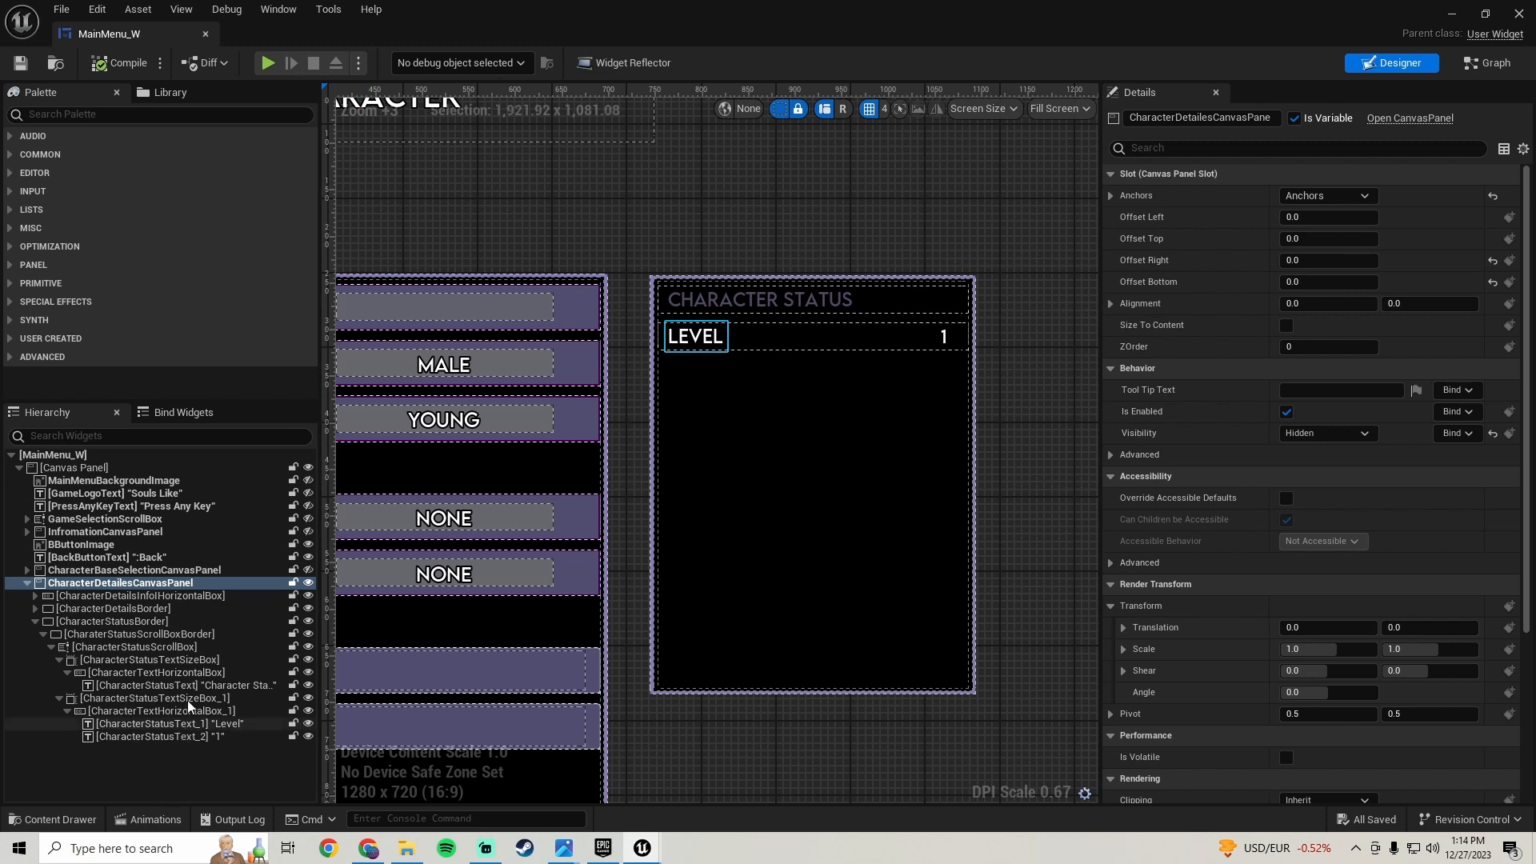
- Rename the Level row's size box to CharacterLevelSizeBox
{"action": "left_click", "coordinate": [144, 701]}
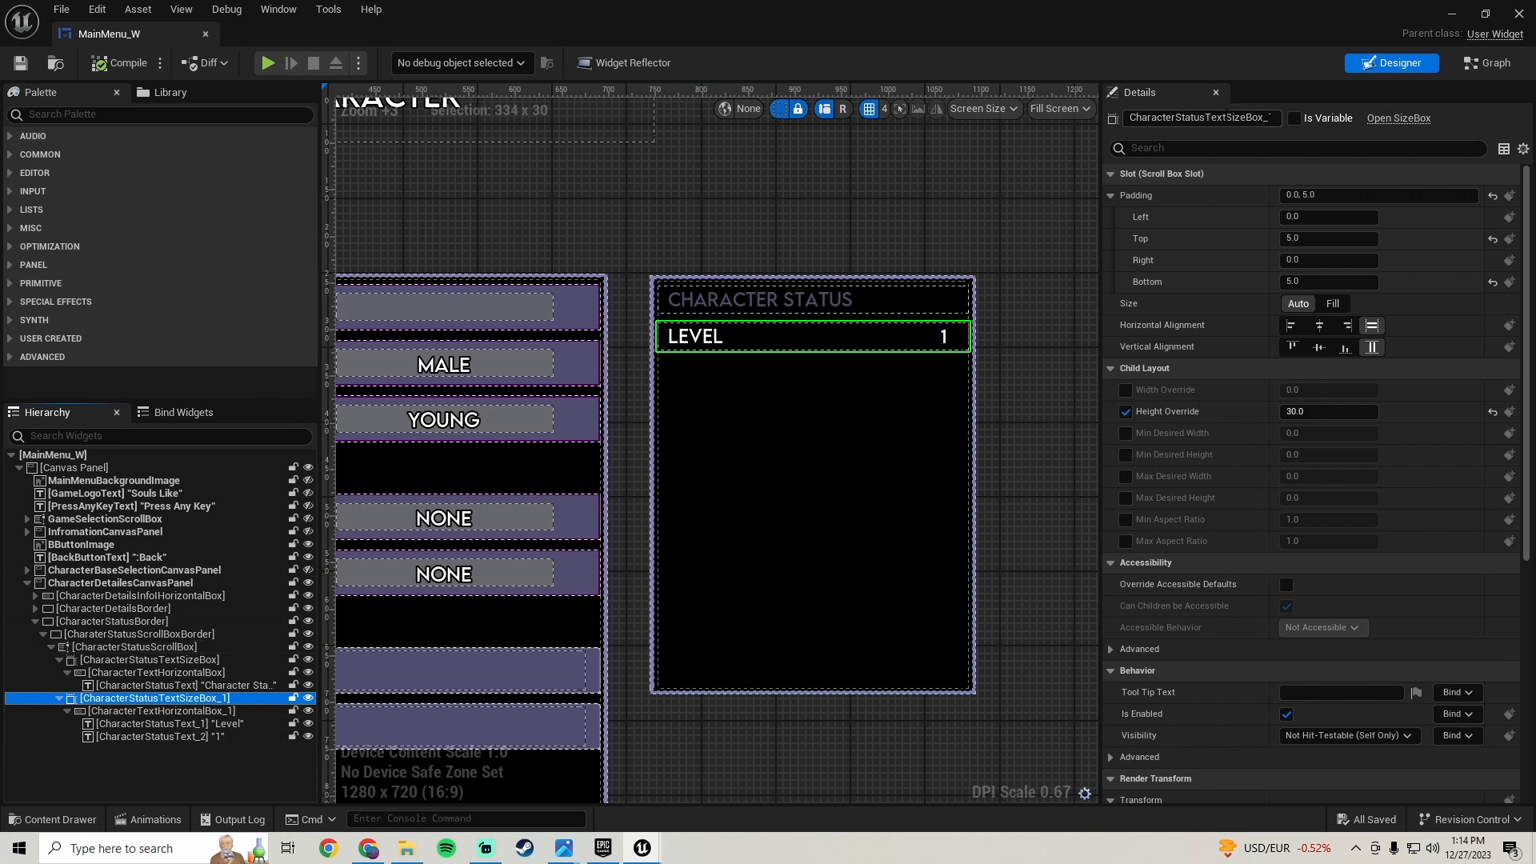
{"action": "left_click", "coordinate": [1226, 117]}
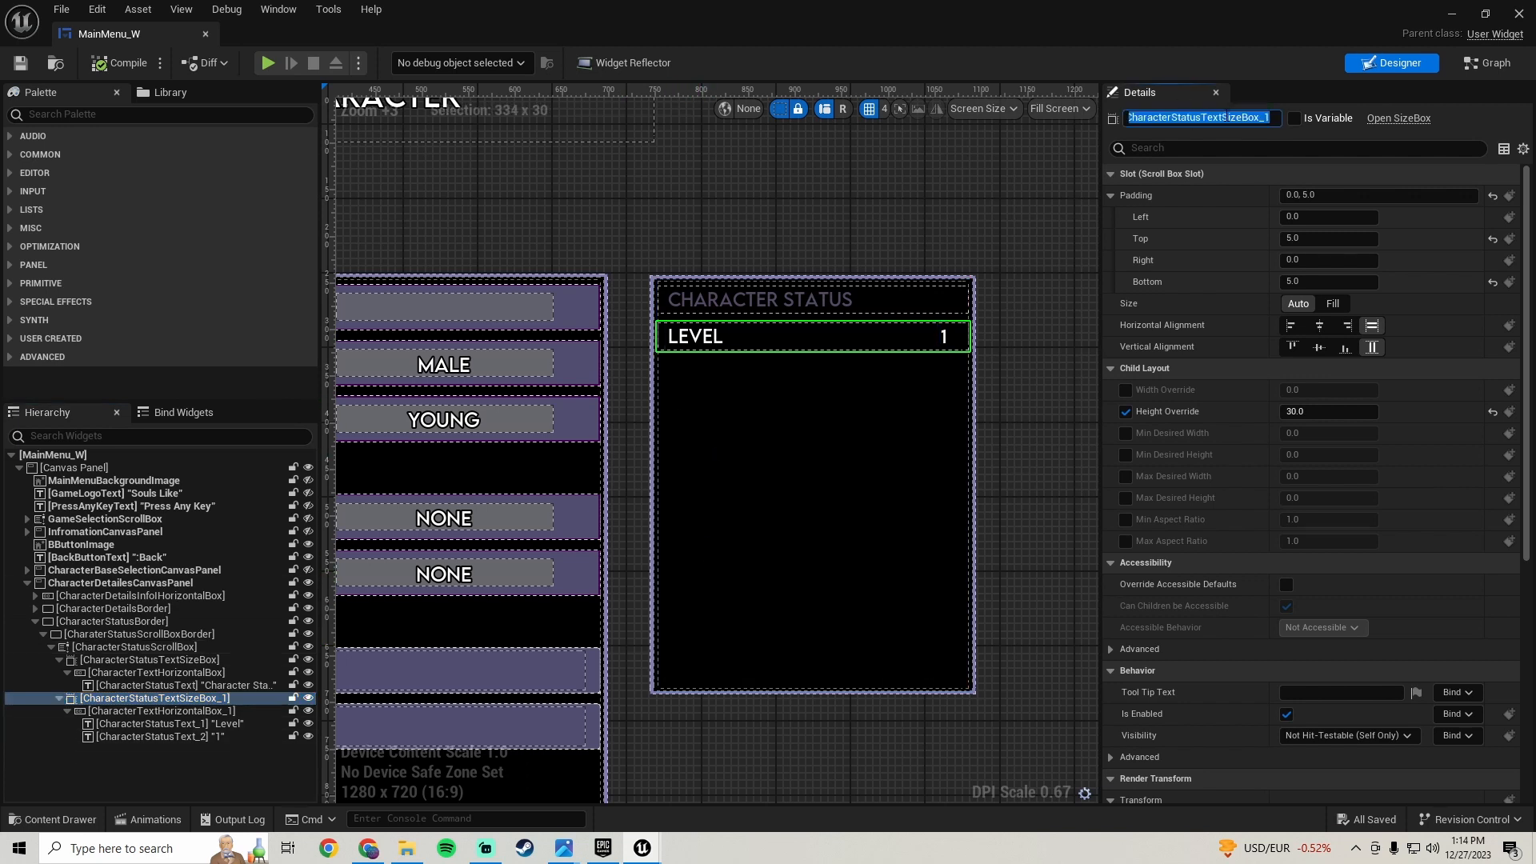
{"action": "key", "text": "BackSpace"}
{"action": "type", "text": "C"}
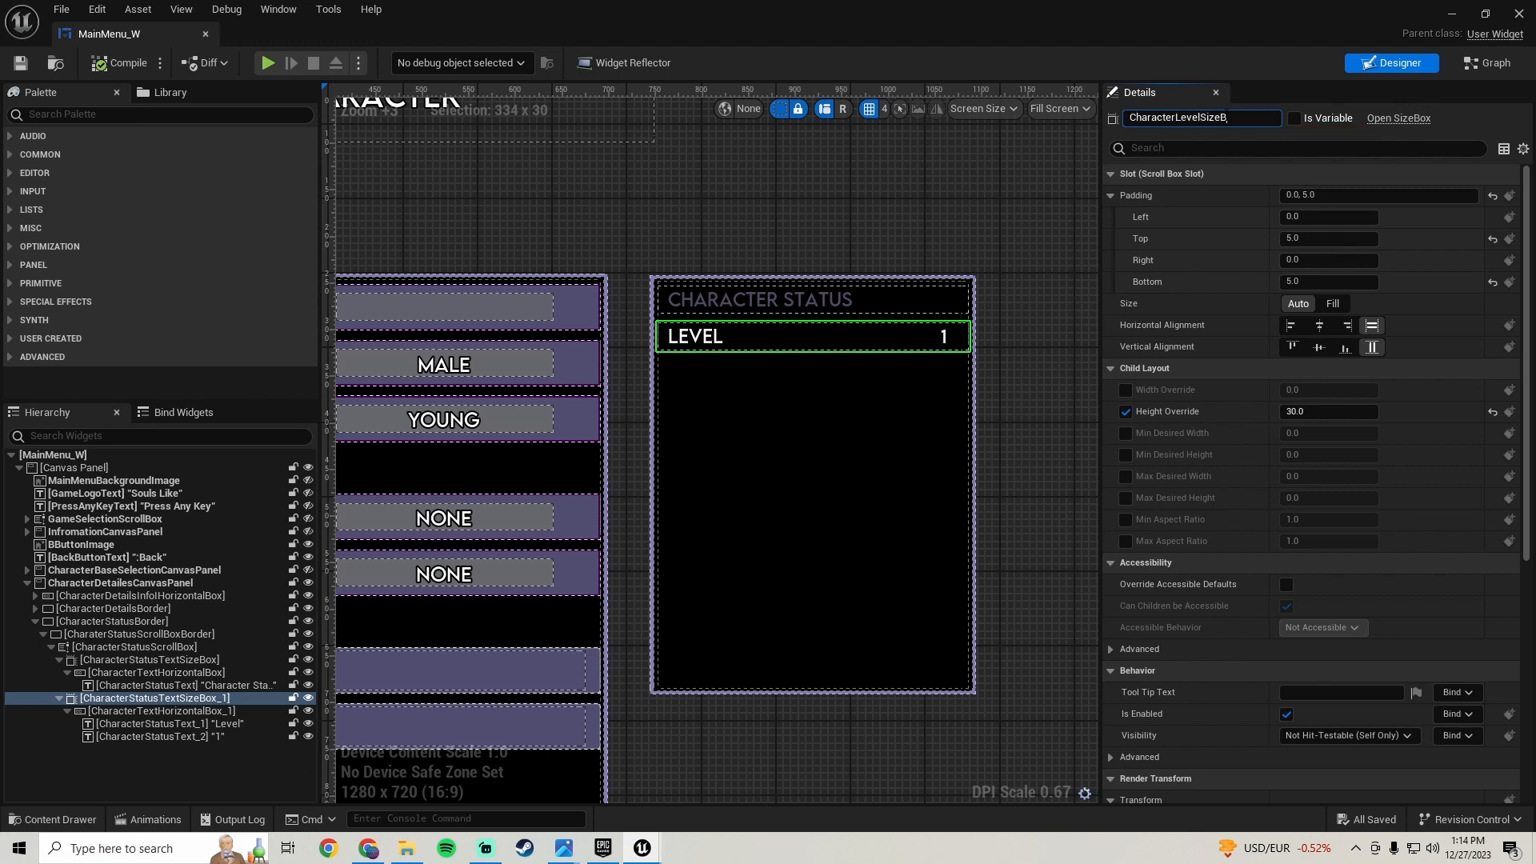
{"action": "key", "text": "Return"}
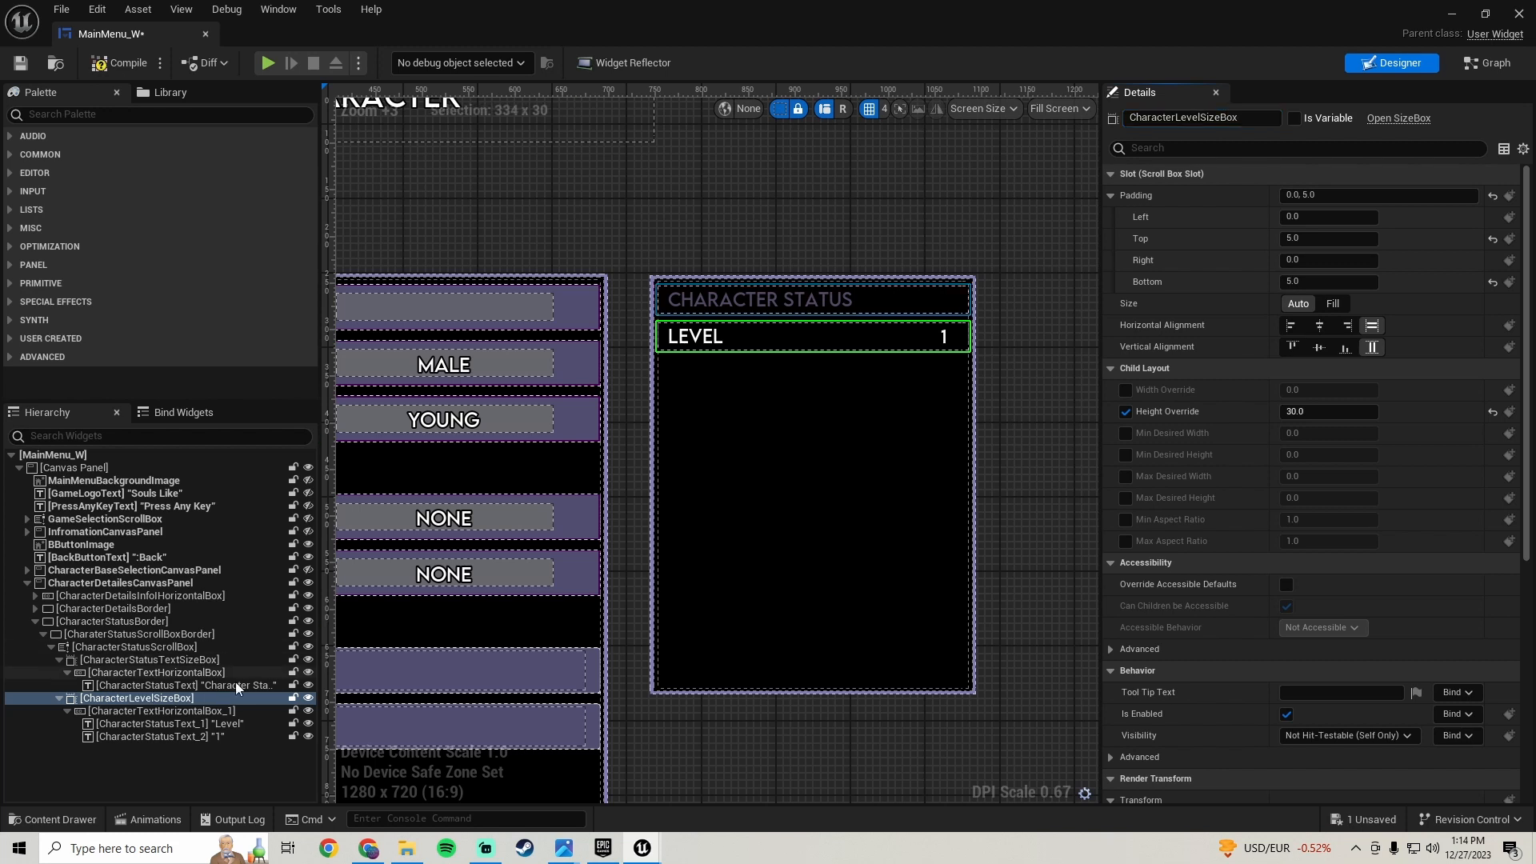
- Rename the Level row's horizontal box to CharacterLevelHorizontalBox
{"action": "left_click", "coordinate": [180, 711]}
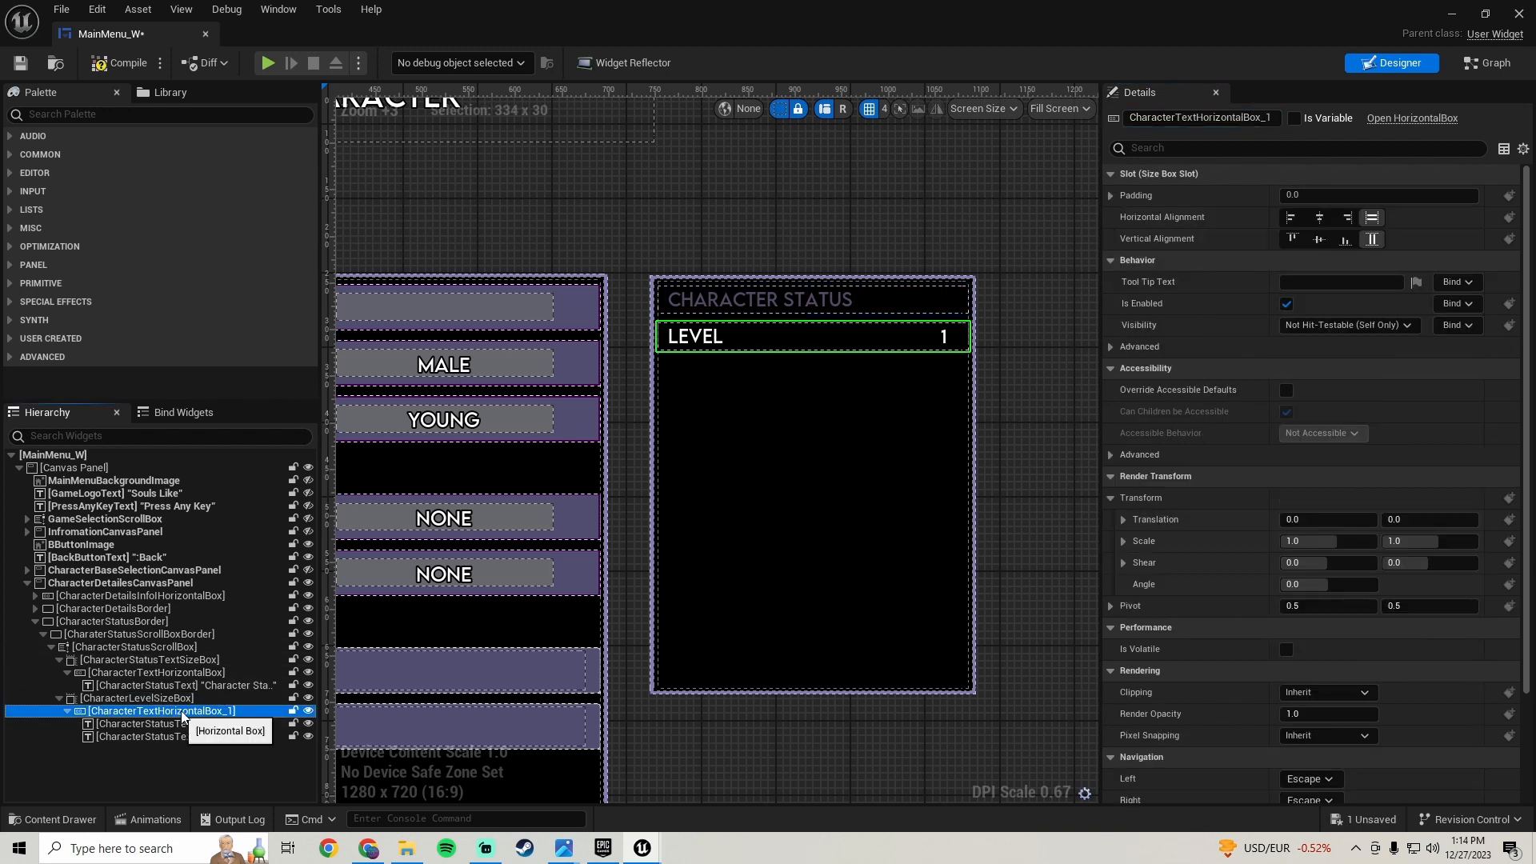
{"action": "left_click", "coordinate": [1220, 118]}
{"action": "type", "text": "CharacterLevelHorio"}
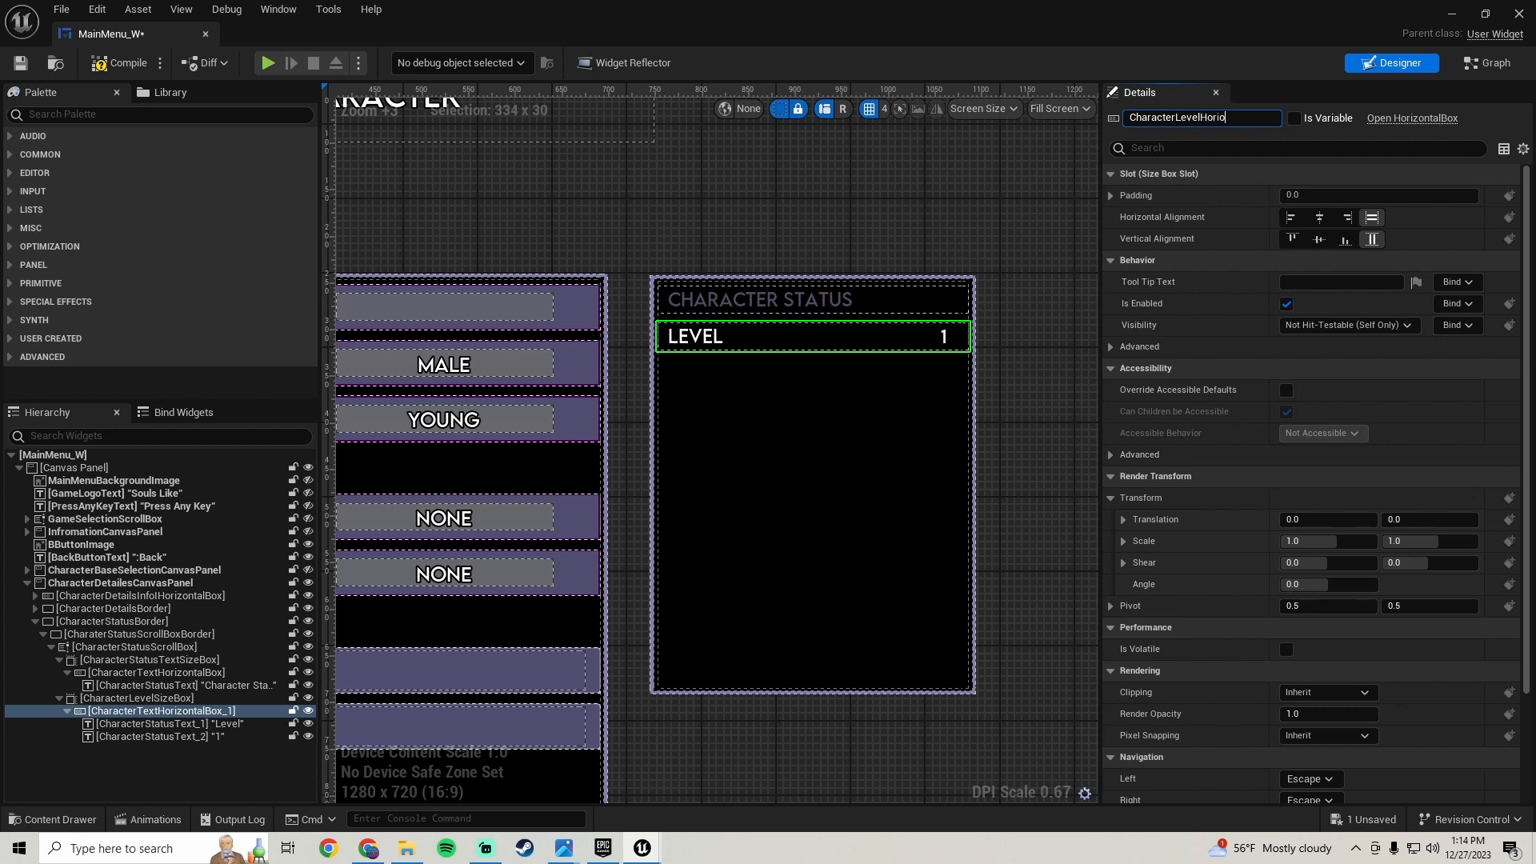
{"action": "type", "text": "zontalBox"}
{"action": "key", "text": "Return"}
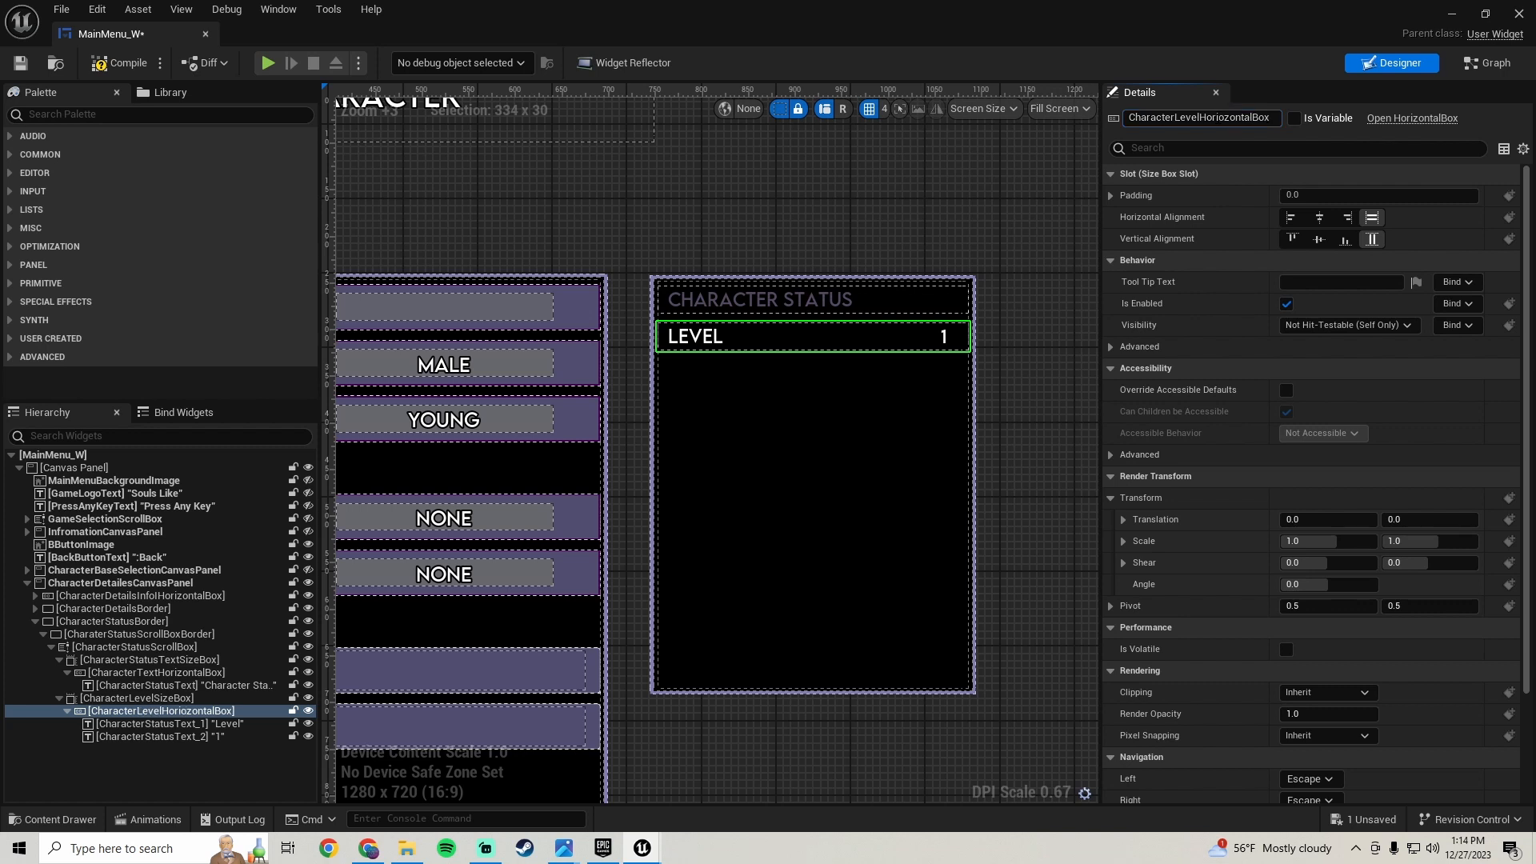
- Rename the Level row's label text to CharacterLevelText
{"action": "left_click", "coordinate": [169, 724]}
{"action": "left_click", "coordinate": [1174, 118]}
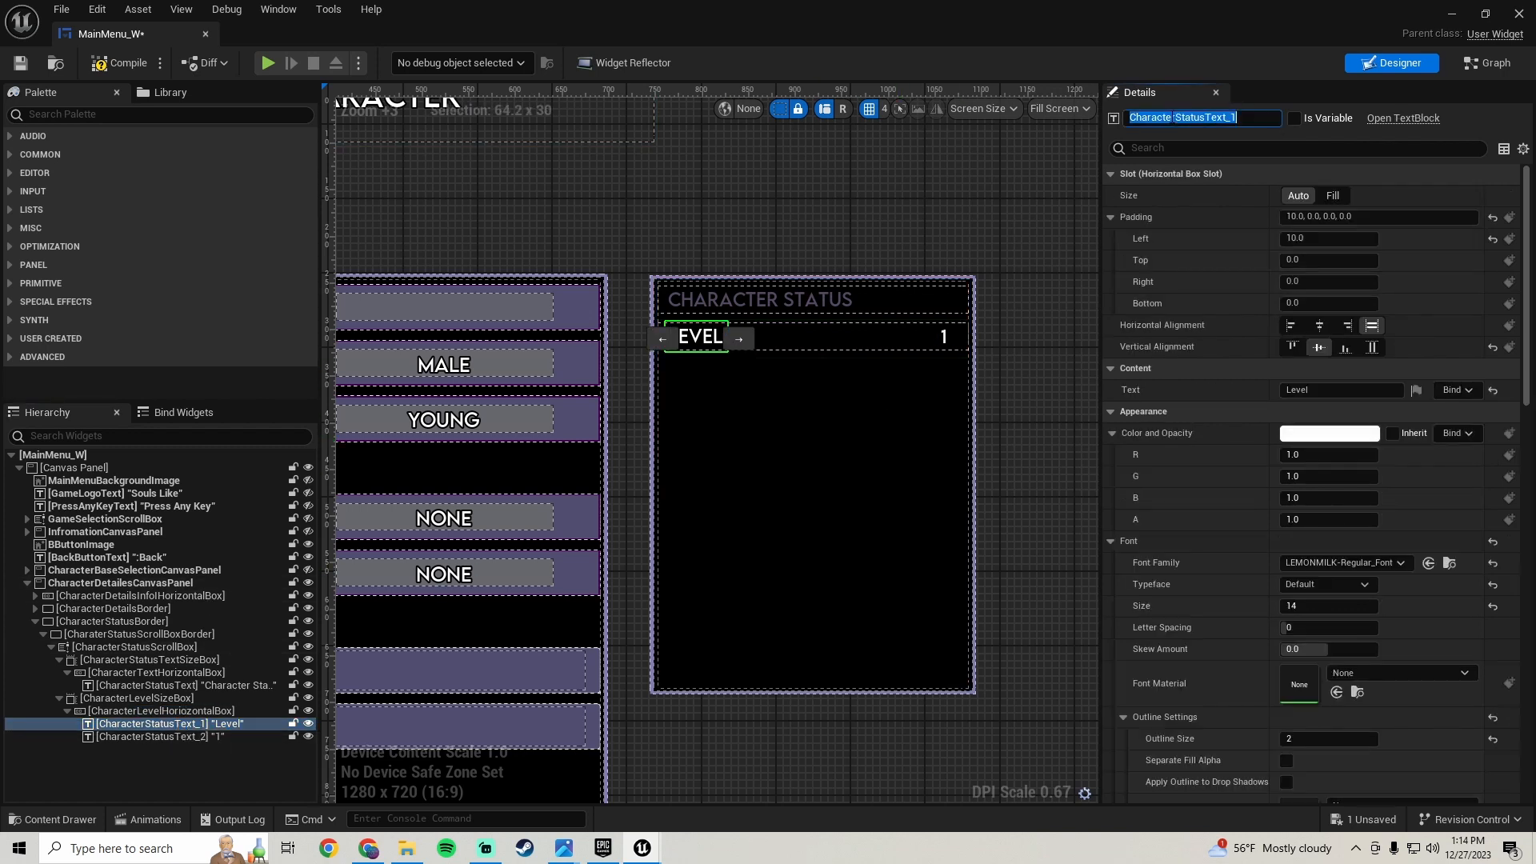
{"action": "type", "text": "CharacterLevel"}
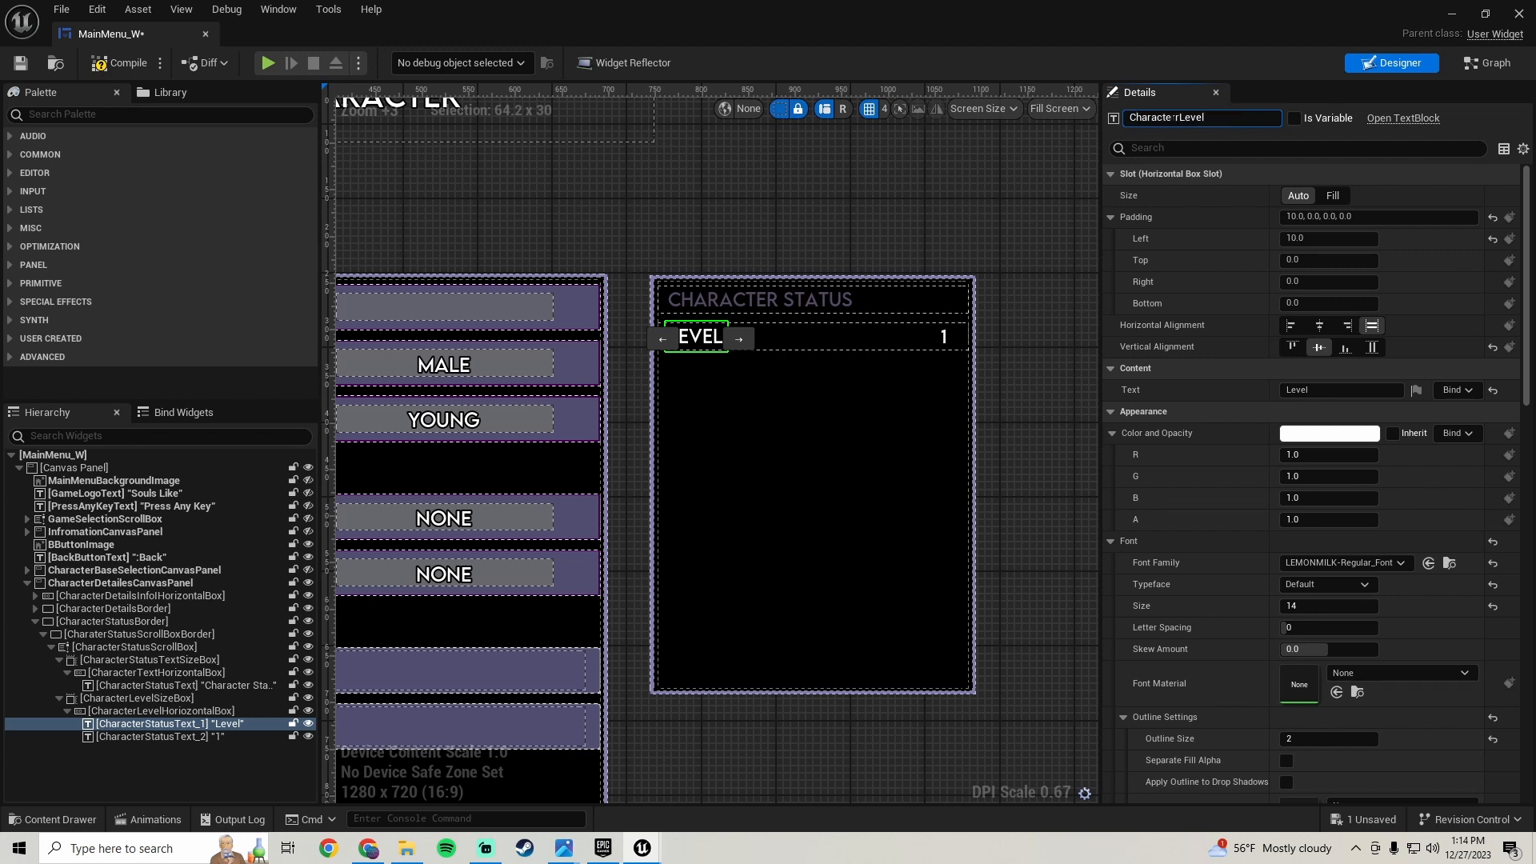
{"action": "type", "text": "r"}
{"action": "key", "text": "Return"}
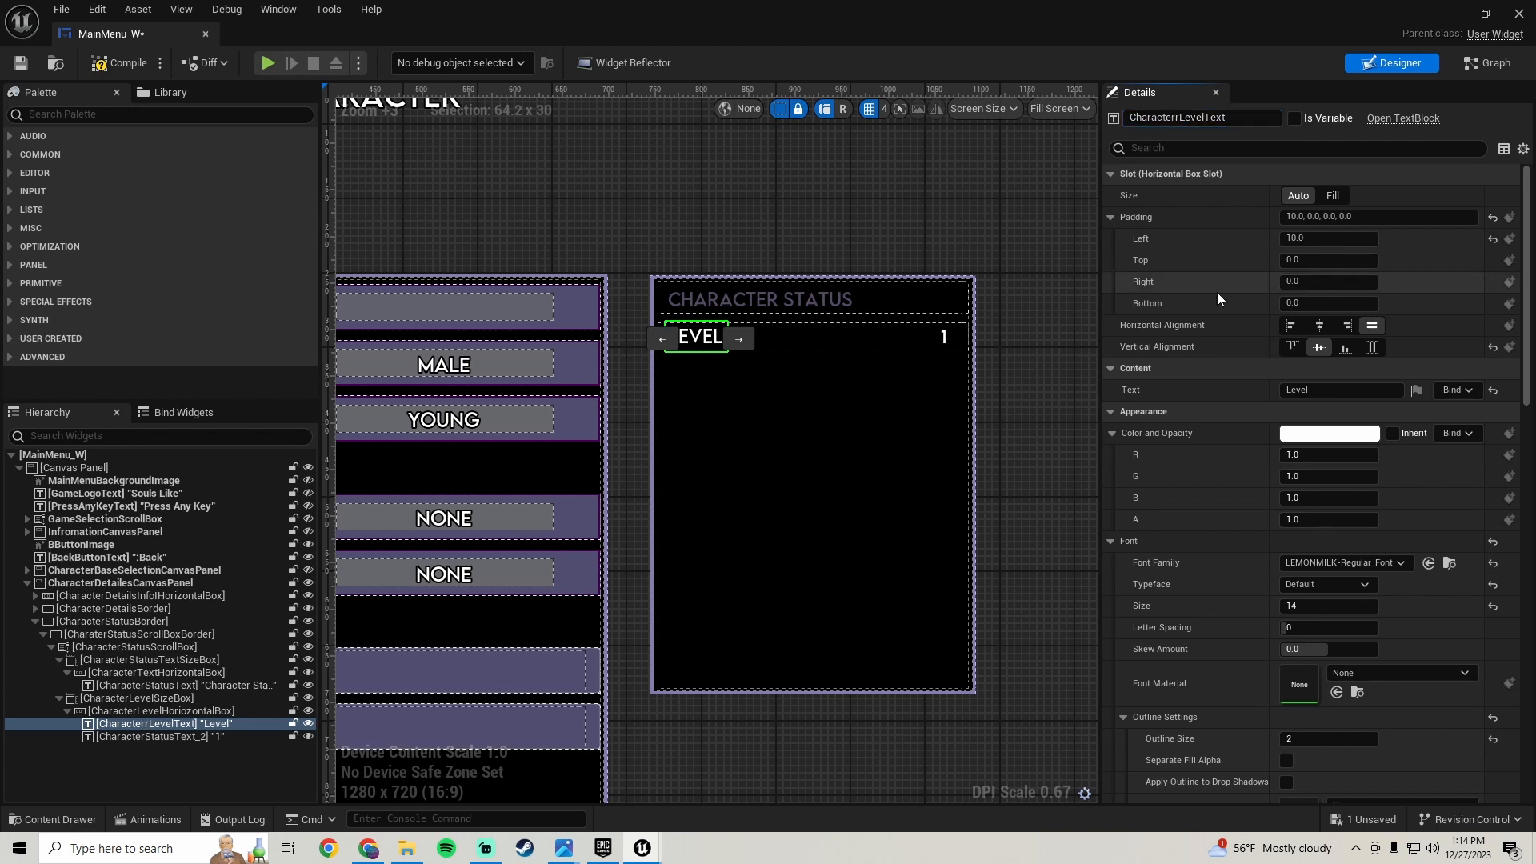
{"action": "left_click", "coordinate": [1177, 118]}
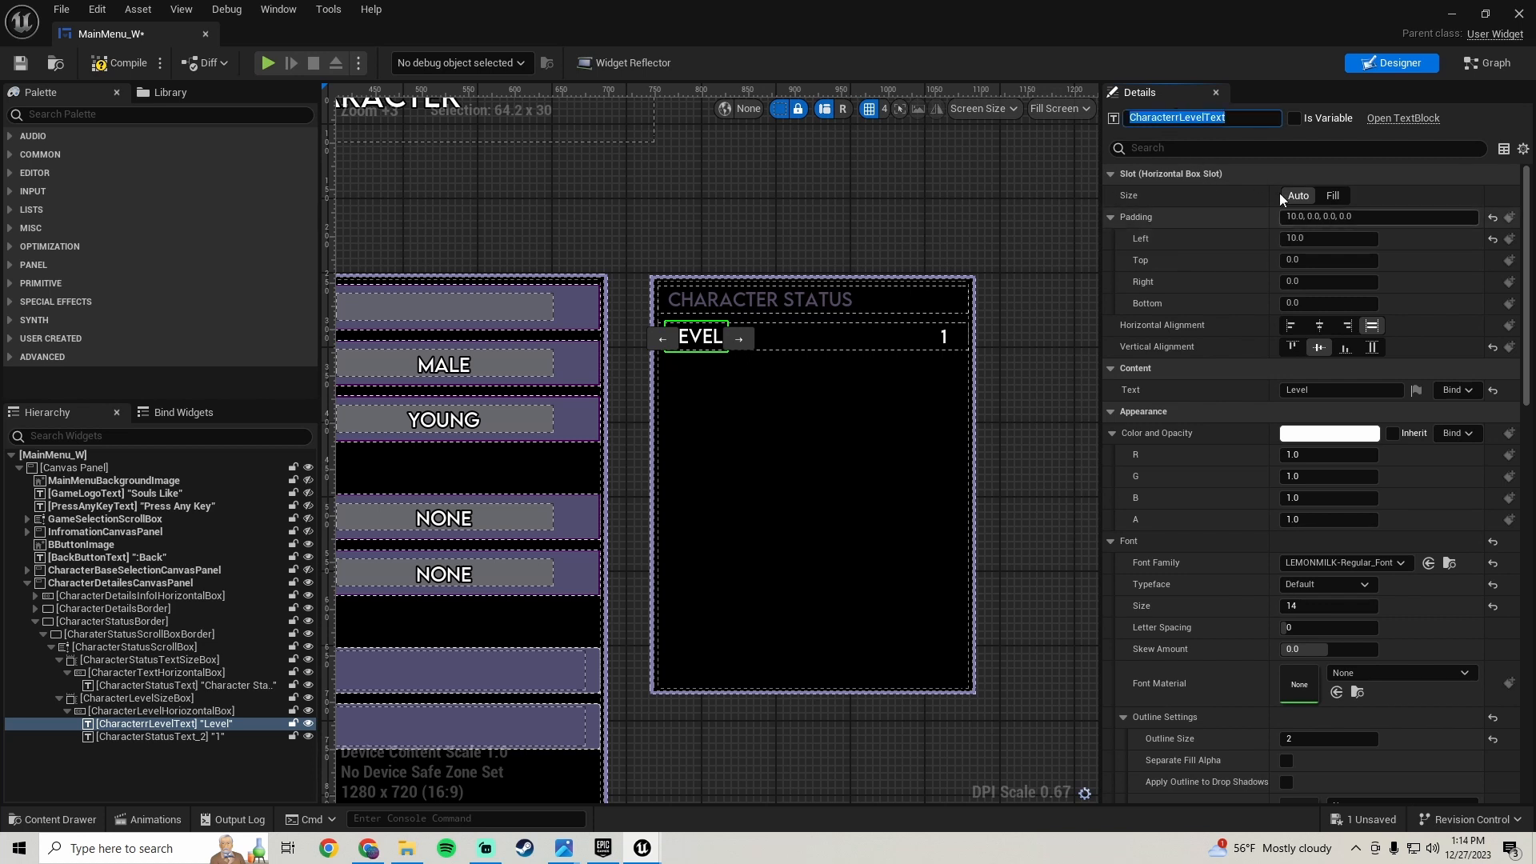
{"action": "left_click", "coordinate": [1177, 117]}
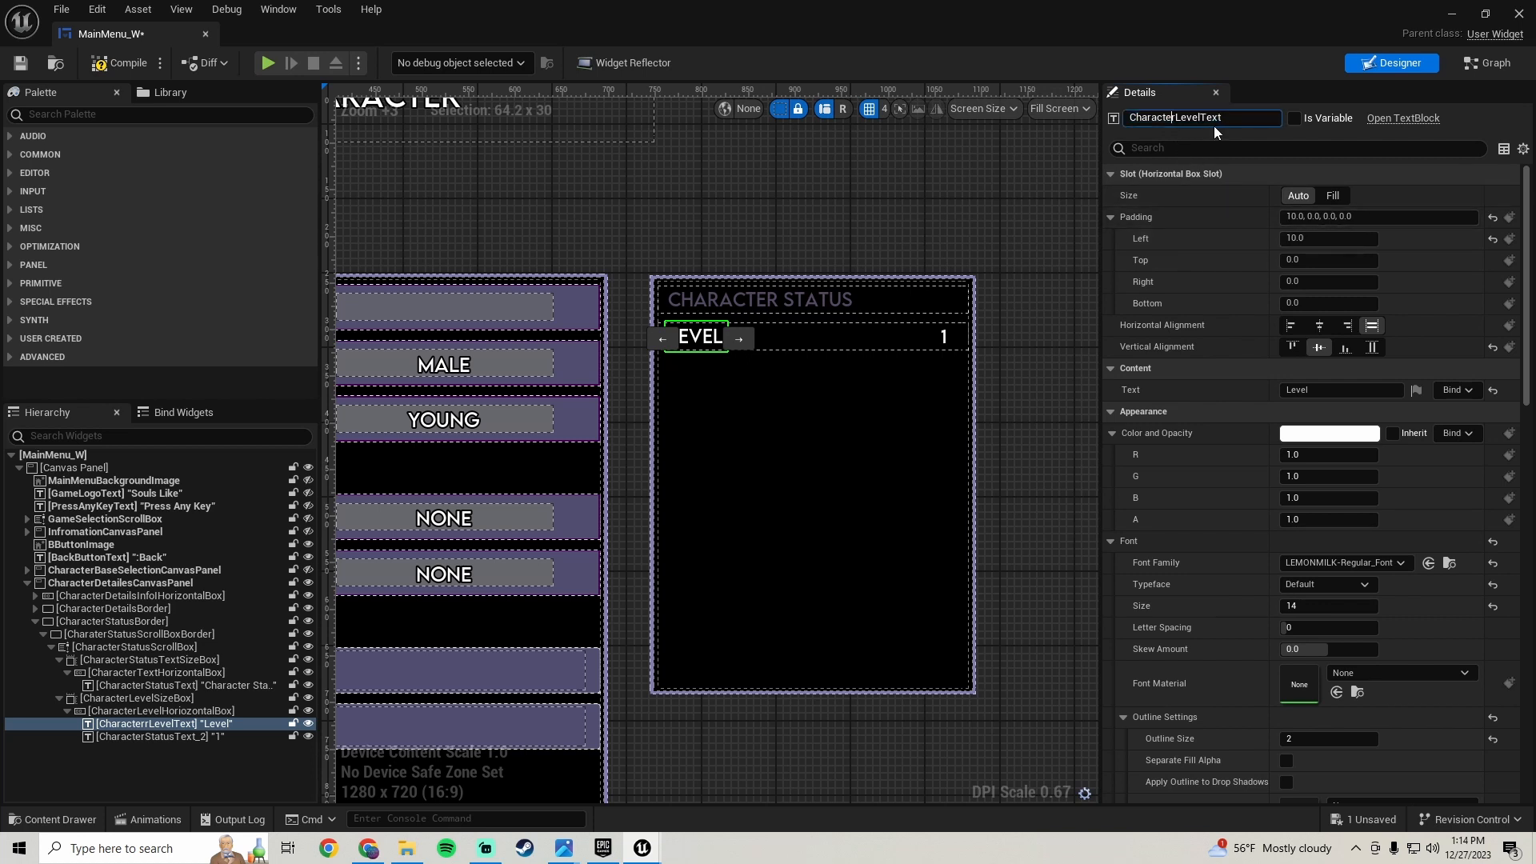
{"action": "key", "text": "Return"}
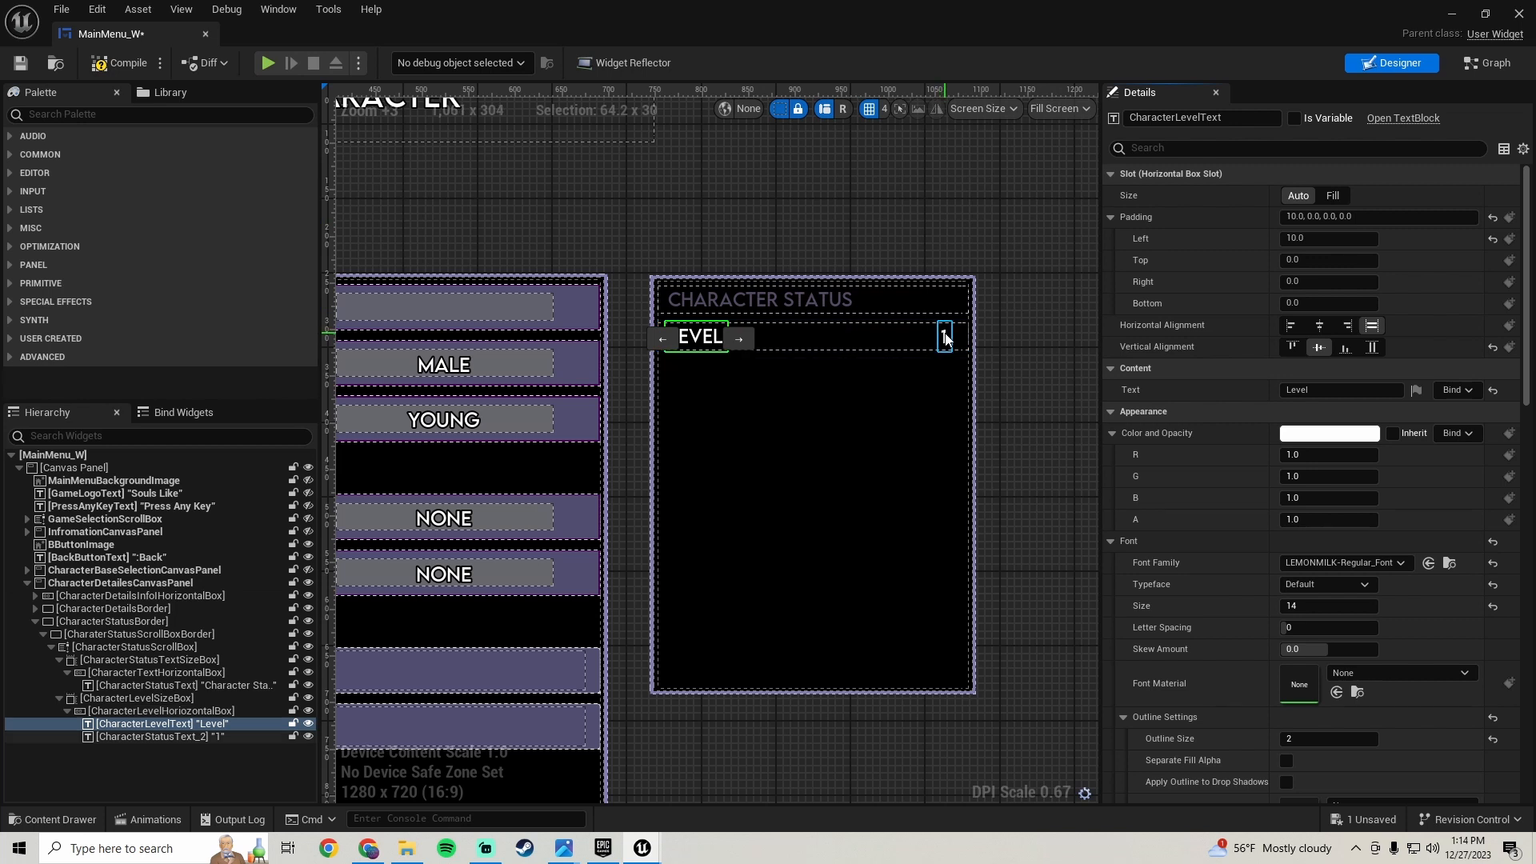
- Rename the Level row's value text, starting with Characte
{"action": "left_click", "coordinate": [945, 337]}
{"action": "left_click", "coordinate": [1237, 117]}
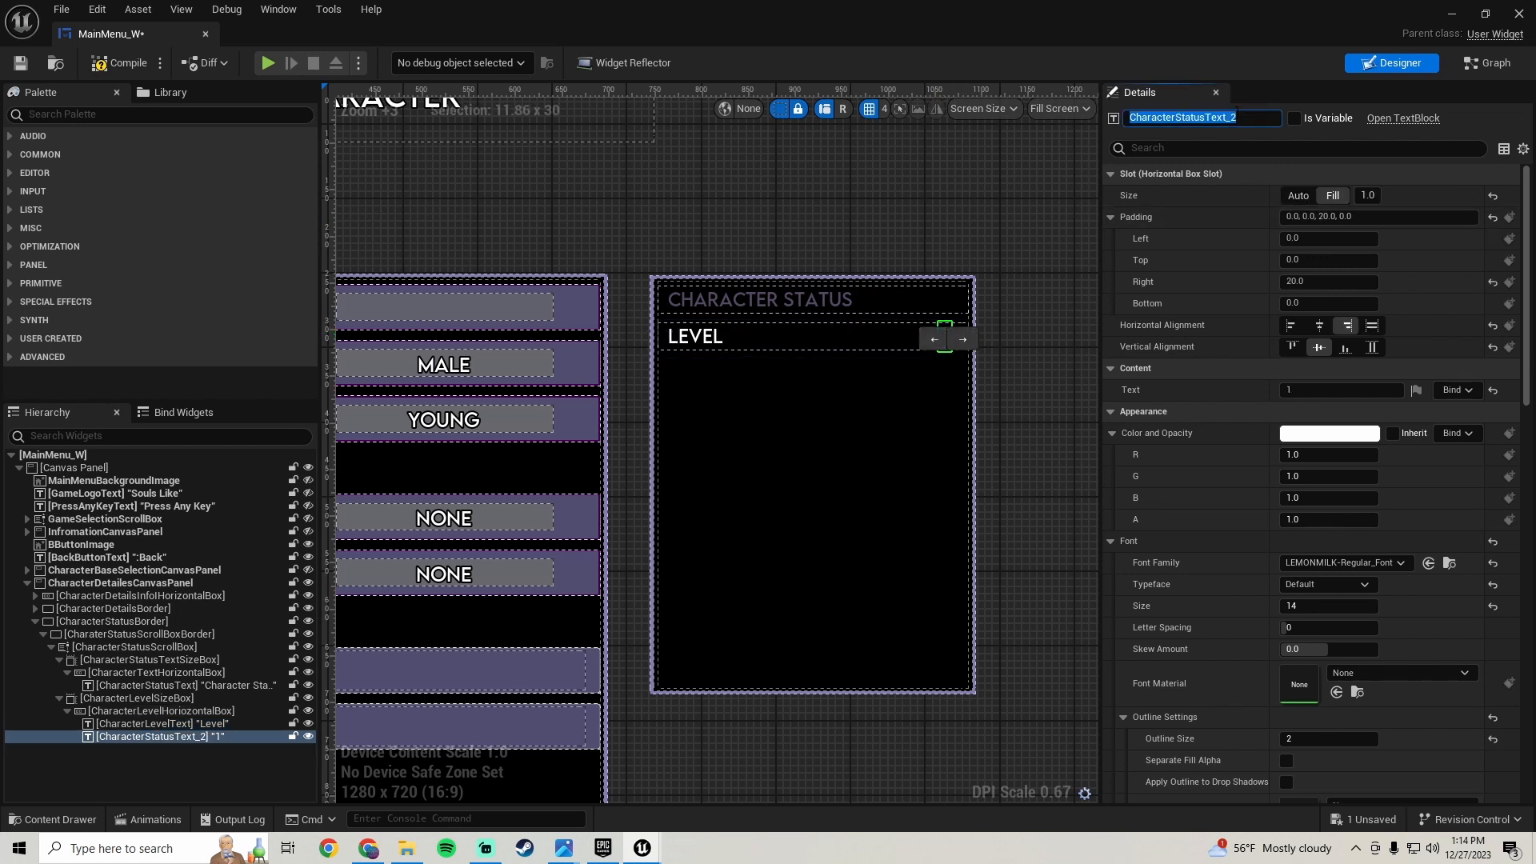
{"action": "type", "text": "Characte"}
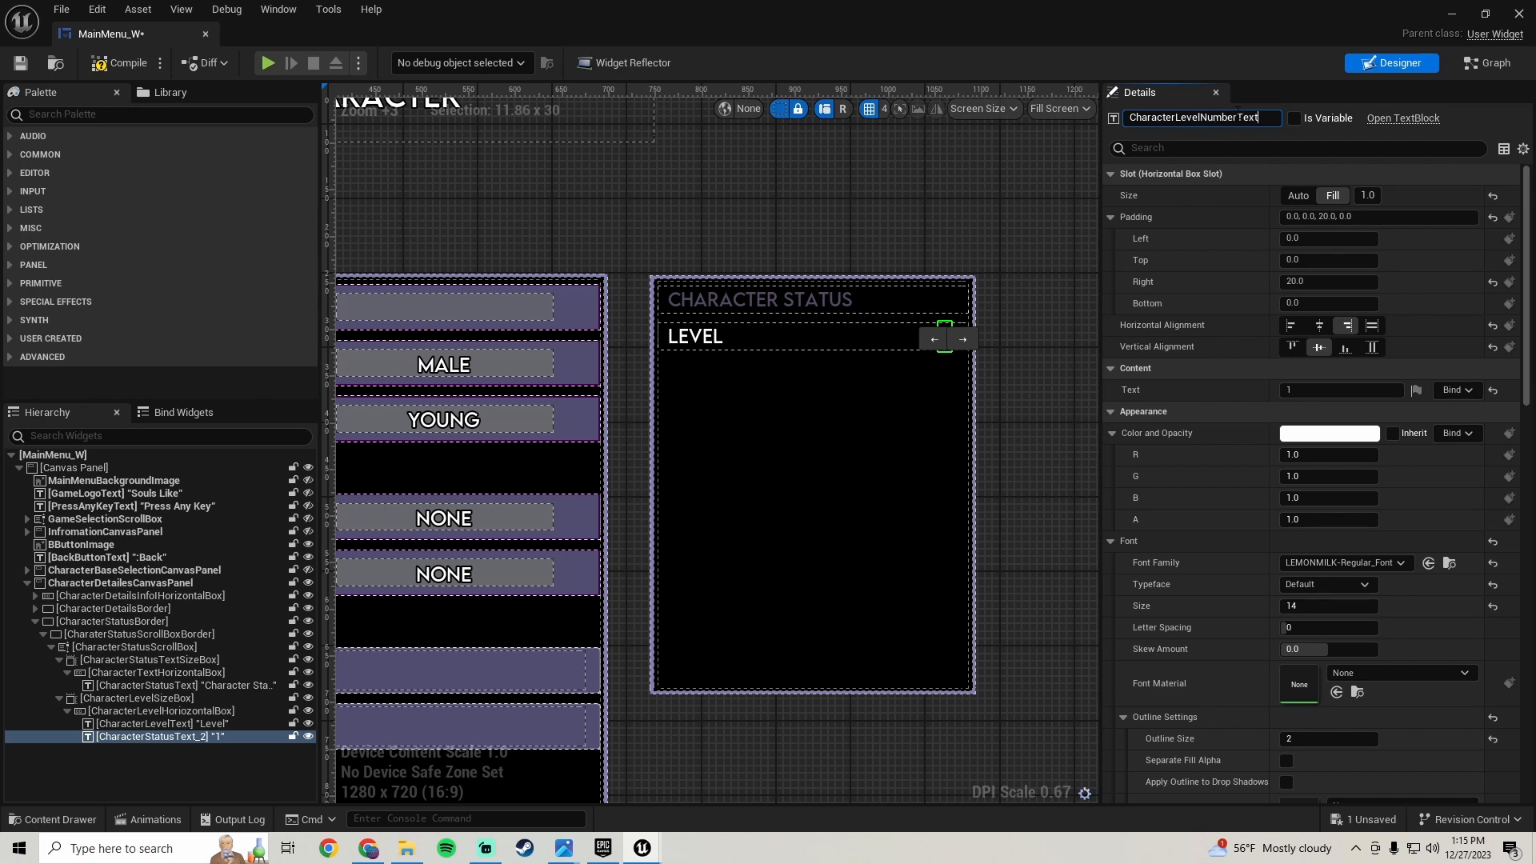
- Confirm the Level value text's name as CharacterLevelNumberText and save the widget
{"action": "key", "text": "Return"}
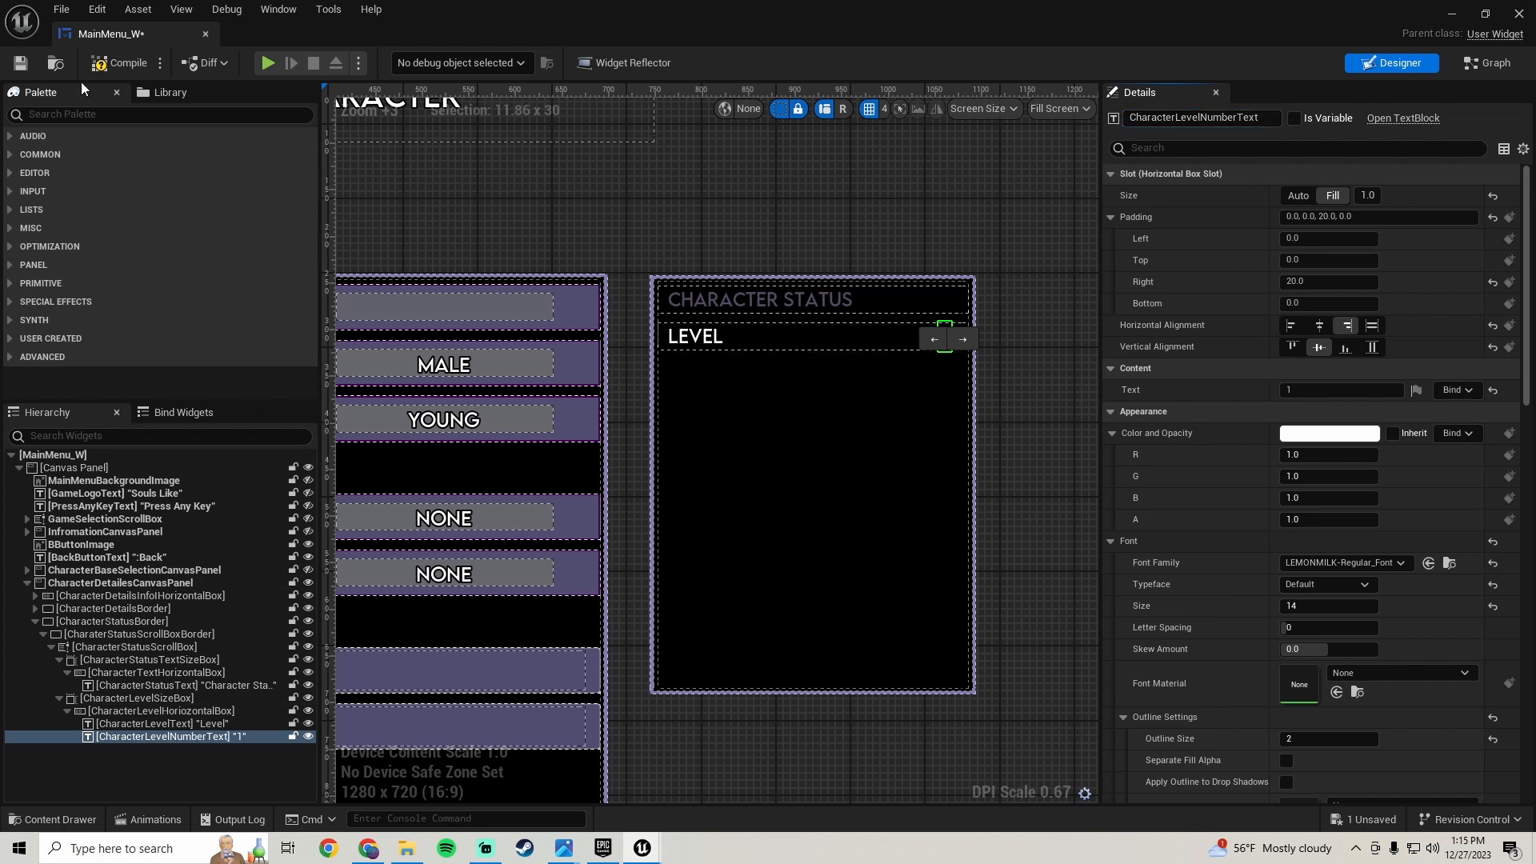
{"action": "left_click", "coordinate": [20, 62]}
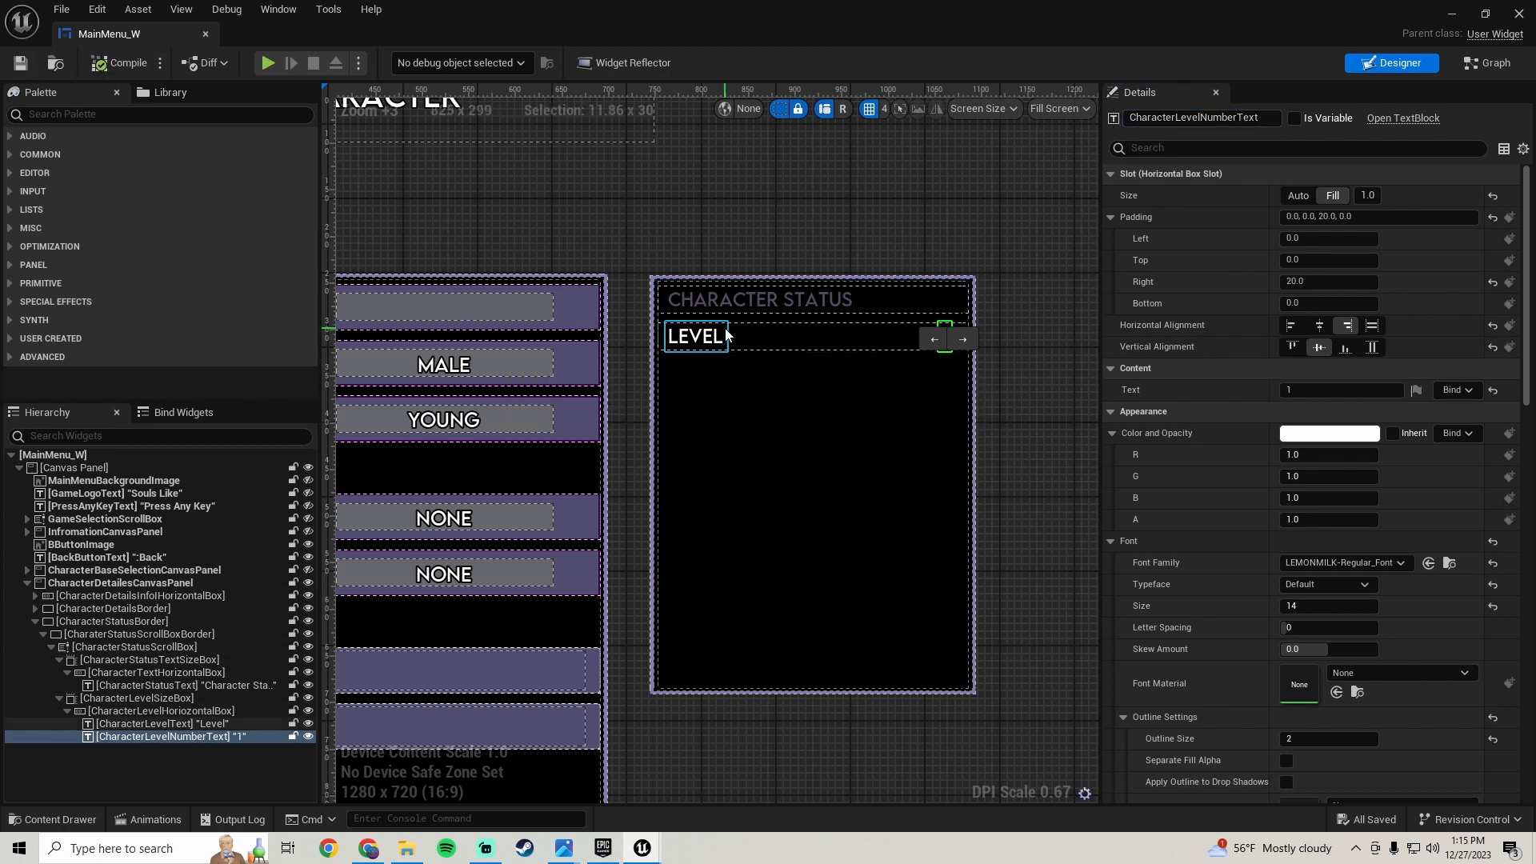
- Duplicate the Level row's size box to create a second status row
{"action": "left_click", "coordinate": [171, 701]}
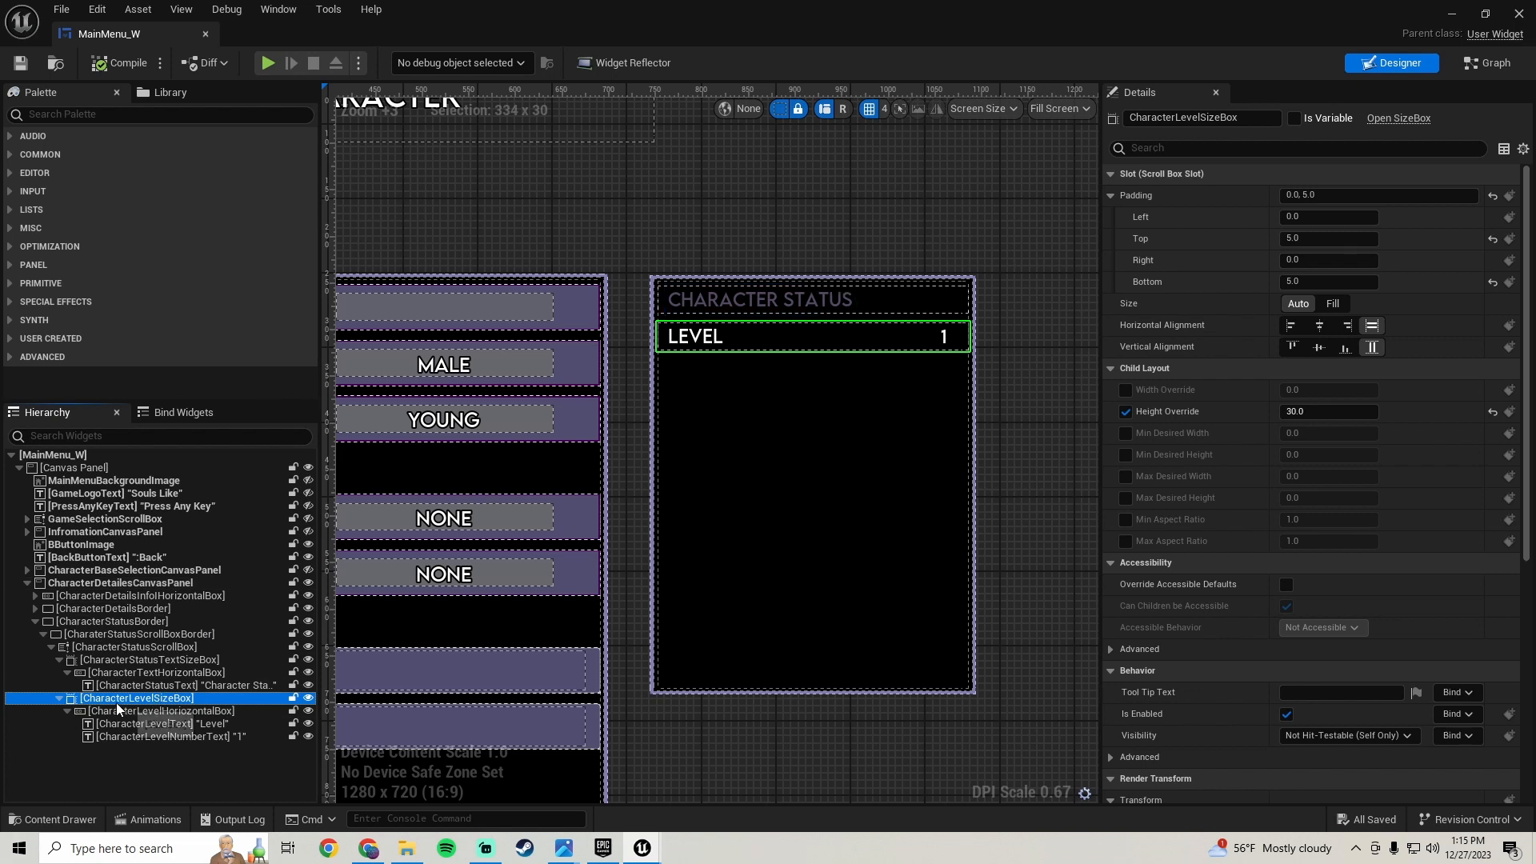
{"action": "right_click", "coordinate": [159, 704]}
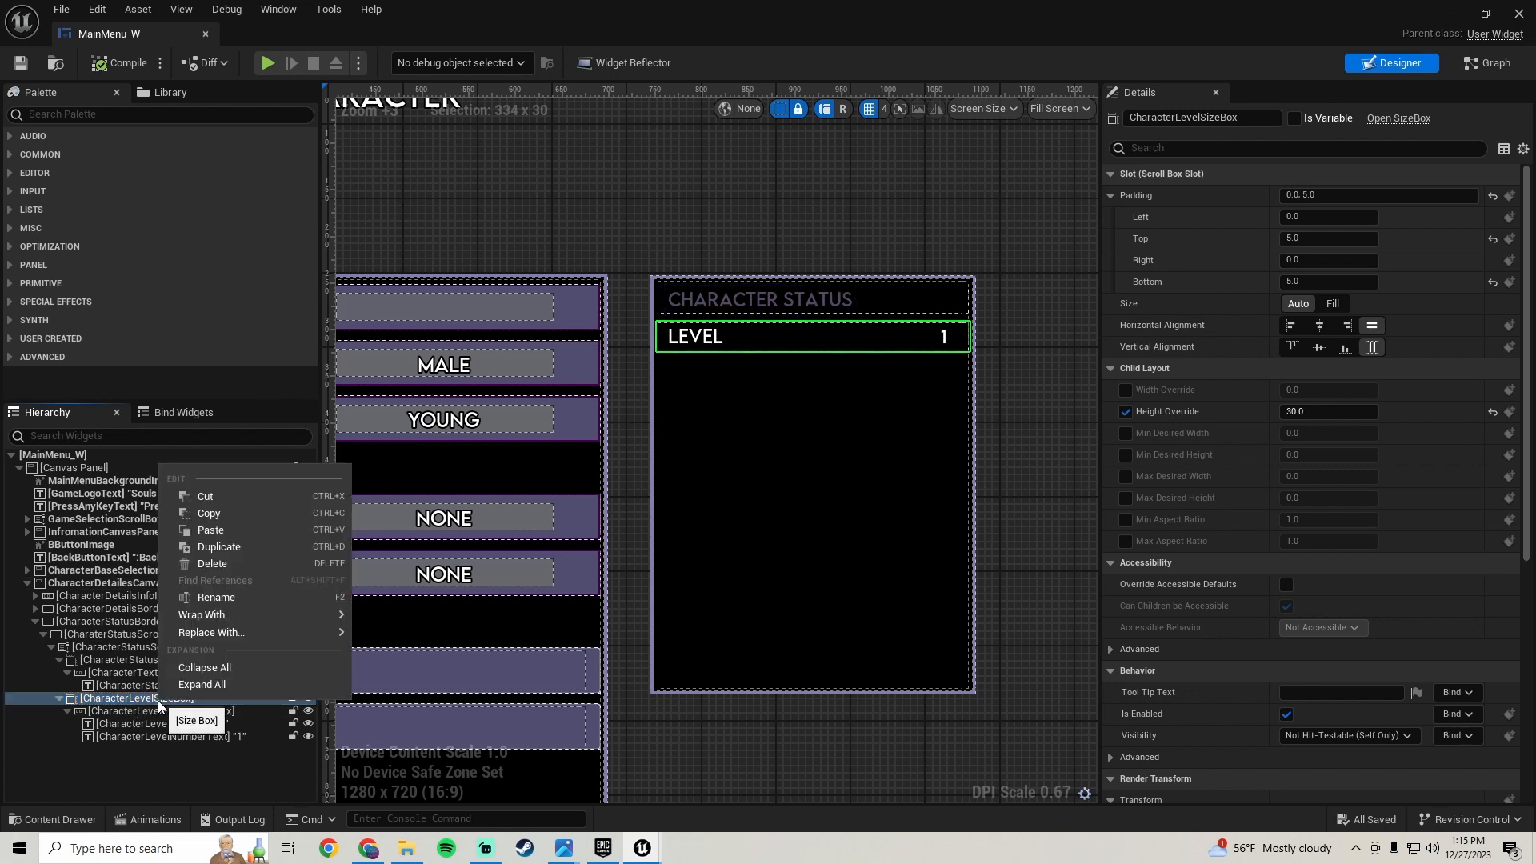
{"action": "left_click", "coordinate": [209, 548]}
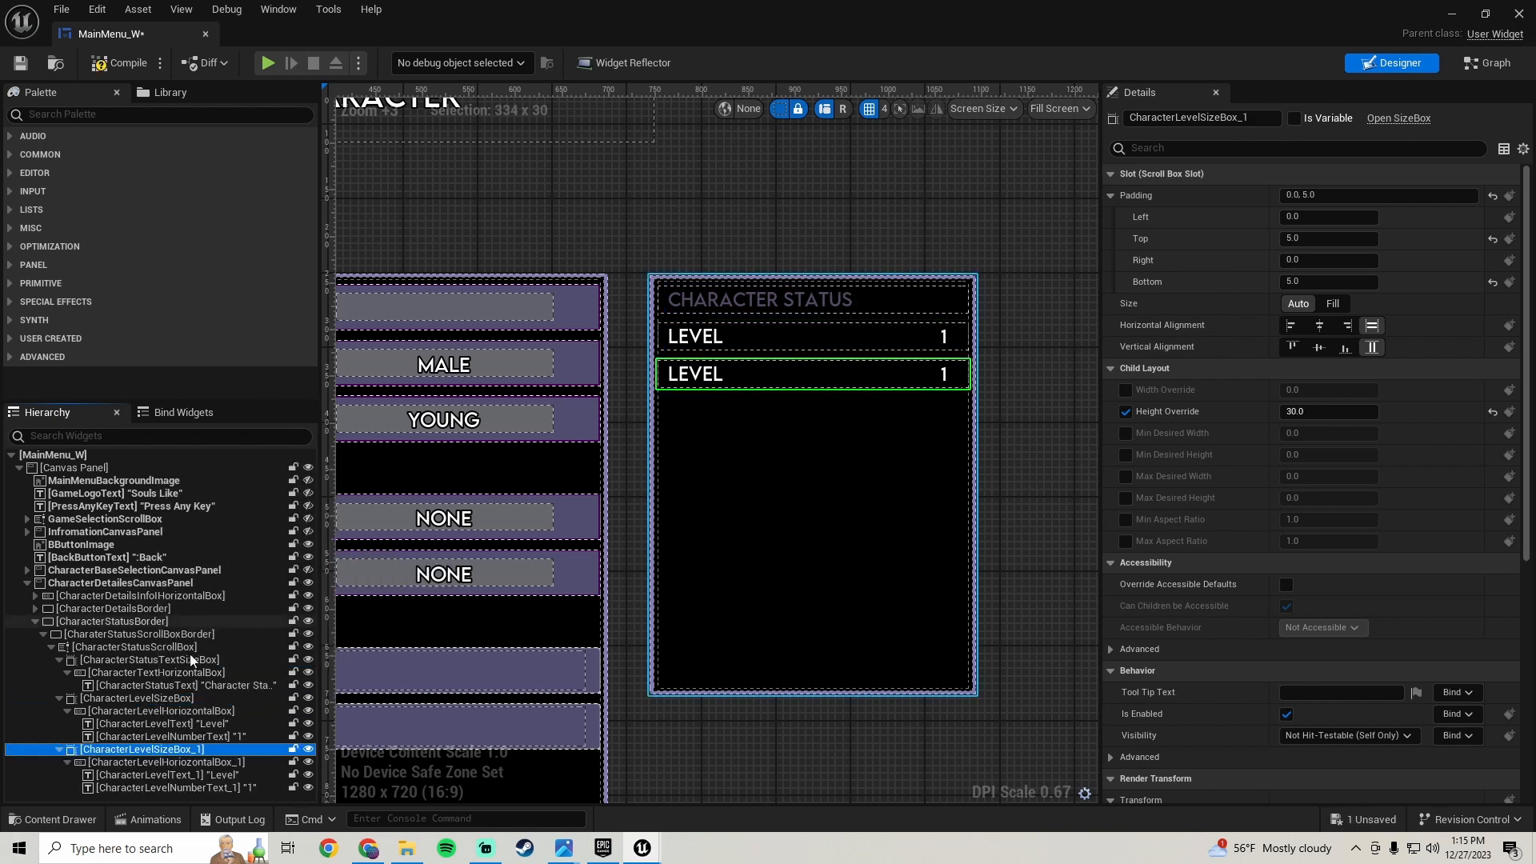
- Check the reference screenshot and set the duplicated row's label text to Vigor
{"action": "left_click_drag", "start_coordinate": [567, 855], "coordinate": [676, 849]}
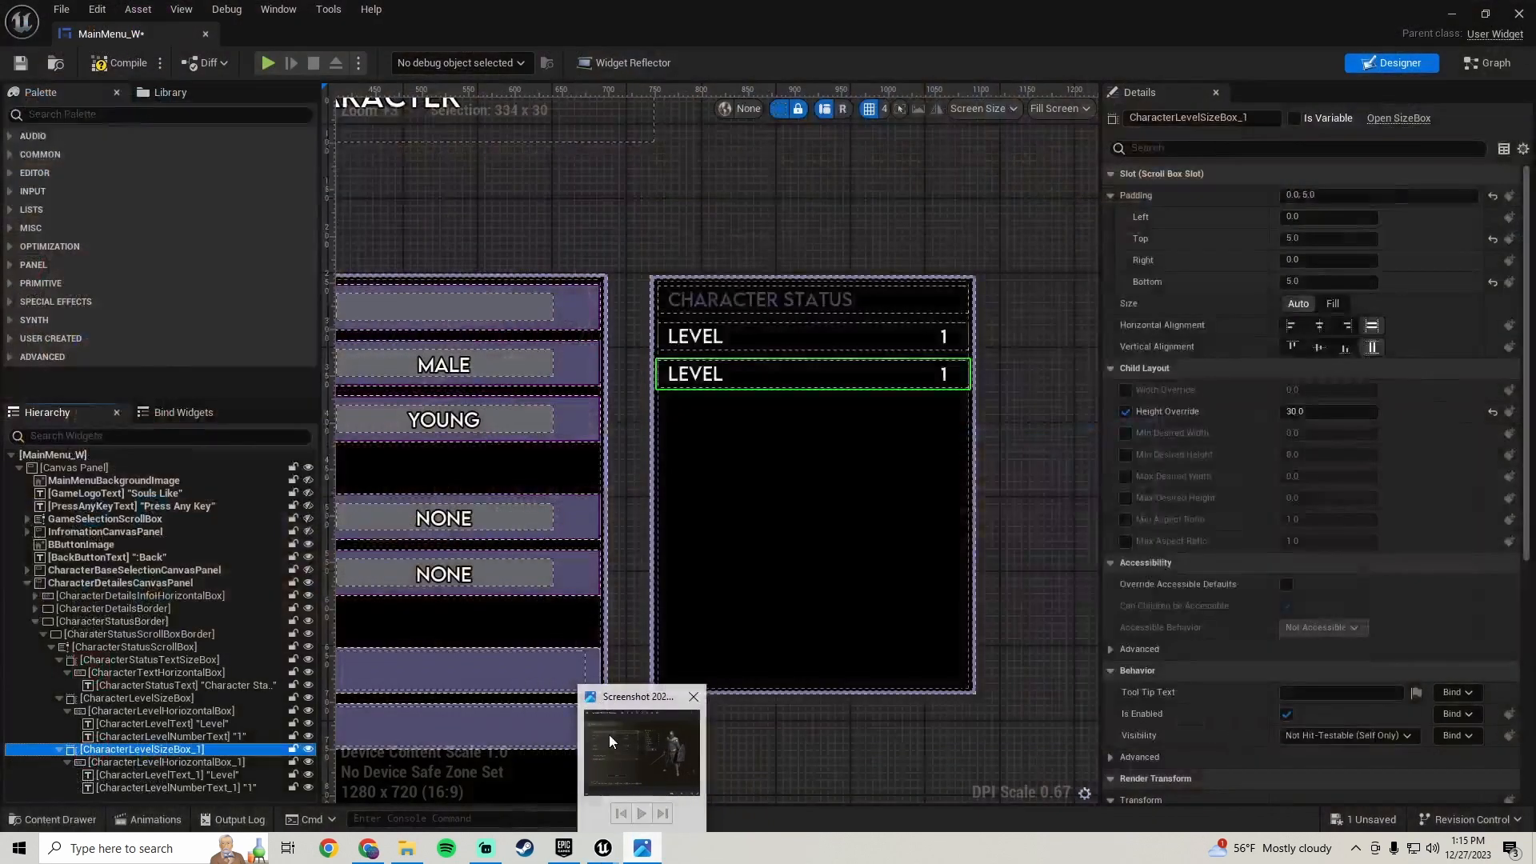
{"action": "left_click", "coordinate": [609, 735]}
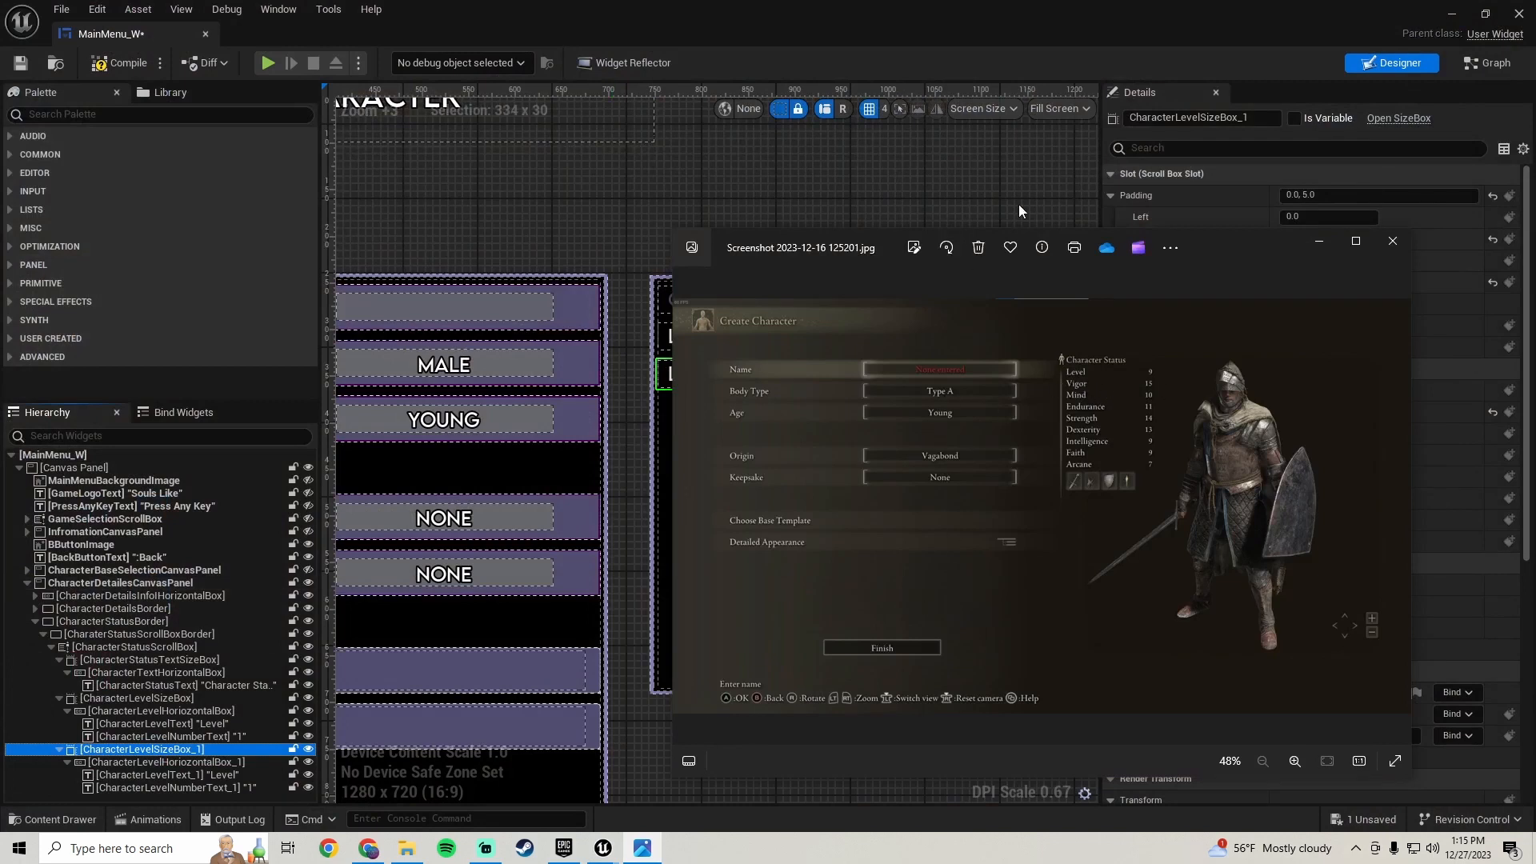
{"action": "left_click", "coordinate": [992, 166]}
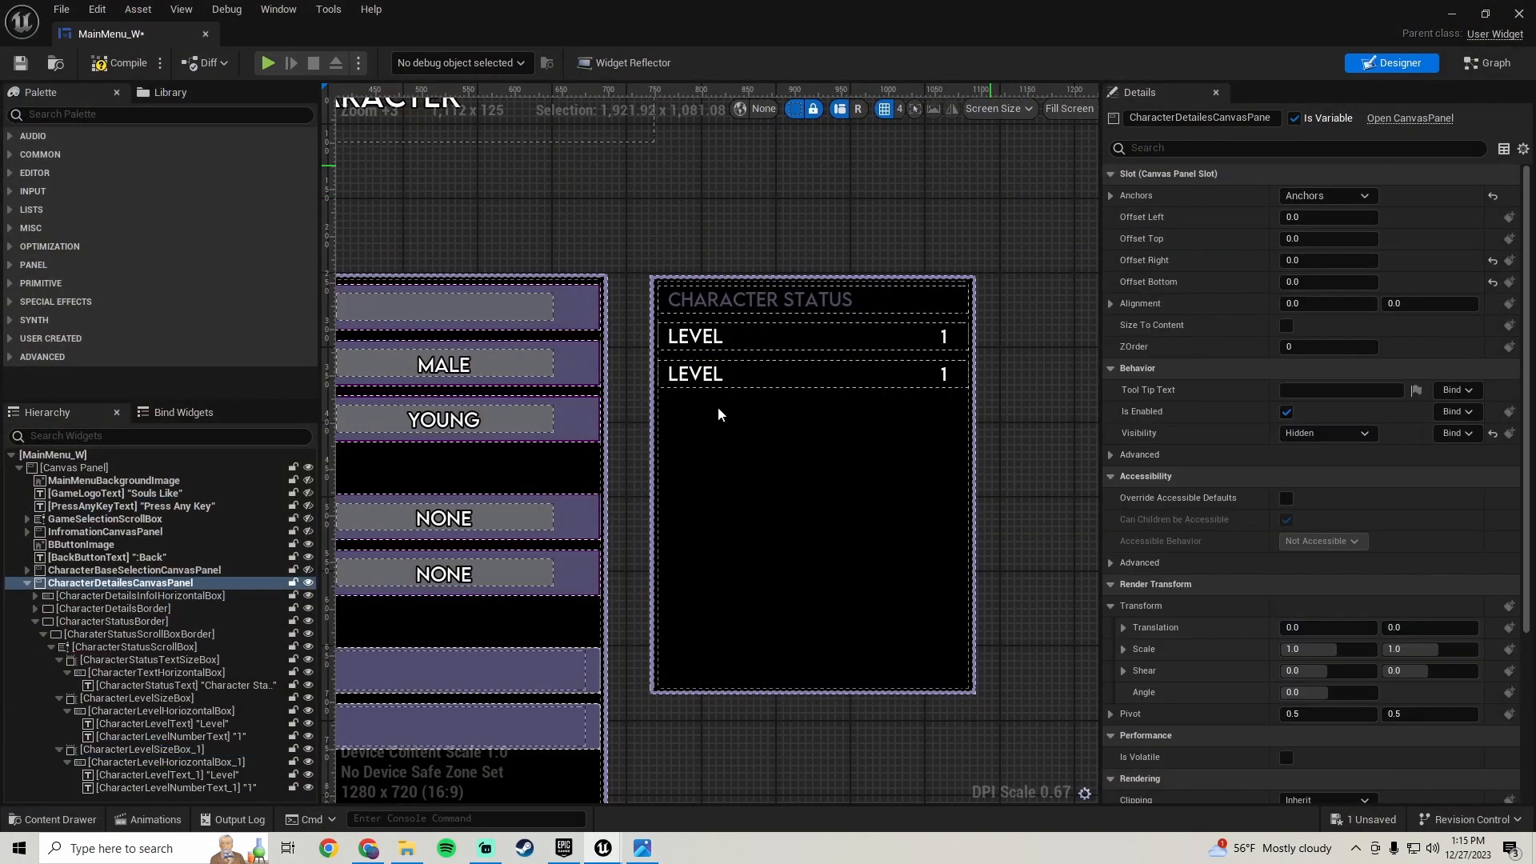
{"action": "left_click", "coordinate": [679, 382]}
{"action": "left_click", "coordinate": [1324, 391]}
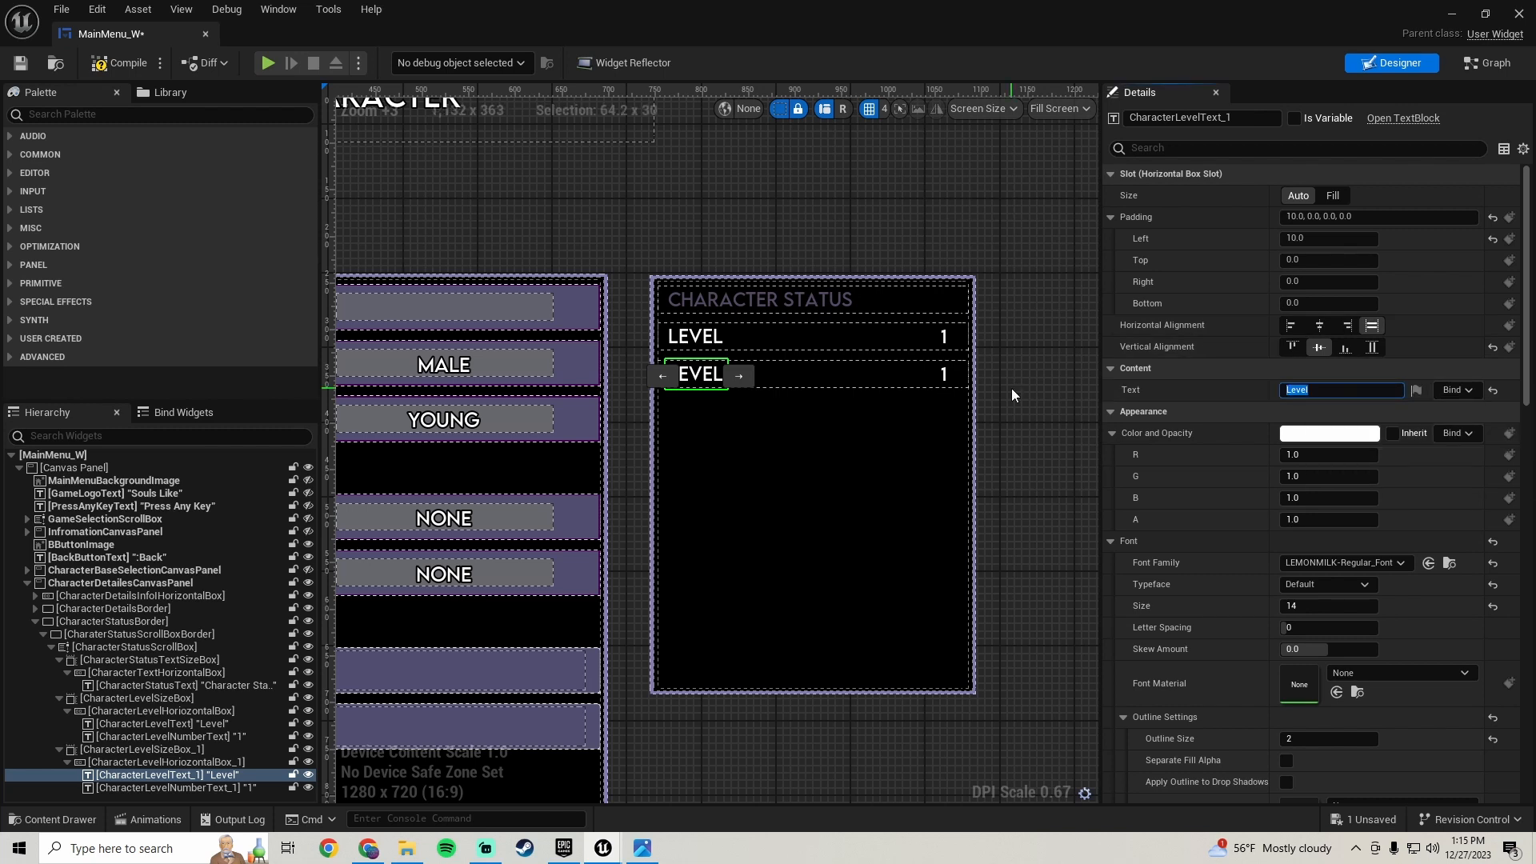
{"action": "type", "text": "Vigor"}
{"action": "key", "text": "Return"}
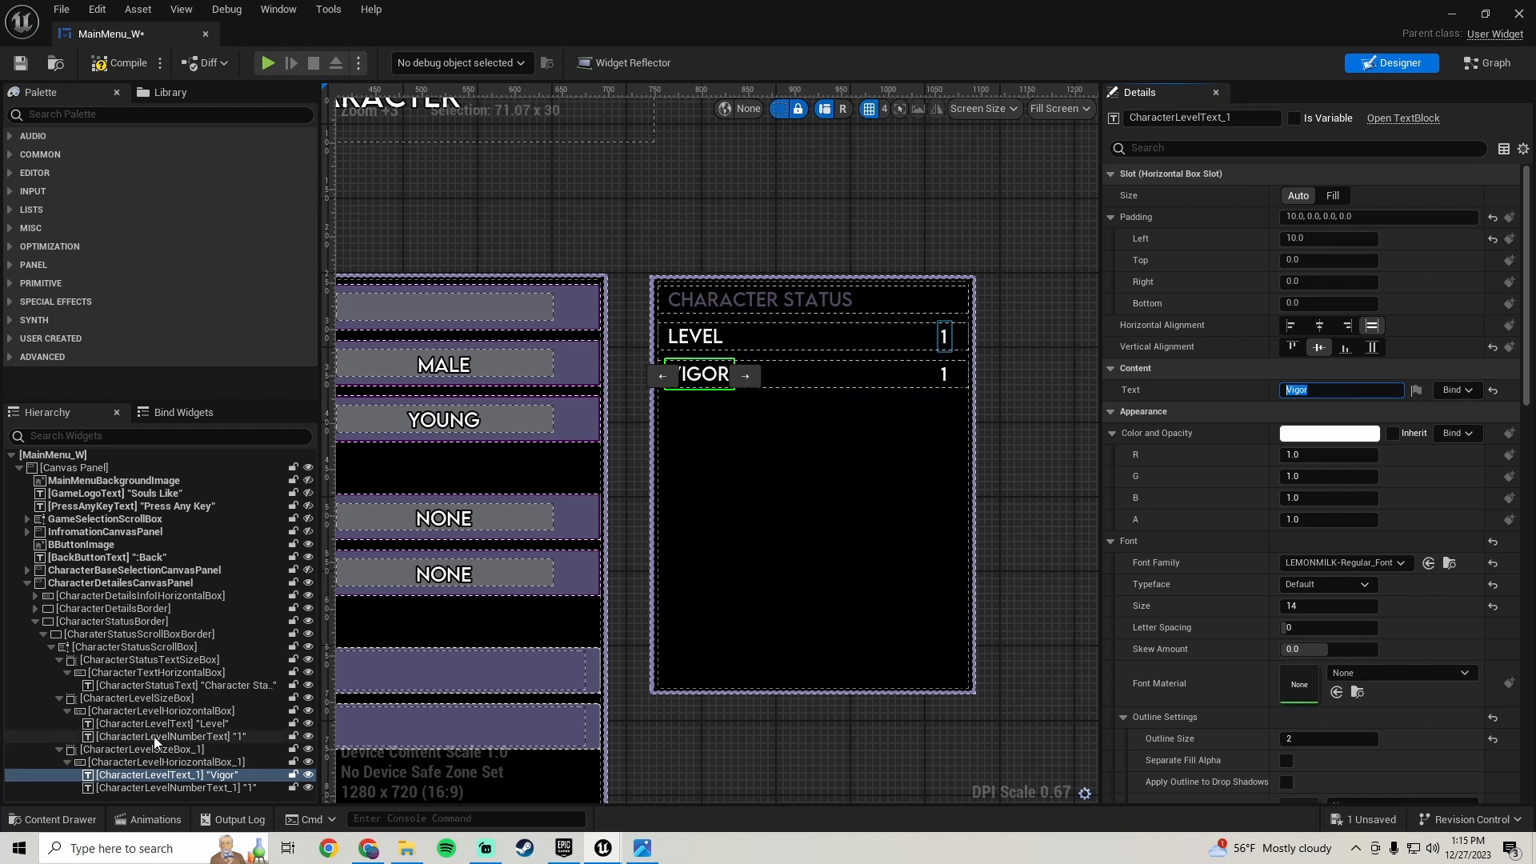
- Rename the duplicated row's size box to VigorLevelSizeBox
{"action": "left_click", "coordinate": [240, 750]}
{"action": "left_click", "coordinate": [1258, 116]}
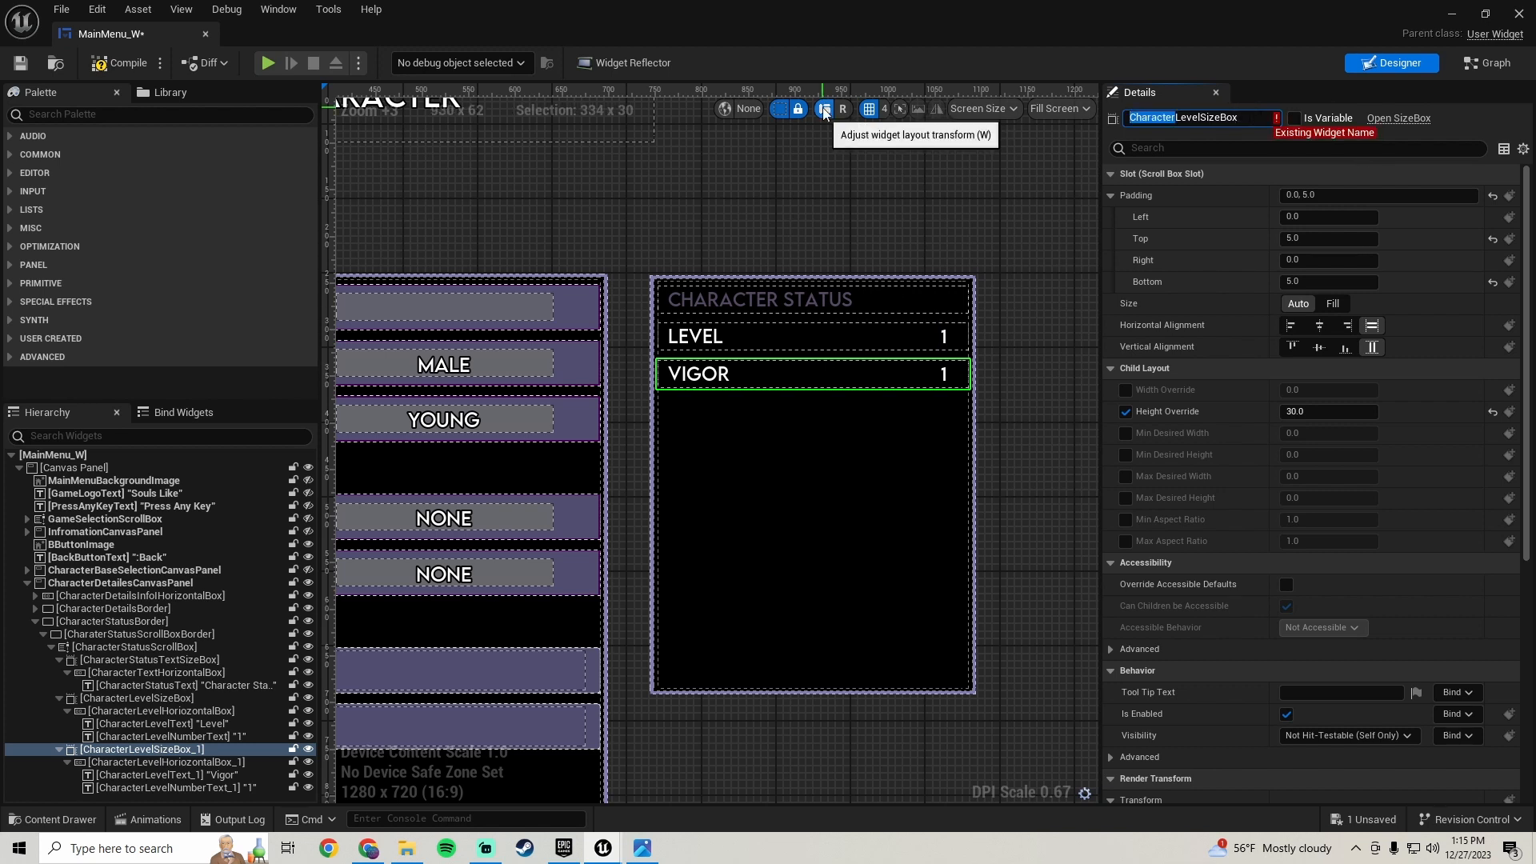
{"action": "type", "text": "Vigor"}
{"action": "key", "text": "Return"}
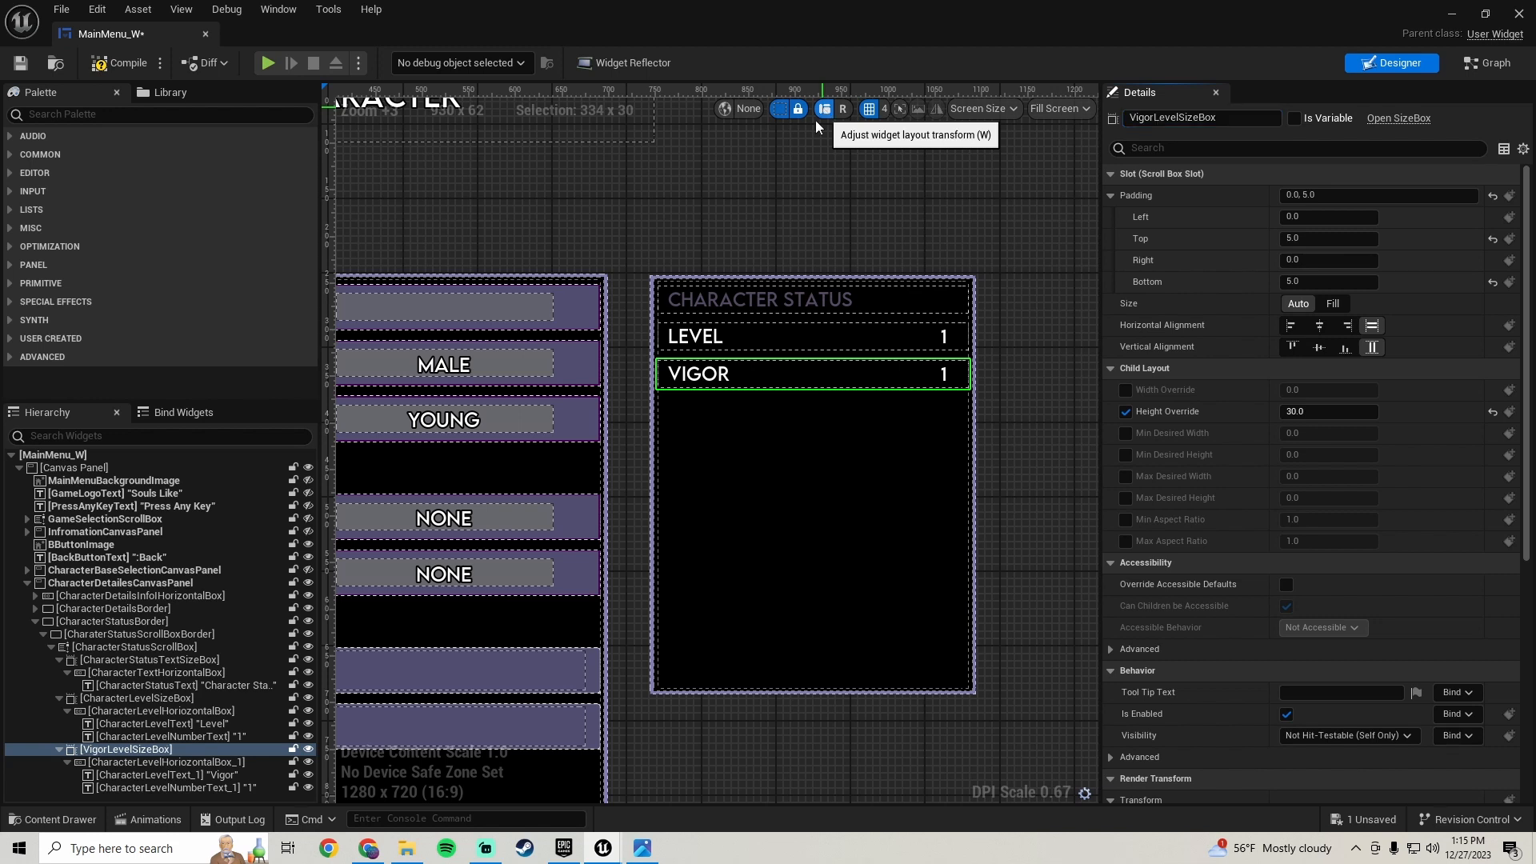
- Rename the duplicated row's horizontal box to VigorLevelHorizontalBox
{"action": "left_click", "coordinate": [179, 761]}
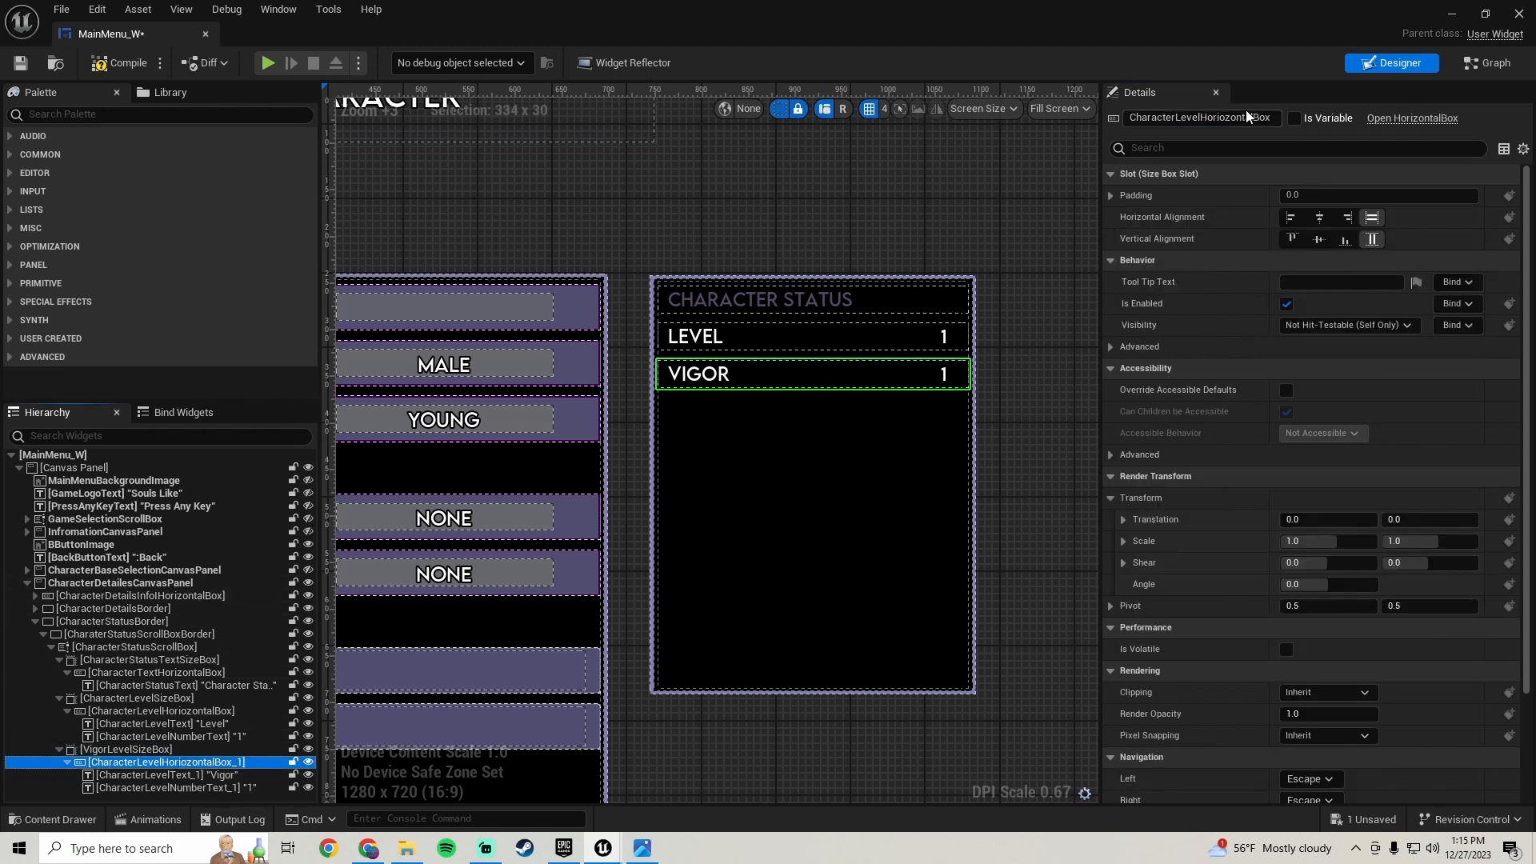
{"action": "left_click_drag", "start_coordinate": [1248, 118], "coordinate": [1284, 122]}
{"action": "type", "text": "Box"}
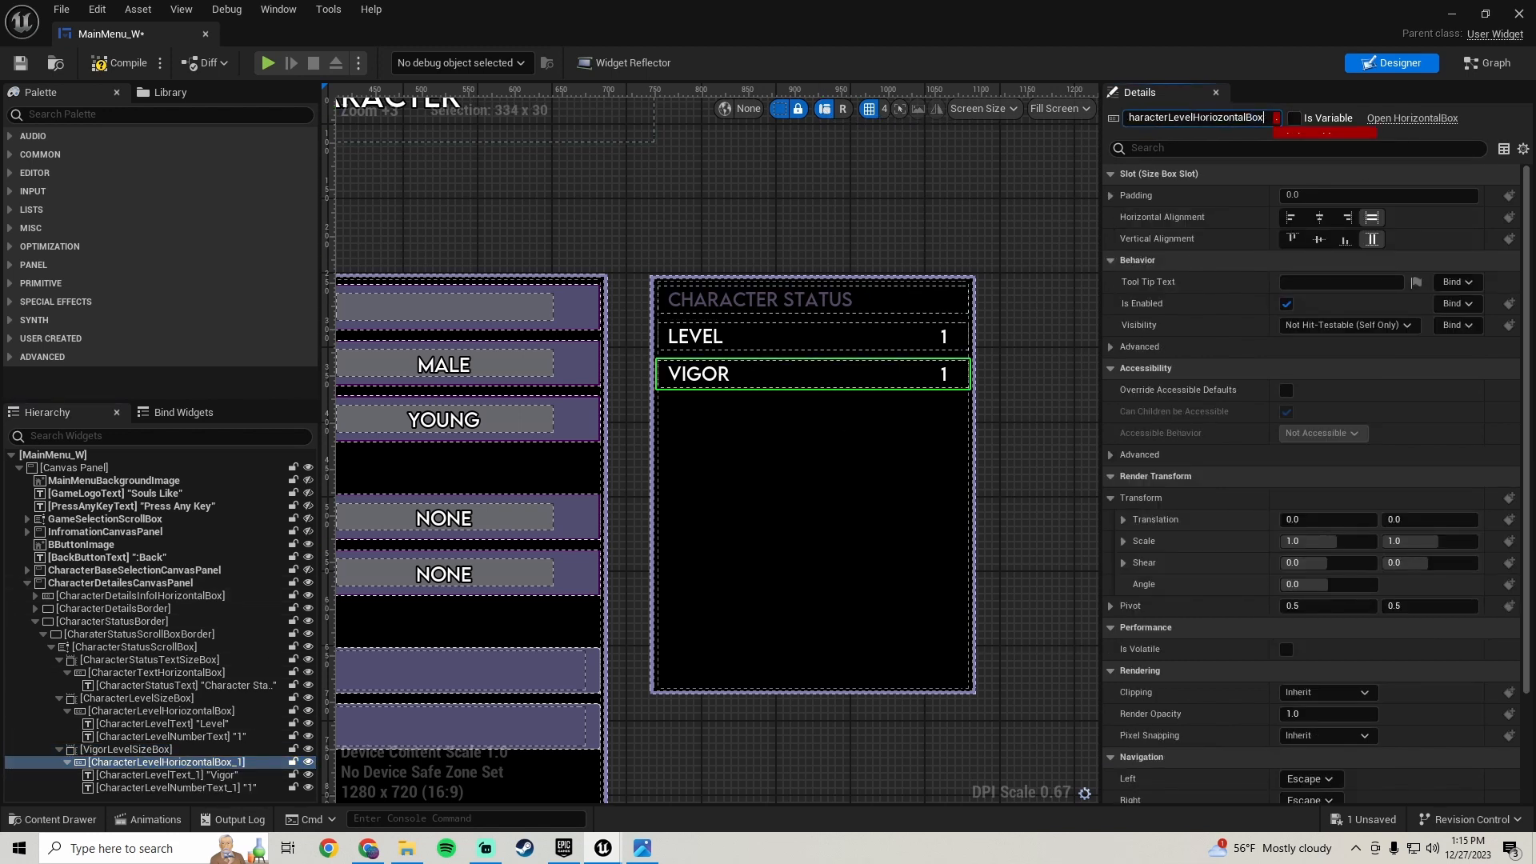
{"action": "left_click_drag", "start_coordinate": [1169, 118], "coordinate": [768, 110]}
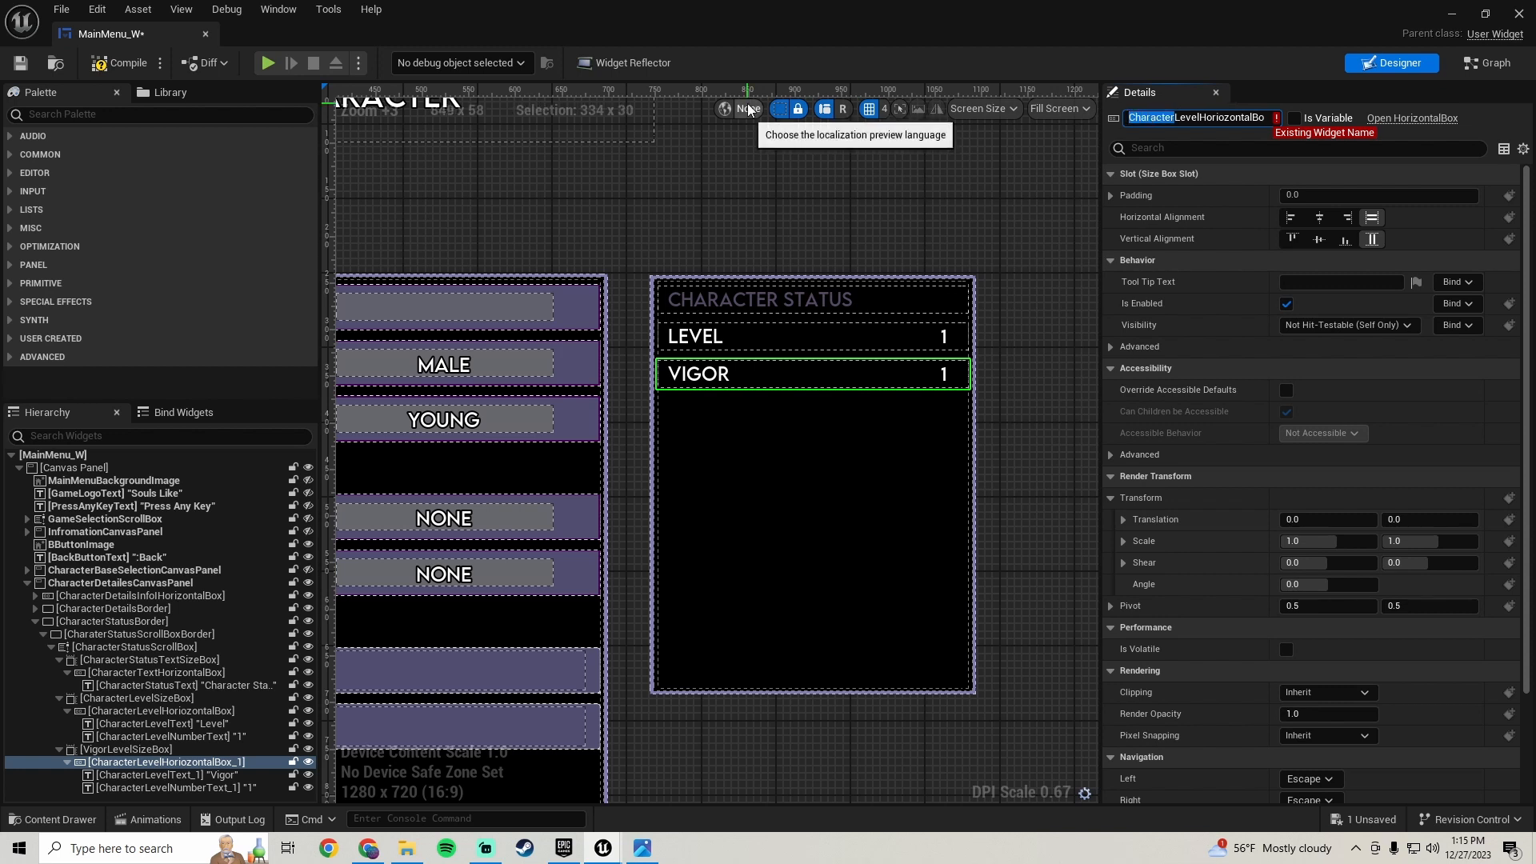
{"action": "type", "text": "Vigor"}
{"action": "key", "text": "Return"}
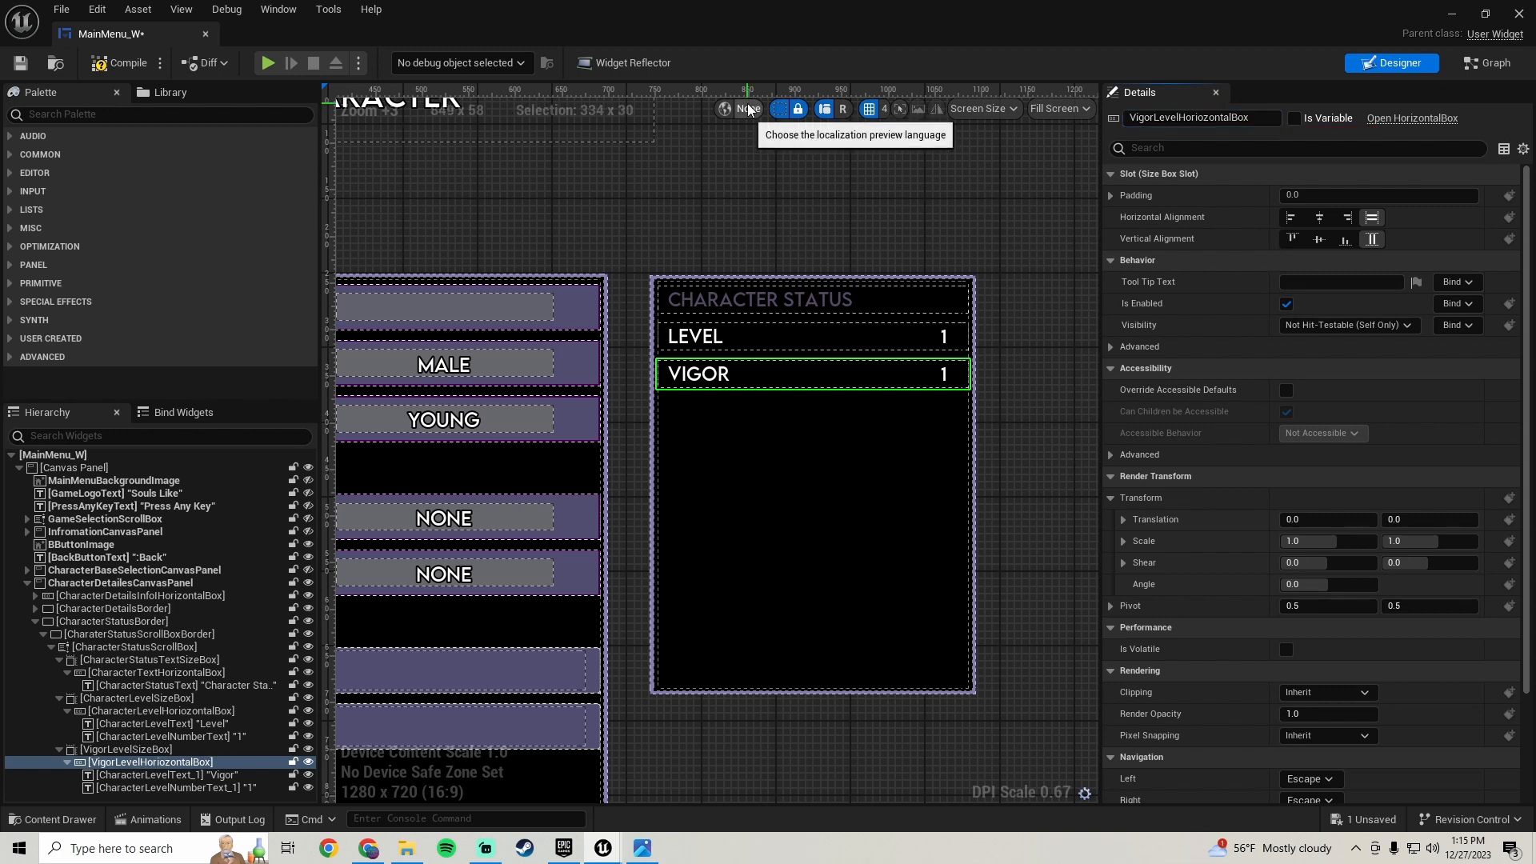
- Rename the duplicated row's label text to VigorLevelText
{"action": "left_click", "coordinate": [191, 775]}
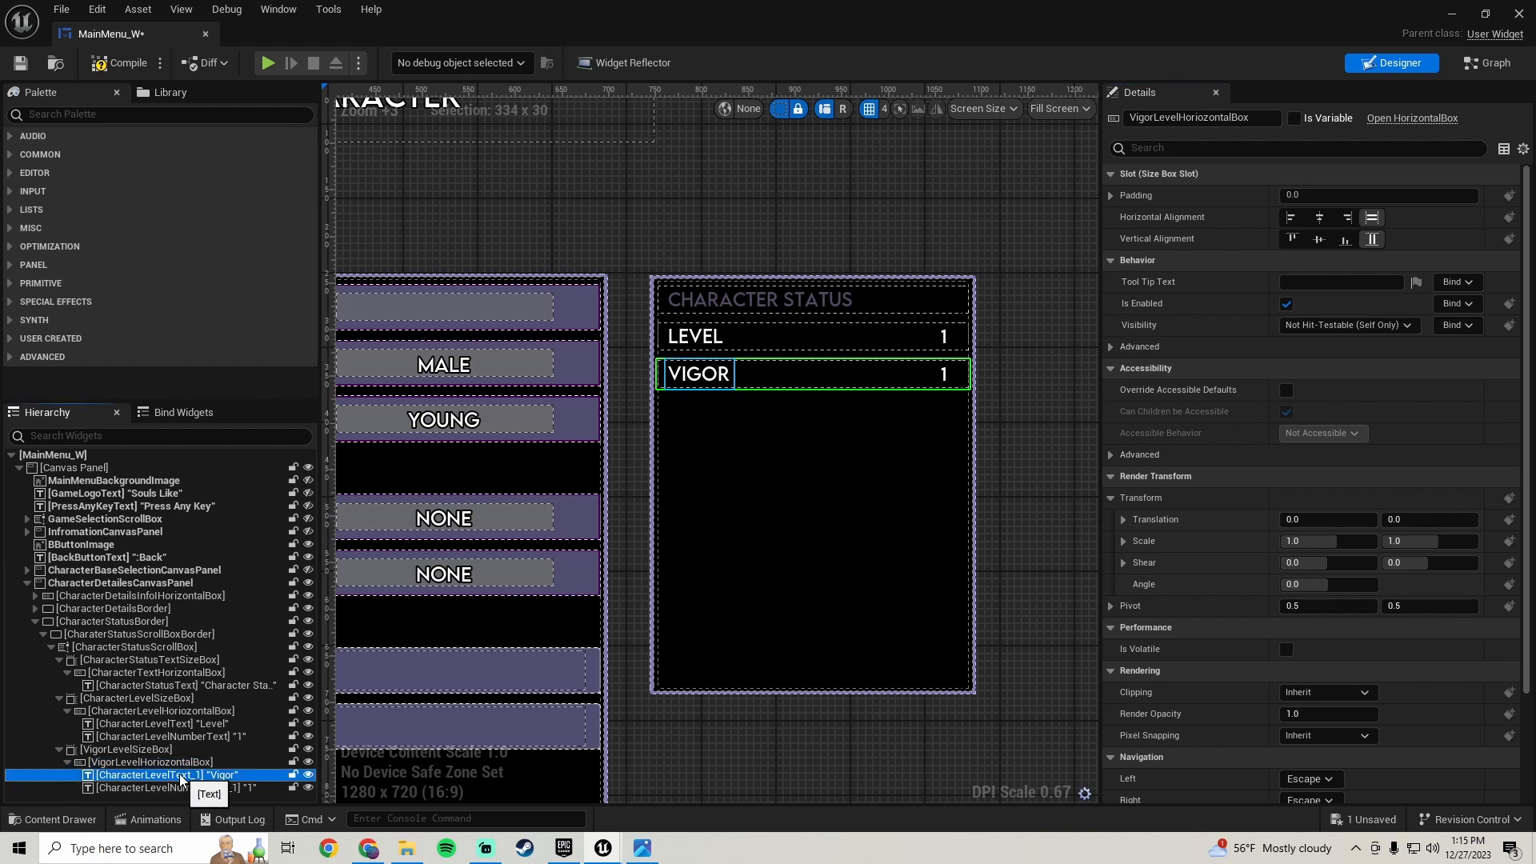
{"action": "left_click", "coordinate": [1256, 117]}
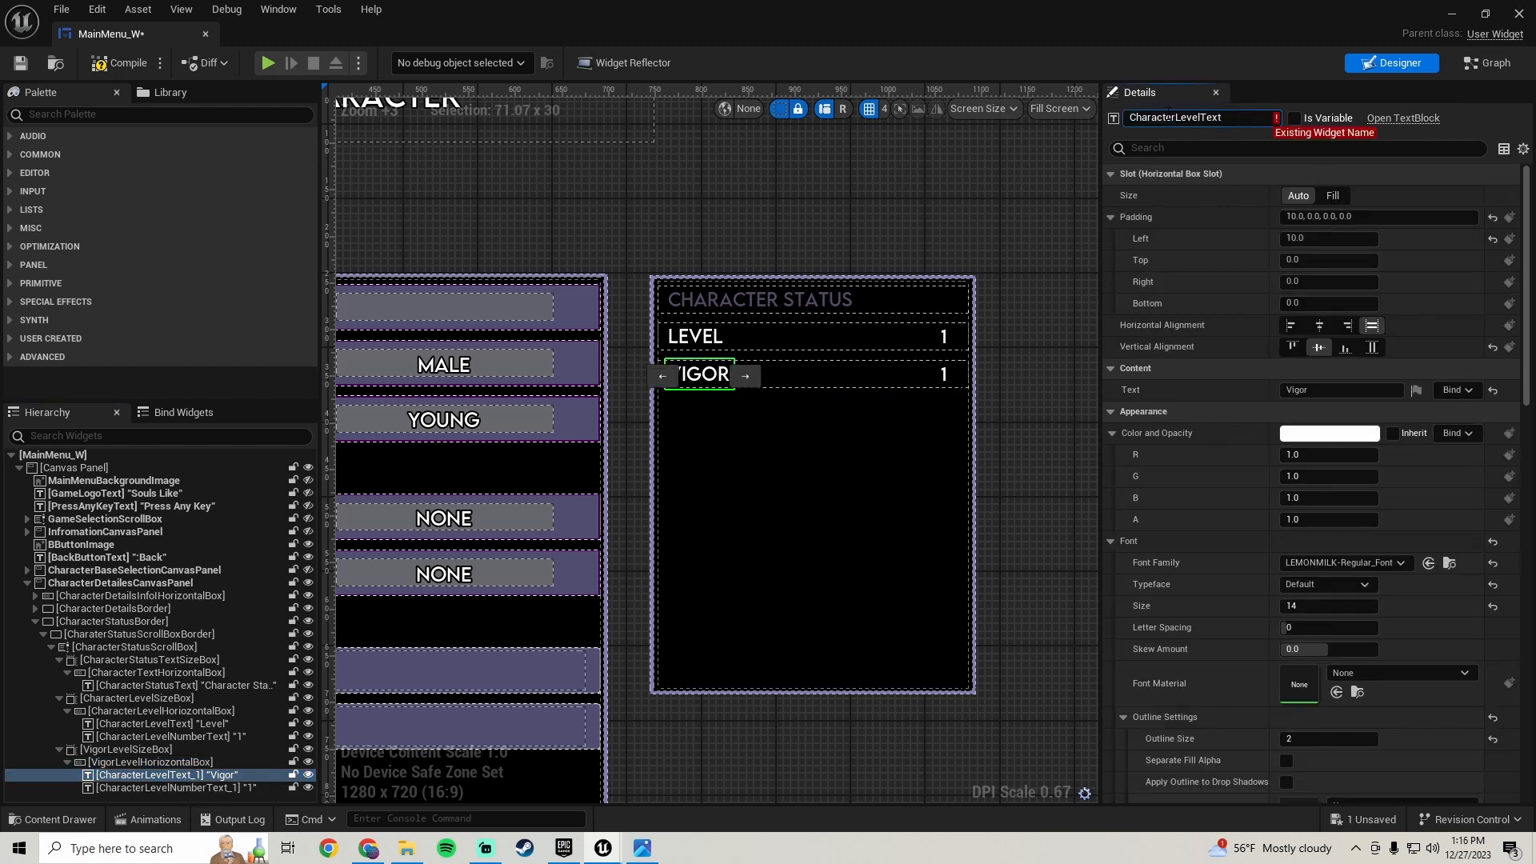
{"action": "left_click_drag", "start_coordinate": [1177, 118], "coordinate": [685, 121]}
{"action": "type", "text": "Vigor"}
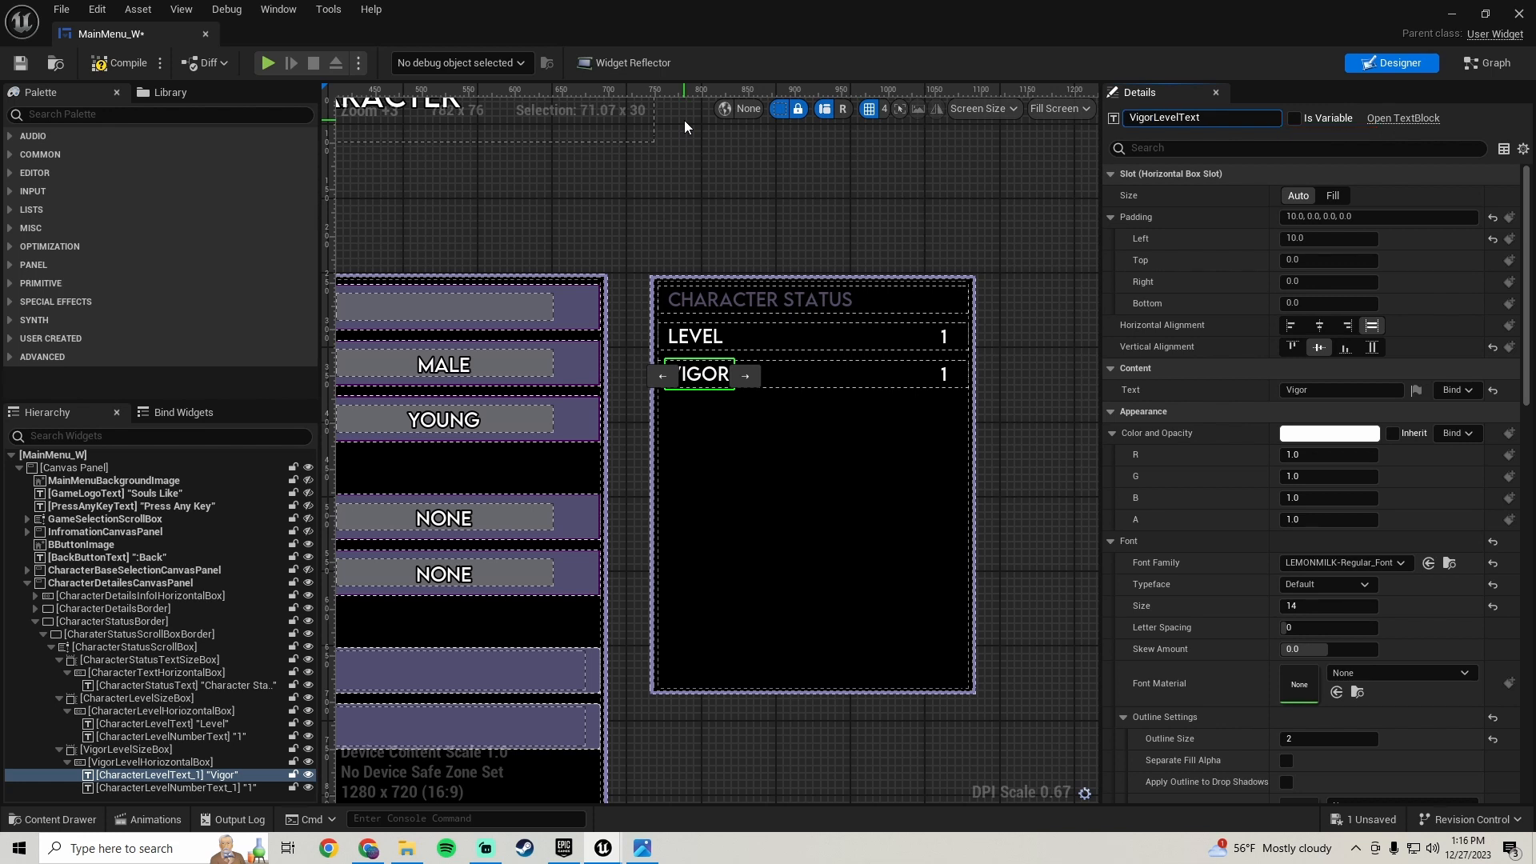
{"action": "key", "text": "Return"}
- Rename the duplicated row's value text to VigorLevelNumberText, then compile and save the widget
{"action": "left_click", "coordinate": [133, 788]}
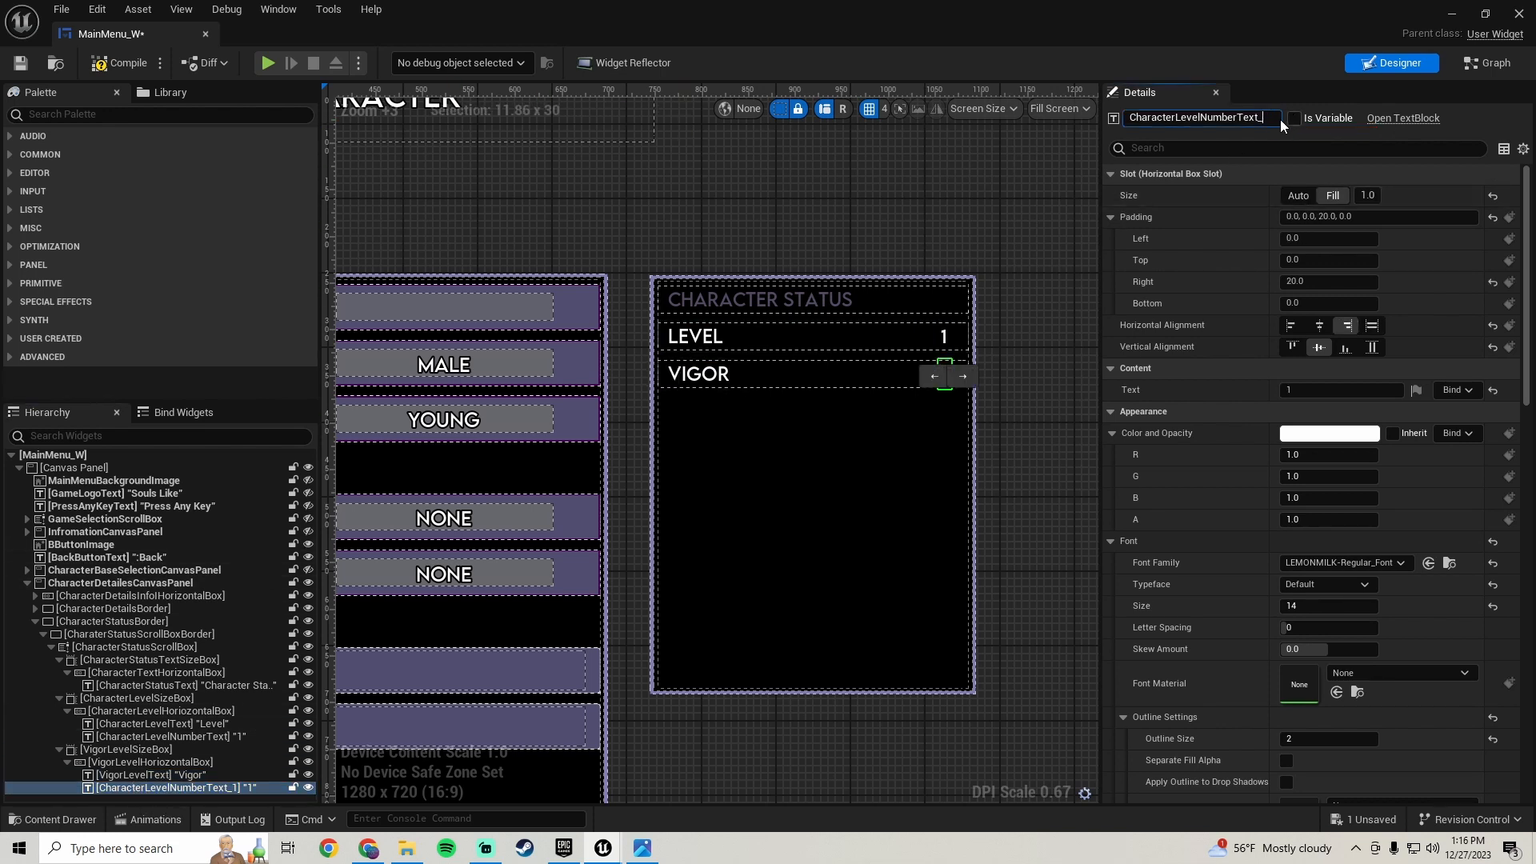
{"action": "key", "text": "BackSpace"}
{"action": "key", "text": "shift+Home"}
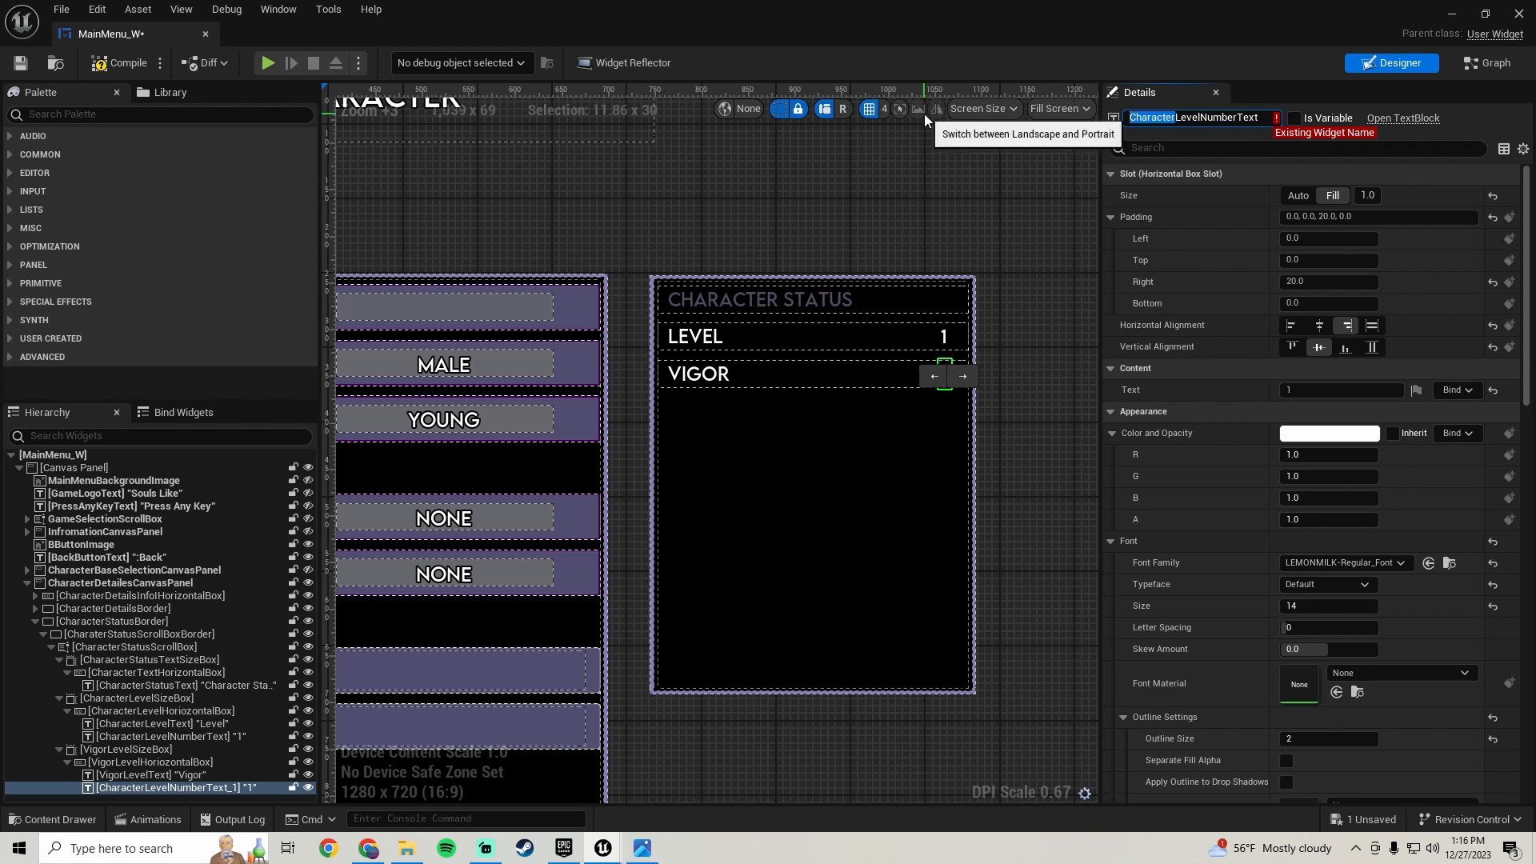
{"action": "type", "text": "Vigor"}
{"action": "key", "text": "Return"}
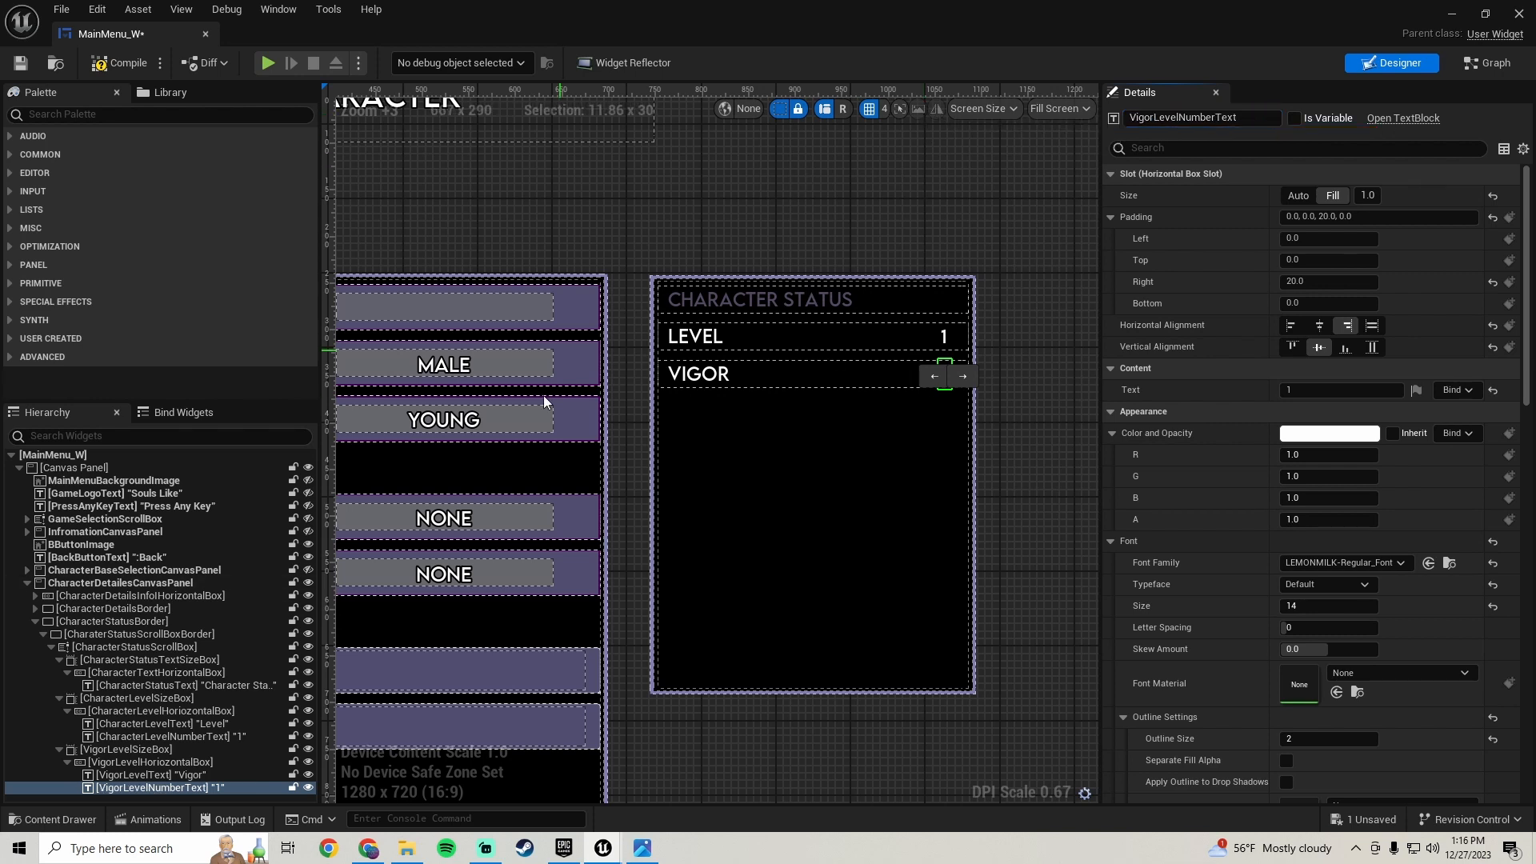
{"action": "left_click", "coordinate": [120, 63]}
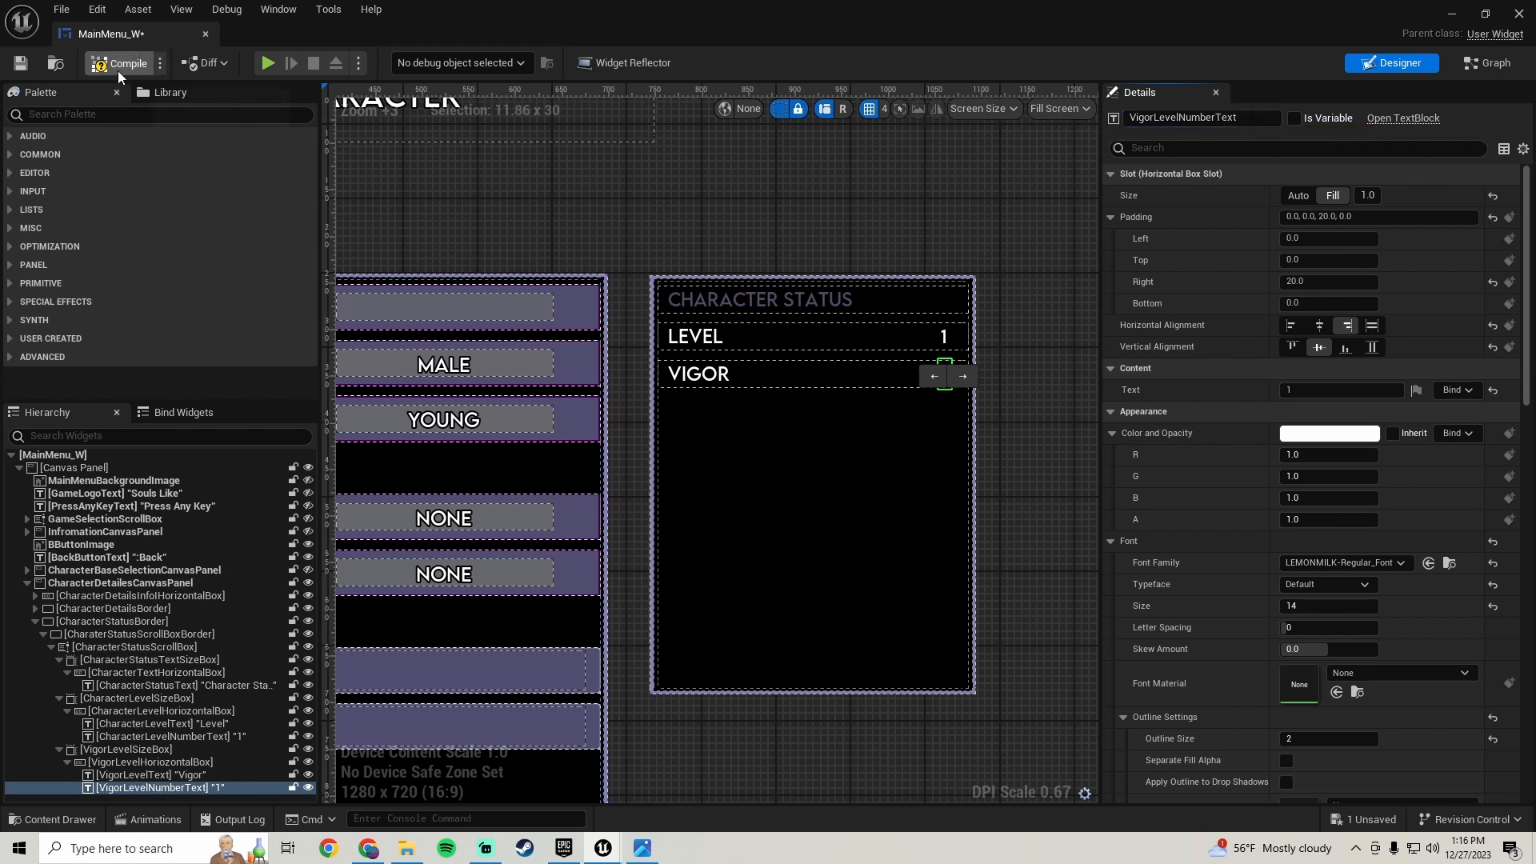
{"action": "left_click", "coordinate": [20, 62]}
- Duplicate the Vigor row's size box to create a third status row
{"action": "left_click", "coordinate": [131, 750]}
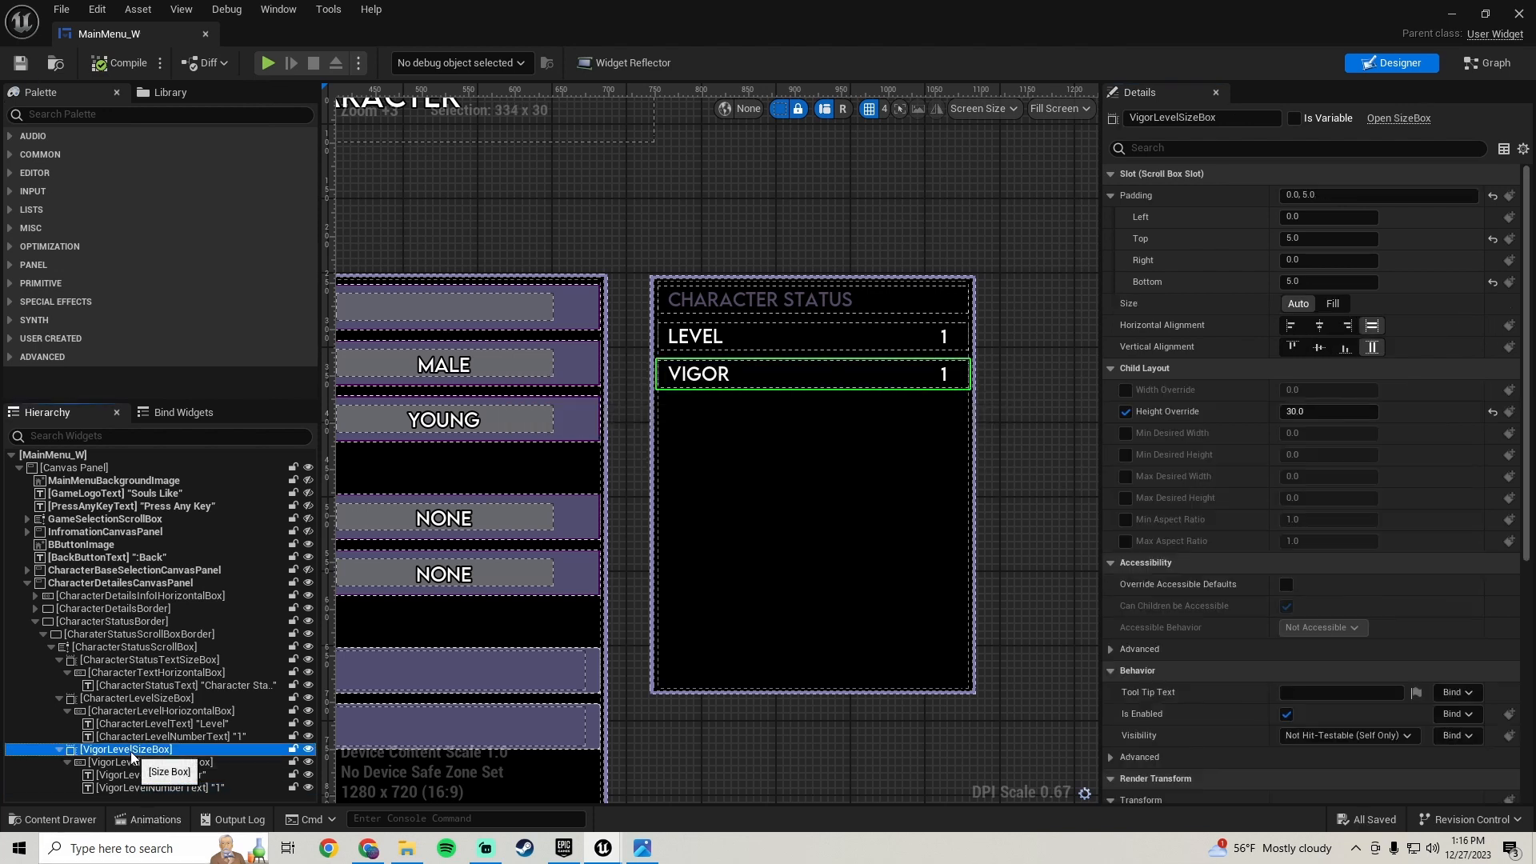
{"action": "right_click", "coordinate": [132, 753]}
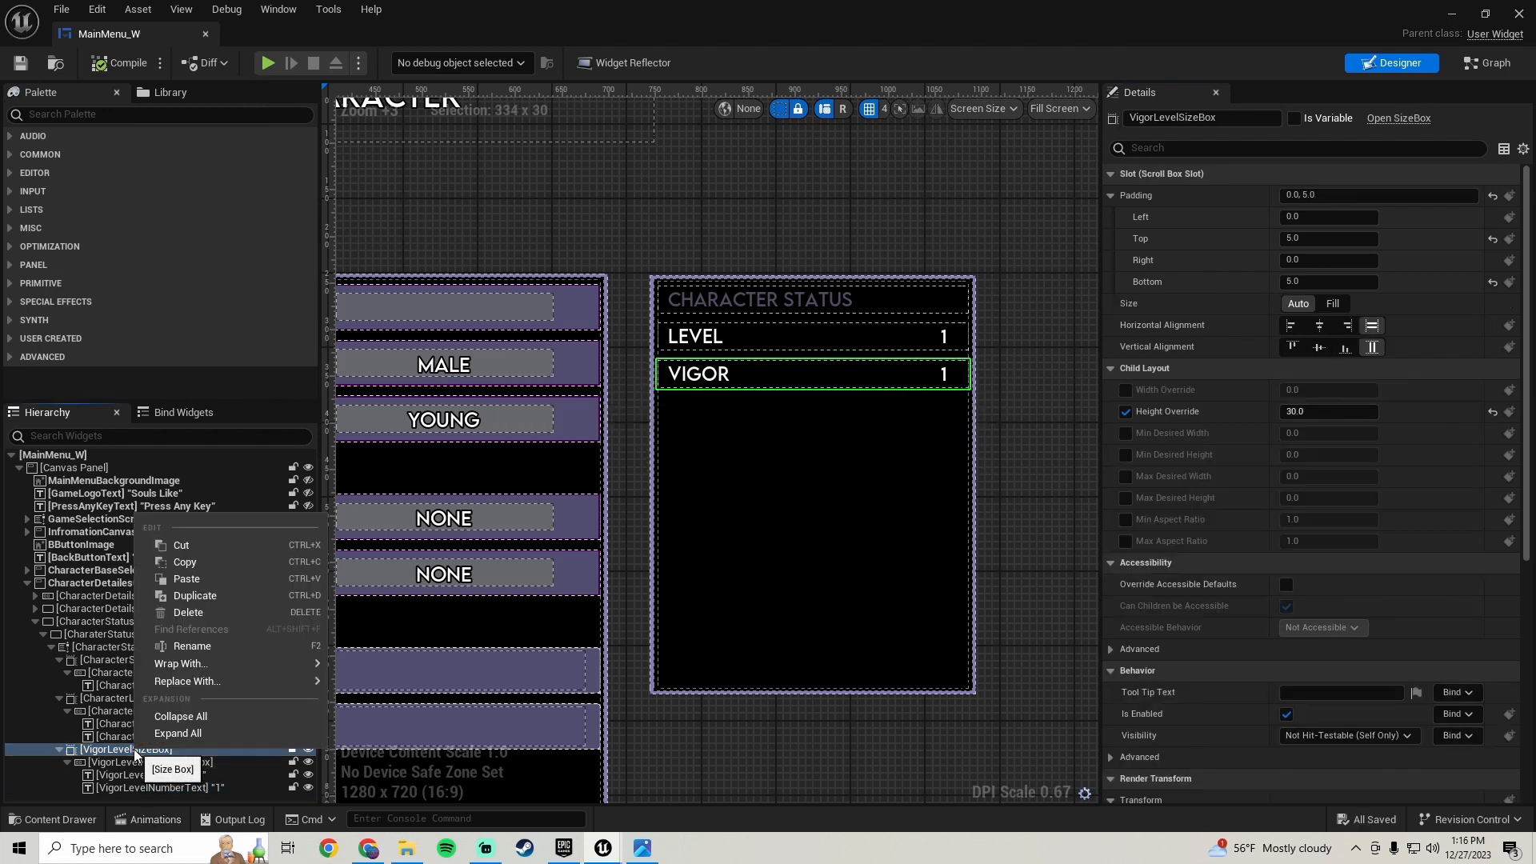
{"action": "left_click", "coordinate": [205, 594]}
{"action": "scroll", "coordinate": [761, 526], "scroll_direction": "down", "scroll_amount": 3}
{"action": "scroll", "coordinate": [761, 526], "scroll_direction": "up", "scroll_amount": 2}
{"action": "scroll", "coordinate": [122, 675], "scroll_direction": "down", "scroll_amount": 2}
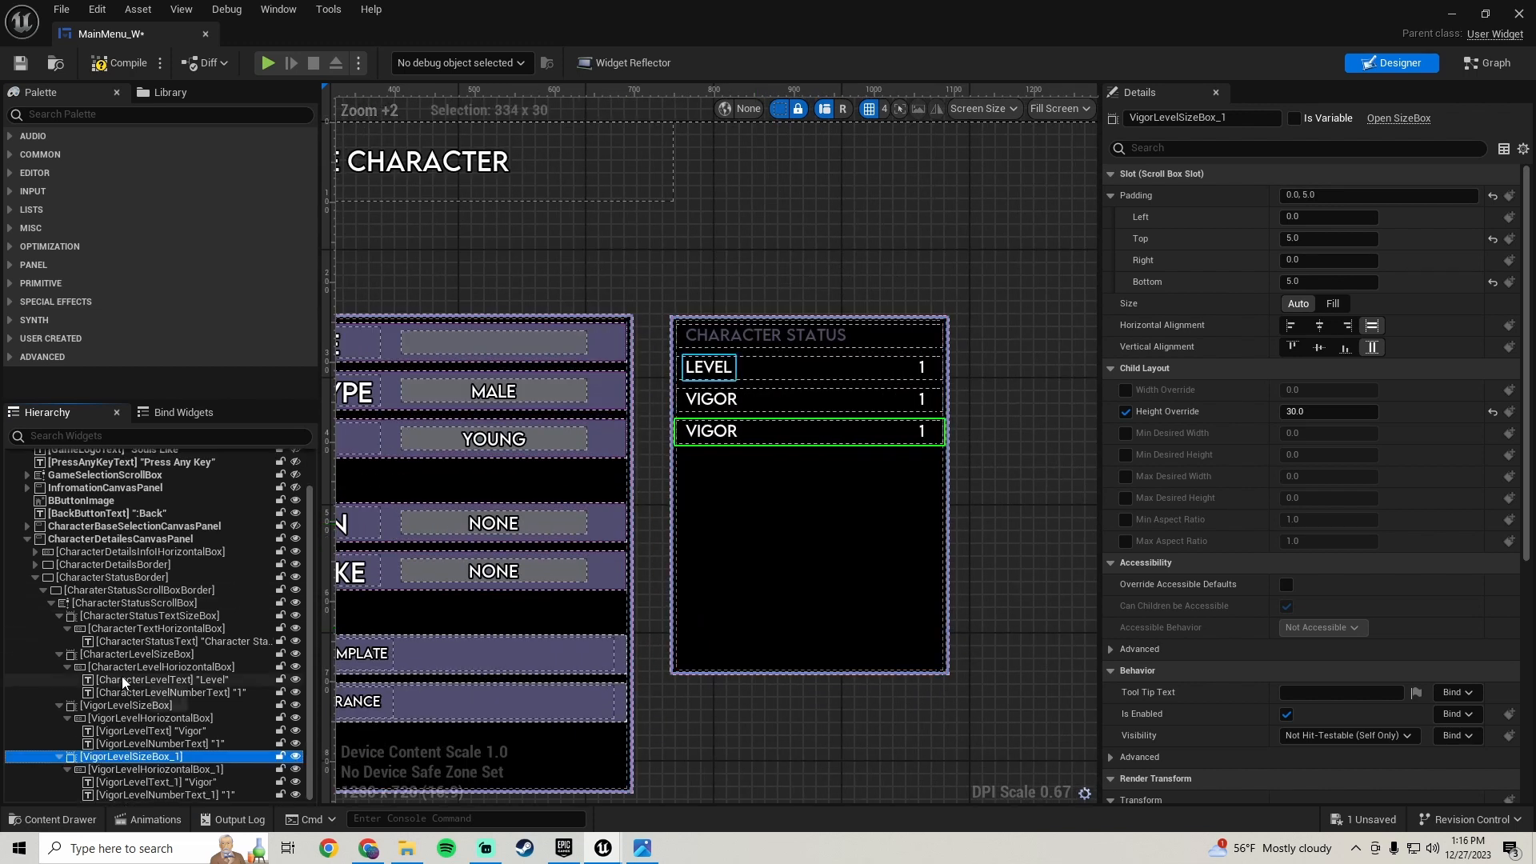
- Set the third row's label text to Mind and check the reference screenshot
{"action": "left_click", "coordinate": [711, 432]}
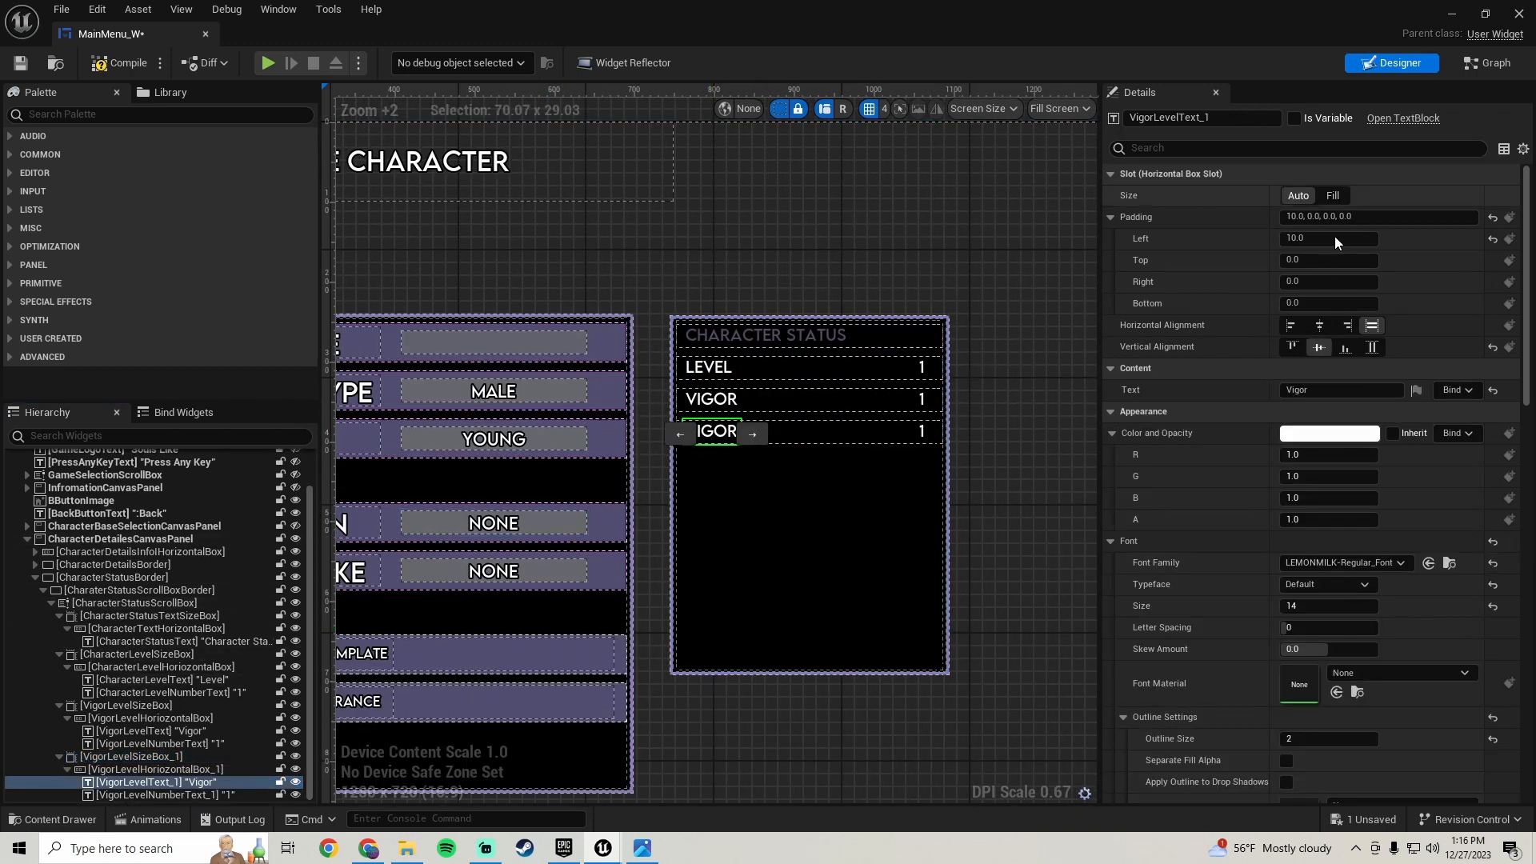
{"action": "left_click", "coordinate": [1341, 390]}
{"action": "type", "text": "Mi"}
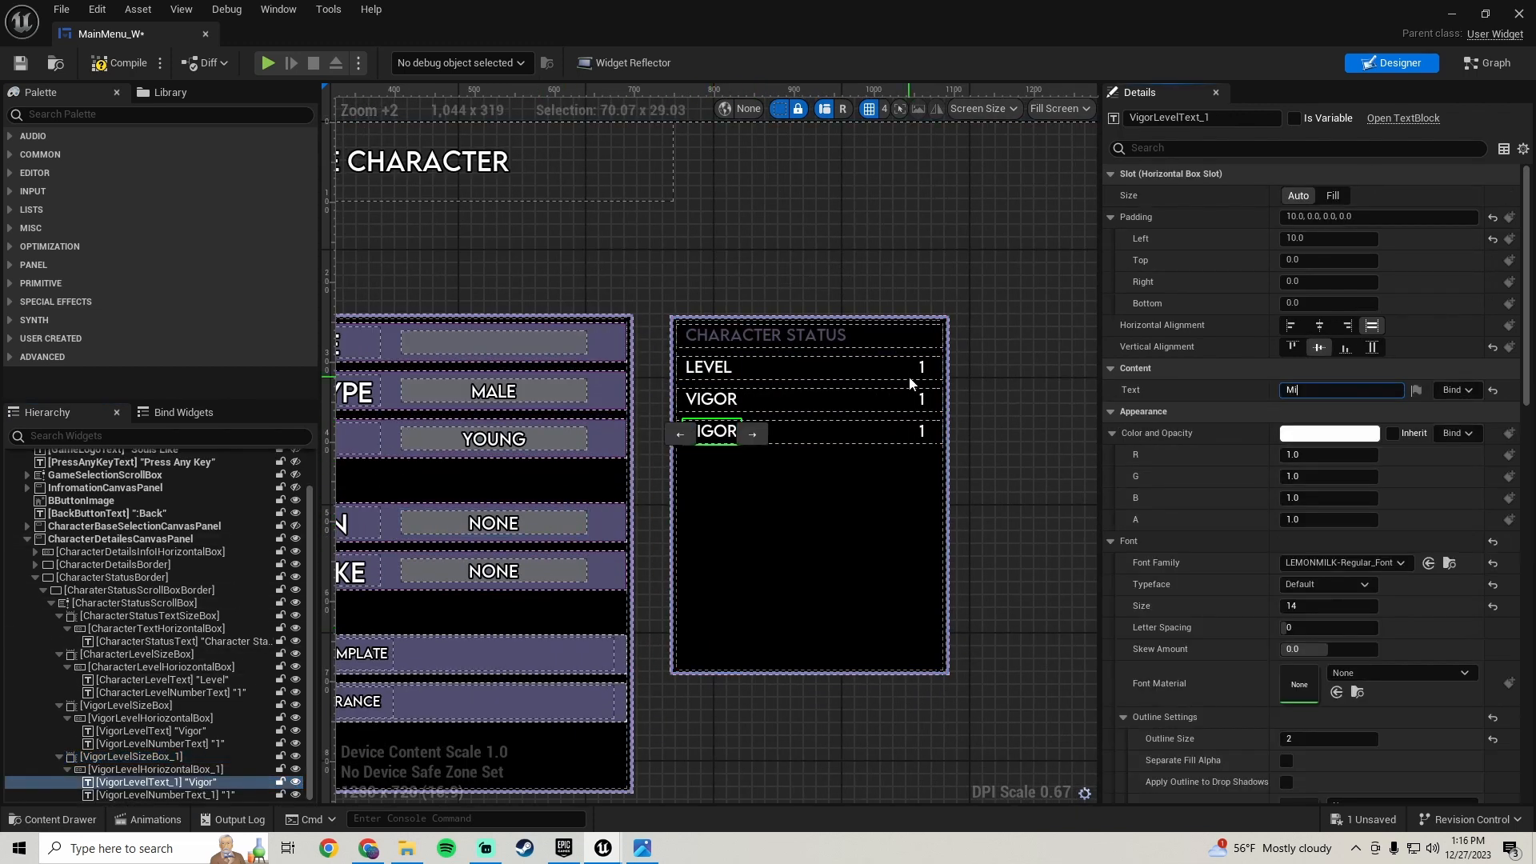
{"action": "type", "text": "nd"}
{"action": "key", "text": "Return"}
{"action": "key", "text": "alt+Tab"}
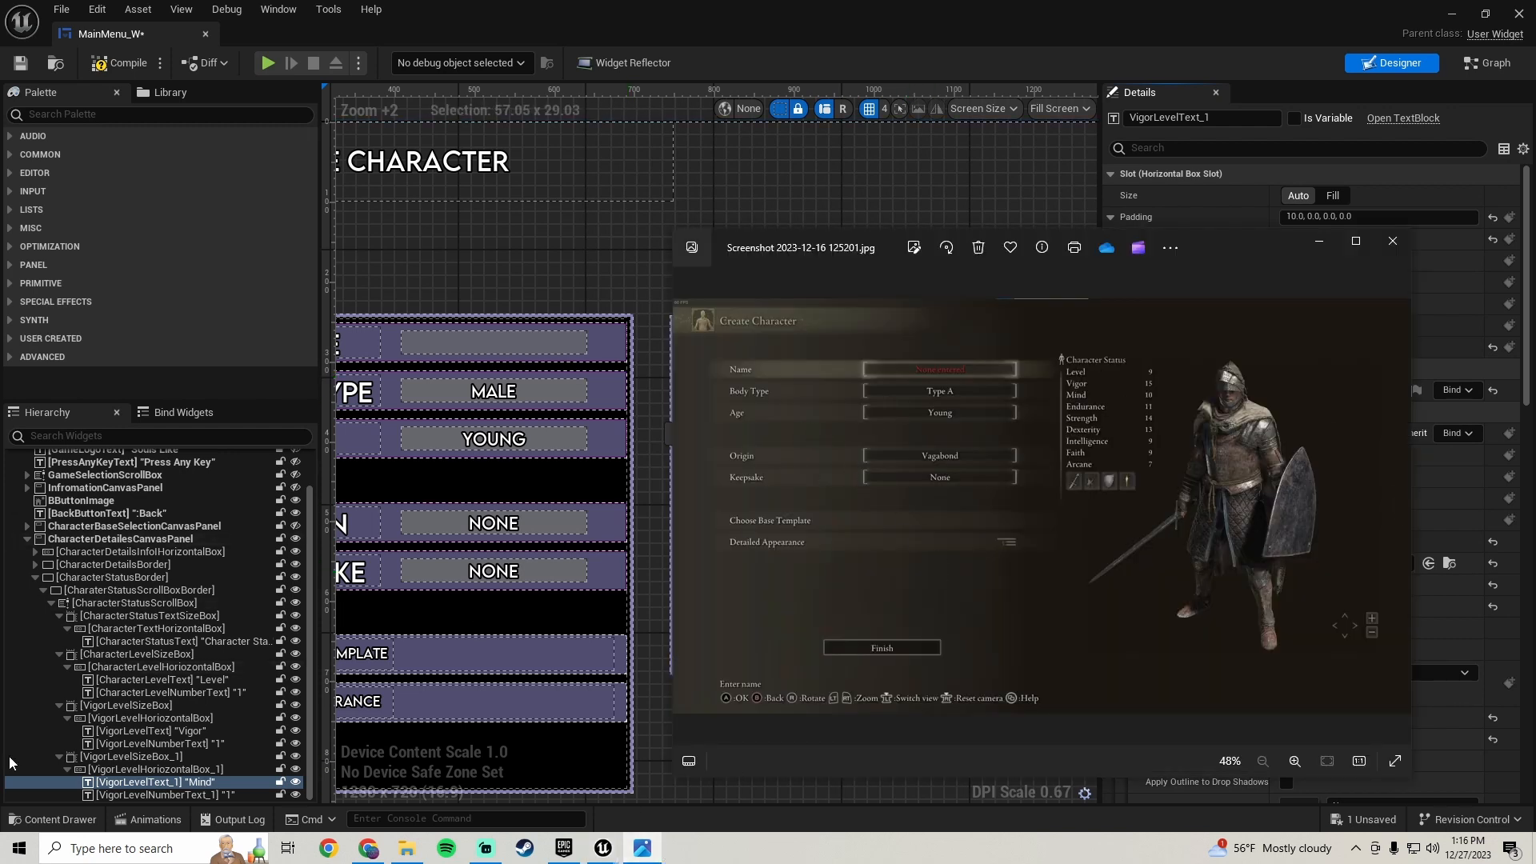
- Rename the third row's size box to MindLevelSizeBox
{"action": "left_click", "coordinate": [145, 769]}
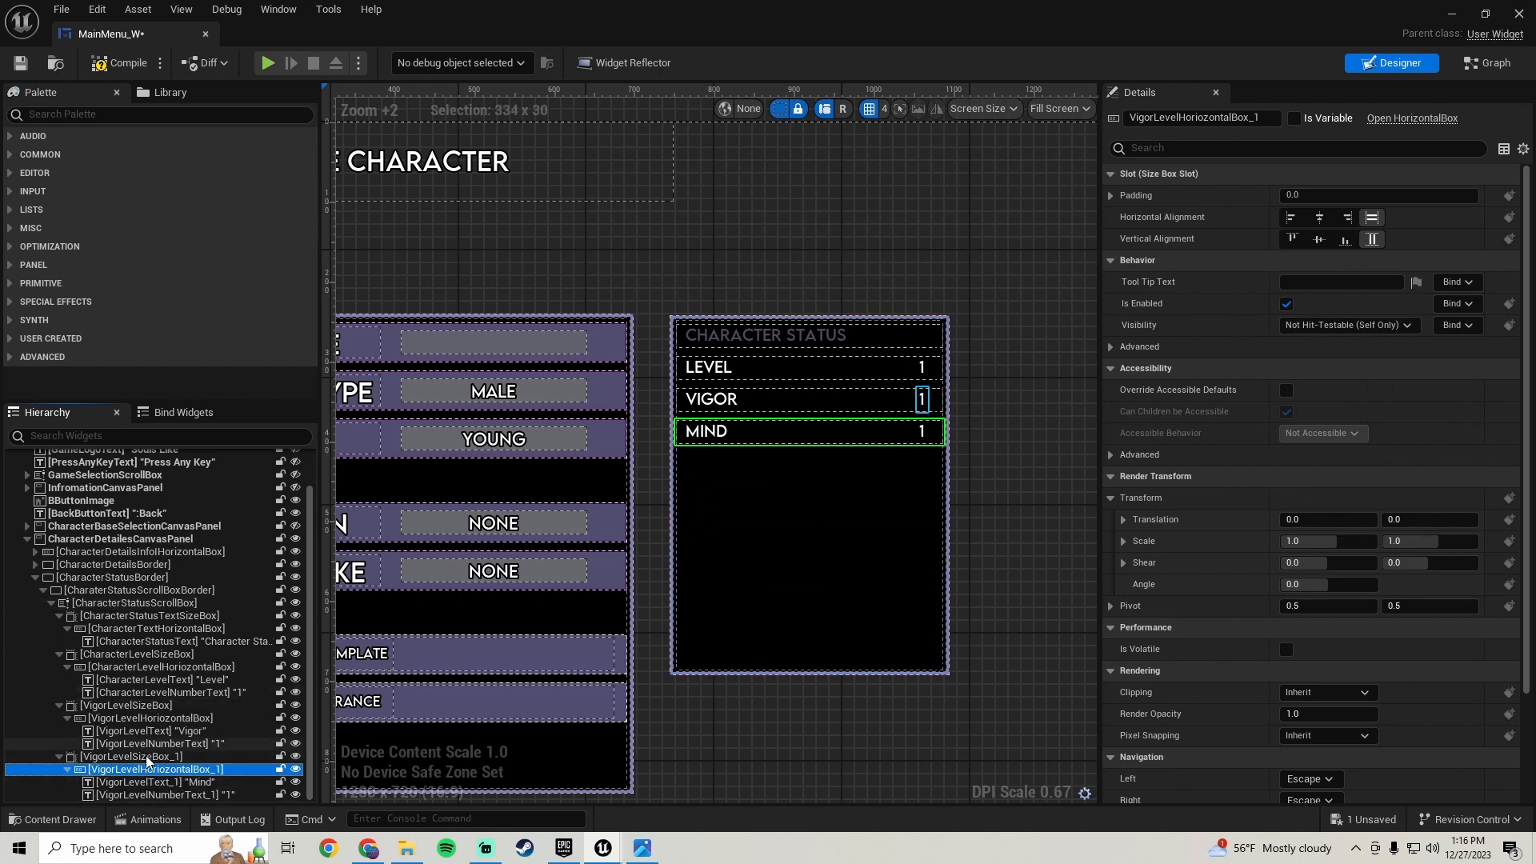
{"action": "left_click", "coordinate": [152, 781]}
{"action": "left_click", "coordinate": [1328, 390]}
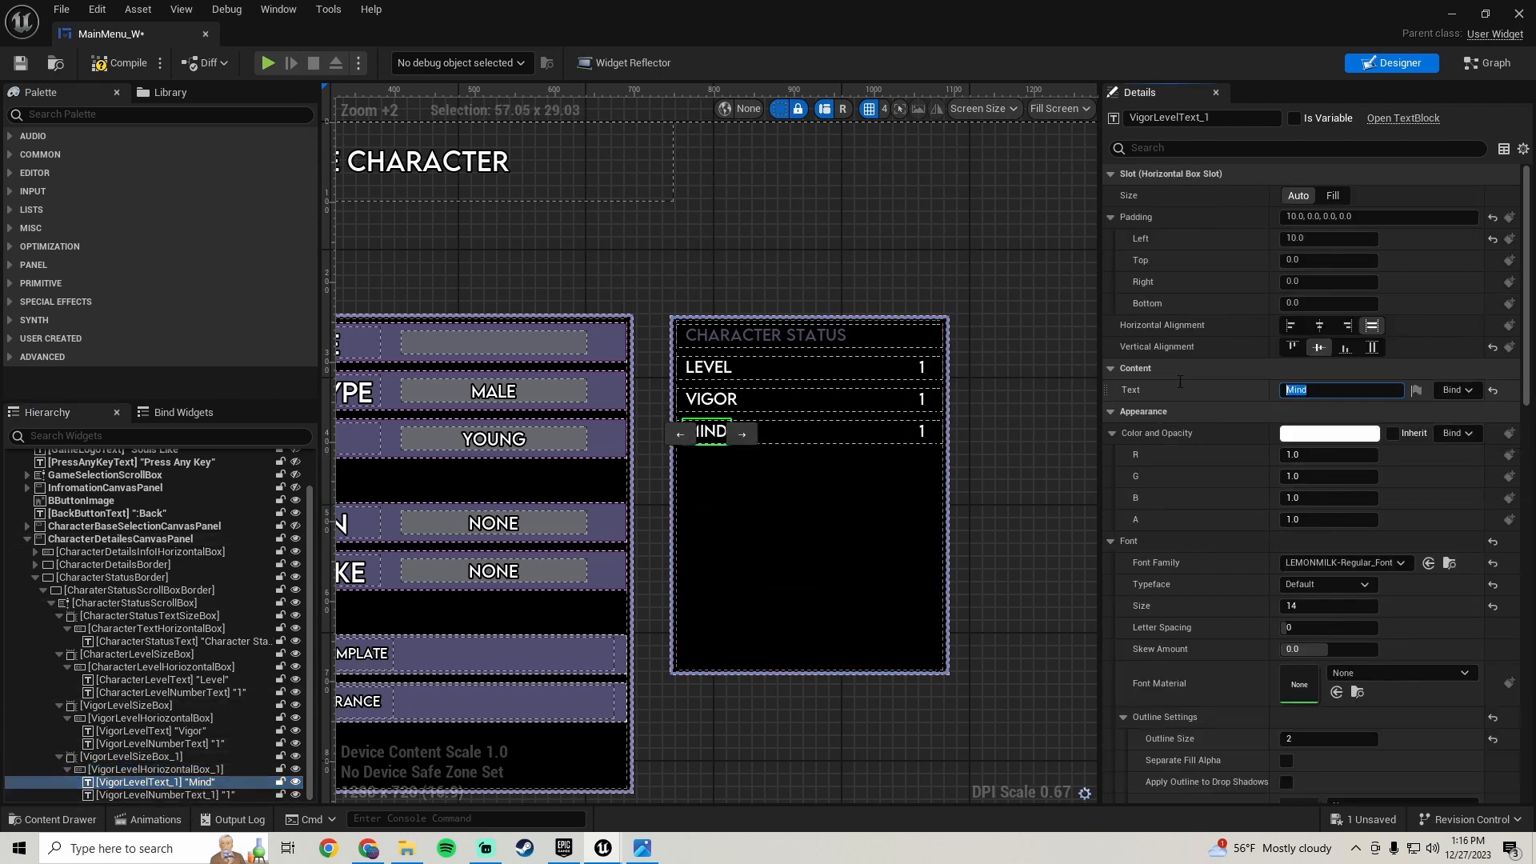
{"action": "left_click", "coordinate": [136, 756]}
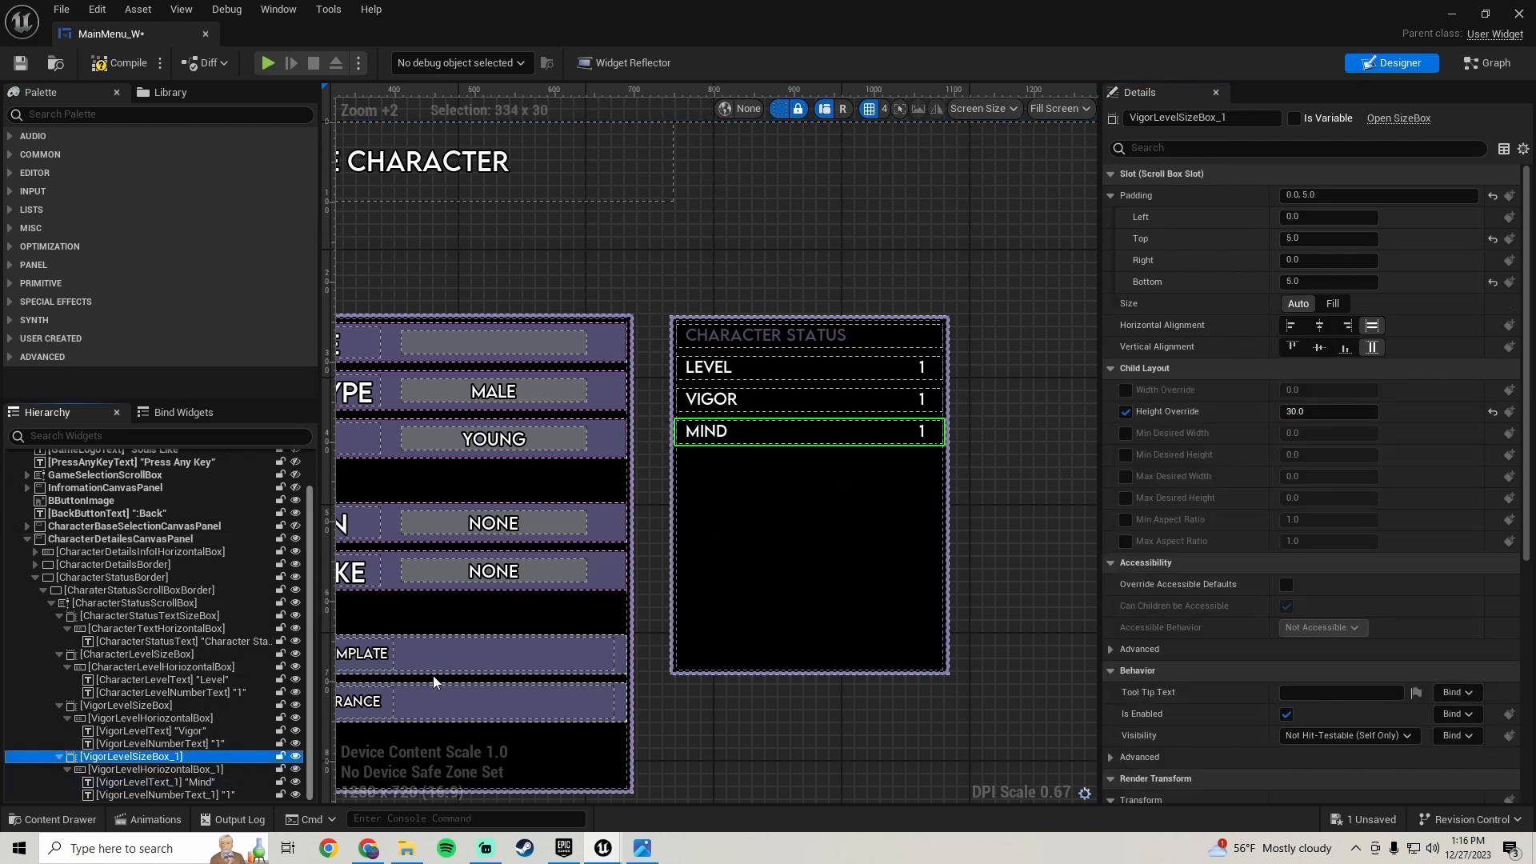
{"action": "left_click", "coordinate": [1249, 118]}
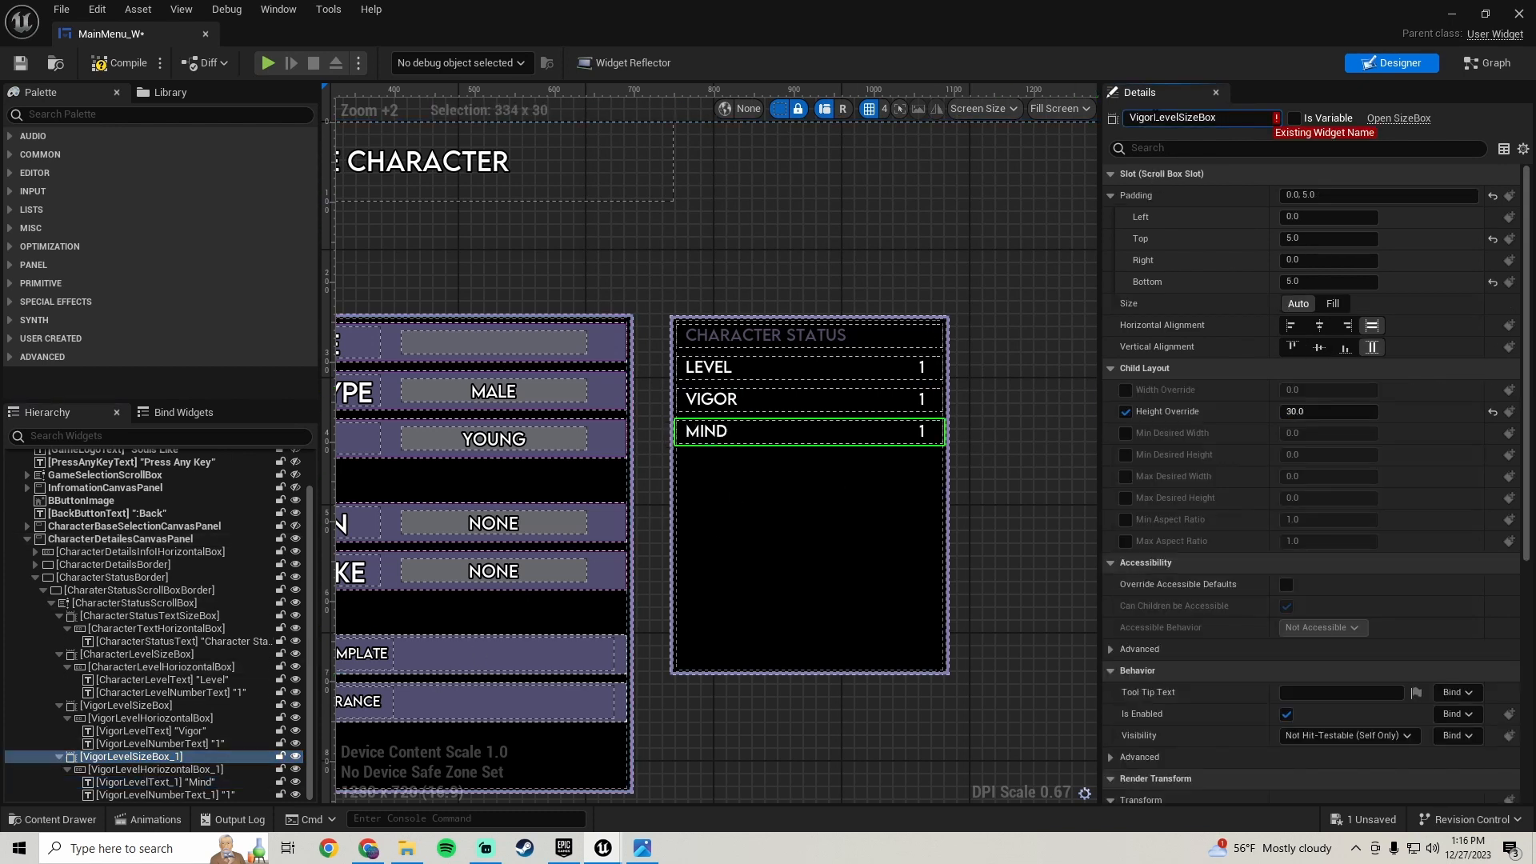
{"action": "key", "text": "BackSpace"}
{"action": "key", "text": "BackSpace"}
{"action": "key", "text": "BackSpace"}
{"action": "key", "text": "BackSpace"}
{"action": "key", "text": "BackSpace"}
{"action": "type", "text": "Mind"}
{"action": "key", "text": "Return"}
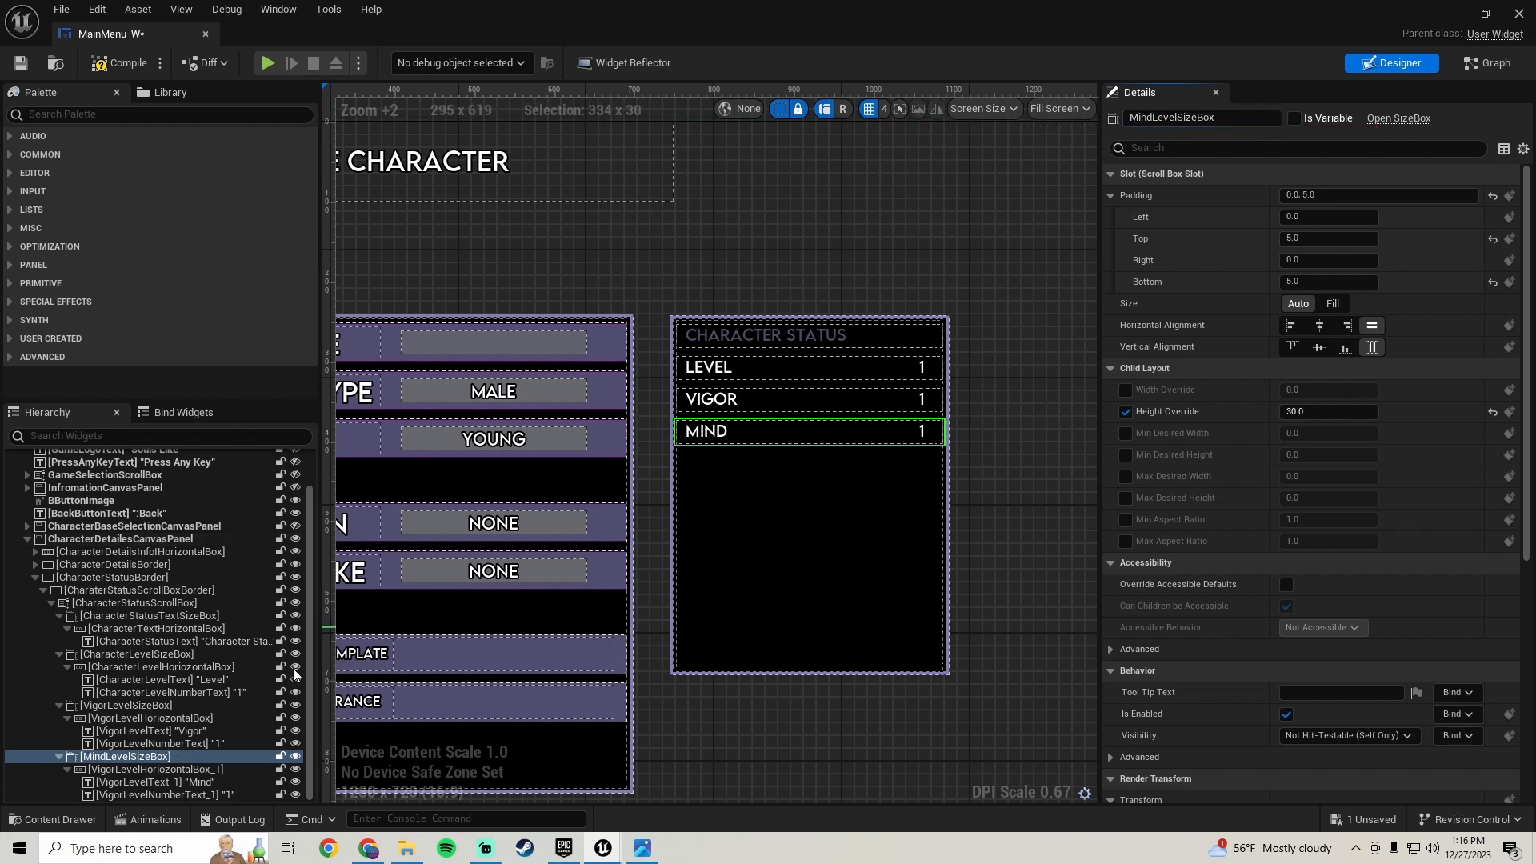
- Rename the Mind row's horizontal box to MindLevelHorizontalBox
{"action": "left_click", "coordinate": [149, 770]}
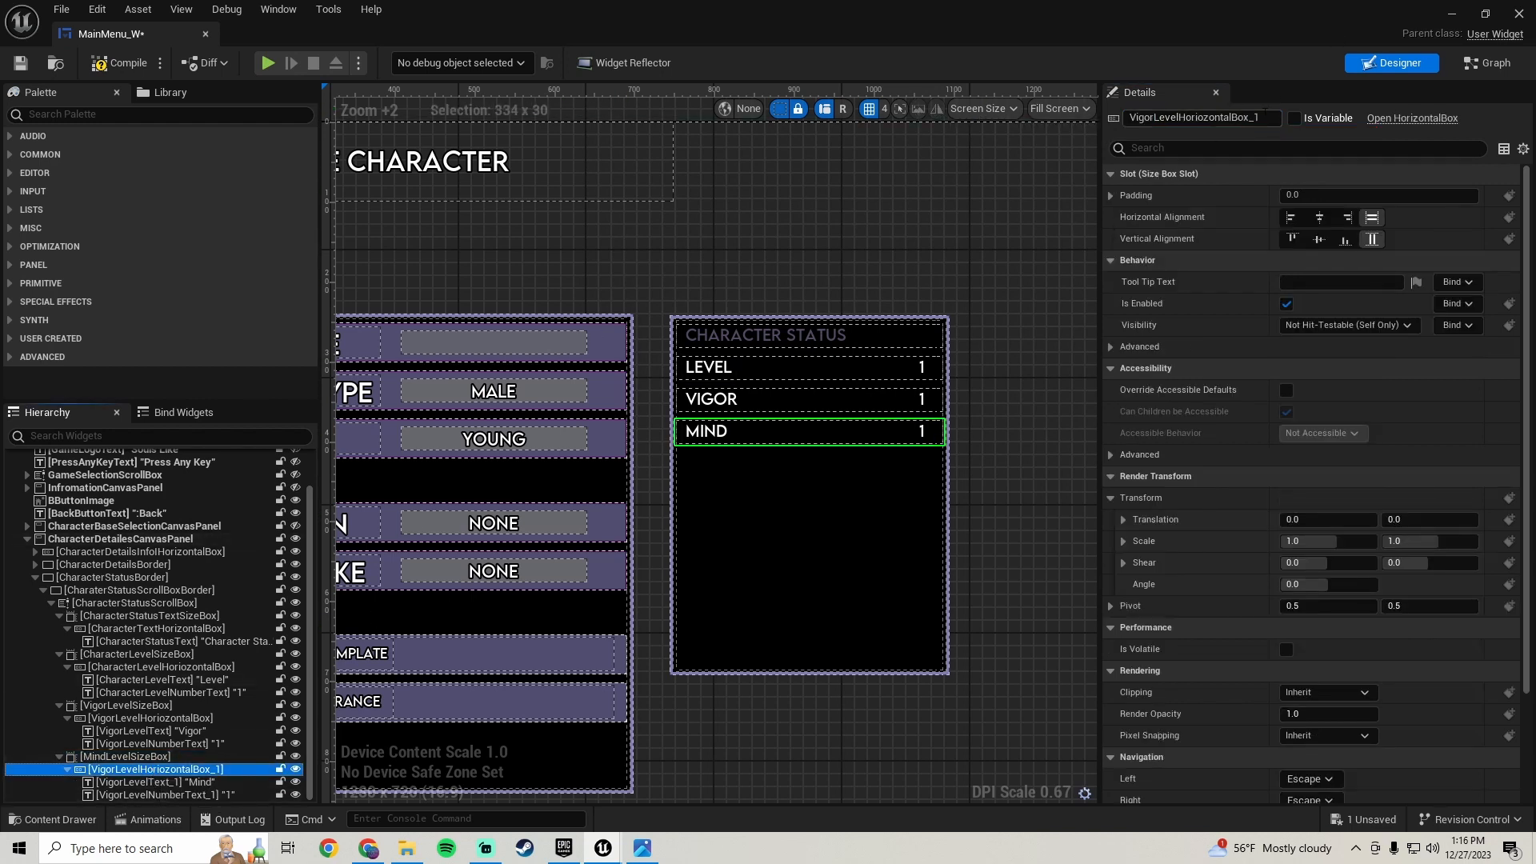
{"action": "left_click", "coordinate": [1264, 112]}
{"action": "key", "text": "BackSpace"}
{"action": "key", "text": "BackSpace"}
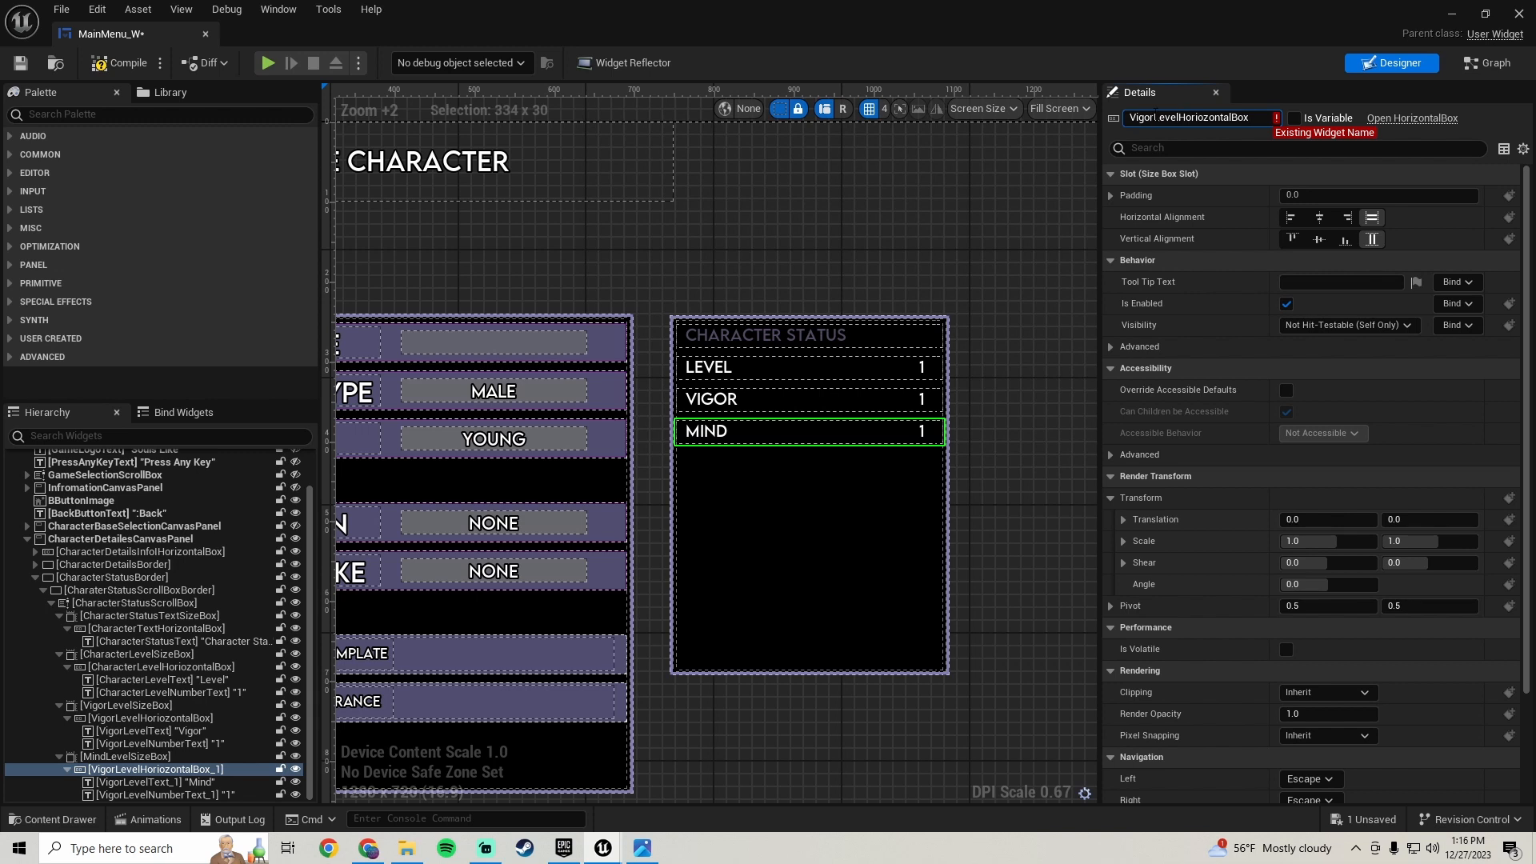
{"action": "type", "text": "Mind"}
{"action": "key", "text": "Return"}
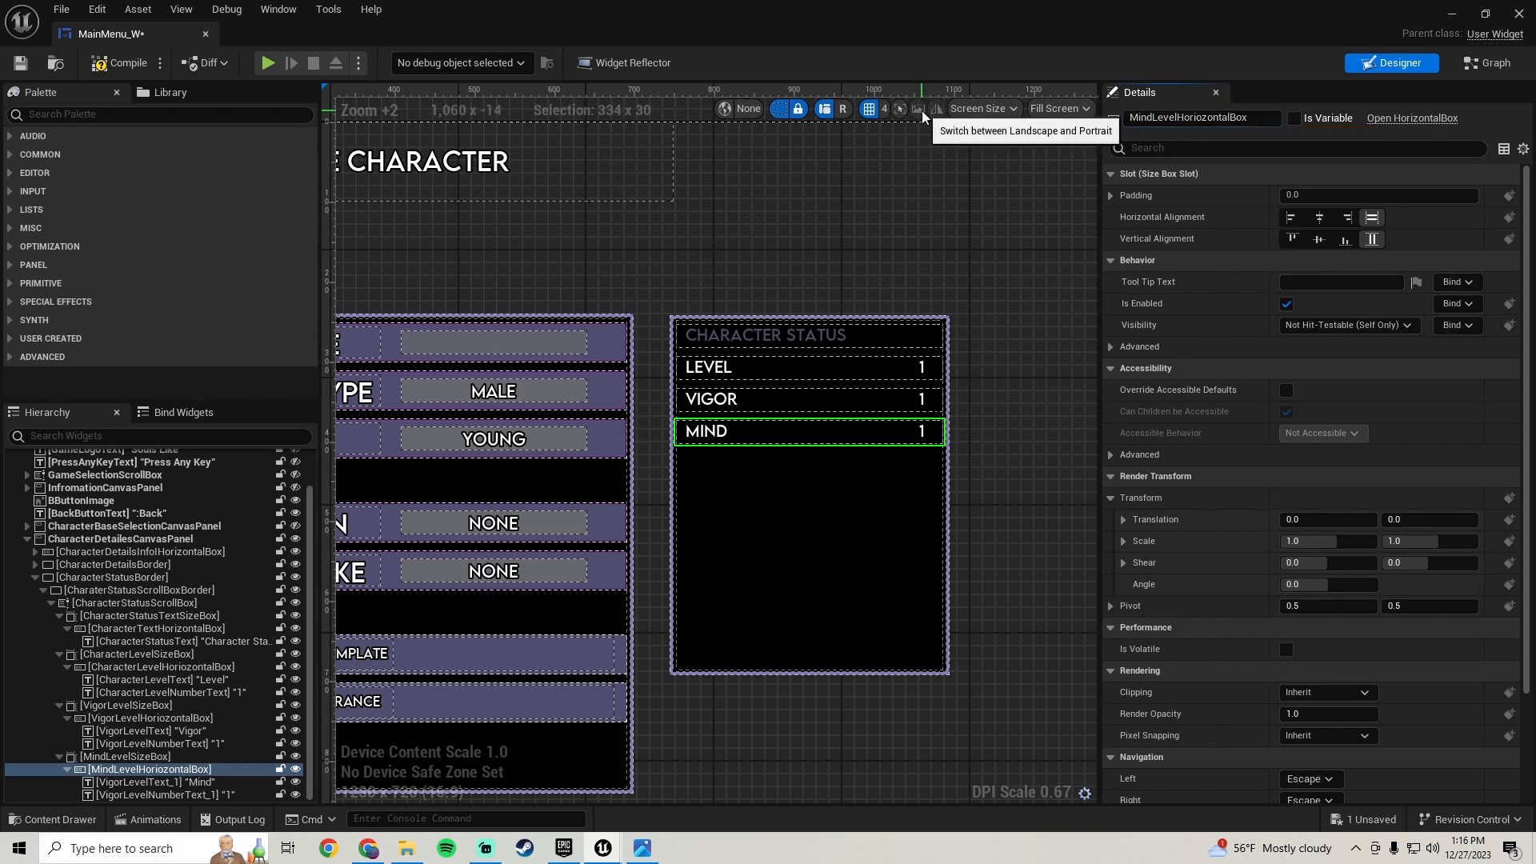
- Rename the Mind row's label text to MindLevelText
{"action": "left_click", "coordinate": [152, 781]}
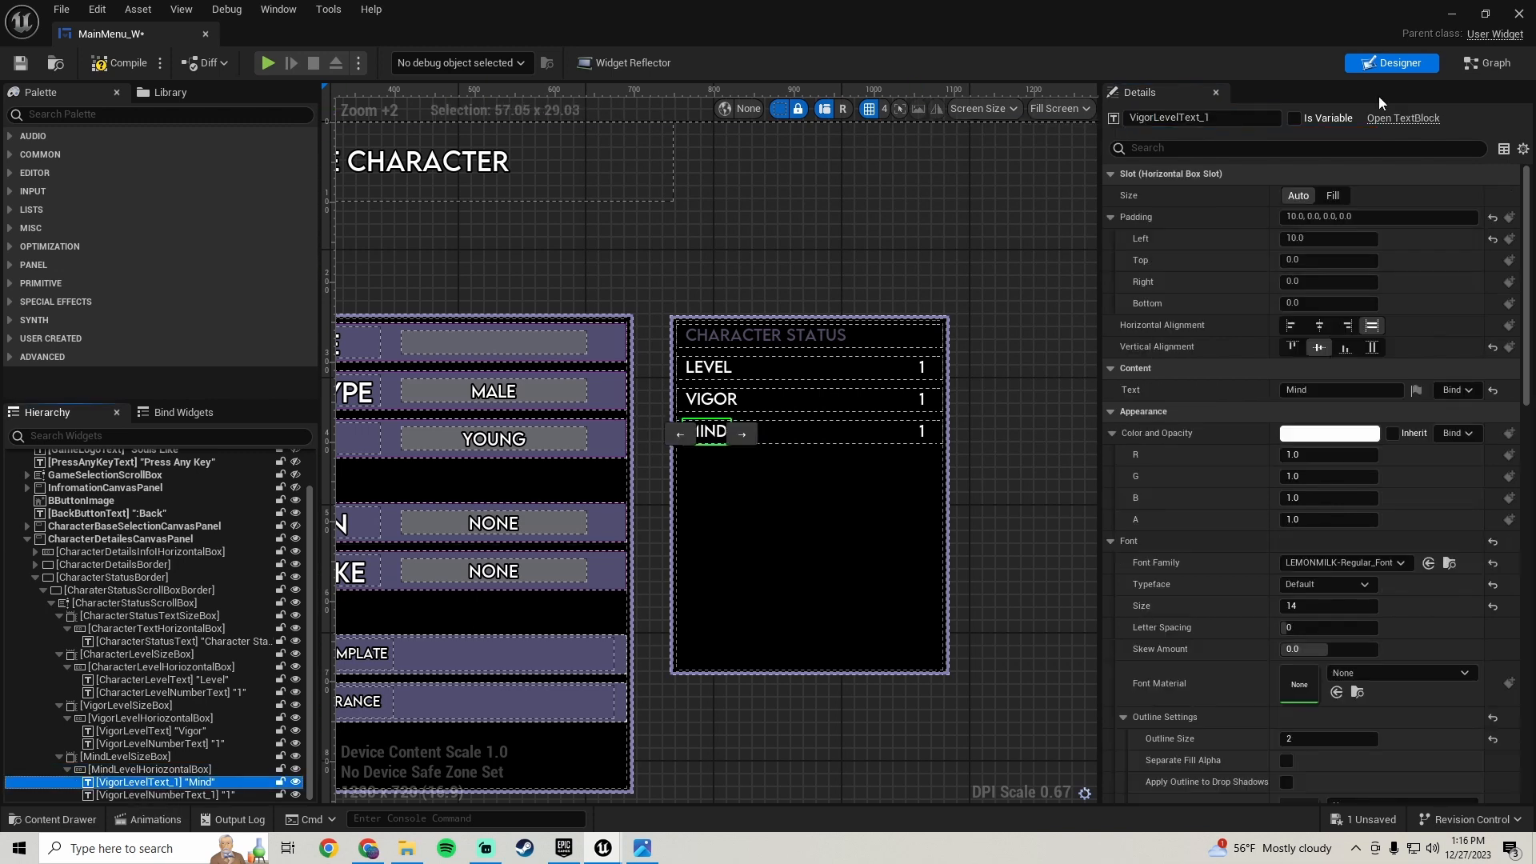
{"action": "left_click", "coordinate": [1218, 118]}
{"action": "key", "text": "BackSpace"}
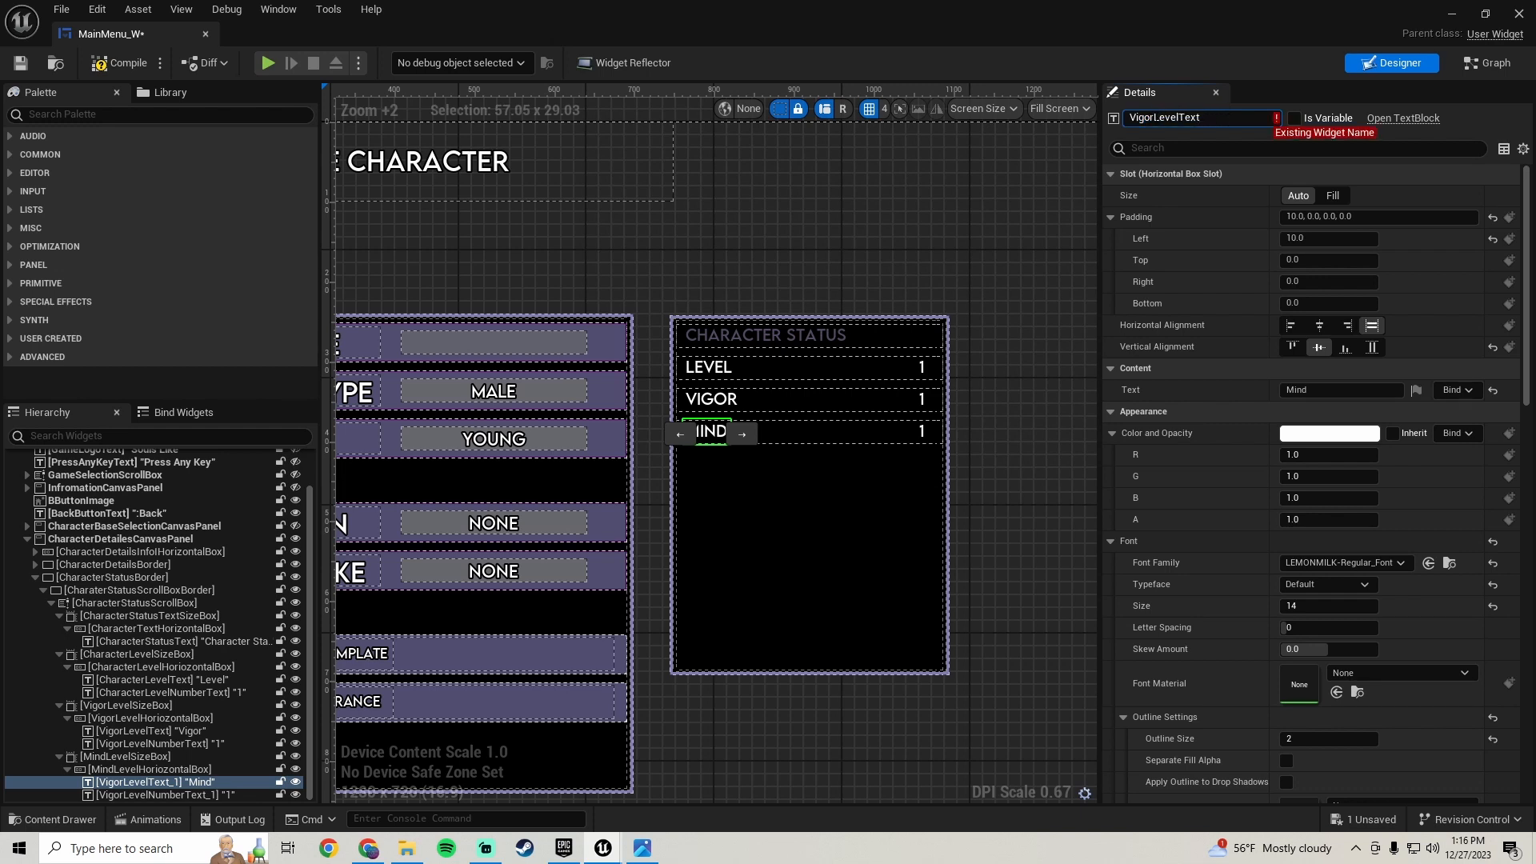
{"action": "key", "text": "shift+Home"}
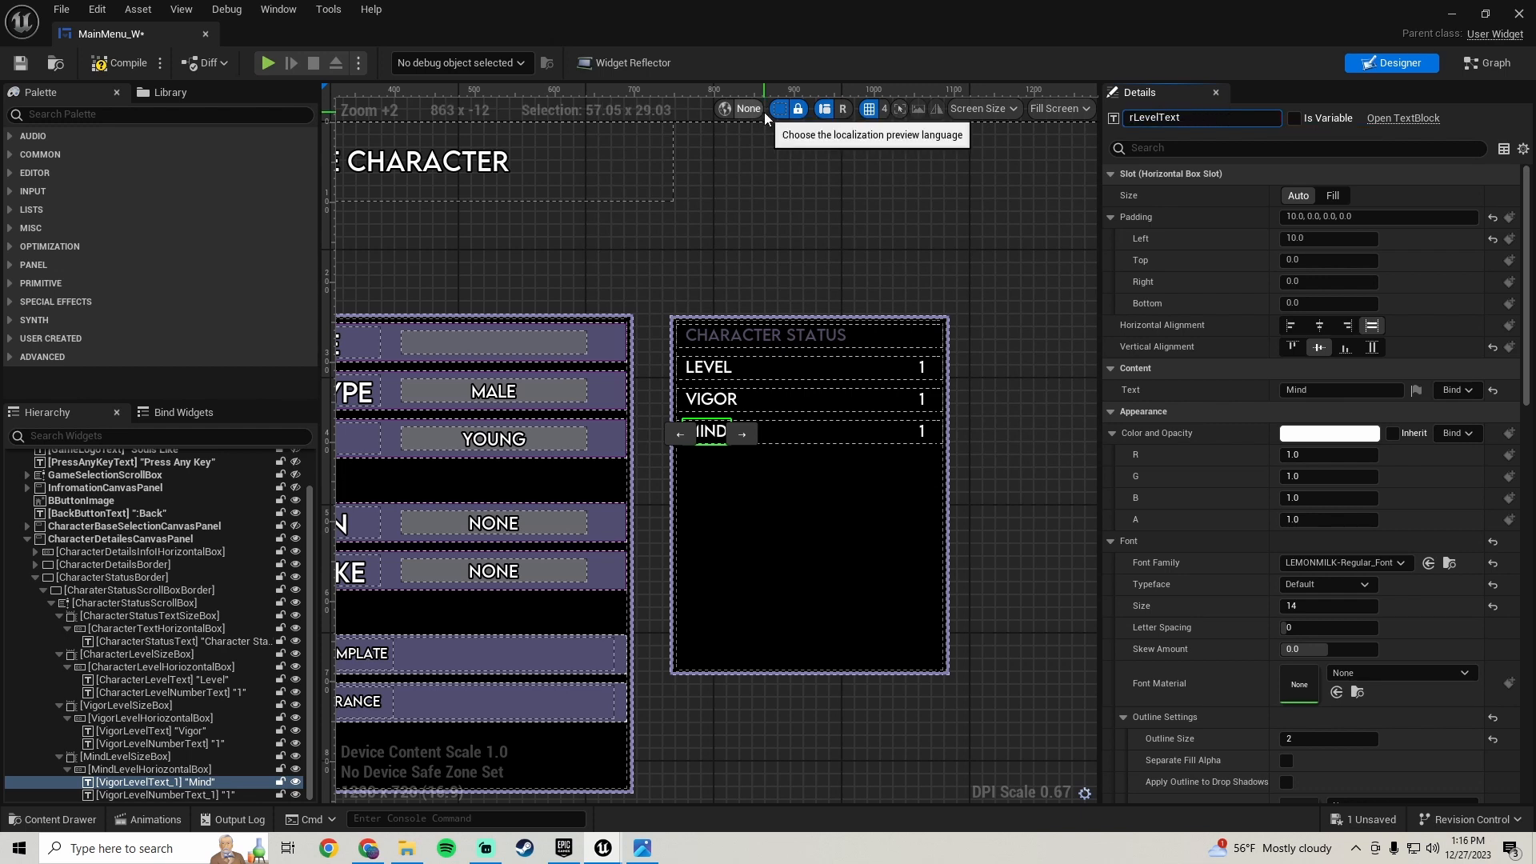
{"action": "key", "text": "Down"}
{"action": "key", "text": "Up"}
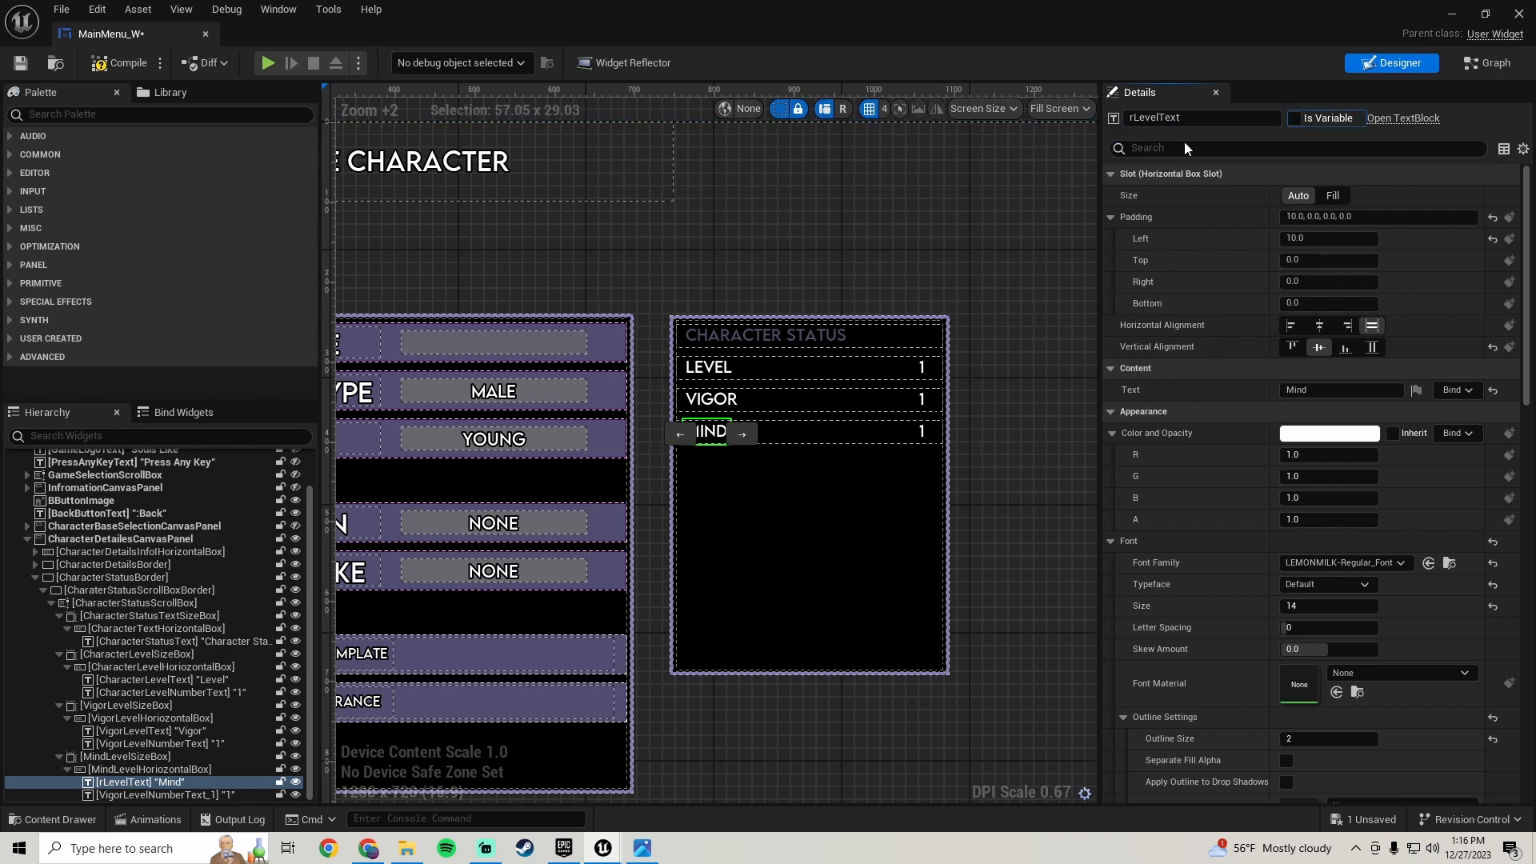
{"action": "key", "text": "shift+Tab"}
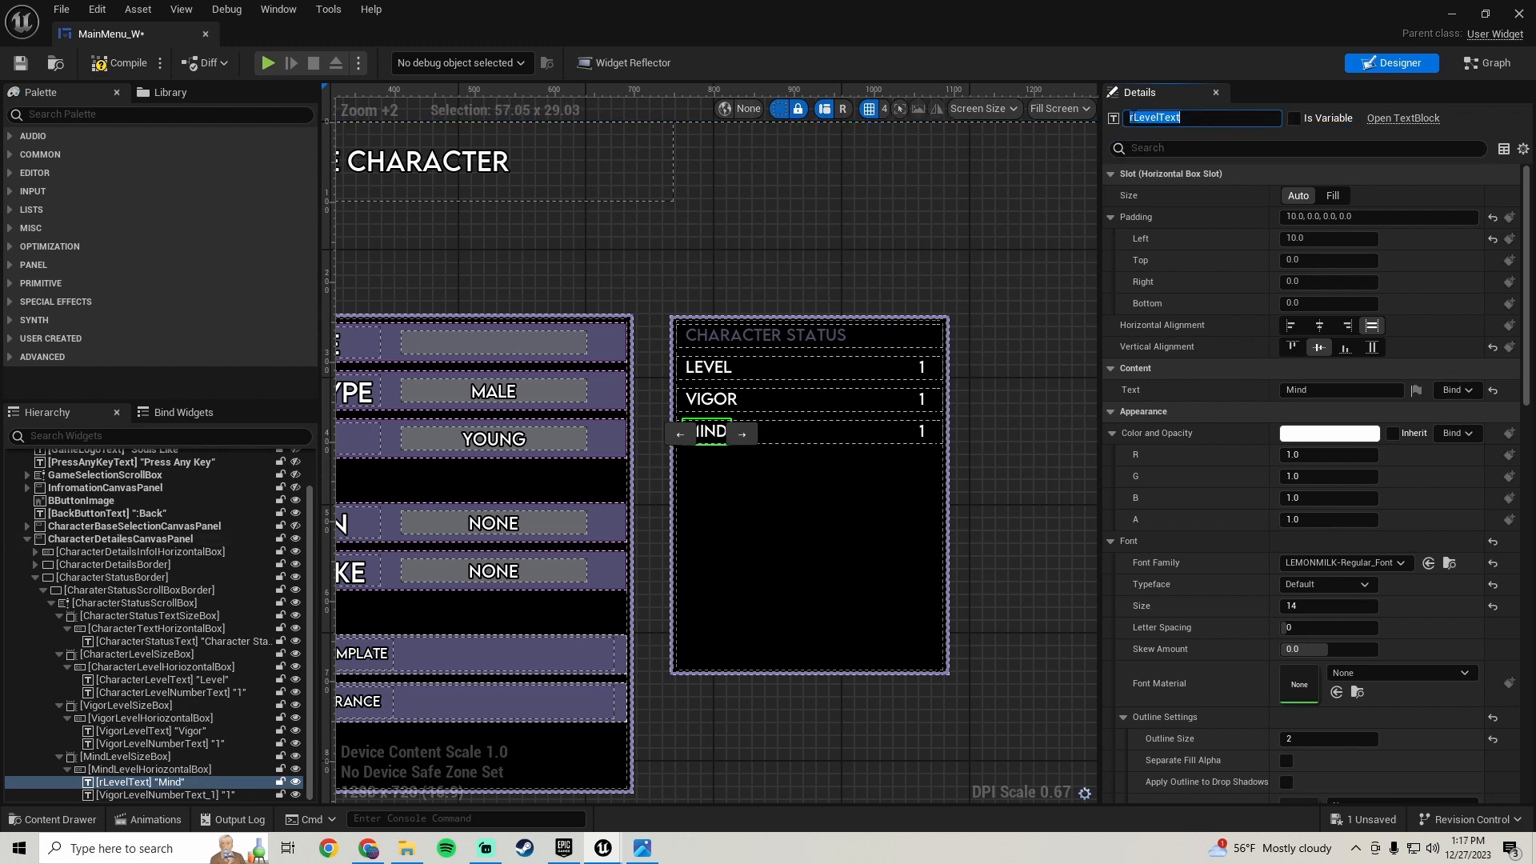
{"action": "key", "text": "Delete"}
{"action": "type", "text": "Mind"}
{"action": "key", "text": "Return"}
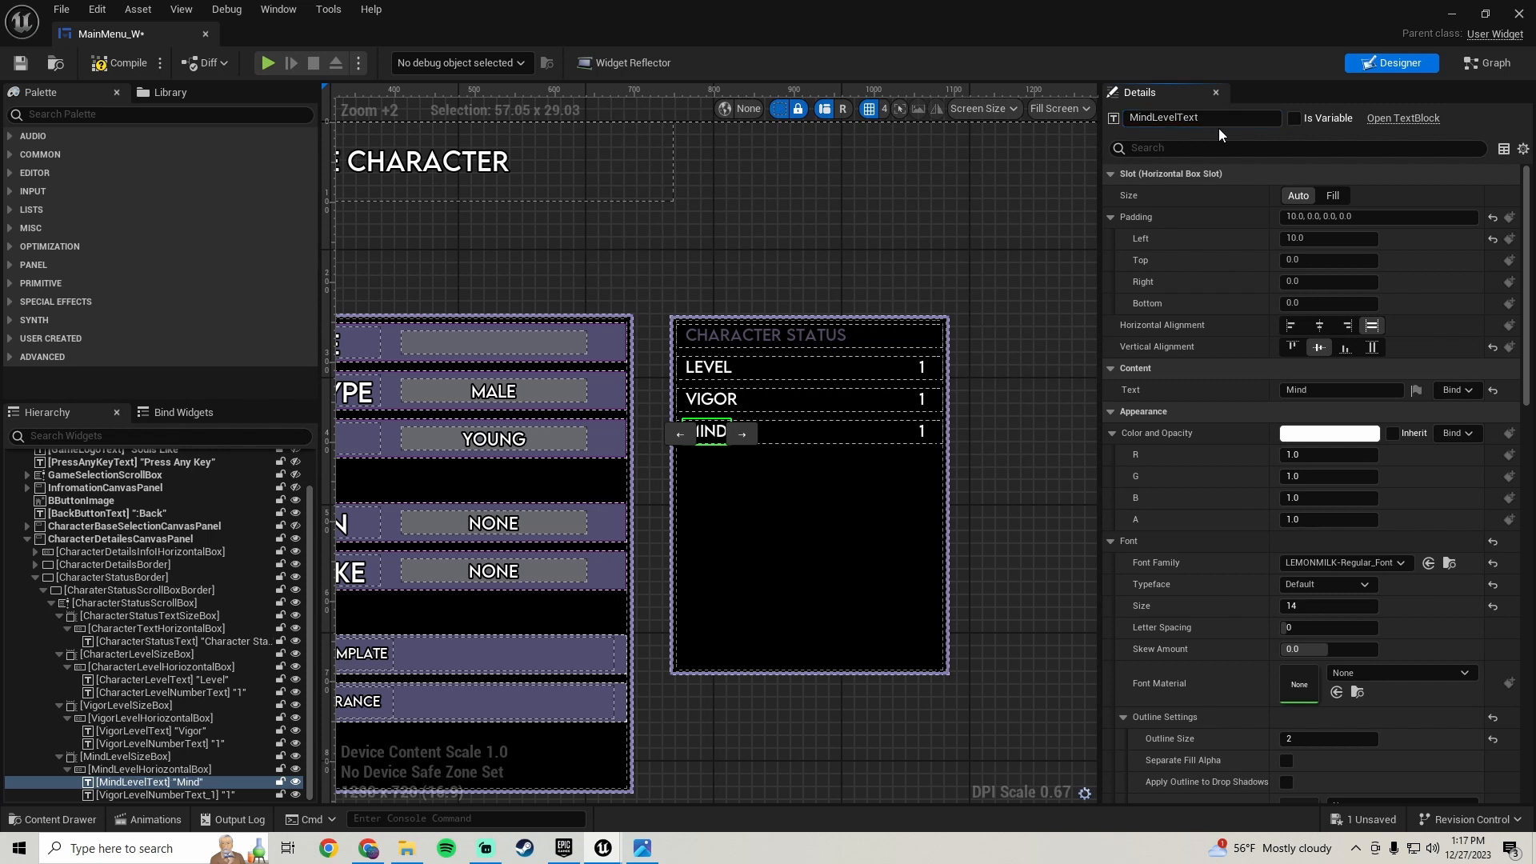
- Rename the Mind row's value text to MindLevelNumberText, then compile and save the widget
{"action": "left_click", "coordinate": [138, 789]}
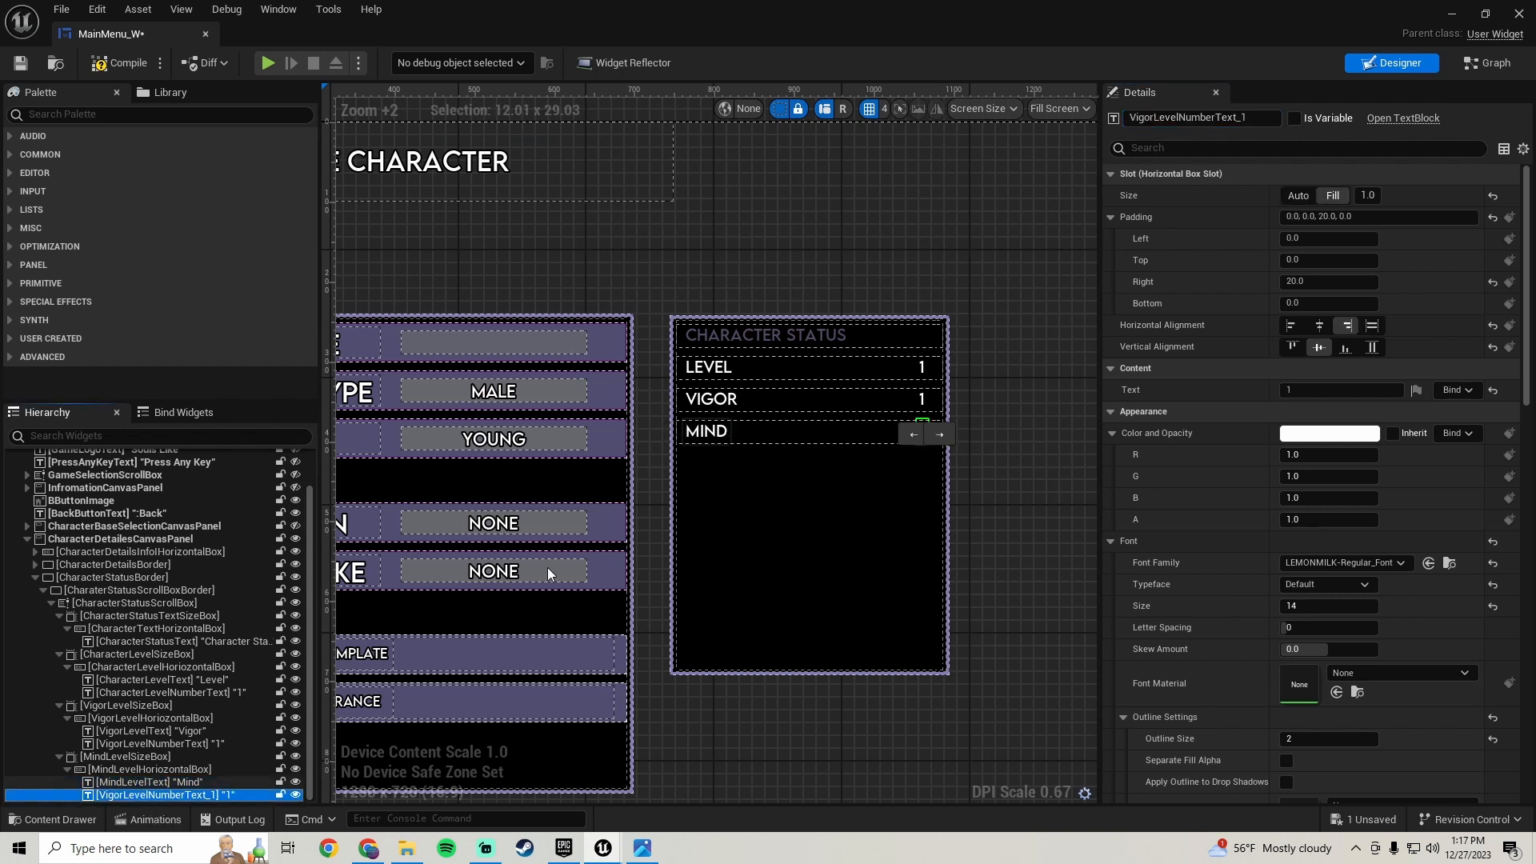
{"action": "left_click", "coordinate": [1255, 120]}
{"action": "left_click", "coordinate": [1255, 120]}
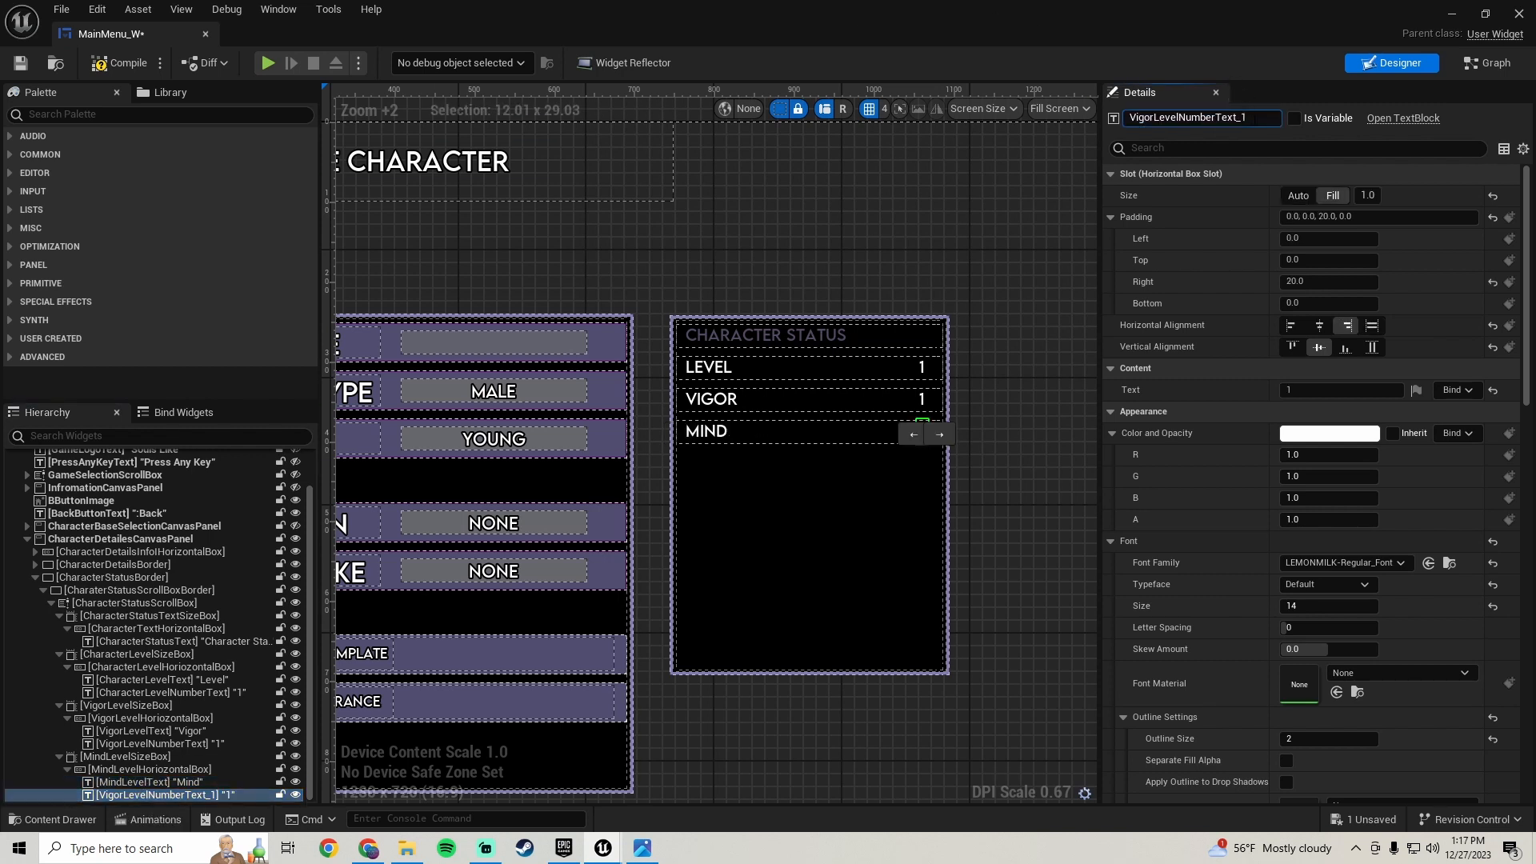
{"action": "key", "text": "BackSpace"}
{"action": "key", "text": "BackSpace"}
{"action": "double_click", "coordinate": [1153, 117]}
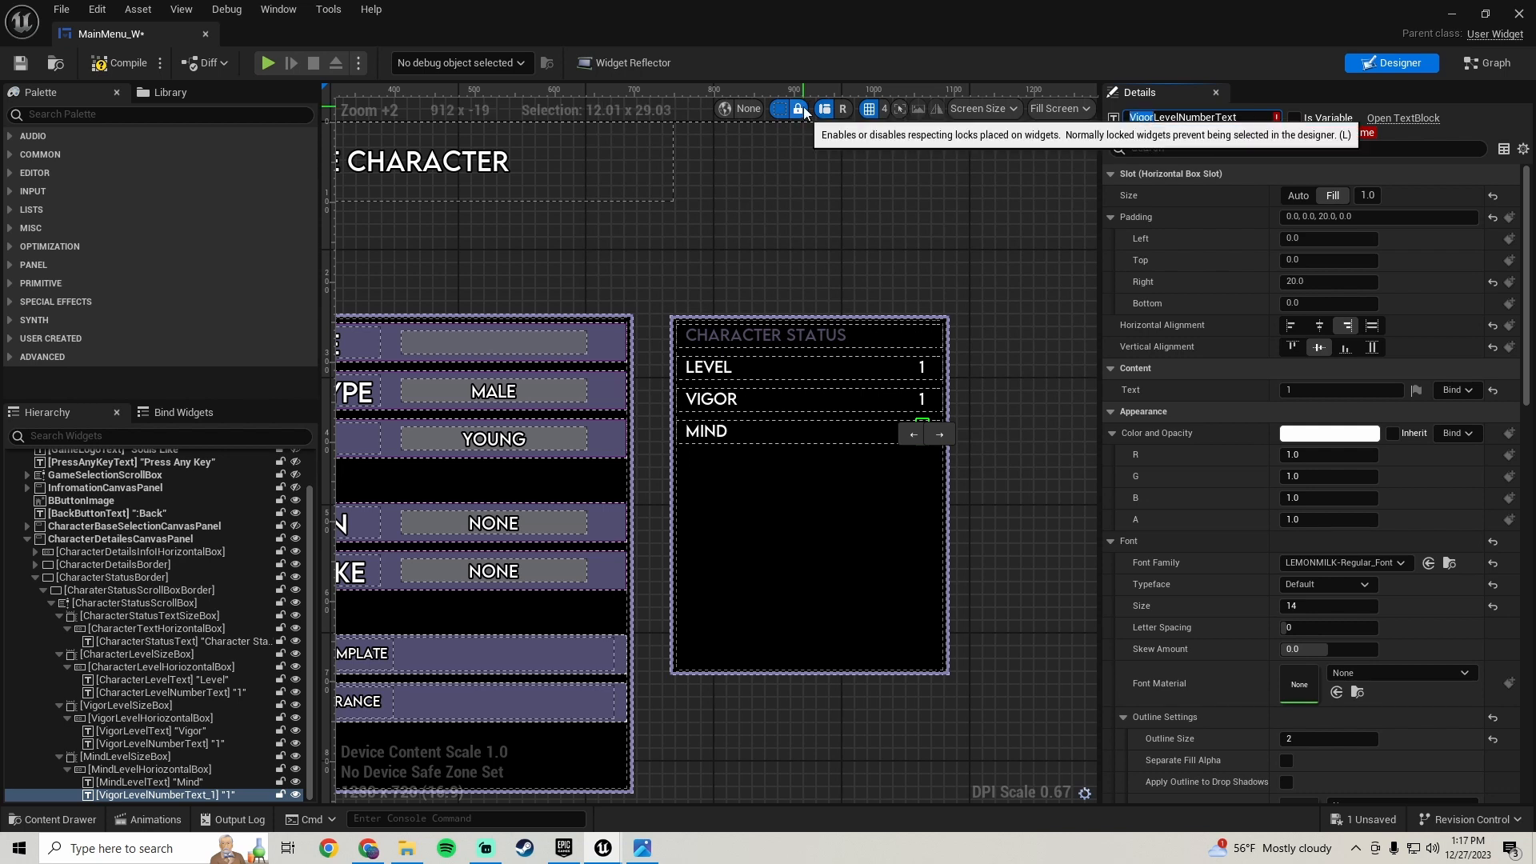
{"action": "key", "text": "Return"}
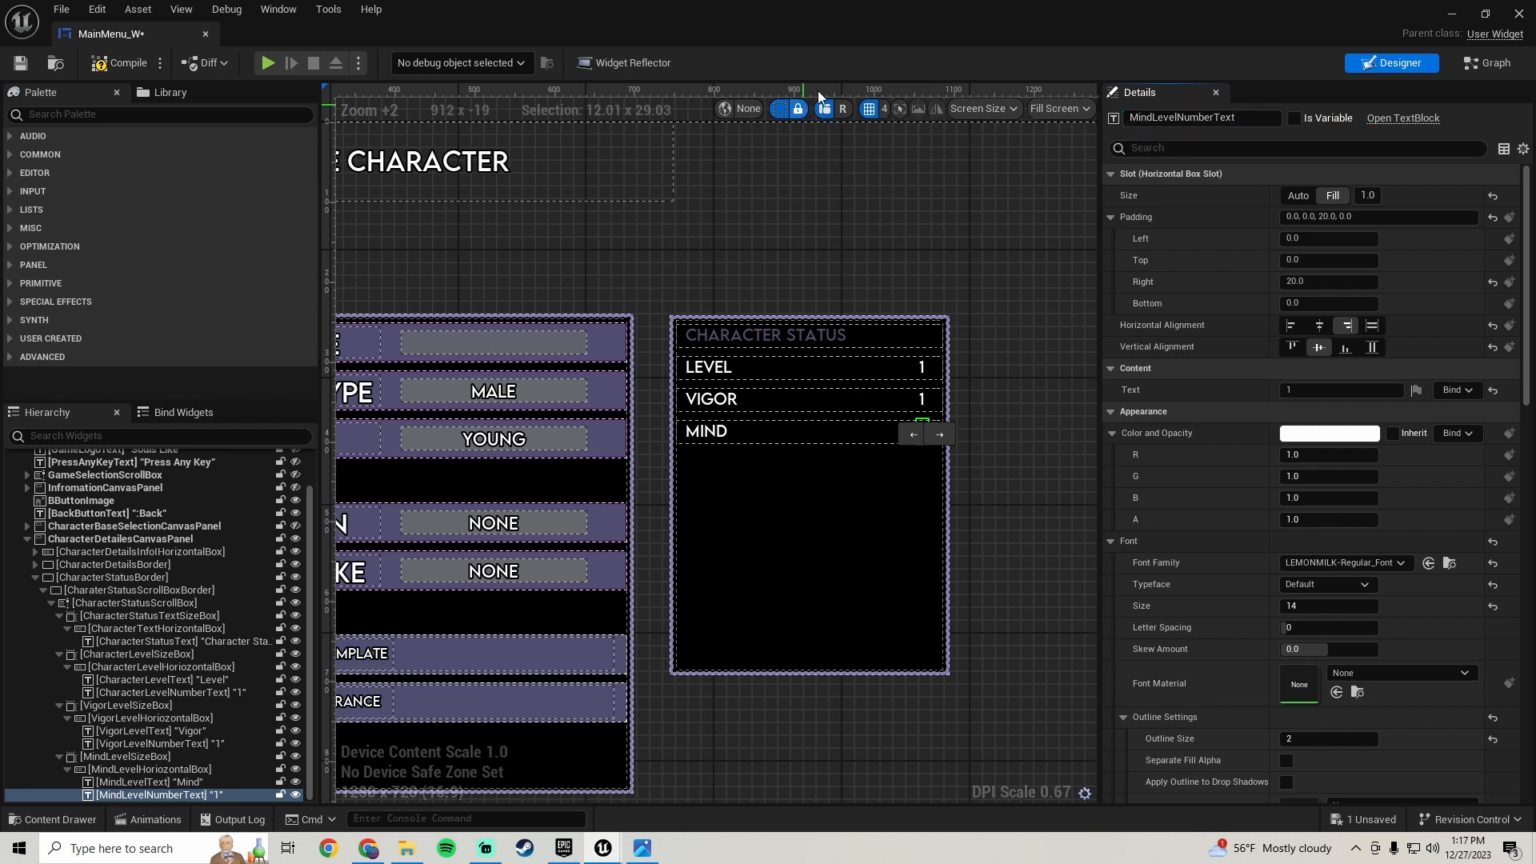
{"action": "left_click", "coordinate": [117, 63]}
{"action": "left_click", "coordinate": [21, 62]}
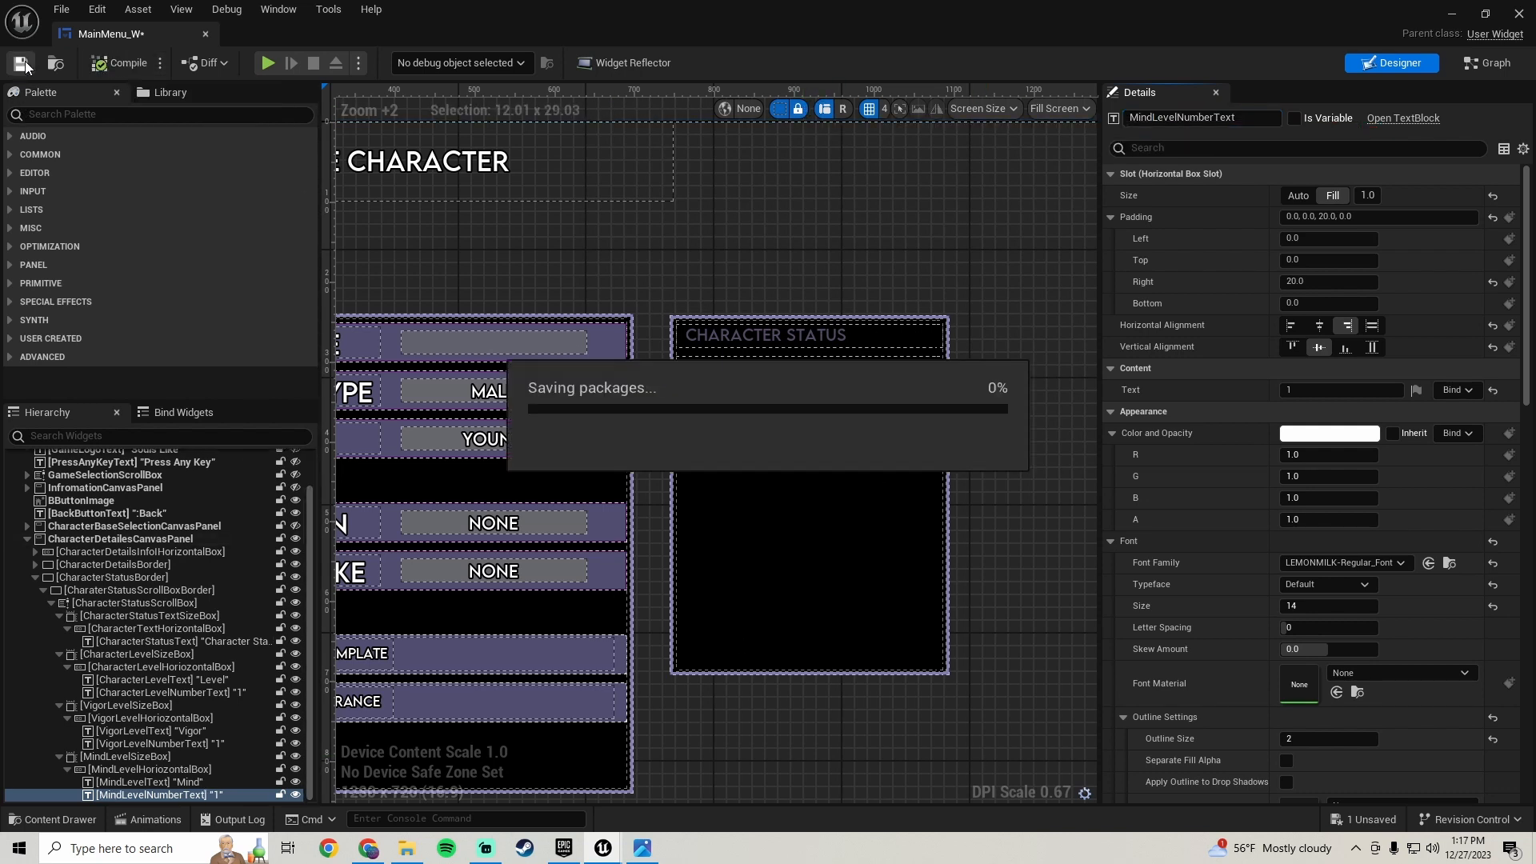
- Duplicate the Mind row's size box to create a fourth status row and check the reference screenshot
{"action": "left_click", "coordinate": [133, 758]}
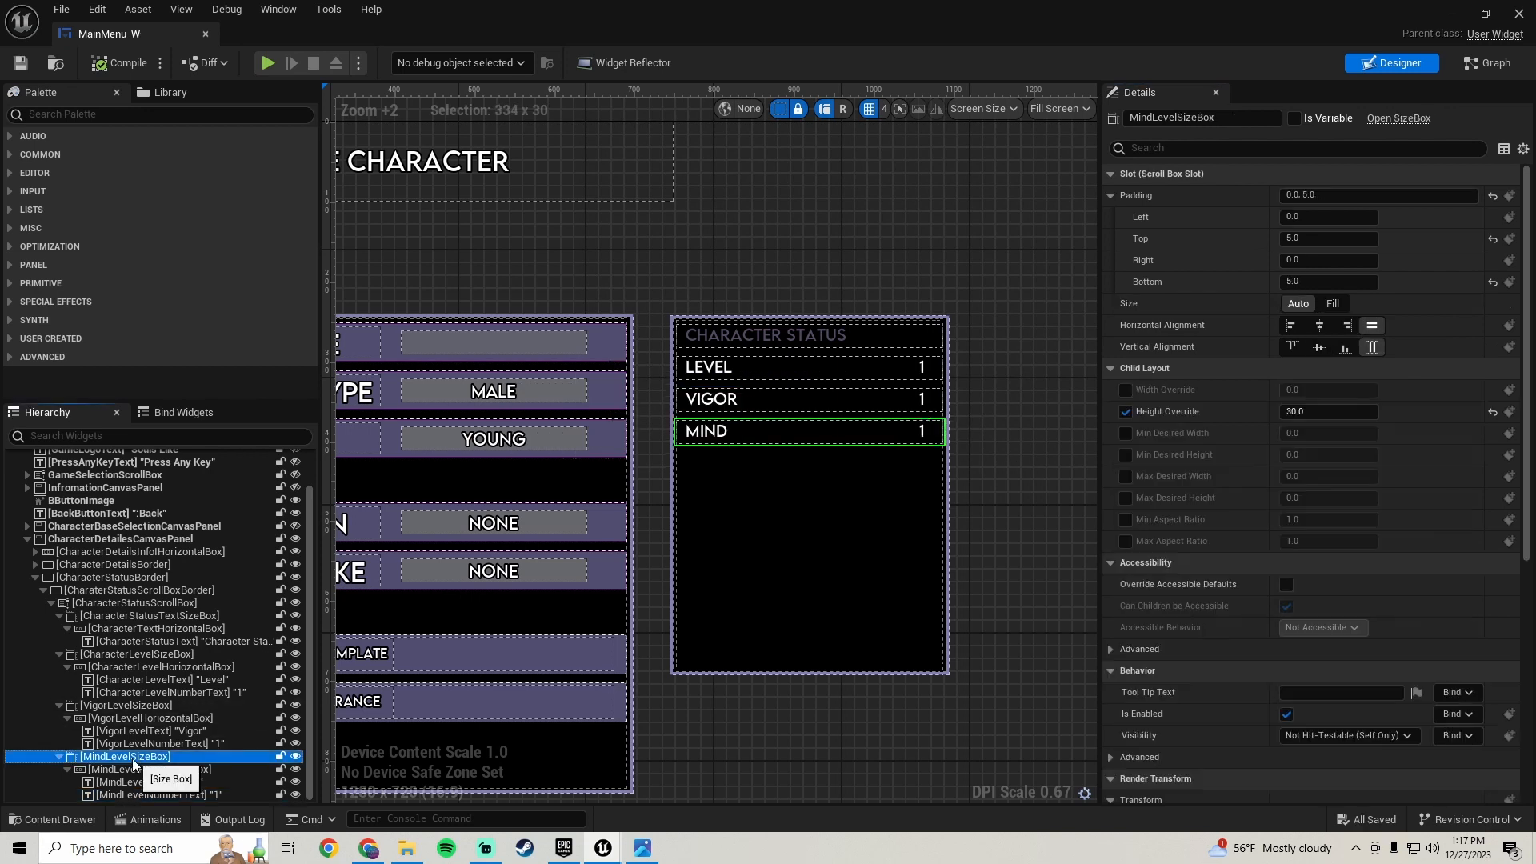
{"action": "right_click", "coordinate": [200, 758]}
{"action": "left_click", "coordinate": [204, 613]}
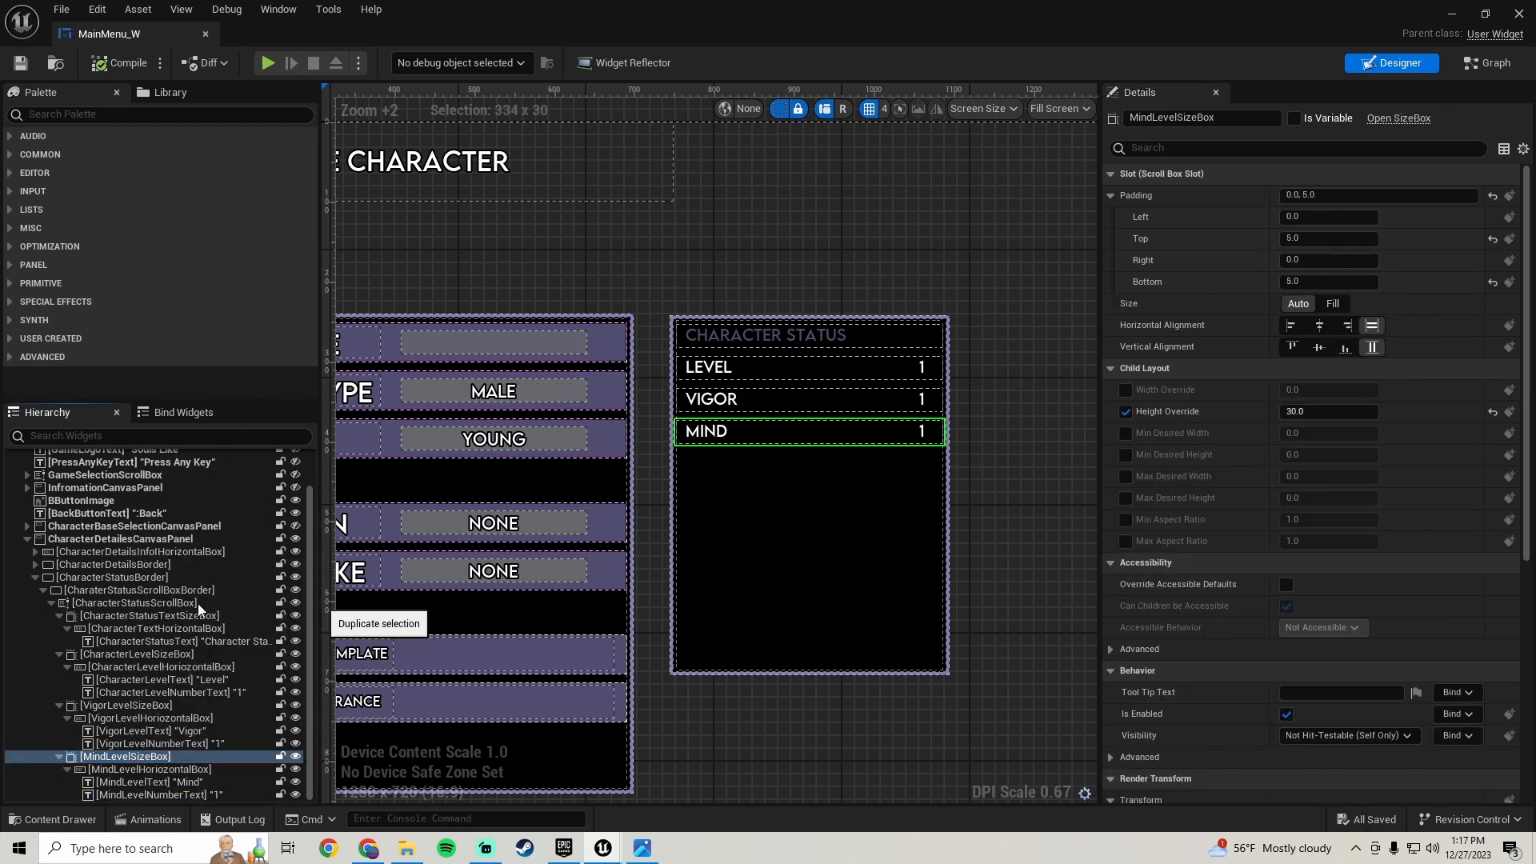
{"action": "left_click", "coordinate": [643, 848]}
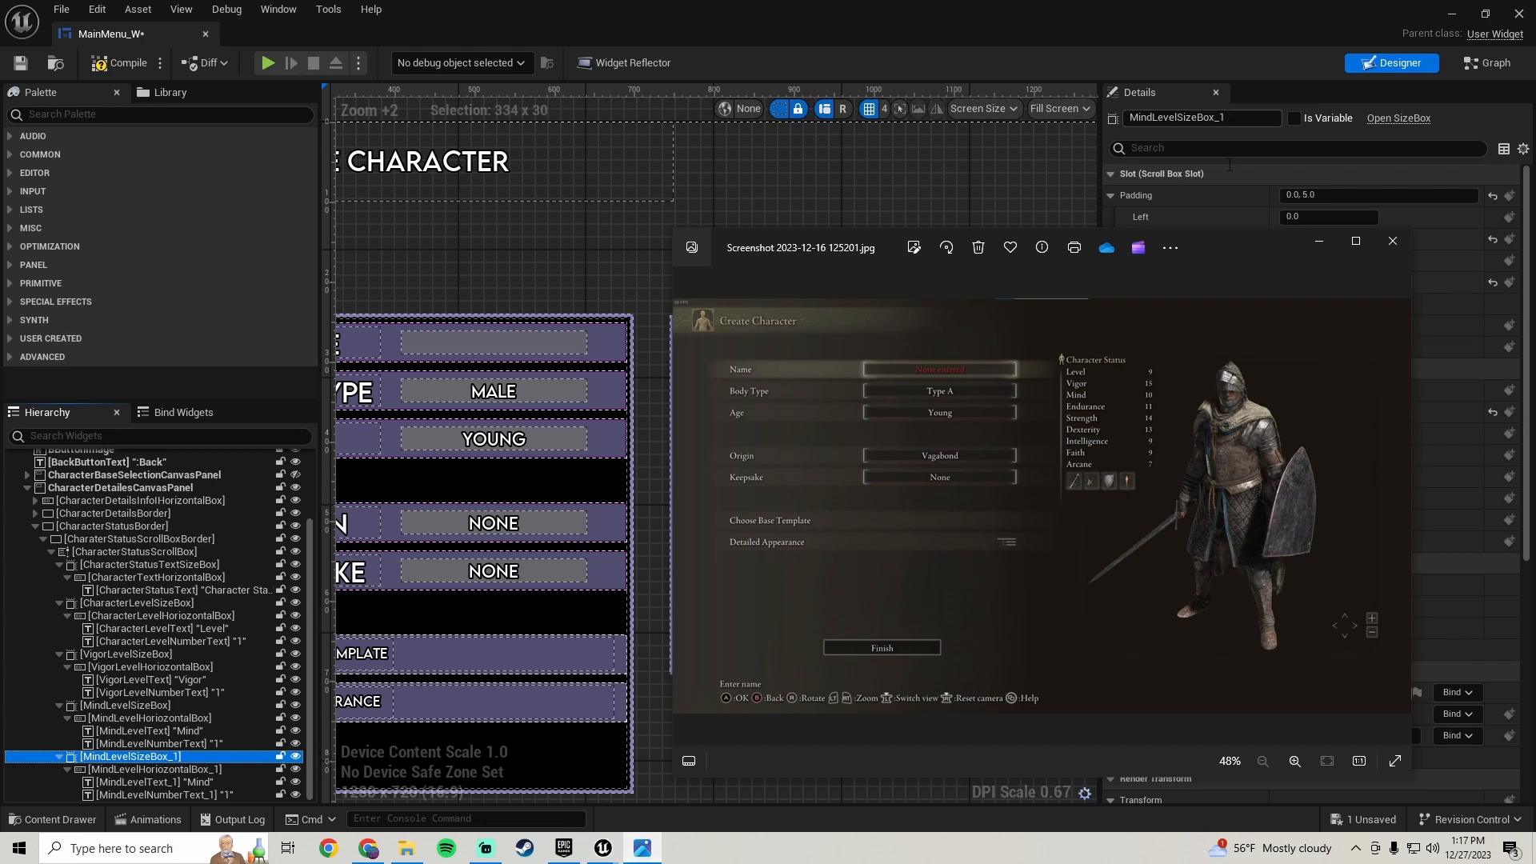
{"action": "left_click", "coordinate": [582, 282]}
- Set the fourth row's label text to Endurance
{"action": "left_click", "coordinate": [704, 462]}
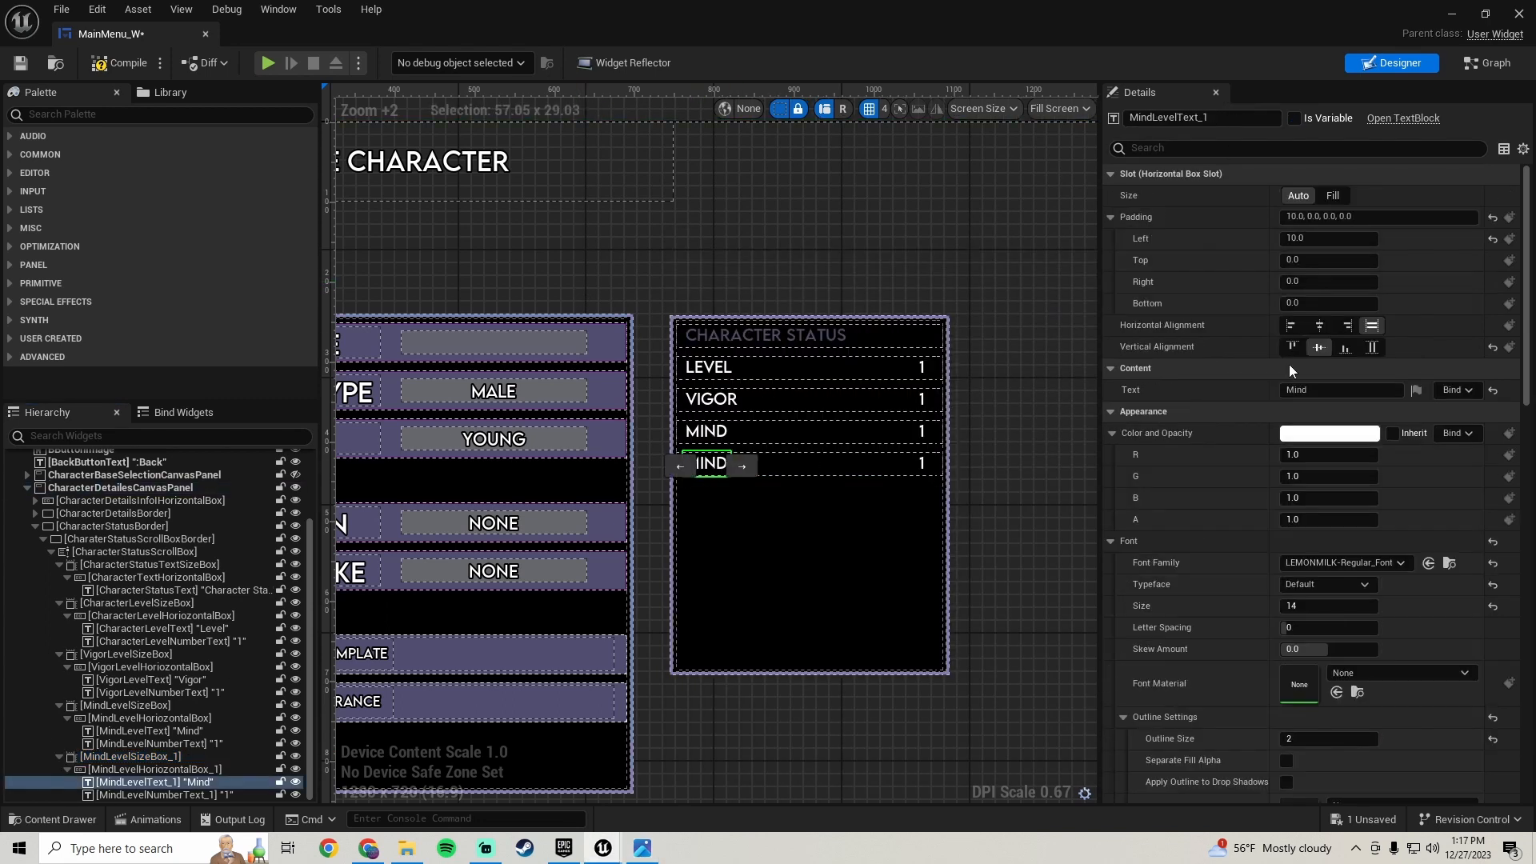
{"action": "left_click", "coordinate": [1332, 390]}
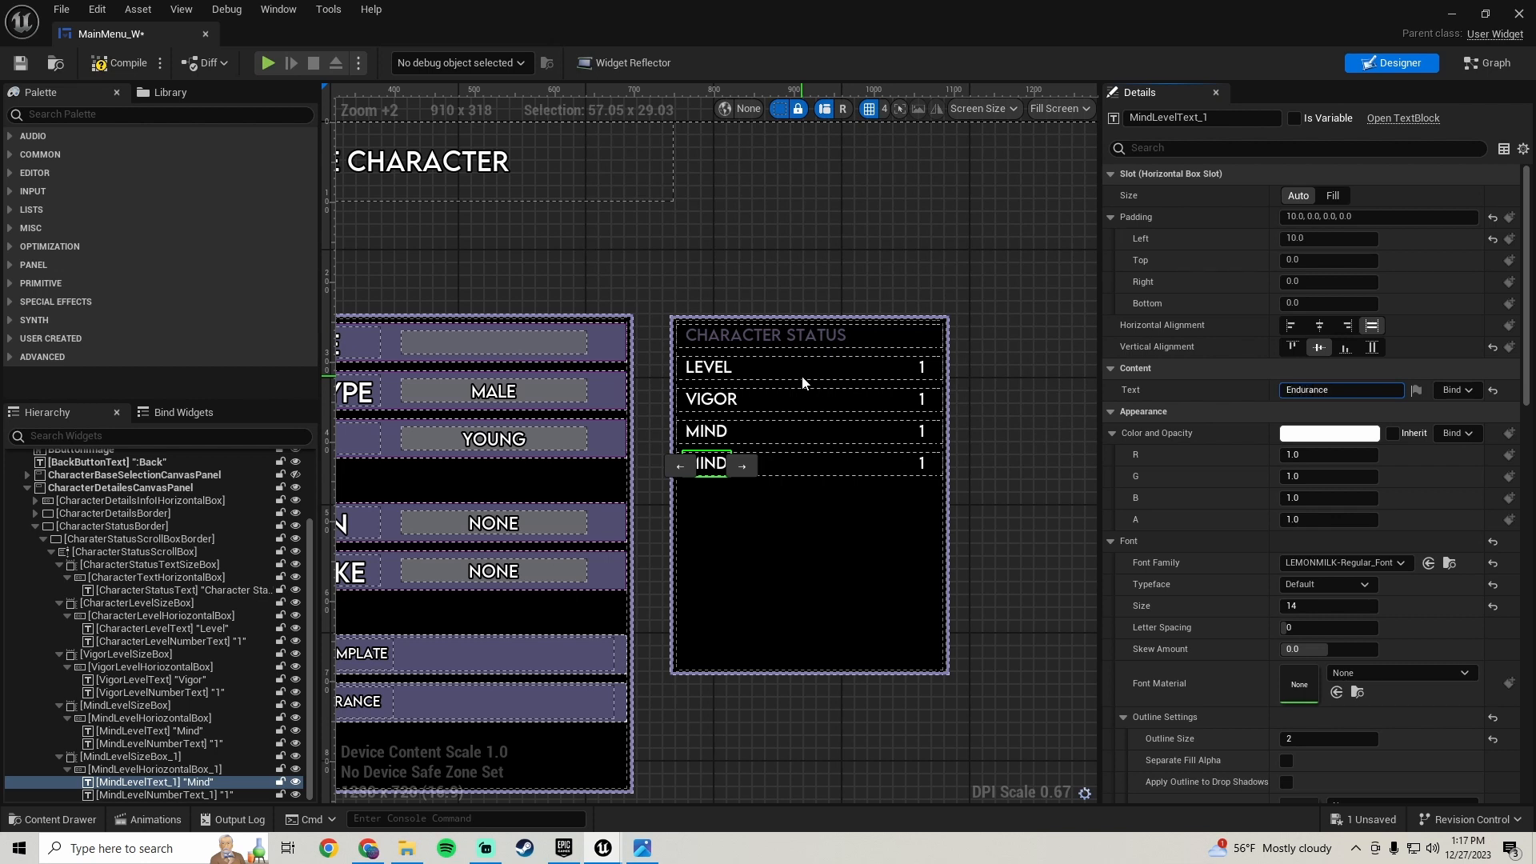
{"action": "type", "text": "Endurance"}
{"action": "key", "text": "Return"}
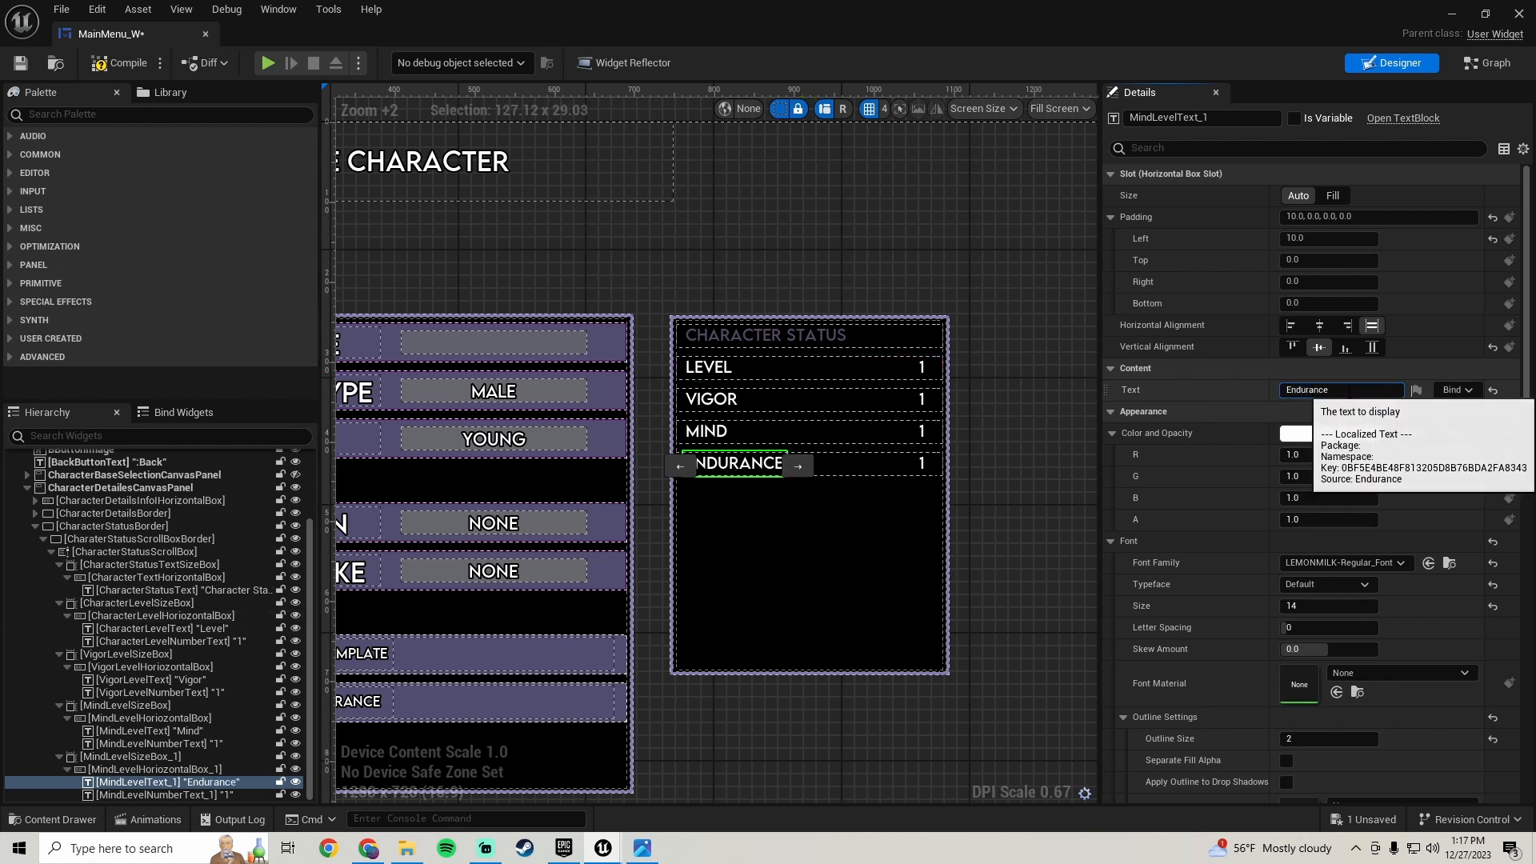
{"action": "left_click", "coordinate": [1351, 391]}
{"action": "key", "text": "ctrl+c"}
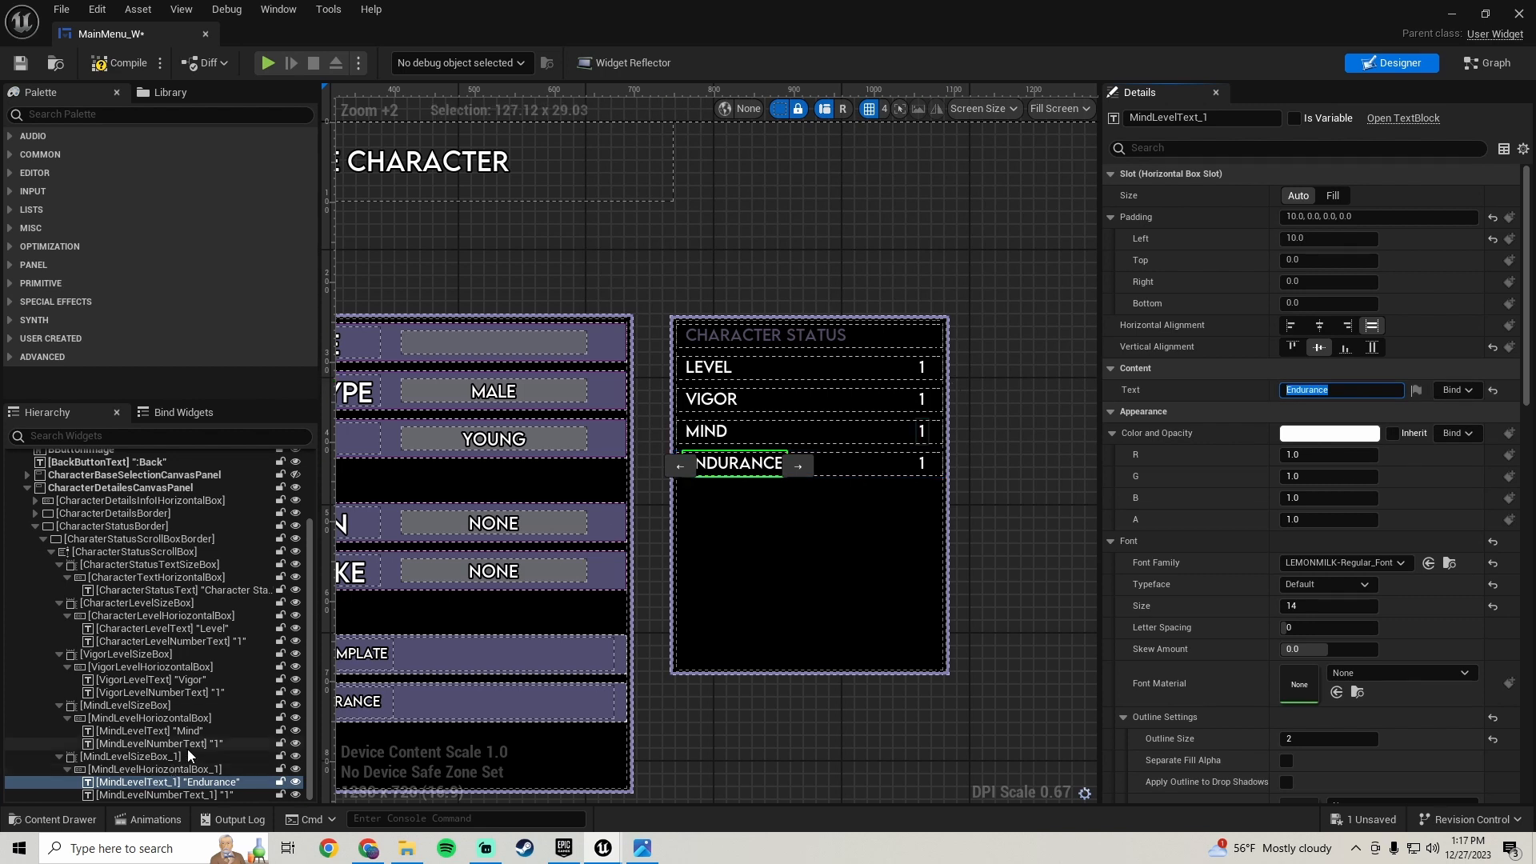
- Rename the fourth row's size box to EnduranceLevelSizeBox
{"action": "left_click", "coordinate": [152, 755]}
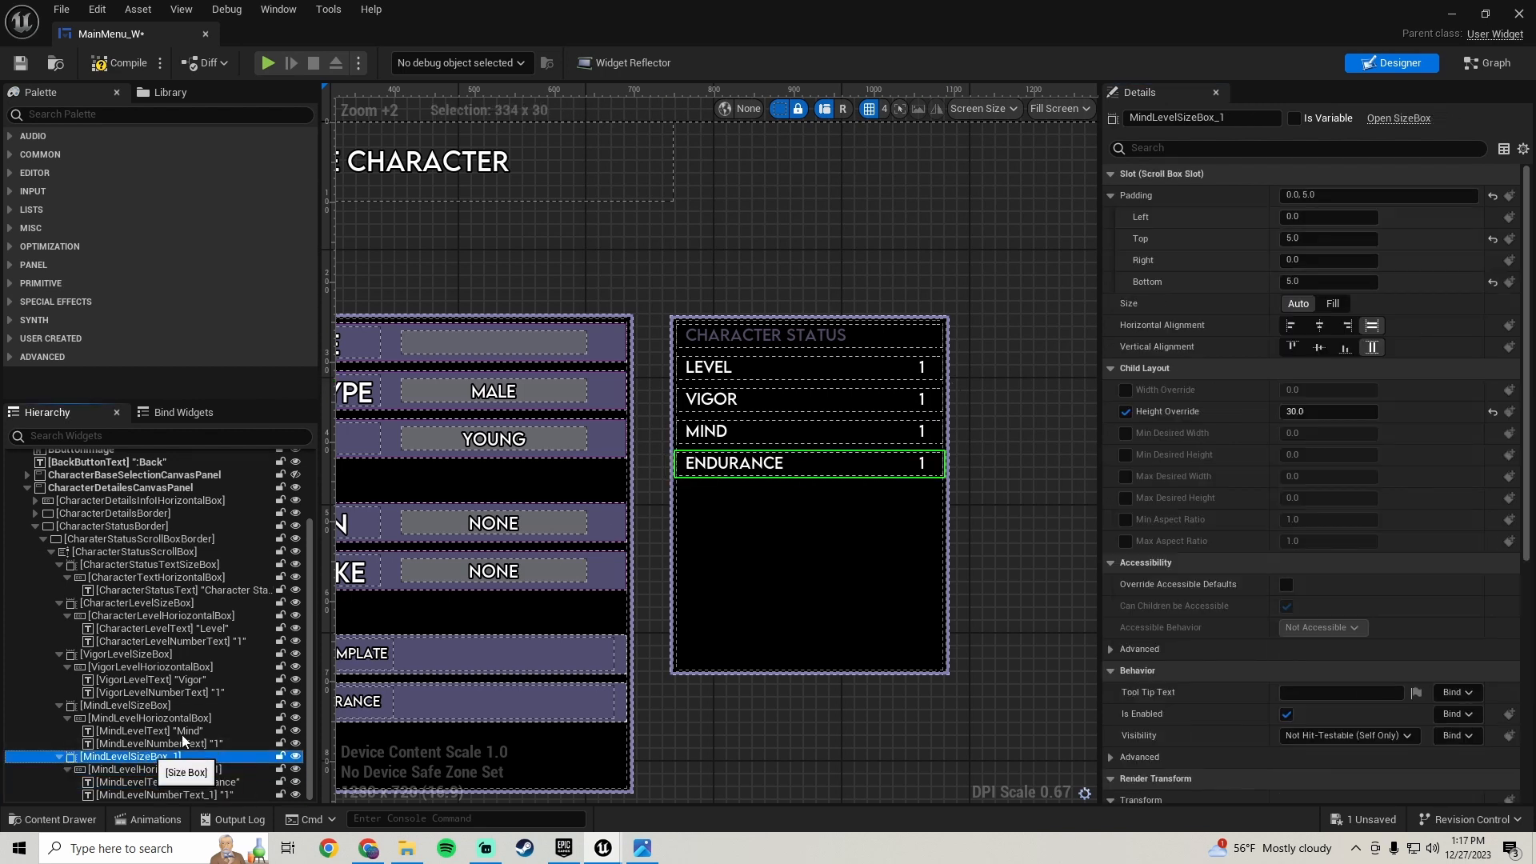
{"action": "left_click", "coordinate": [1189, 119]}
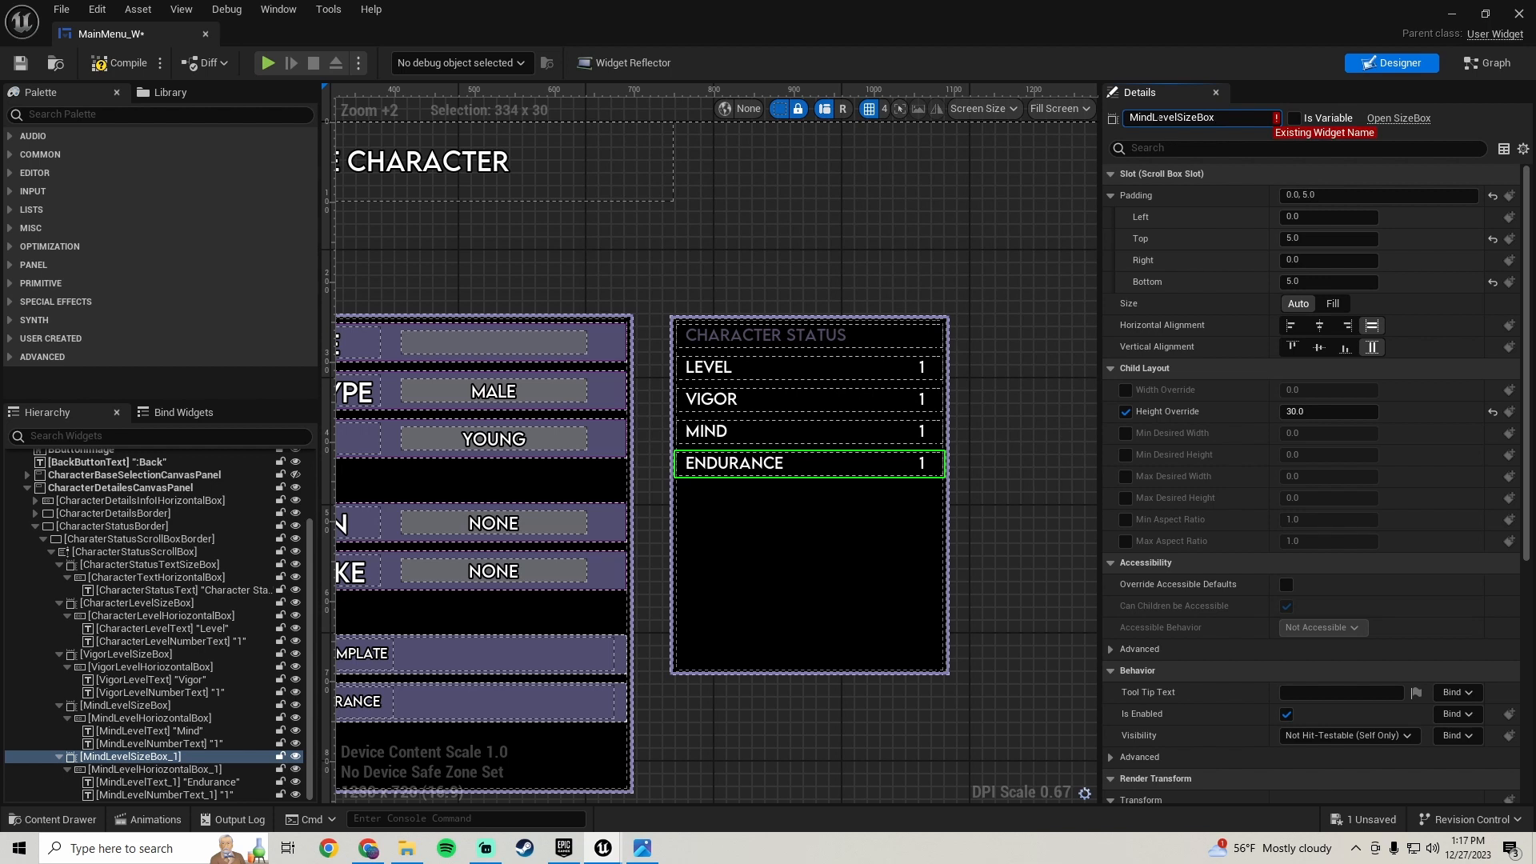
{"action": "left_click_drag", "start_coordinate": [1151, 117], "coordinate": [820, 110]}
{"action": "key", "text": "ctrl+v"}
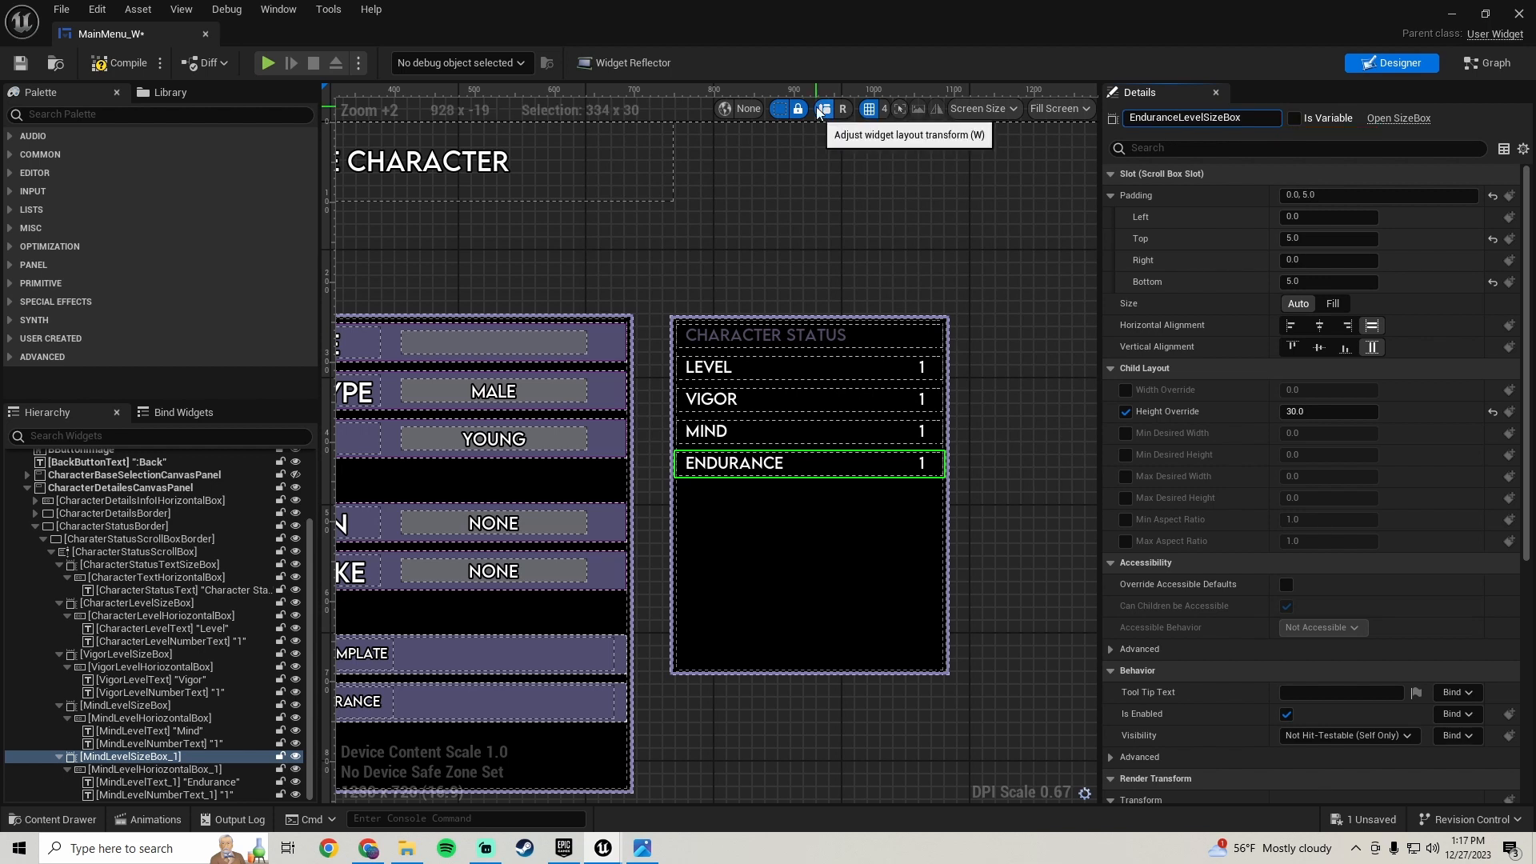
{"action": "key", "text": "Return"}
- Rename the fourth row's horizontal box to EnduranceLevelHorizontalBox
{"action": "left_click", "coordinate": [151, 770]}
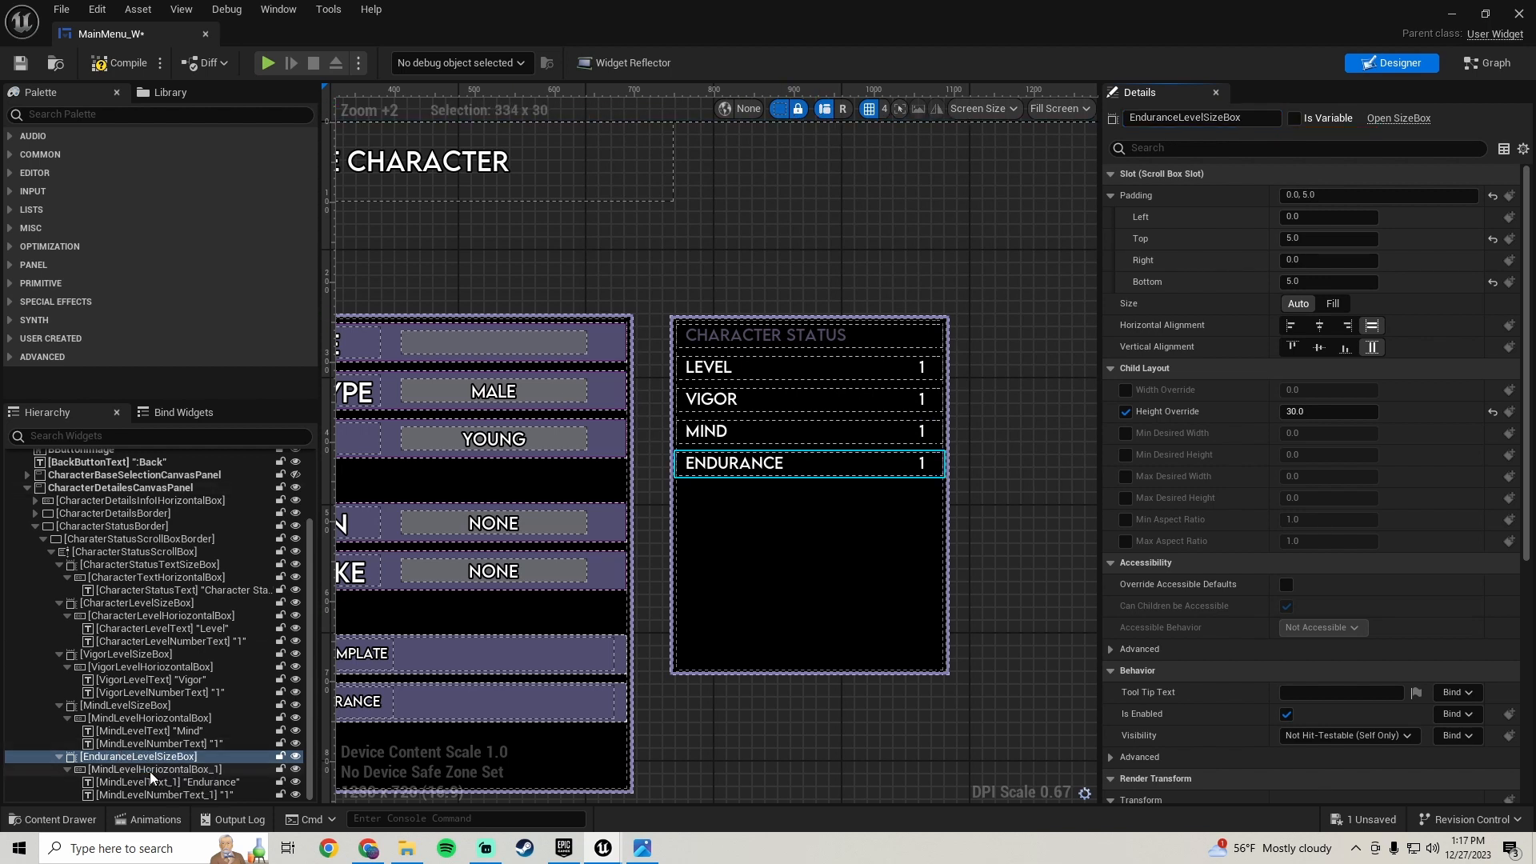
{"action": "left_click", "coordinate": [1264, 117]}
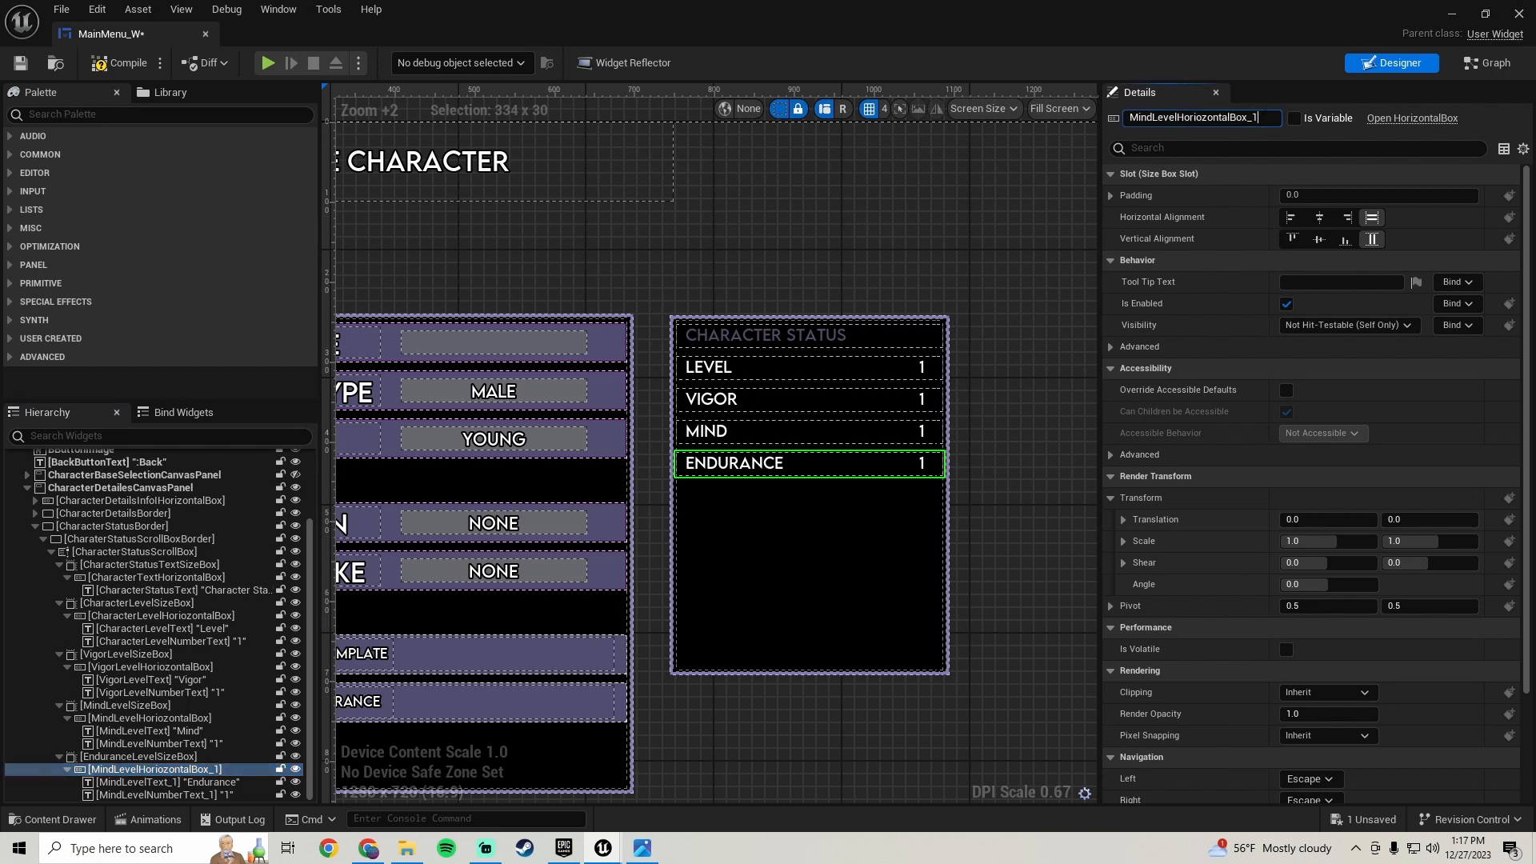
{"action": "left_click_drag", "start_coordinate": [1153, 116], "coordinate": [760, 110]}
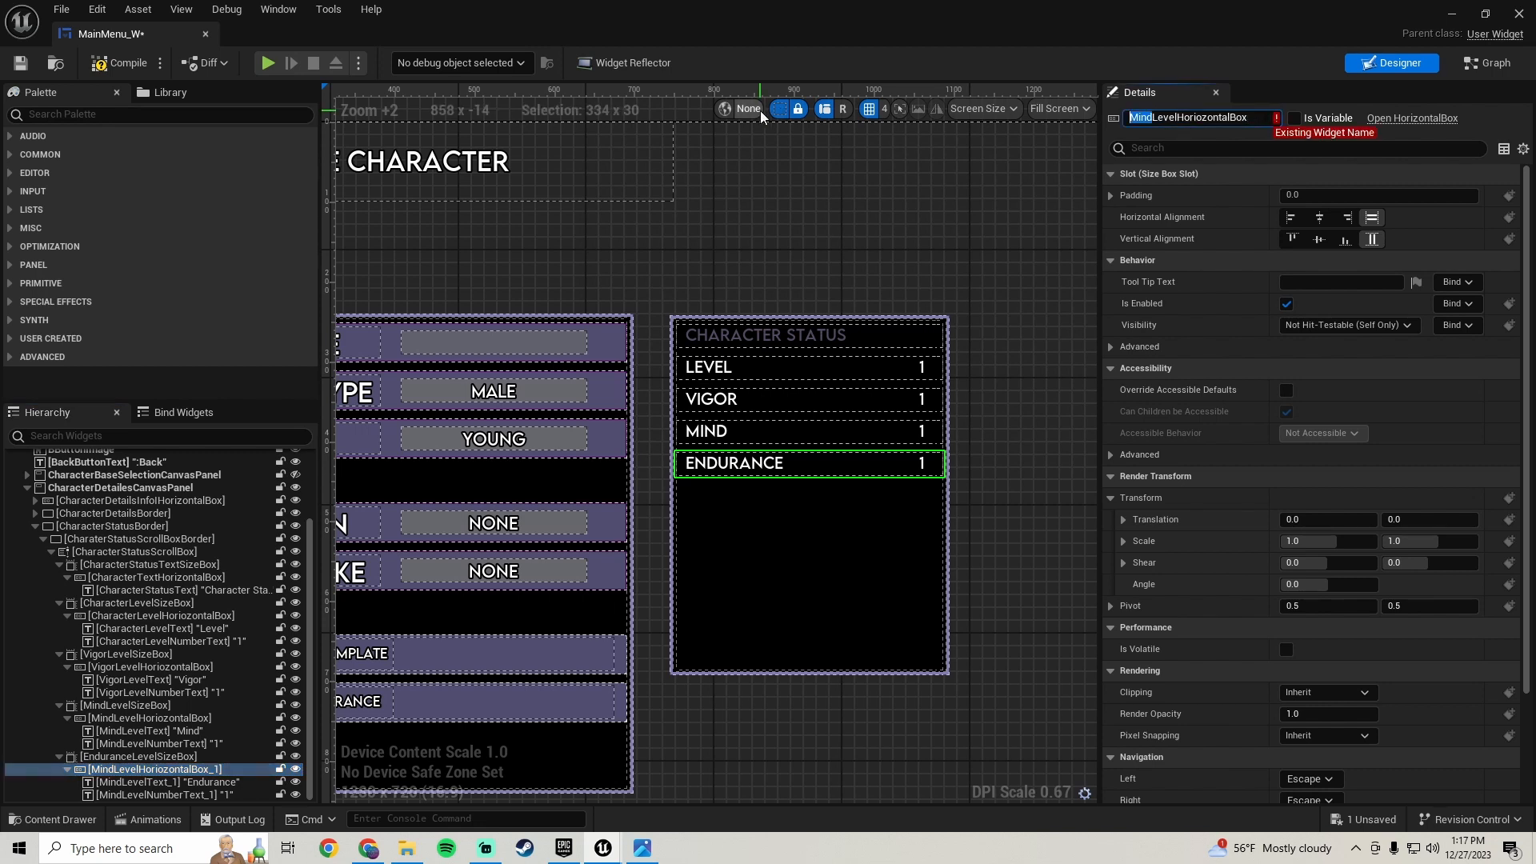
{"action": "key", "text": "ctrl+v"}
{"action": "key", "text": "Return"}
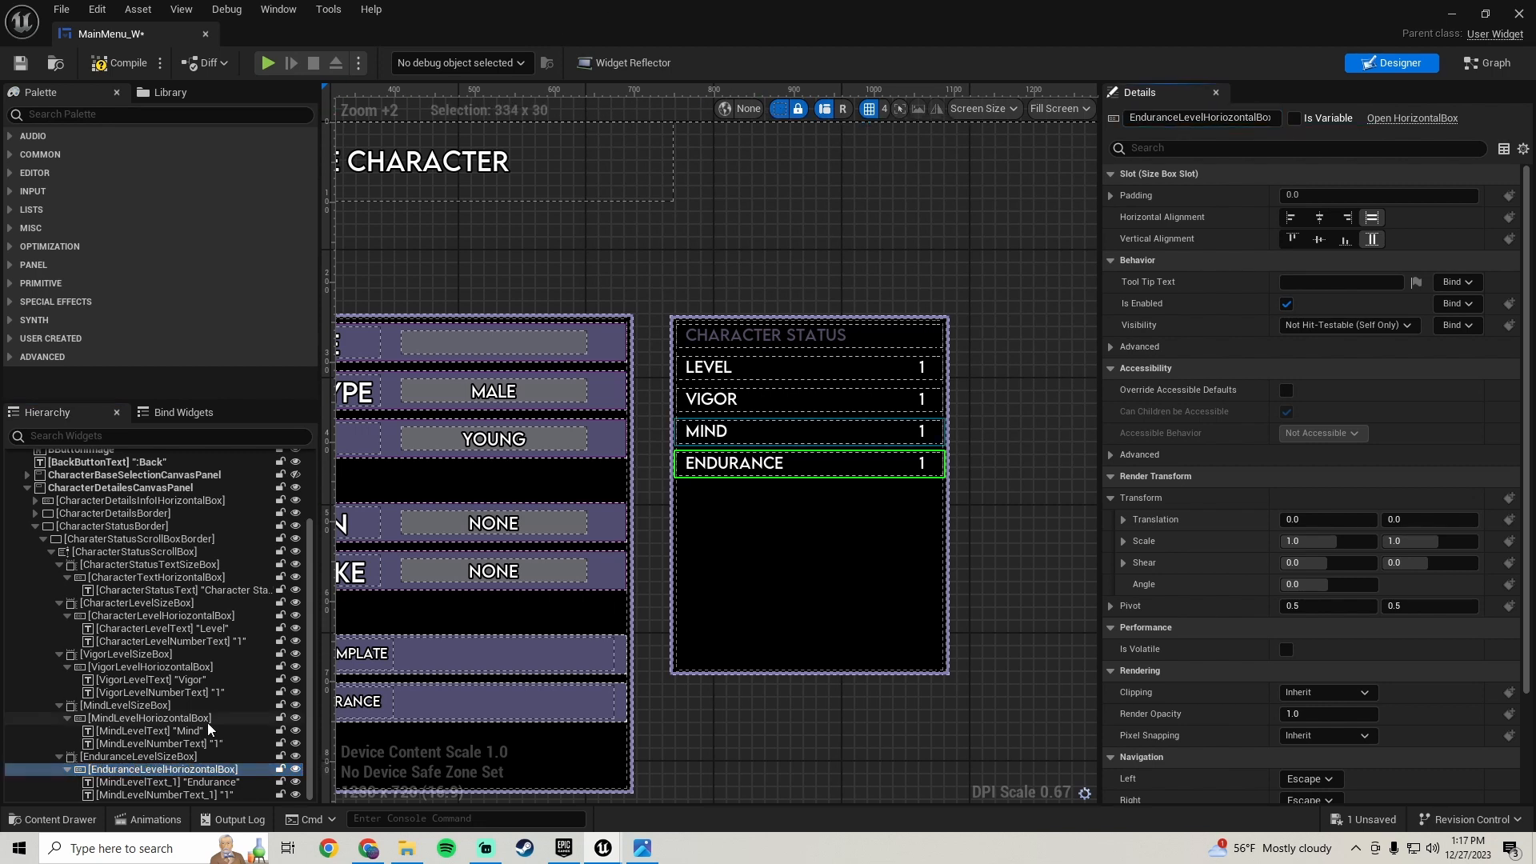
- Rename the fourth row's label text to EnduranceLevelText
{"action": "left_click", "coordinate": [146, 783]}
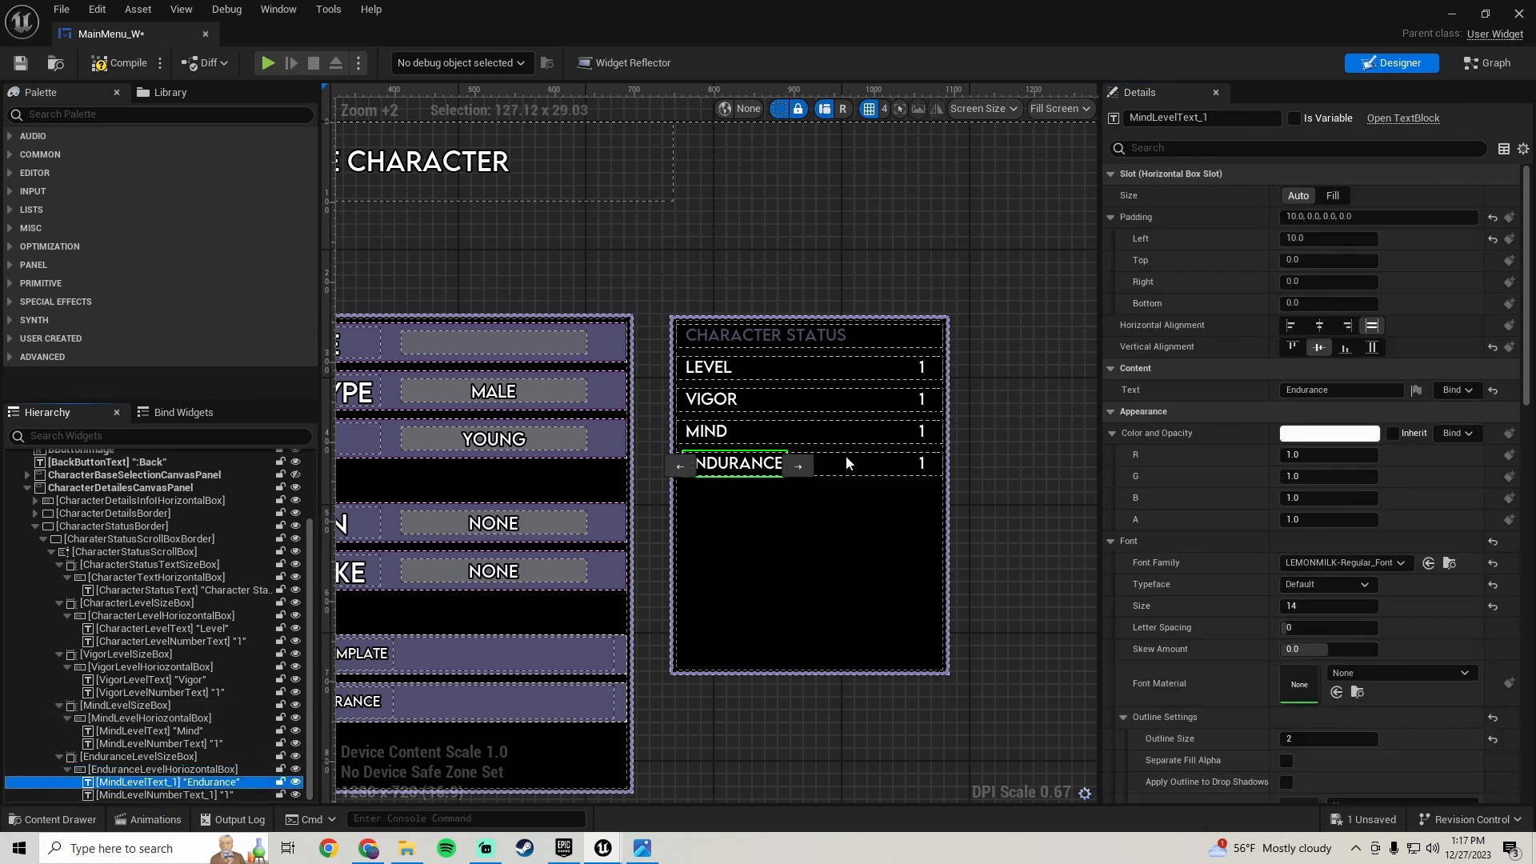
{"action": "left_click", "coordinate": [1245, 118]}
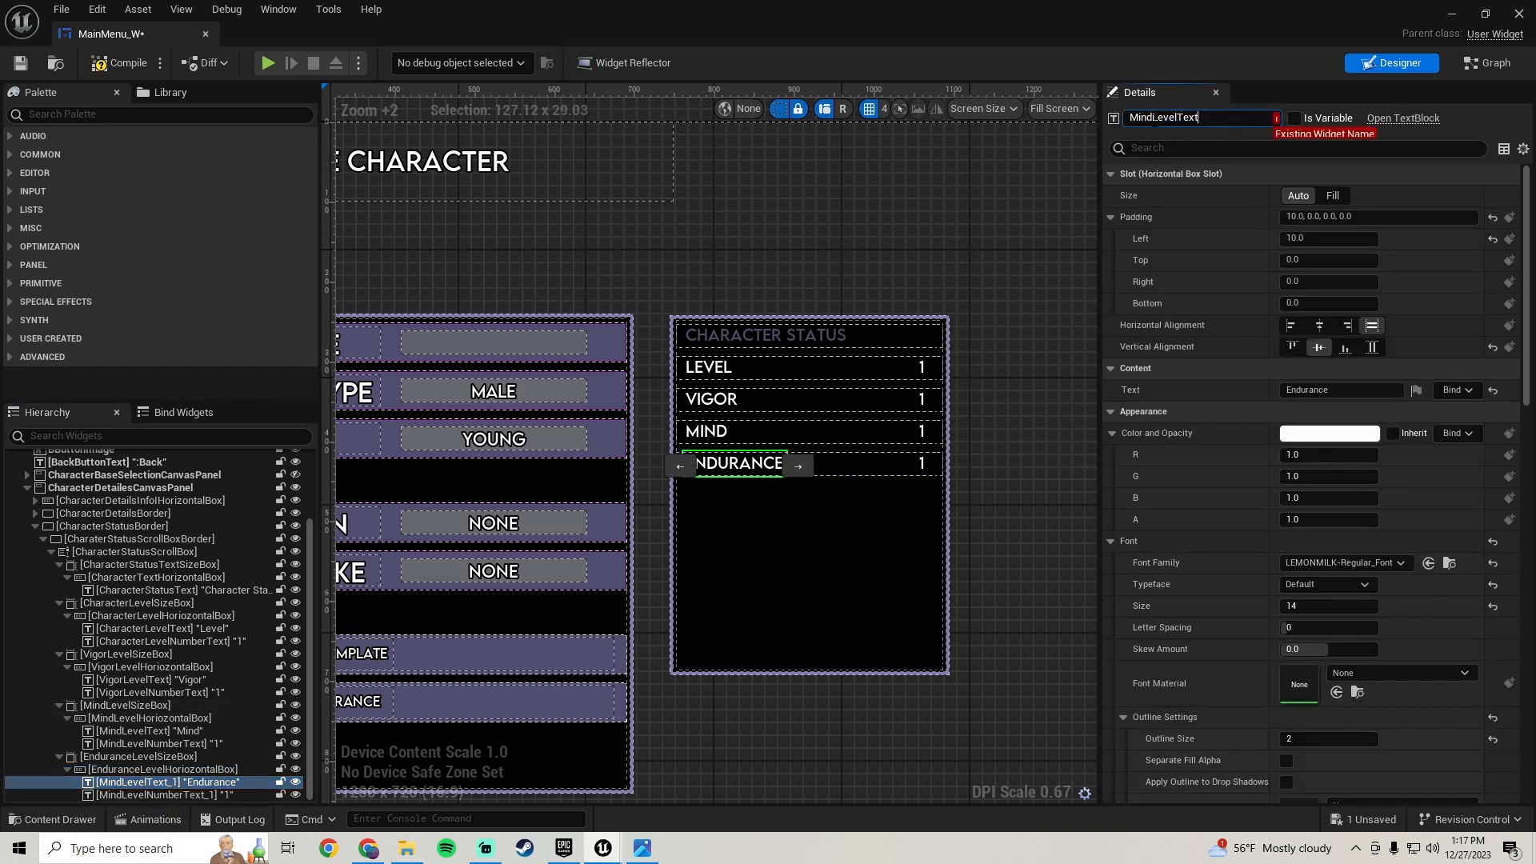
{"action": "left_click_drag", "start_coordinate": [1155, 118], "coordinate": [742, 135]}
{"action": "key", "text": "ctrl+v"}
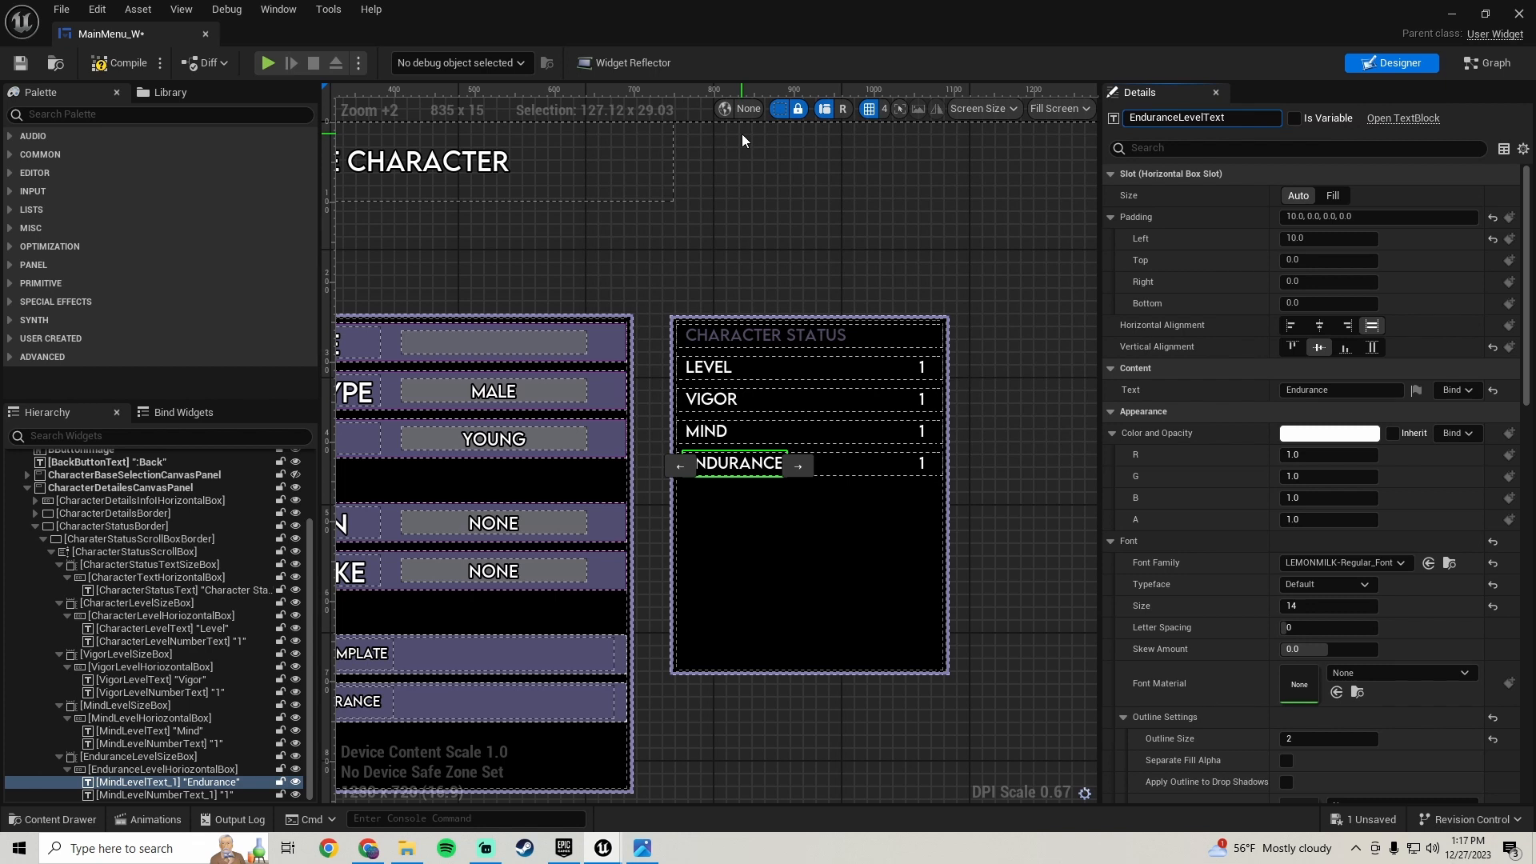
{"action": "key", "text": "Return"}
- Rename the fourth row's value text to EnduranceLevelNumberText
{"action": "left_click", "coordinate": [155, 792]}
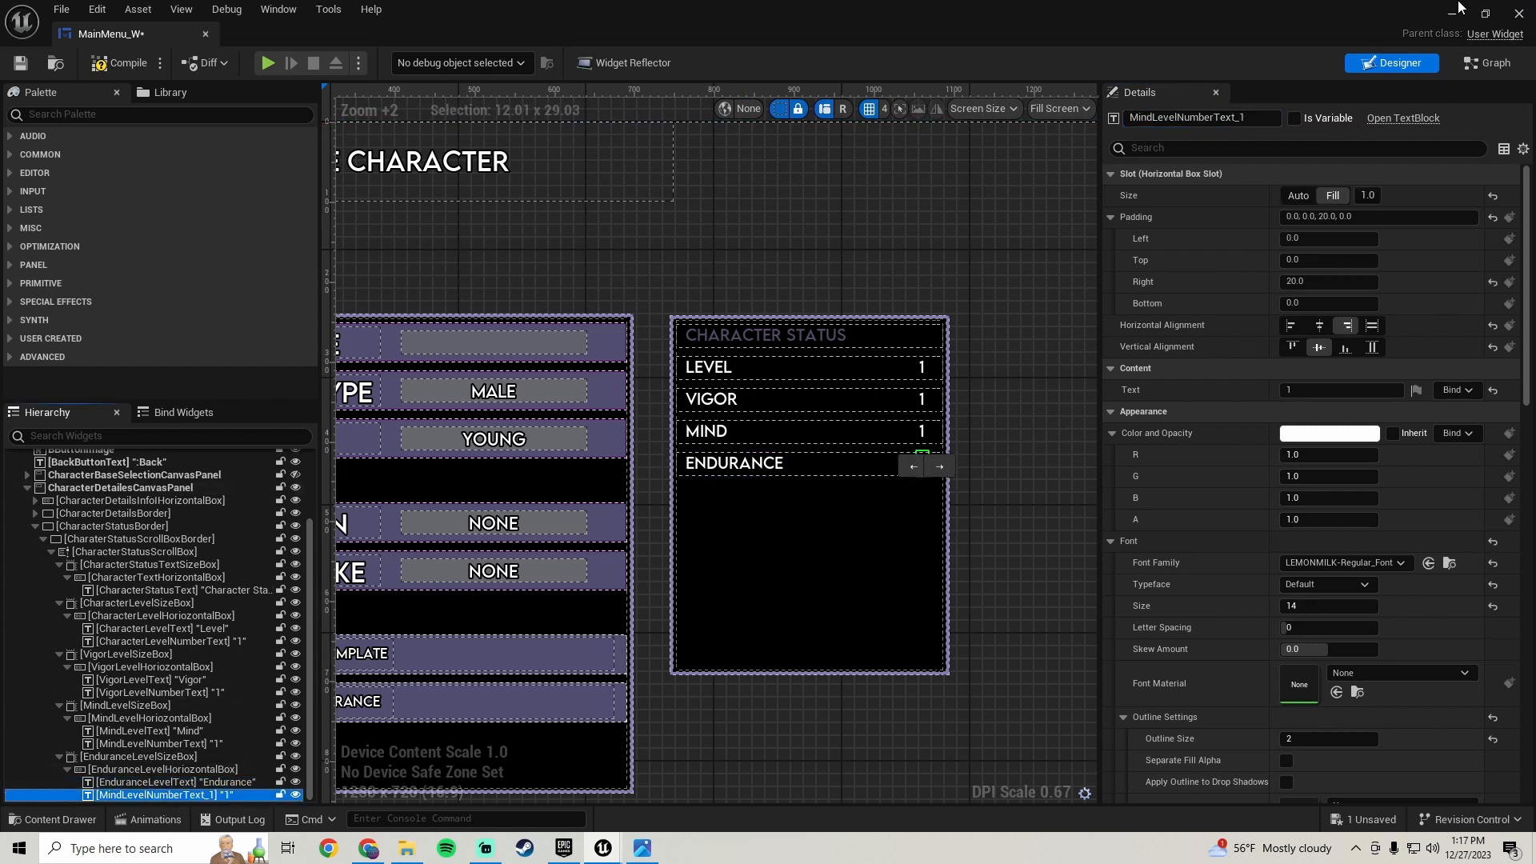
{"action": "left_click", "coordinate": [1263, 118]}
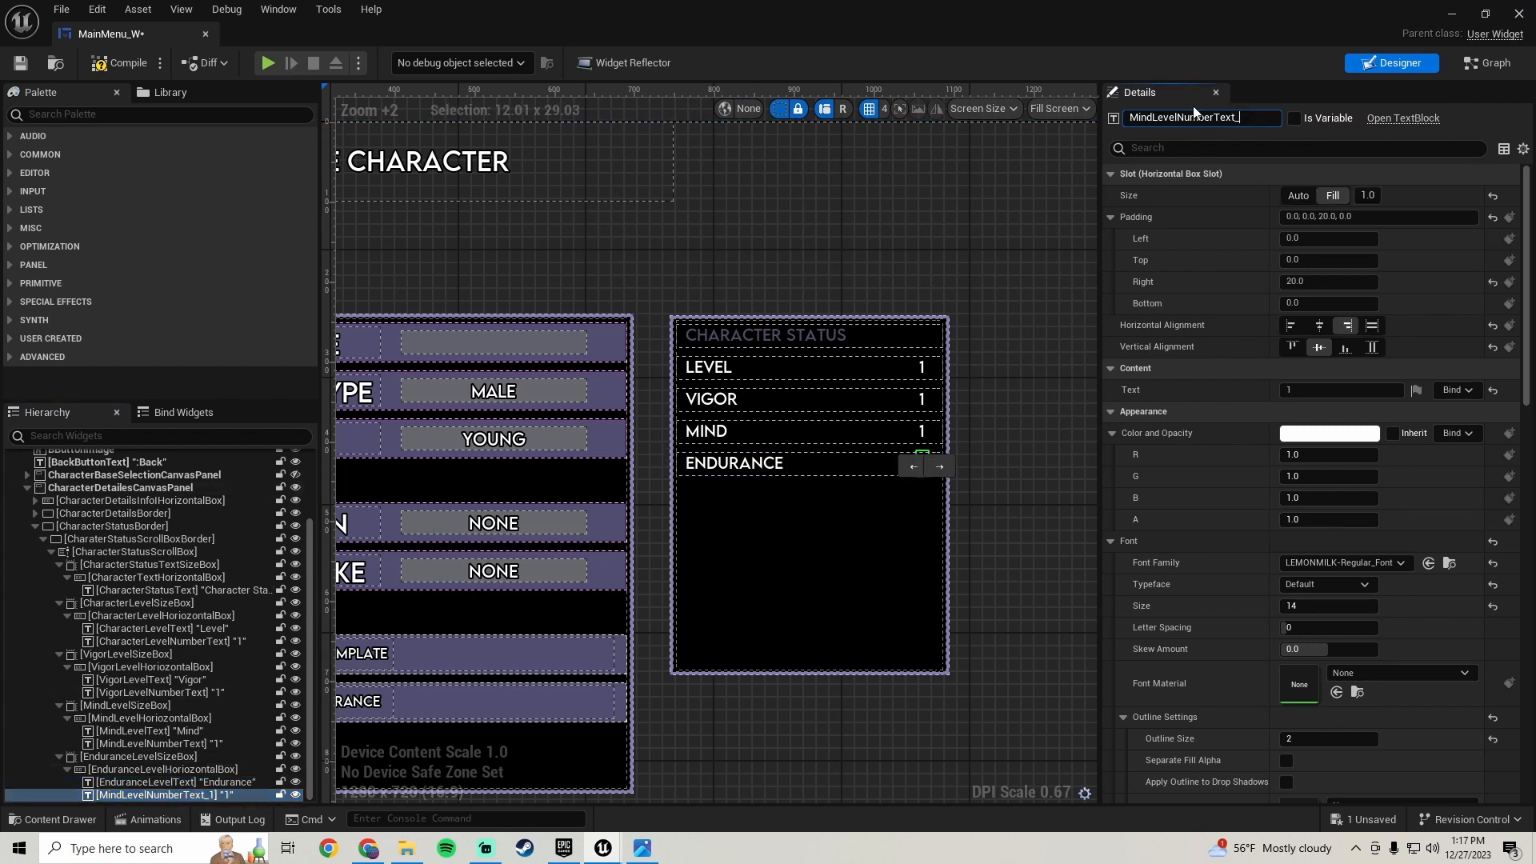
{"action": "key", "text": "BackSpace"}
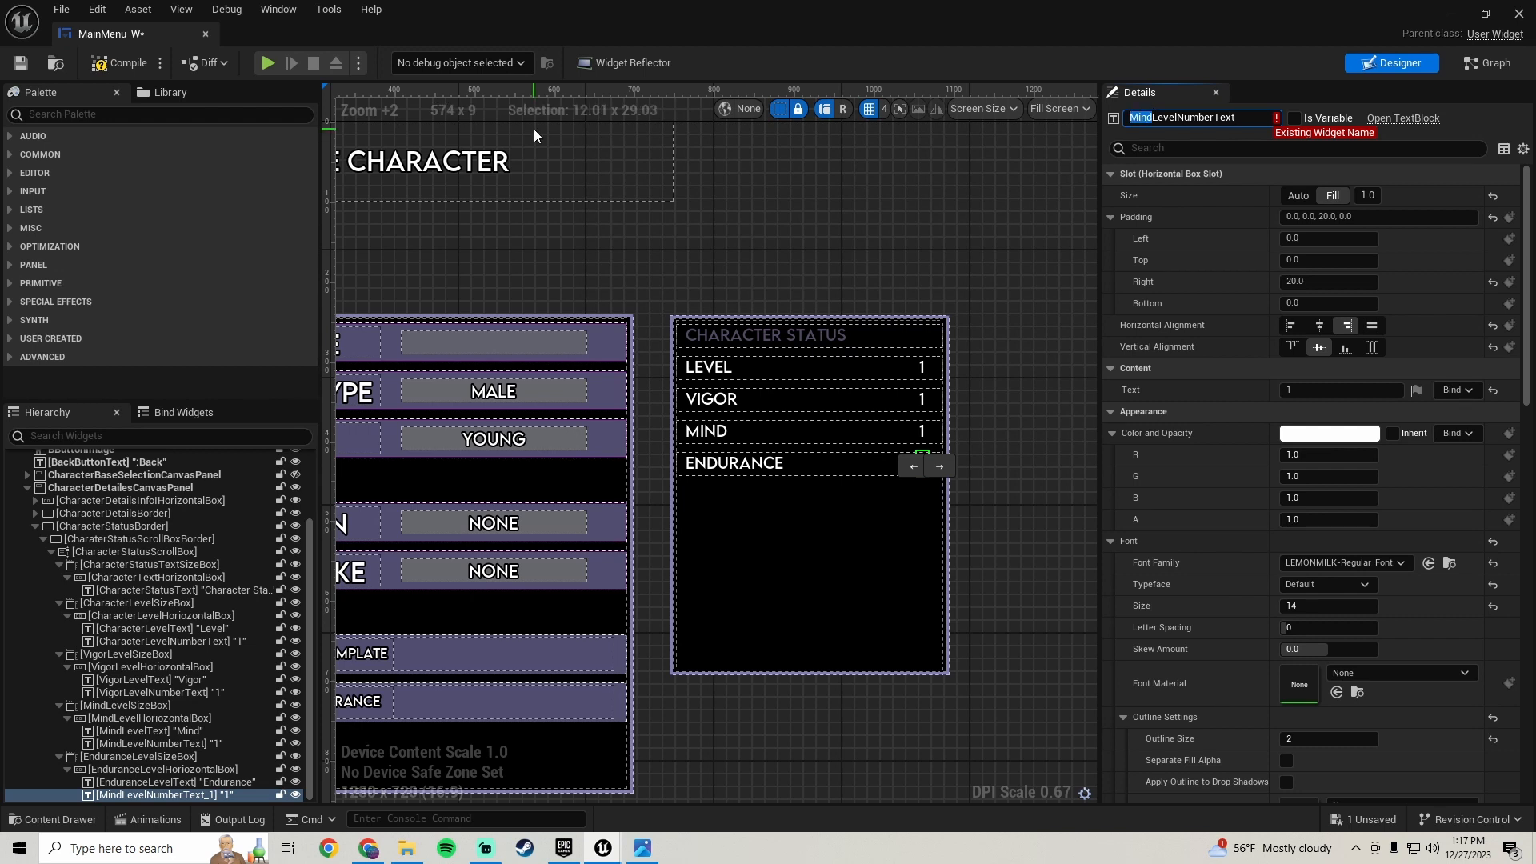
{"action": "type", "text": "Endurance"}
{"action": "key", "text": "Return"}
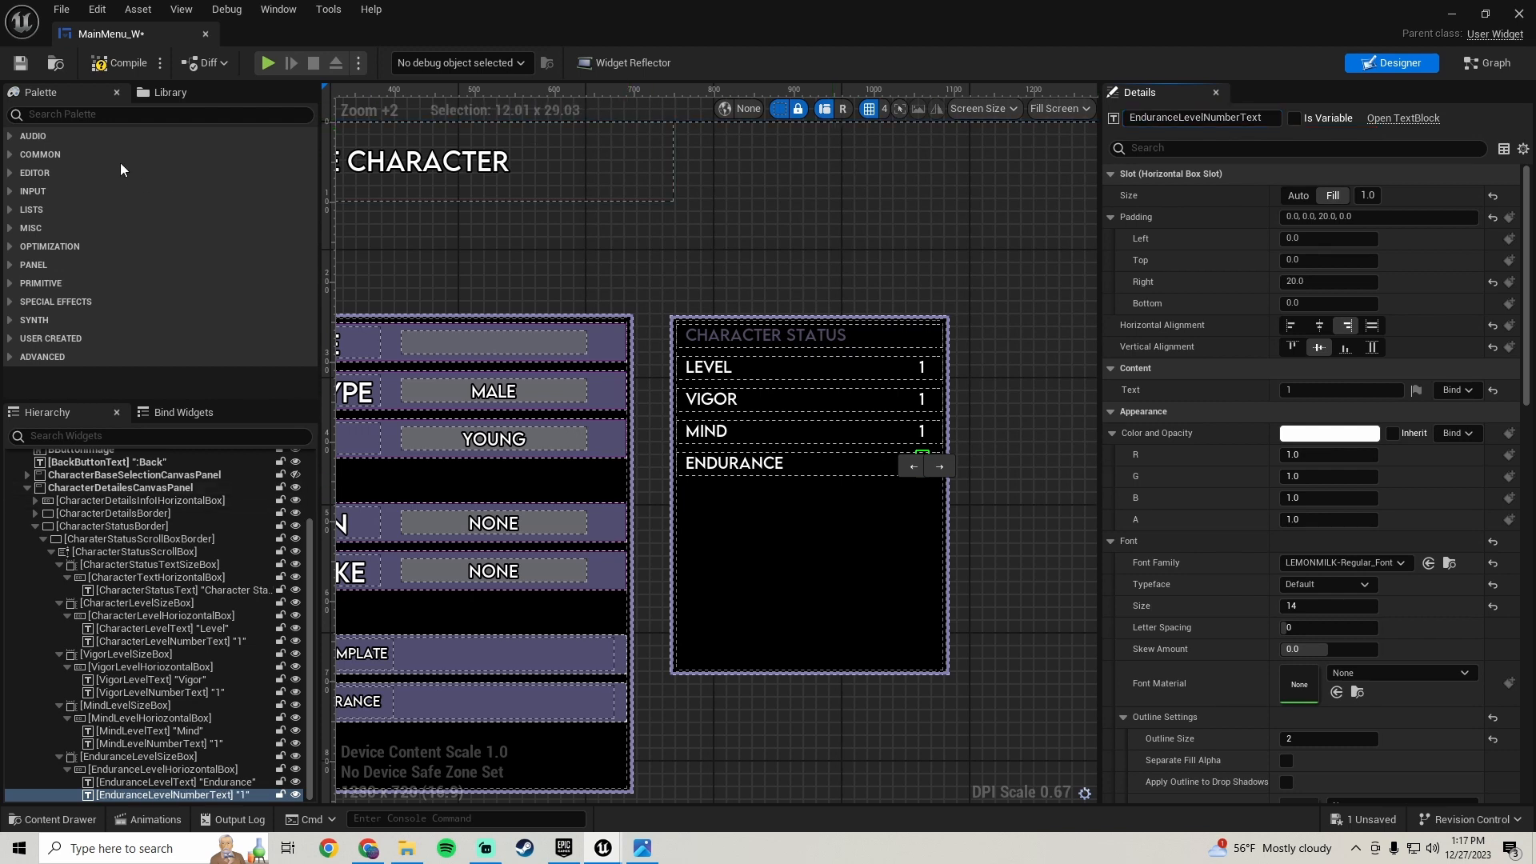
- Save the widget blueprint and duplicate the Endurance row's size box to create a new status row
{"action": "left_click", "coordinate": [21, 62]}
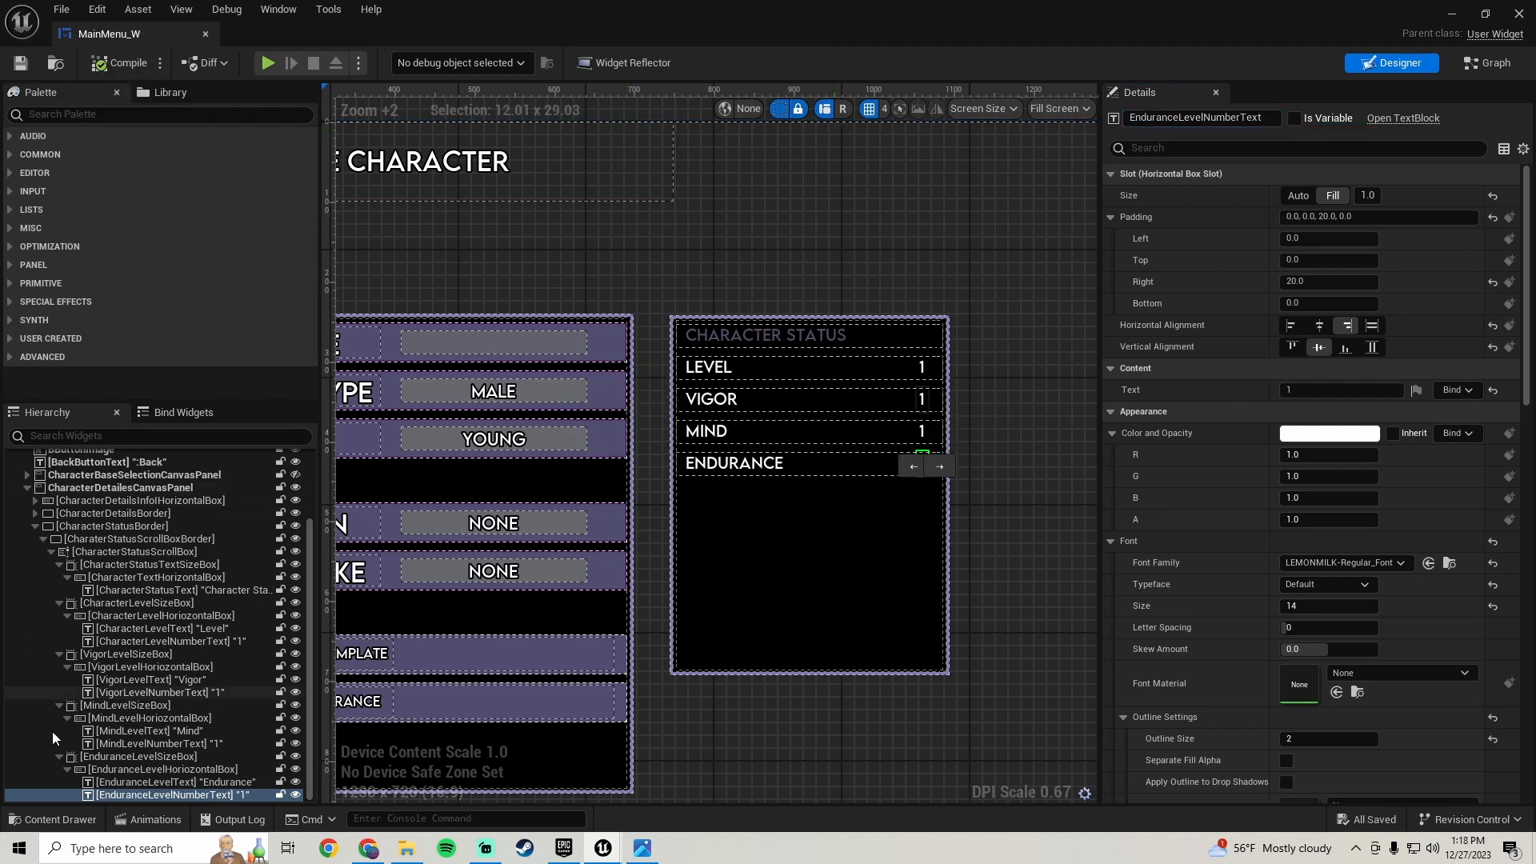
{"action": "left_click", "coordinate": [160, 756]}
{"action": "right_click", "coordinate": [166, 756]}
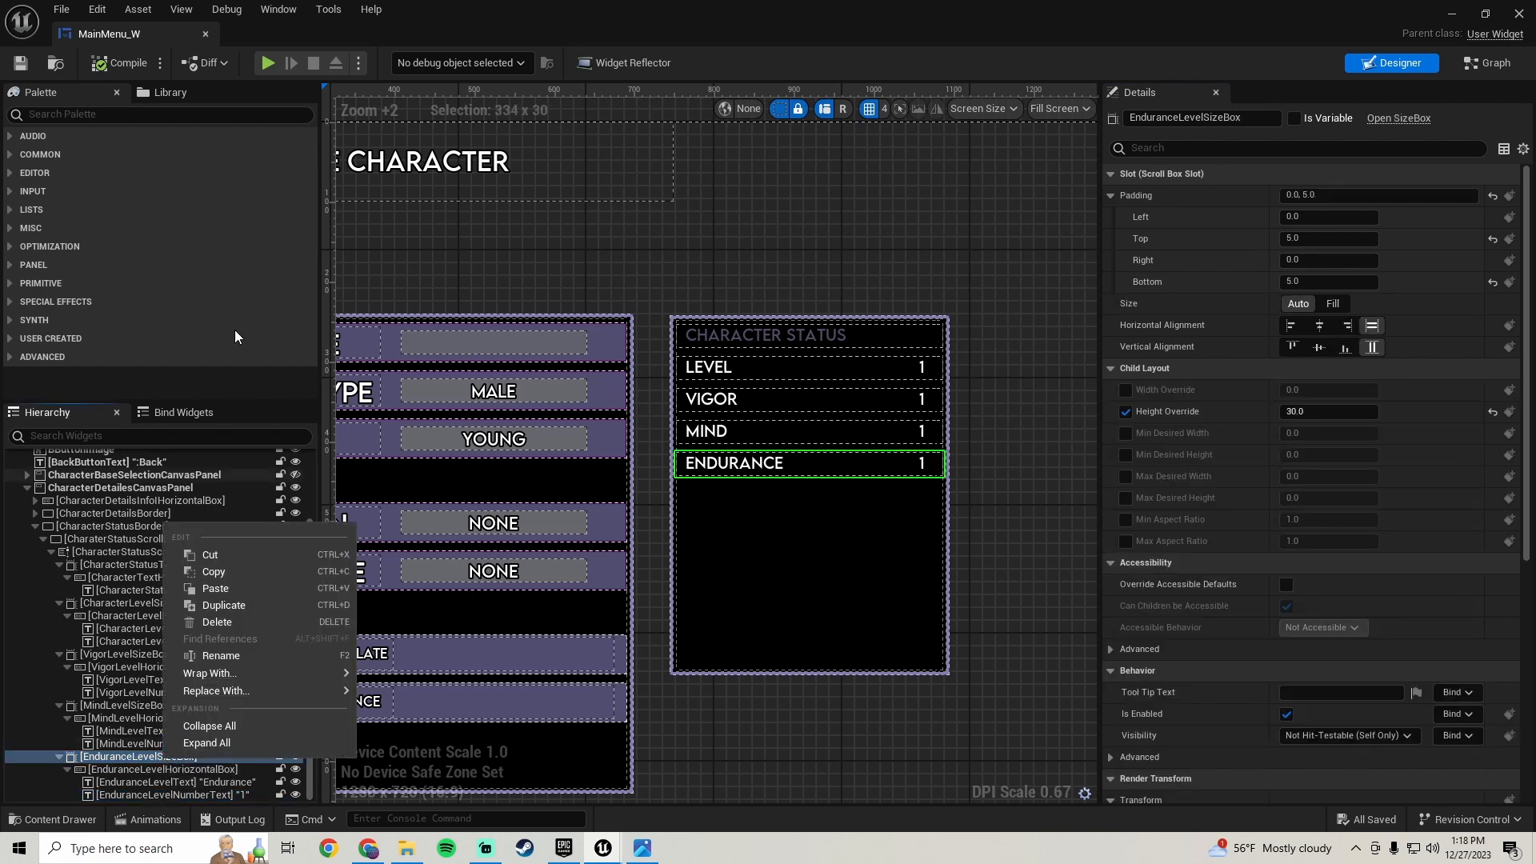
{"action": "left_click", "coordinate": [224, 606]}
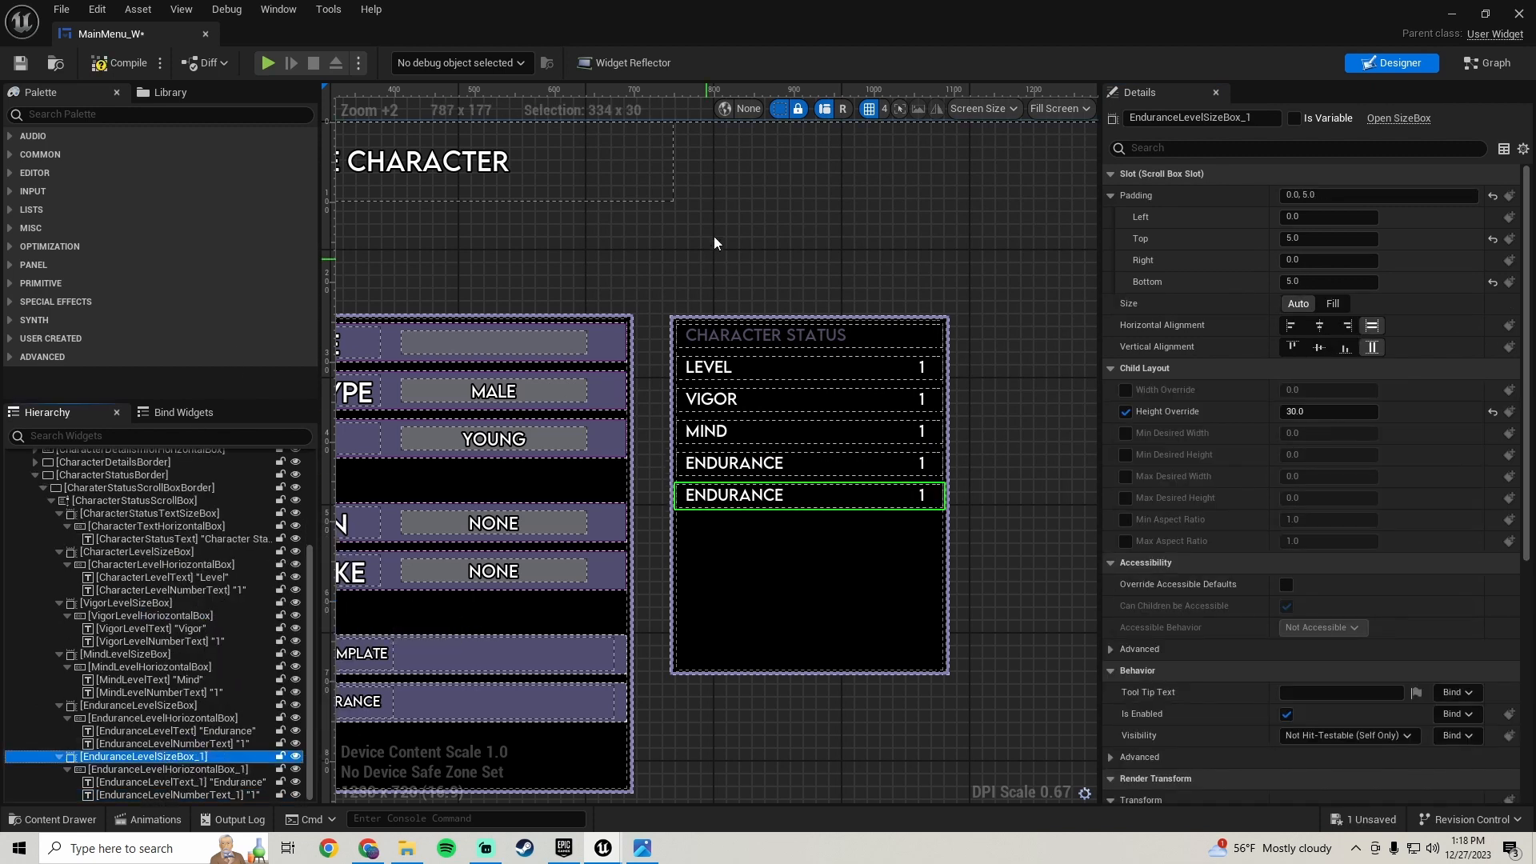
- Check the reference screenshot and set the new row's label text to Strength
{"action": "left_click", "coordinate": [642, 849]}
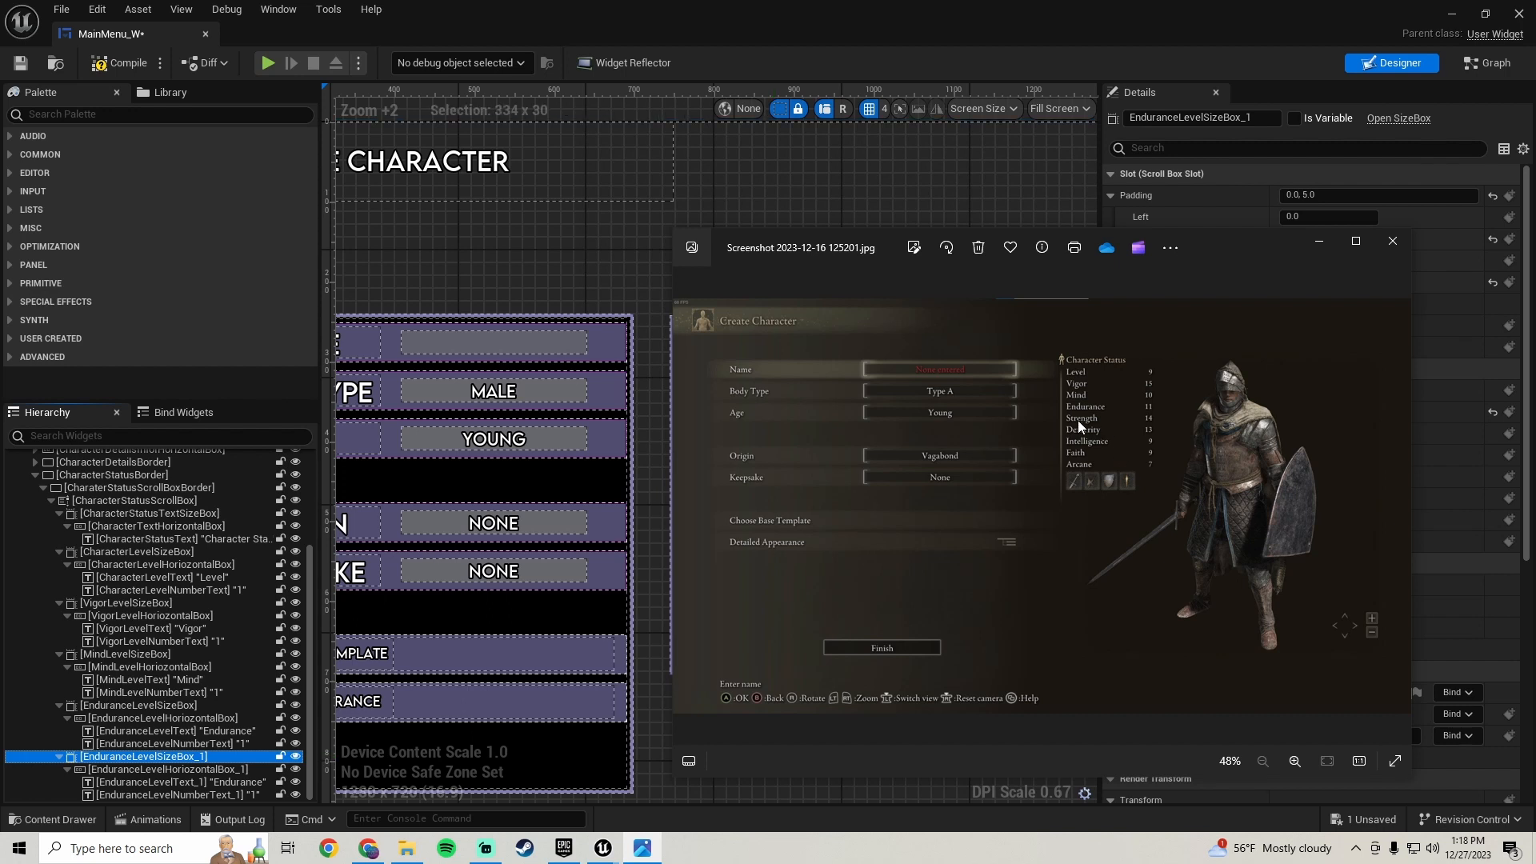
{"action": "left_click", "coordinate": [1016, 155]}
{"action": "left_click", "coordinate": [740, 496]}
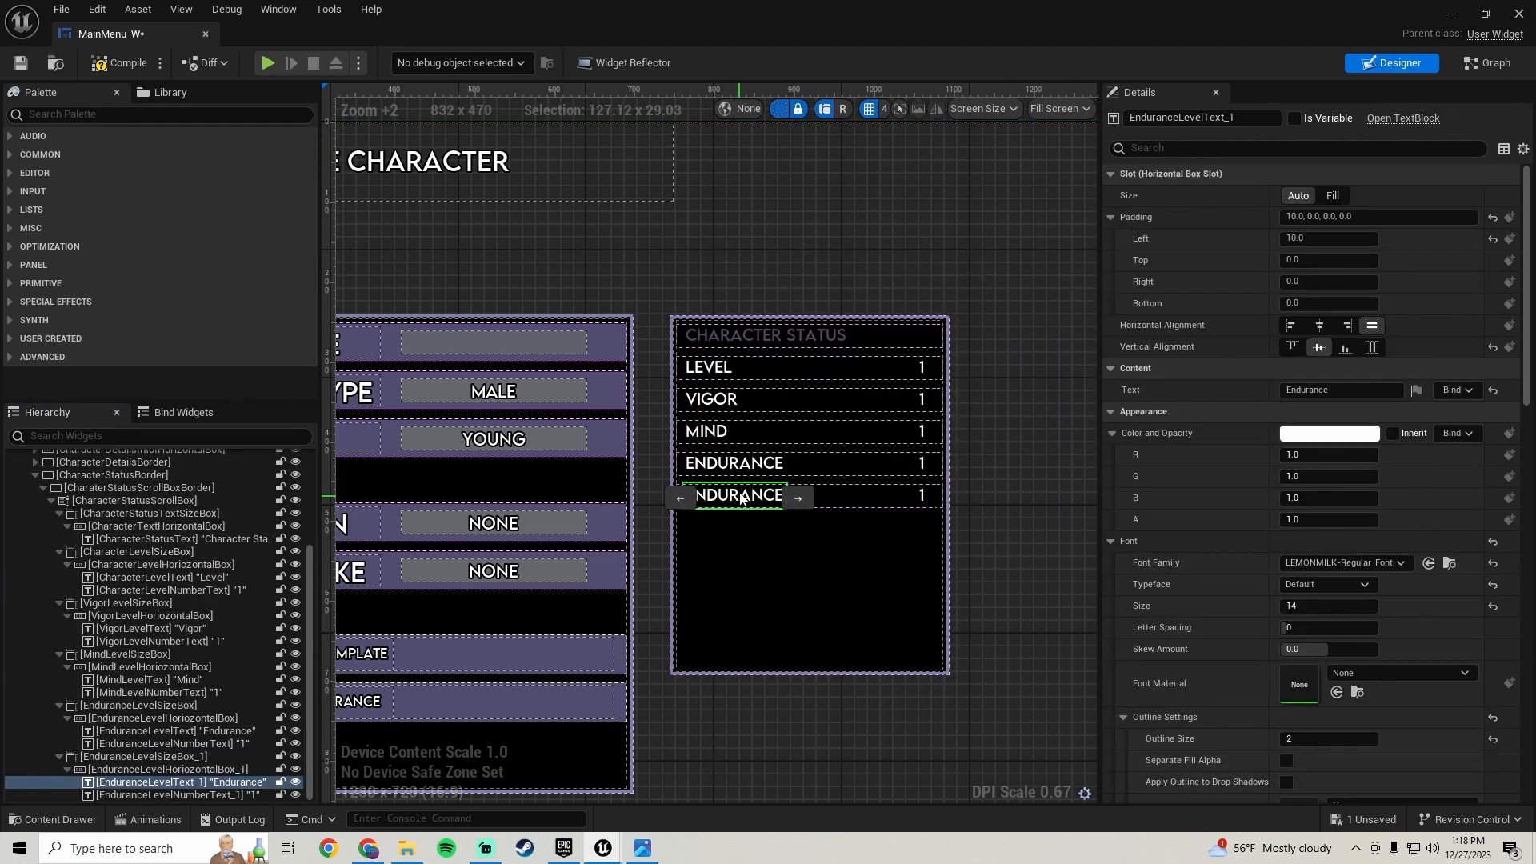
{"action": "left_click", "coordinate": [1321, 389]}
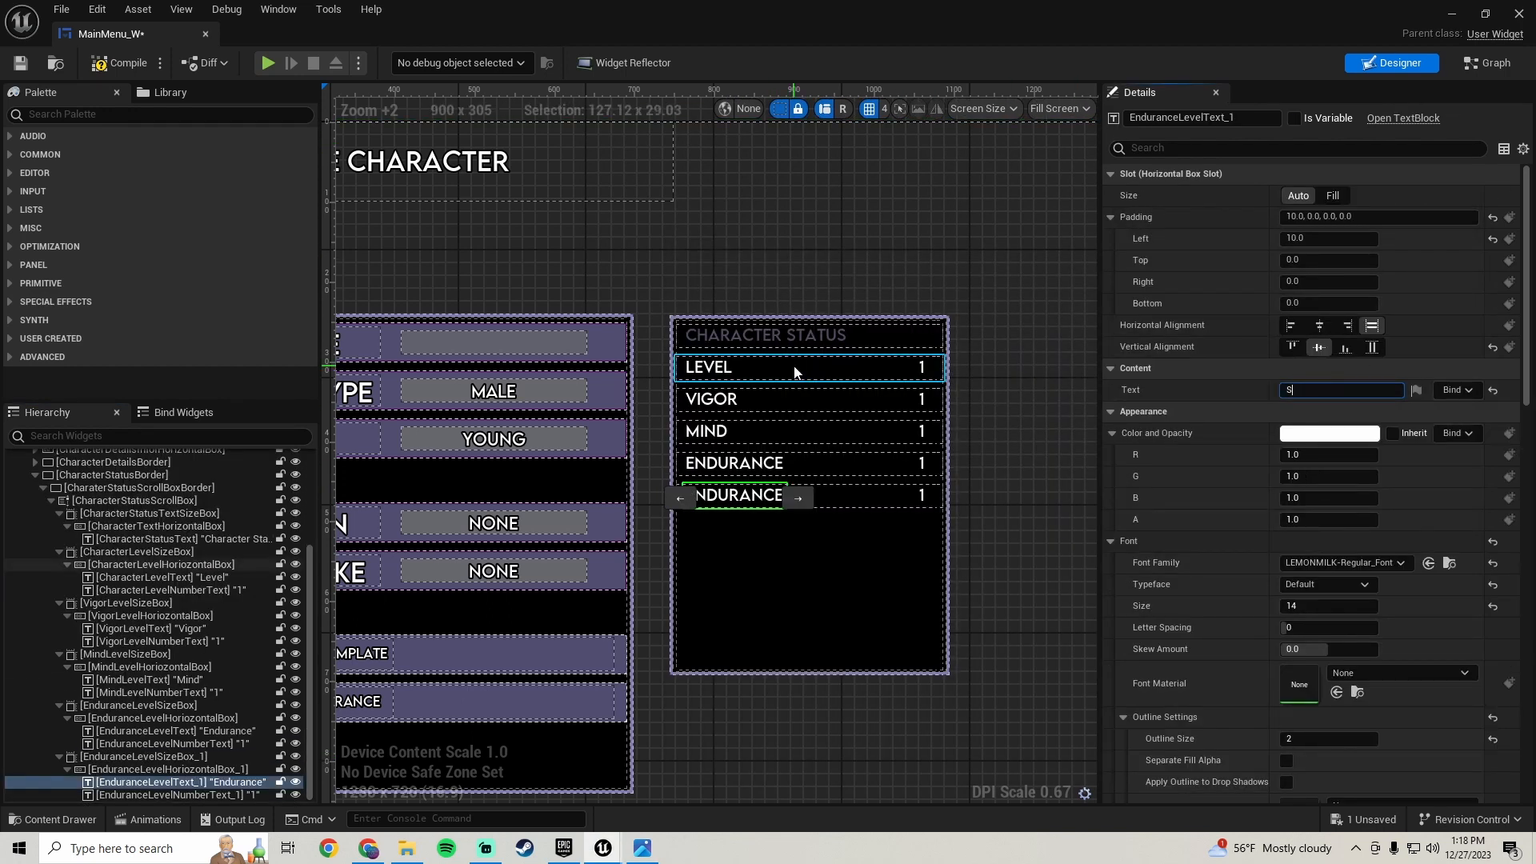
{"action": "type", "text": "Strength"}
{"action": "key", "text": "Return"}
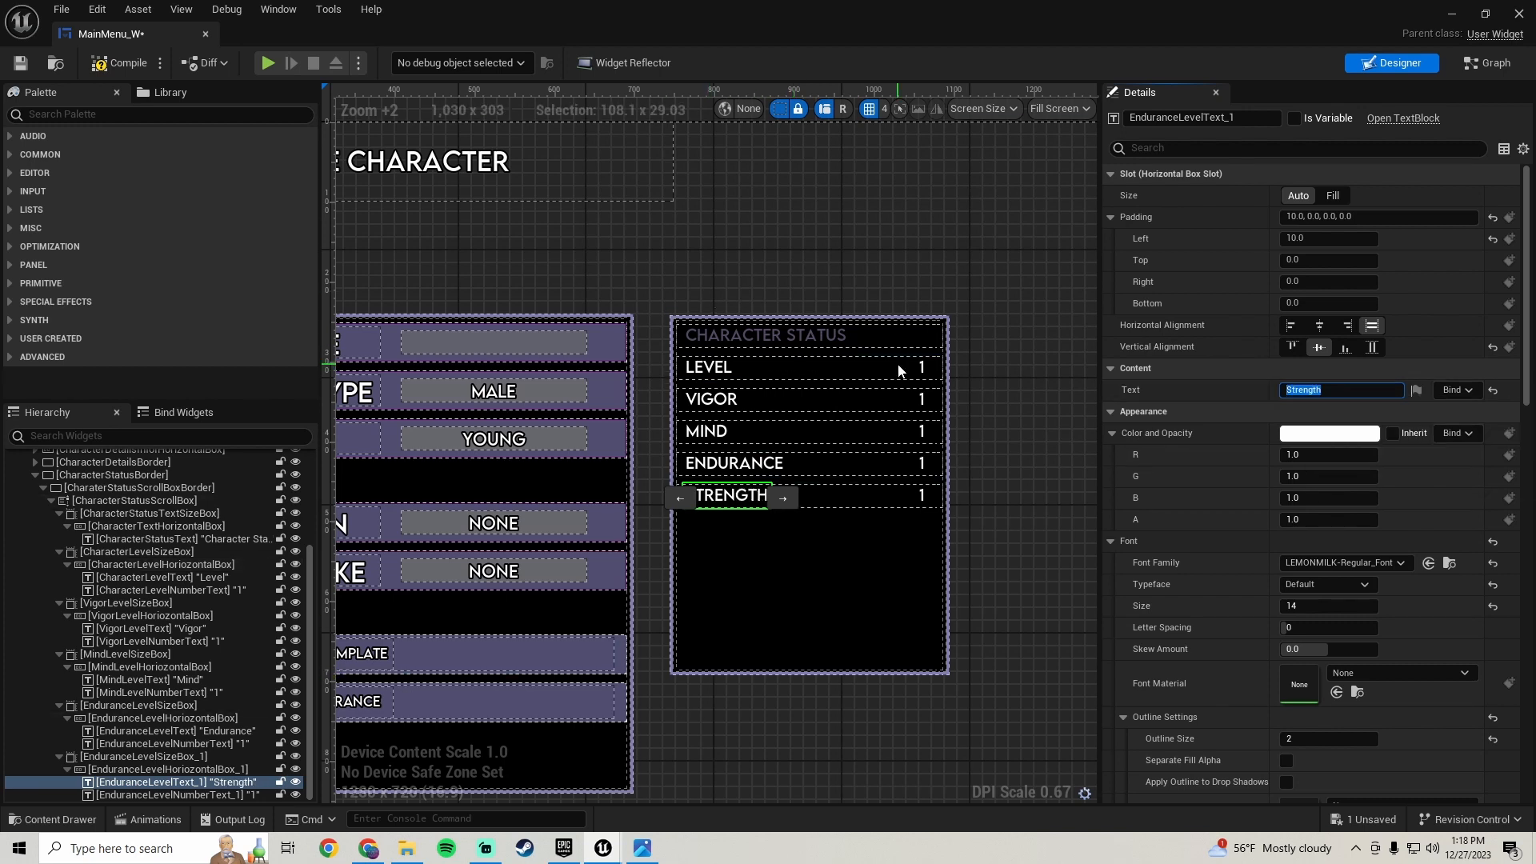
- Rename the new row's size box to StrengthLevelSizeBox
{"action": "left_click", "coordinate": [177, 758]}
{"action": "left_click", "coordinate": [1269, 121]}
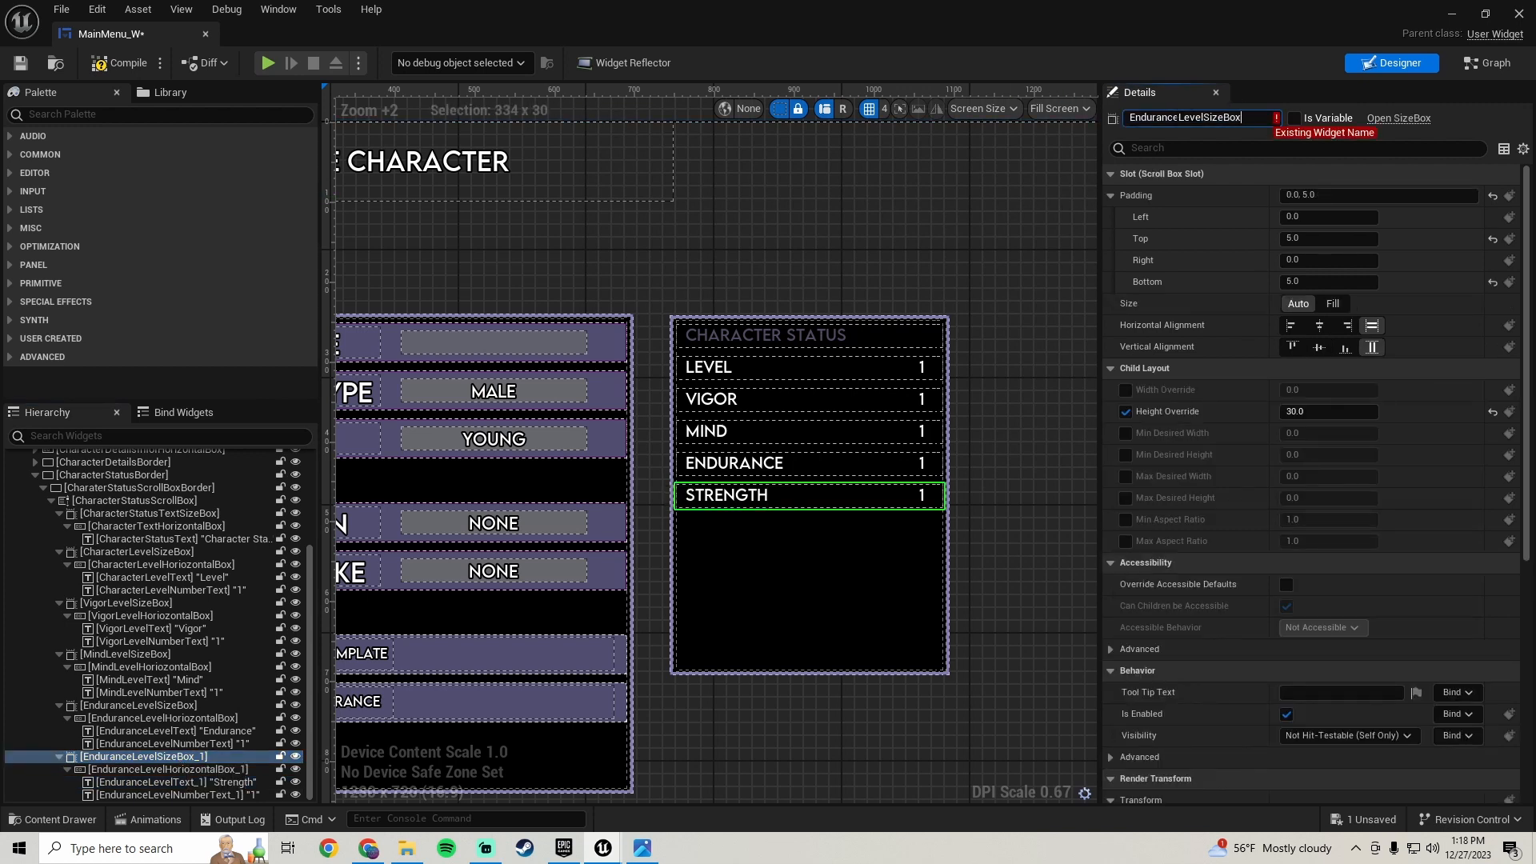
{"action": "key", "text": "shift+Left"}
{"action": "key", "text": "shift+Left"}
{"action": "key", "text": "shift+Left"}
{"action": "key", "text": "shift+Left"}
{"action": "key", "text": "shift+Left"}
{"action": "key", "text": "shift+Left"}
{"action": "key", "text": "shift+Left"}
{"action": "key", "text": "shift+Left"}
{"action": "type", "text": "S"}
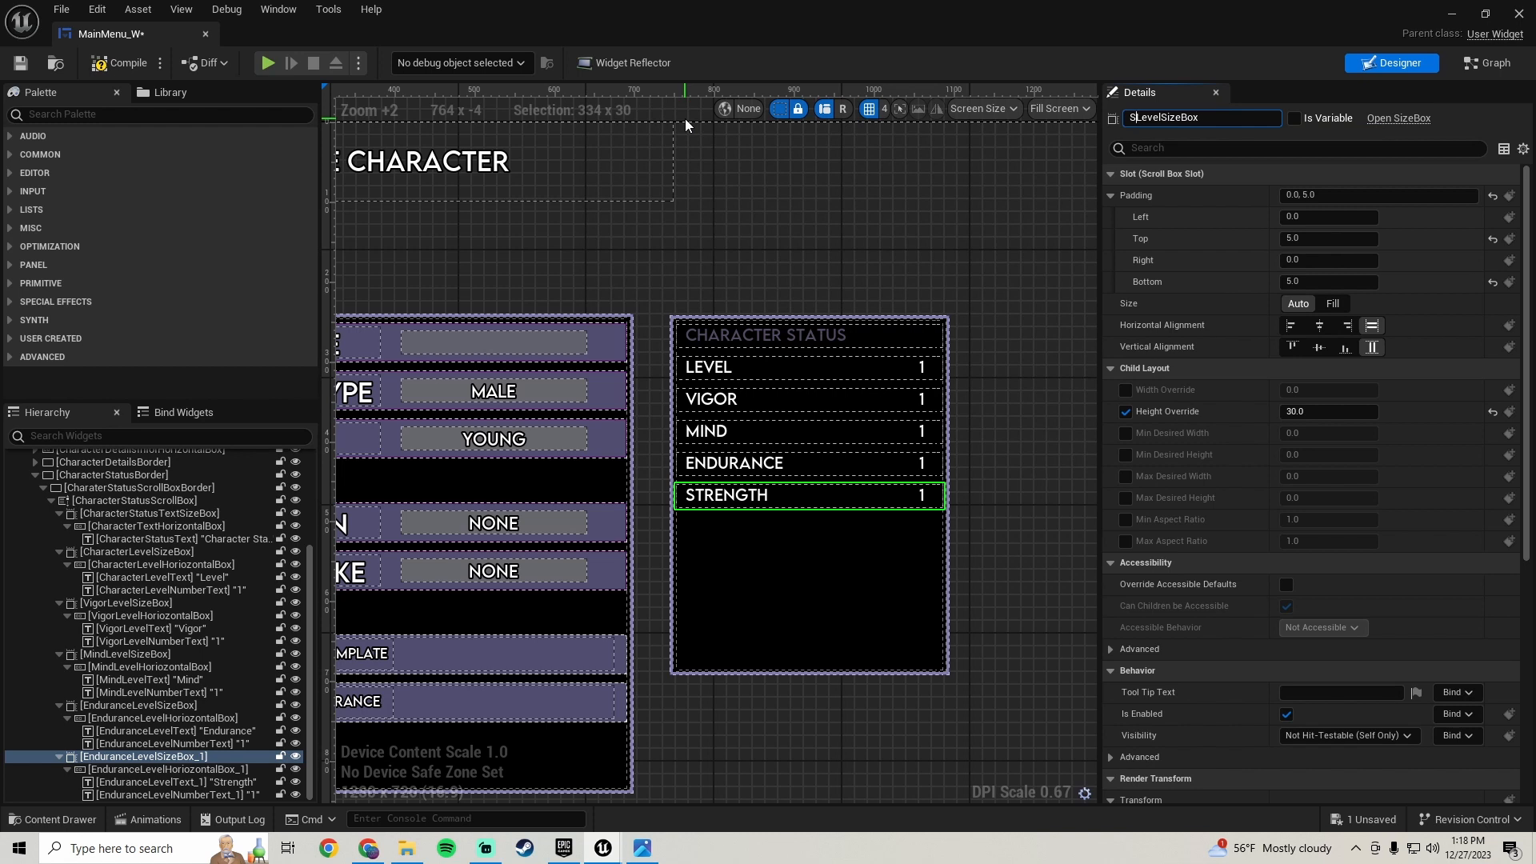
{"action": "key", "text": "Return"}
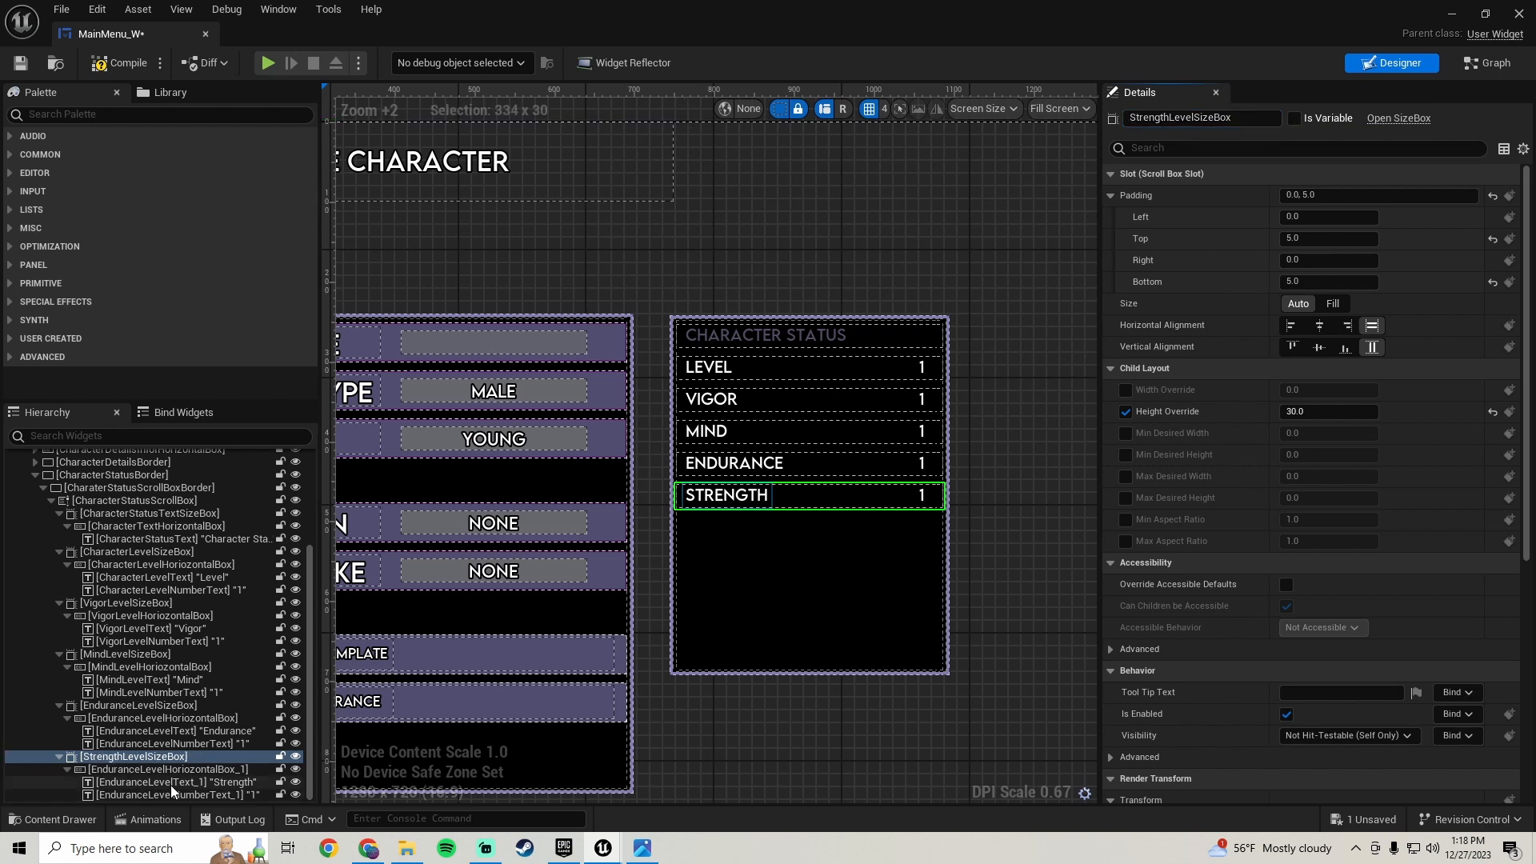
- Rename the new row's horizontal box to StrengthLevelHorizontalBox
{"action": "left_click", "coordinate": [173, 771]}
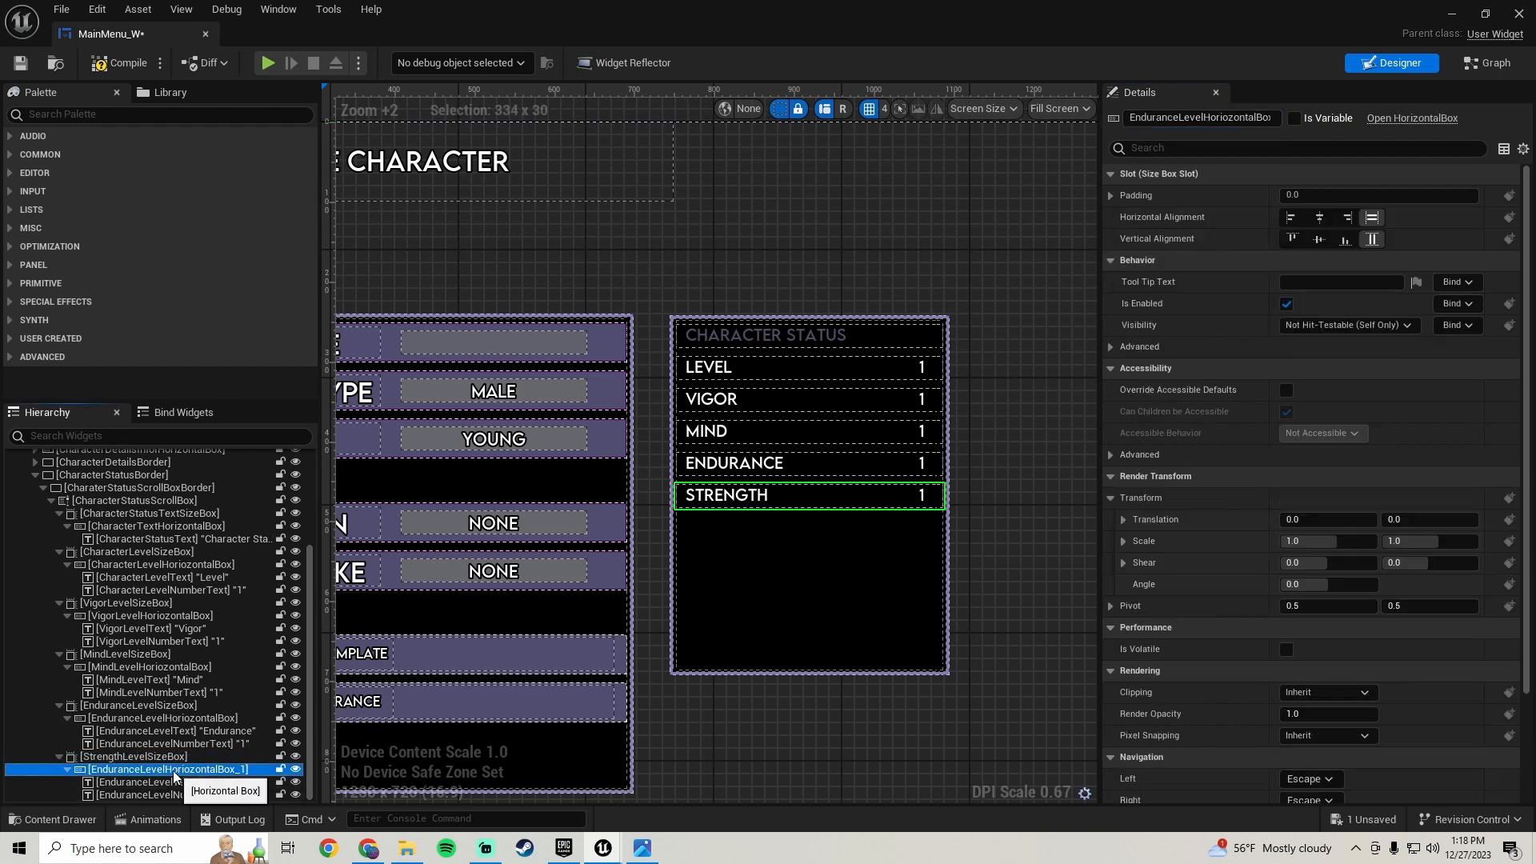
{"action": "left_click_drag", "start_coordinate": [1260, 119], "coordinate": [1322, 110]}
{"action": "left_click", "coordinate": [1269, 120]}
{"action": "key", "text": "BackSpace"}
{"action": "key", "text": "BackSpace"}
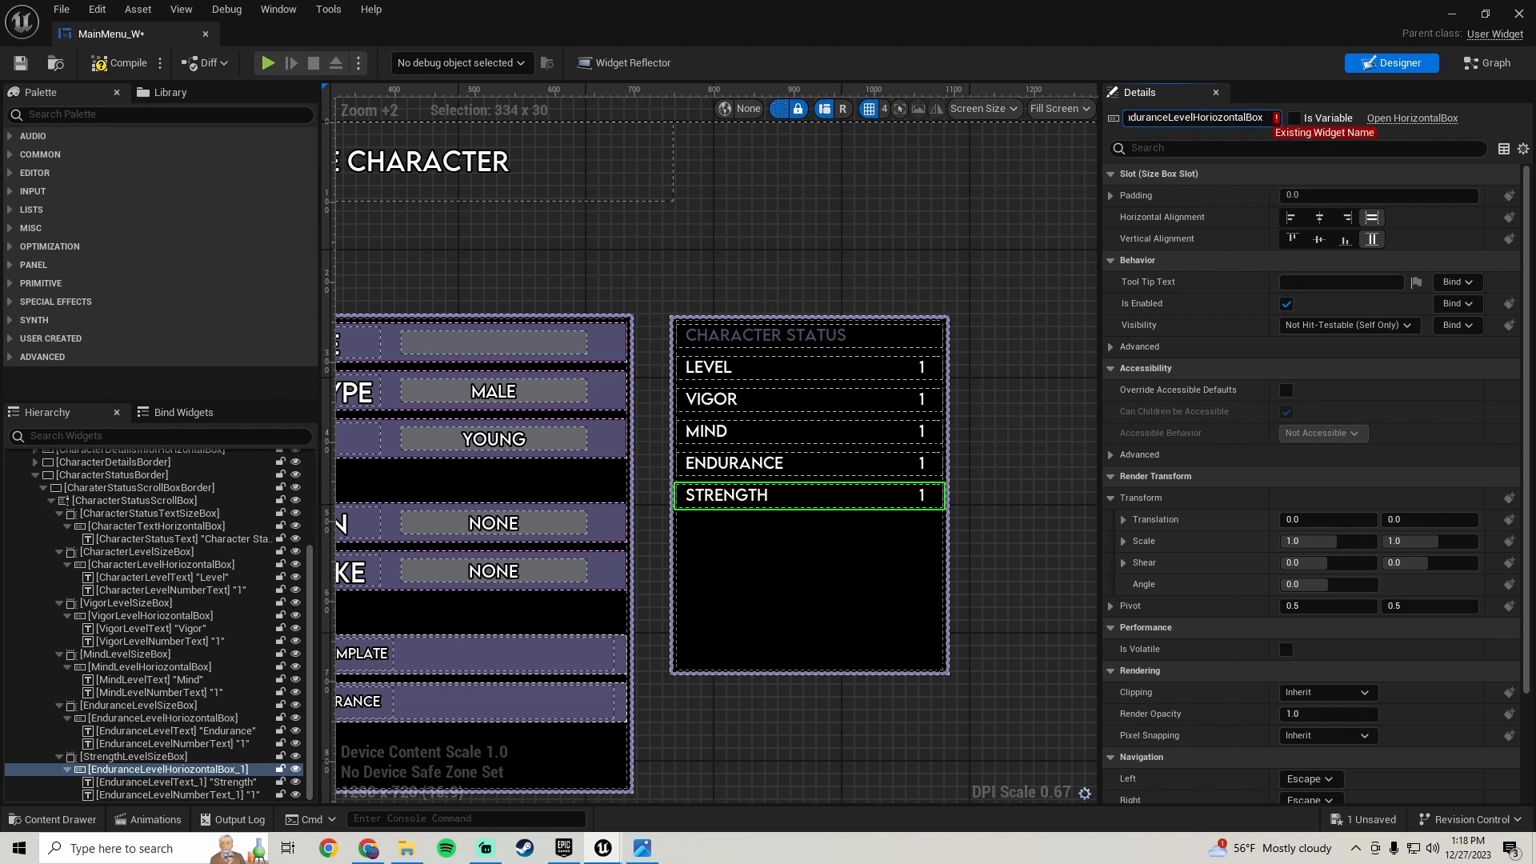
{"action": "key", "text": "ctrl+a"}
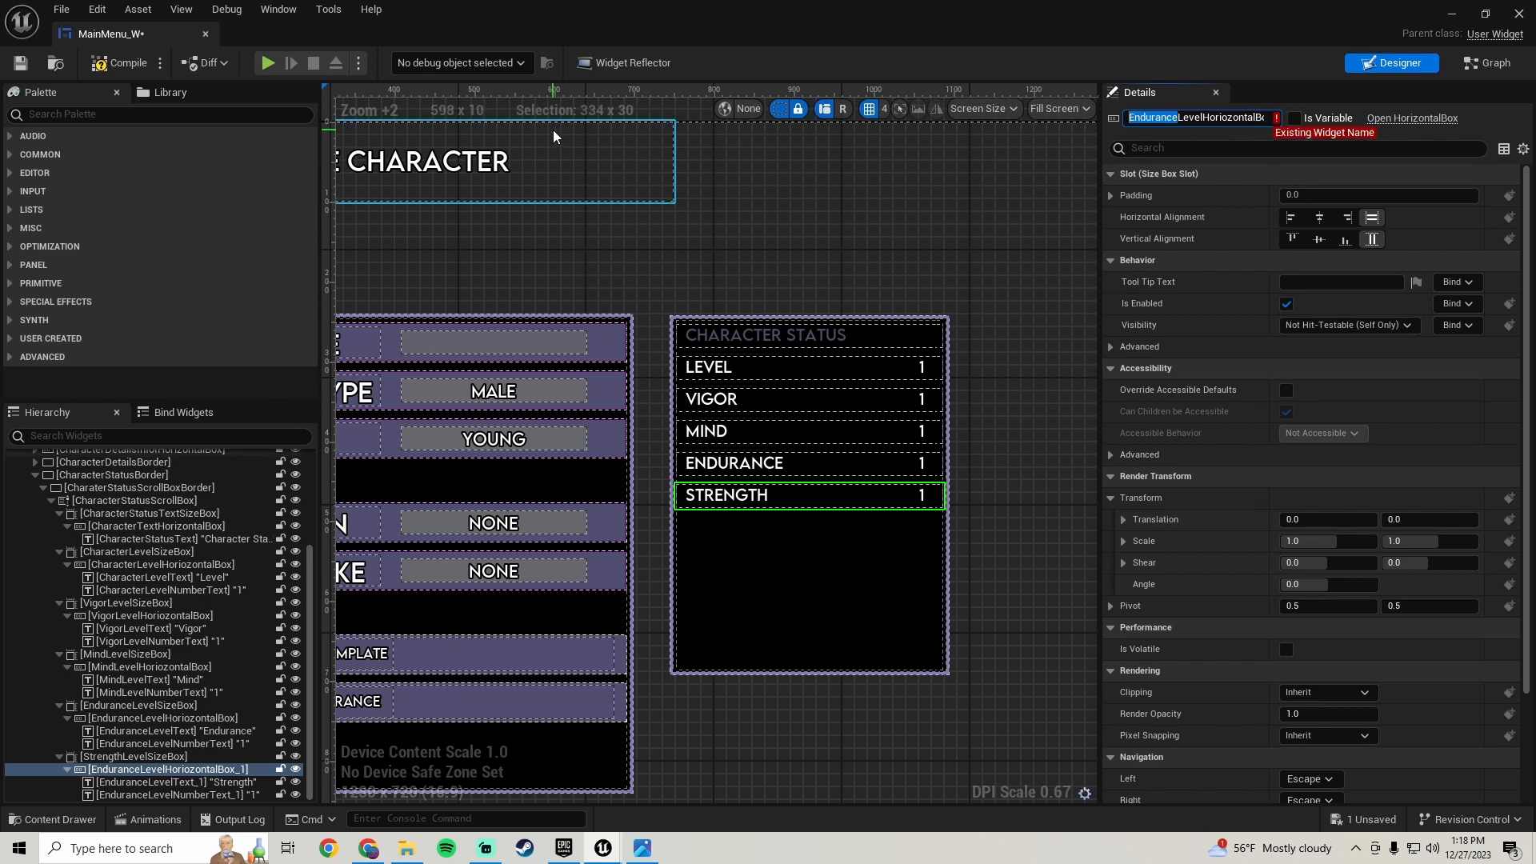
{"action": "type", "text": "StrengthLevelHorizontalBox"}
{"action": "key", "text": "Return"}
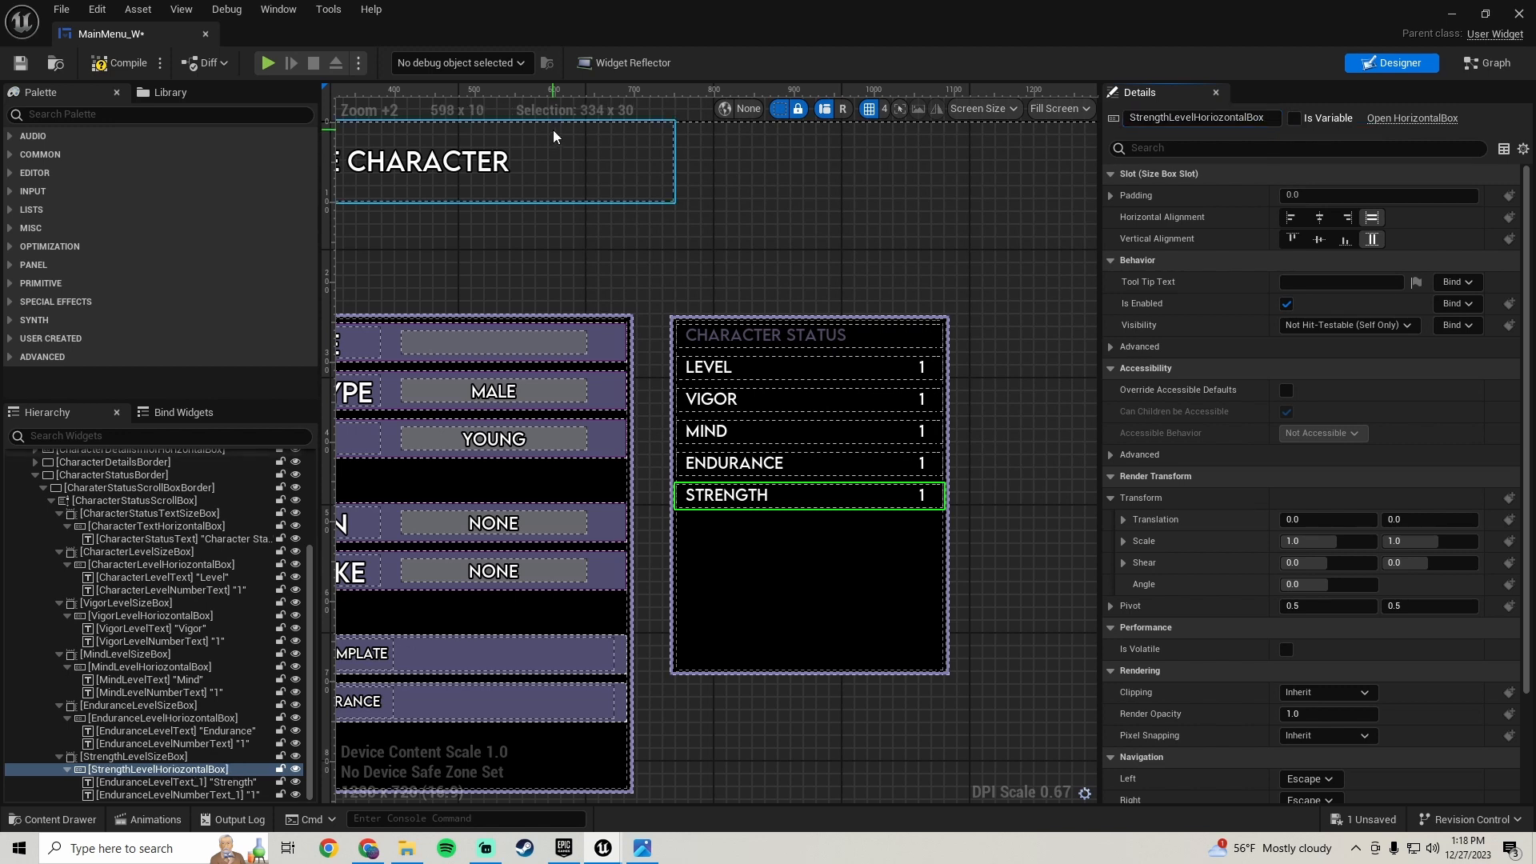
- Rename the new row's label text to StrengthLevelText
{"action": "left_click", "coordinate": [176, 782]}
{"action": "left_click", "coordinate": [1252, 117]}
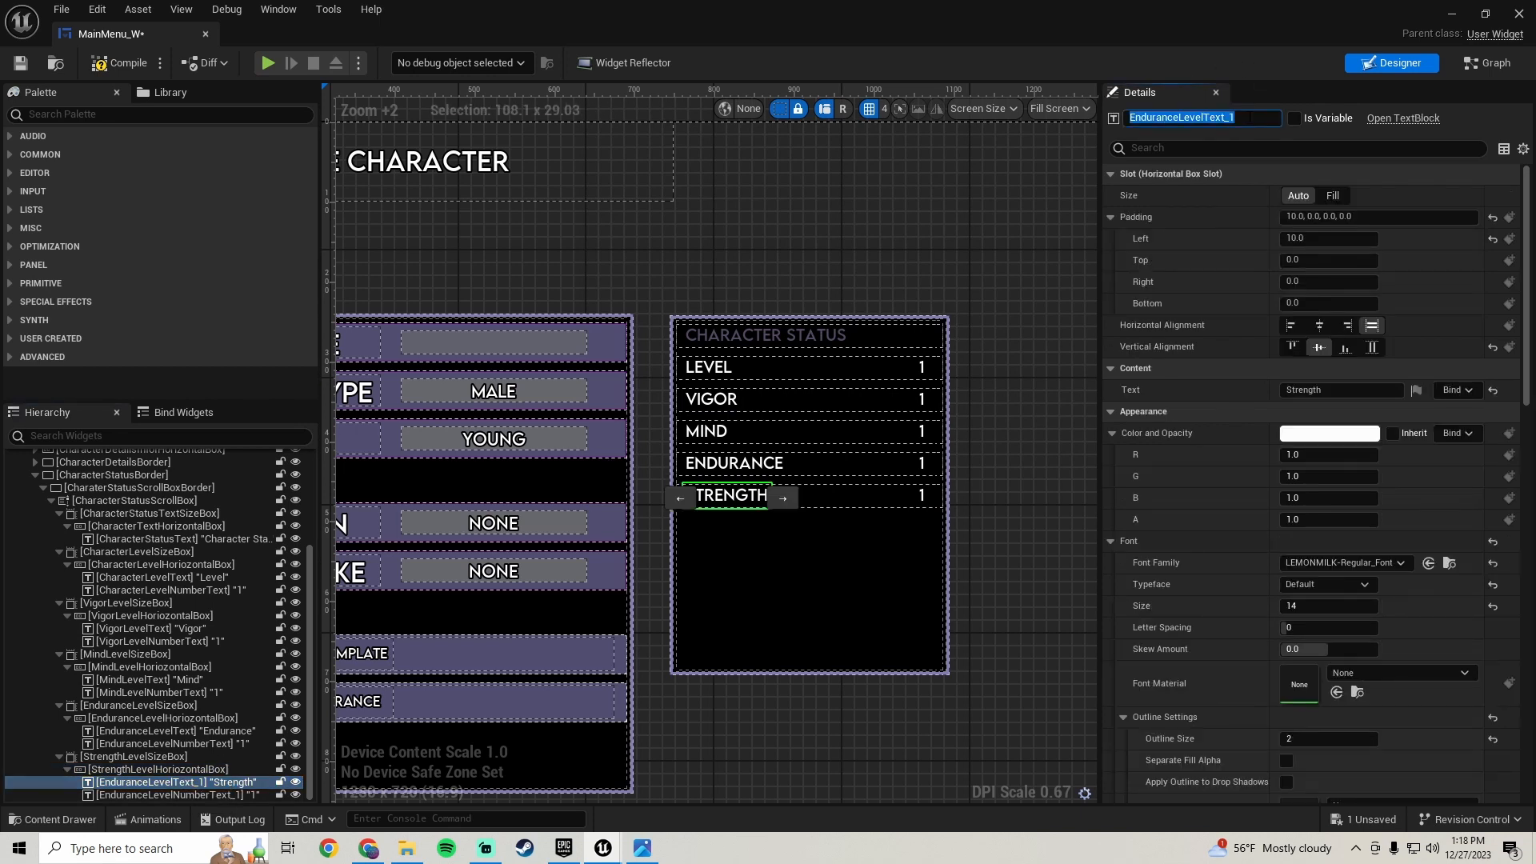
{"action": "left_click", "coordinate": [1250, 117]}
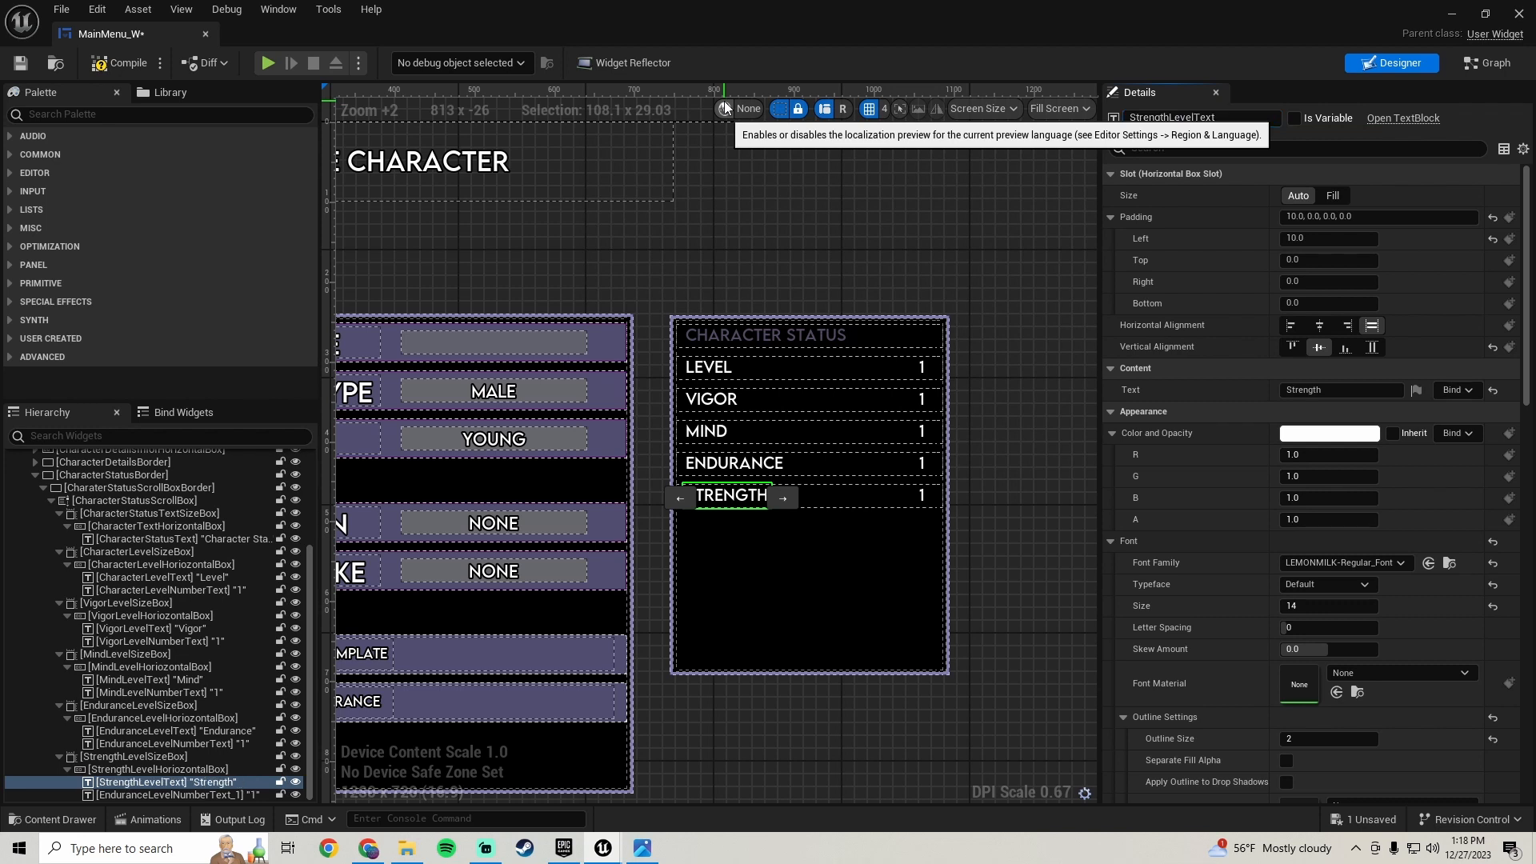
- Rename the new row's value text to StrengthLevelNumberText
{"action": "left_click", "coordinate": [190, 796]}
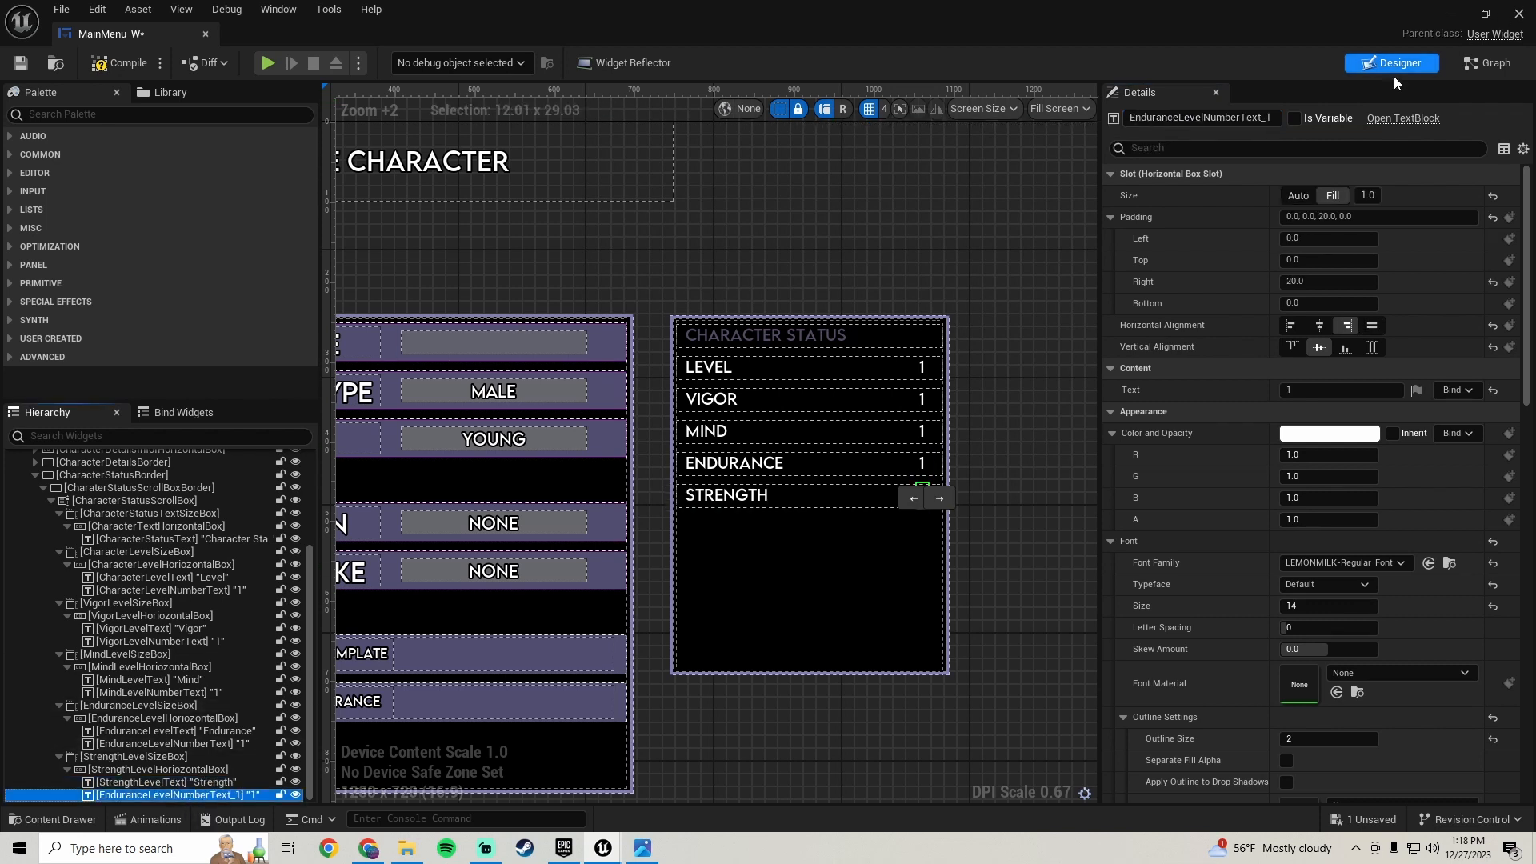
{"action": "left_click_drag", "start_coordinate": [1274, 117], "coordinate": [870, 103]}
{"action": "key", "text": "BackSpace"}
{"action": "type", "text": "Strength"}
{"action": "key", "text": "Return"}
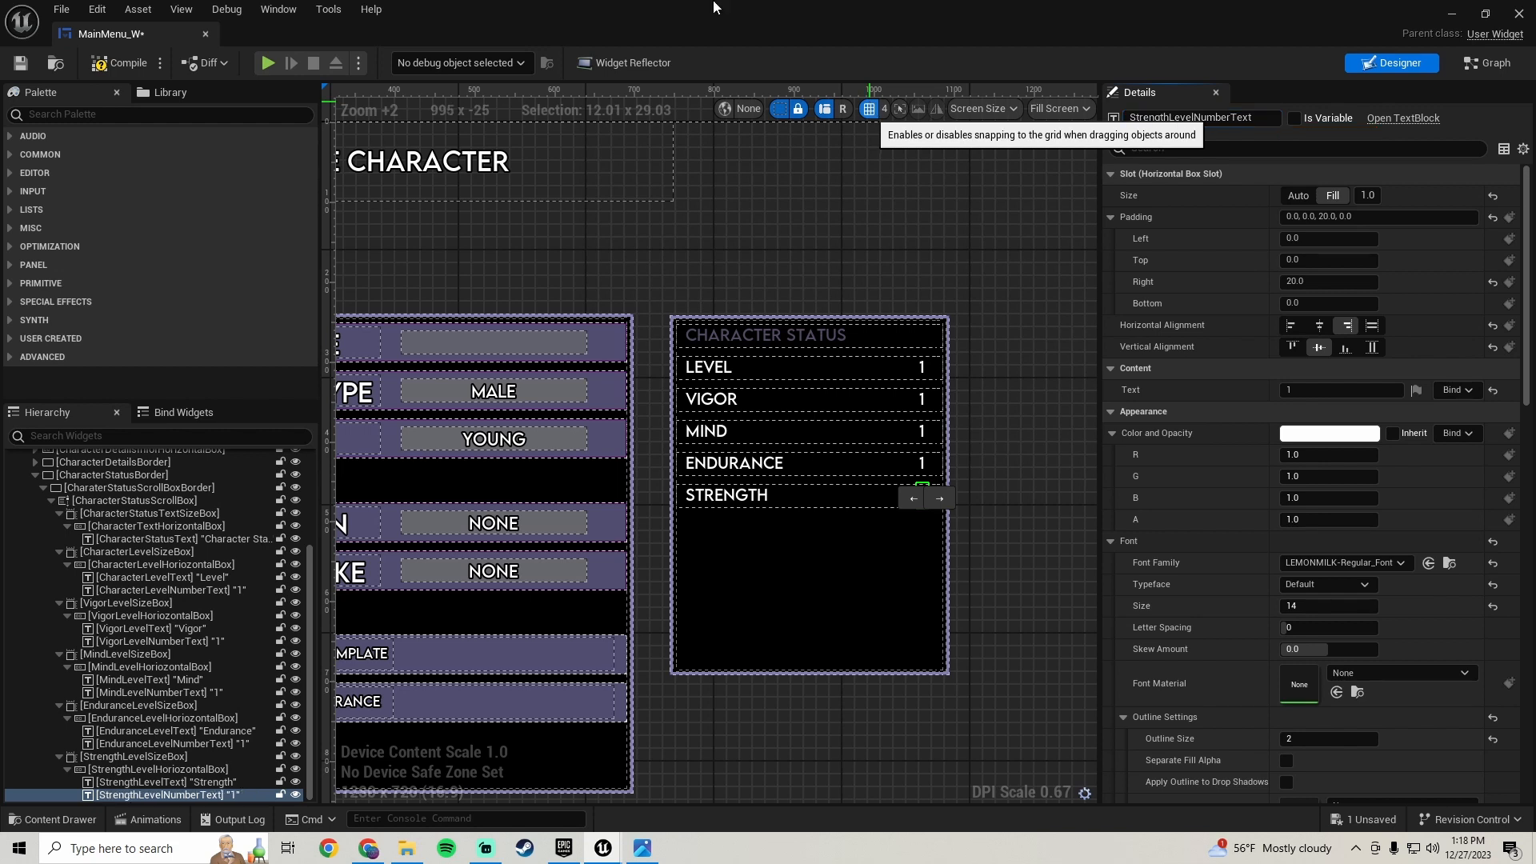
- Save the widget blueprint and duplicate the Strength row's size box to create another row
{"action": "left_click", "coordinate": [20, 64]}
{"action": "left_click", "coordinate": [115, 757]}
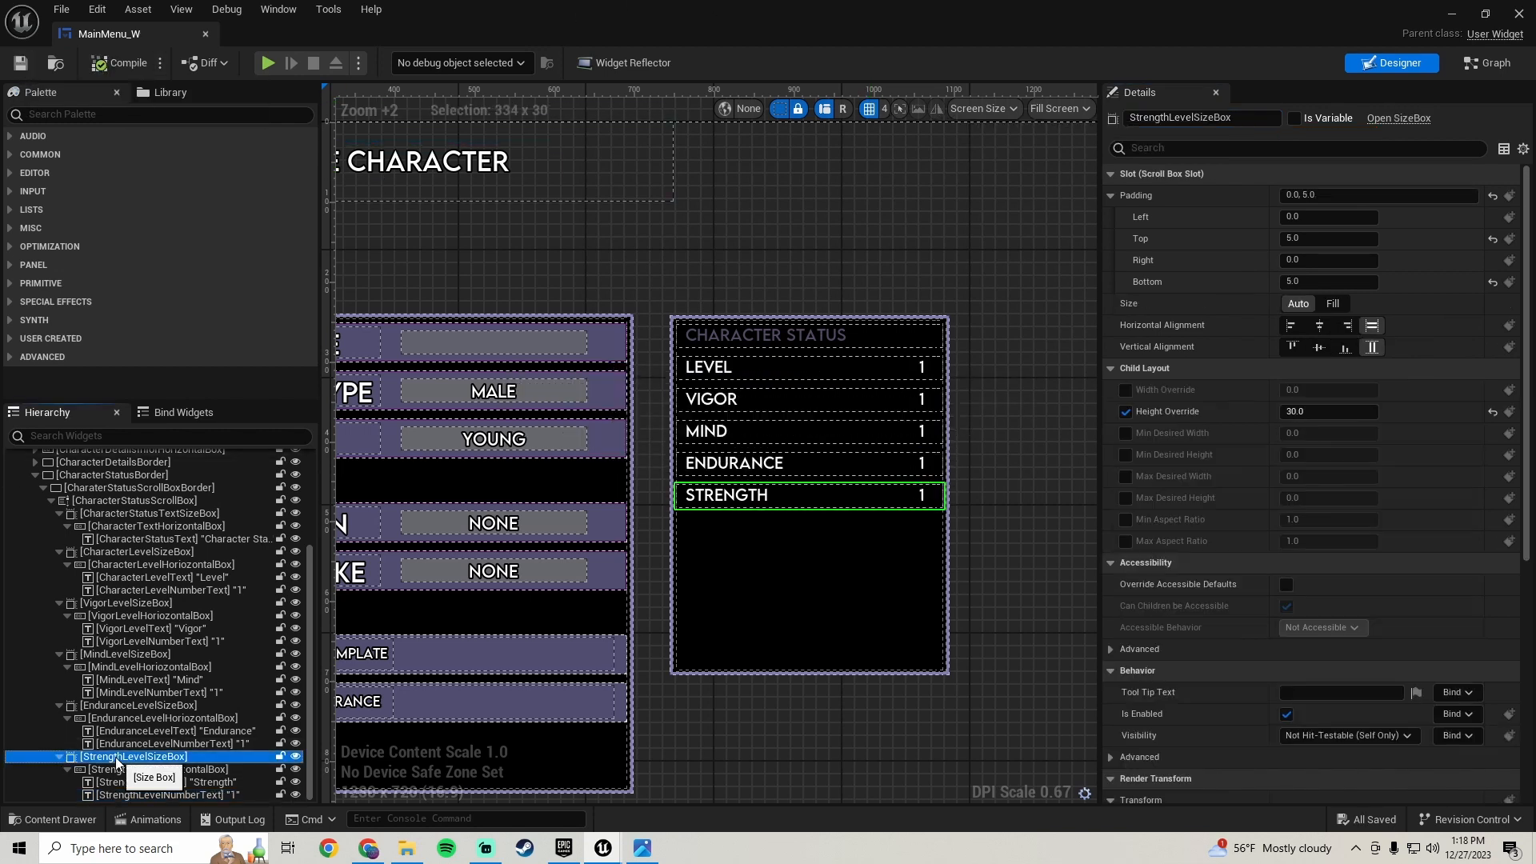
{"action": "right_click", "coordinate": [116, 757]}
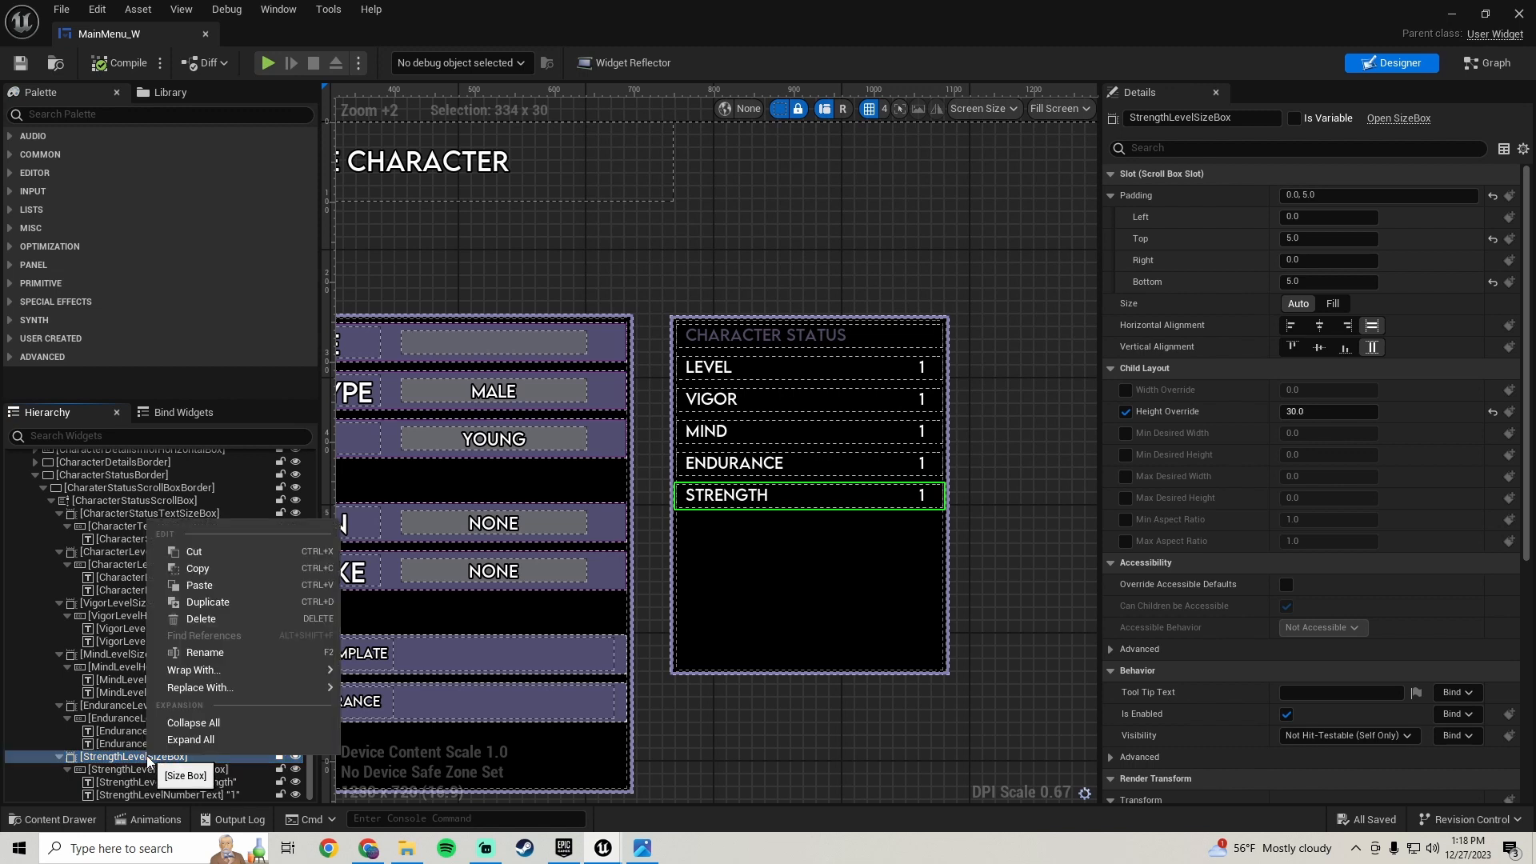
{"action": "left_click", "coordinate": [245, 599]}
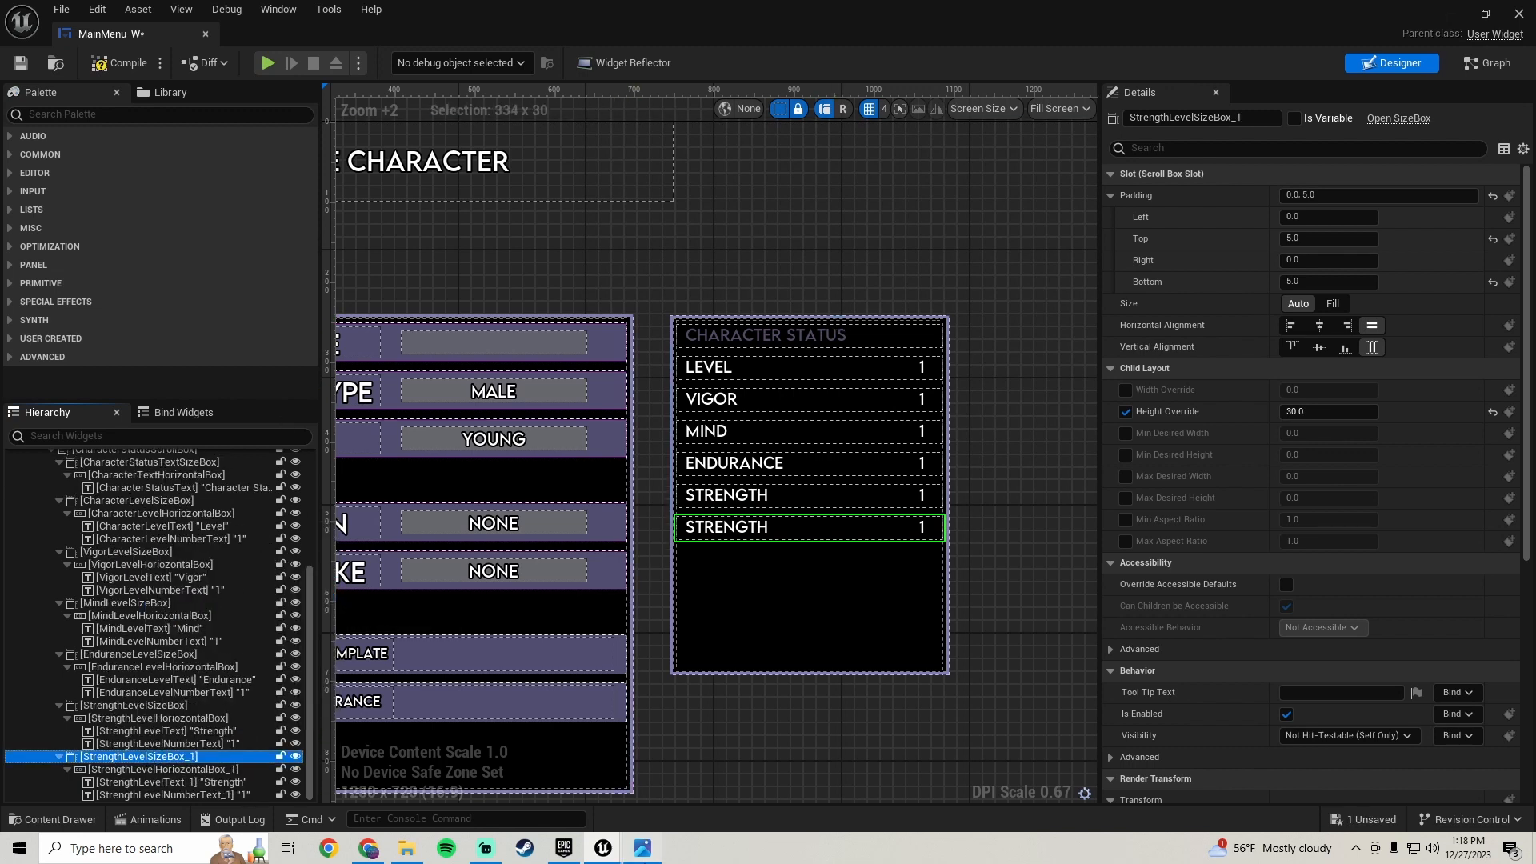
- Check the reference screenshot and set the duplicated row's label text to Dexterity
{"action": "key", "text": "alt+Tab"}
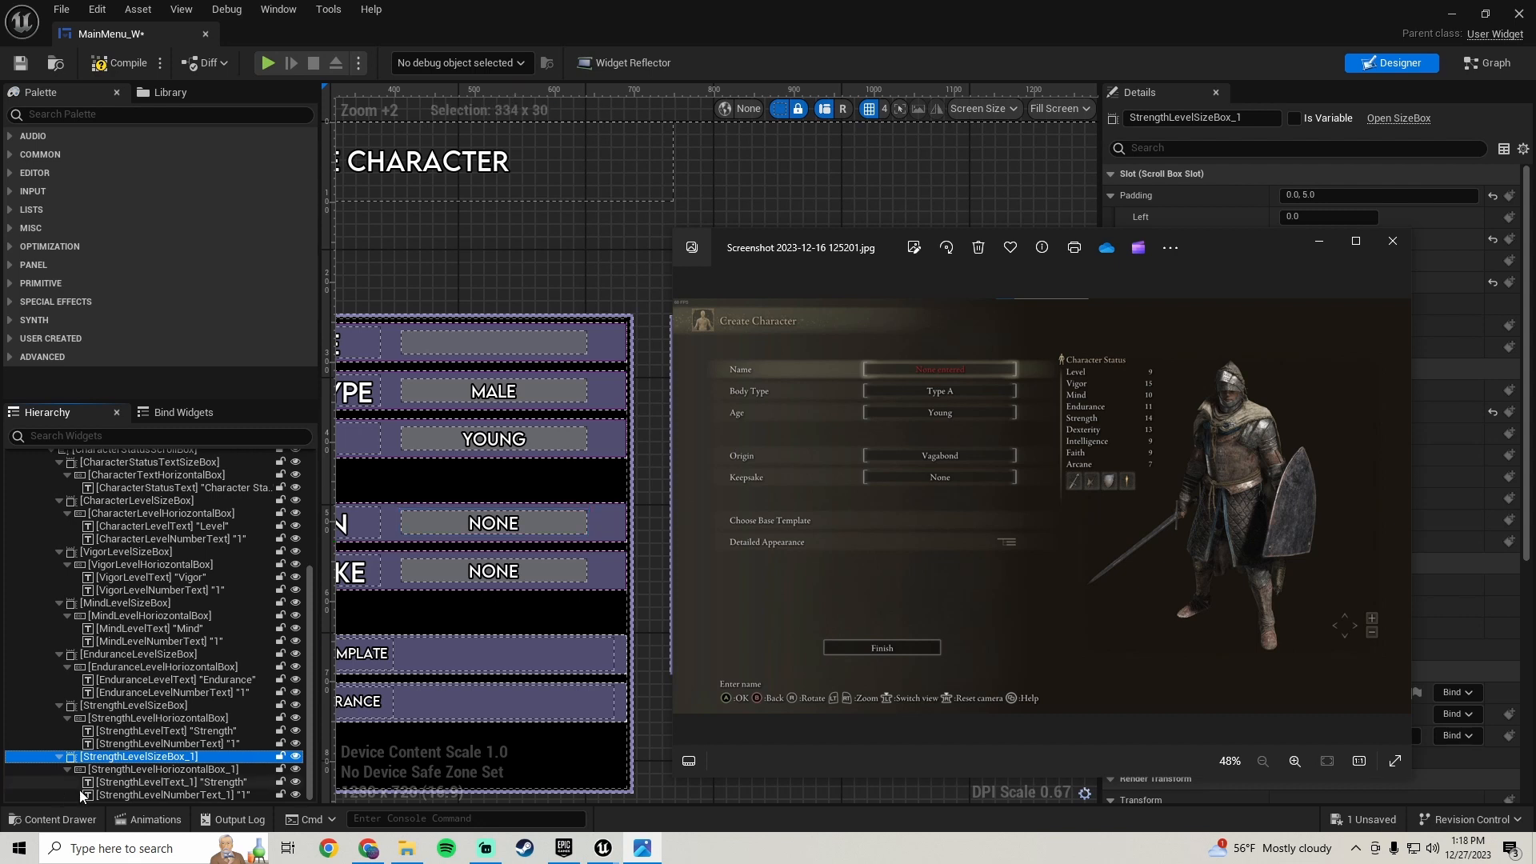
{"action": "left_click", "coordinate": [213, 777]}
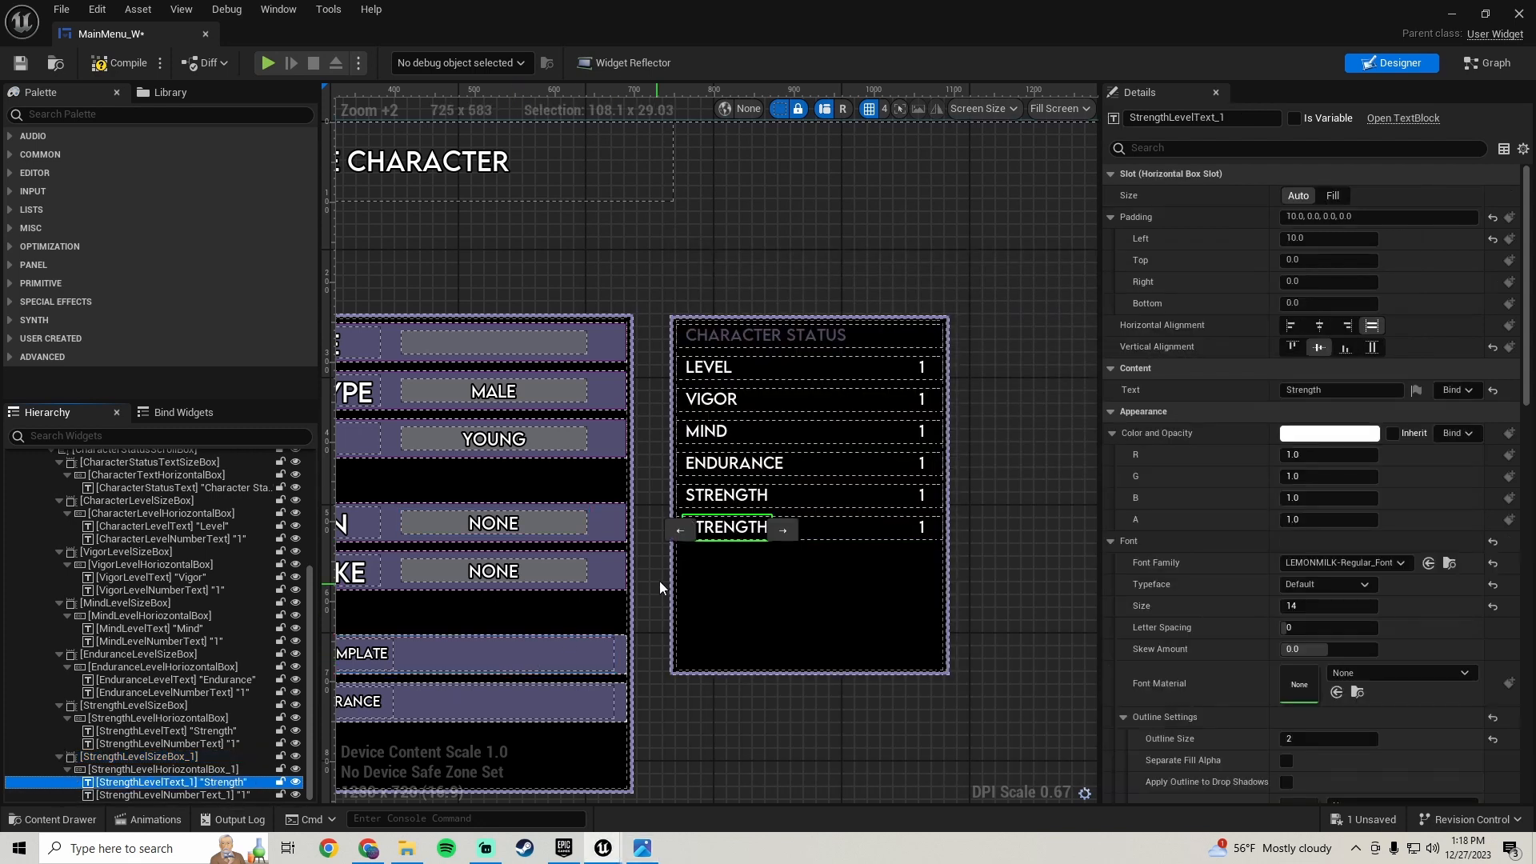
{"action": "left_click", "coordinate": [1316, 390]}
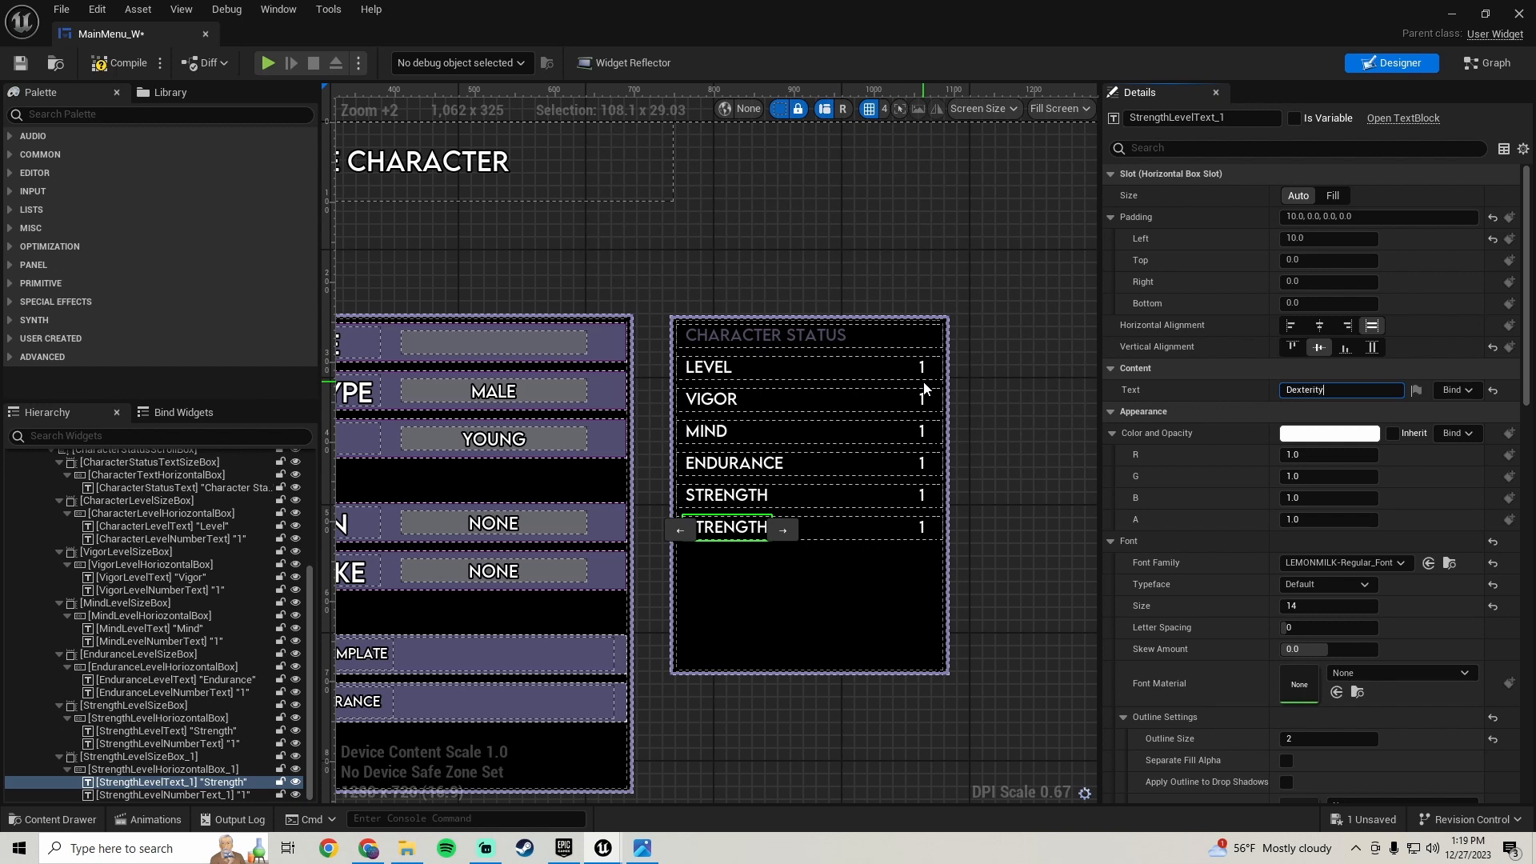
{"action": "key", "text": "Return"}
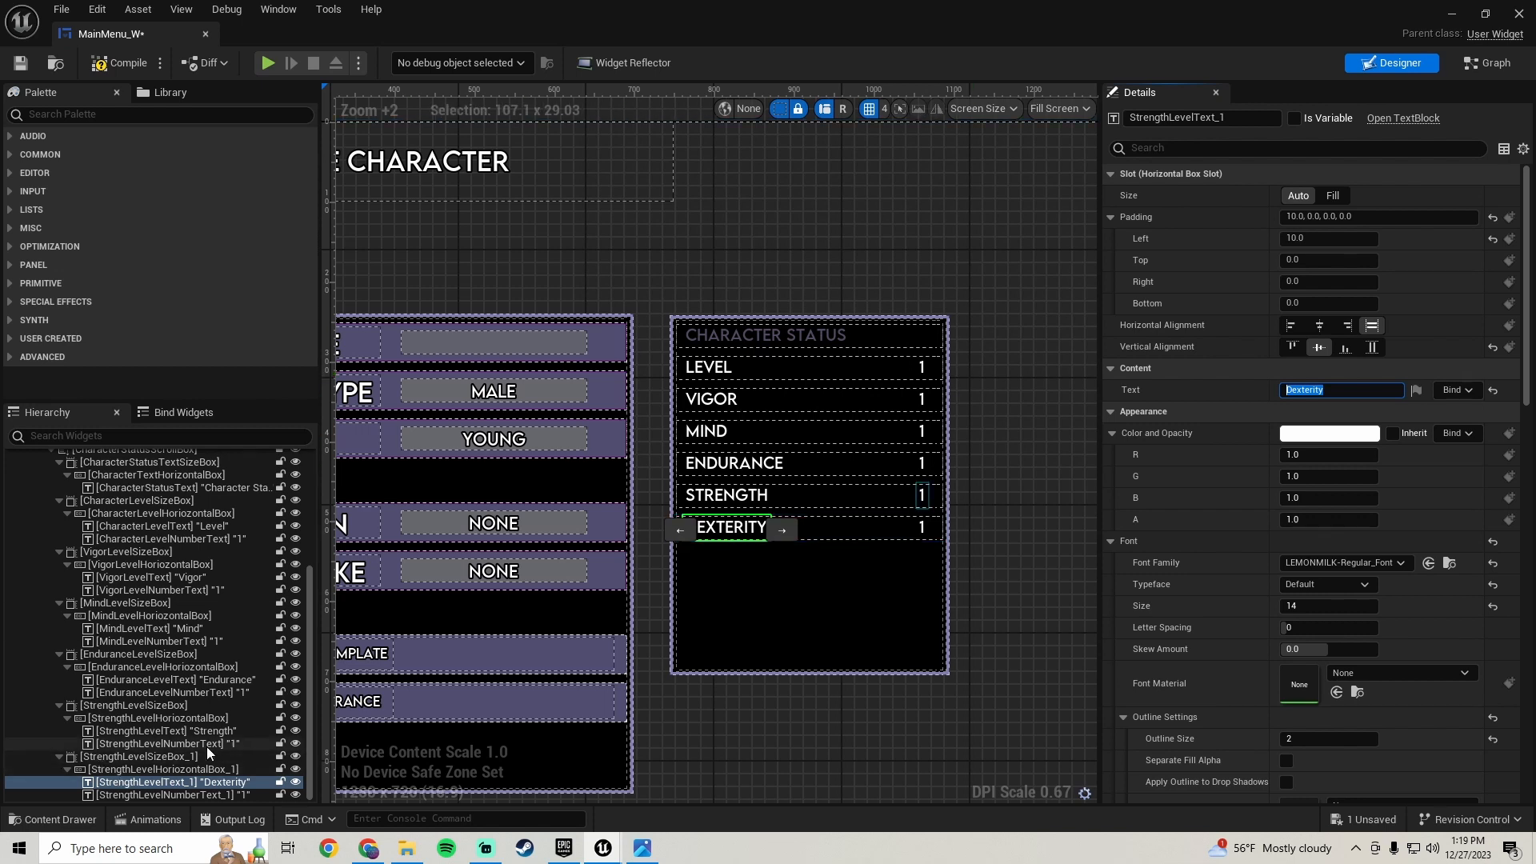
- Rename the duplicated row's size box to DexterityLevelSizeBox
{"action": "left_click", "coordinate": [184, 757]}
{"action": "left_click", "coordinate": [1254, 123]}
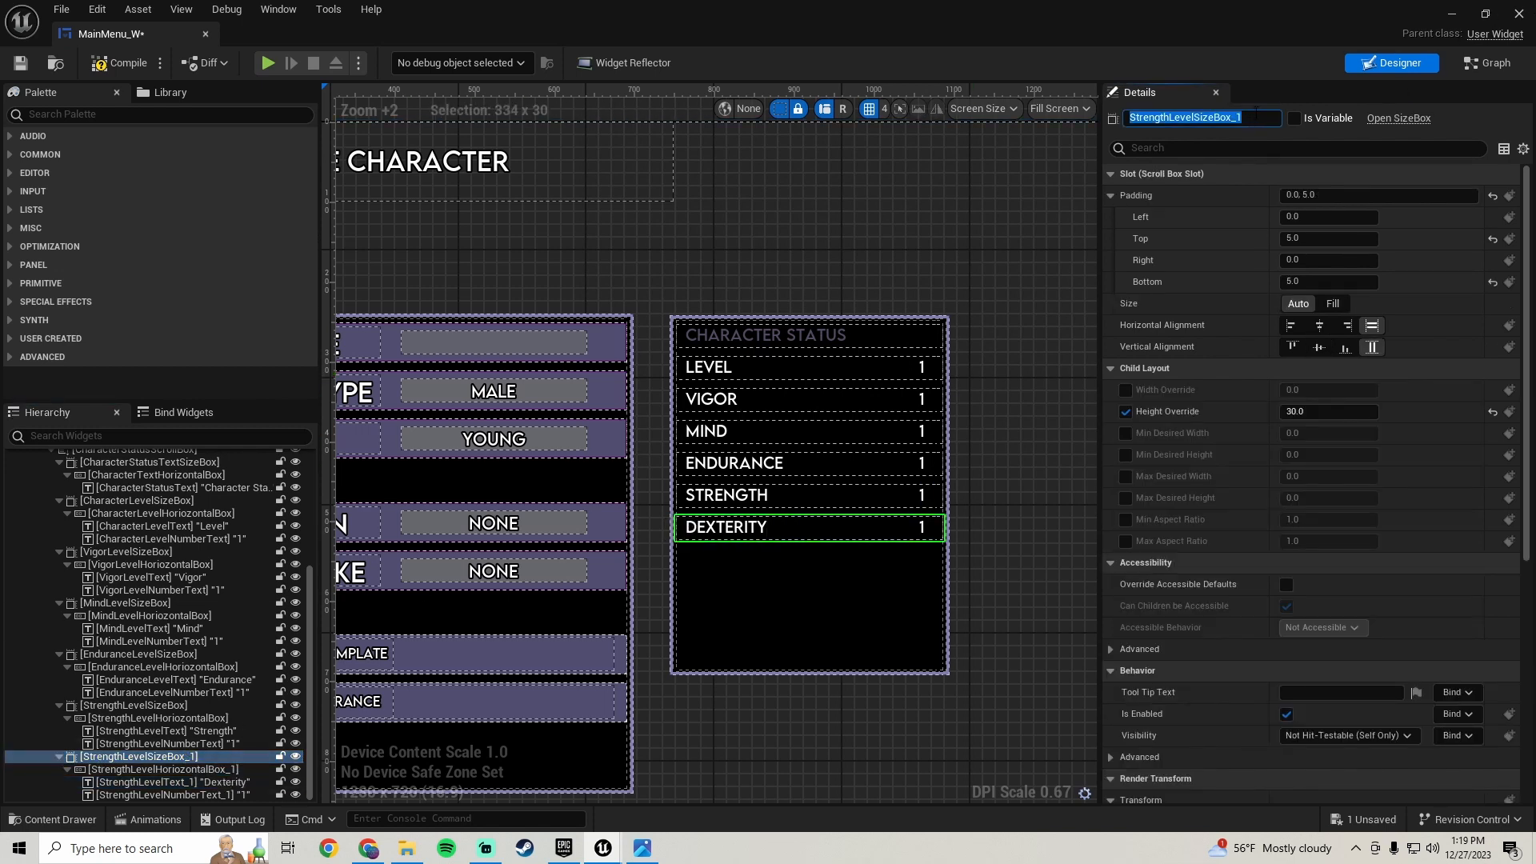
{"action": "key", "text": "End"}
{"action": "key", "text": "BackSpace"}
{"action": "key", "text": "BackSpace"}
{"action": "key", "text": "shift+Home"}
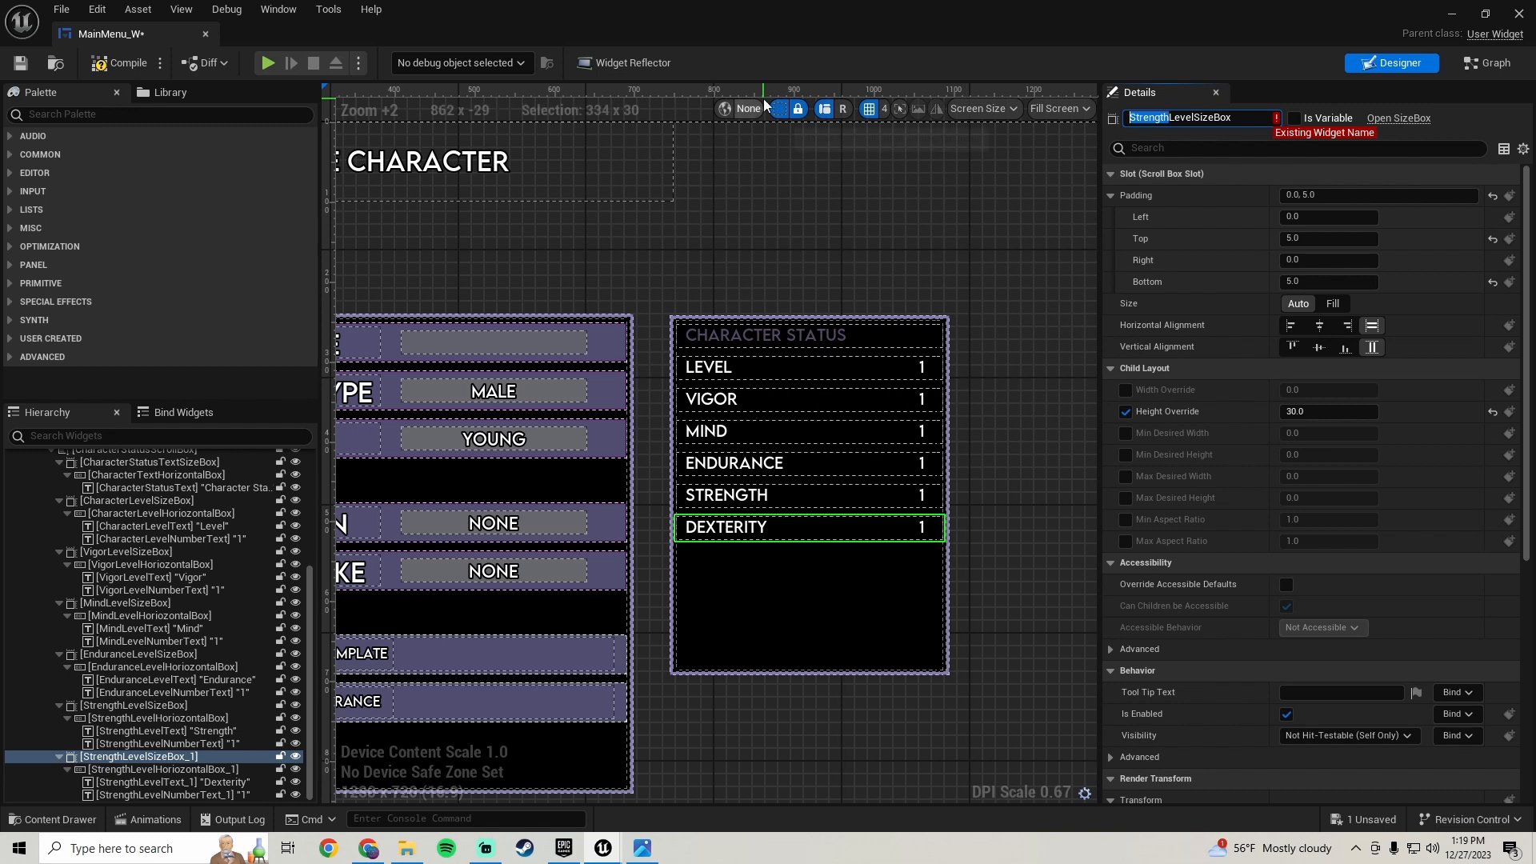
{"action": "type", "text": "Dexterity"}
{"action": "key", "text": "Return"}
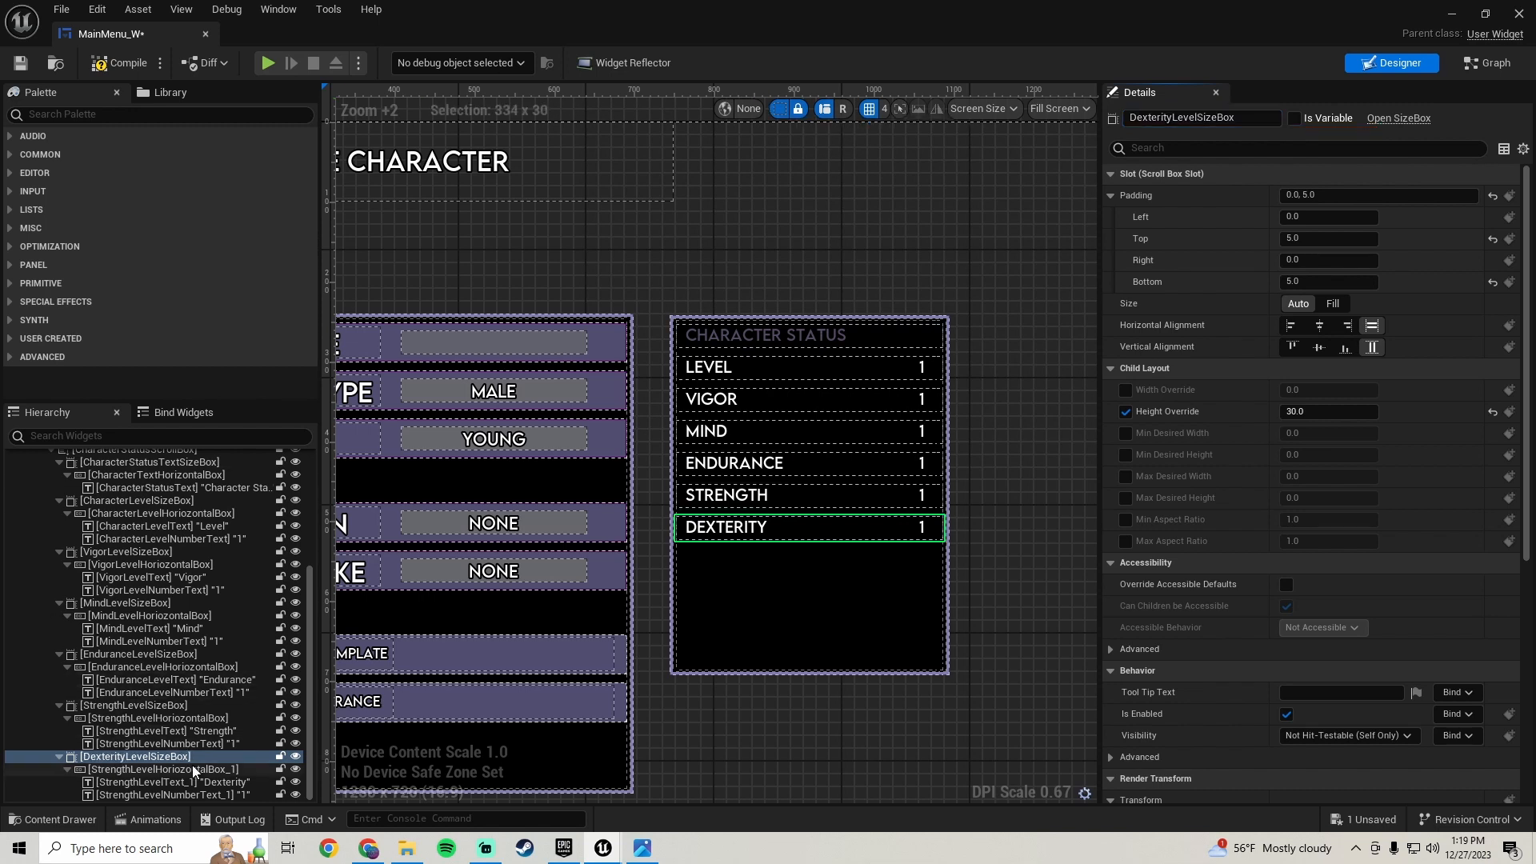
- Rename the duplicated row's horizontal box to DexterityLevelHorizontalBox
{"action": "left_click", "coordinate": [192, 769]}
{"action": "left_click_drag", "start_coordinate": [1245, 120], "coordinate": [1277, 122]}
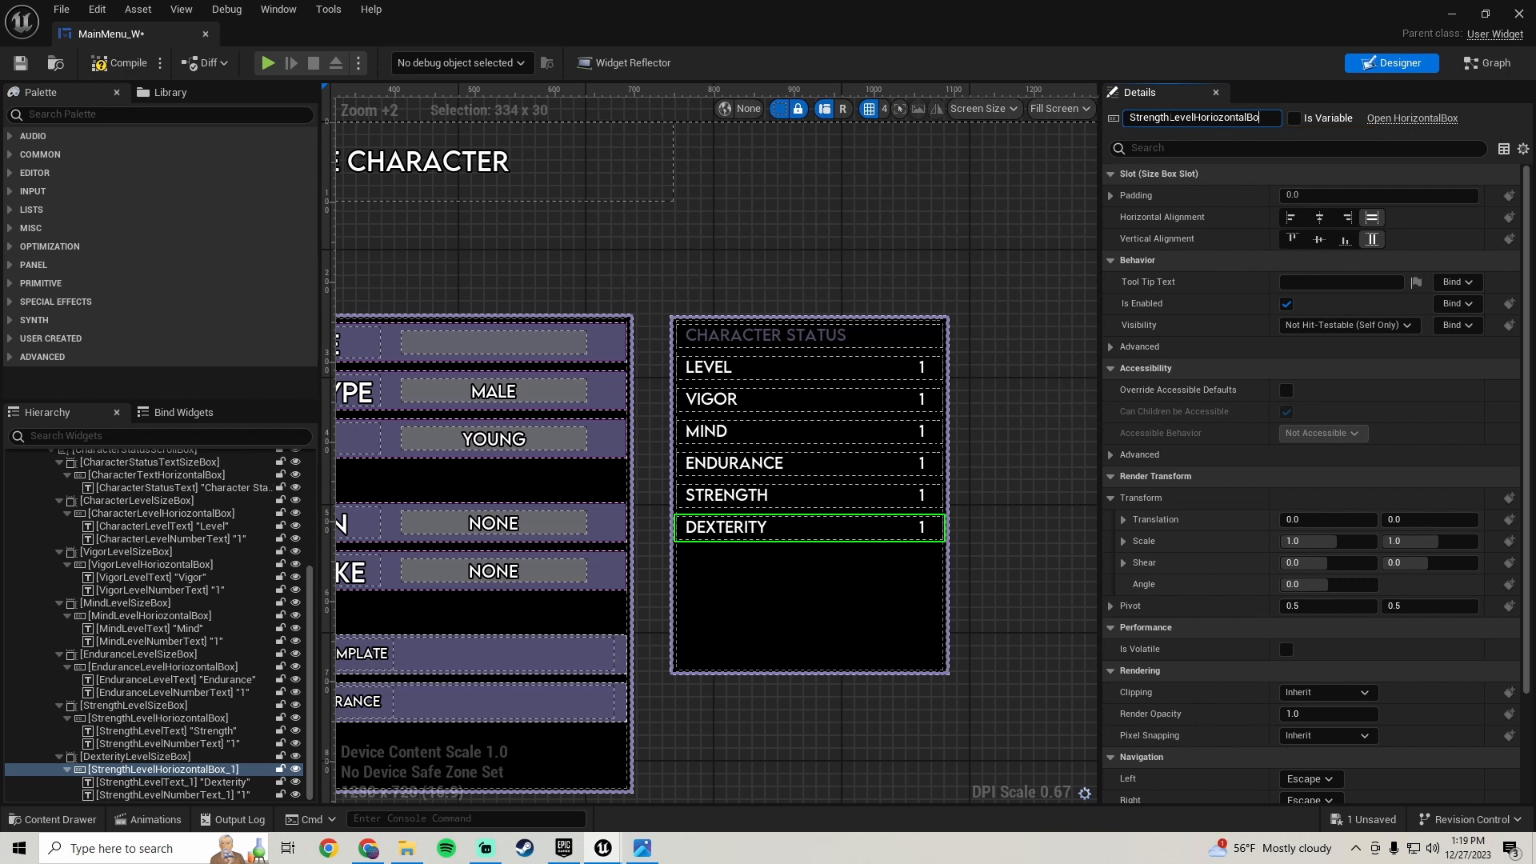
{"action": "left_click_drag", "start_coordinate": [1171, 117], "coordinate": [1129, 118]}
{"action": "type", "text": "Dexterity"}
{"action": "key", "text": "Return"}
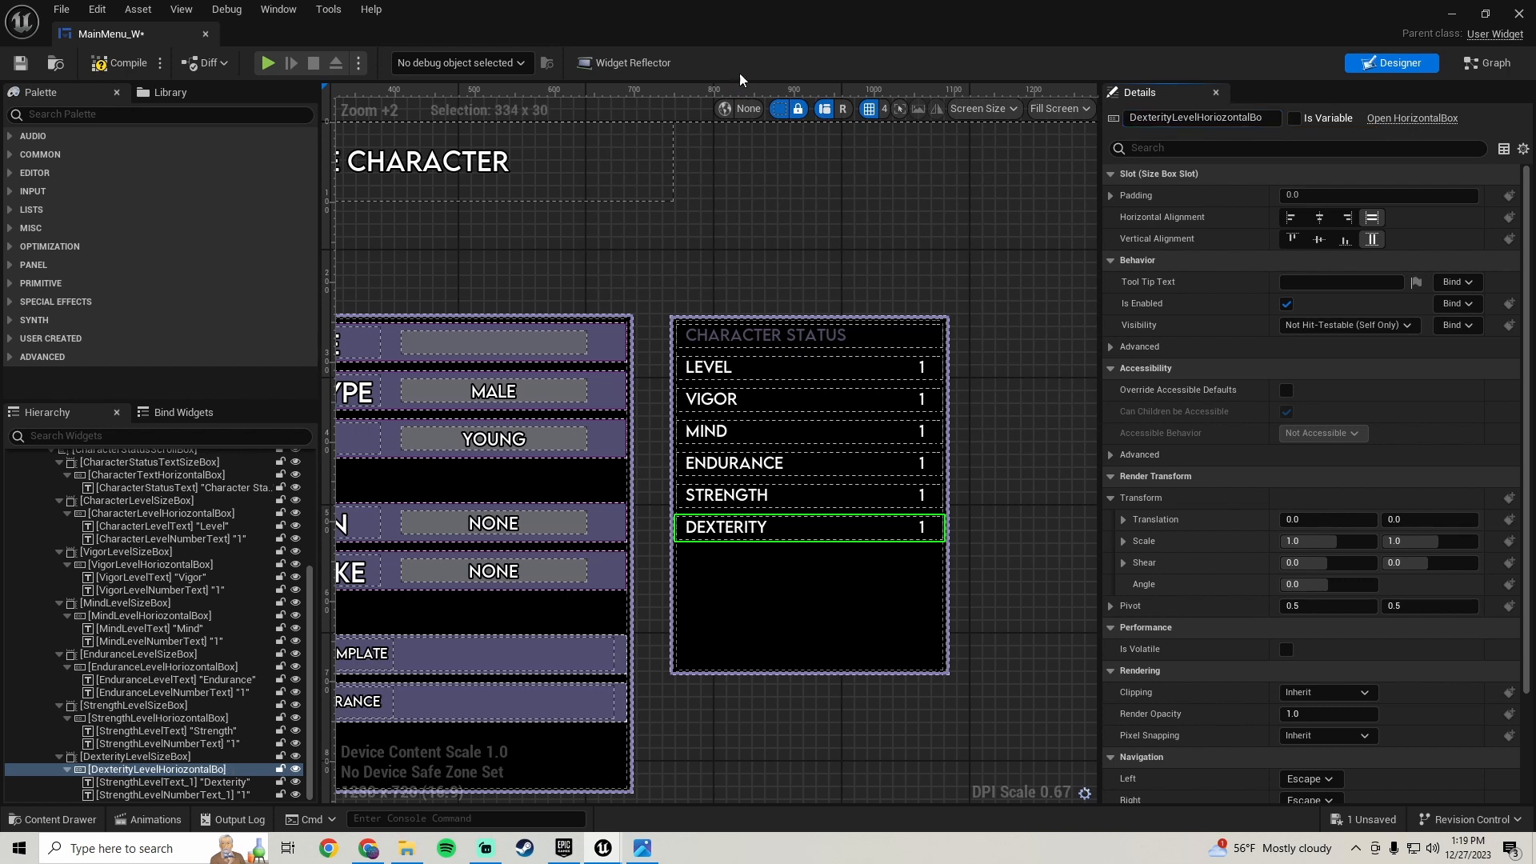
- Rename the duplicated row's label text to DexterityLevelText
{"action": "left_click", "coordinate": [204, 781]}
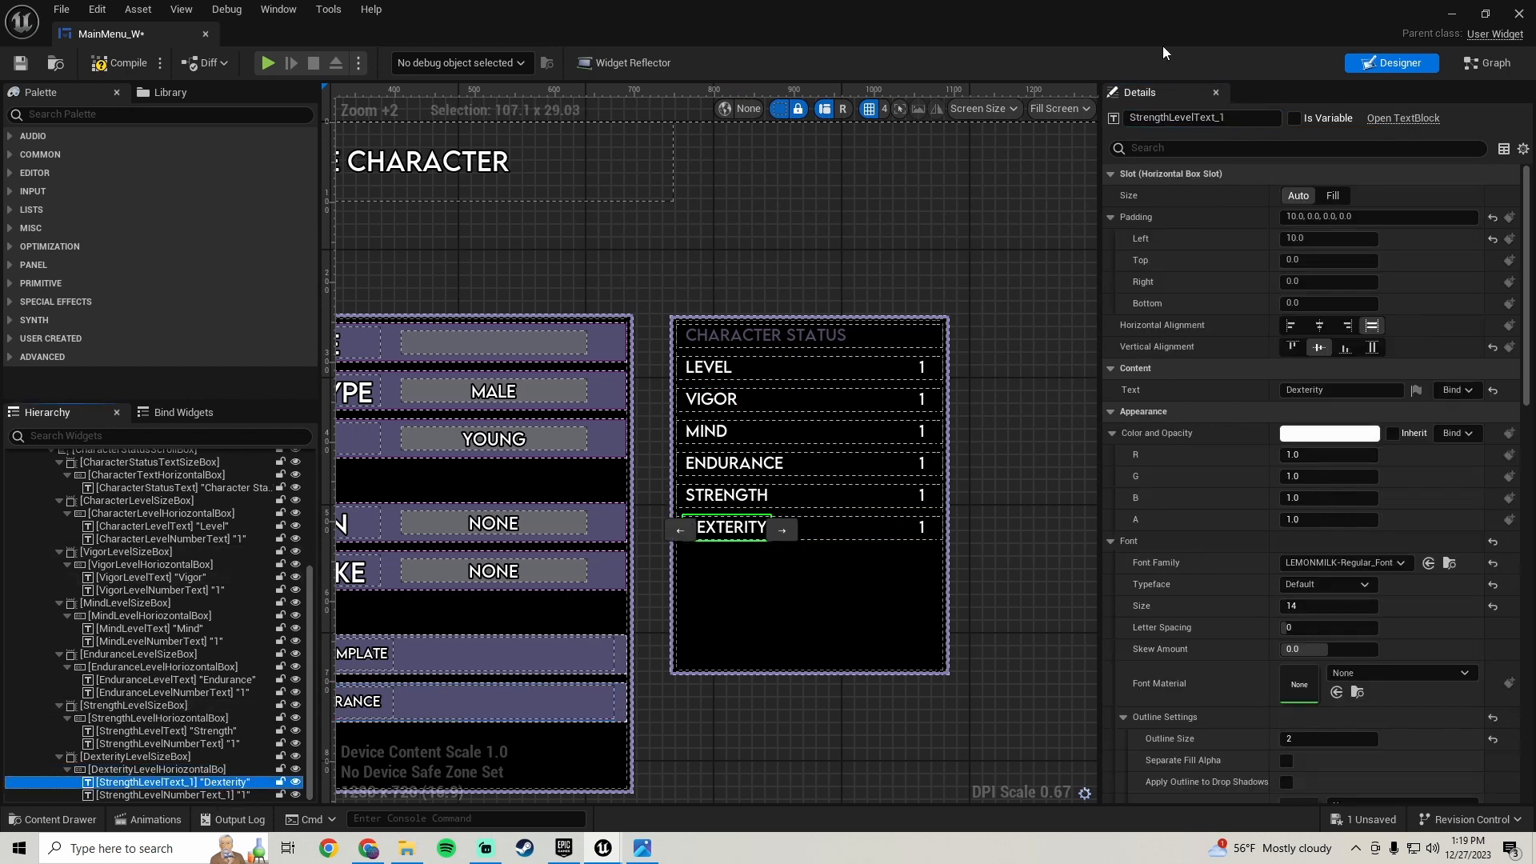
{"action": "left_click", "coordinate": [1248, 118]}
{"action": "key", "text": "BackSpace"}
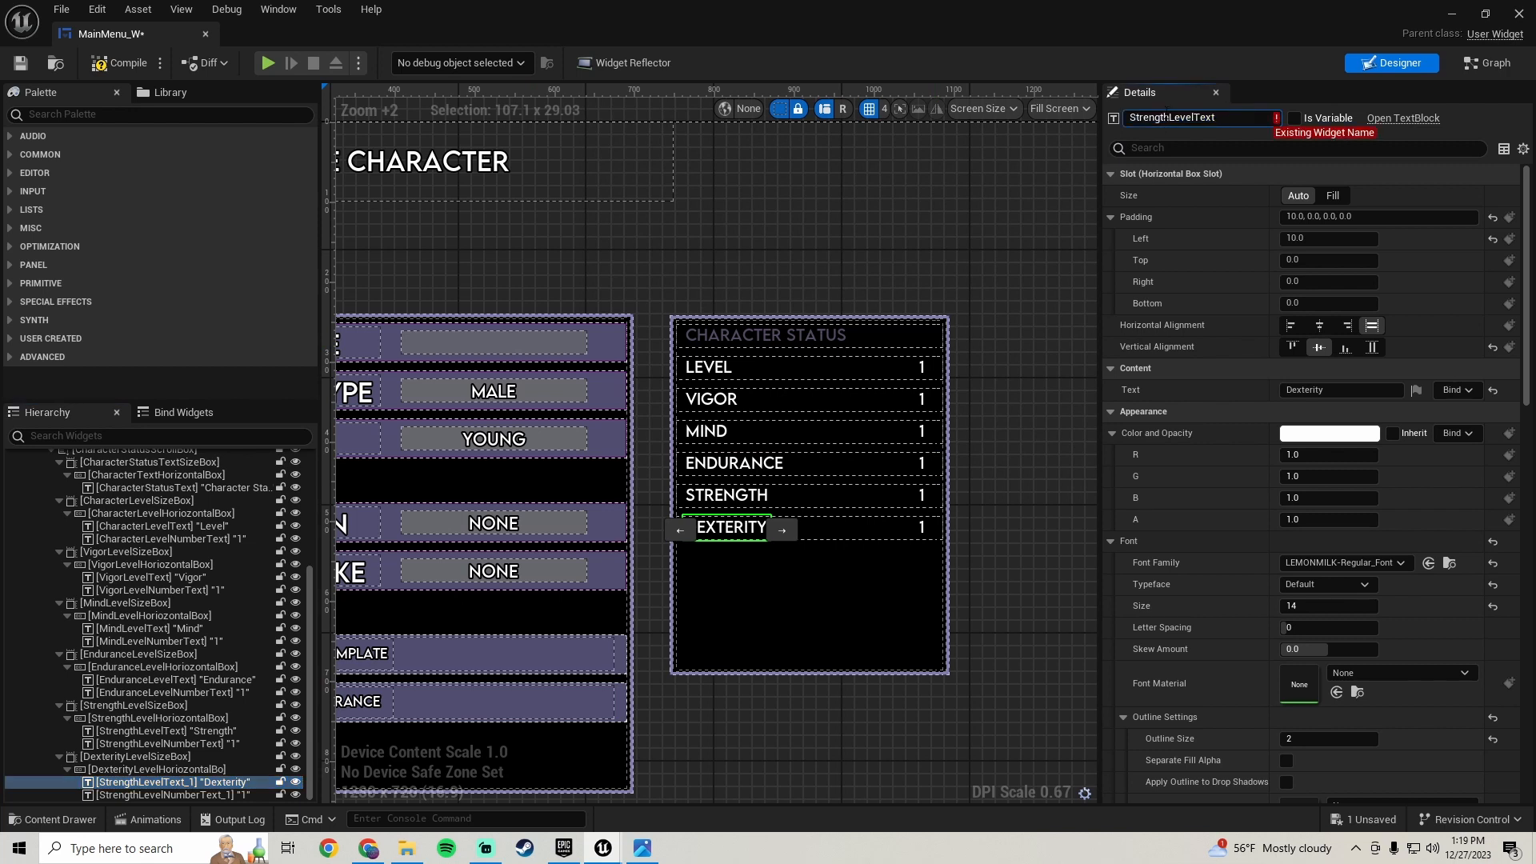
{"action": "left_click", "coordinate": [1165, 118]}
{"action": "key", "text": "BackSpace"}
{"action": "key", "text": "BackSpace"}
{"action": "key", "text": "BackSpace"}
{"action": "key", "text": "BackSpace"}
{"action": "key", "text": "BackSpace"}
{"action": "key", "text": "BackSpace"}
{"action": "key", "text": "BackSpace"}
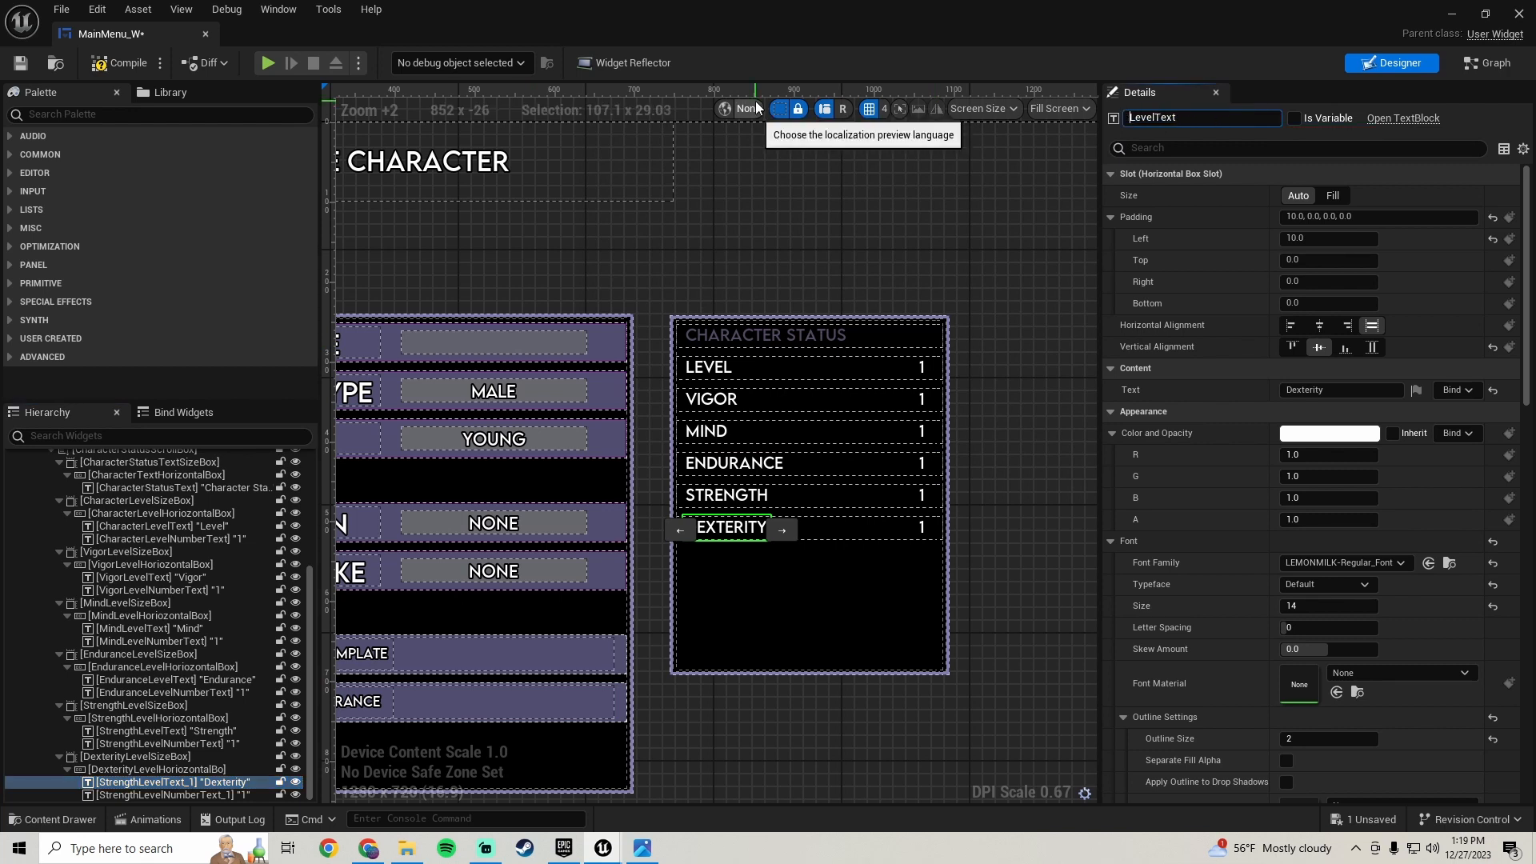
{"action": "key", "text": "Return"}
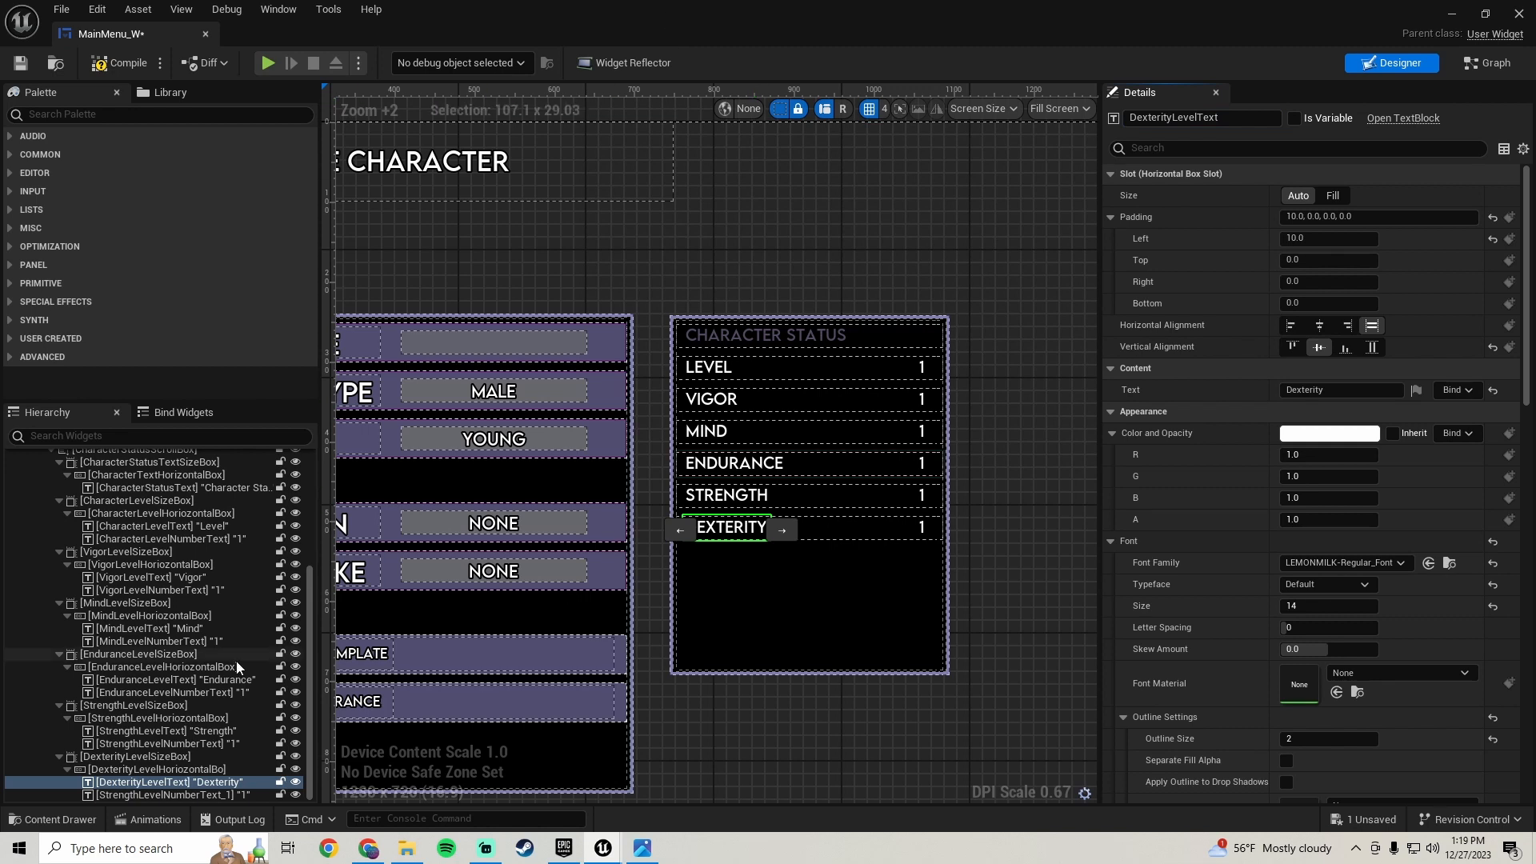
- Rename the duplicated row's value text to DexterityLevelNumberText and save the widget
{"action": "left_click", "coordinate": [196, 795]}
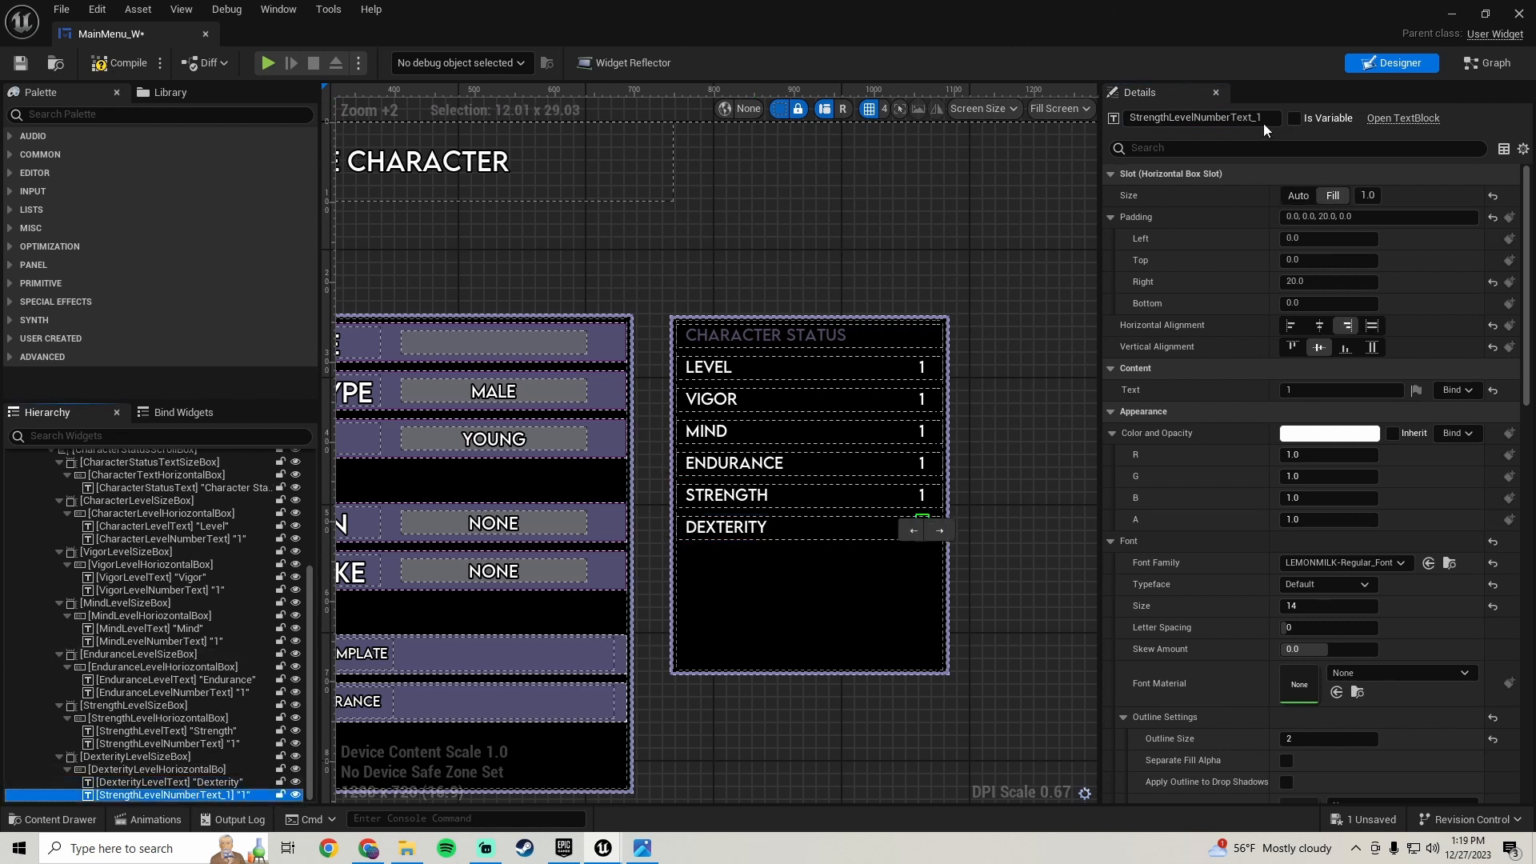
{"action": "left_click_drag", "start_coordinate": [1252, 118], "coordinate": [1294, 117]}
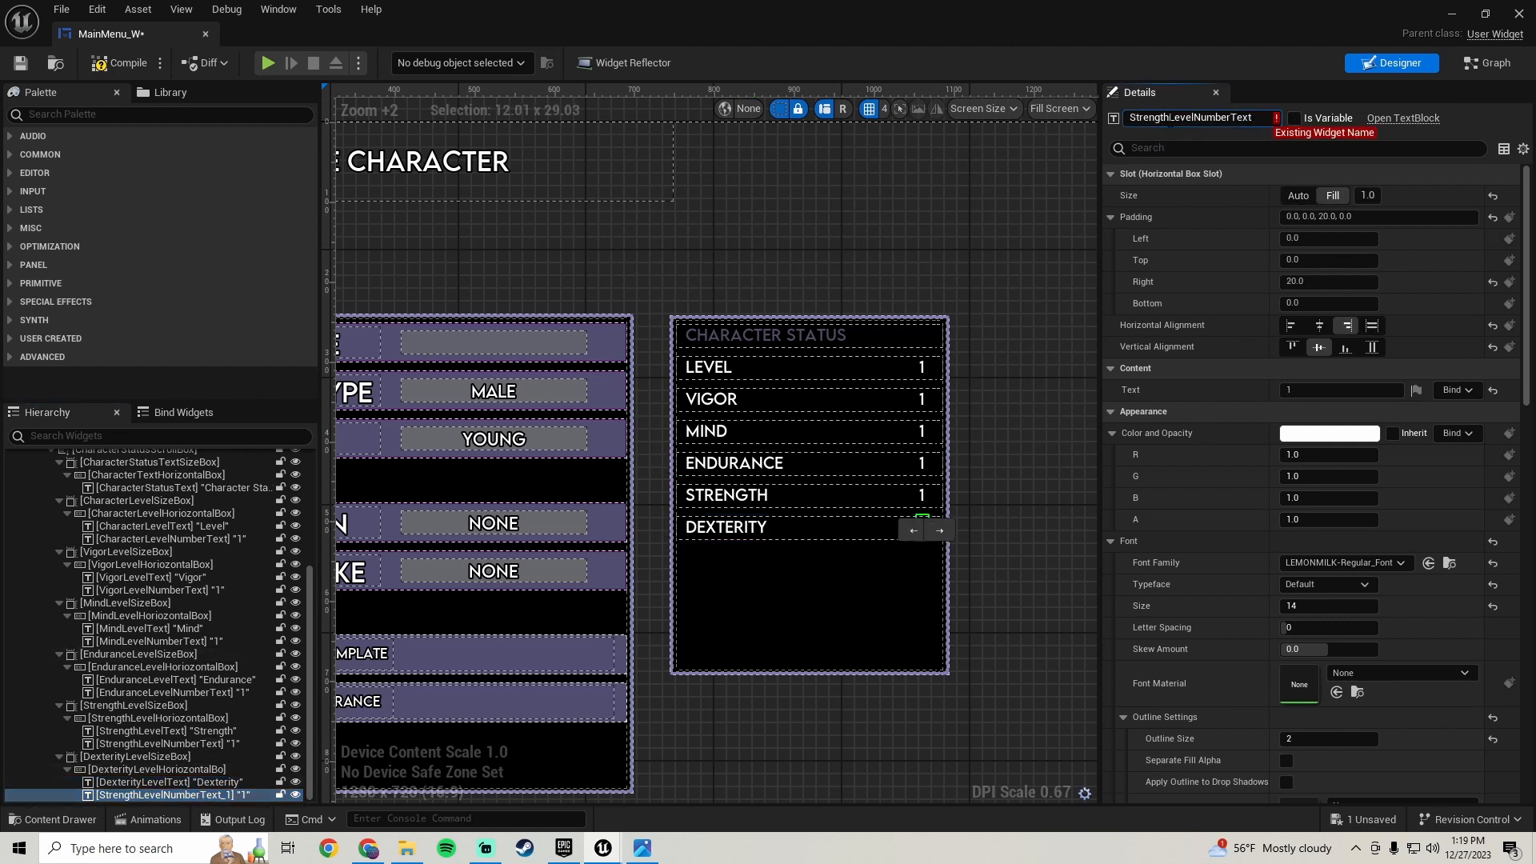
{"action": "left_click_drag", "start_coordinate": [1160, 118], "coordinate": [804, 100]}
{"action": "type", "text": "Dexterity"}
{"action": "key", "text": "Return"}
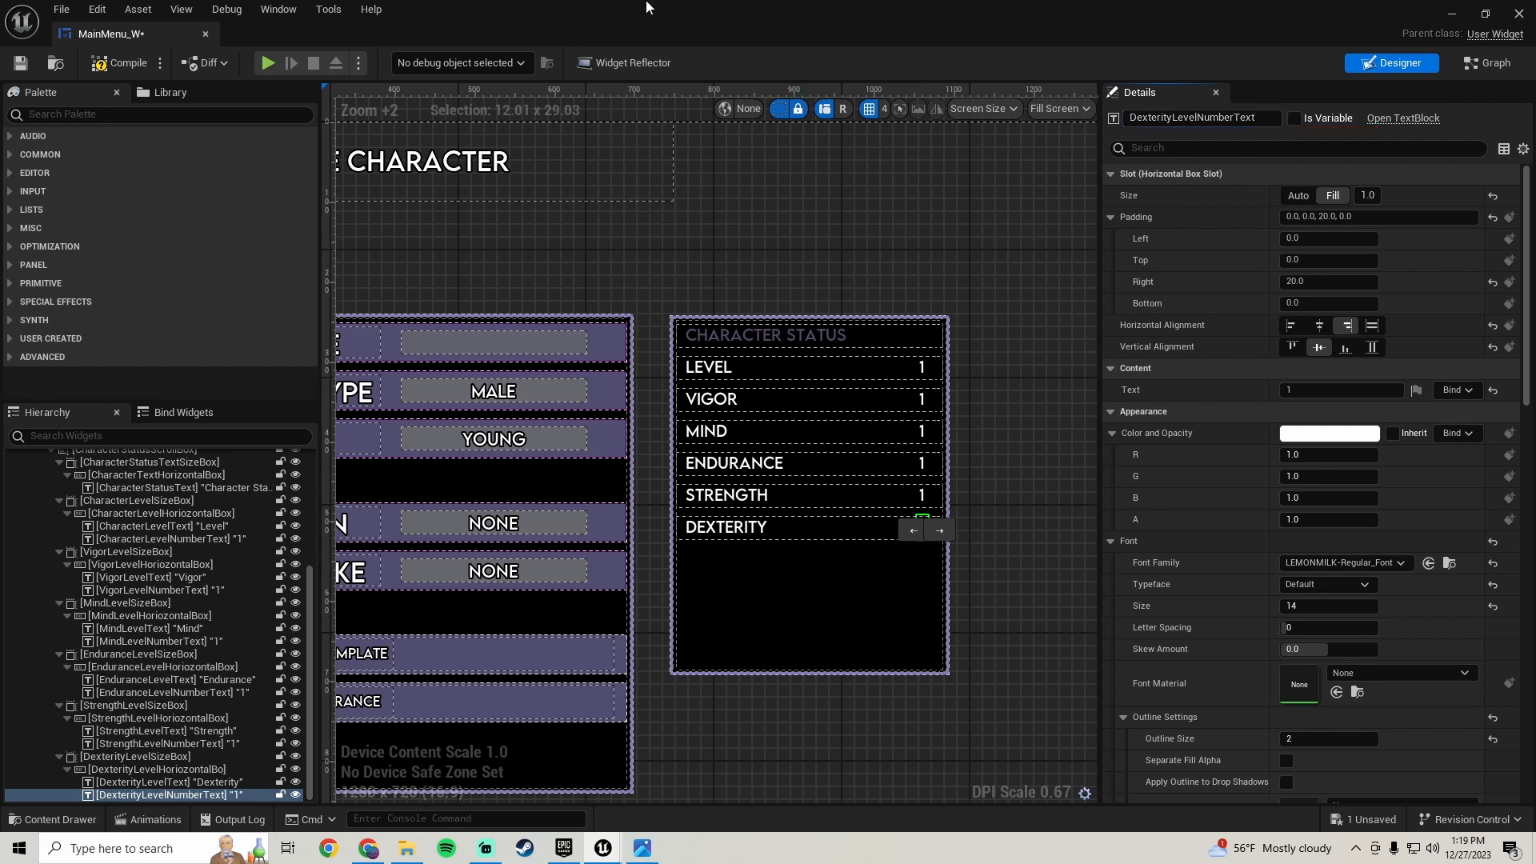
{"action": "left_click", "coordinate": [106, 70]}
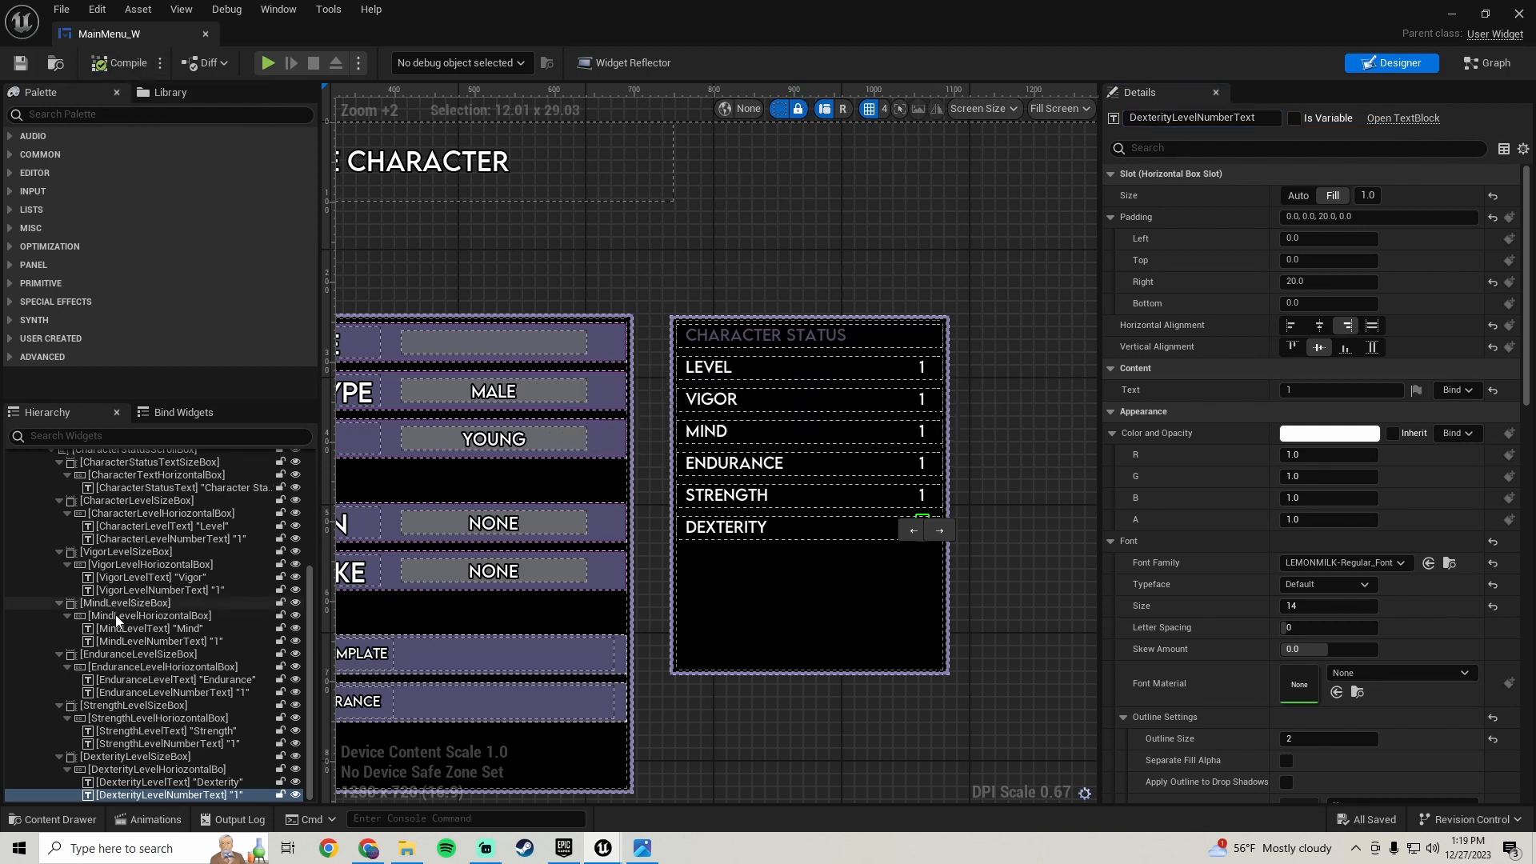
- Duplicate the DexterityLevelSizeBox row in the hierarchy
{"action": "left_click", "coordinate": [133, 756]}
{"action": "right_click", "coordinate": [133, 756]}
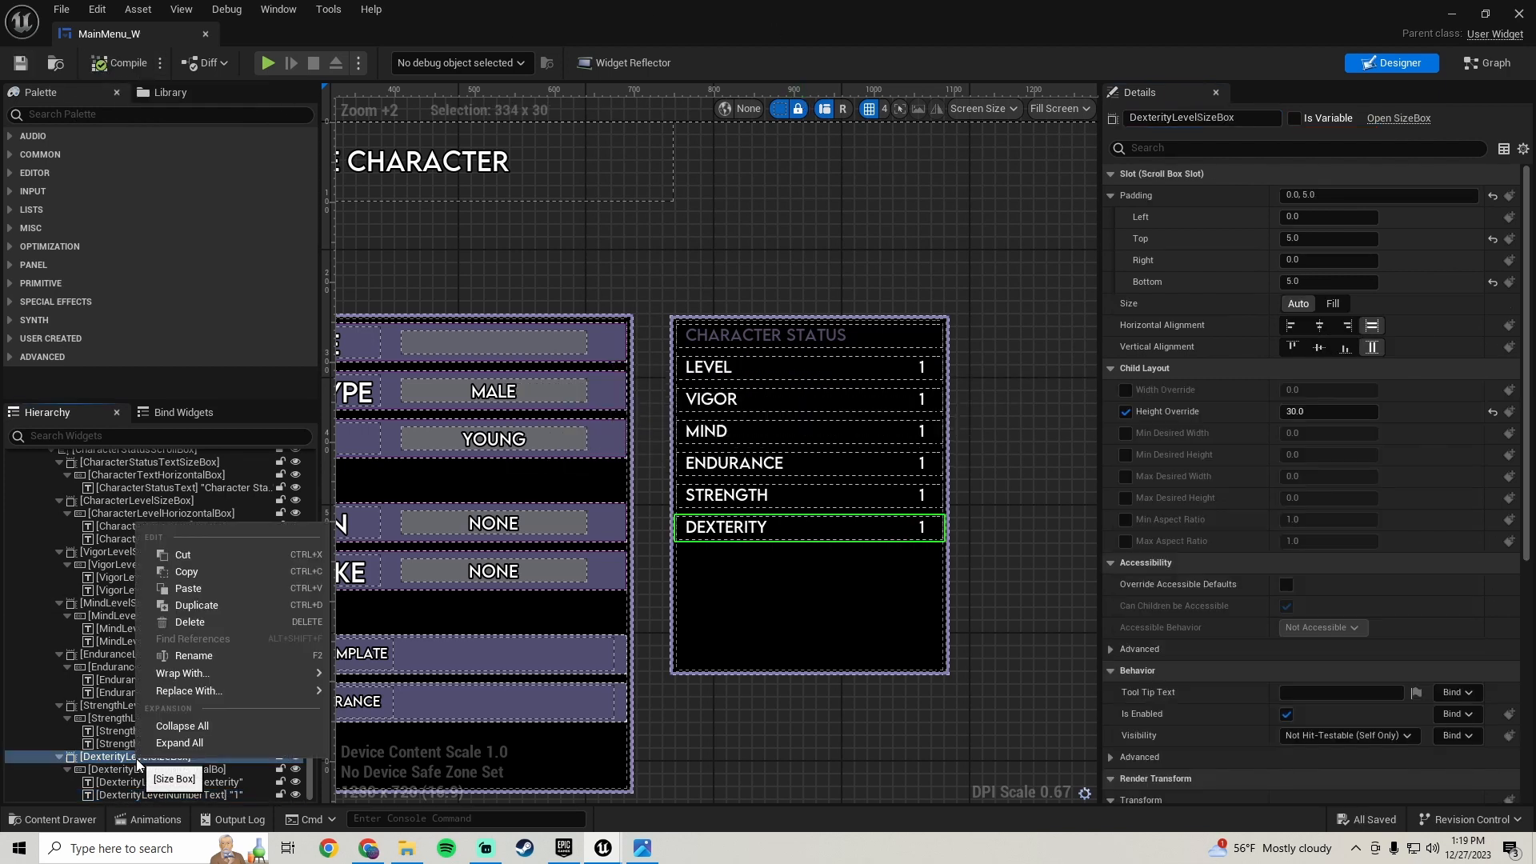
{"action": "left_click", "coordinate": [222, 604]}
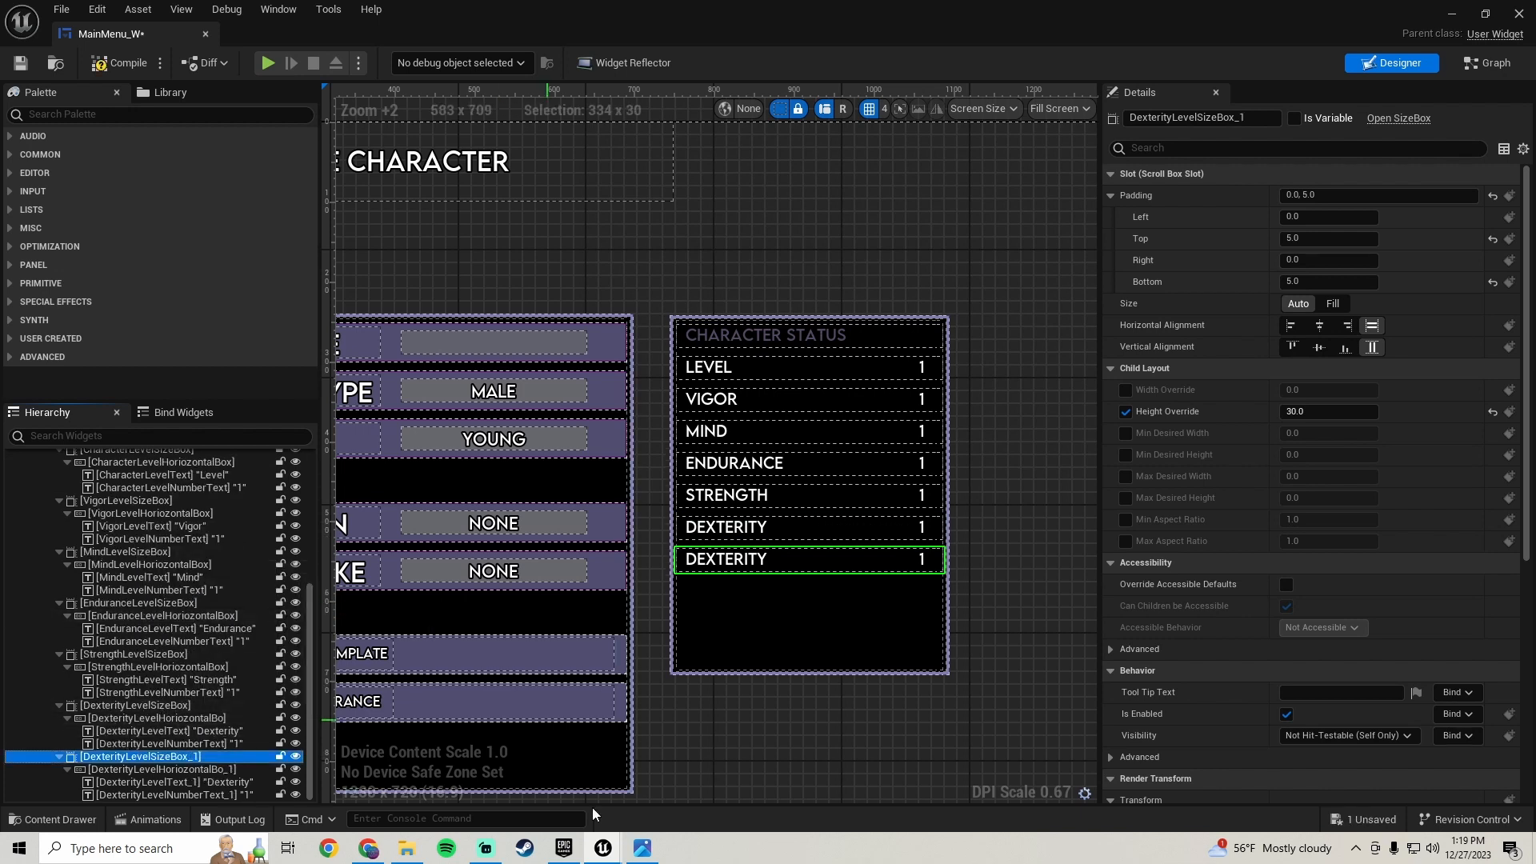
- Check the reference screenshot and set the new row's label text to Intelligence
{"action": "left_click", "coordinate": [642, 850]}
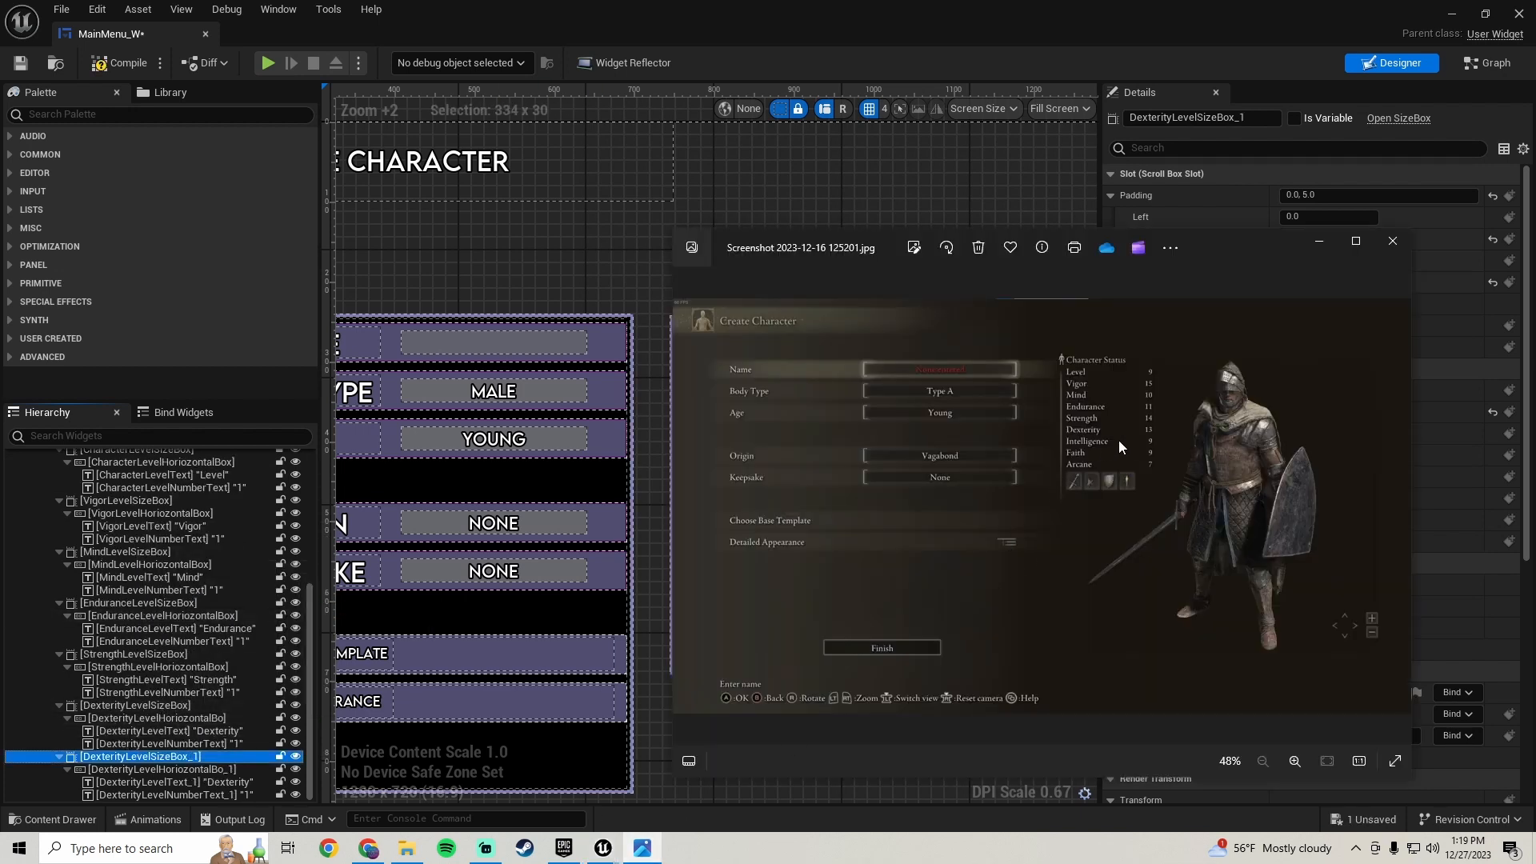
{"action": "left_click", "coordinate": [208, 783]}
{"action": "left_click", "coordinate": [1333, 390]}
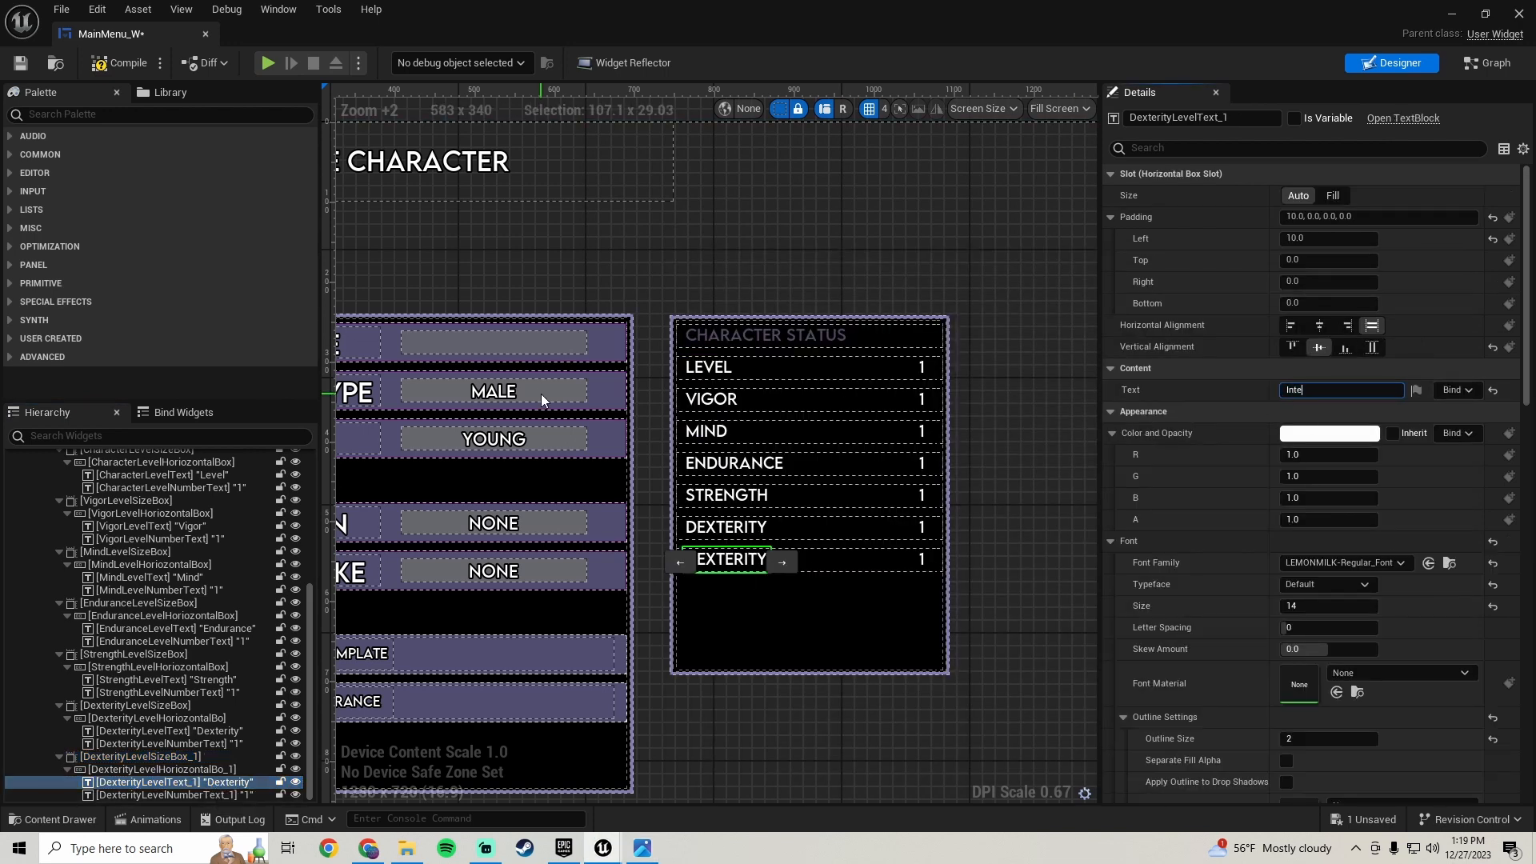
{"action": "type", "text": "Intelligence"}
{"action": "key", "text": "Return"}
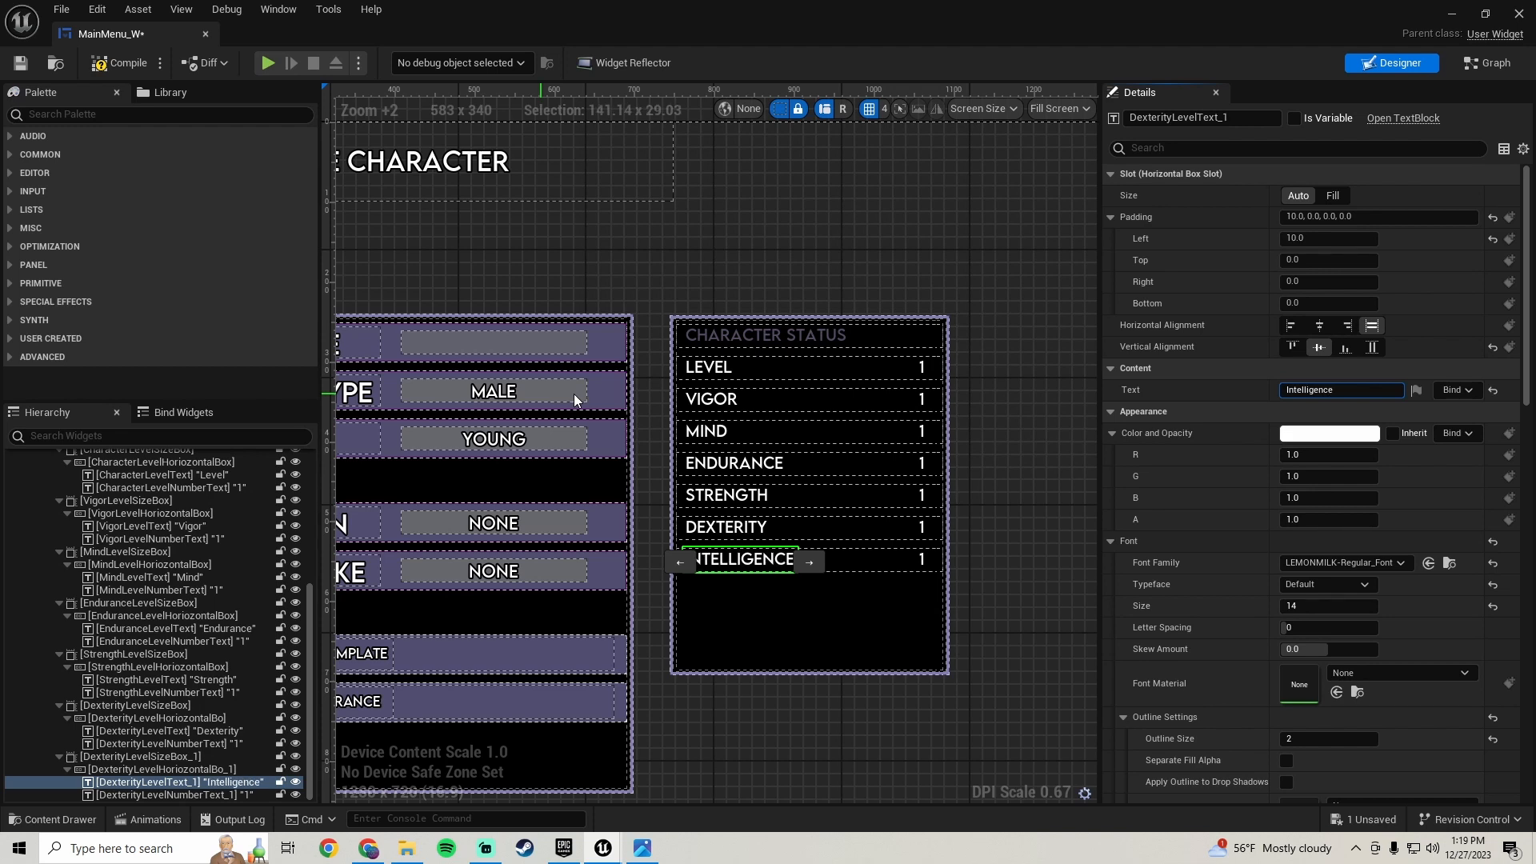
{"action": "left_click_drag", "start_coordinate": [1342, 388], "coordinate": [629, 367]}
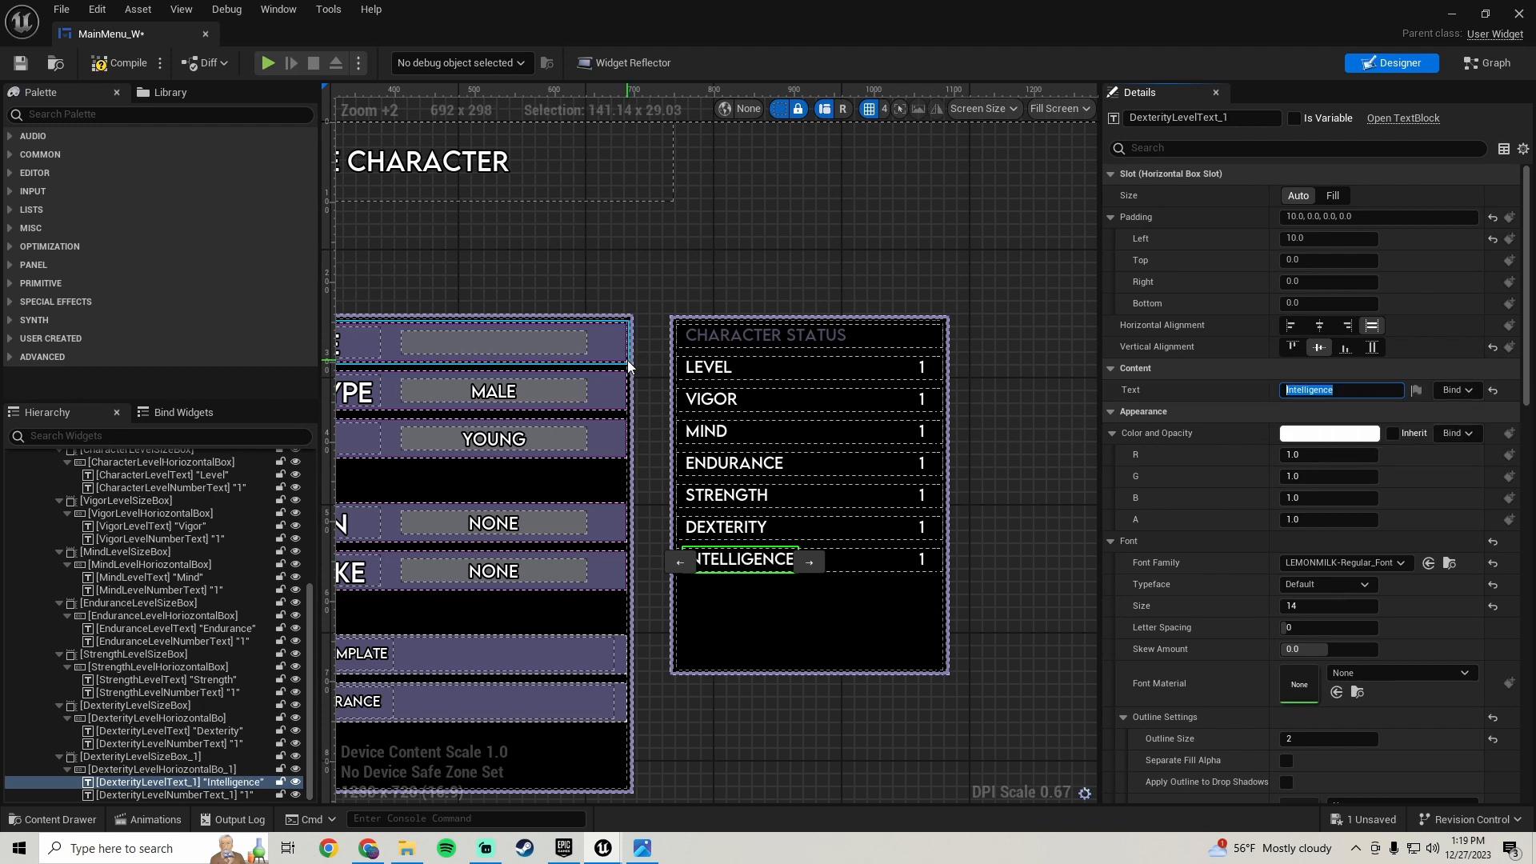
- Rename the new row's size box to IntelligenceLevelSizeBox
{"action": "left_click", "coordinate": [173, 758]}
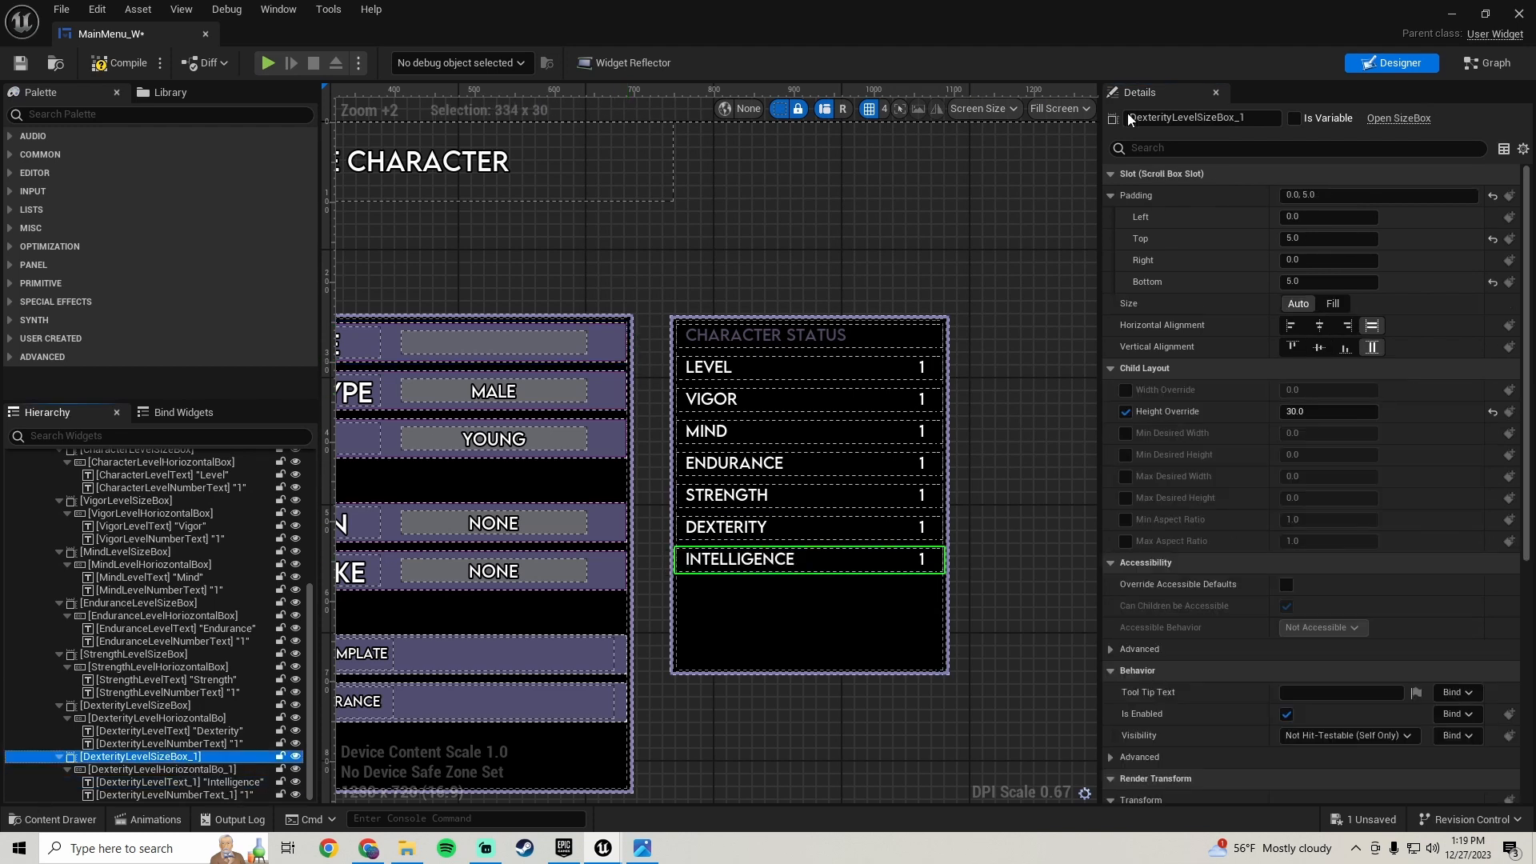
{"action": "left_click", "coordinate": [1256, 118]}
{"action": "left_click", "coordinate": [1256, 117]}
{"action": "key", "text": "BackSpace"}
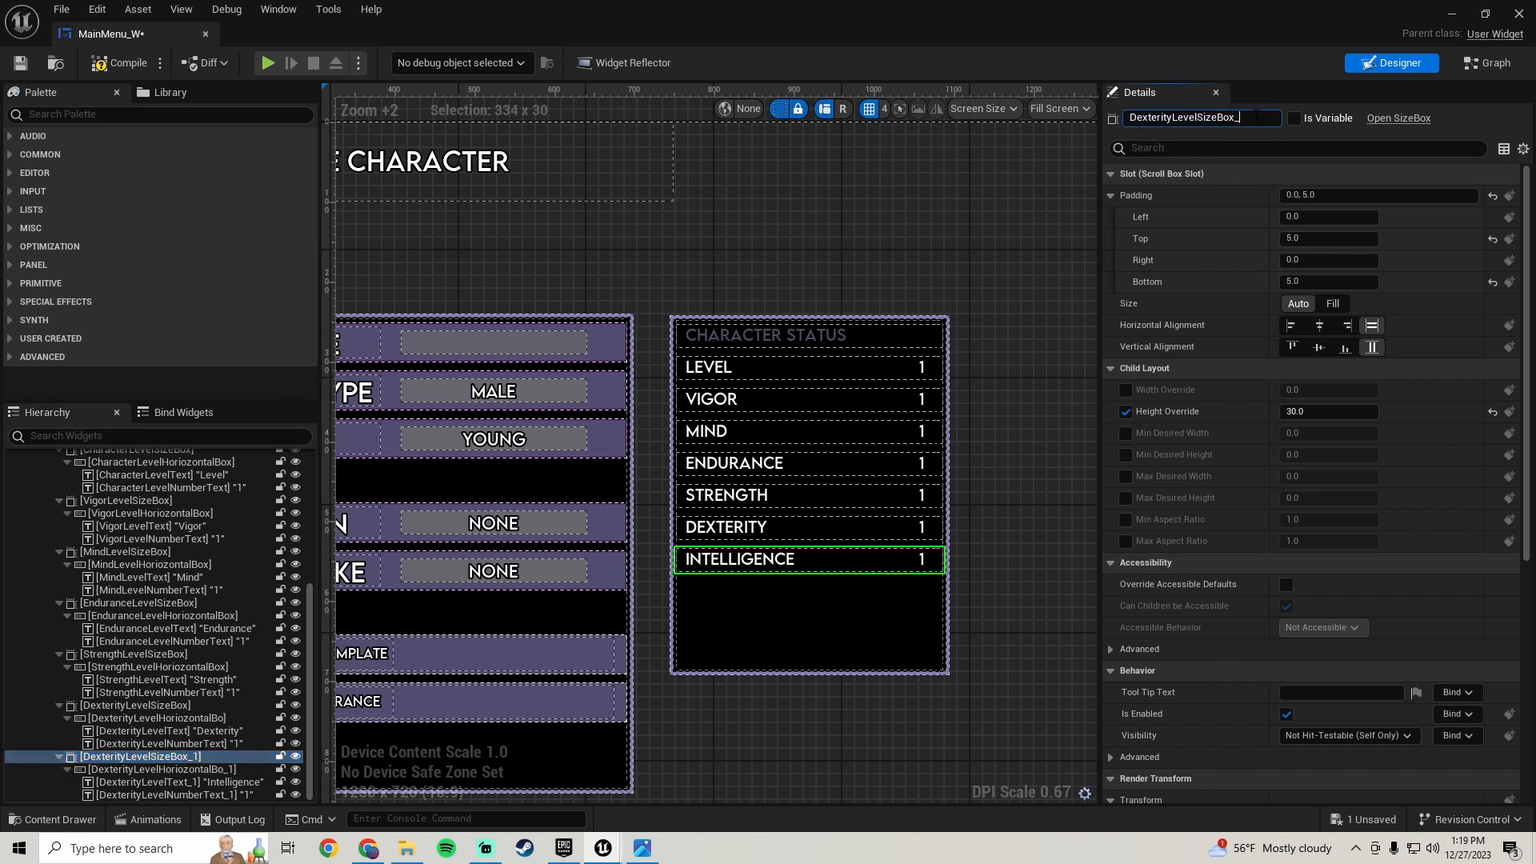
{"action": "key", "text": "shift+Home"}
{"action": "type", "text": "Intelligence"}
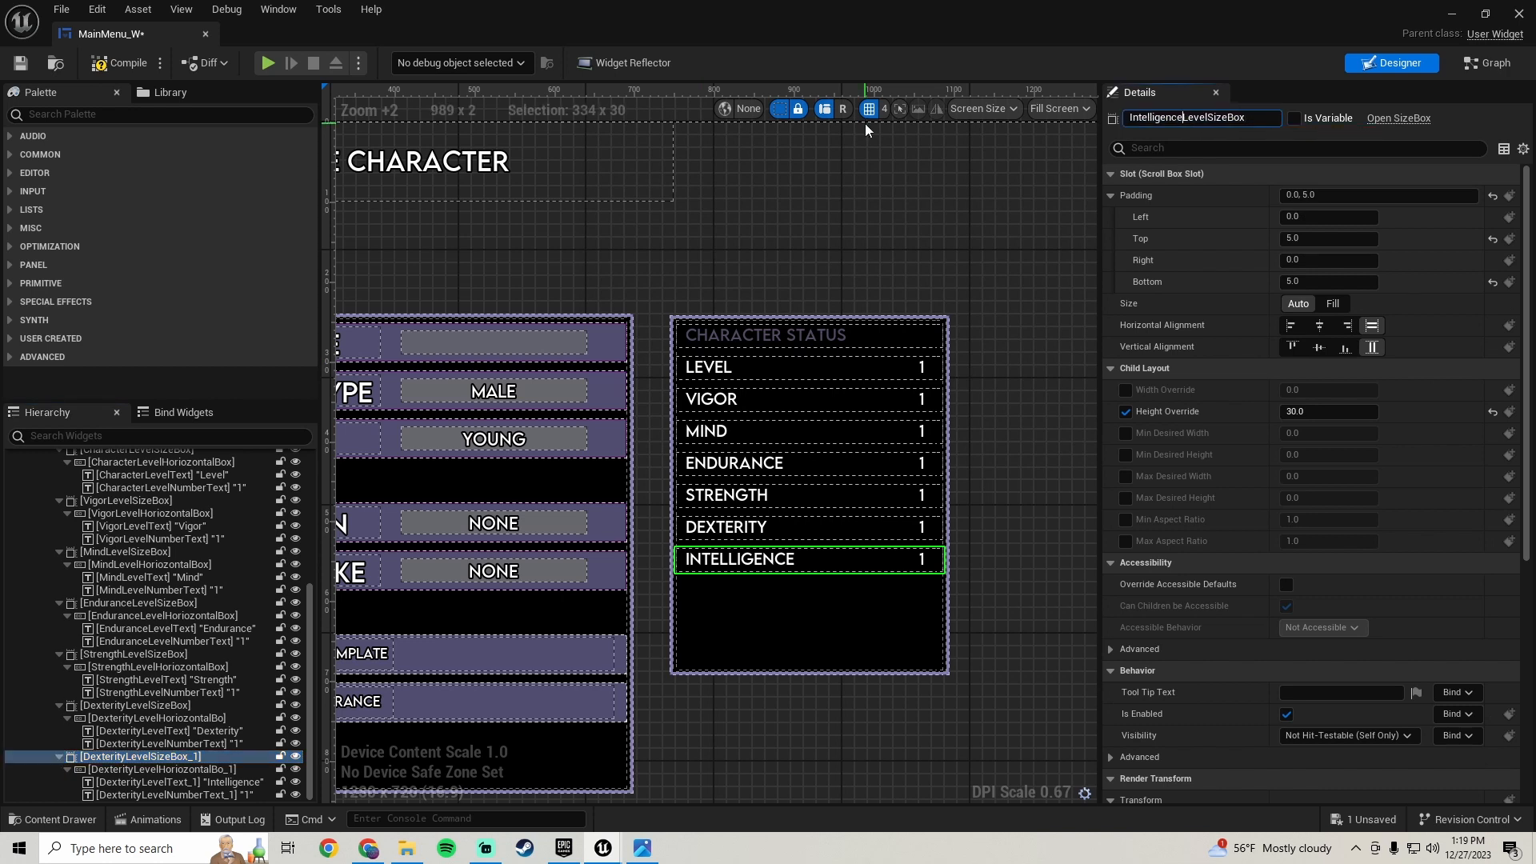
{"action": "key", "text": "Return"}
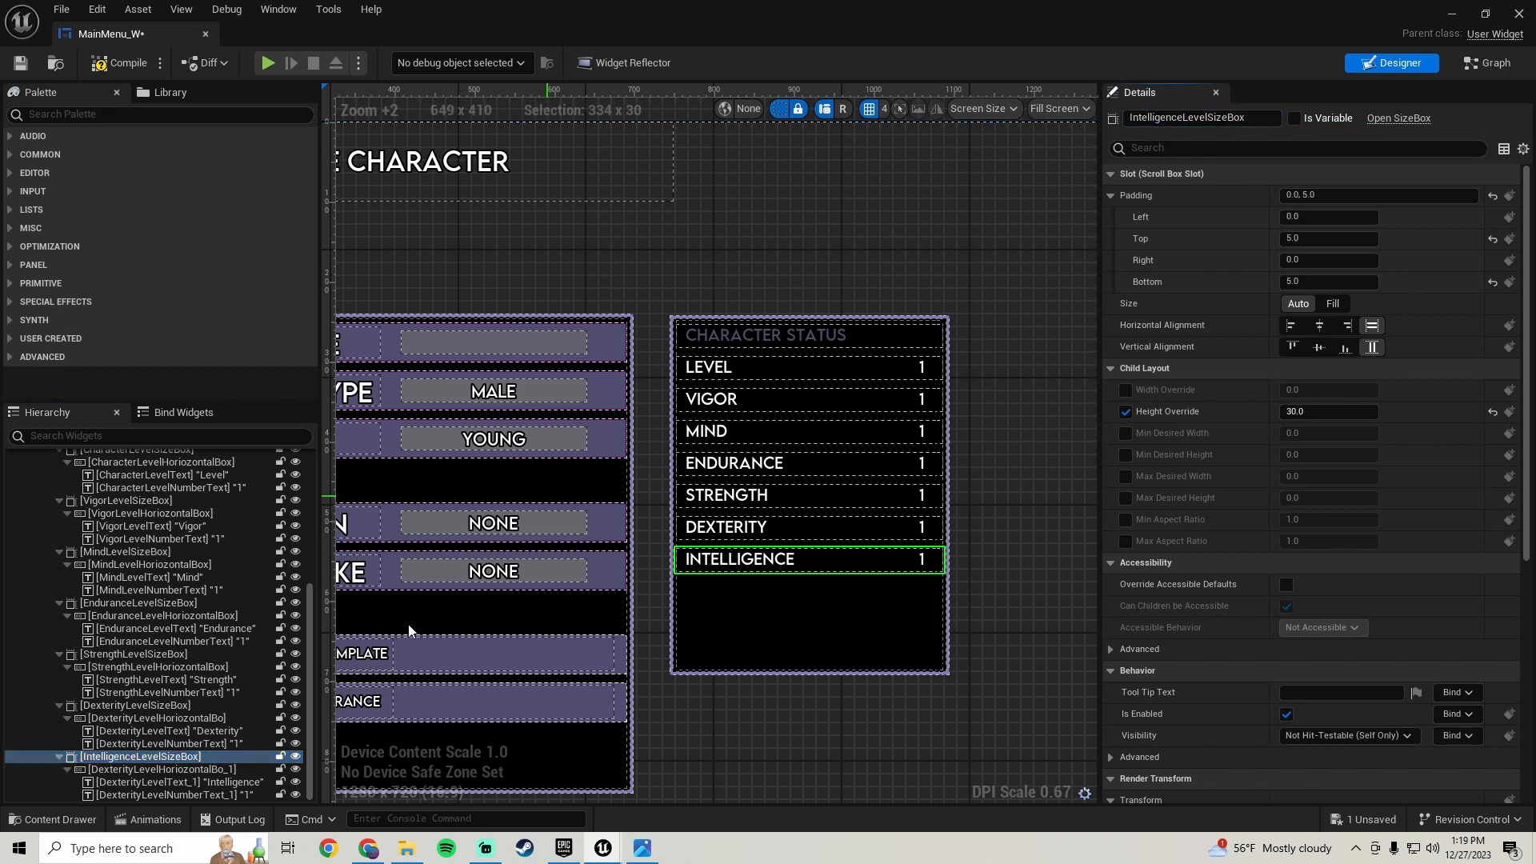
- Rename the new row's horizontal box, replacing its Dexterity prefix with Intelligence
{"action": "left_click", "coordinate": [128, 770]}
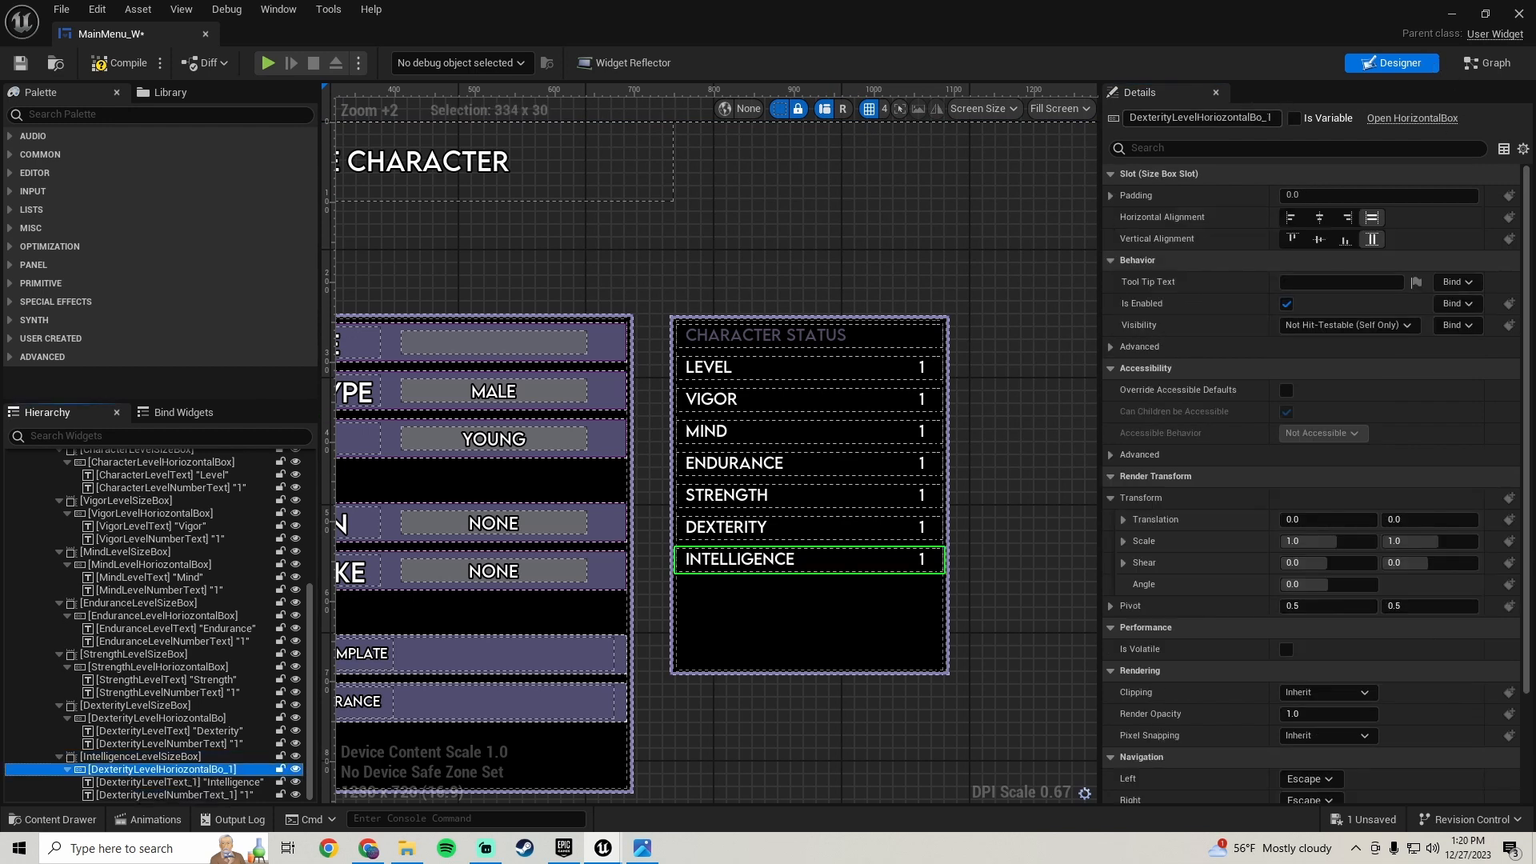
{"action": "left_click", "coordinate": [1272, 117]}
{"action": "key", "text": "BackSpace"}
{"action": "key", "text": "BackSpace"}
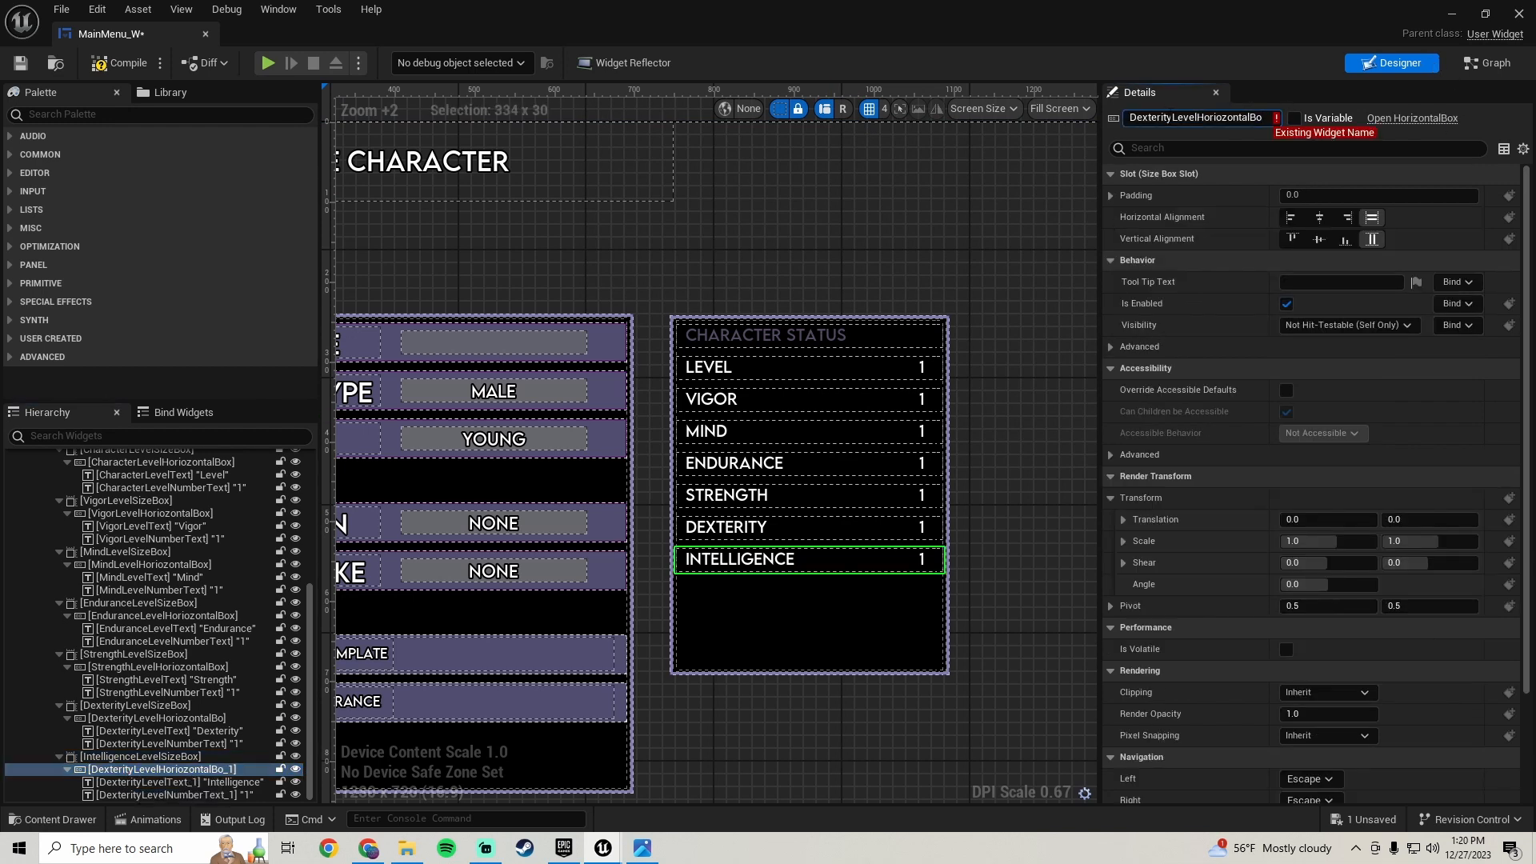
{"action": "left_click_drag", "start_coordinate": [1173, 117], "coordinate": [1129, 117]}
{"action": "type", "text": "Intelligence"}
{"action": "key", "text": "Return"}
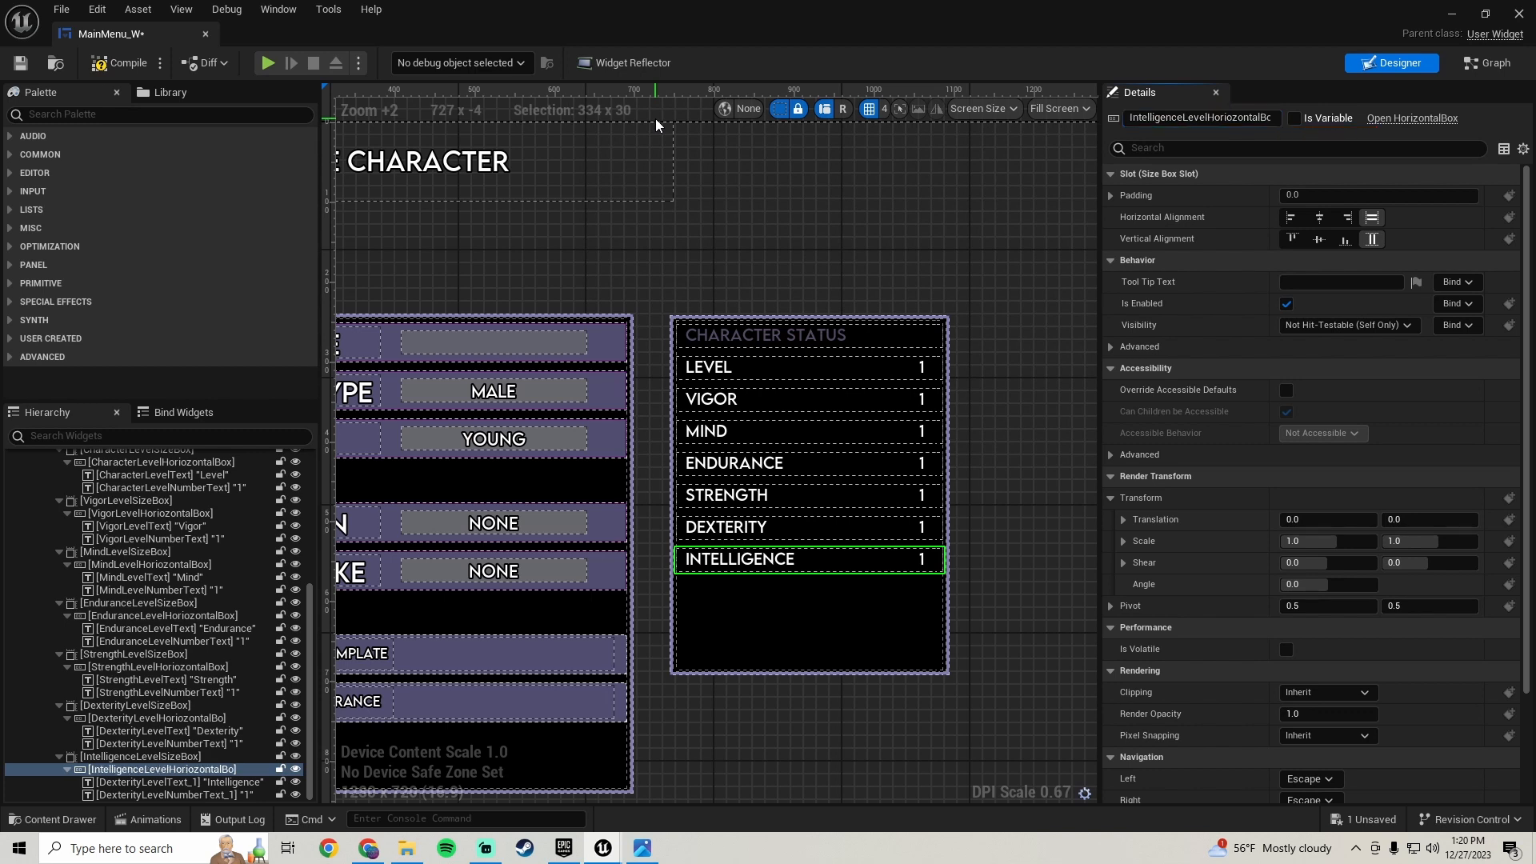
- Rename the new row's label text to IntelligenceLevelText
{"action": "left_click", "coordinate": [140, 782]}
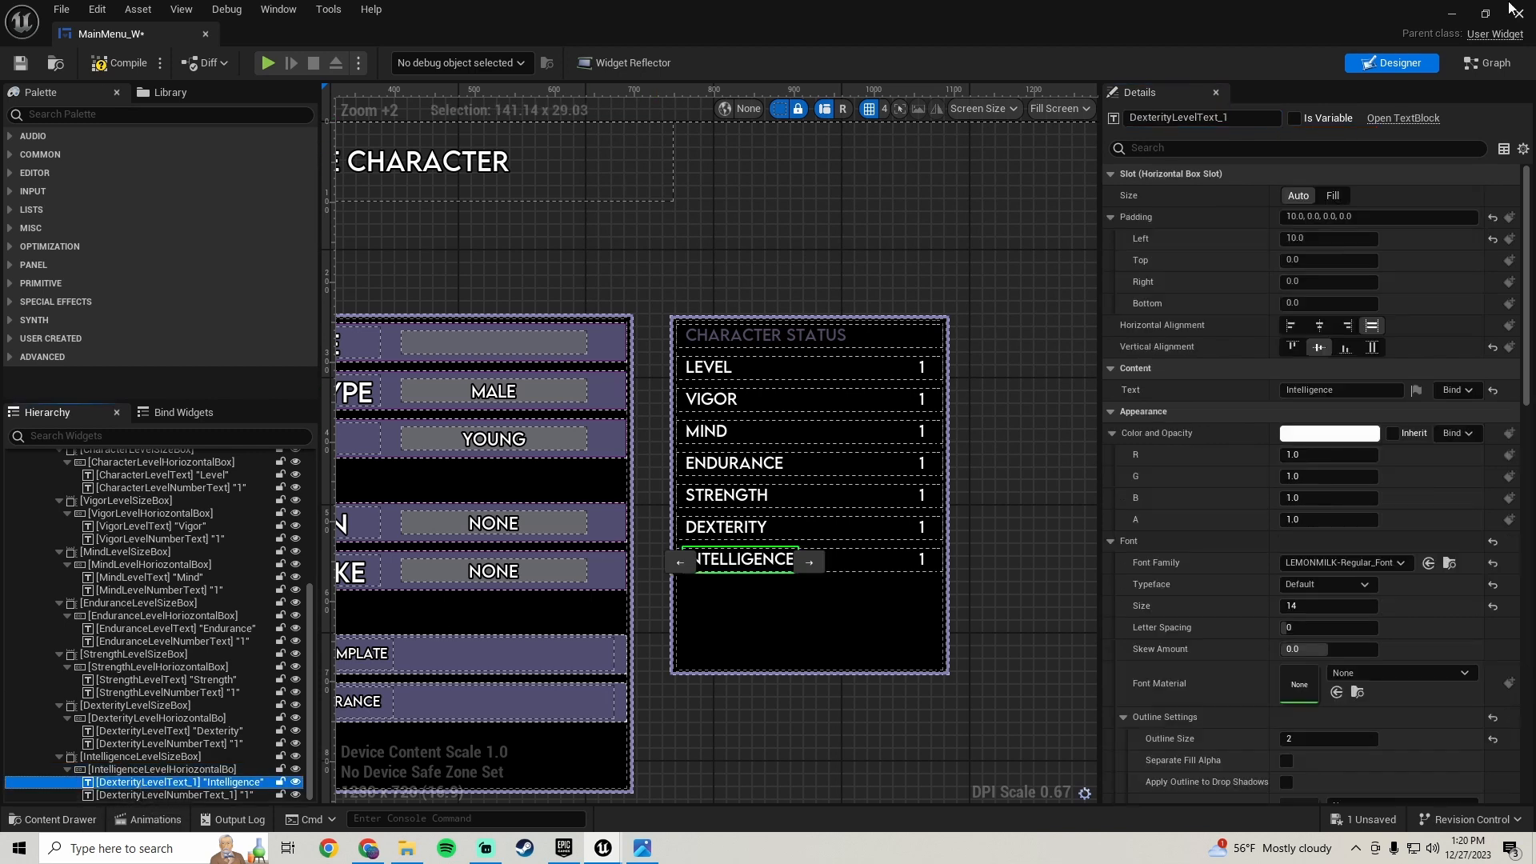
{"action": "left_click", "coordinate": [1250, 117]}
{"action": "left_click", "coordinate": [1250, 118]}
{"action": "key", "text": "BackSpace"}
{"action": "key", "text": "BackSpace"}
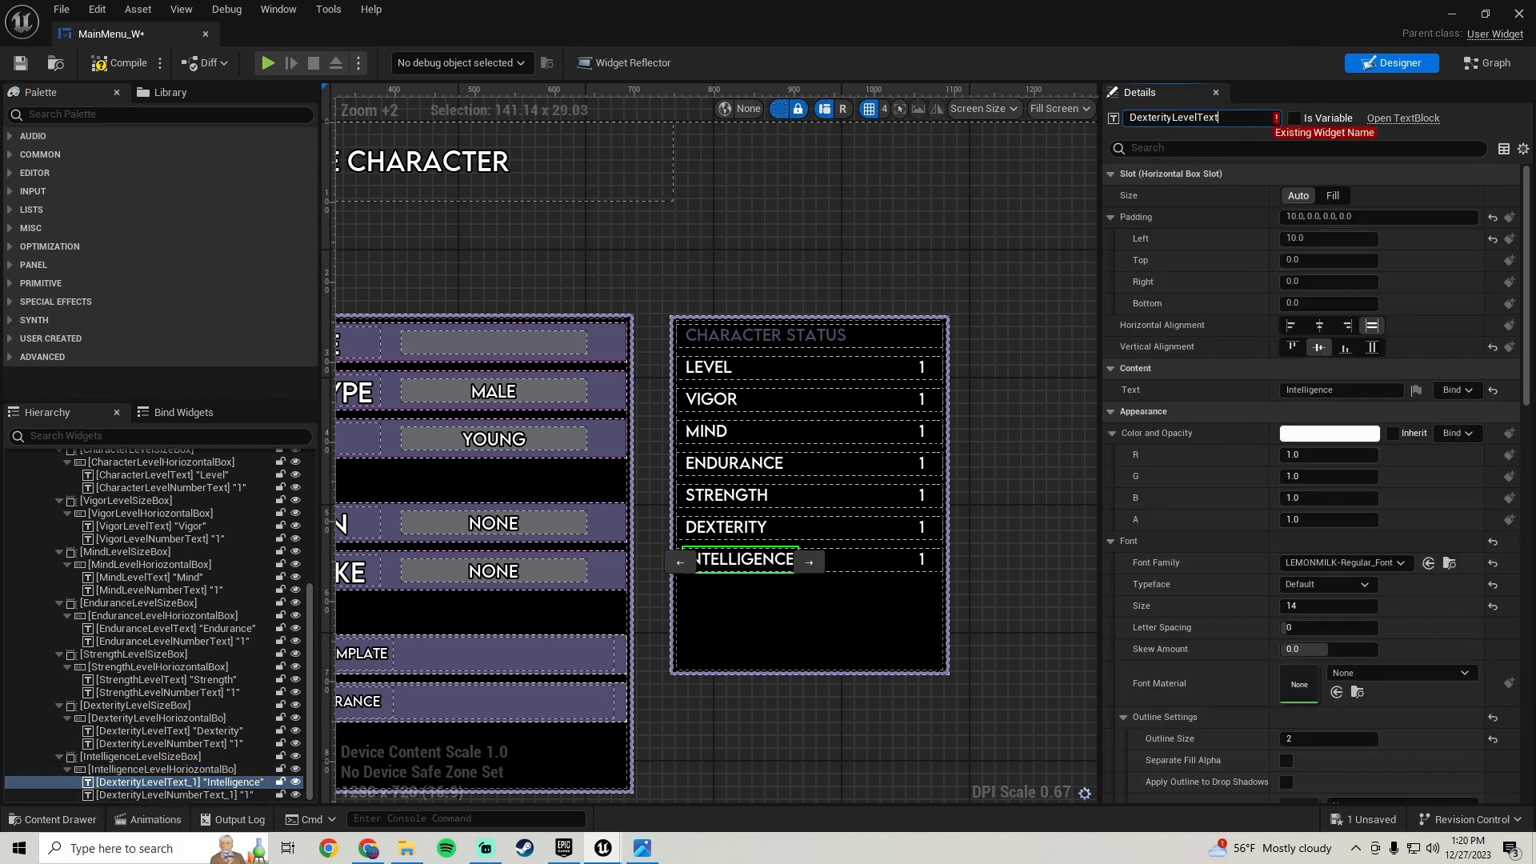
{"action": "type", "text": "Intelligence"}
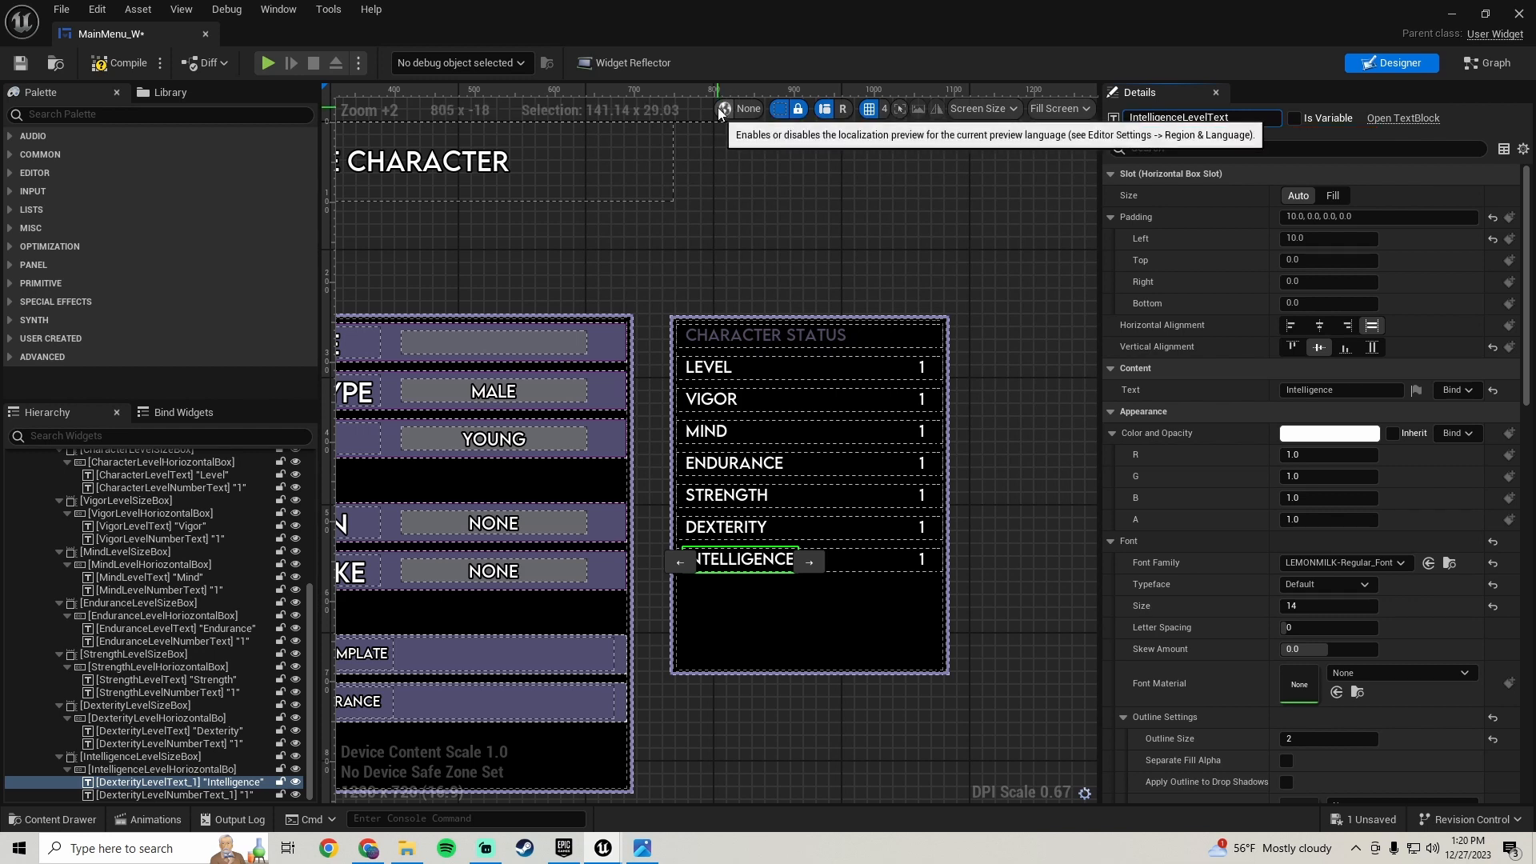
{"action": "key", "text": "Return"}
- Rename the new row's value text to IntelligenceLevelNumberText and save the widget
{"action": "left_click", "coordinate": [160, 795]}
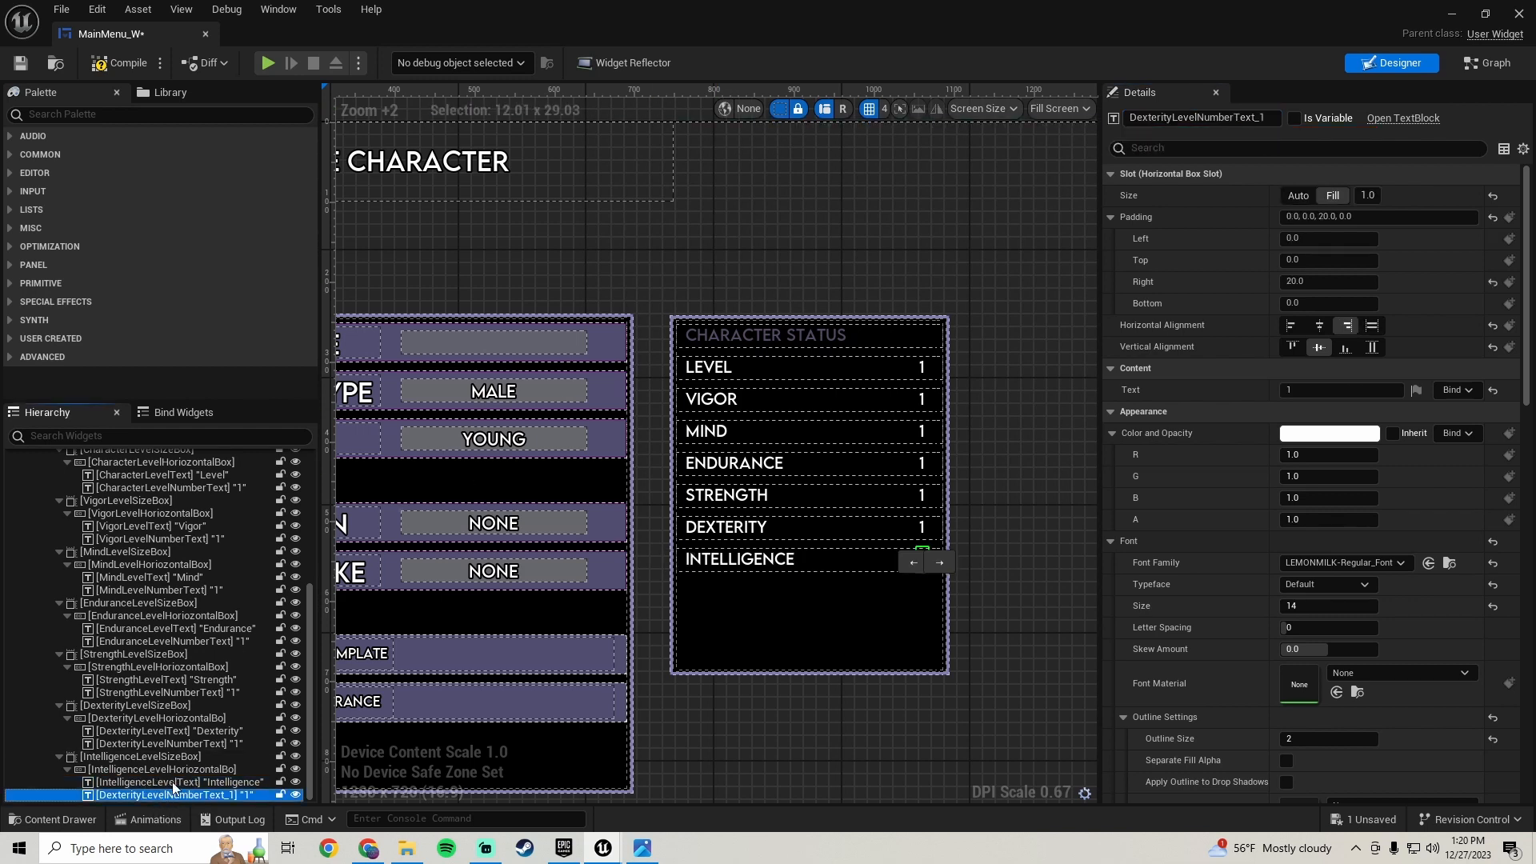
{"action": "left_click", "coordinate": [1270, 118]}
{"action": "left_click", "coordinate": [1270, 119]}
{"action": "key", "text": "BackSpace"}
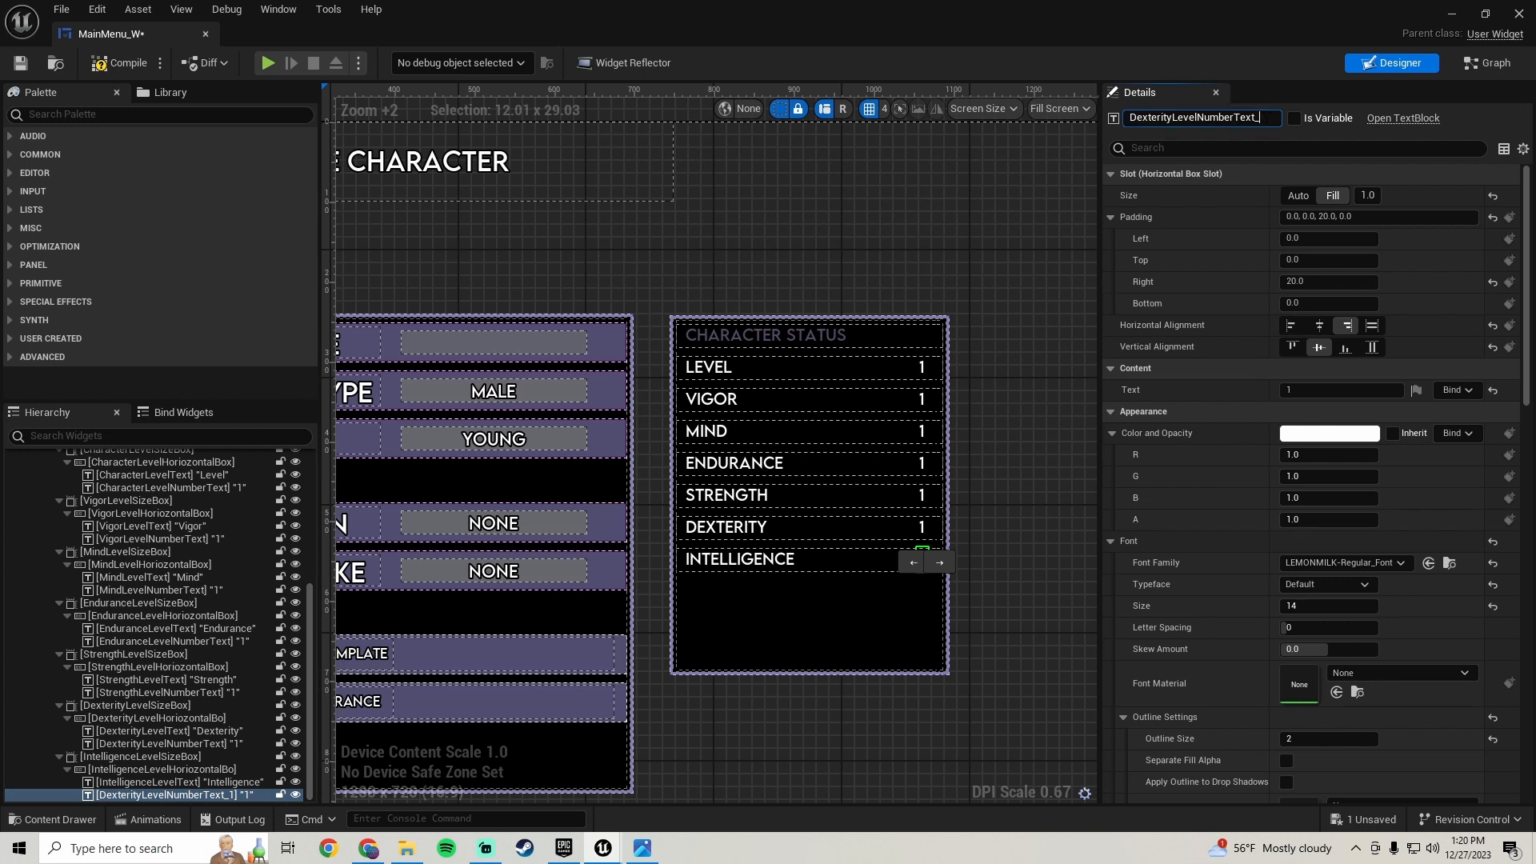
{"action": "left_click_drag", "start_coordinate": [1173, 118], "coordinate": [1130, 118]}
{"action": "type", "text": "Intelligence"}
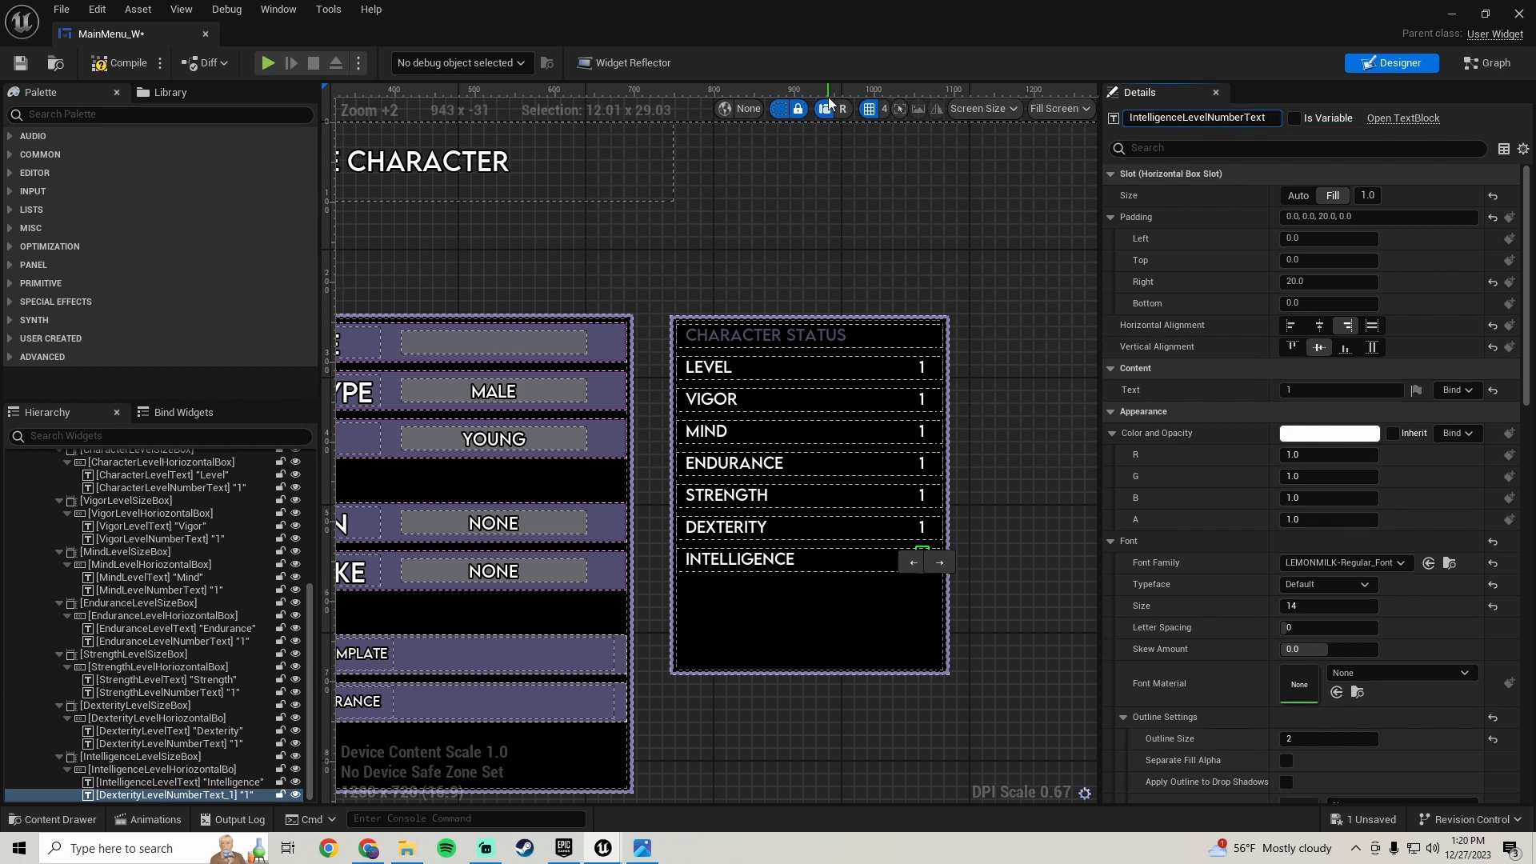
{"action": "key", "text": "Return"}
{"action": "left_click", "coordinate": [115, 64]}
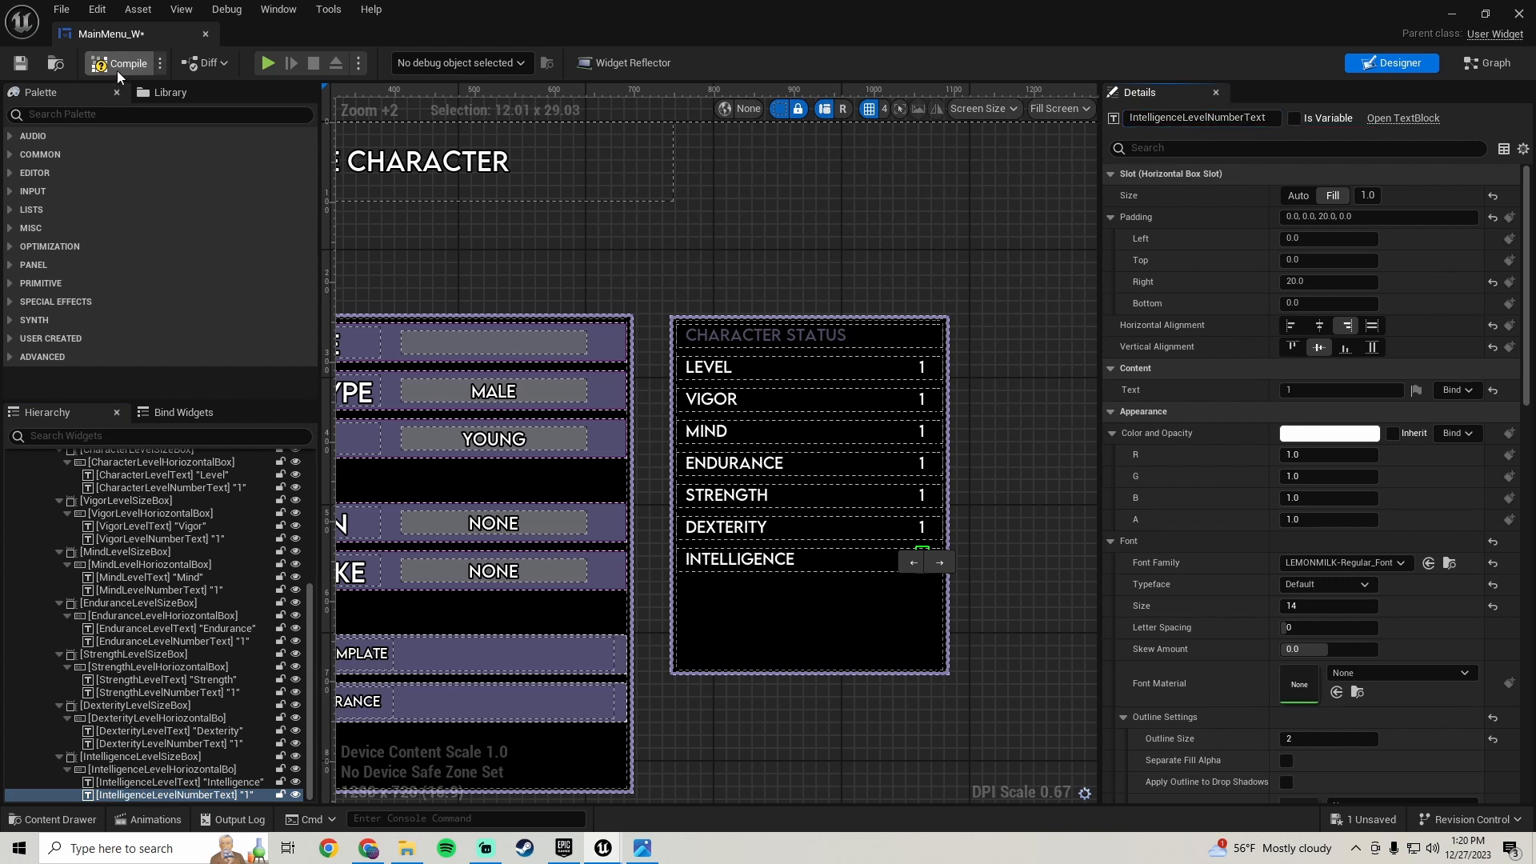
{"action": "left_click", "coordinate": [21, 62]}
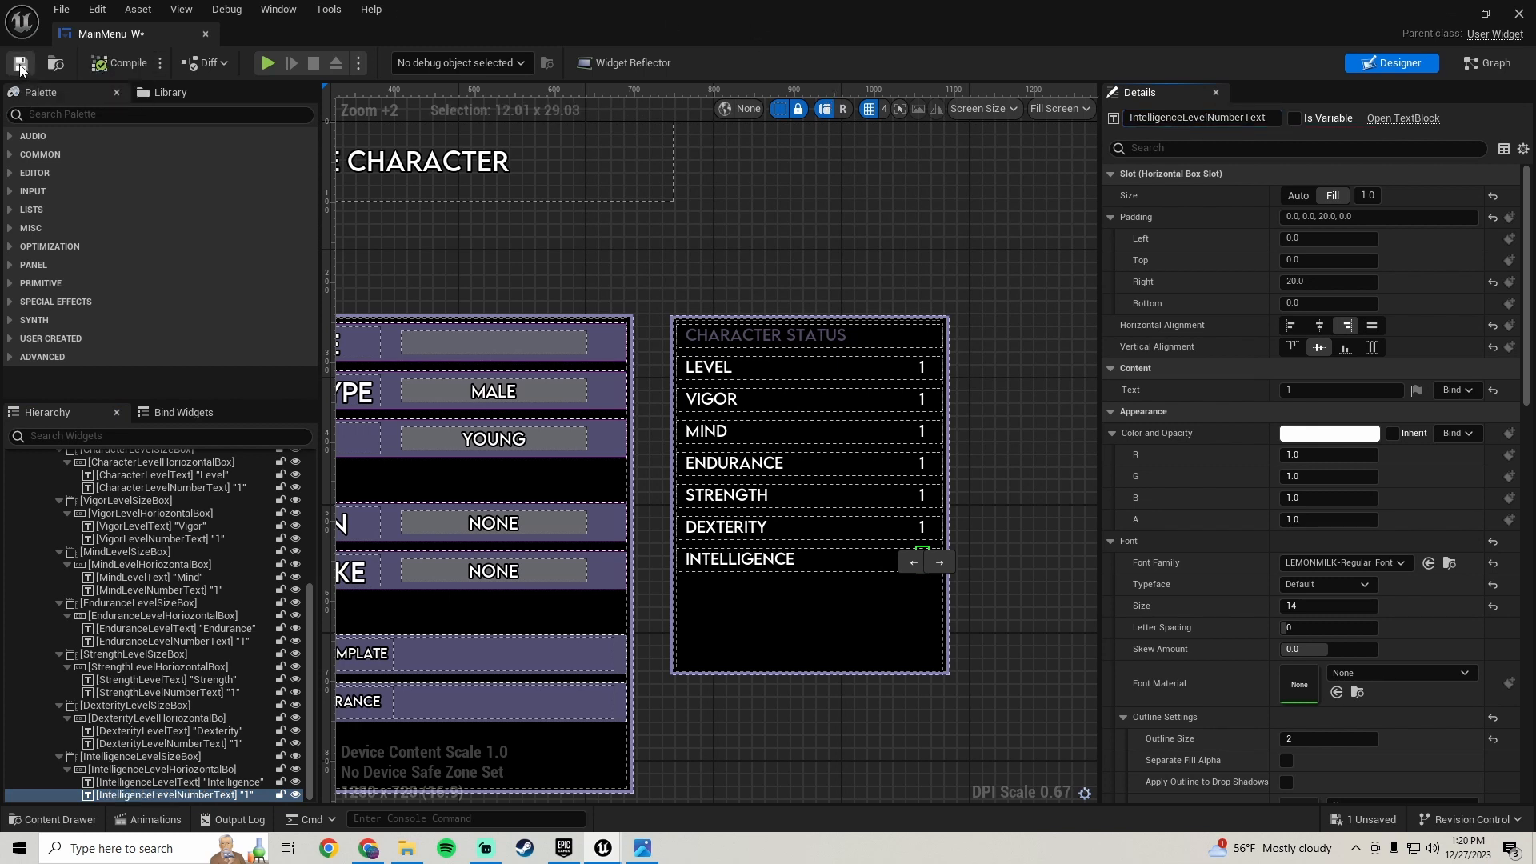
- Duplicate the IntelligenceLevelSizeBox row in the hierarchy
{"action": "left_click", "coordinate": [152, 756]}
{"action": "right_click", "coordinate": [154, 756]}
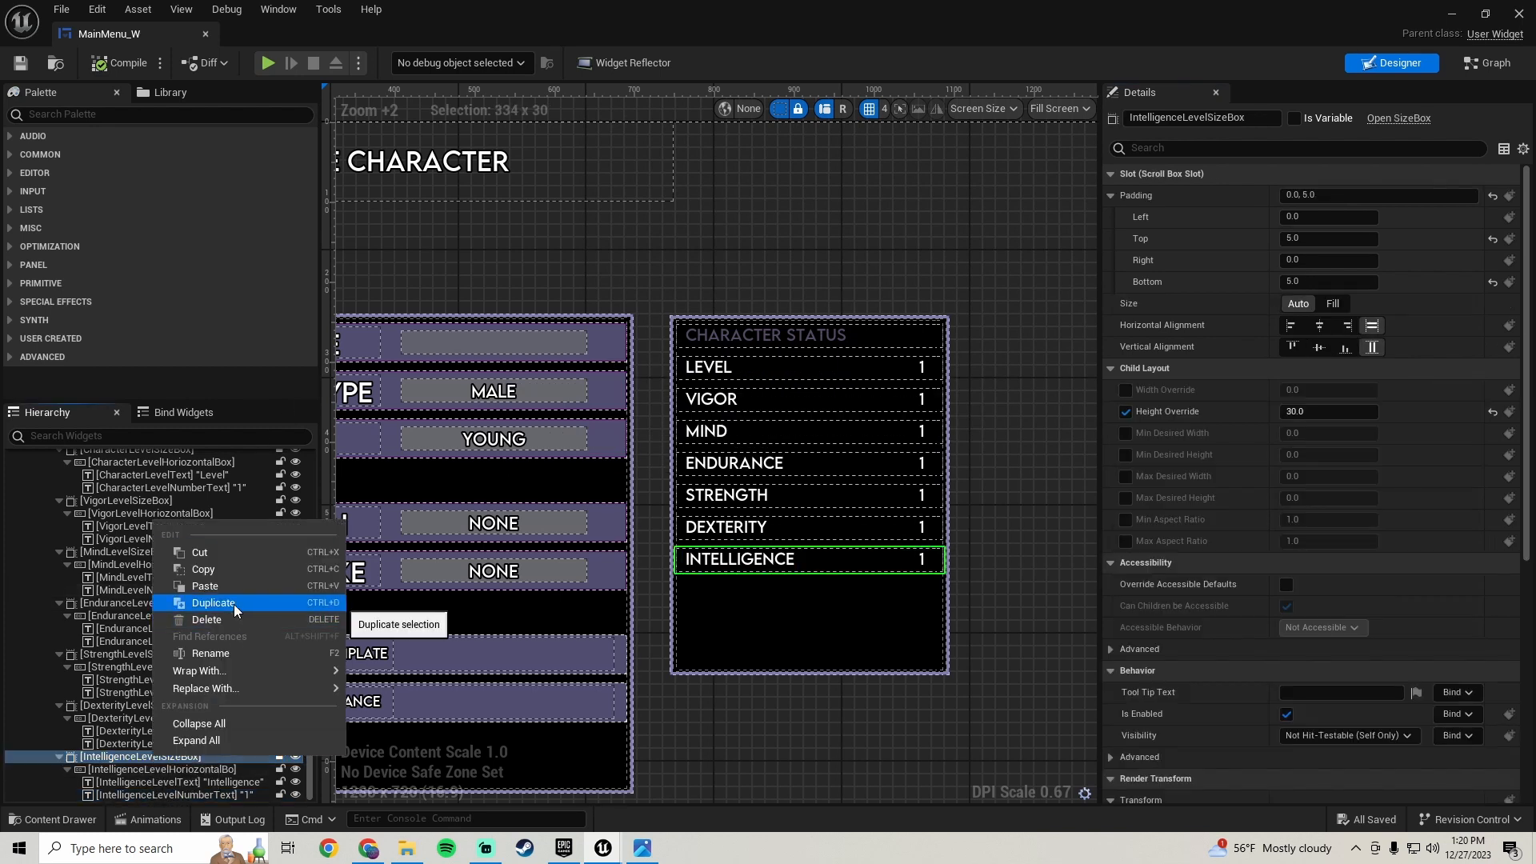
{"action": "left_click", "coordinate": [214, 603]}
- Check the reference screenshot and set the duplicated row's label text to Faith
{"action": "left_click", "coordinate": [640, 855]}
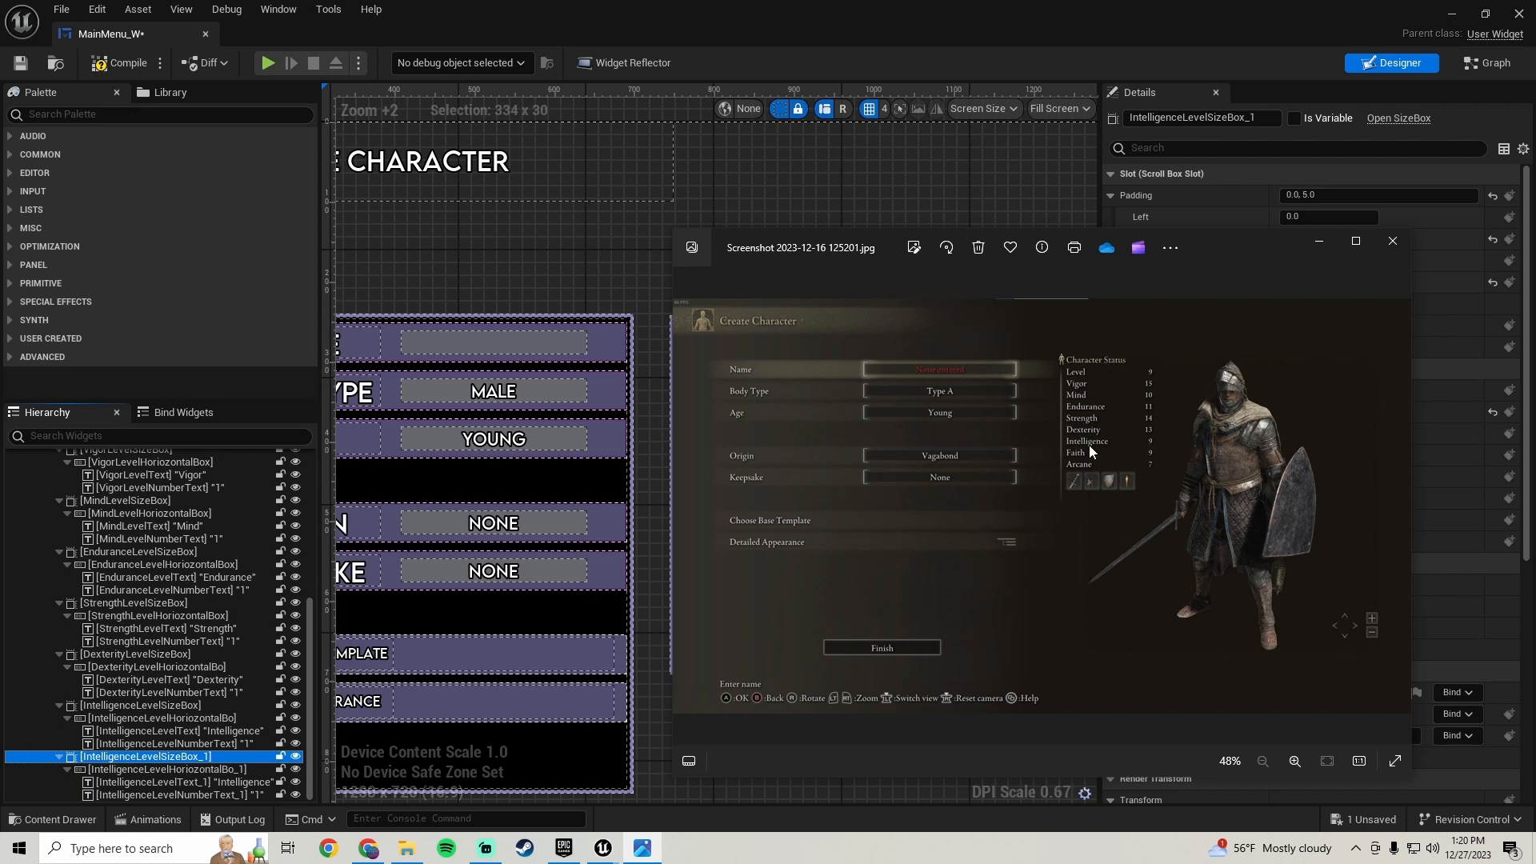
{"action": "left_click", "coordinate": [213, 782]}
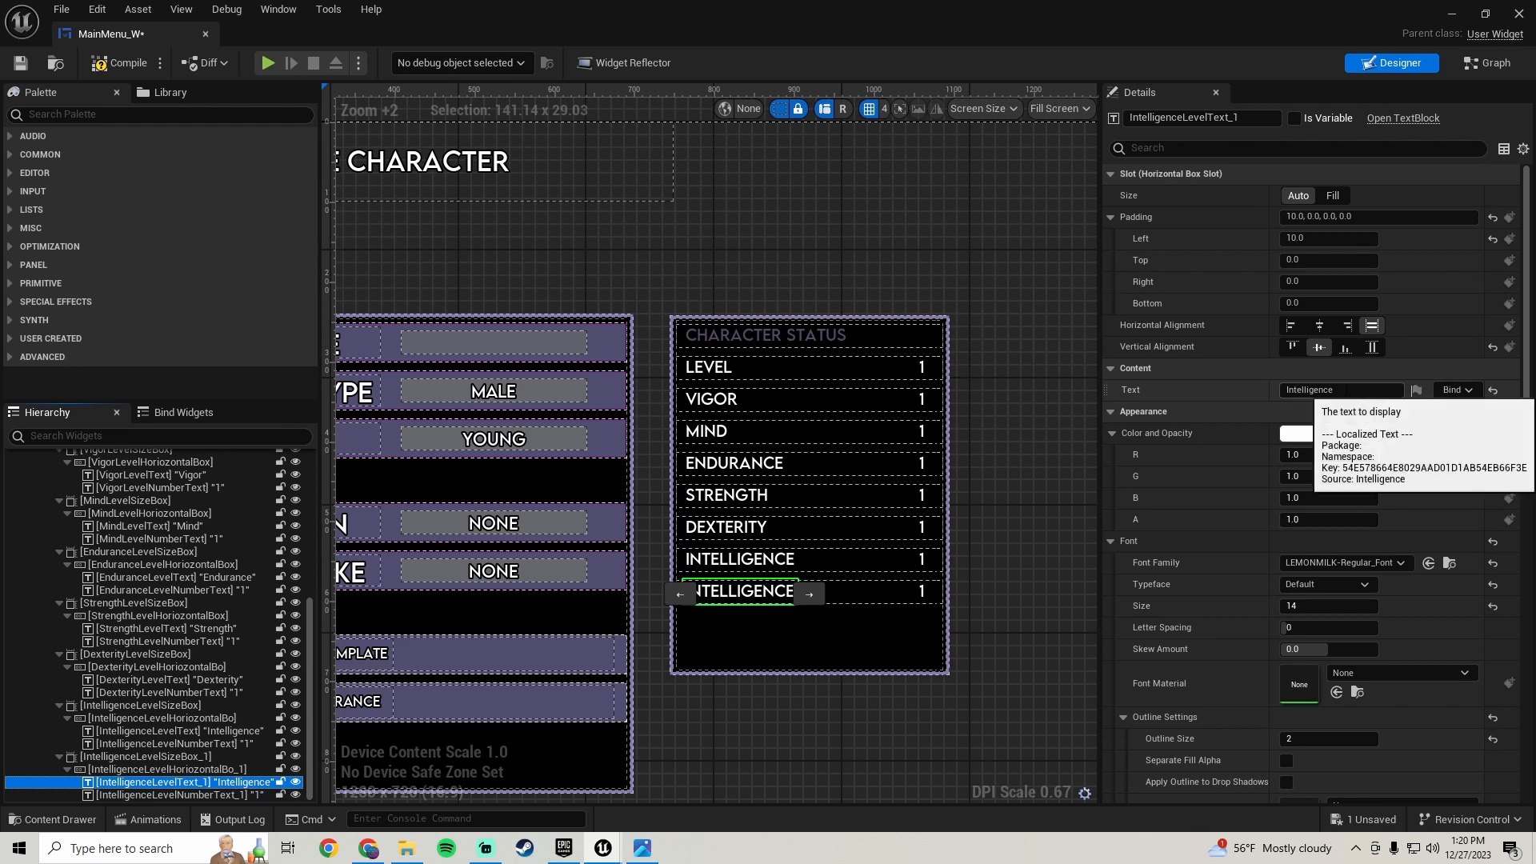
{"action": "left_click", "coordinate": [1394, 389]}
{"action": "type", "text": "Faith"}
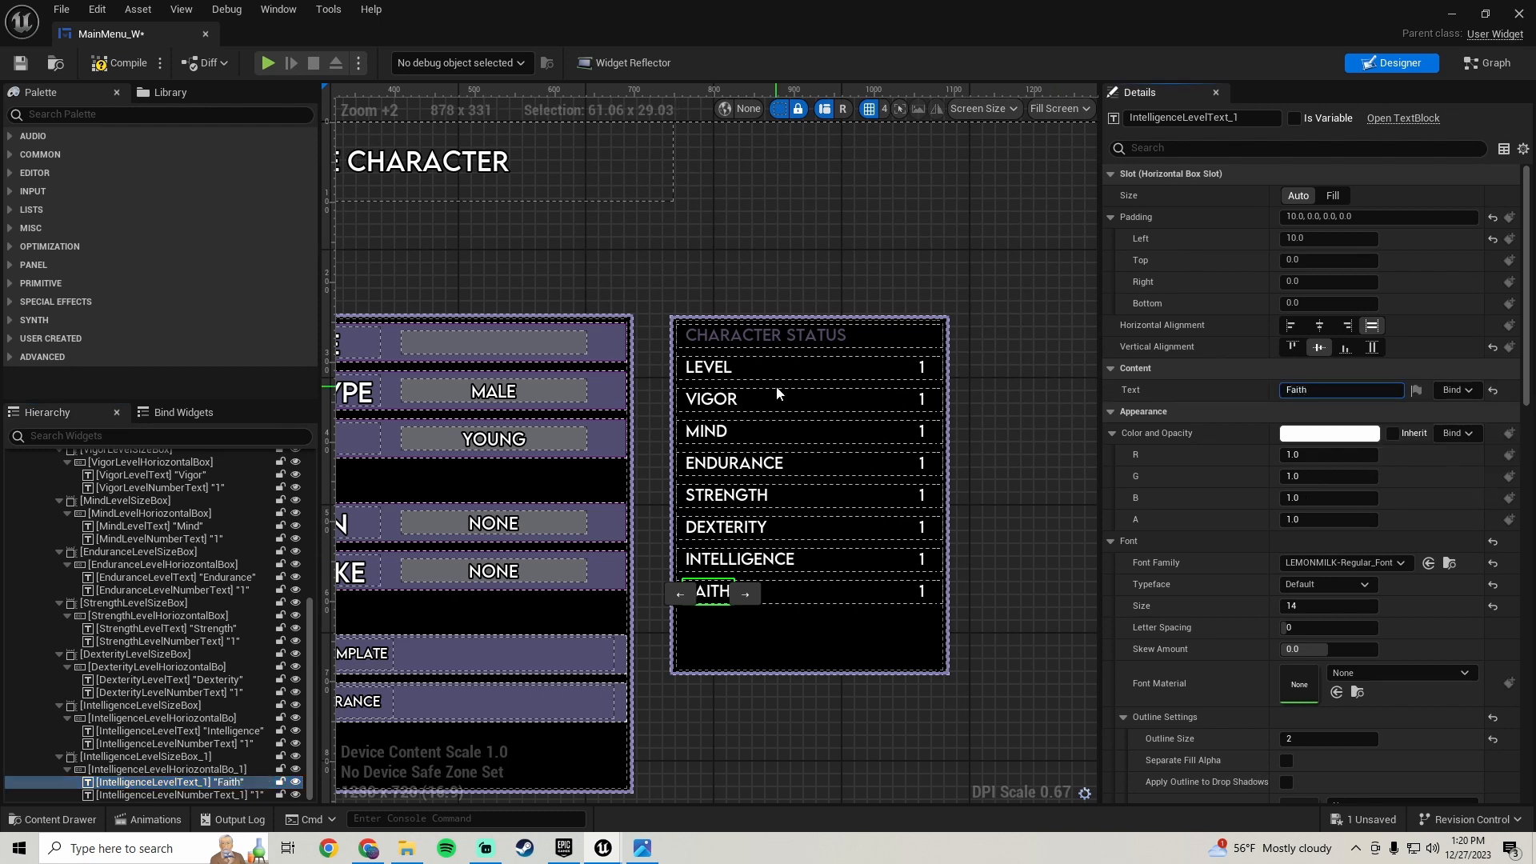
{"action": "key", "text": "Return"}
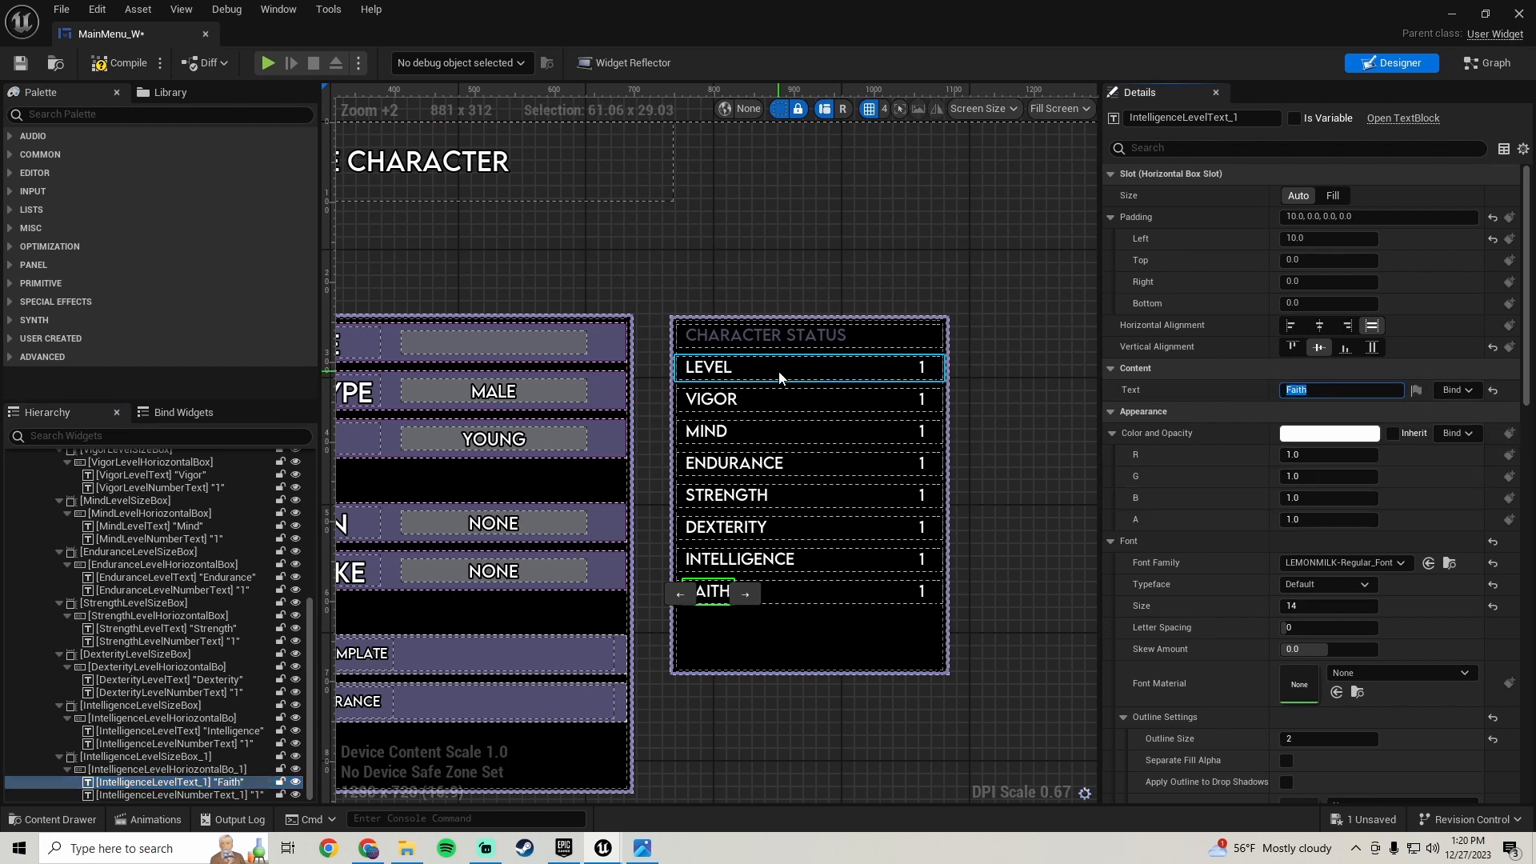
- Rename the duplicated row's size box to FaithLevelSizeBox
{"action": "left_click", "coordinate": [171, 756]}
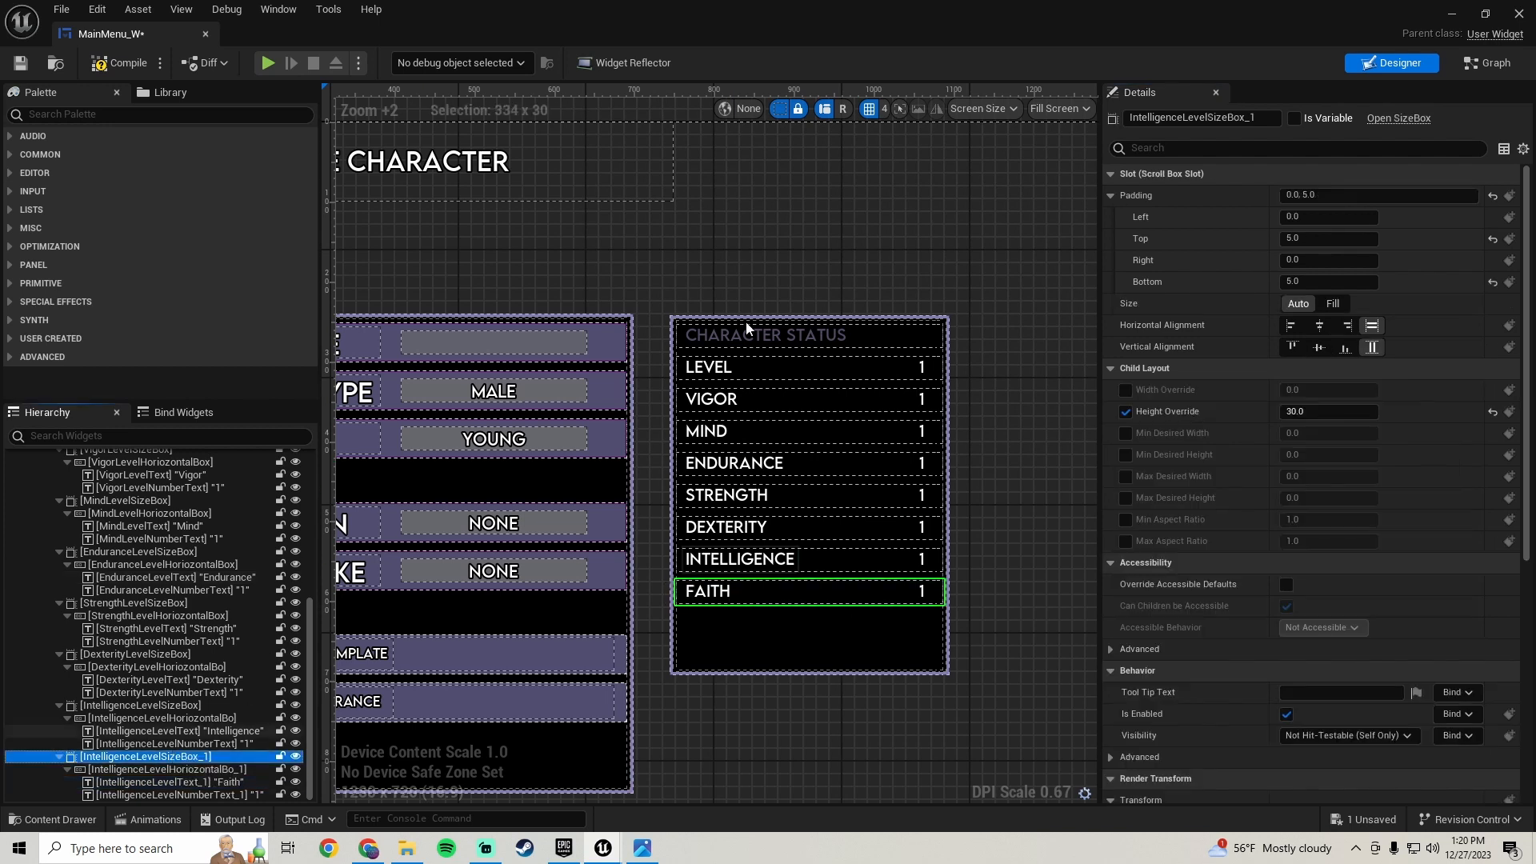
{"action": "left_click", "coordinate": [1270, 120]}
{"action": "left_click", "coordinate": [1270, 120]}
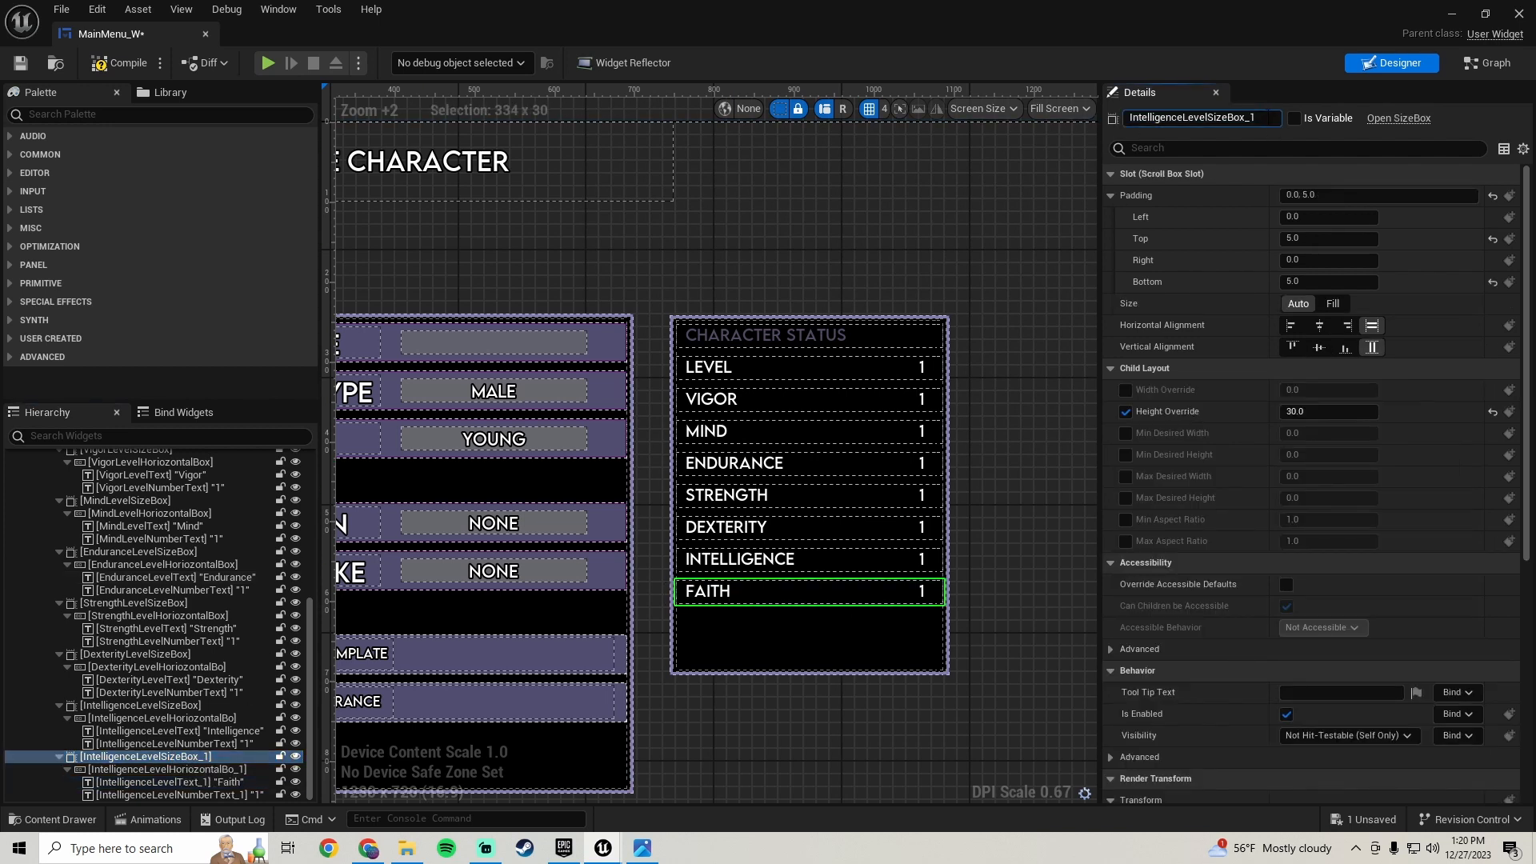
{"action": "key", "text": "BackSpace"}
{"action": "key", "text": "BackSpace"}
{"action": "type", "text": "Faith"}
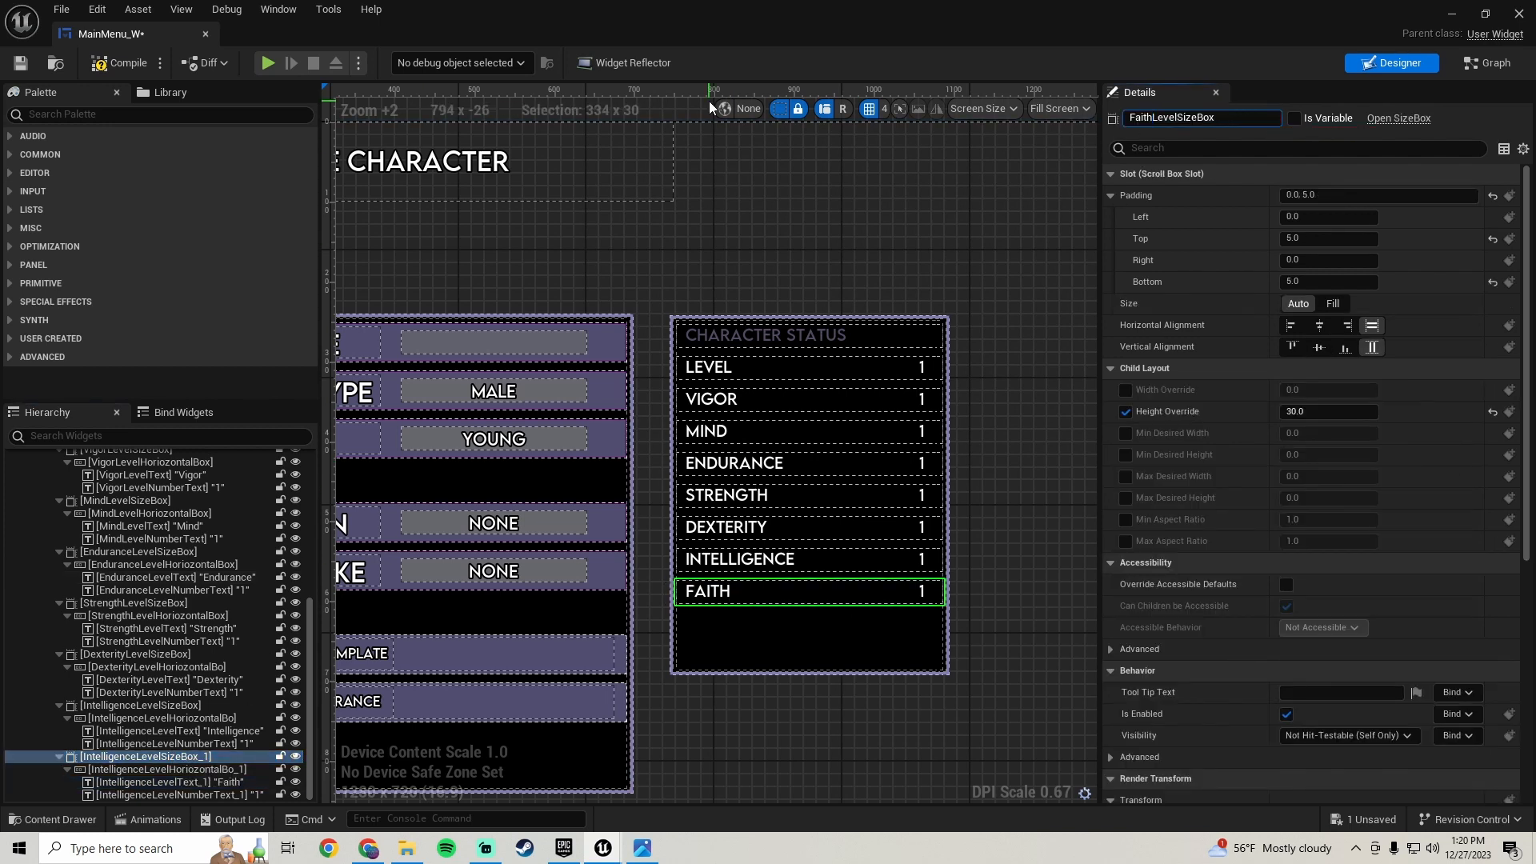
{"action": "key", "text": "Return"}
- Rename the duplicated row's horizontal box to FaithLevelHoriozontalBo
{"action": "left_click", "coordinate": [200, 769]}
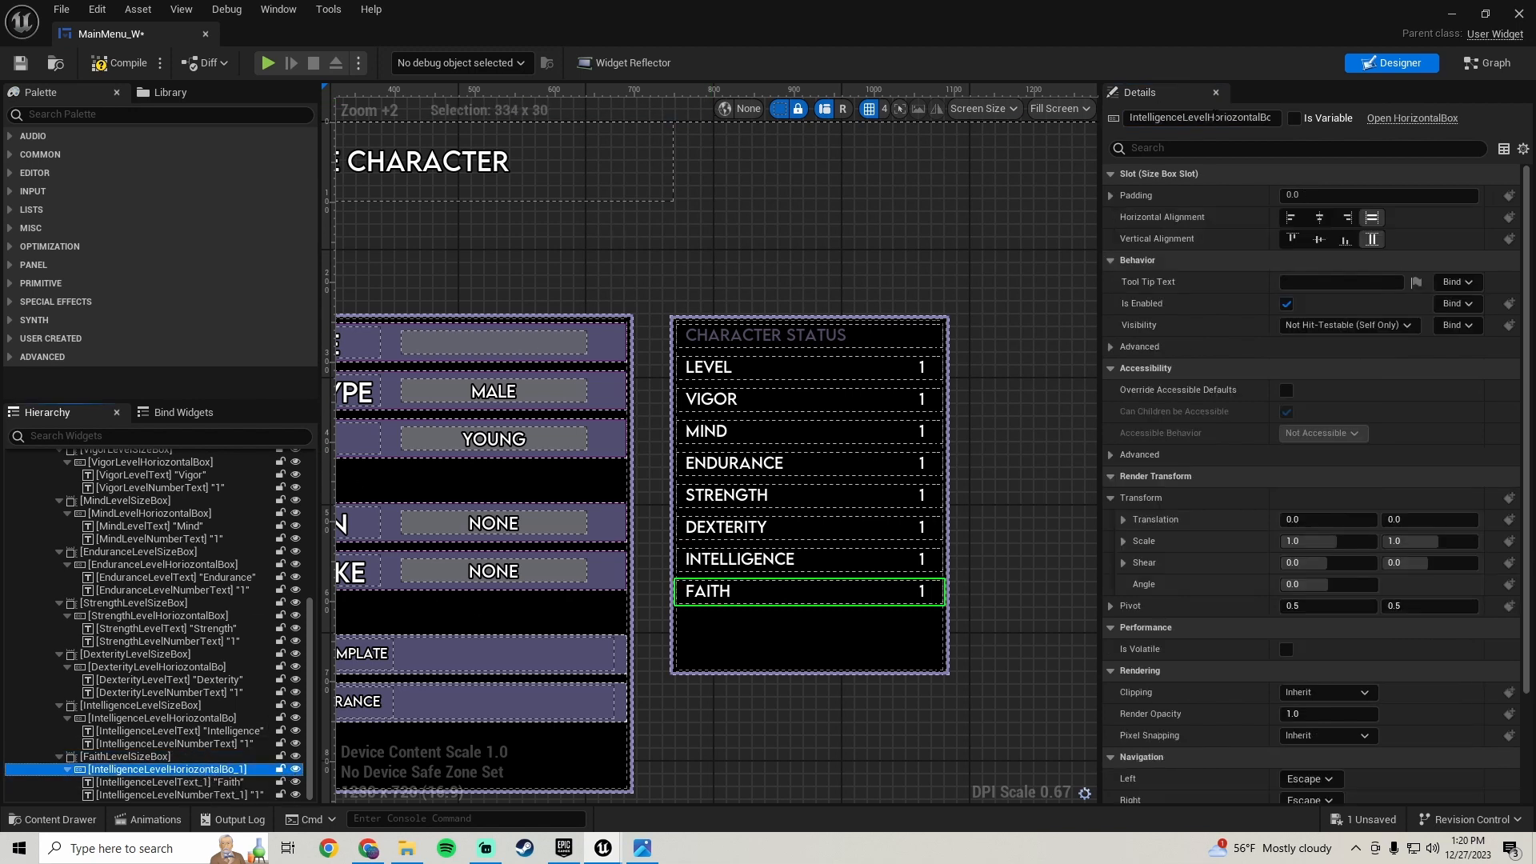
{"action": "left_click_drag", "start_coordinate": [1258, 115], "coordinate": [1317, 109]}
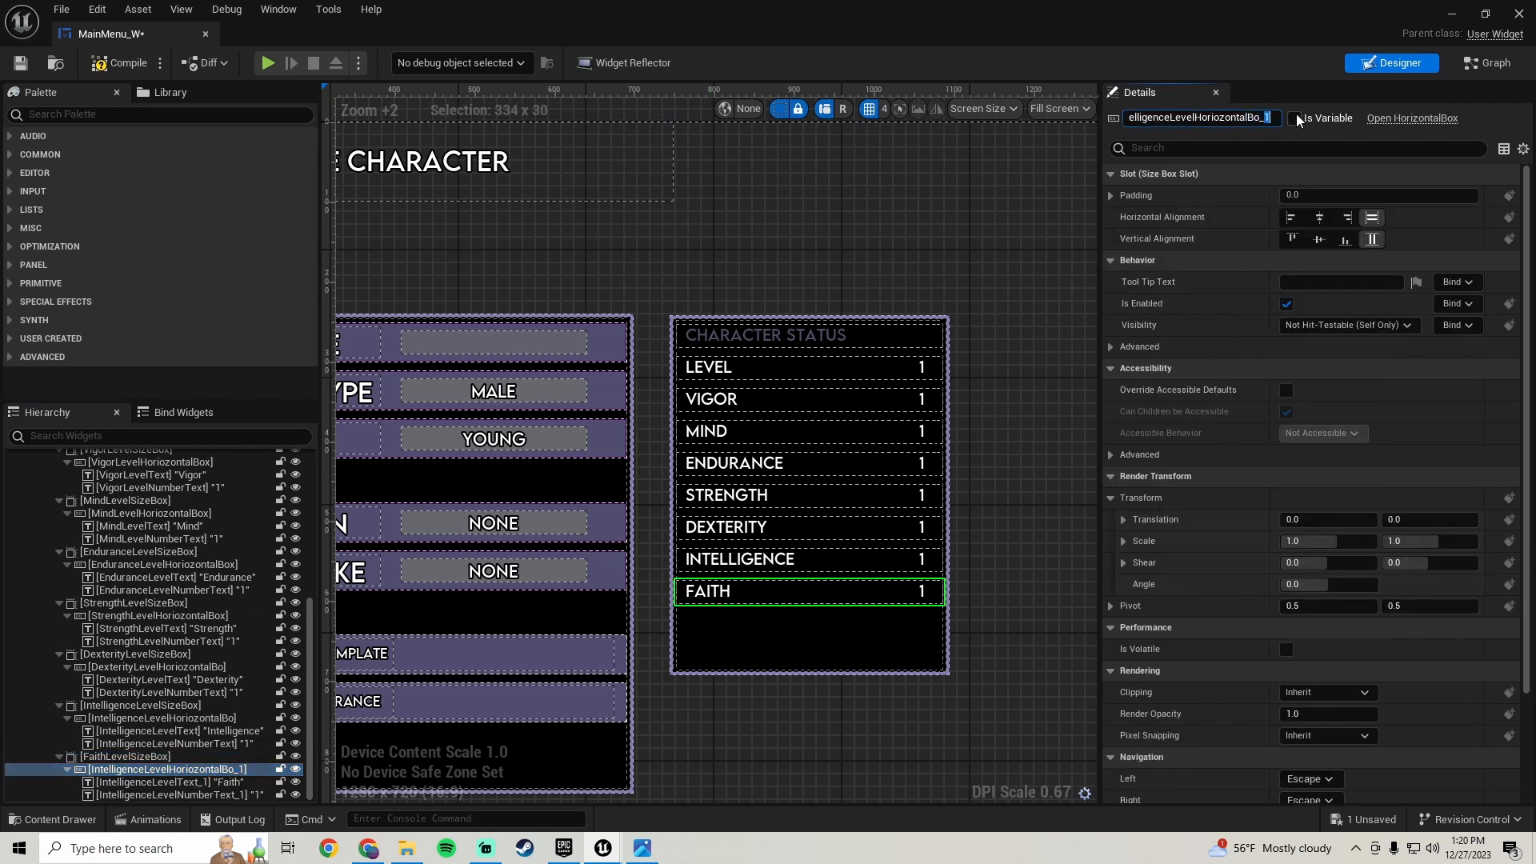
{"action": "key", "text": "BackSpace"}
{"action": "key", "text": "BackSpace"}
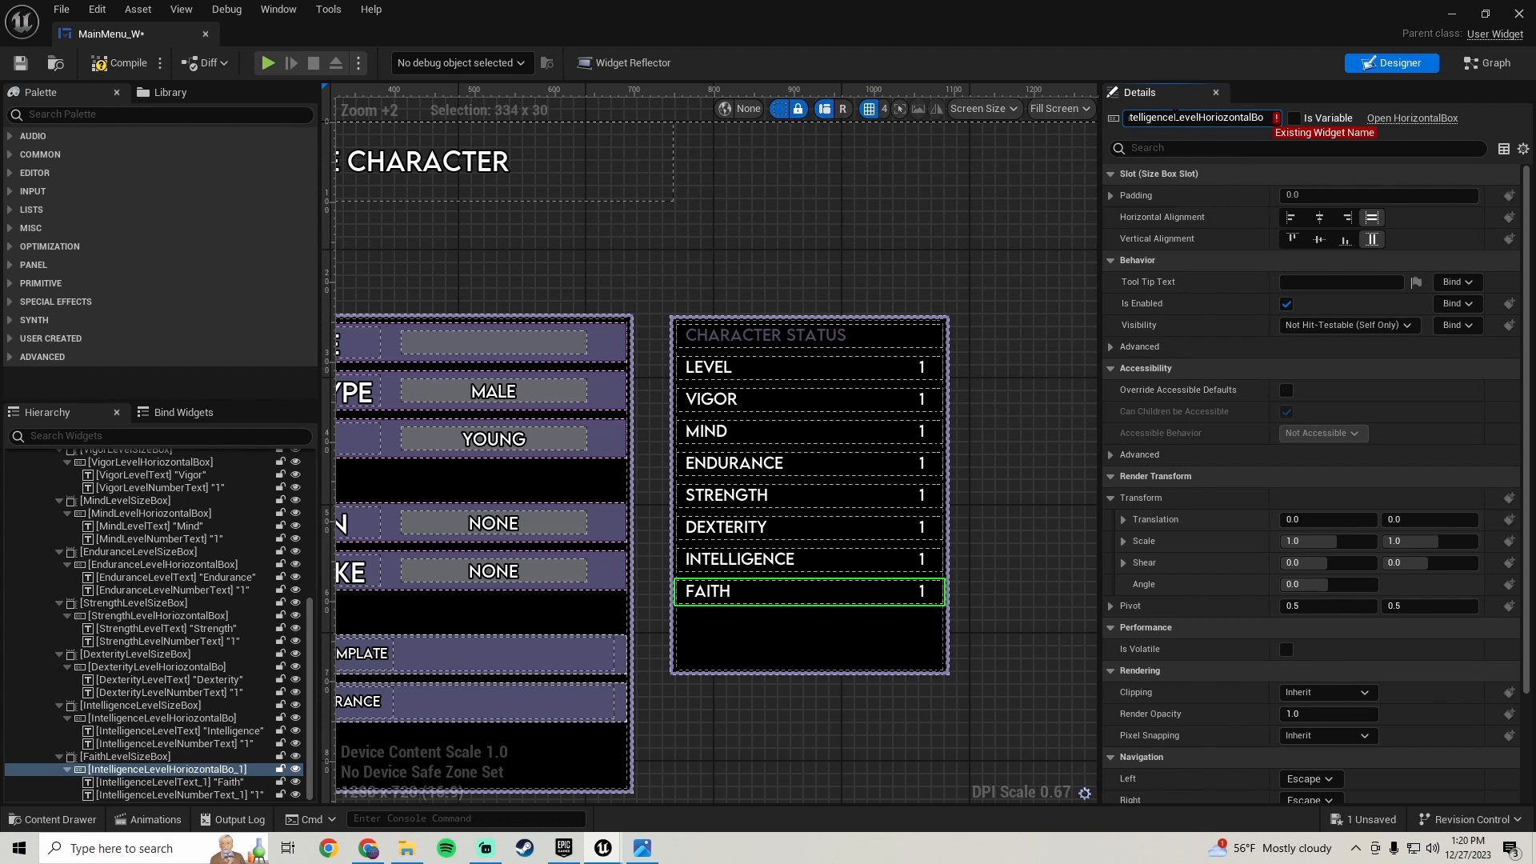
{"action": "left_click_drag", "start_coordinate": [1174, 117], "coordinate": [1125, 117]}
{"action": "type", "text": "Faith"}
{"action": "key", "text": "Return"}
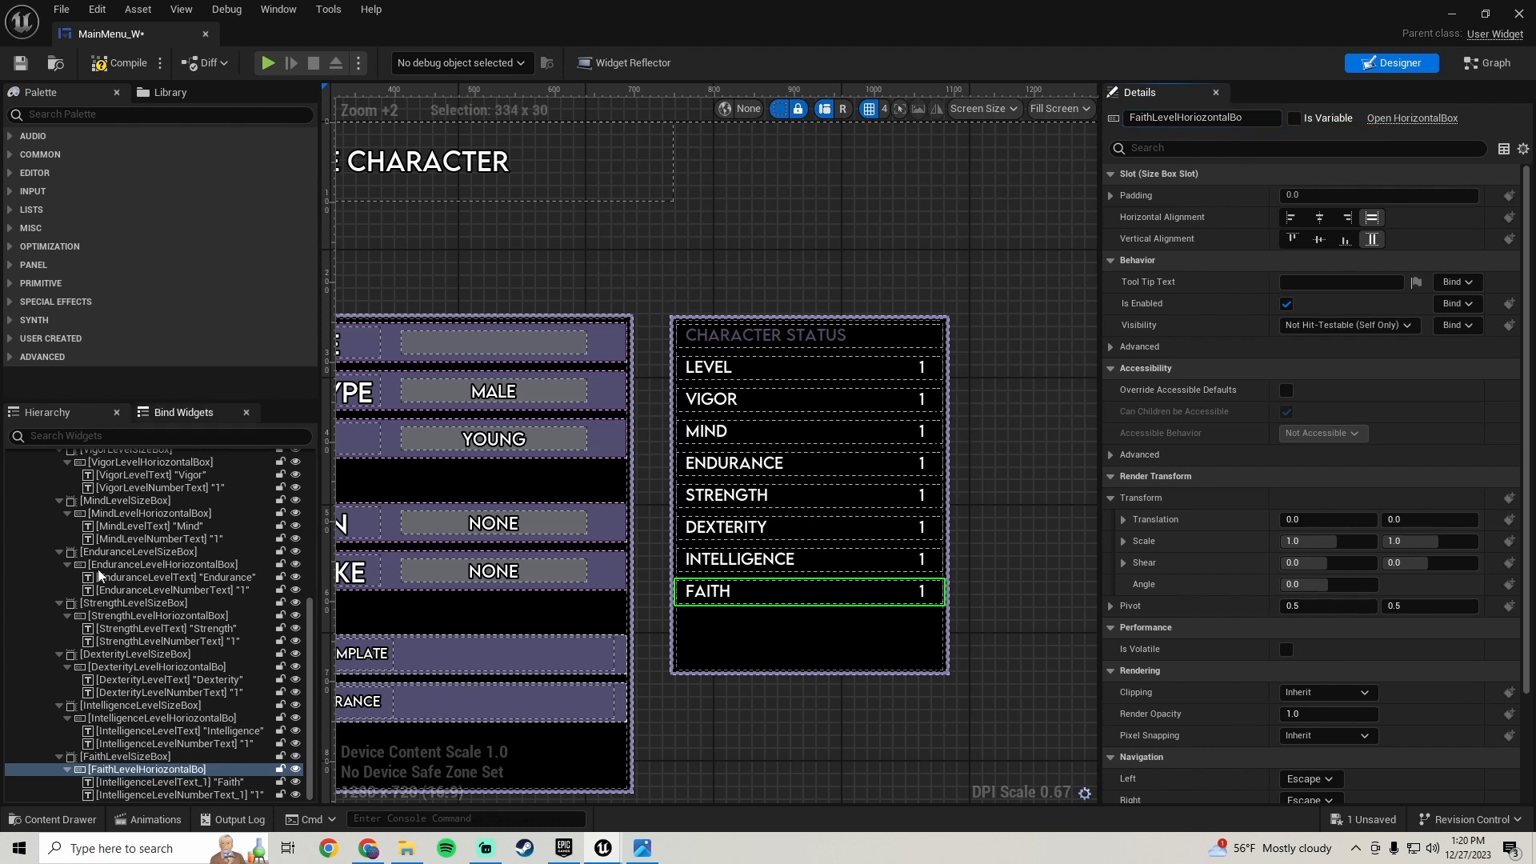
- Rename the duplicated row's label text to FaithLevelText
{"action": "left_click", "coordinate": [195, 782]}
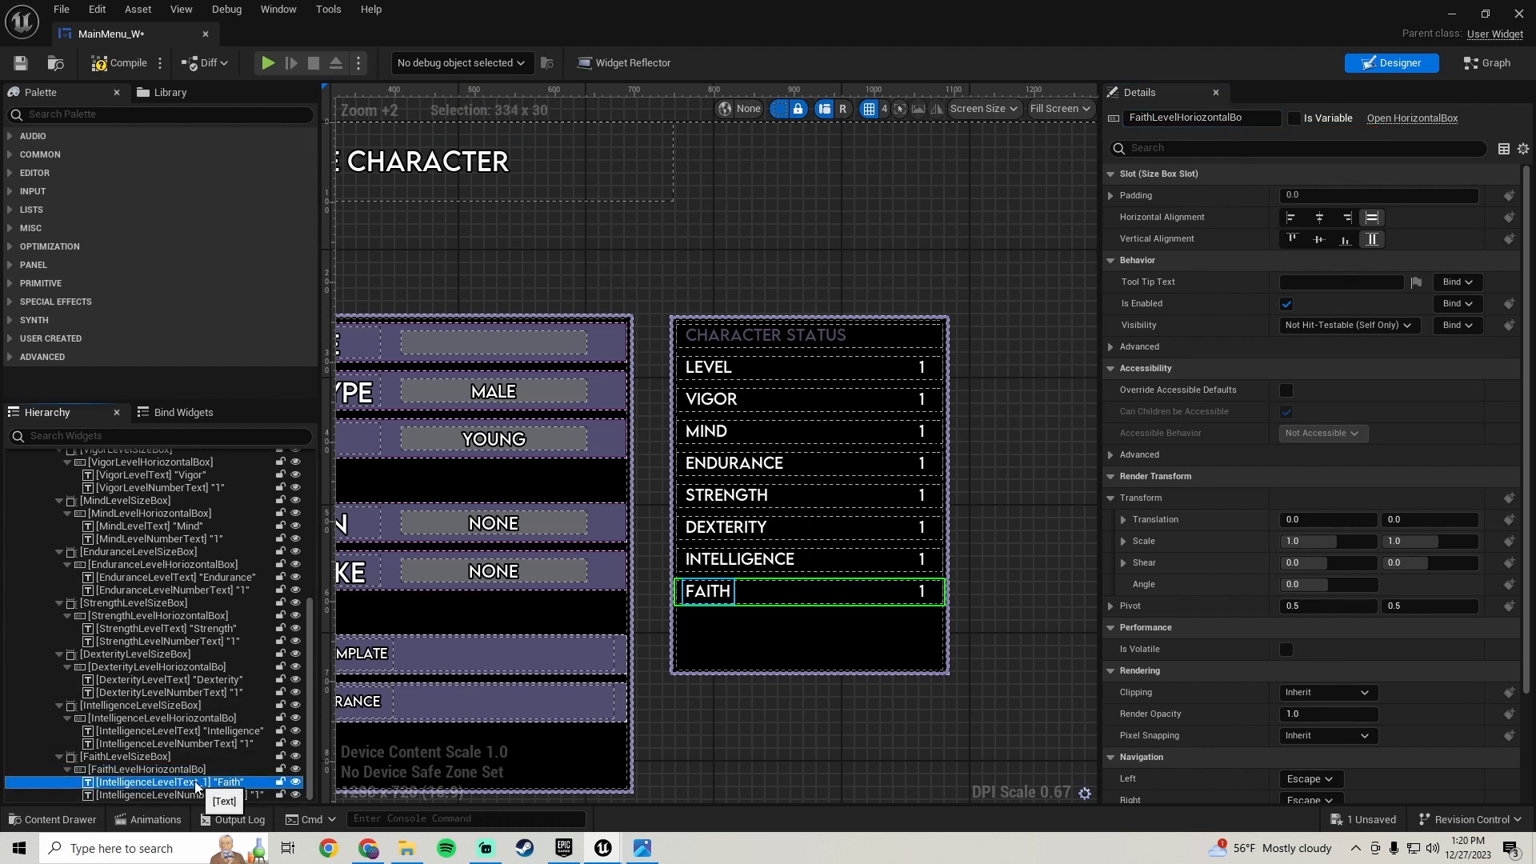
{"action": "left_click", "coordinate": [1252, 118]}
{"action": "left_click", "coordinate": [1254, 116]}
{"action": "key", "text": "BackSpace"}
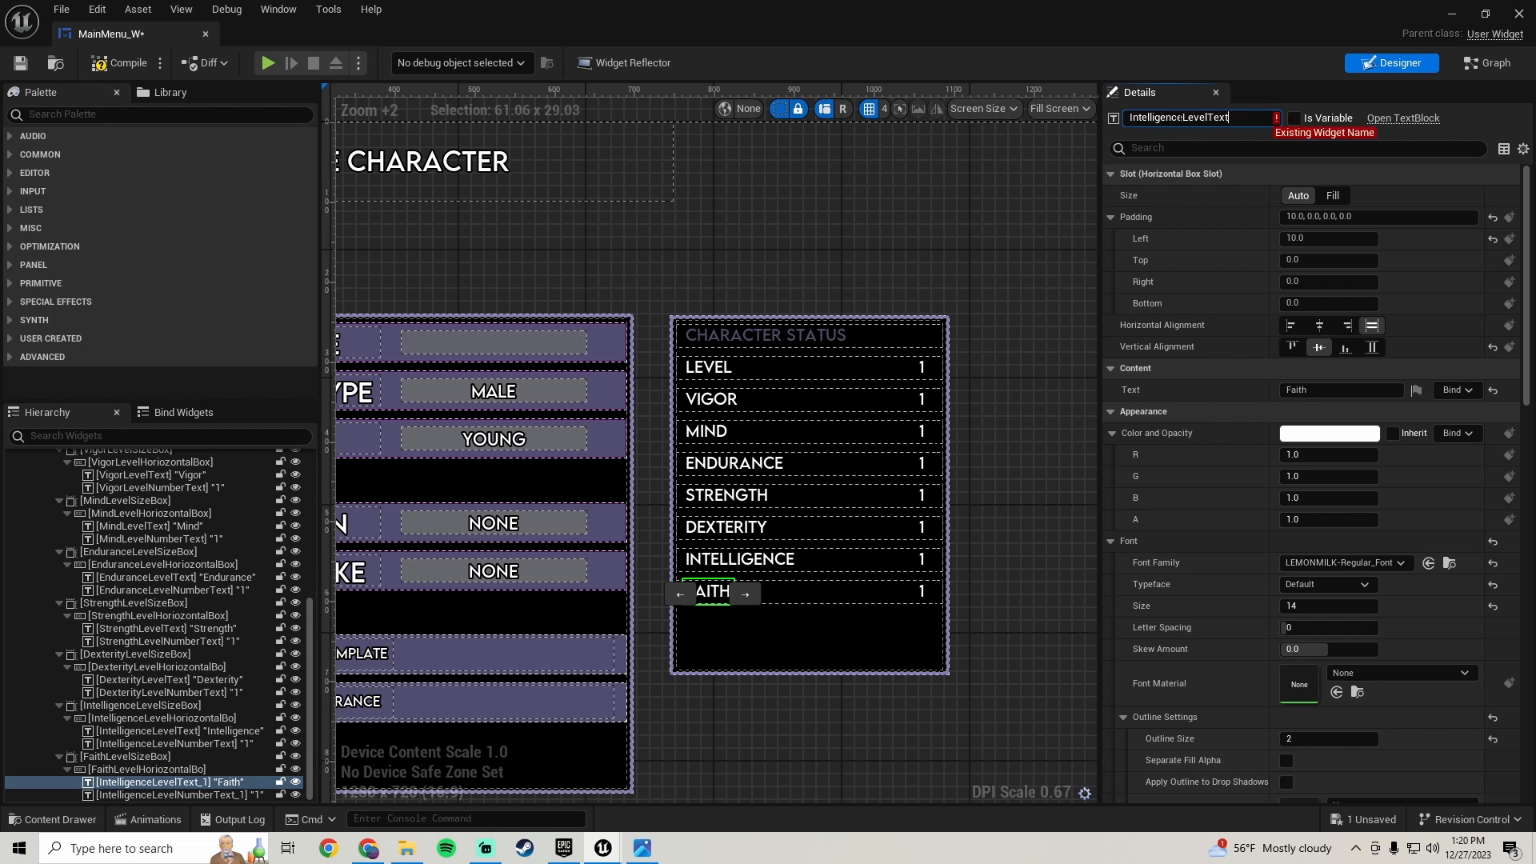
{"action": "left_click_drag", "start_coordinate": [1185, 117], "coordinate": [1126, 118]}
{"action": "type", "text": "Faith"}
{"action": "key", "text": "Return"}
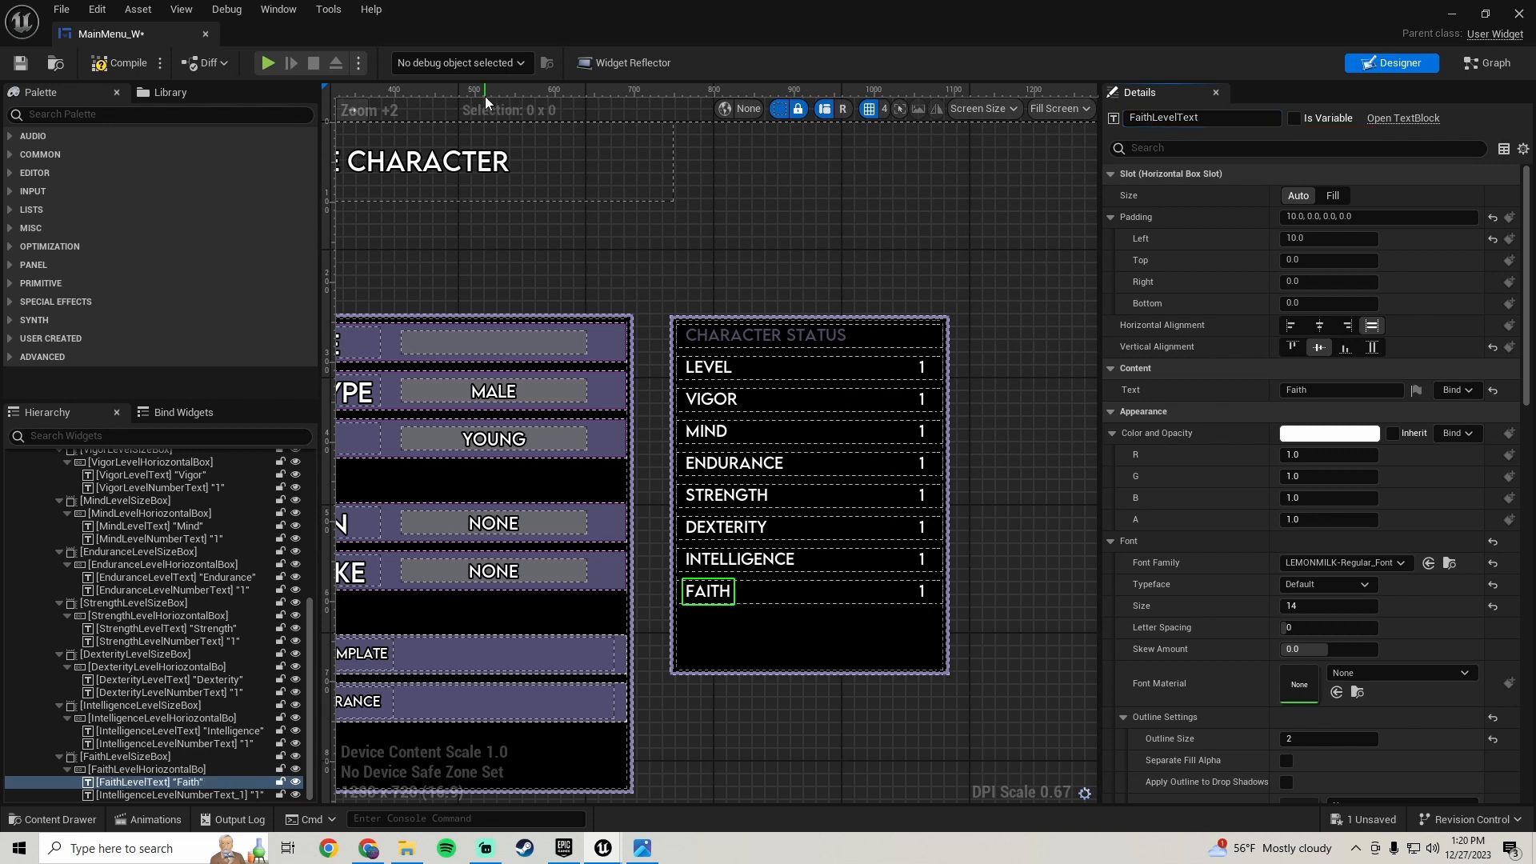
- Rename the duplicated row's value text to FaithLevelNumberText and compile the widget
{"action": "left_click", "coordinate": [163, 796]}
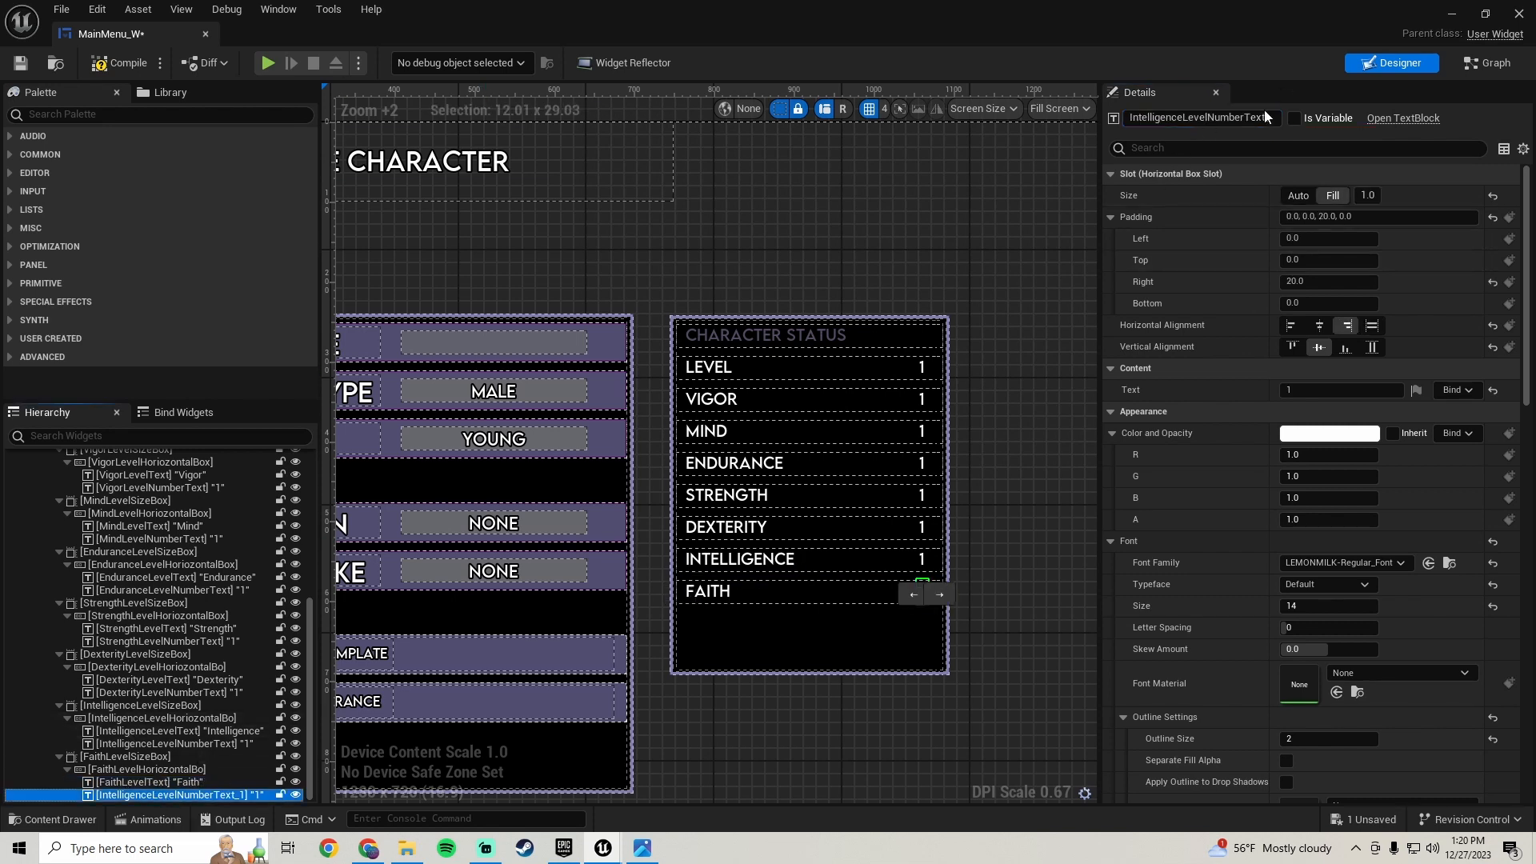
{"action": "left_click_drag", "start_coordinate": [1253, 117], "coordinate": [1329, 119]}
{"action": "key", "text": "BackSpace"}
{"action": "key", "text": "BackSpace"}
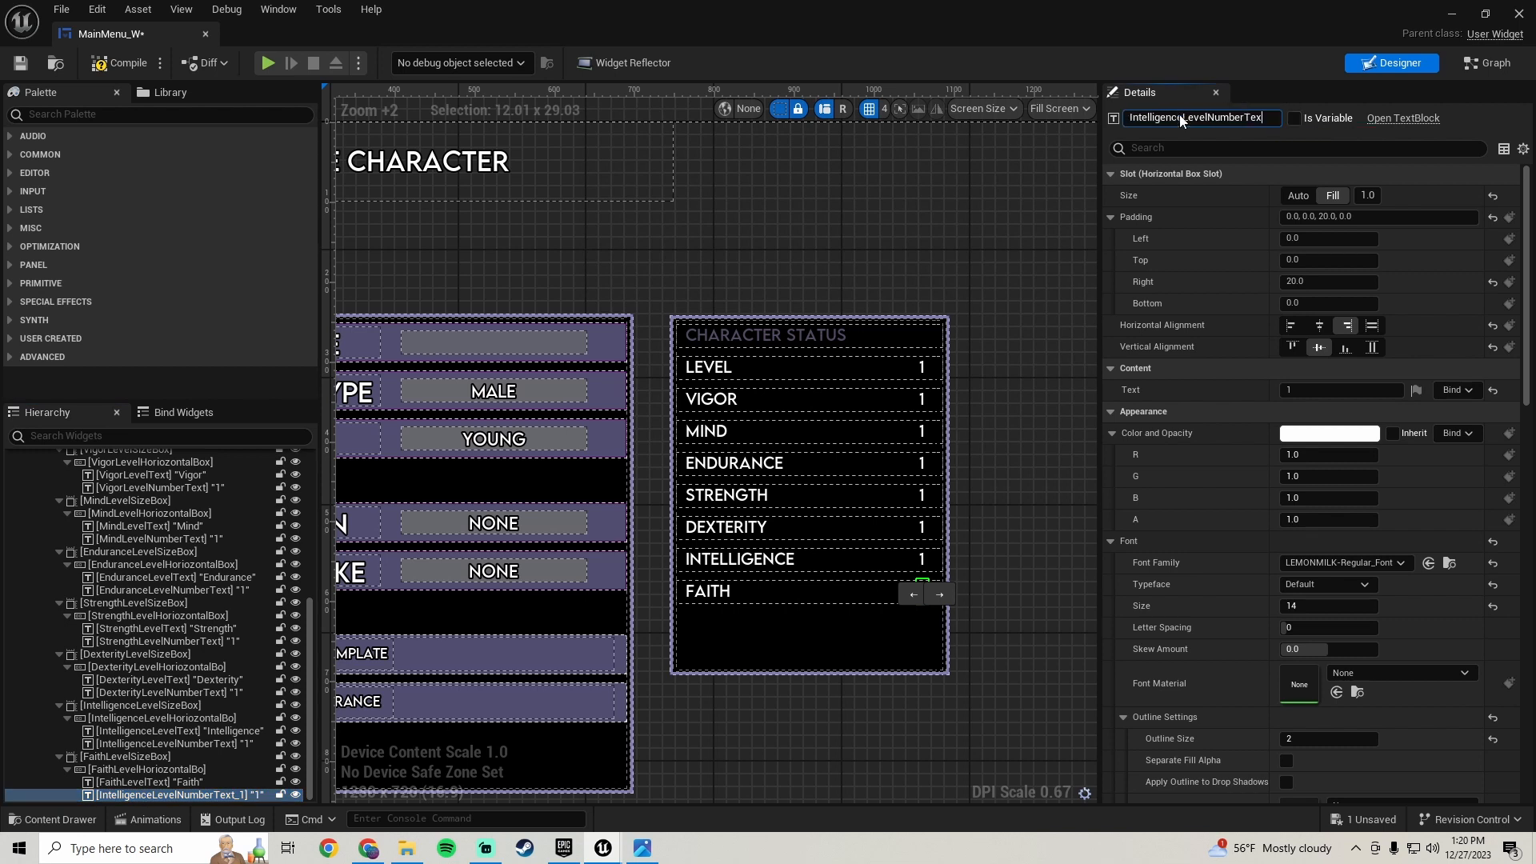
{"action": "left_click_drag", "start_coordinate": [1186, 118], "coordinate": [1129, 118]}
{"action": "type", "text": "Faith"}
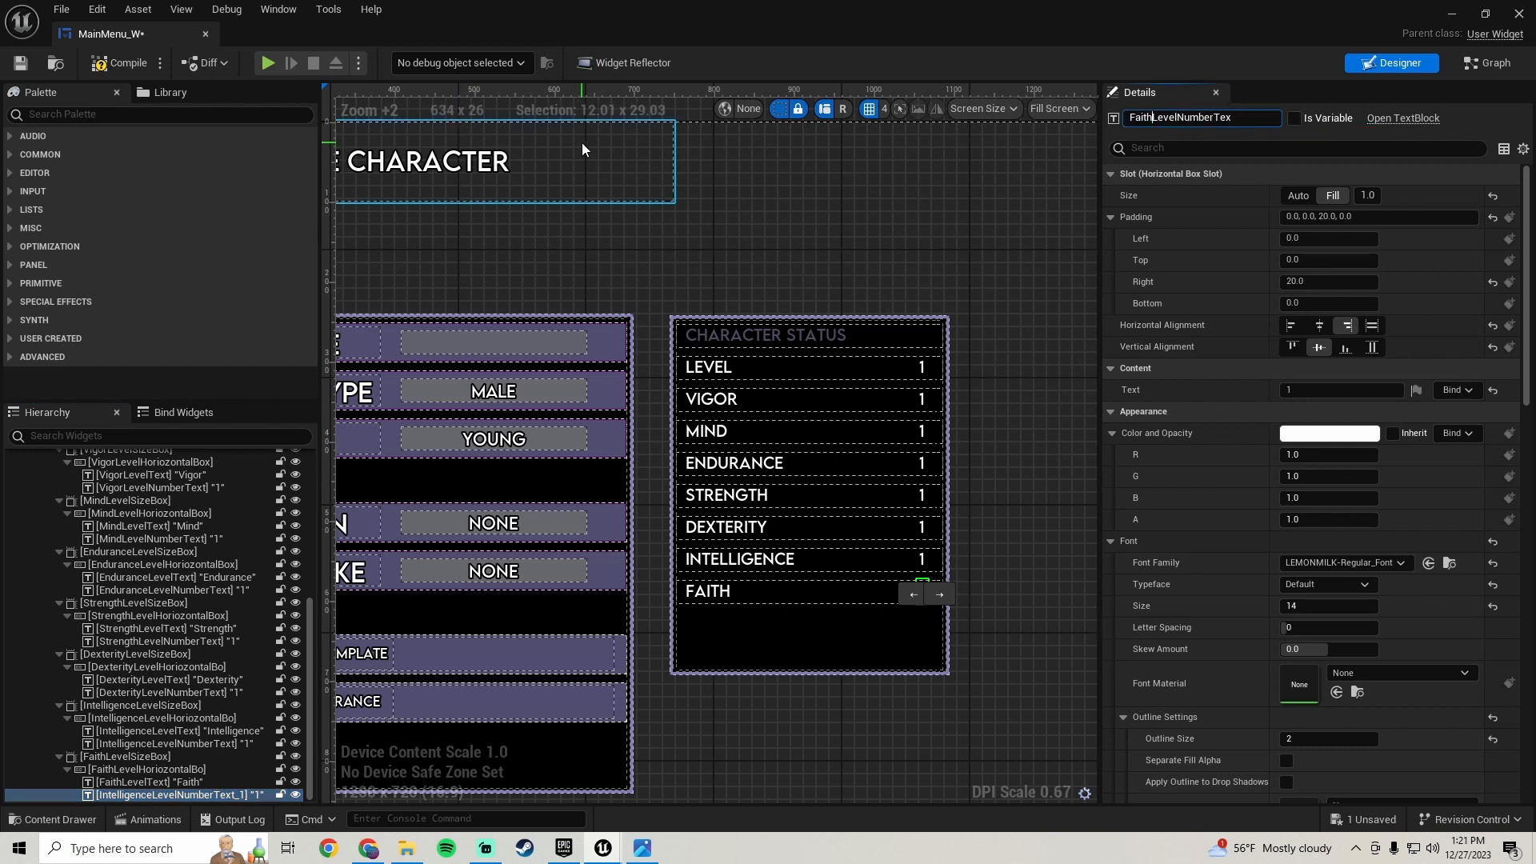
{"action": "key", "text": "Return"}
{"action": "left_click", "coordinate": [1250, 117]}
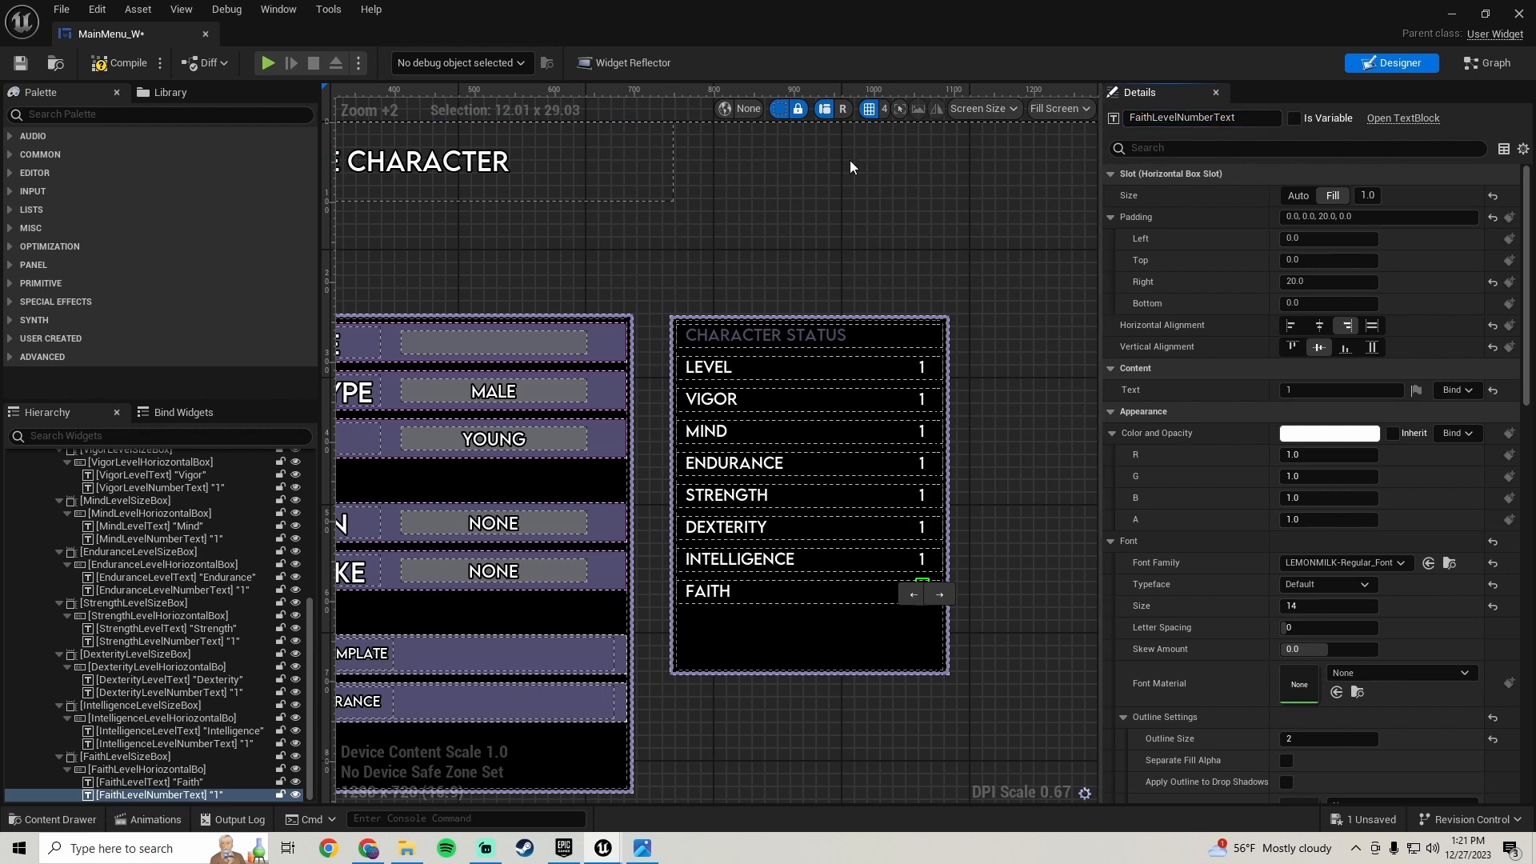
{"action": "left_click", "coordinate": [96, 67]}
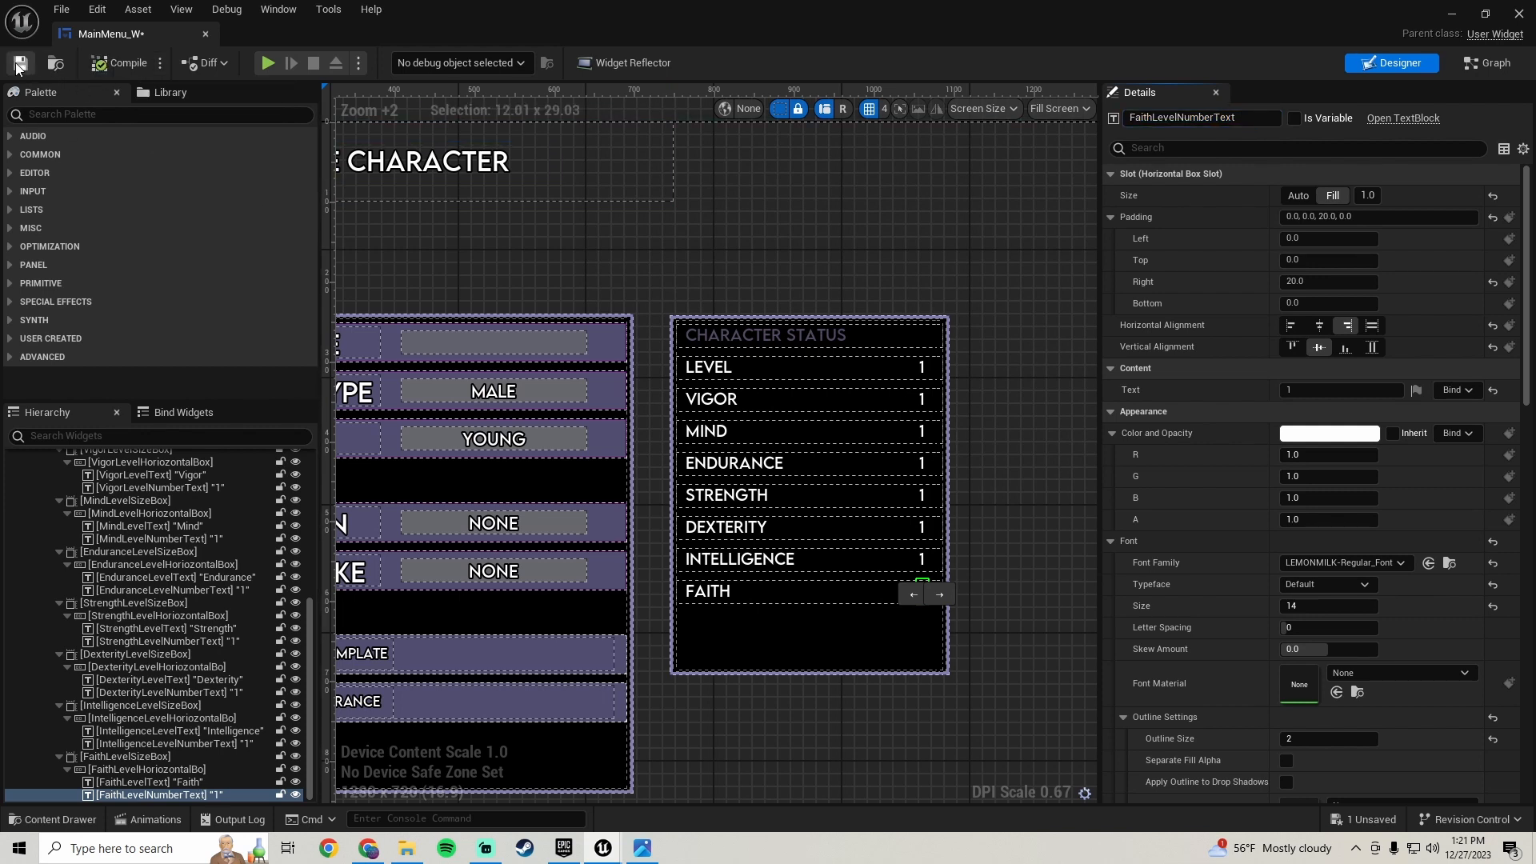
- Duplicate the FaithLevelSizeBox row in the hierarchy
{"action": "left_click", "coordinate": [146, 759]}
{"action": "right_click", "coordinate": [145, 759]}
{"action": "left_click", "coordinate": [204, 605]}
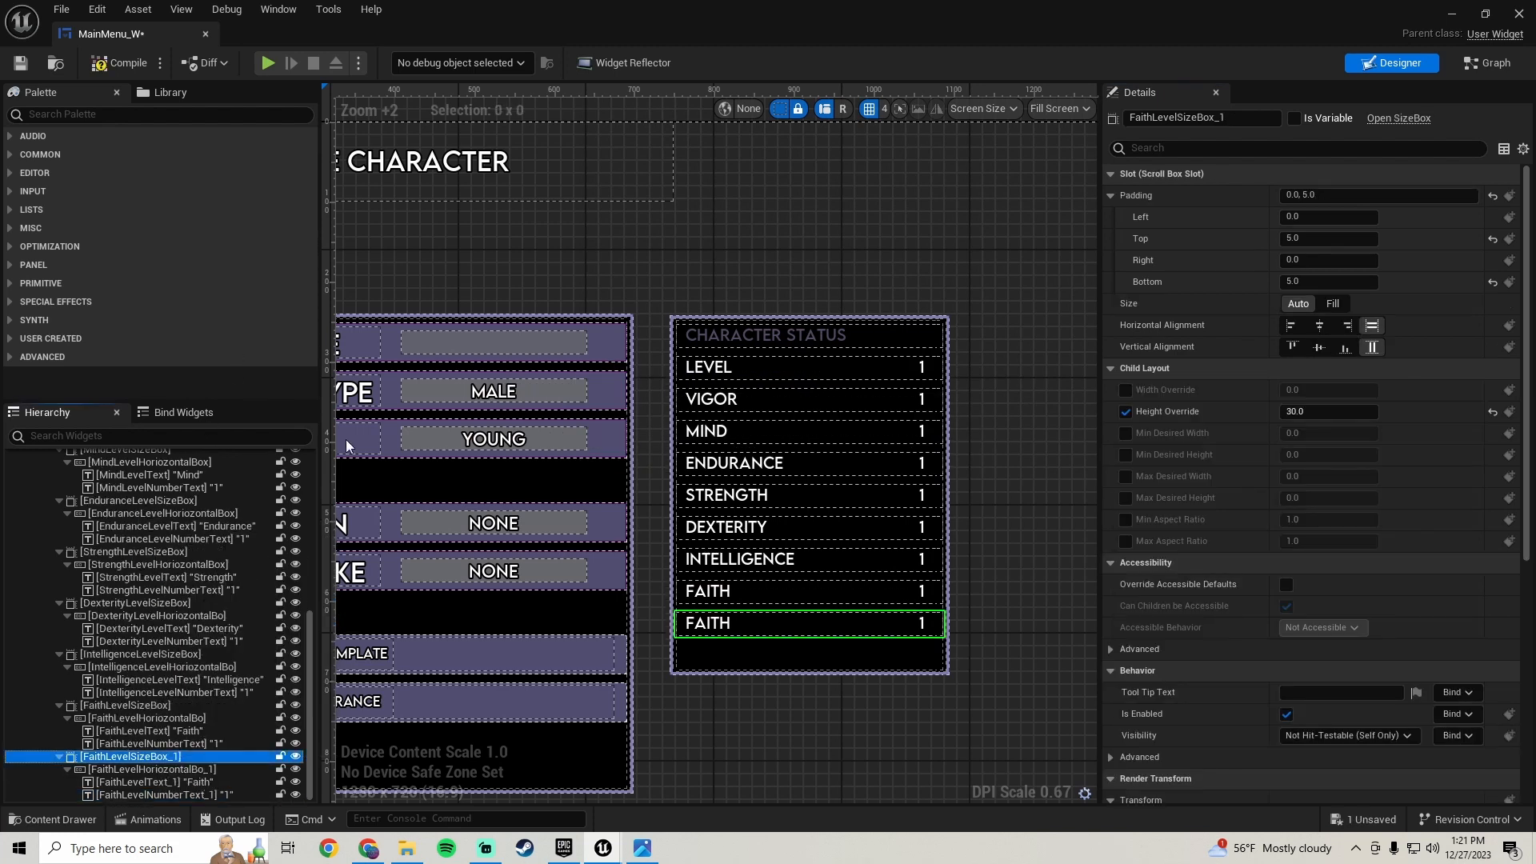
- Check the reference screenshot and set the new row's label text to Arcane
{"action": "left_click", "coordinate": [642, 848]}
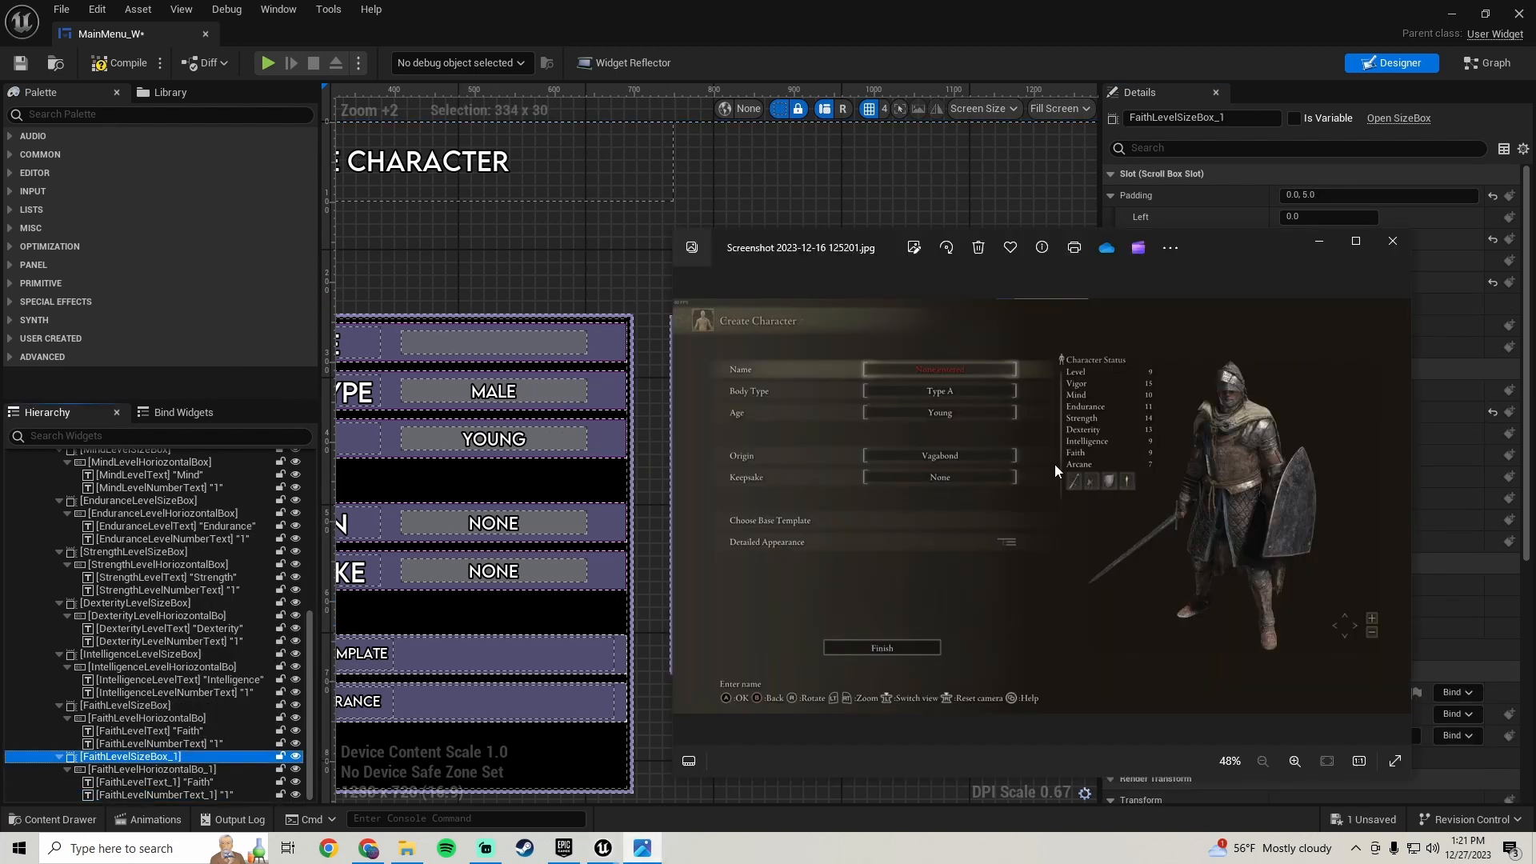
{"action": "left_click", "coordinate": [164, 781]}
{"action": "left_click", "coordinate": [171, 781]}
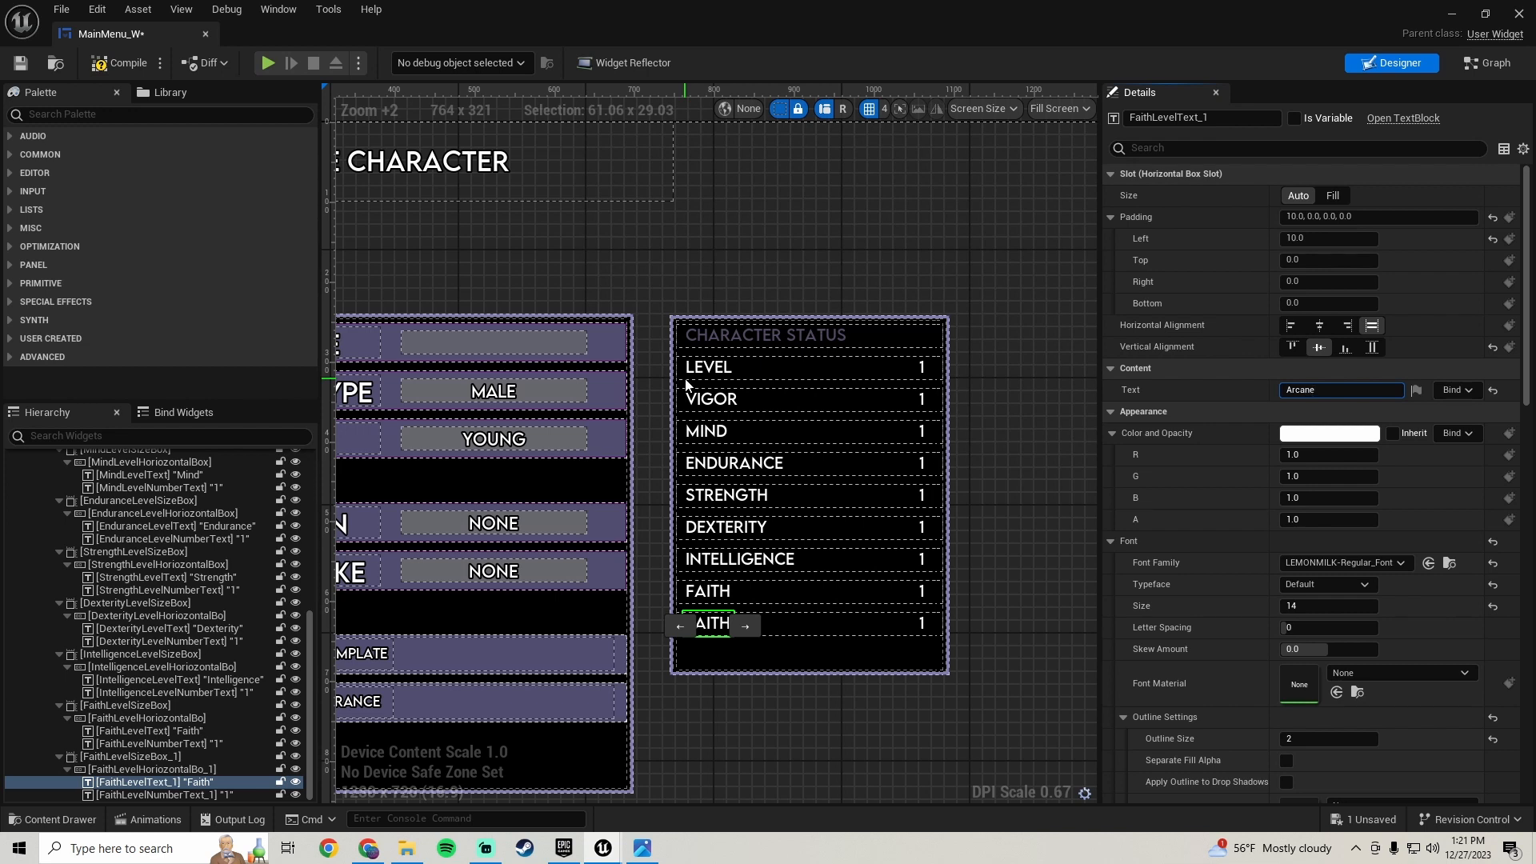
{"action": "key", "text": "Return"}
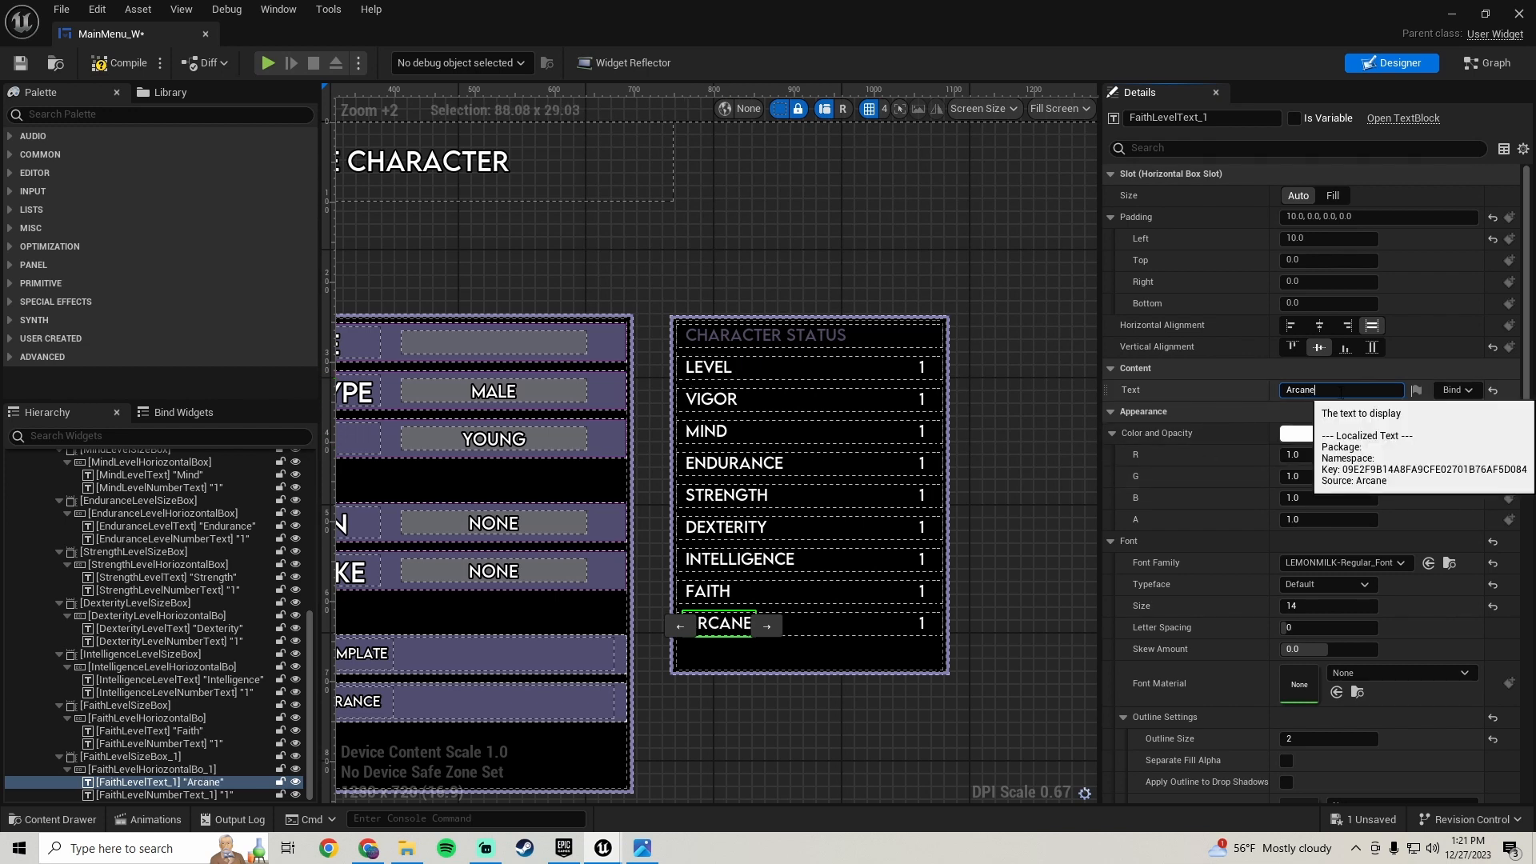
{"action": "left_click_drag", "start_coordinate": [1341, 393], "coordinate": [1008, 367]}
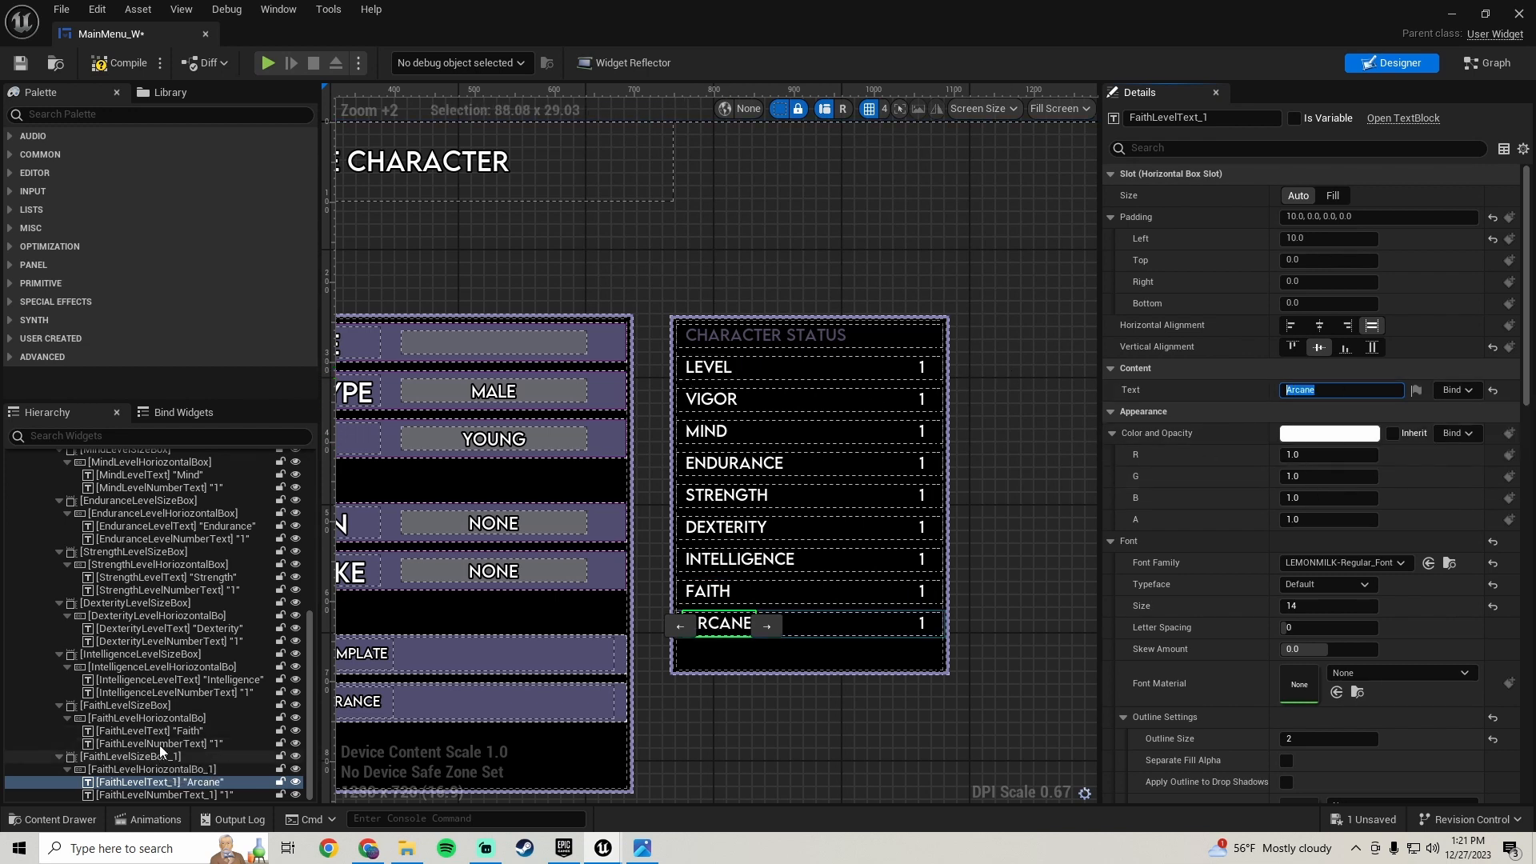
- Rename the new row's size box to ArcaneLevelSizeBox
{"action": "left_click", "coordinate": [159, 758]}
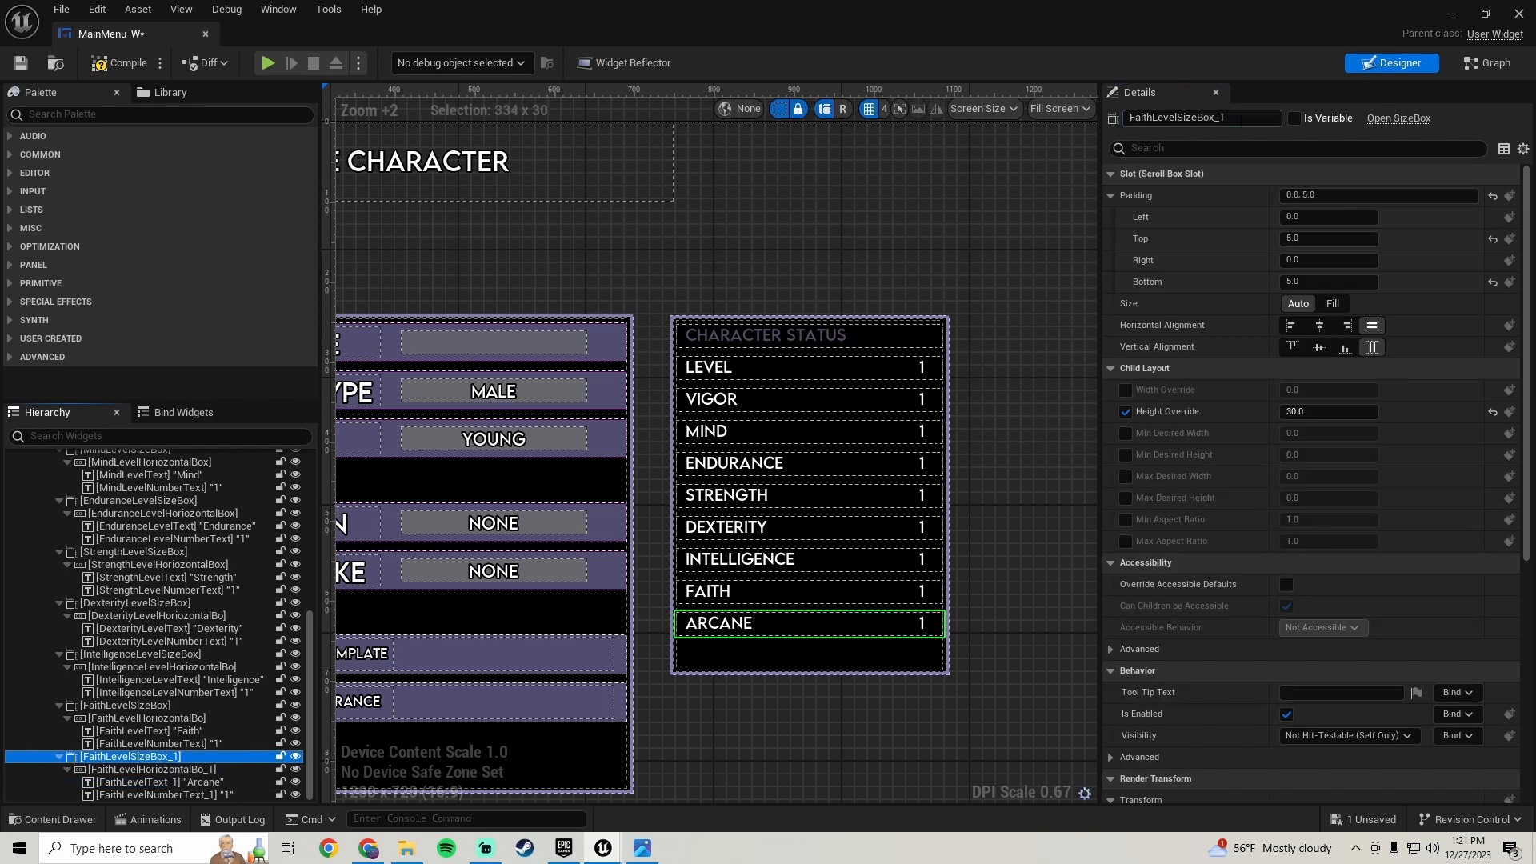
{"action": "left_click", "coordinate": [1241, 118]}
{"action": "key", "text": "BackSpace"}
{"action": "key", "text": "BackSpace"}
{"action": "left_click_drag", "start_coordinate": [1153, 117], "coordinate": [1129, 118]}
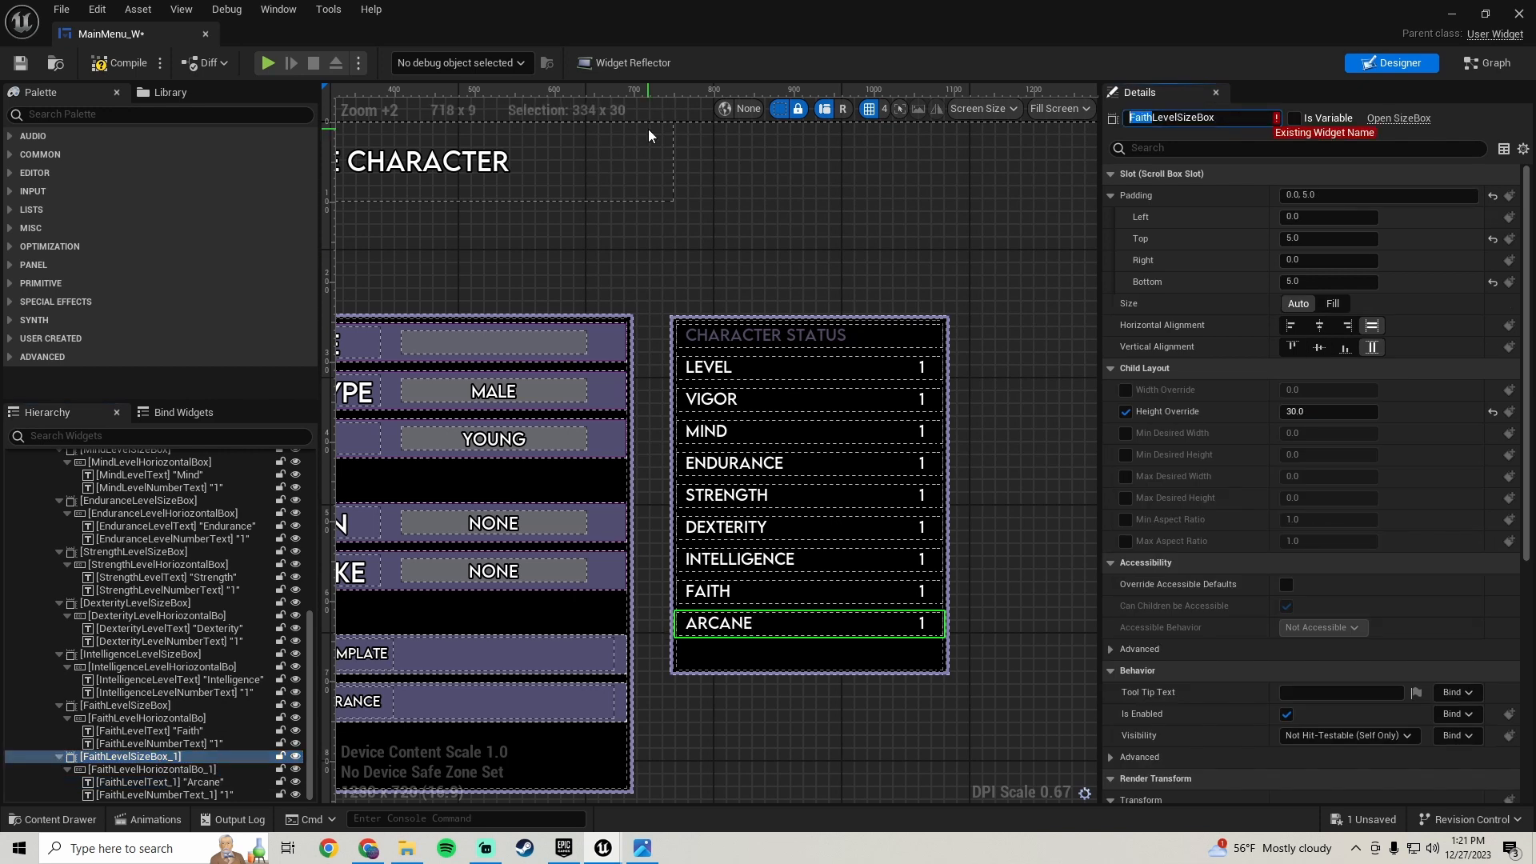
{"action": "type", "text": "Arcane"}
{"action": "key", "text": "Return"}
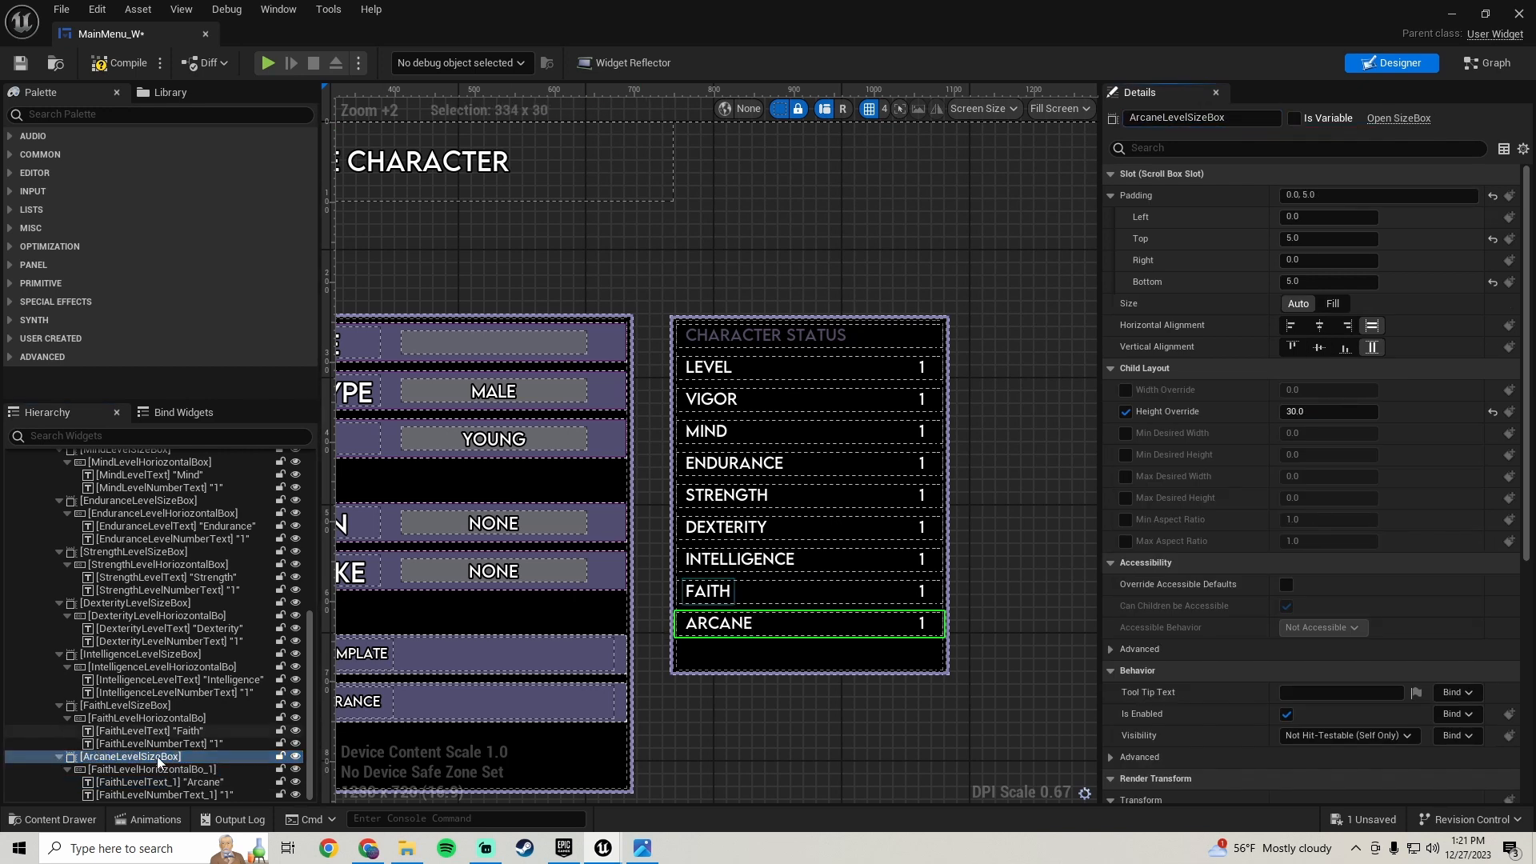
- Rename the new row's horizontal box to ArcaneLevelHoriozontalBox
{"action": "left_click", "coordinate": [178, 770]}
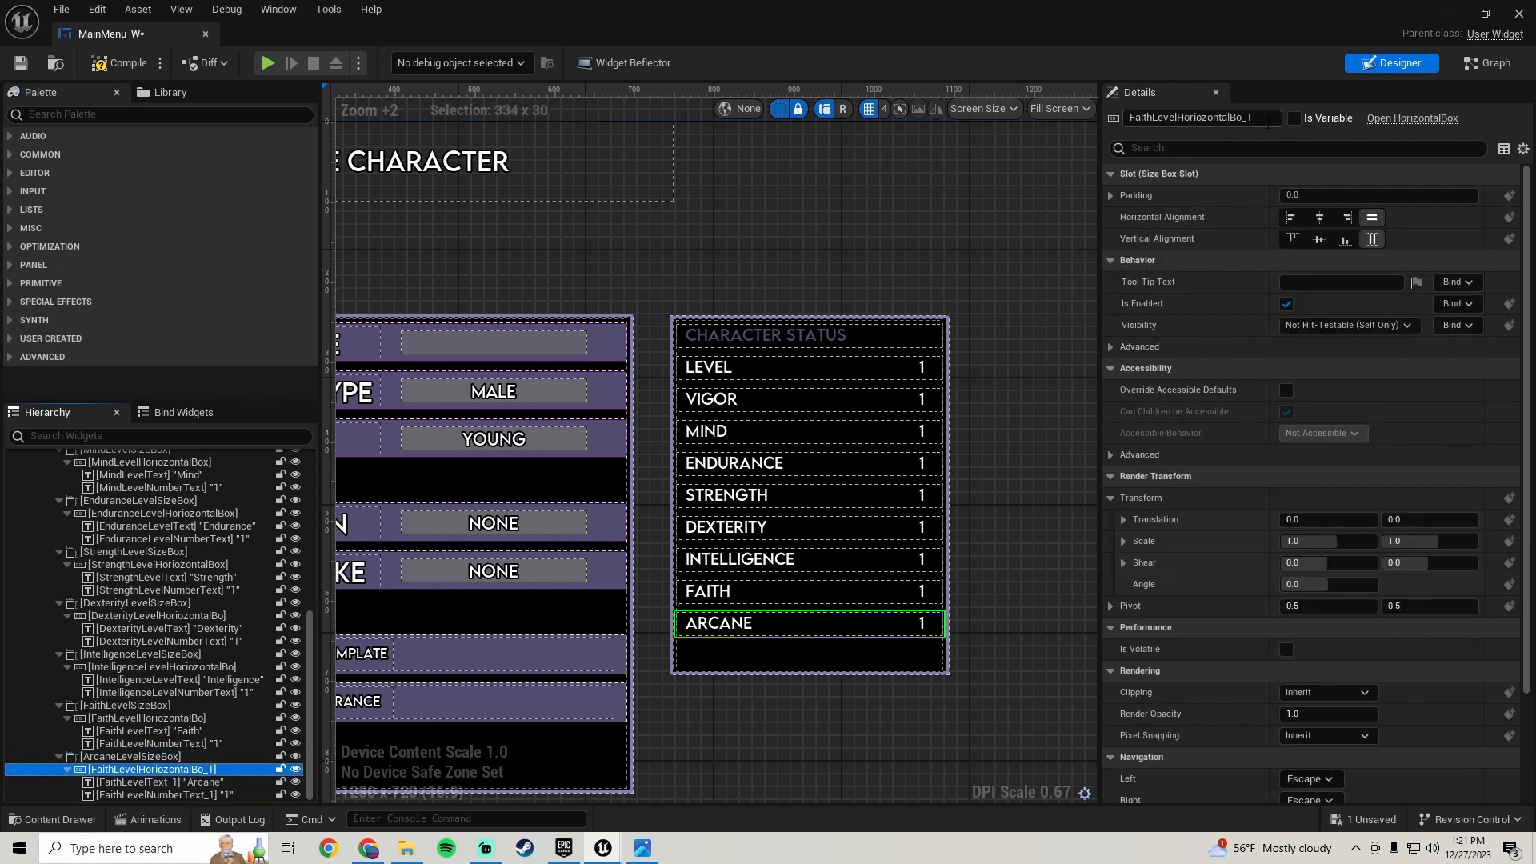
{"action": "left_click", "coordinate": [1268, 118]}
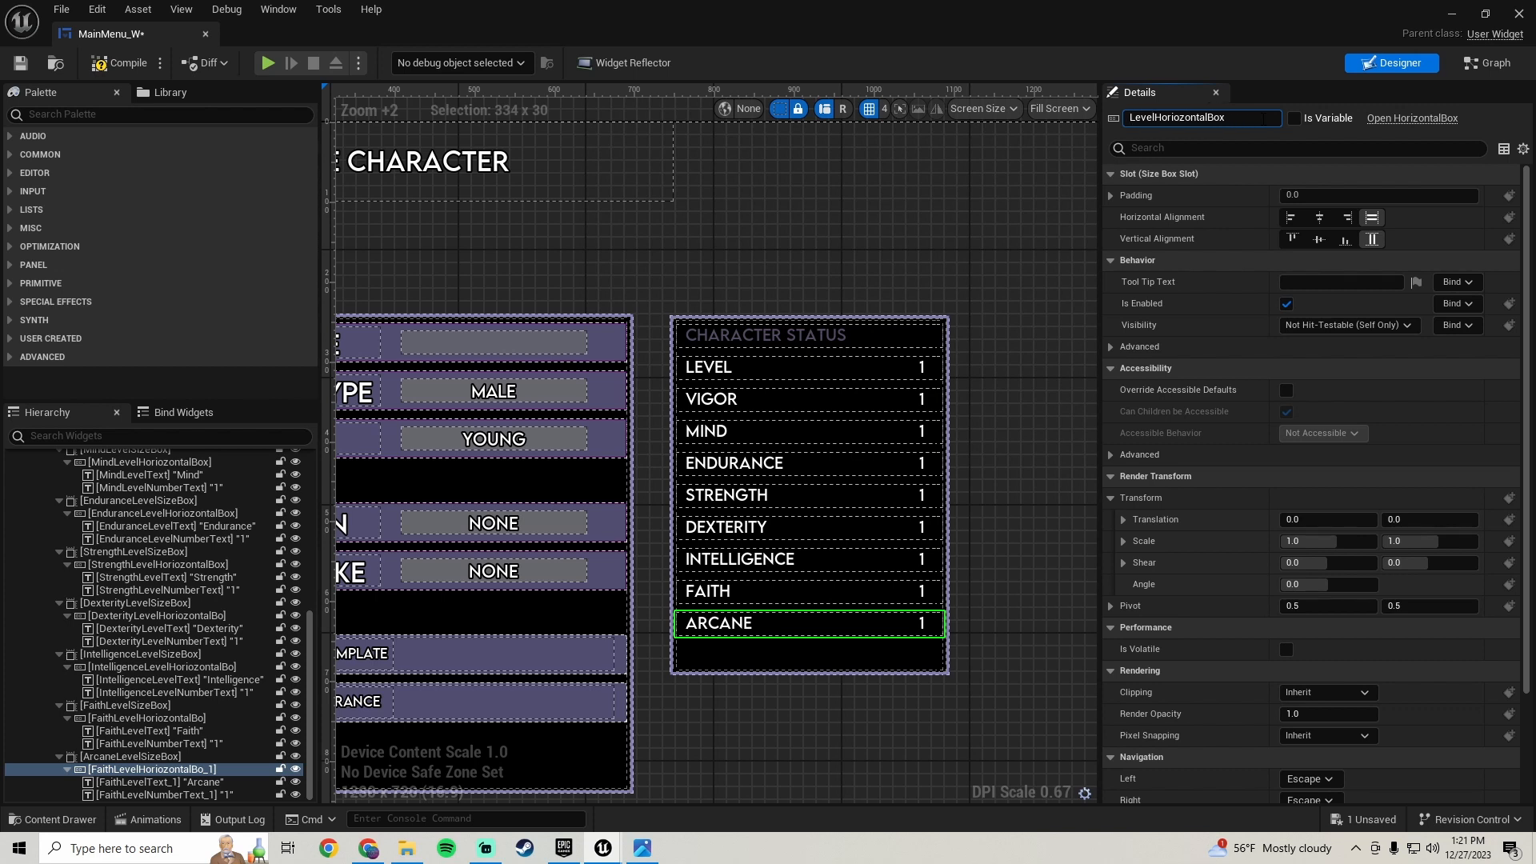
{"action": "key", "text": "Return"}
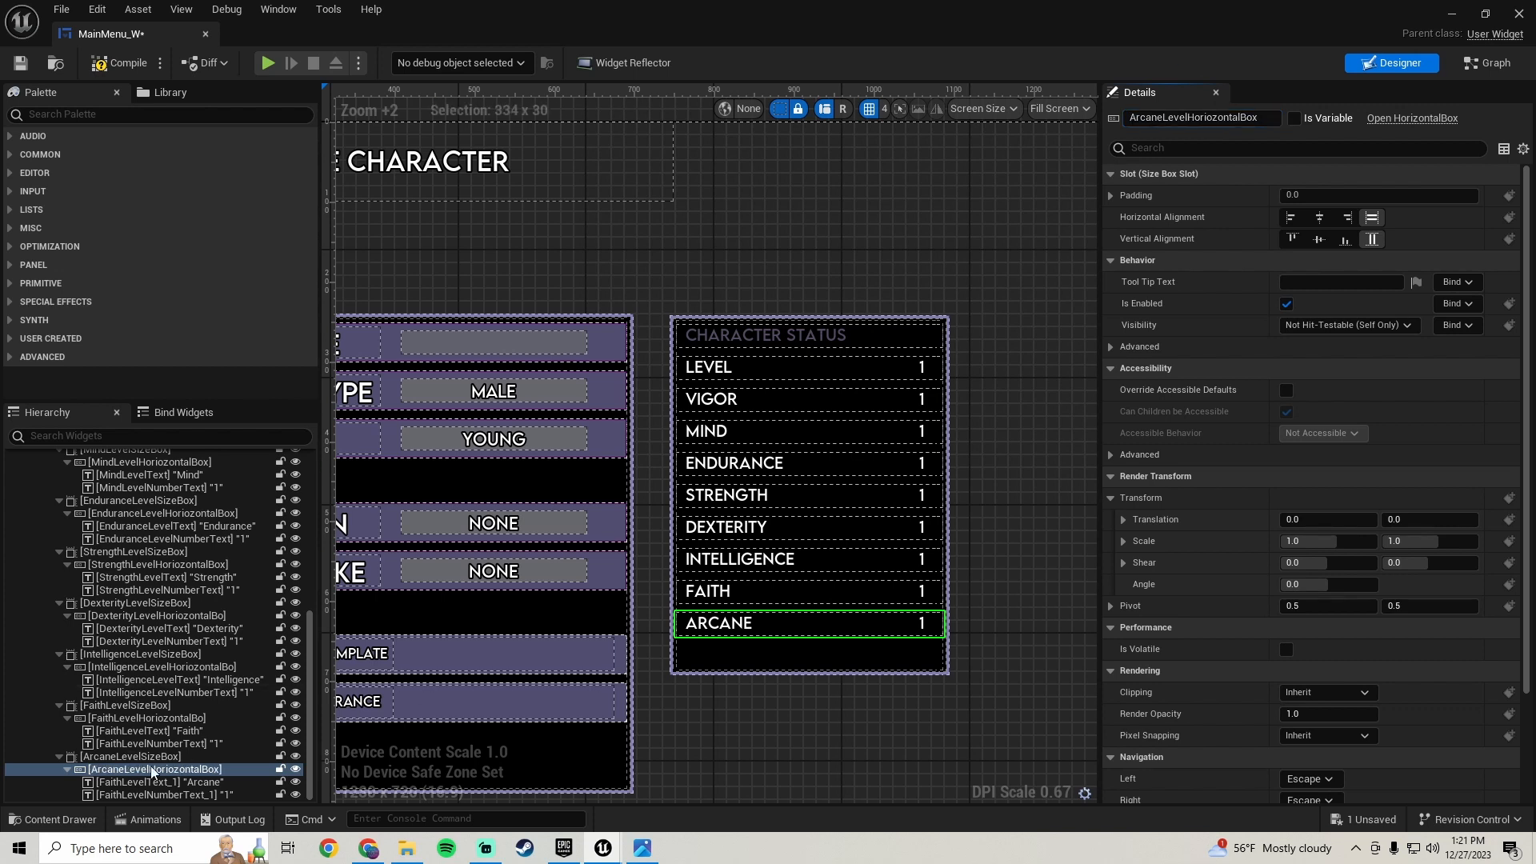
- Rename the new row's label text to ArcaneLevelText
{"action": "left_click", "coordinate": [167, 783]}
{"action": "left_click", "coordinate": [1240, 118]}
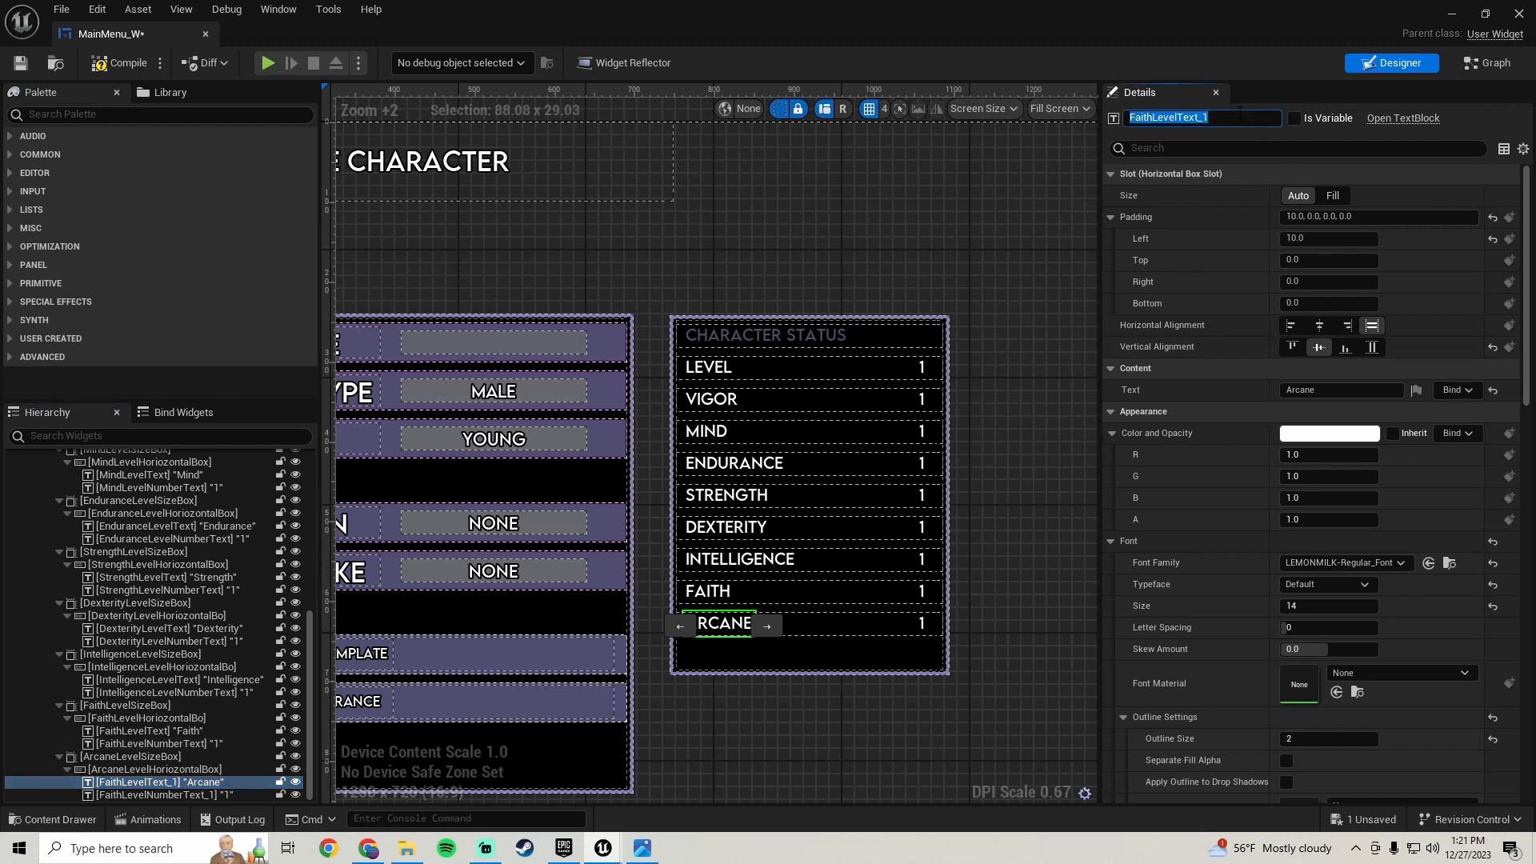
{"action": "left_click", "coordinate": [1240, 118]}
{"action": "key", "text": "BackSpace"}
{"action": "key", "text": "BackSpace"}
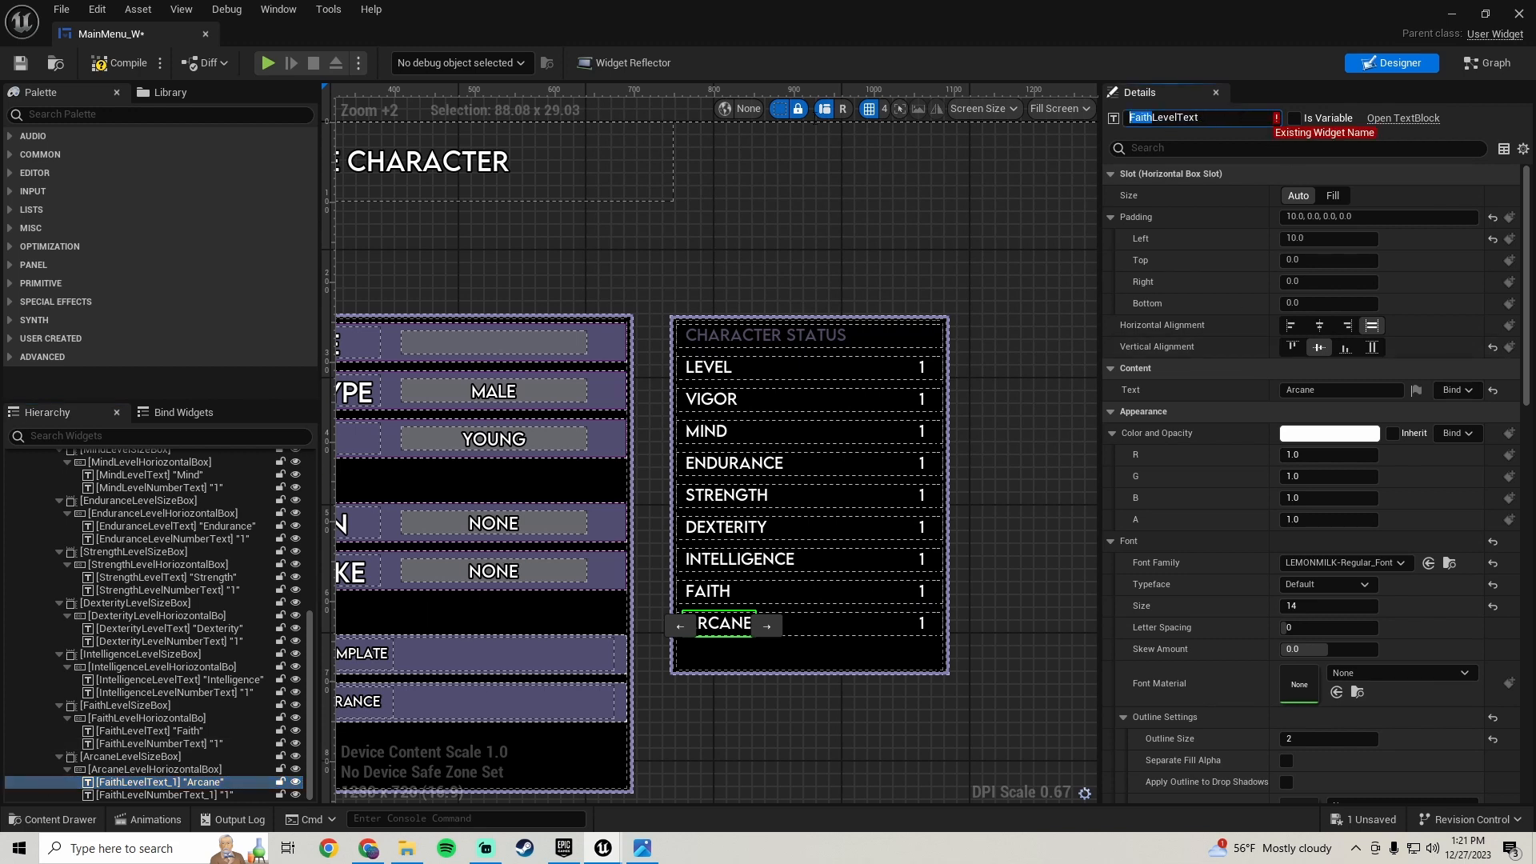
{"action": "type", "text": "Arcane"}
{"action": "key", "text": "Return"}
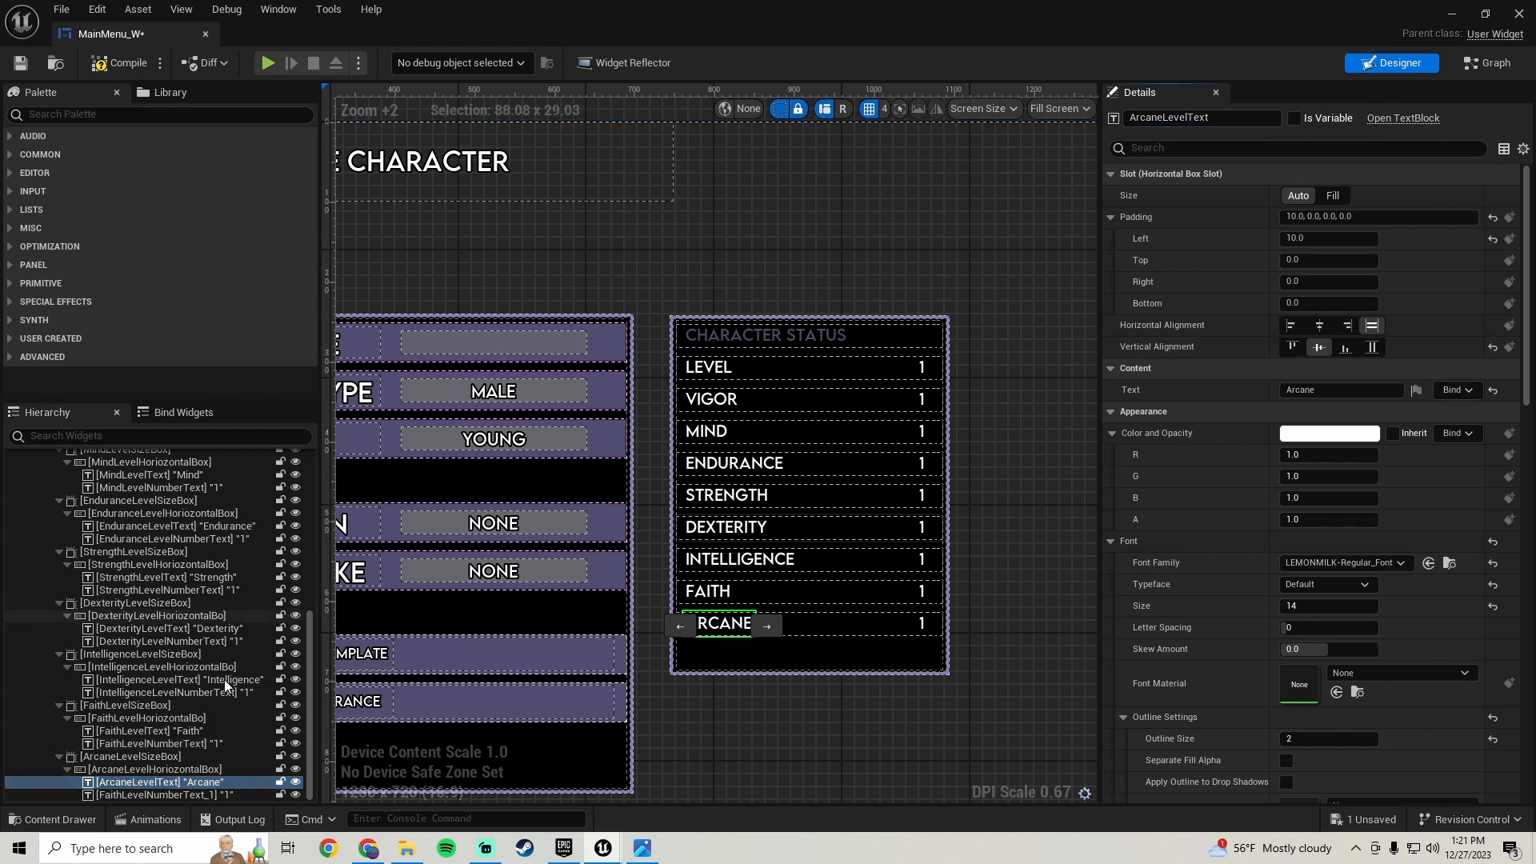
- Rename the new row's value text to ArcaneLevelNumberText
{"action": "left_click", "coordinate": [184, 795]}
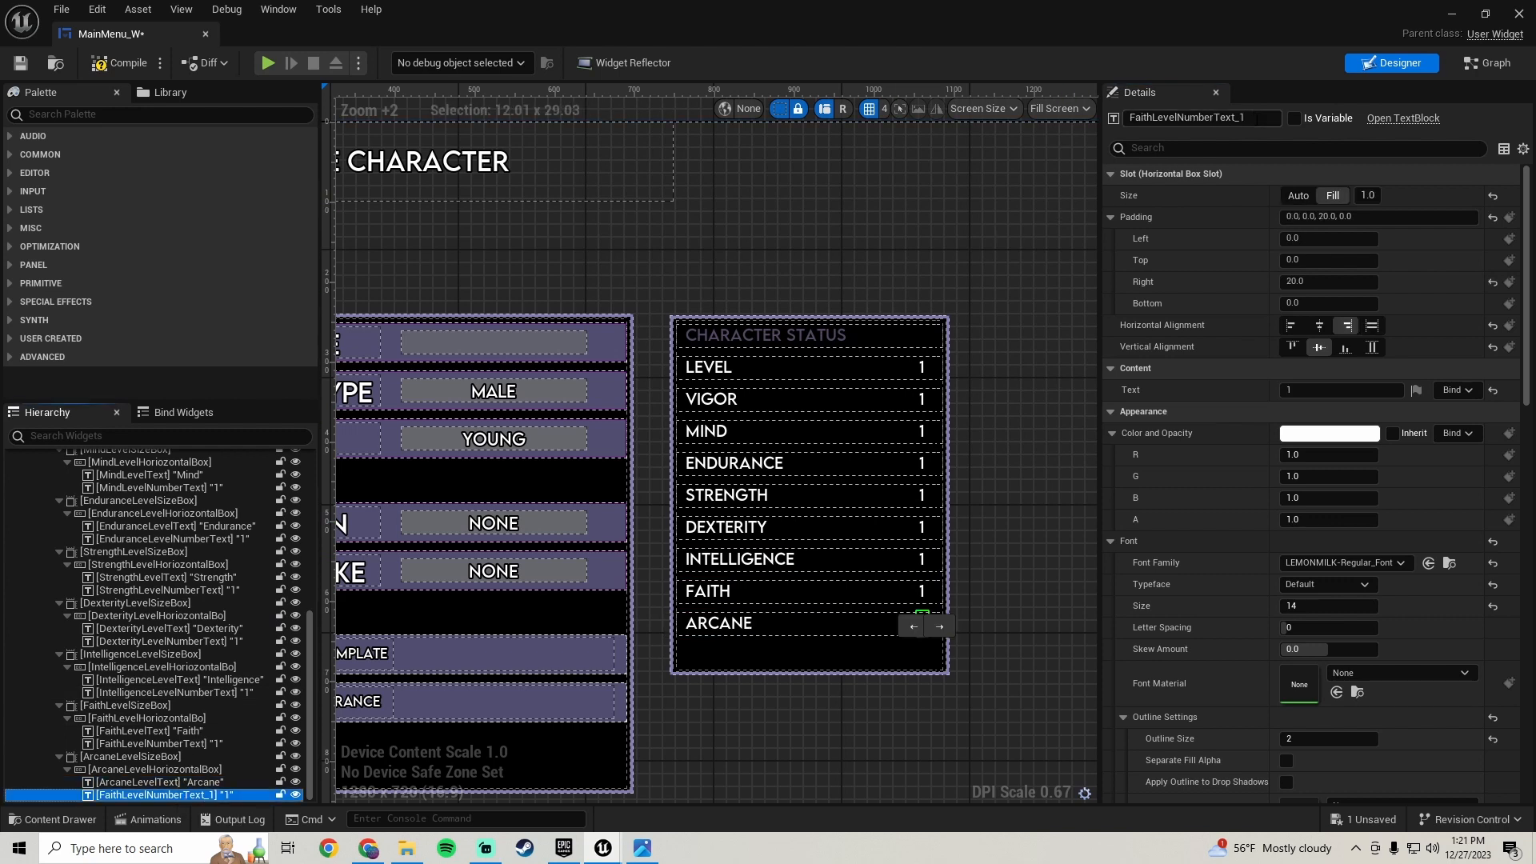
{"action": "left_click", "coordinate": [1169, 119]}
{"action": "key", "text": "End"}
{"action": "key", "text": "BackSpace"}
{"action": "key", "text": "BackSpace"}
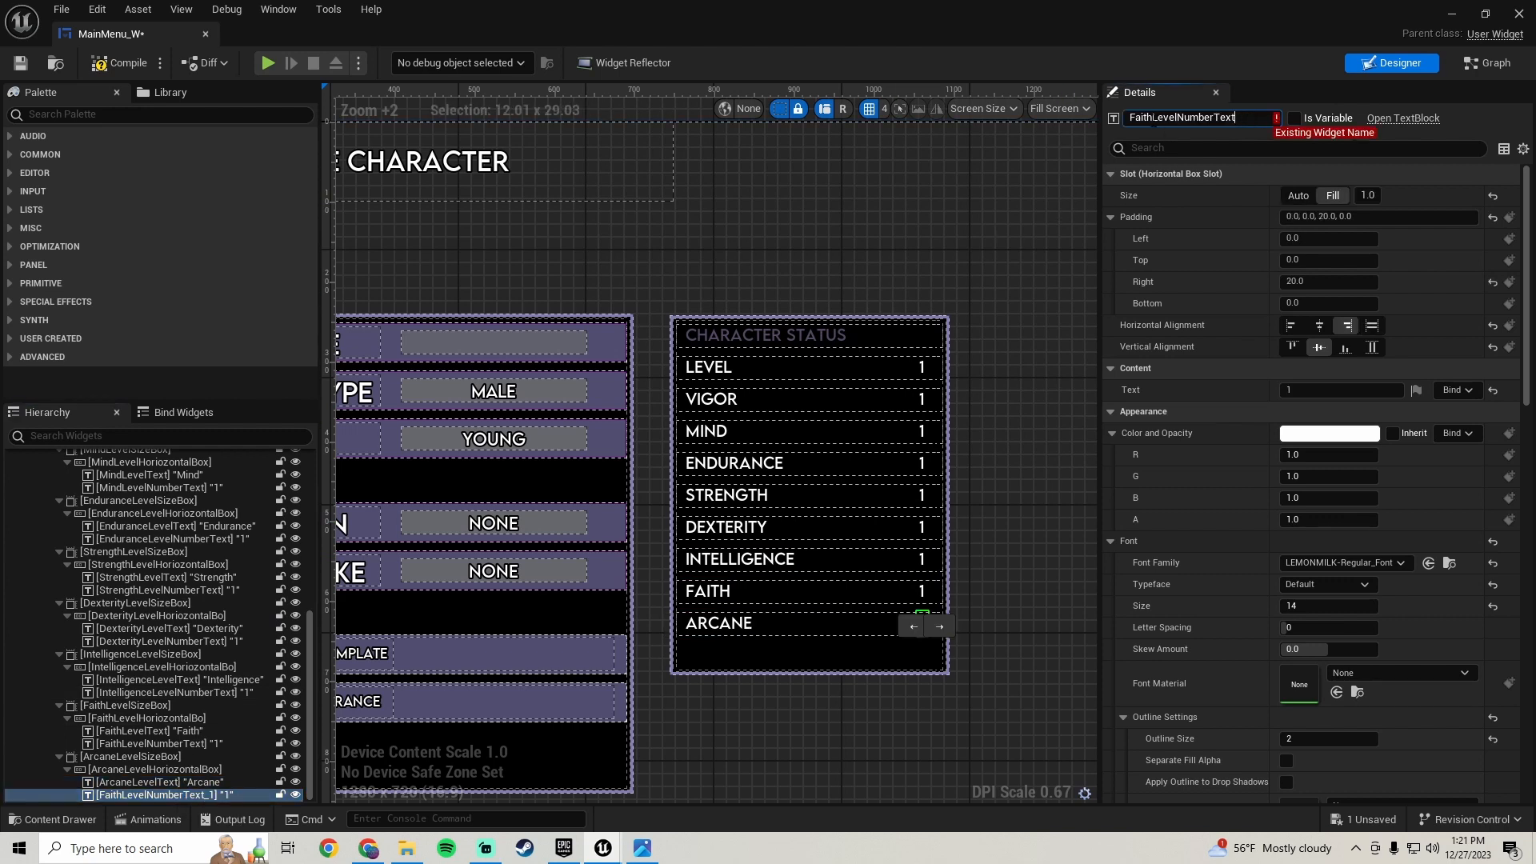
{"action": "type", "text": "Arcane"}
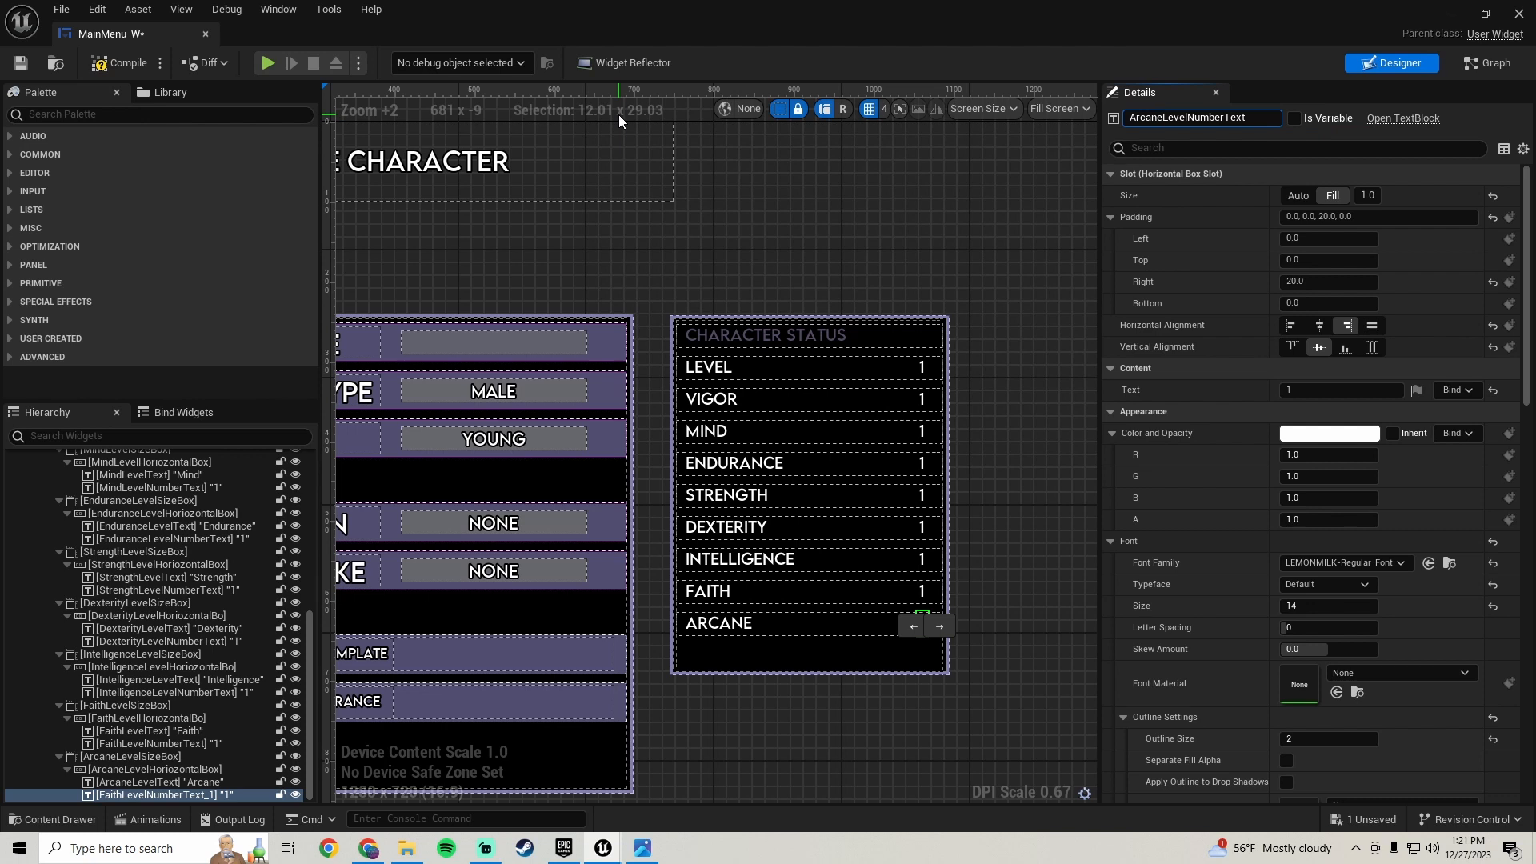
{"action": "key", "text": "Return"}
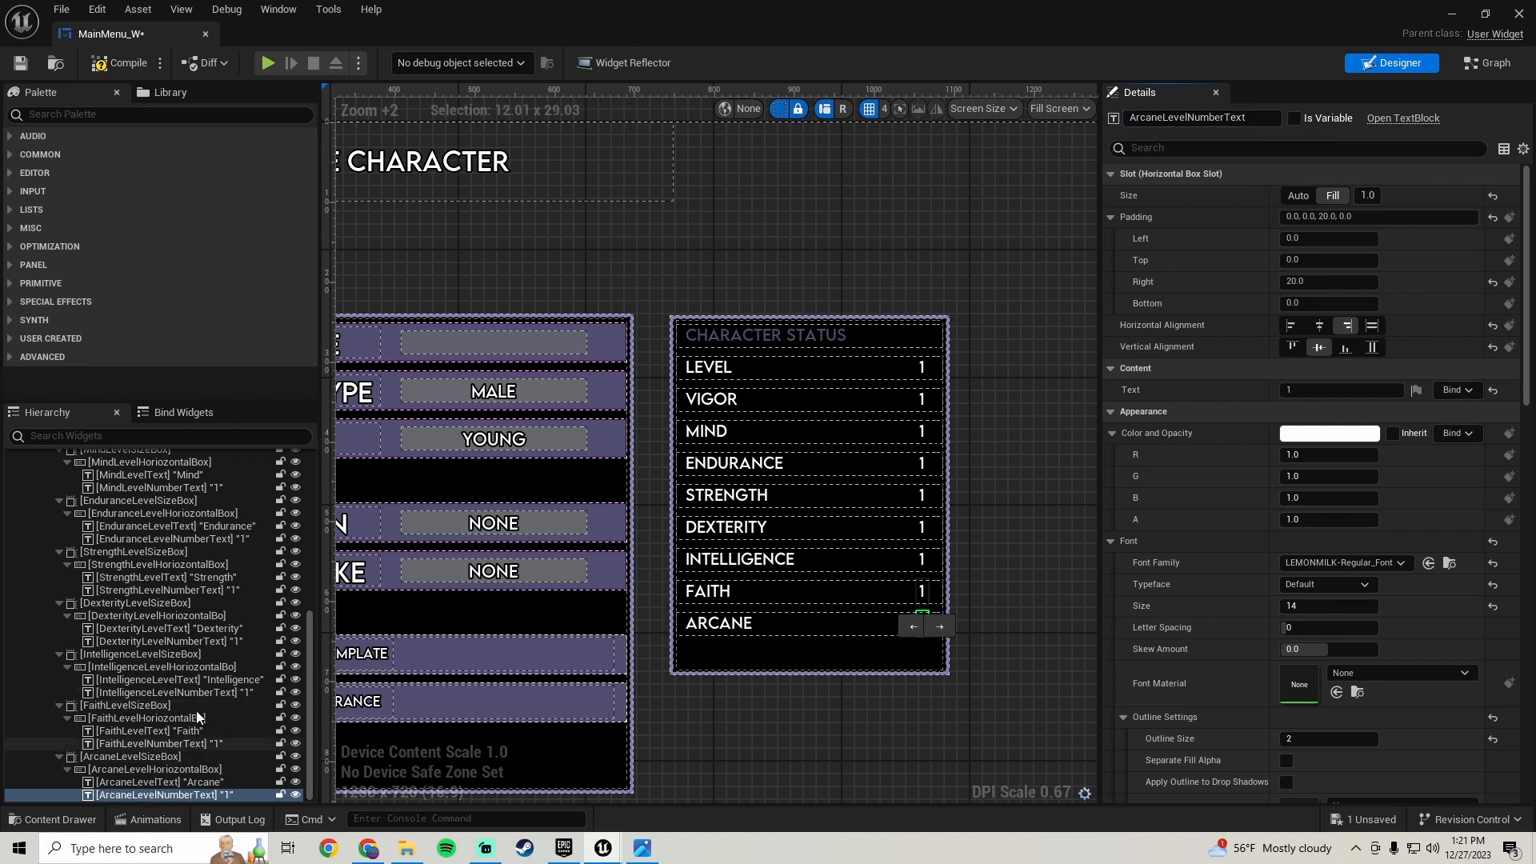
- Complete the Intelligence row's horizontal box name as IntelligenceLevelHoriozontalBox
{"action": "left_click", "coordinate": [189, 666]}
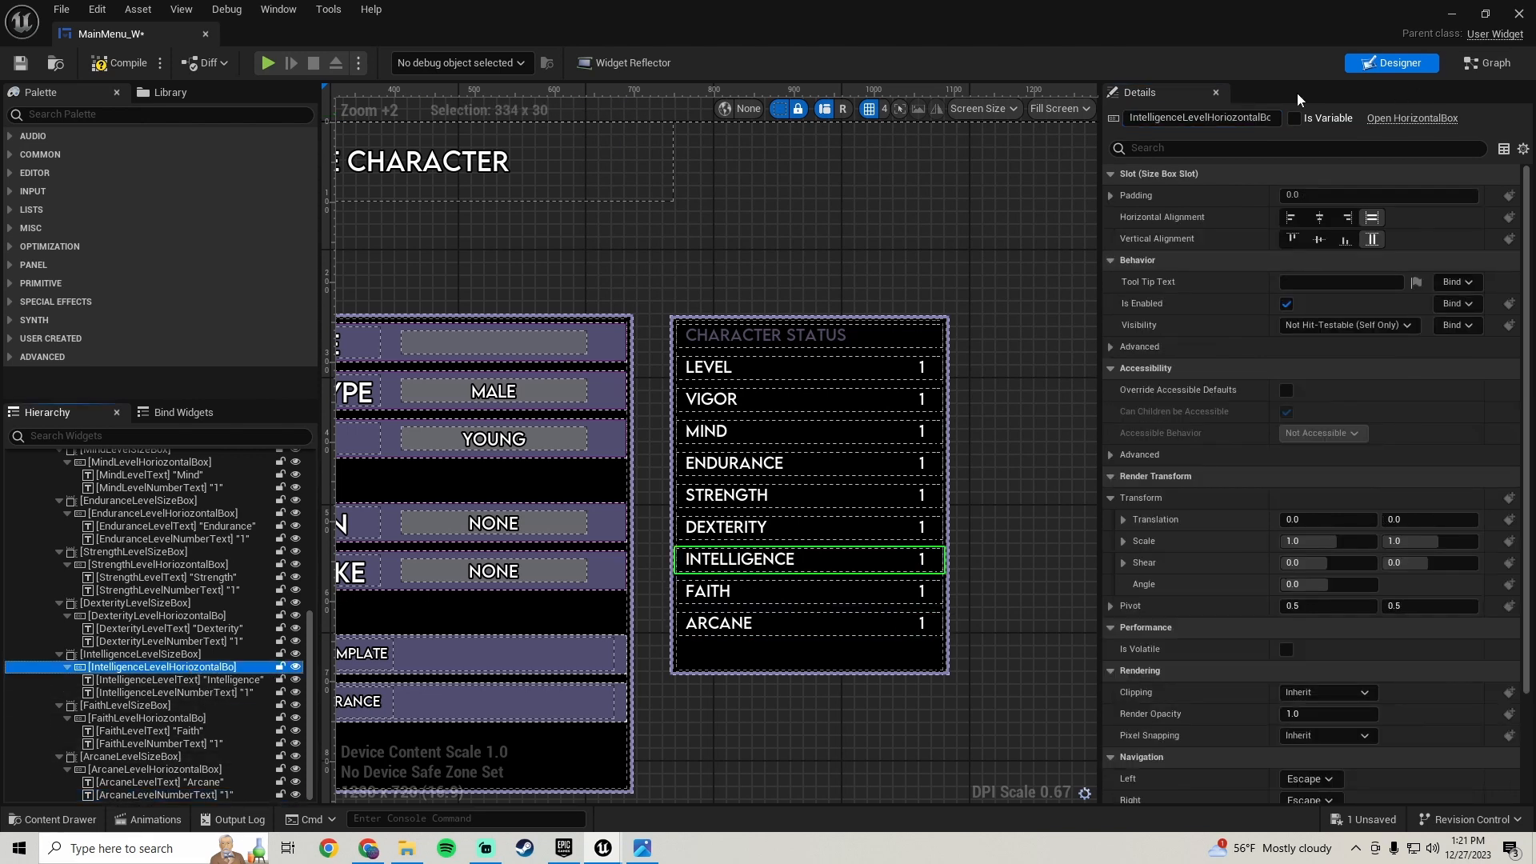
{"action": "left_click_drag", "start_coordinate": [1274, 117], "coordinate": [1246, 117]}
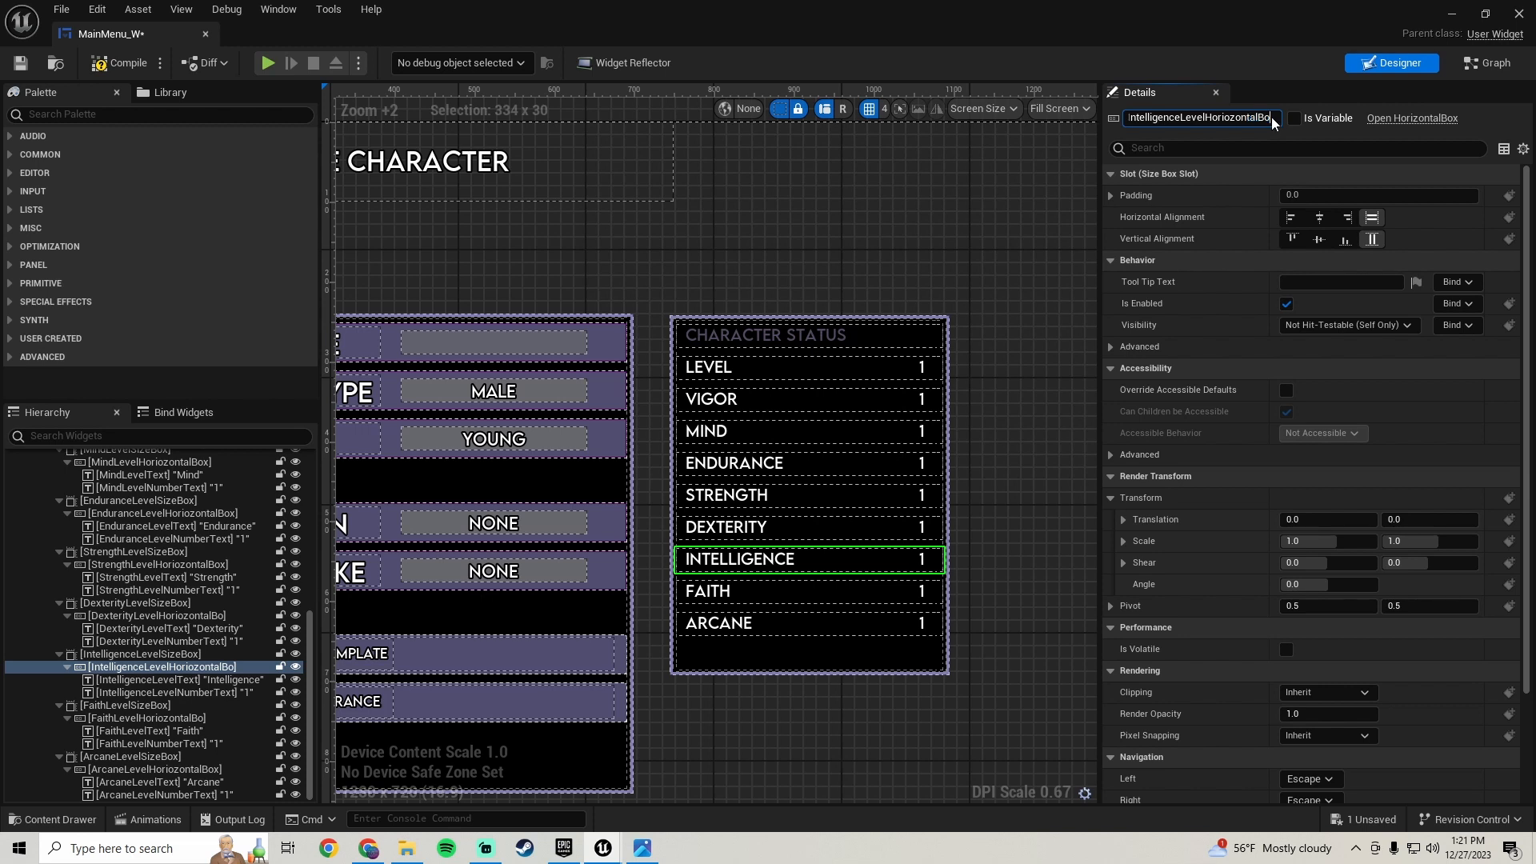
{"action": "type", "text": "x"}
{"action": "key", "text": "Return"}
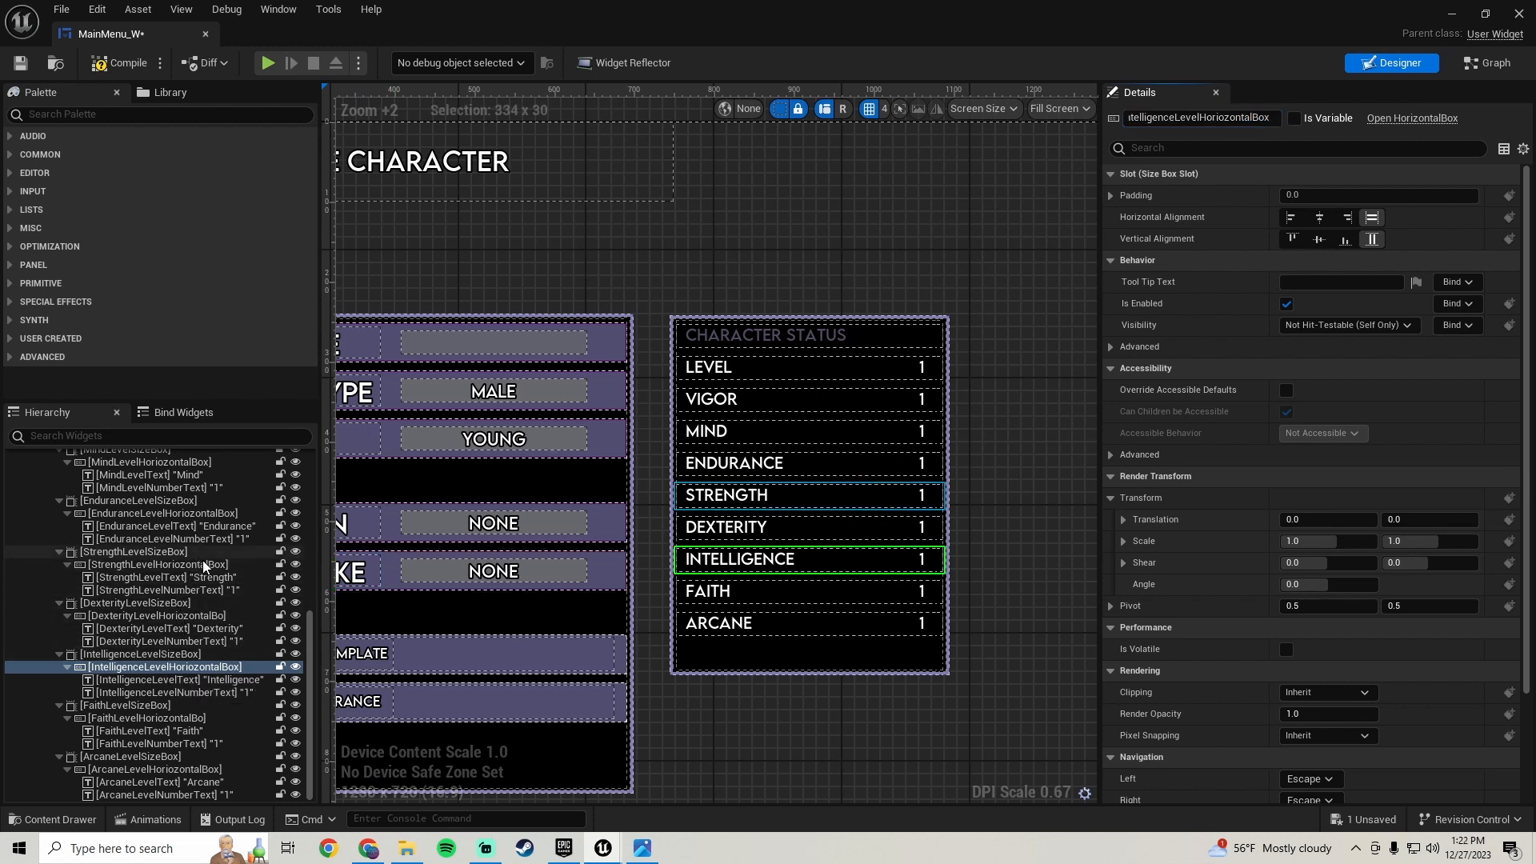
- Complete the Dexterity row's horizontal box name as DexterityLevelHoriozontalBox
{"action": "left_click", "coordinate": [206, 616]}
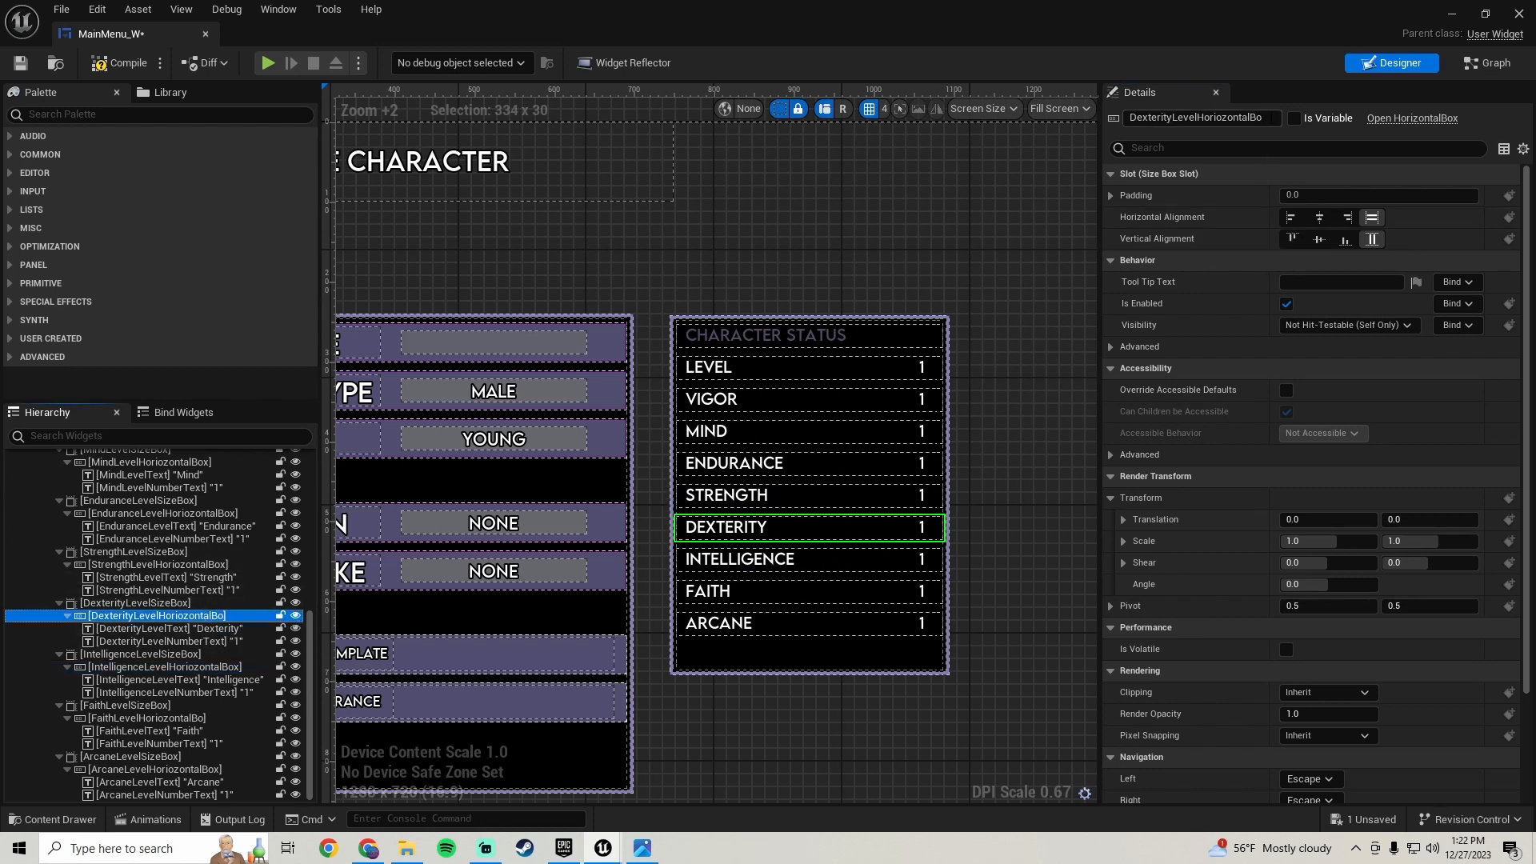
{"action": "left_click", "coordinate": [1262, 118]}
{"action": "type", "text": "x"}
{"action": "key", "text": "Return"}
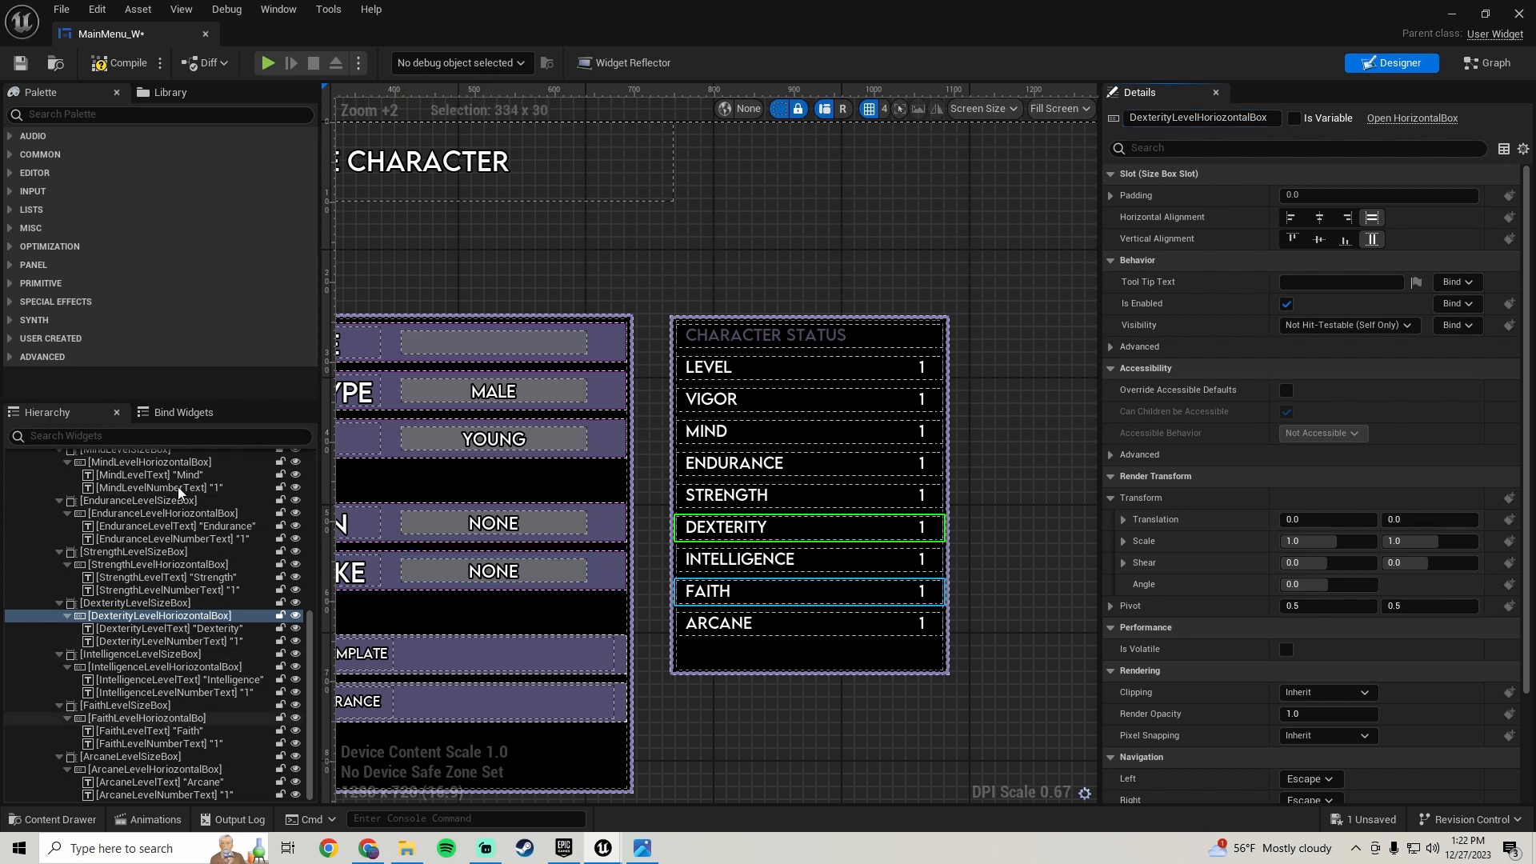
- Save the widget blueprint
{"action": "left_click", "coordinate": [19, 64]}
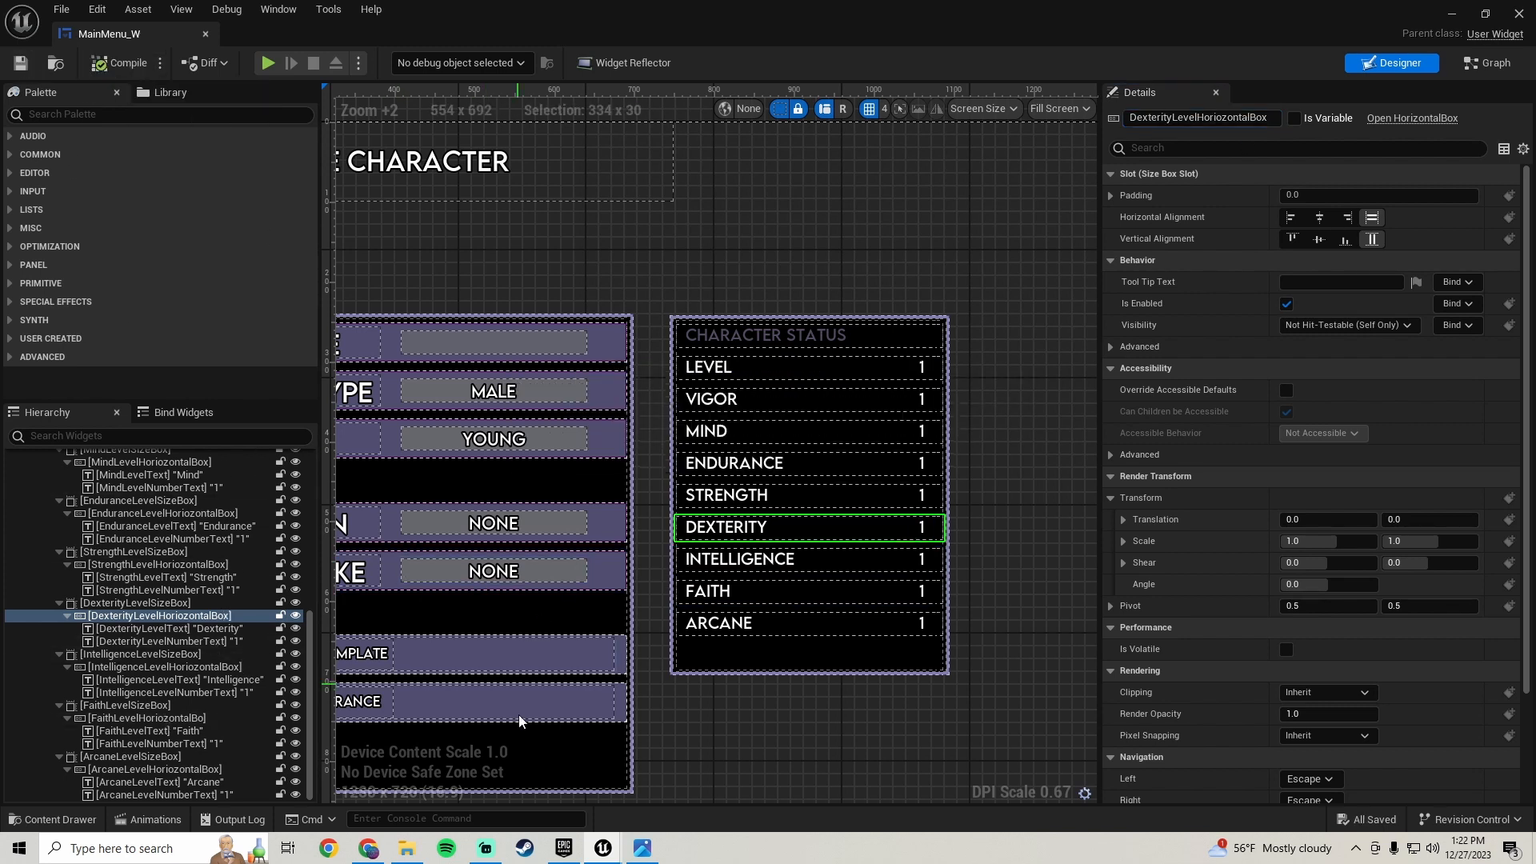
{"action": "scroll", "coordinate": [720, 646], "scroll_direction": "up", "scroll_amount": 1}
{"action": "right_click_drag", "start_coordinate": [724, 682], "coordinate": [721, 597]}
{"action": "scroll", "coordinate": [666, 345], "scroll_direction": "down", "scroll_amount": 2}
{"action": "right_click_drag", "start_coordinate": [727, 447], "coordinate": [667, 463]}
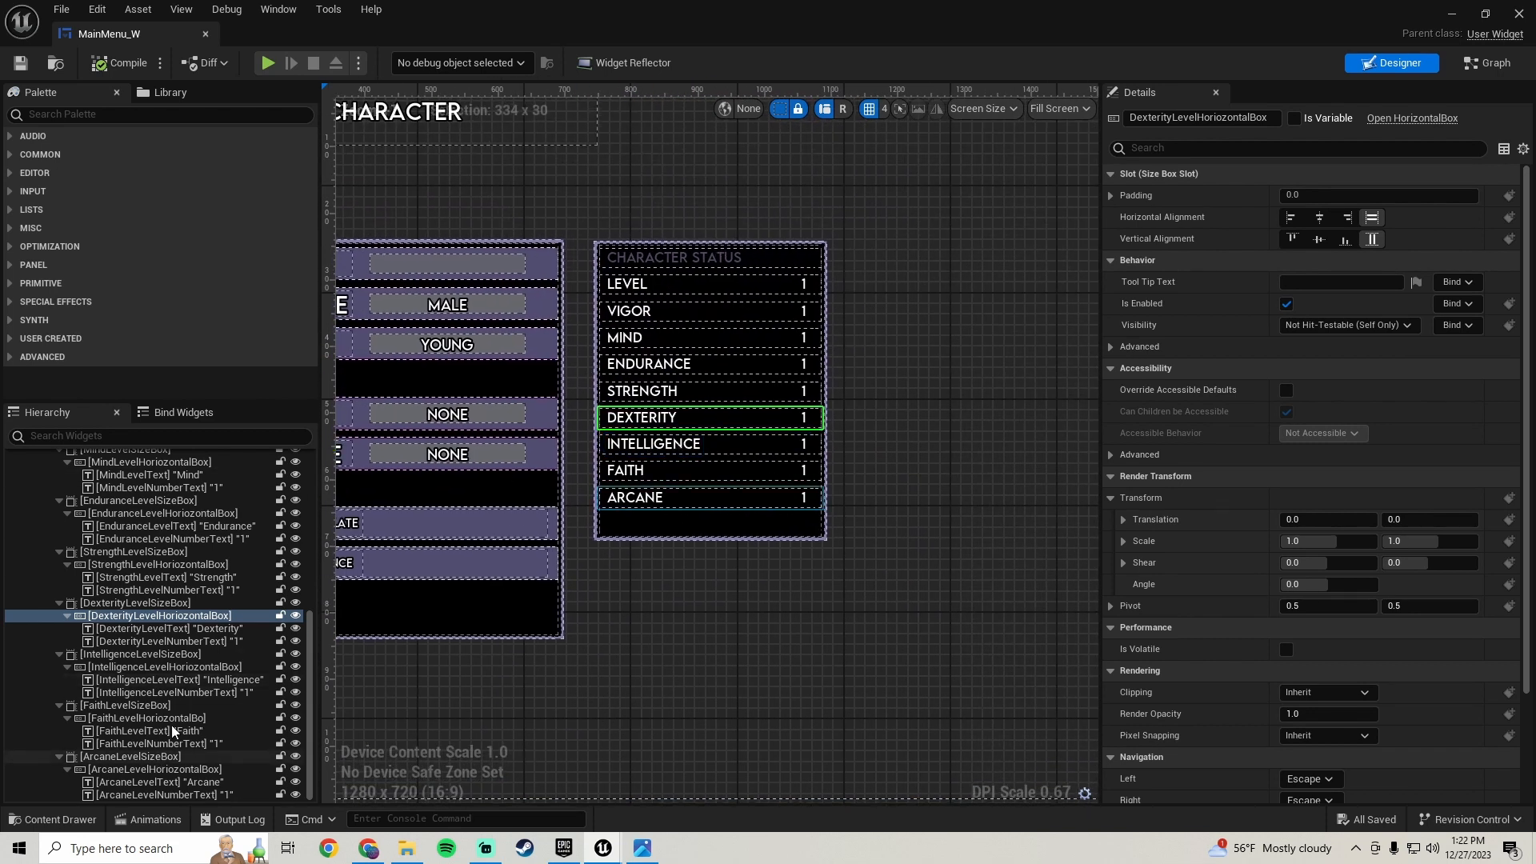
- Compare the Character Status panel with the reference character creation screenshot
{"action": "left_click", "coordinate": [643, 848]}
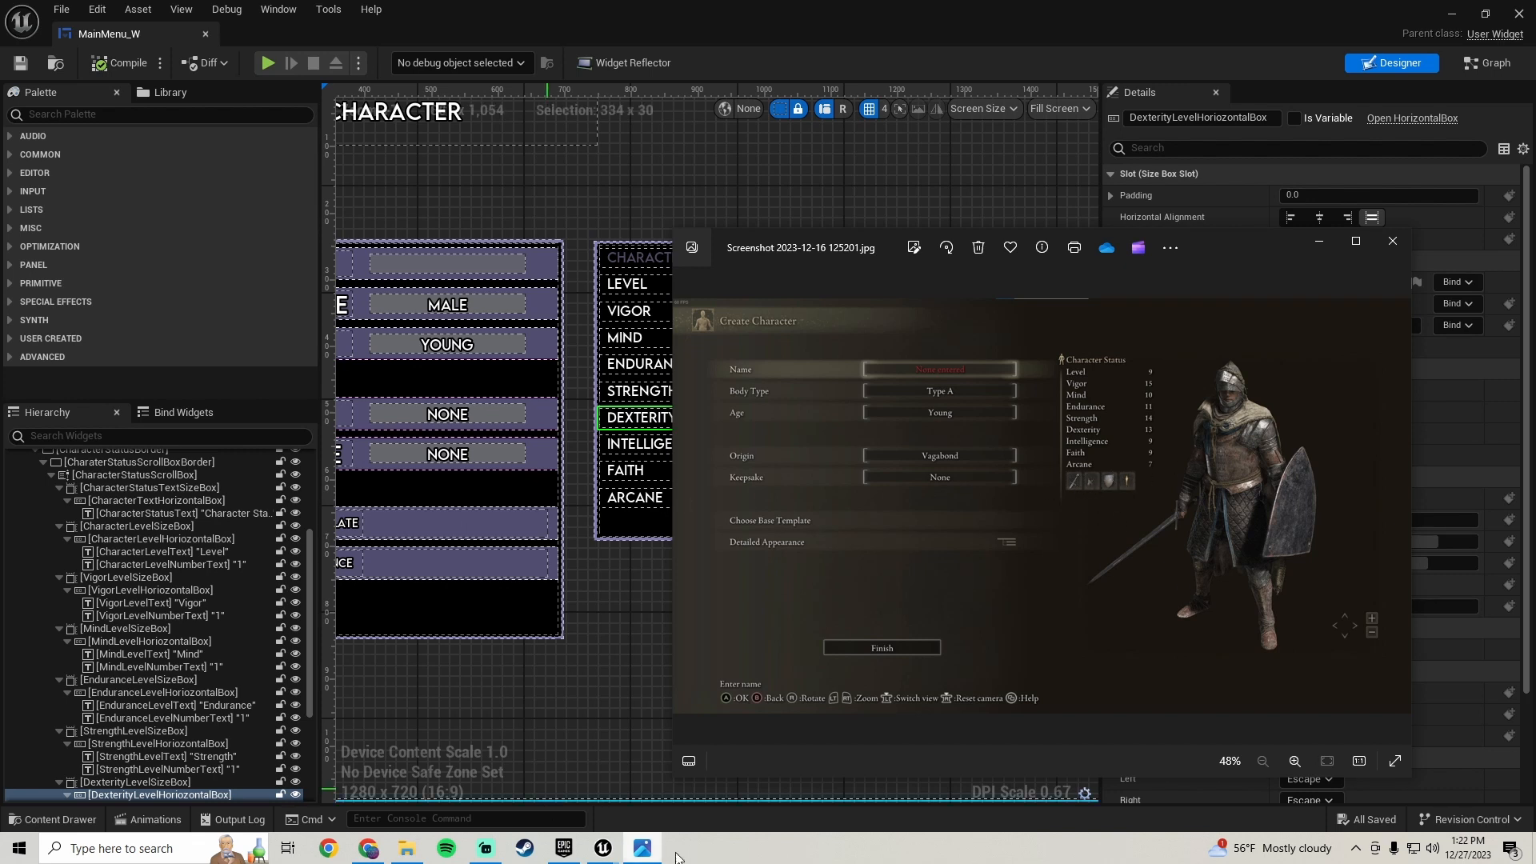
{"action": "left_click", "coordinate": [645, 849]}
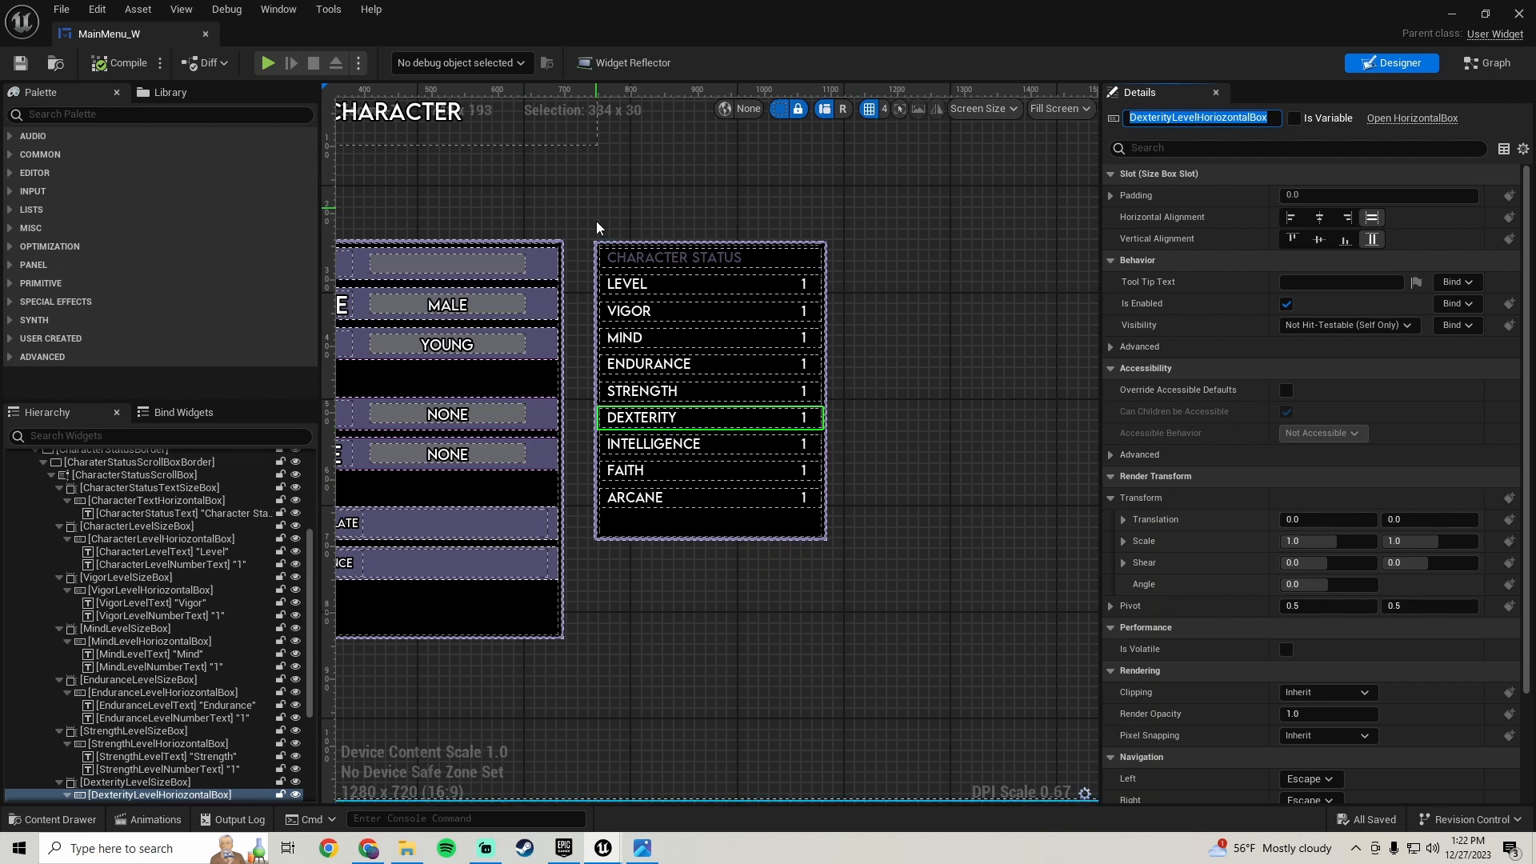
{"action": "scroll", "coordinate": [94, 664], "scroll_direction": "up", "scroll_amount": 3}
{"action": "key", "text": "Return"}
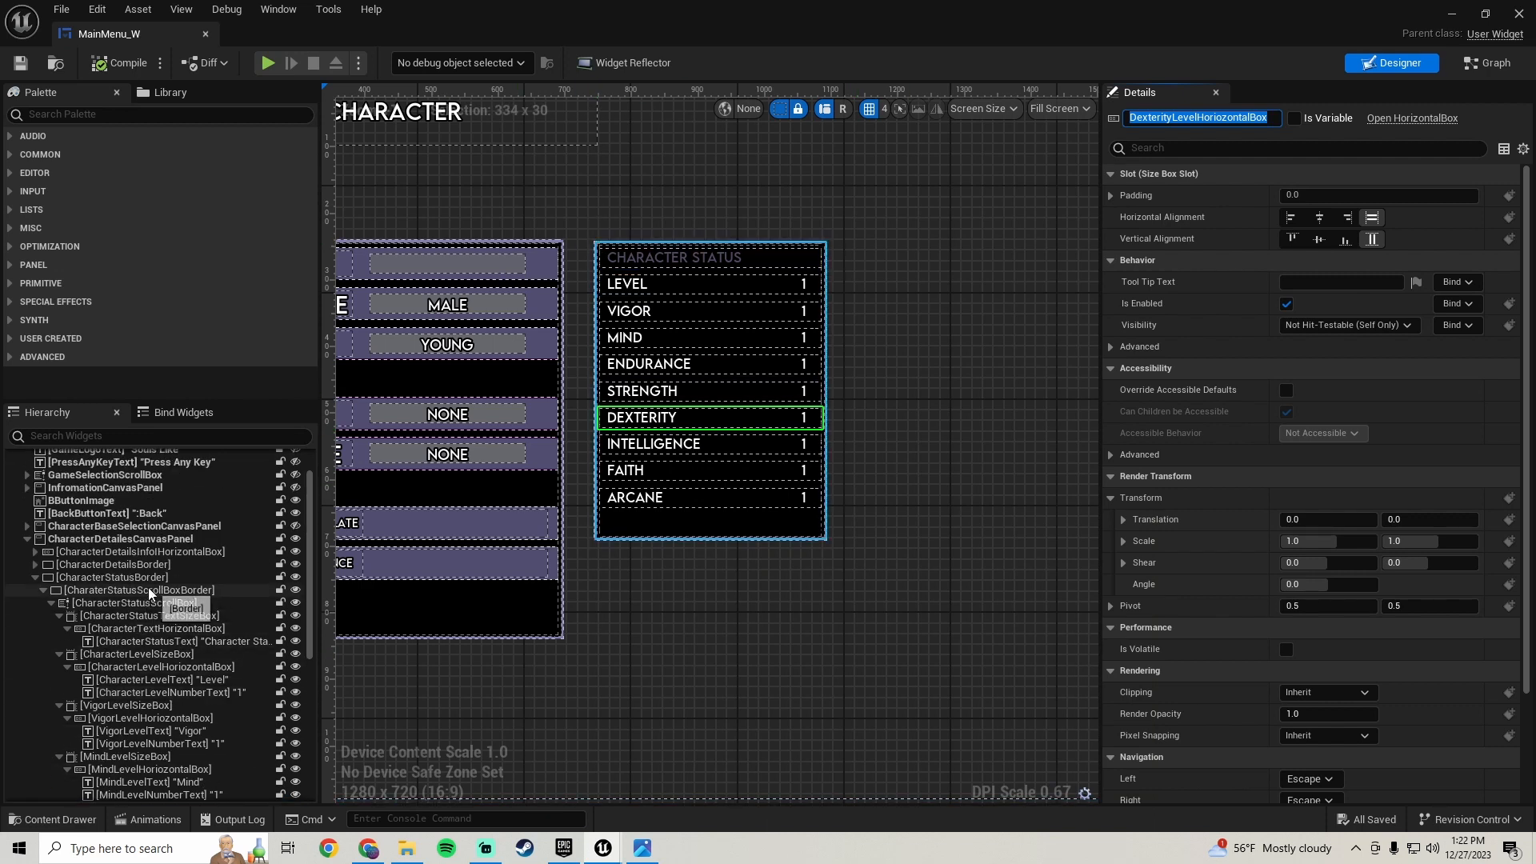
{"action": "scroll", "coordinate": [103, 562], "scroll_direction": "down", "scroll_amount": 7}
{"action": "scroll", "coordinate": [109, 580], "scroll_direction": "down", "scroll_amount": 1}
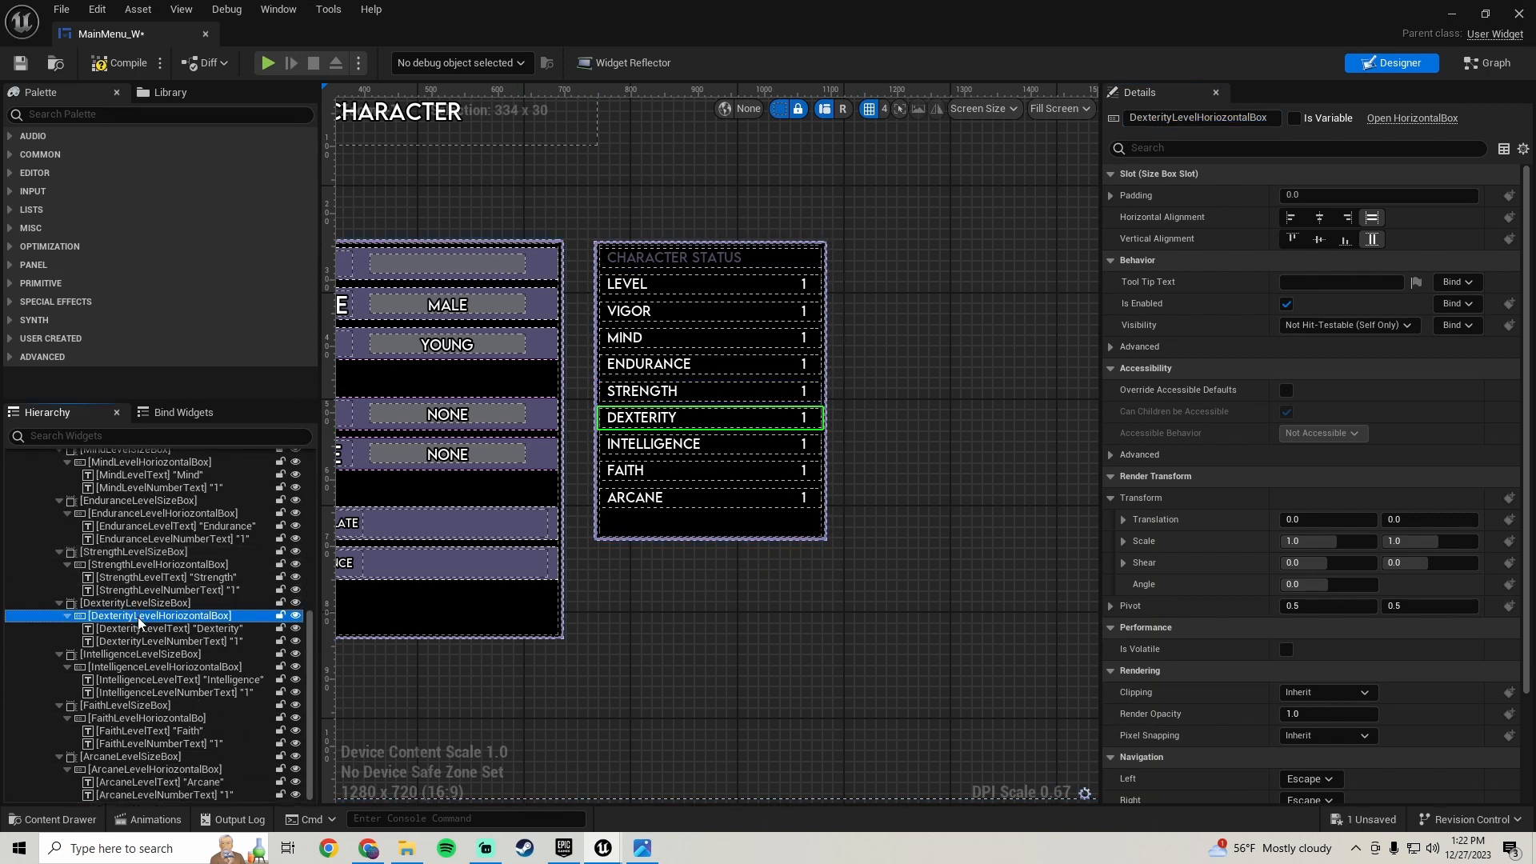
{"action": "scroll", "coordinate": [679, 607], "scroll_direction": "down", "scroll_amount": 3}
{"action": "right_click_drag", "start_coordinate": [679, 606], "coordinate": [672, 568]}
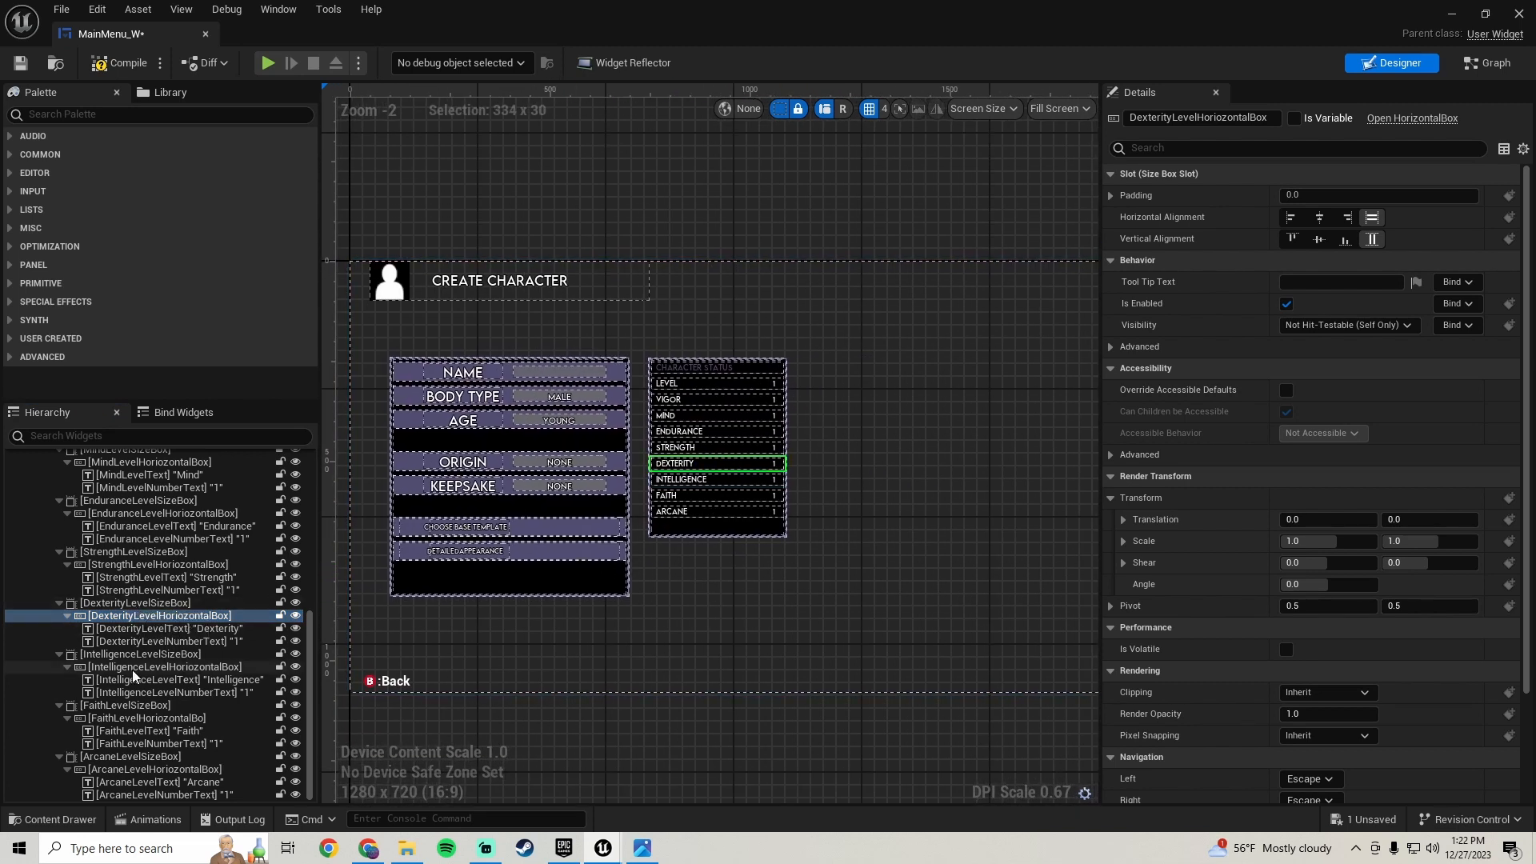
{"action": "scroll", "coordinate": [137, 608], "scroll_direction": "up", "scroll_amount": 8}
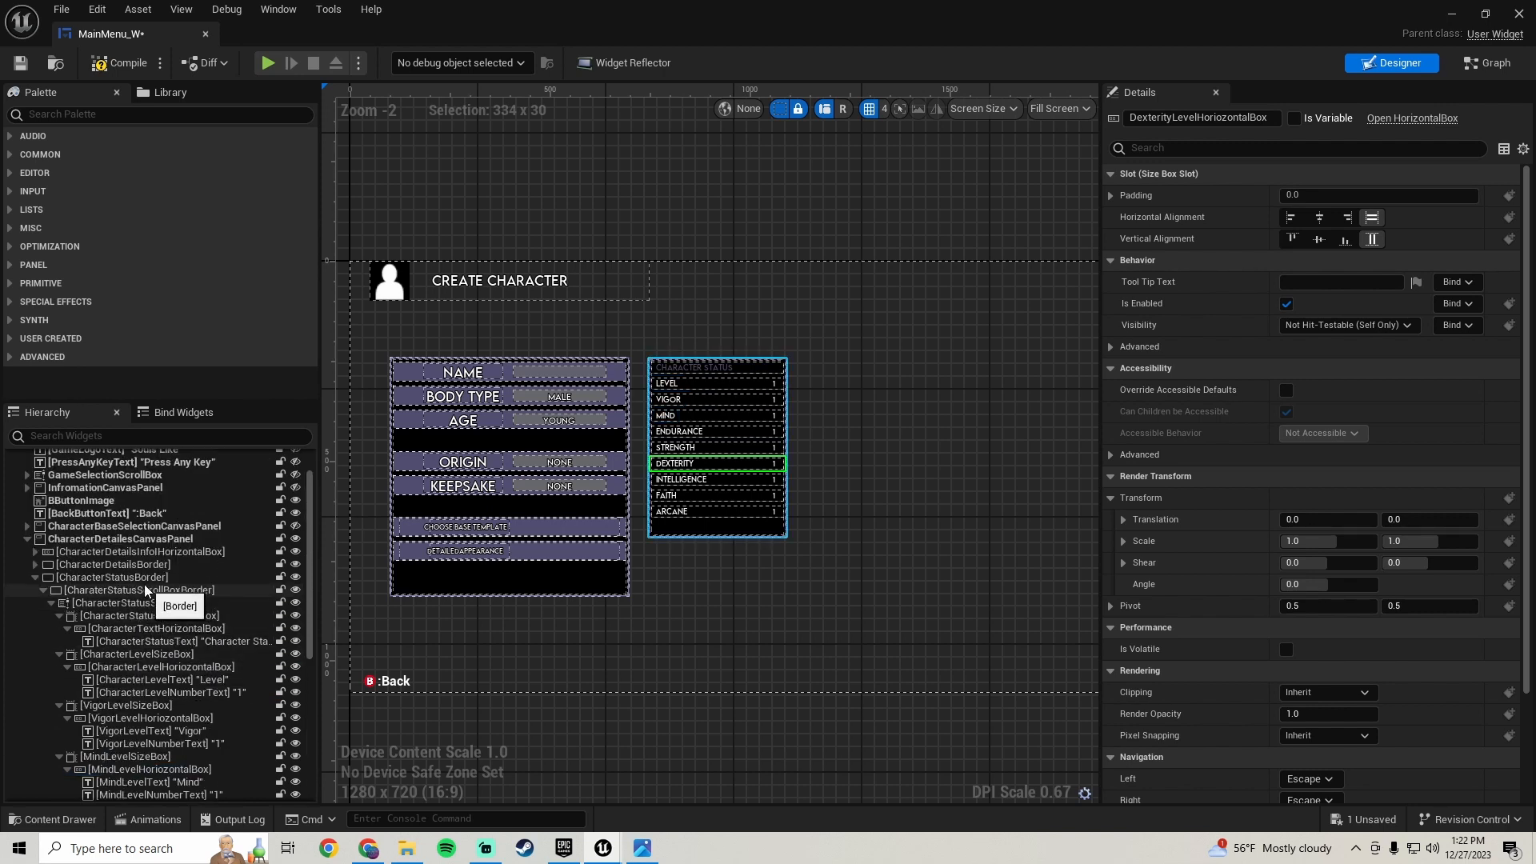
- Select the Character Status border and set its Size Y to 500
{"action": "left_click", "coordinate": [168, 578]}
{"action": "scroll", "coordinate": [622, 504], "scroll_direction": "up", "scroll_amount": 5}
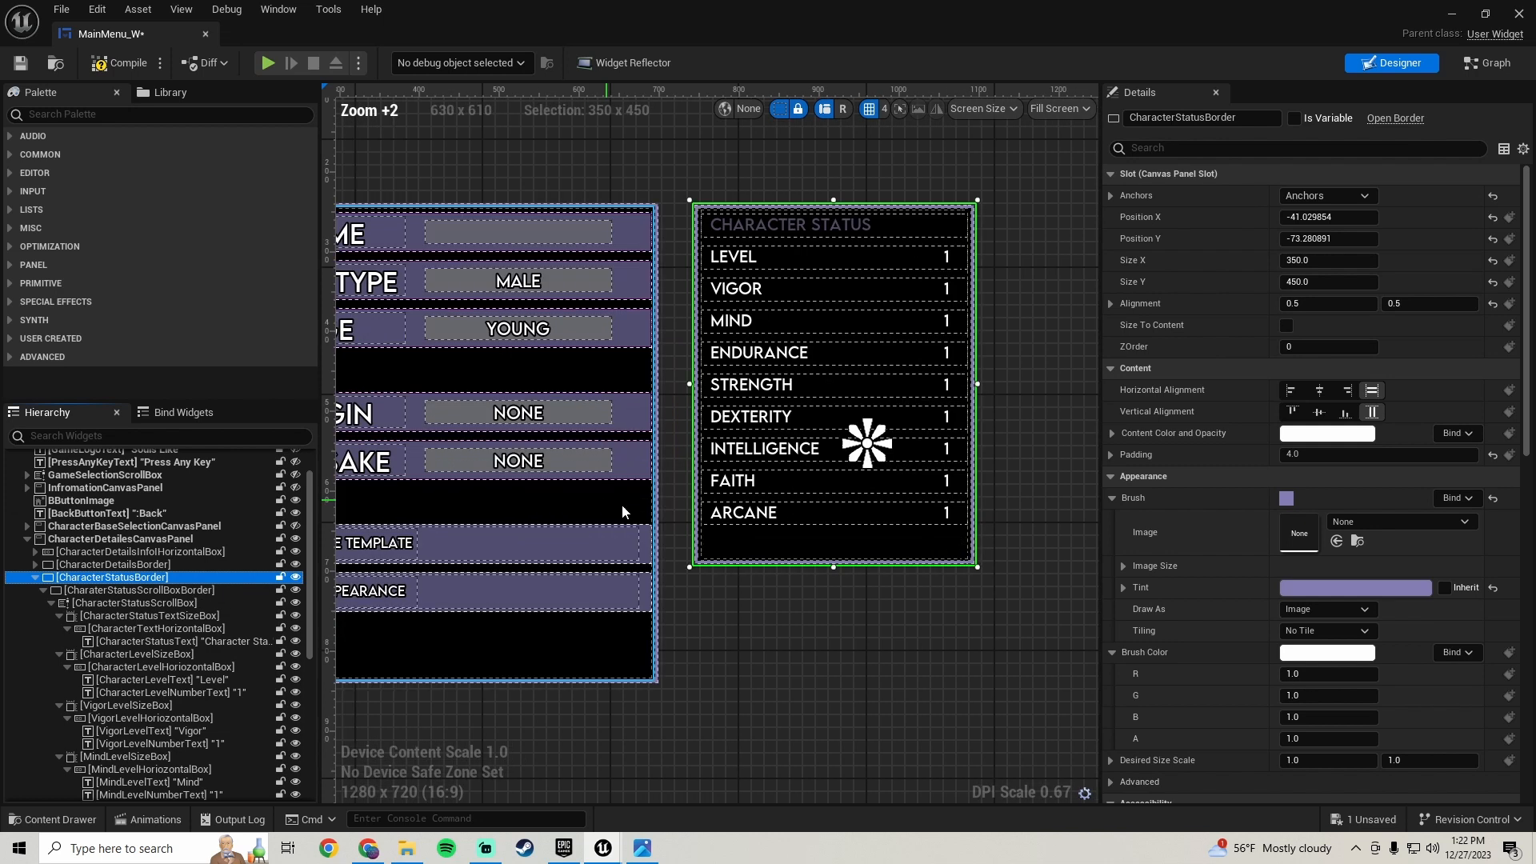
{"action": "scroll", "coordinate": [894, 548], "scroll_direction": "down", "scroll_amount": 1}
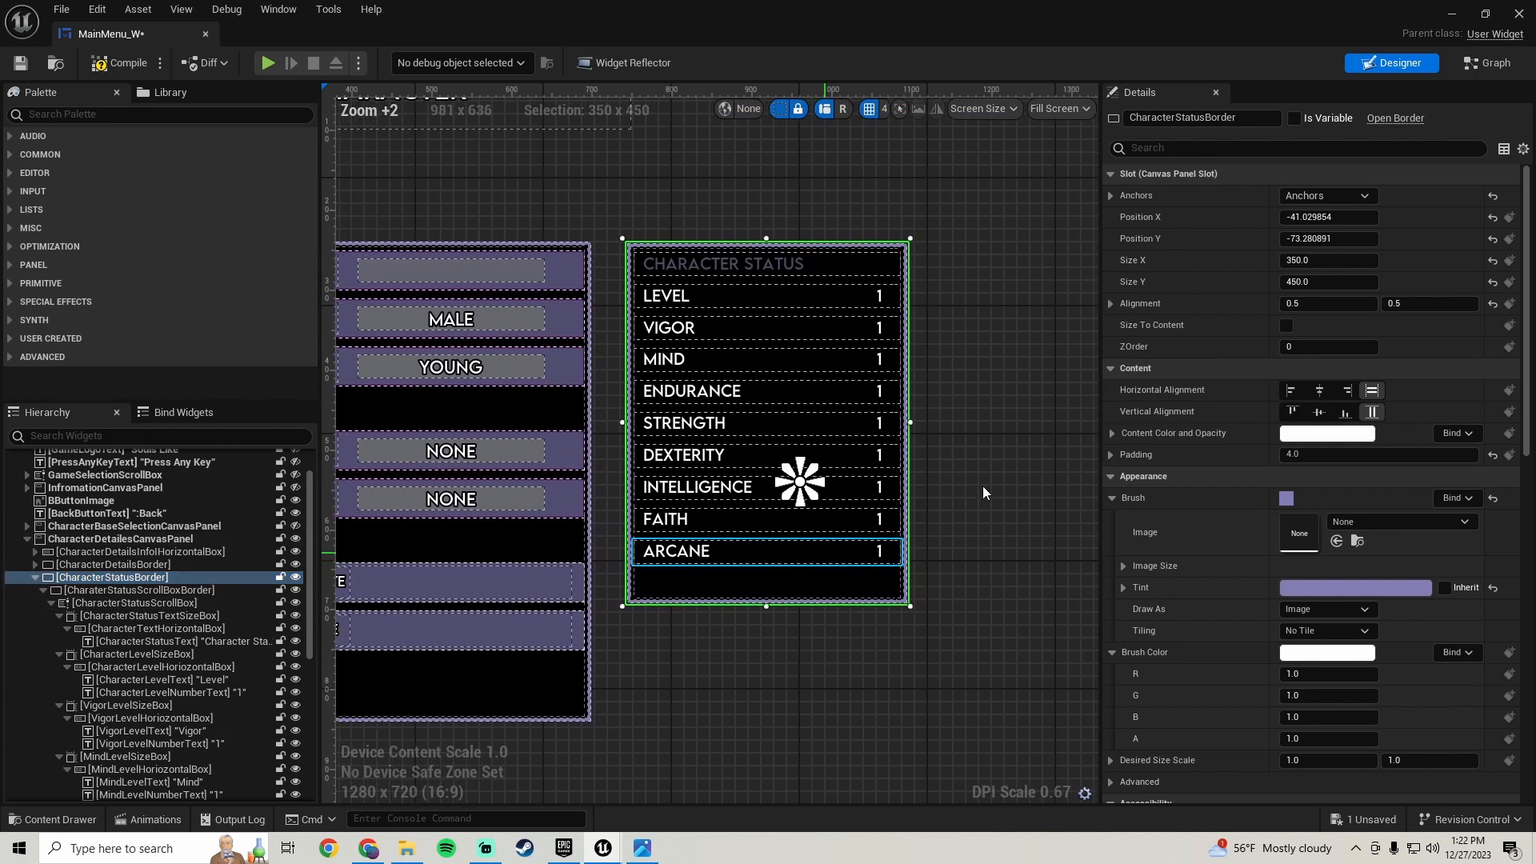
{"action": "left_click", "coordinate": [1329, 281]}
{"action": "type", "text": "50"}
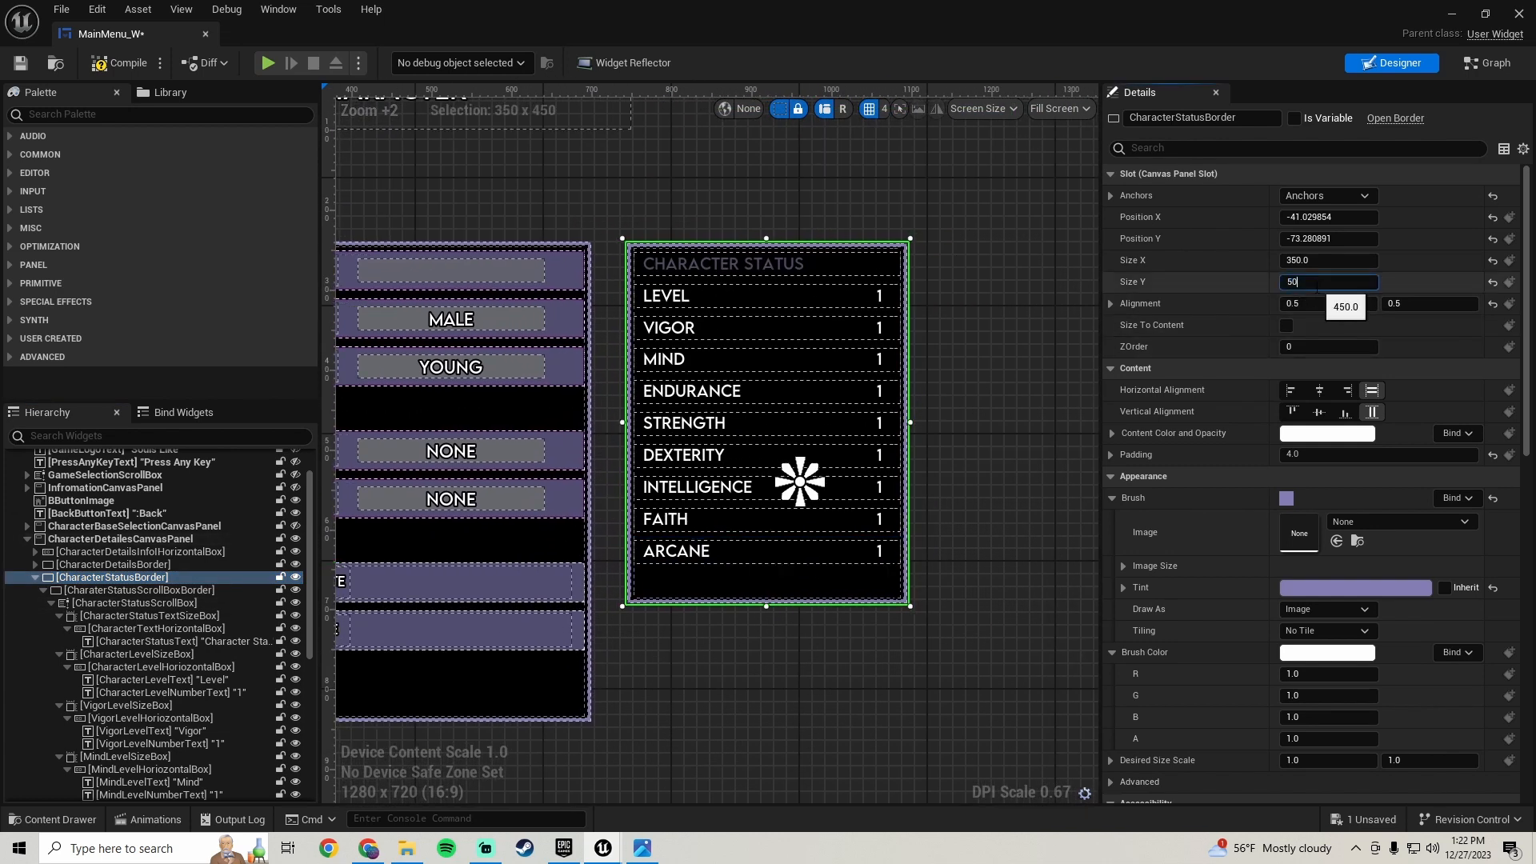
{"action": "type", "text": "0"}
{"action": "key", "text": "Return"}
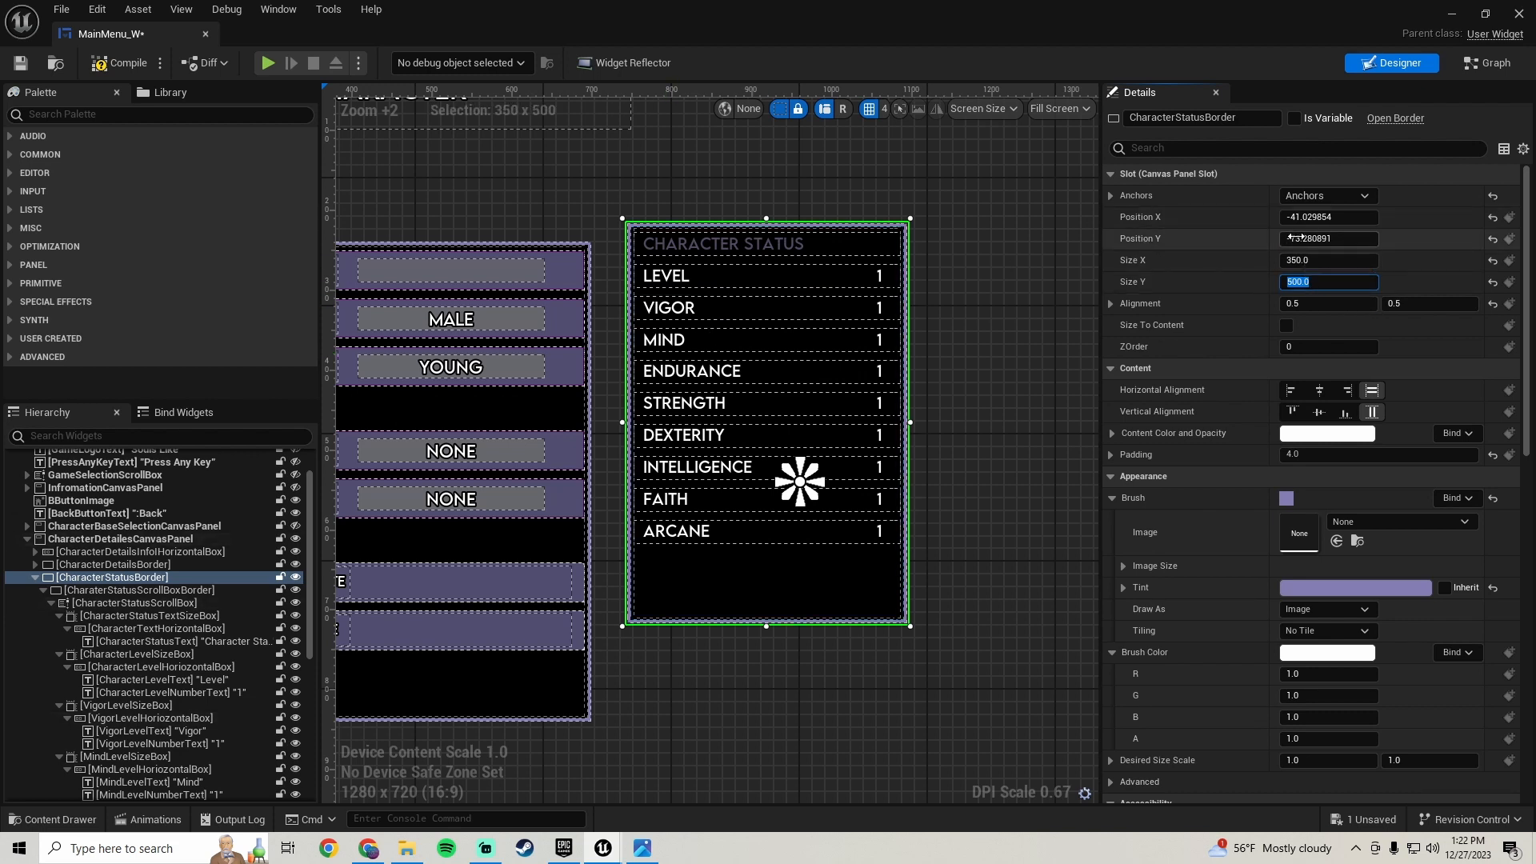
- Set the Character Status border's Position Y to -51
{"action": "left_click_drag", "start_coordinate": [1143, 237], "coordinate": [1162, 237]}
{"action": "scroll", "coordinate": [592, 264], "scroll_direction": "up", "scroll_amount": 8}
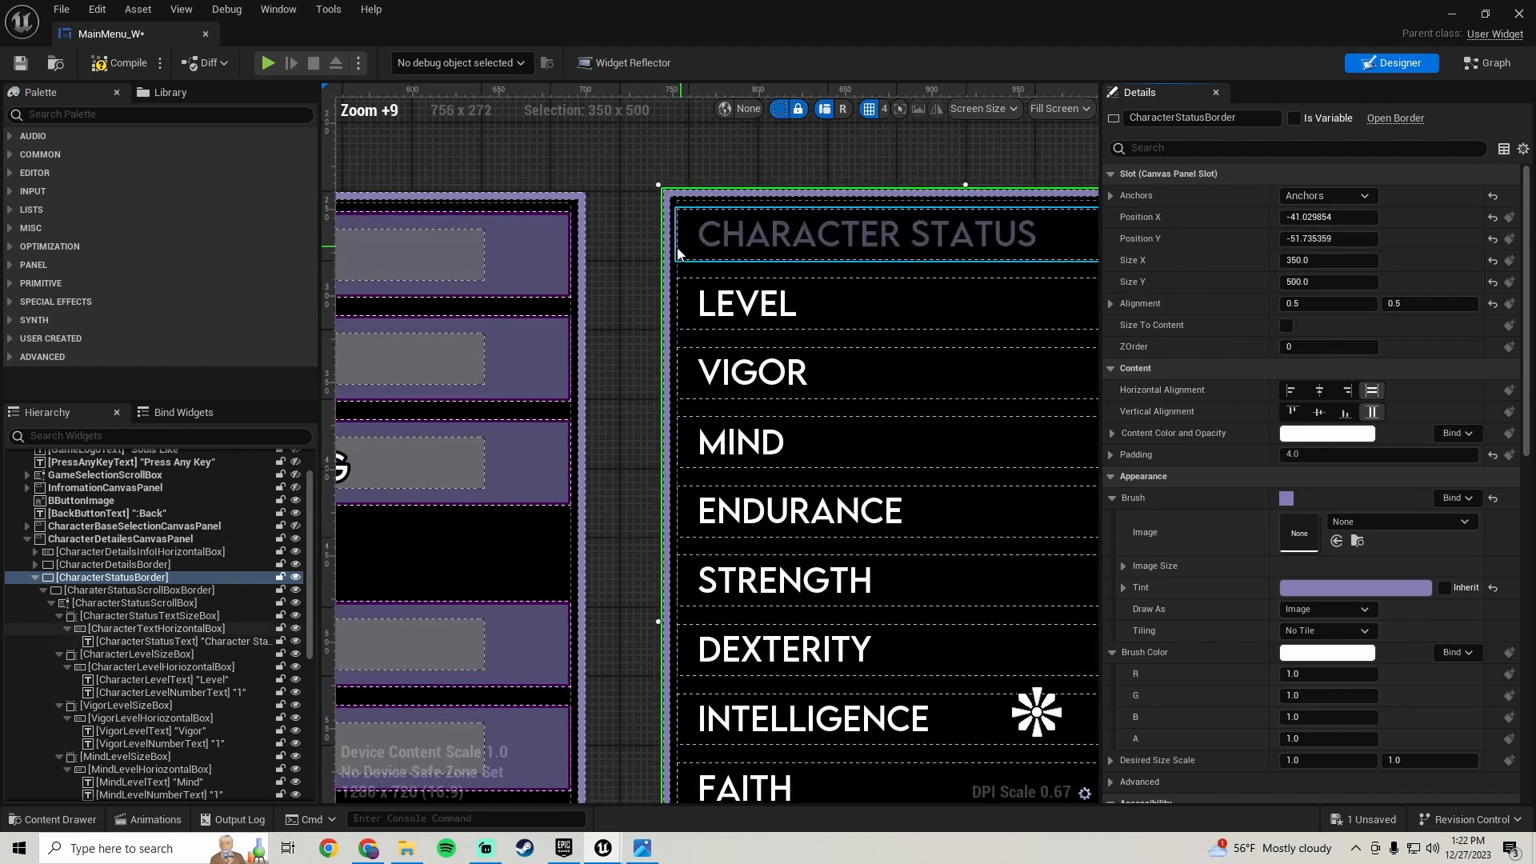
{"action": "scroll", "coordinate": [659, 250], "scroll_direction": "up", "scroll_amount": 1}
{"action": "left_click", "coordinate": [1324, 238]}
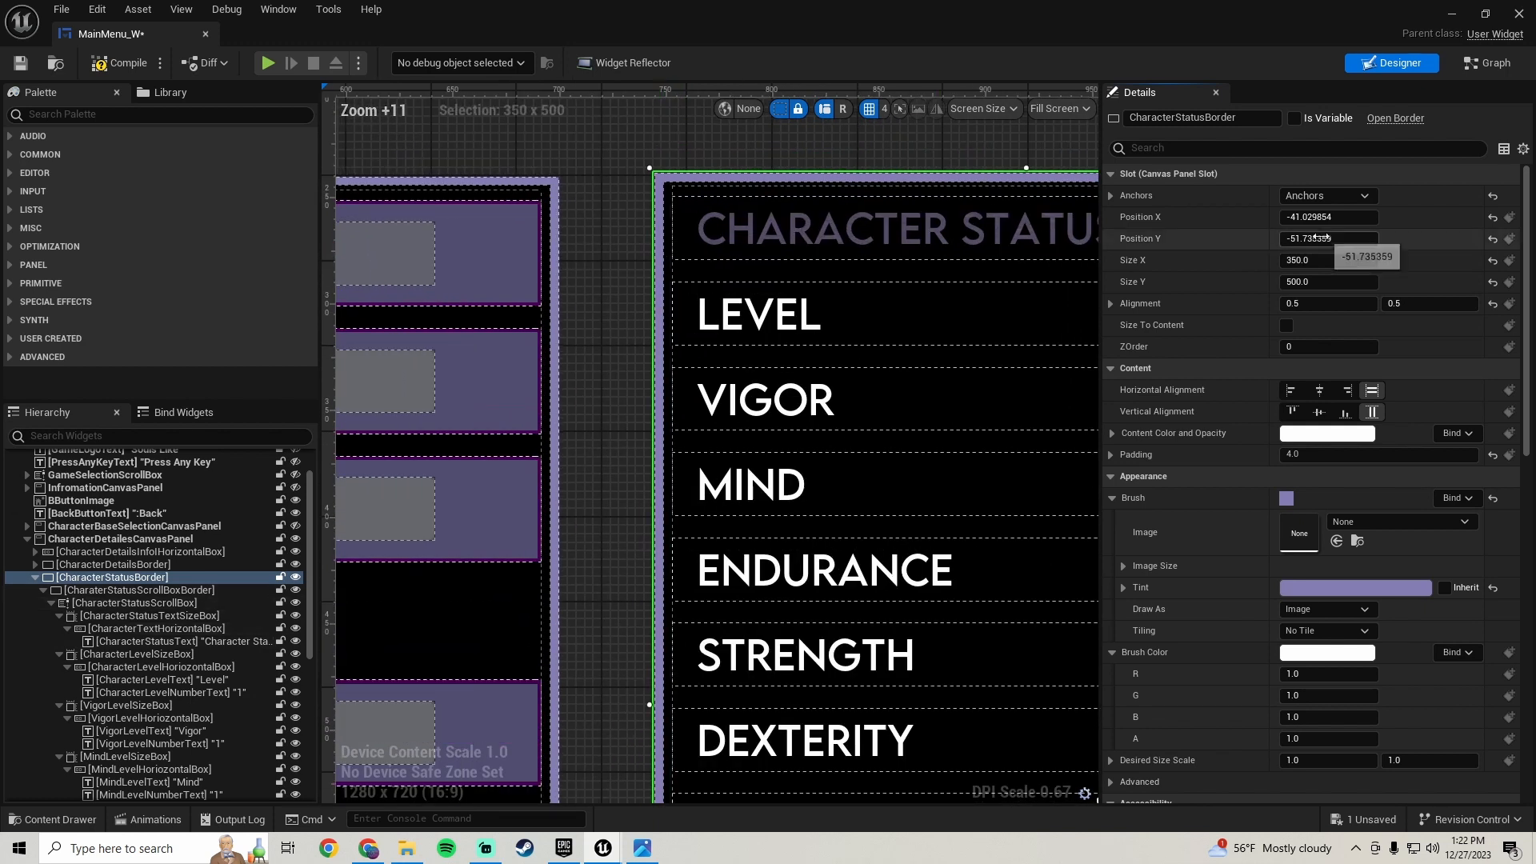
{"action": "type", "text": "-50"}
{"action": "key", "text": "Return"}
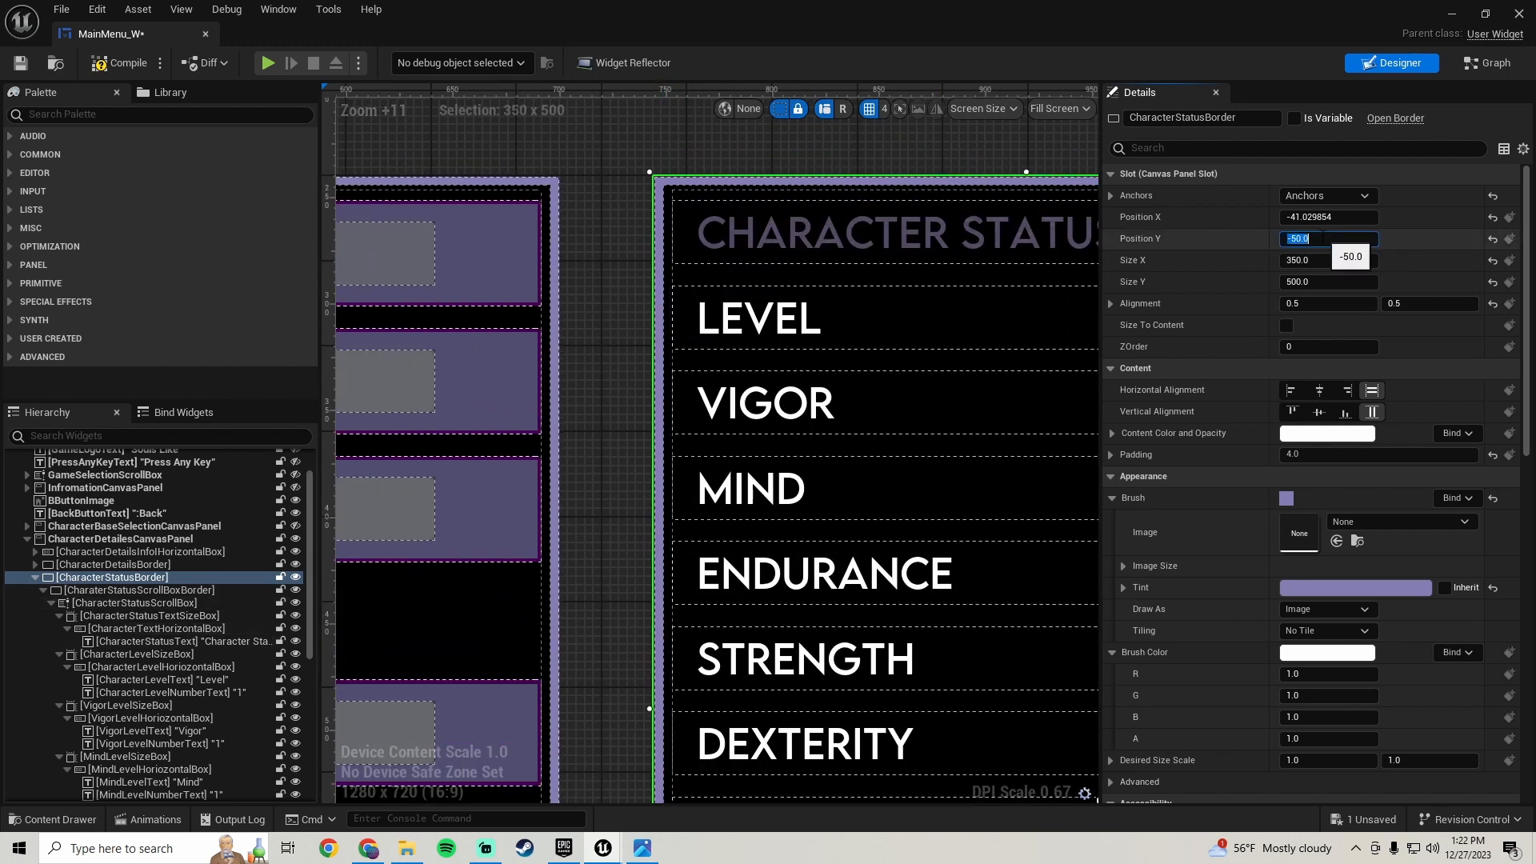
{"action": "left_click", "coordinate": [611, 309]}
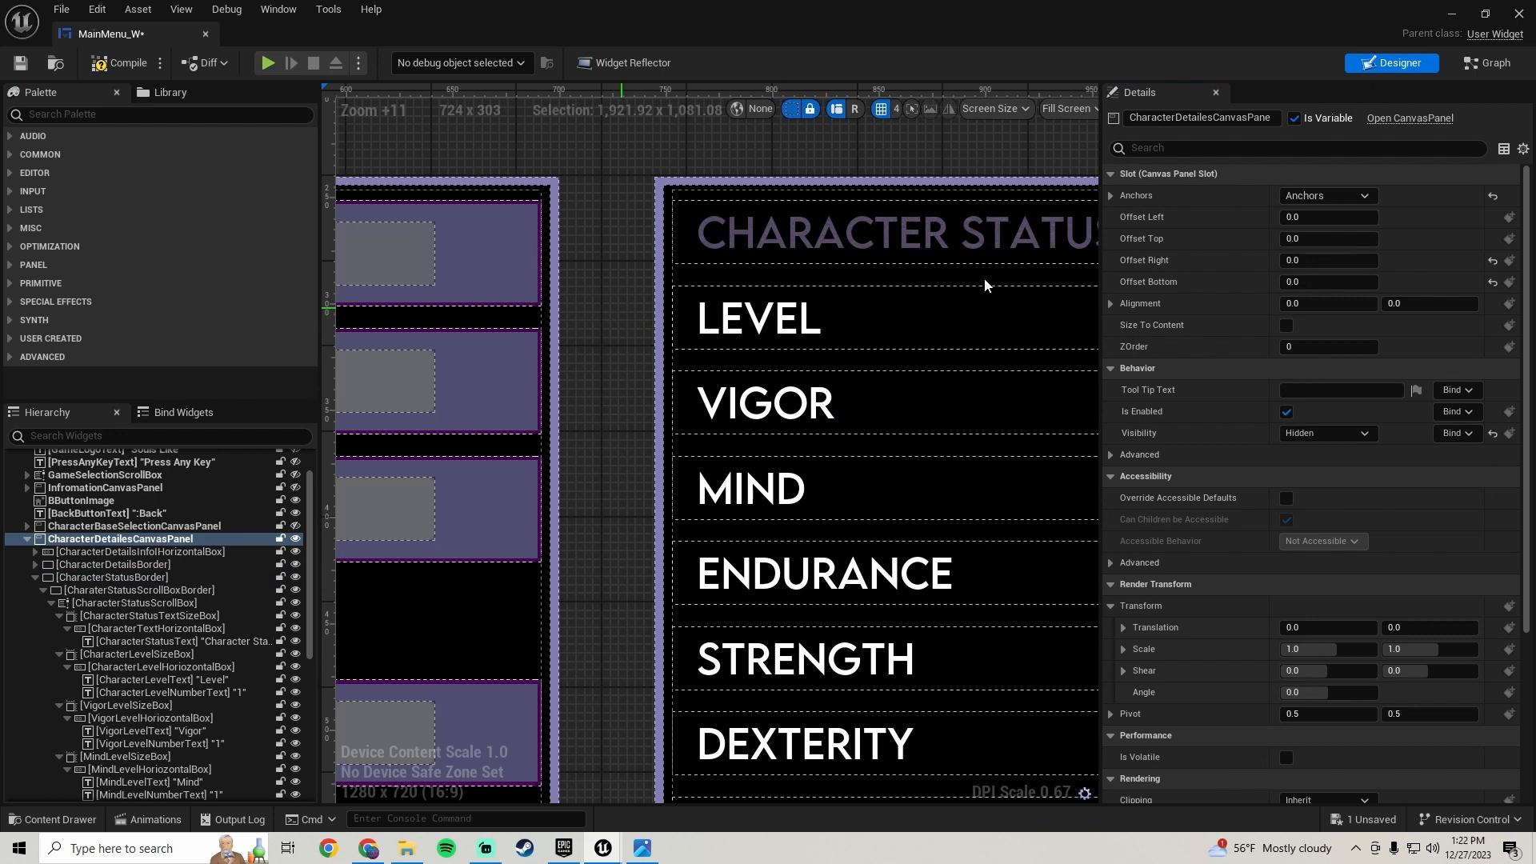
{"action": "left_click", "coordinate": [116, 577]}
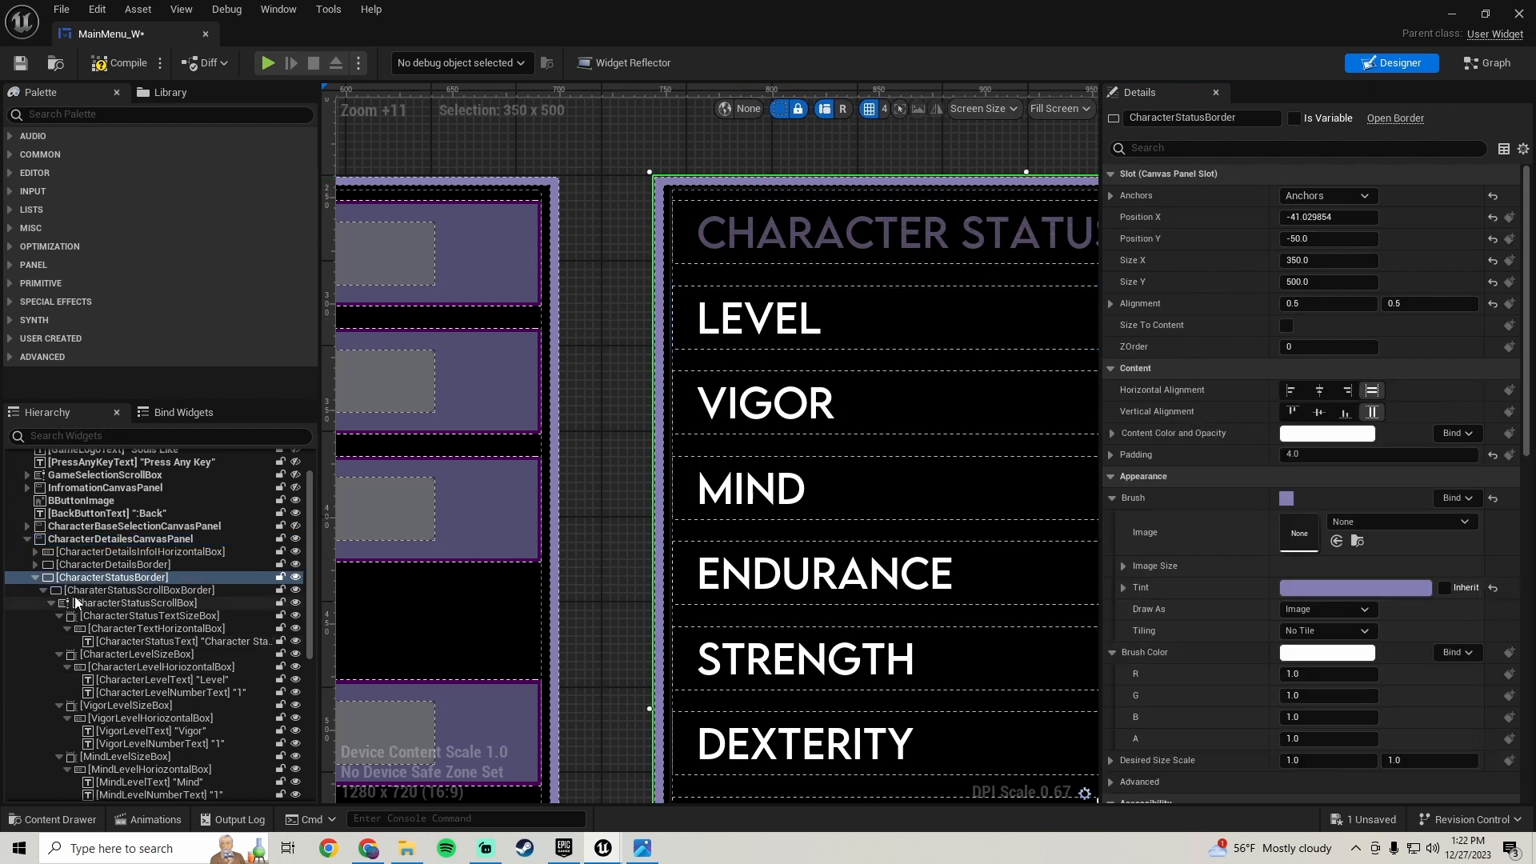
{"action": "left_click", "coordinate": [1329, 238]}
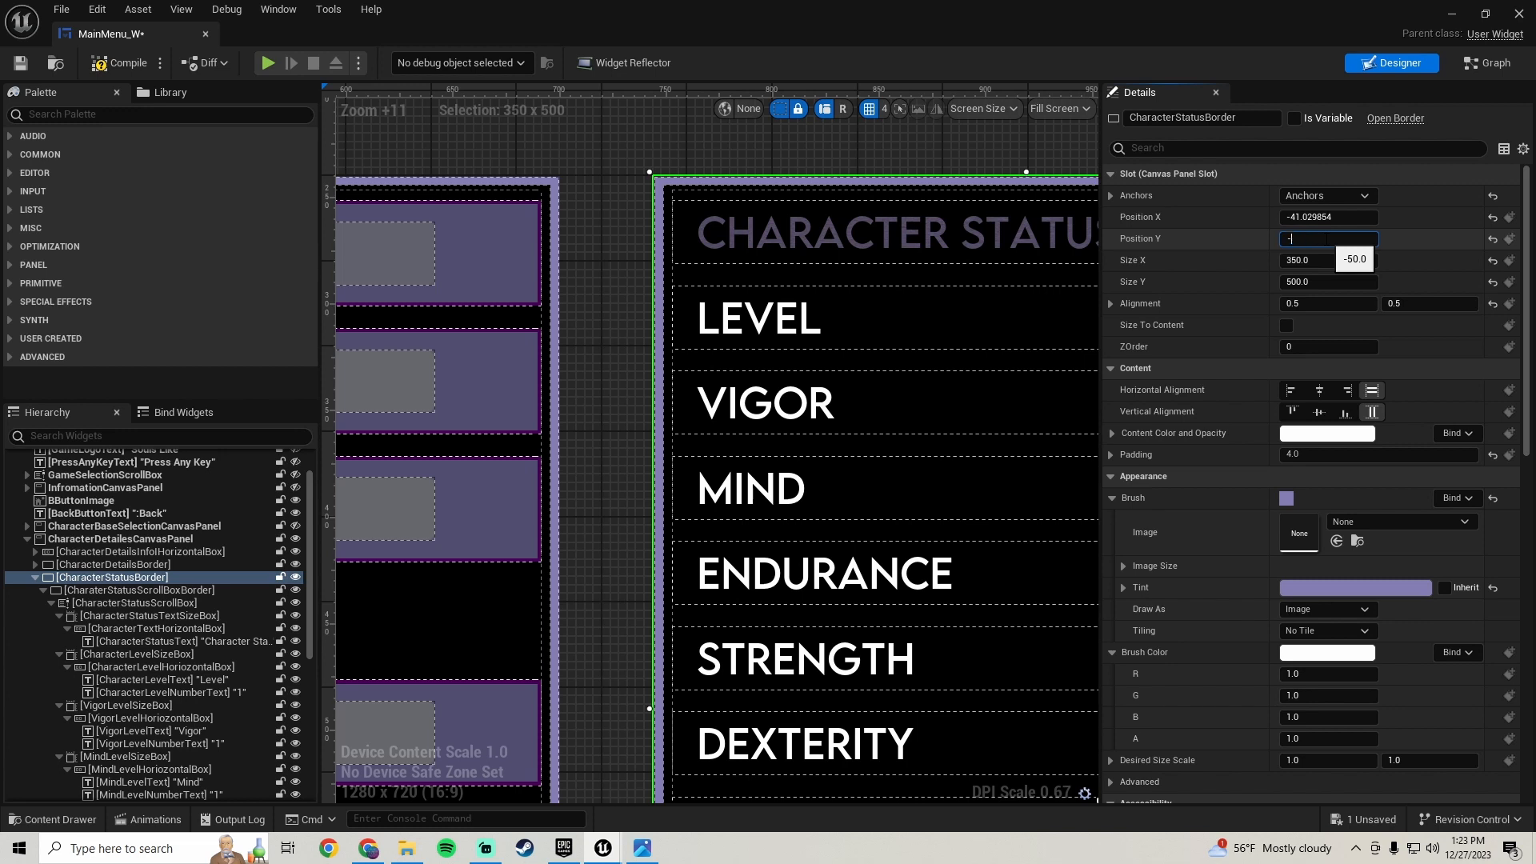
{"action": "type", "text": "-52"}
{"action": "key", "text": "Return"}
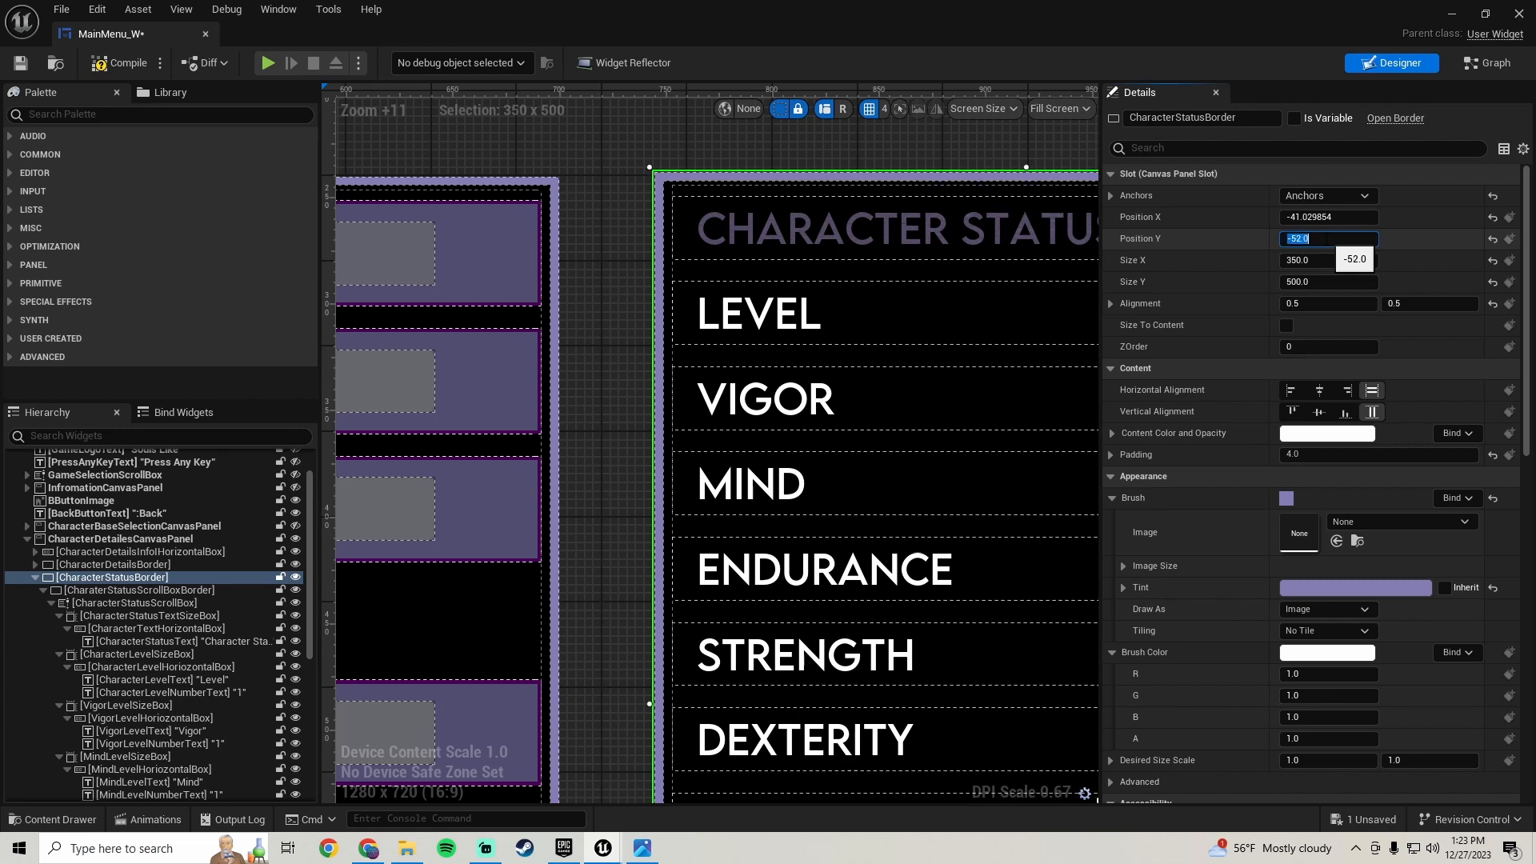
{"action": "type", "text": "-51"}
{"action": "key", "text": "Return"}
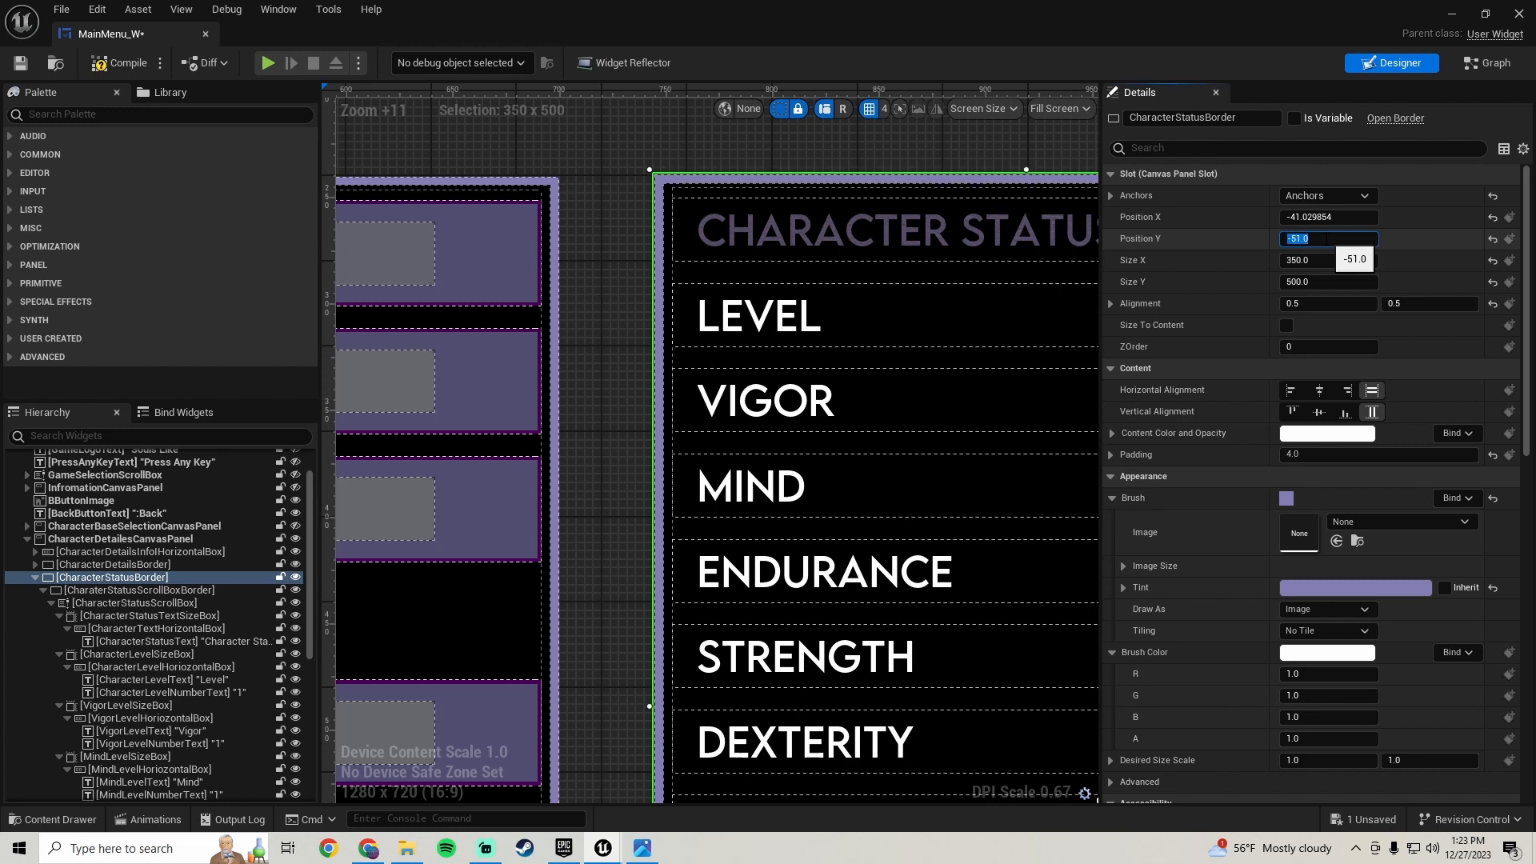
- Save the widget blueprint
{"action": "left_click", "coordinate": [580, 267]}
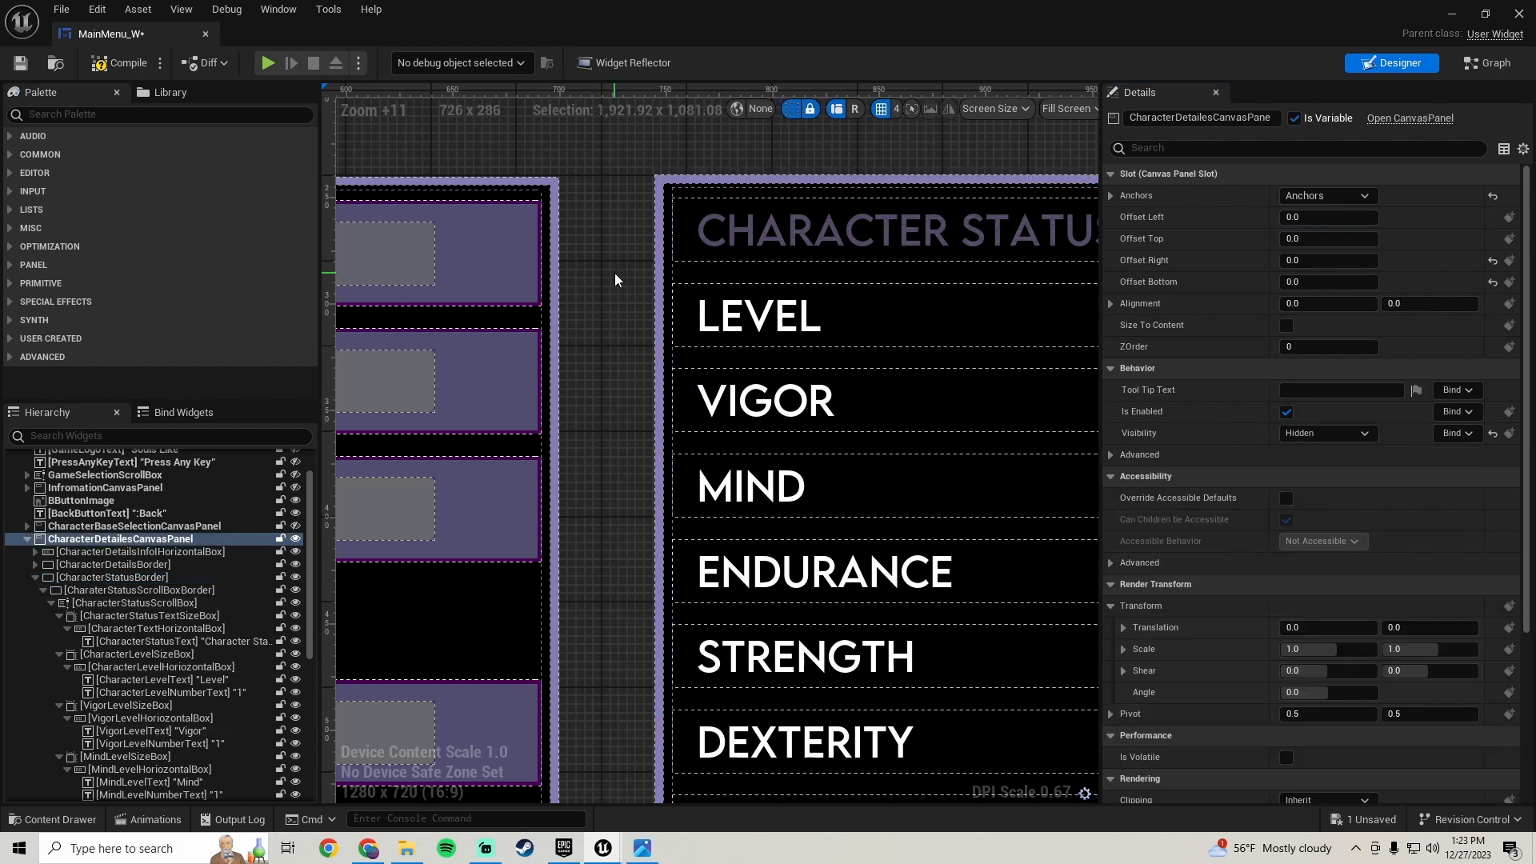
{"action": "scroll", "coordinate": [615, 274], "scroll_direction": "down", "scroll_amount": 10}
{"action": "scroll", "coordinate": [616, 448], "scroll_direction": "up", "scroll_amount": 2}
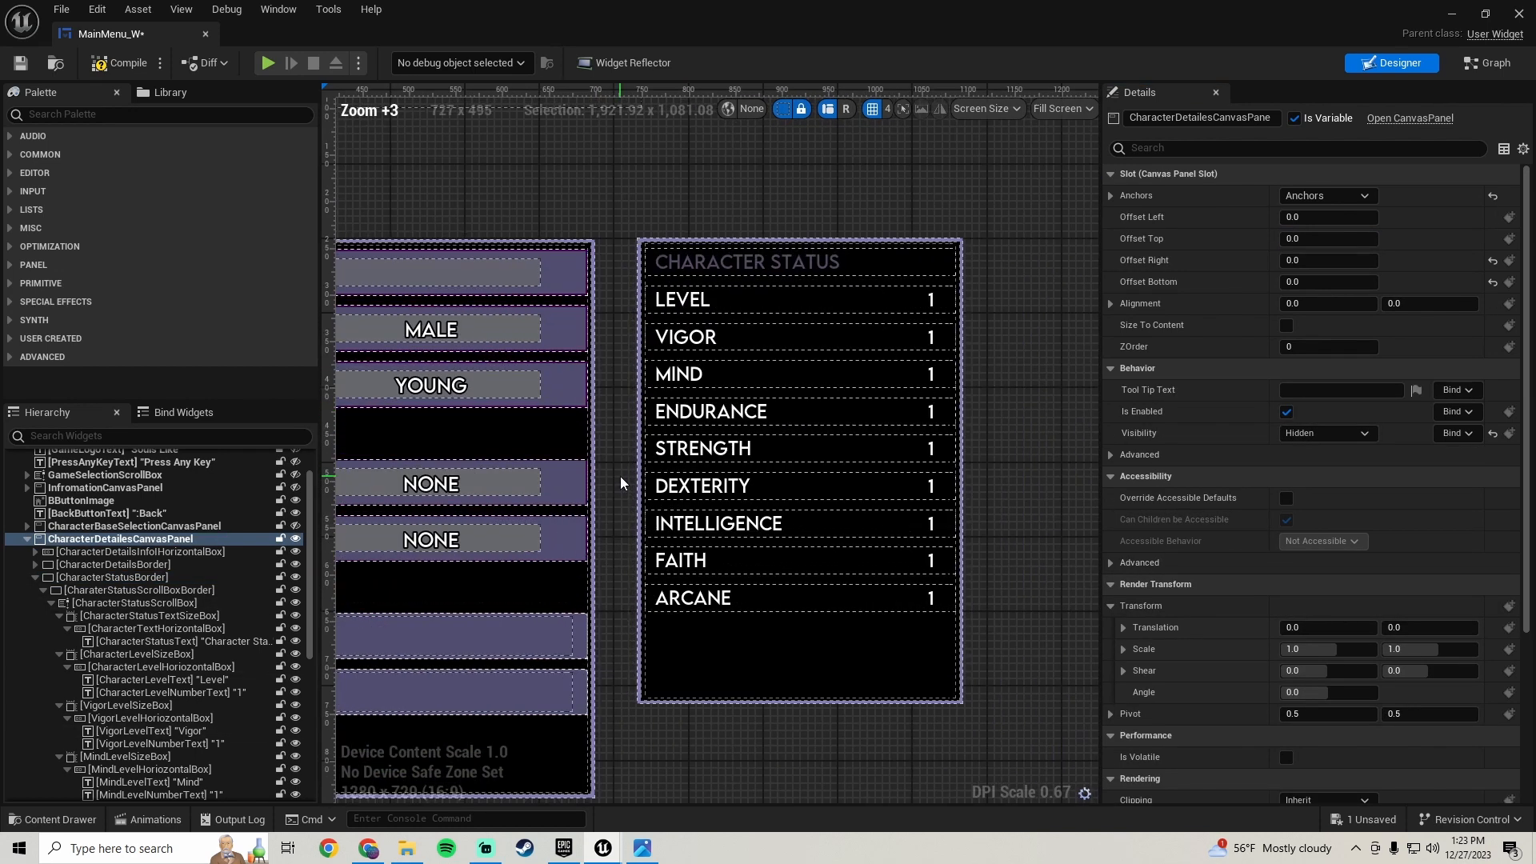
{"action": "right_click_drag", "start_coordinate": [621, 477], "coordinate": [627, 335]}
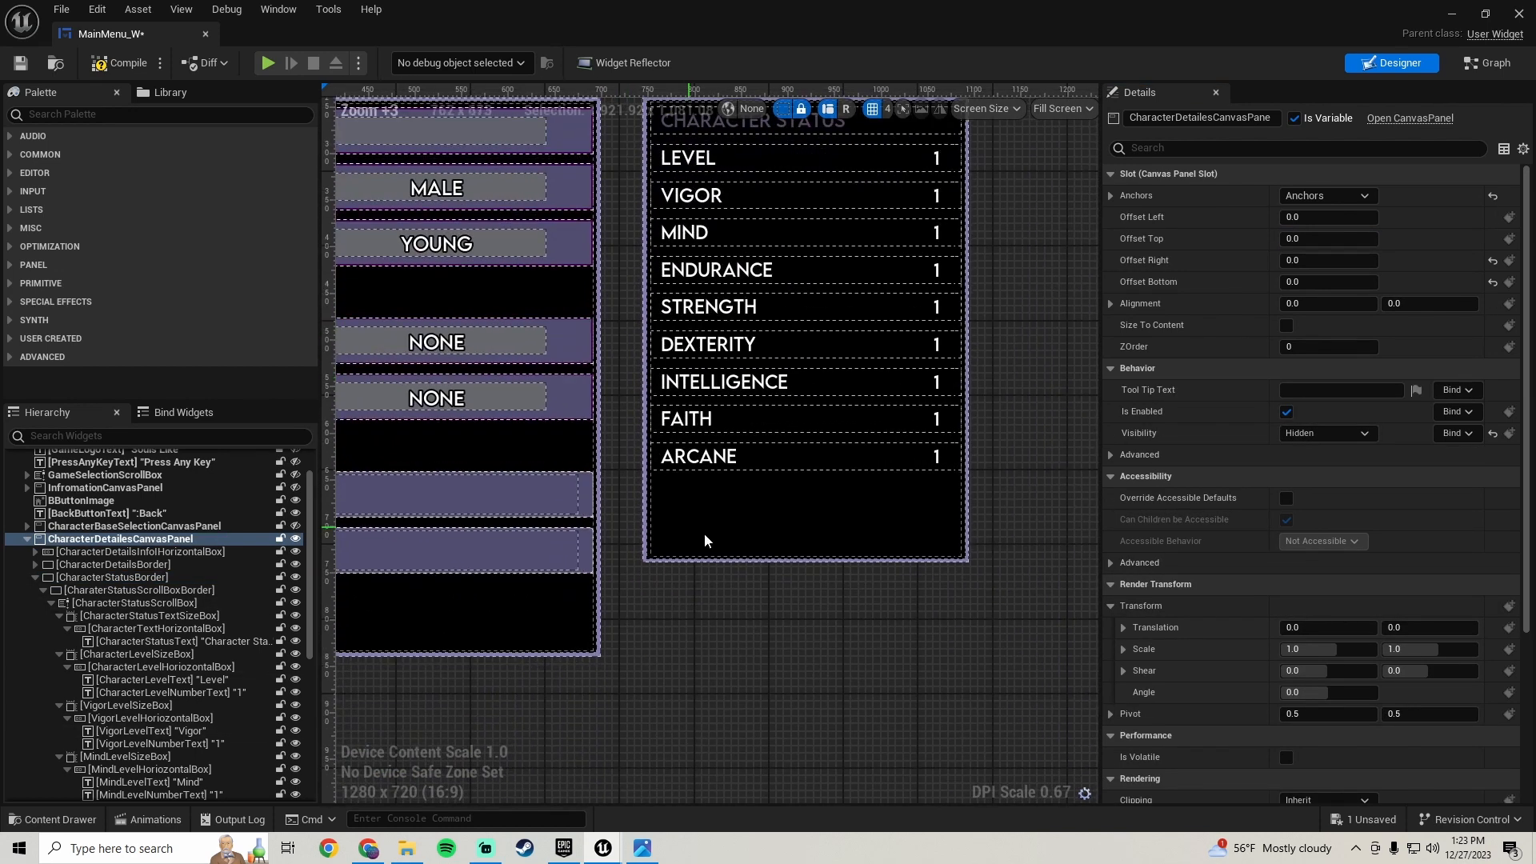
{"action": "left_click", "coordinate": [22, 63]}
- Duplicate the Arcane row's size box
{"action": "scroll", "coordinate": [696, 500], "scroll_direction": "down", "scroll_amount": 2}
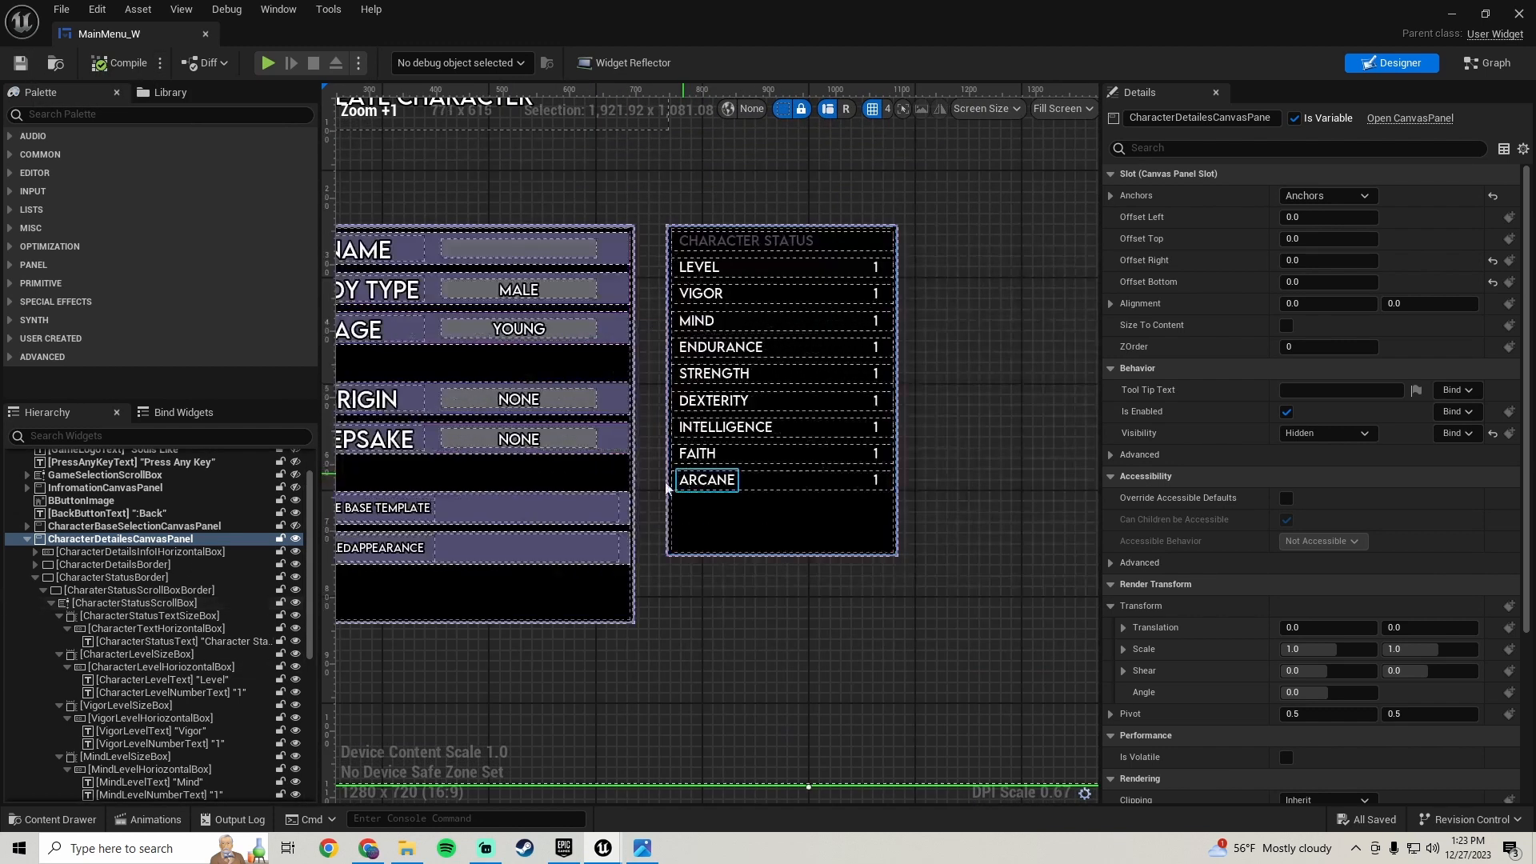
{"action": "scroll", "coordinate": [144, 641], "scroll_direction": "down", "scroll_amount": 8}
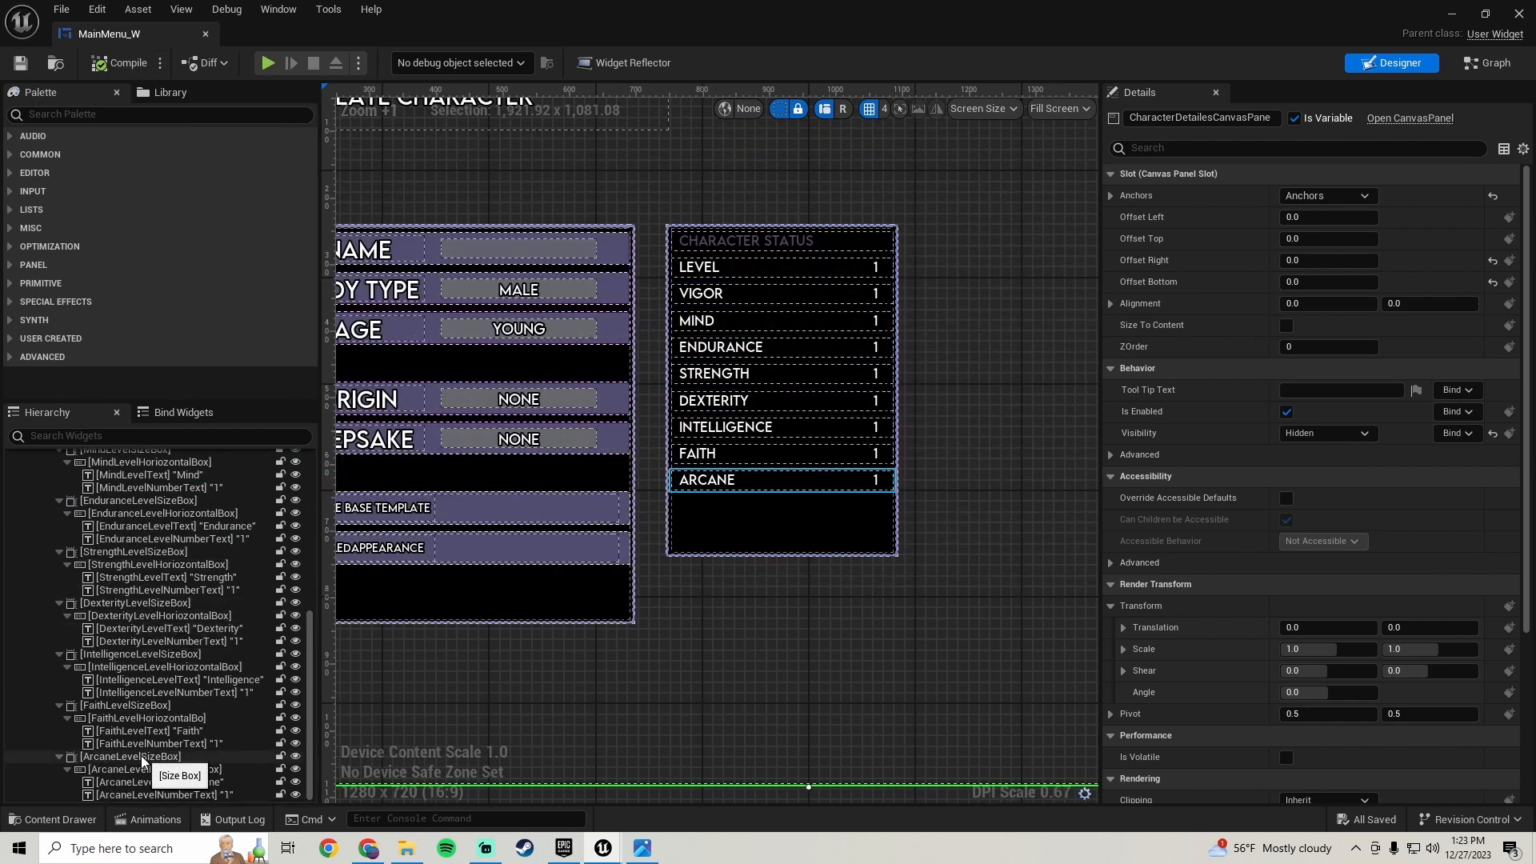
{"action": "left_click", "coordinate": [142, 758]}
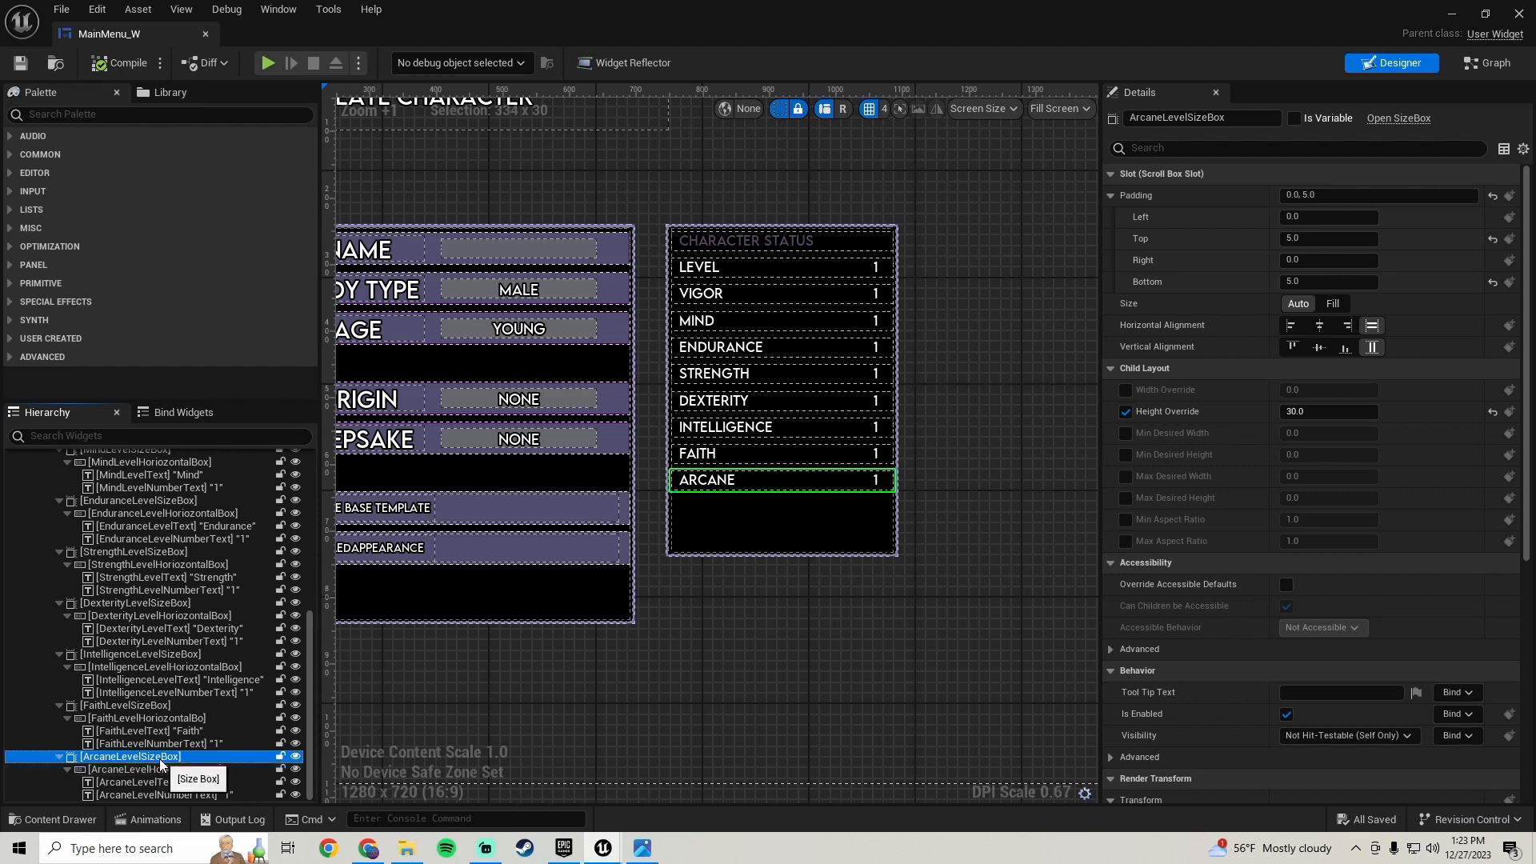
{"action": "right_click", "coordinate": [162, 757]}
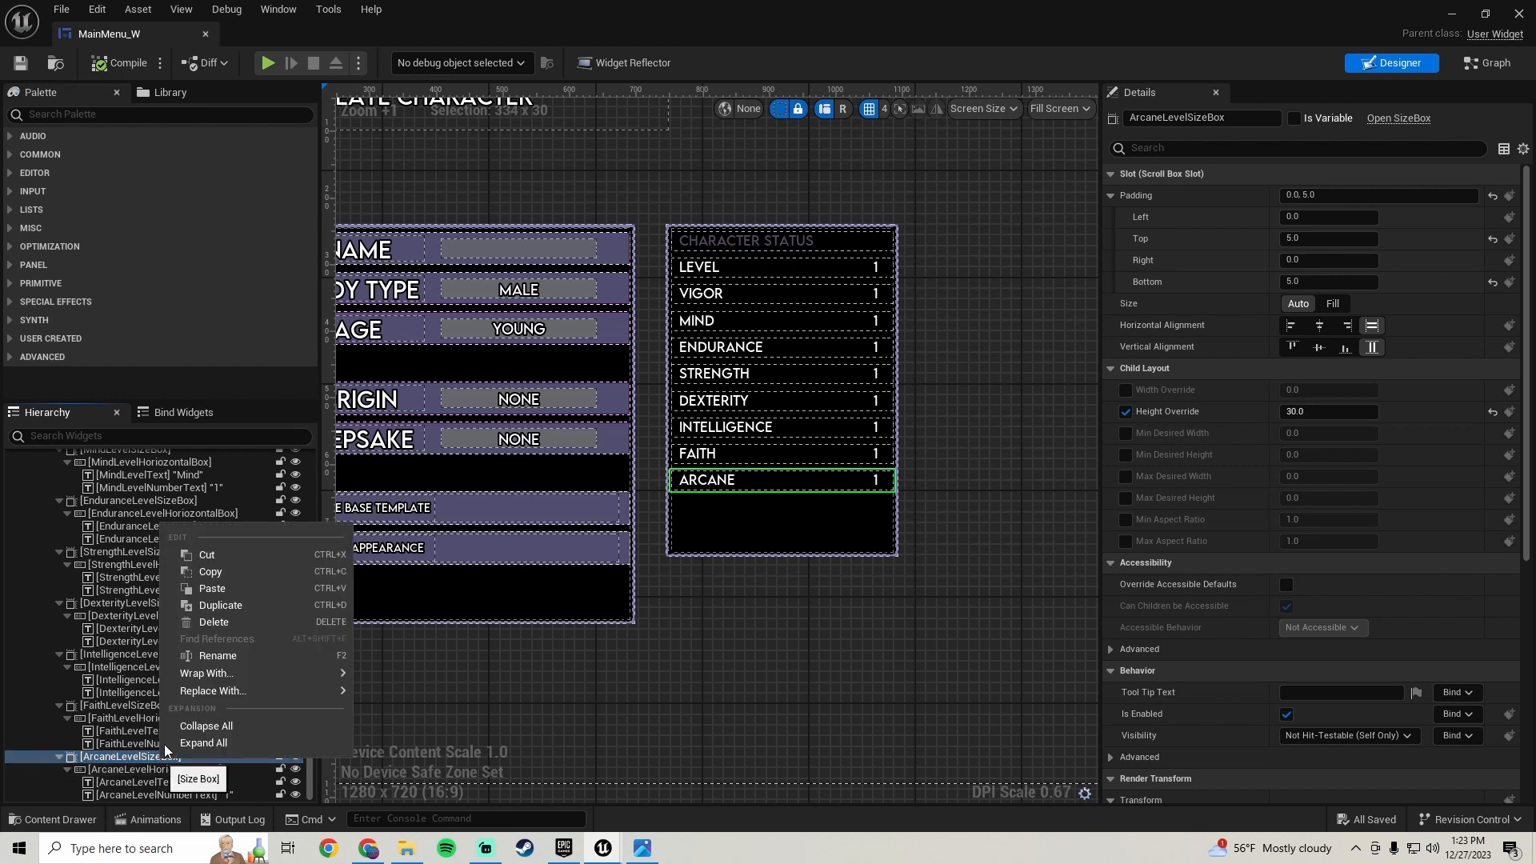
{"action": "left_click", "coordinate": [236, 608]}
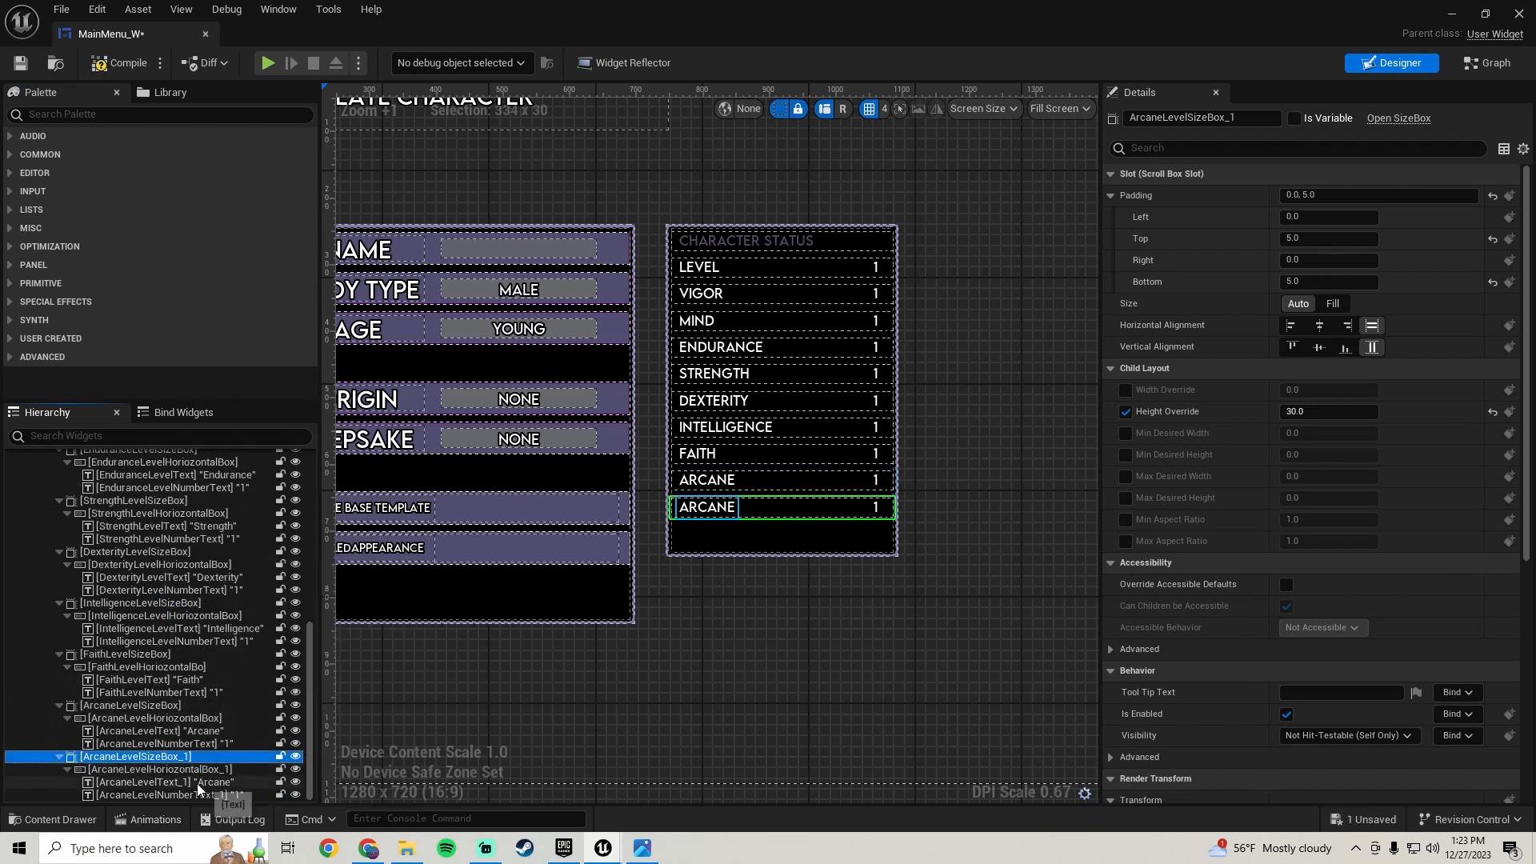
- Delete both text widgets from the duplicated Arcane row
{"action": "left_click", "coordinate": [198, 782]}
{"action": "key", "text": "Delete"}
{"action": "left_click", "coordinate": [191, 796]}
{"action": "key", "text": "Delete"}
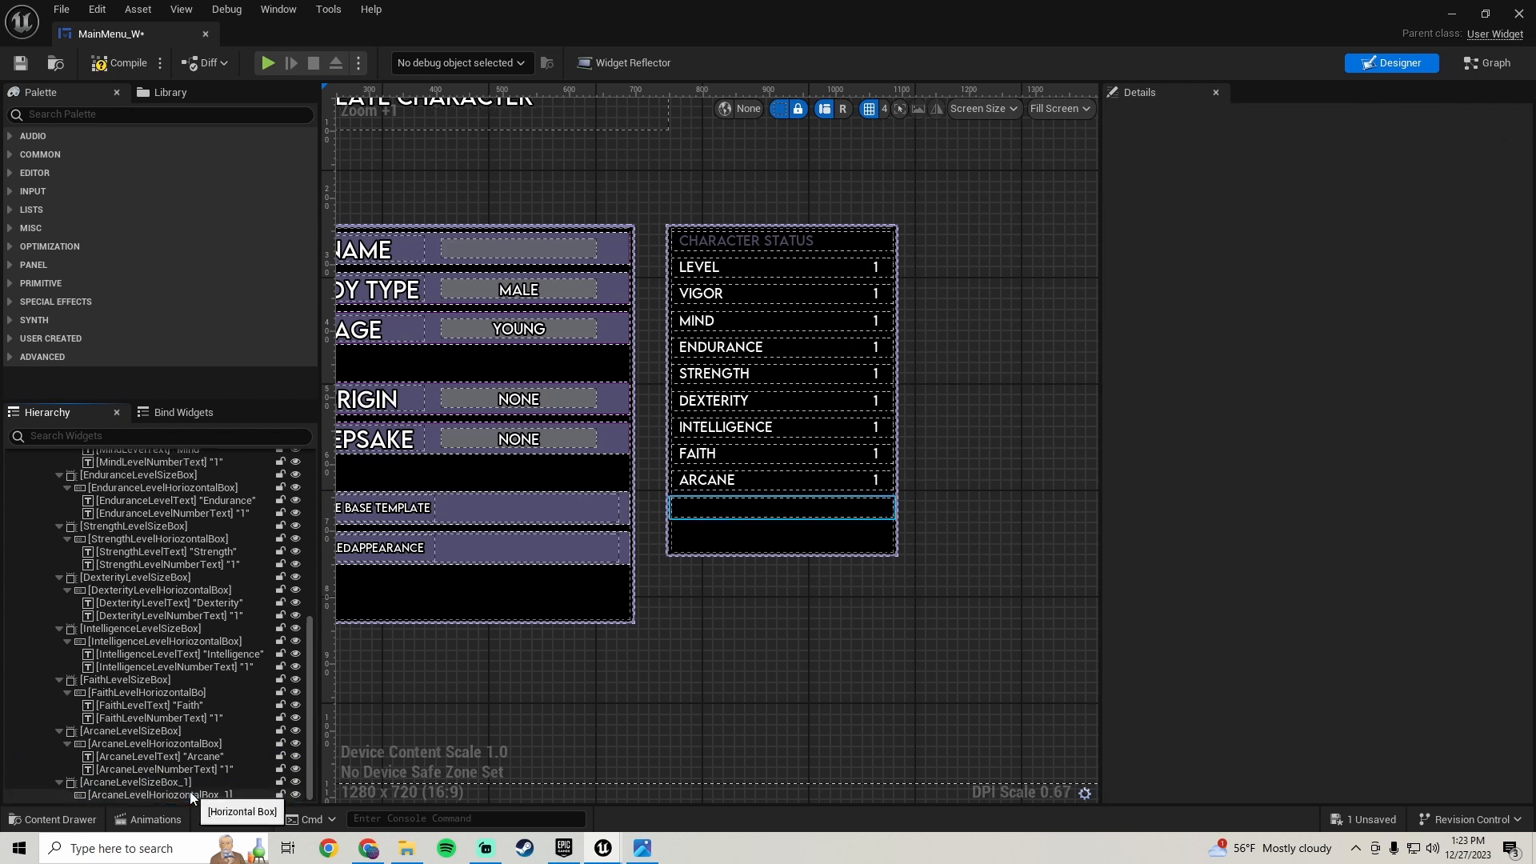
- Set the duplicated size box's height override to 60
{"action": "left_click", "coordinate": [191, 796]}
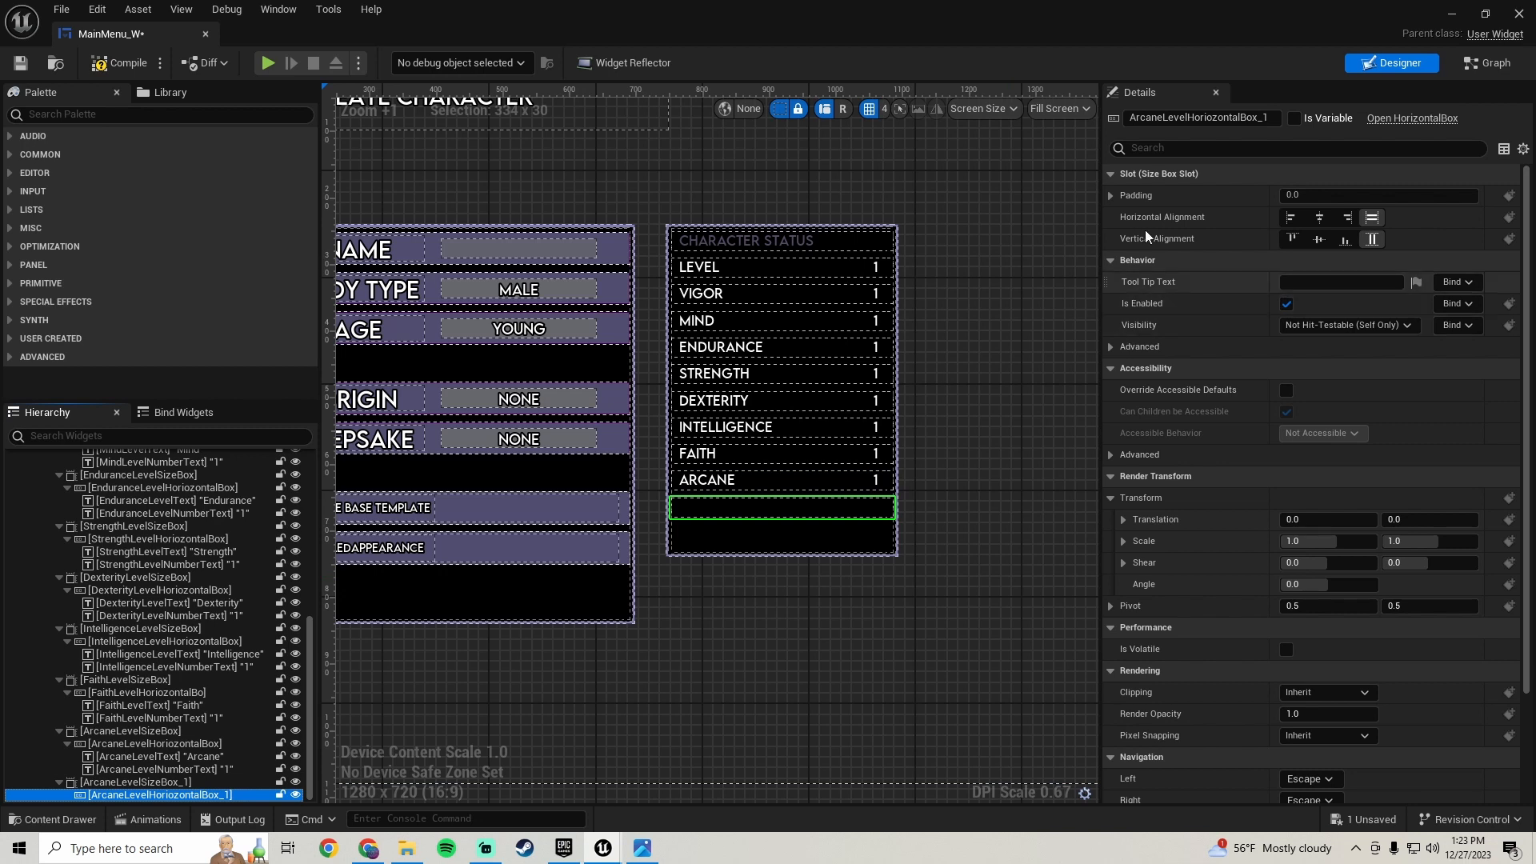
{"action": "left_click", "coordinate": [180, 783]}
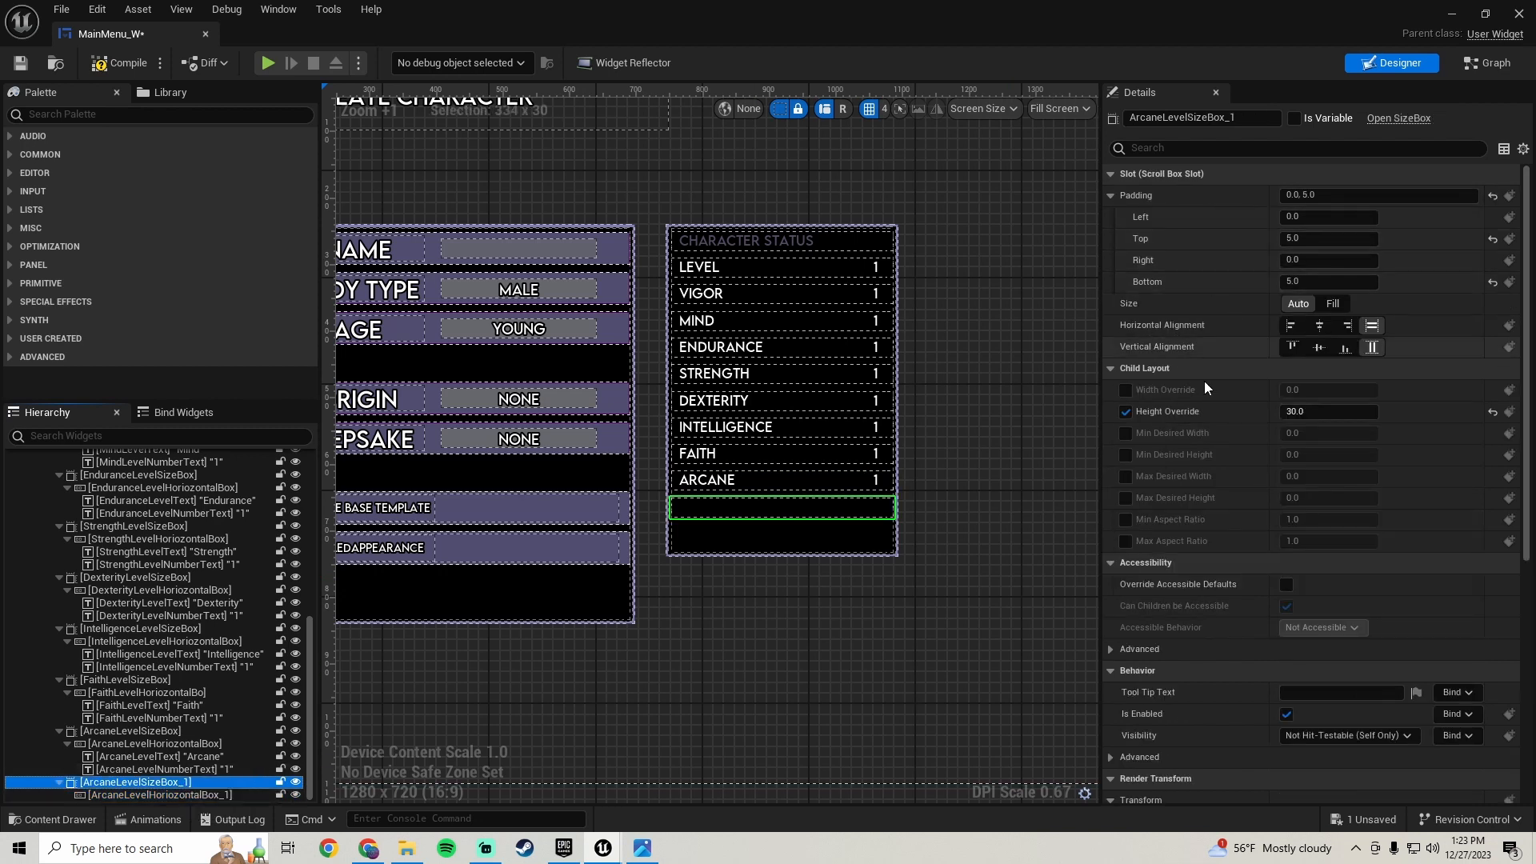
{"action": "left_click", "coordinate": [1329, 411]}
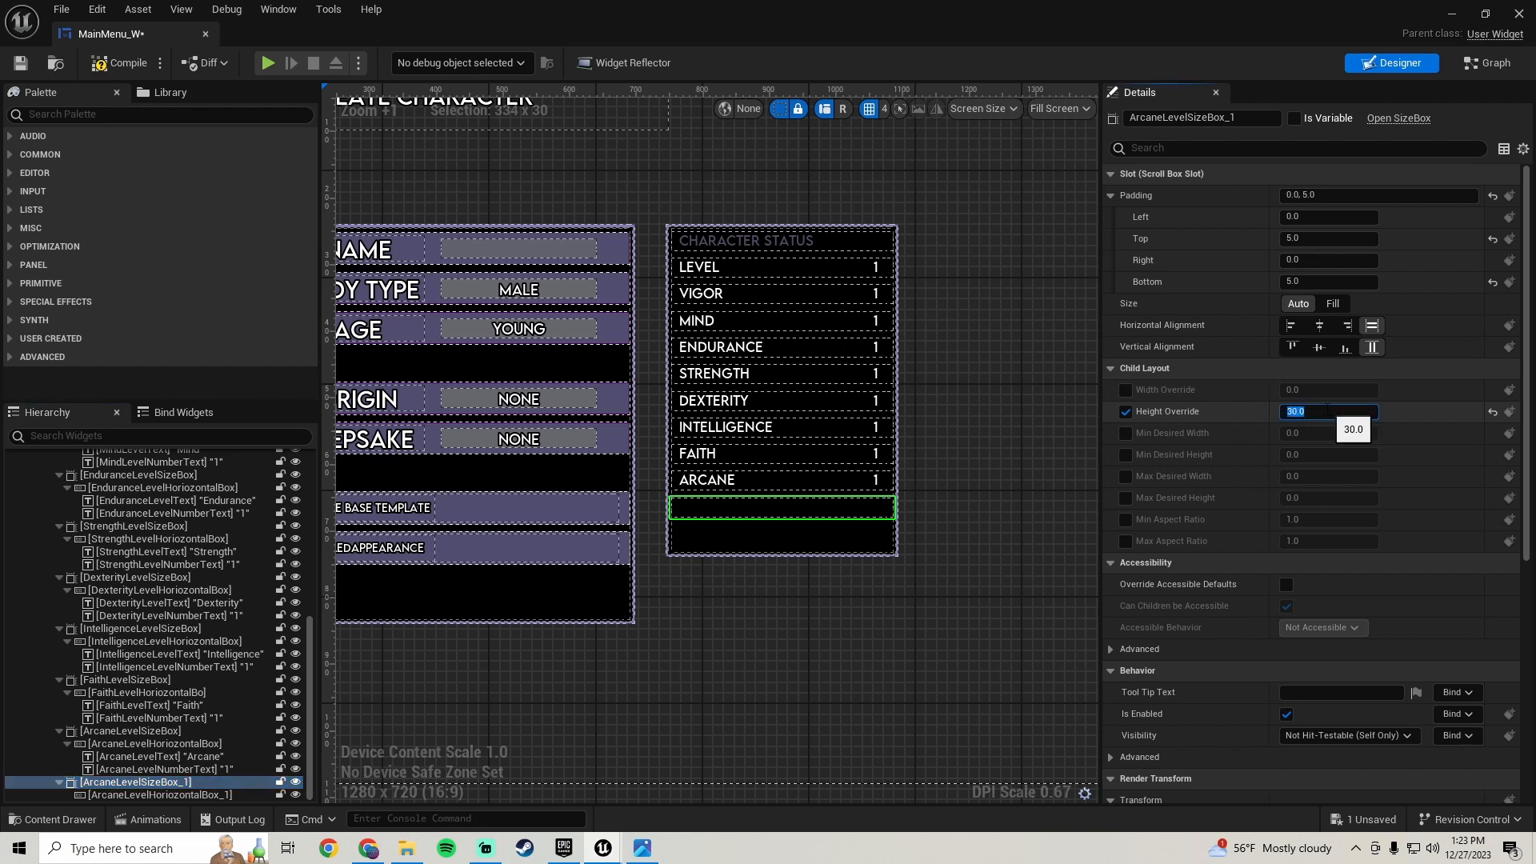
{"action": "type", "text": "50"}
{"action": "key", "text": "Return"}
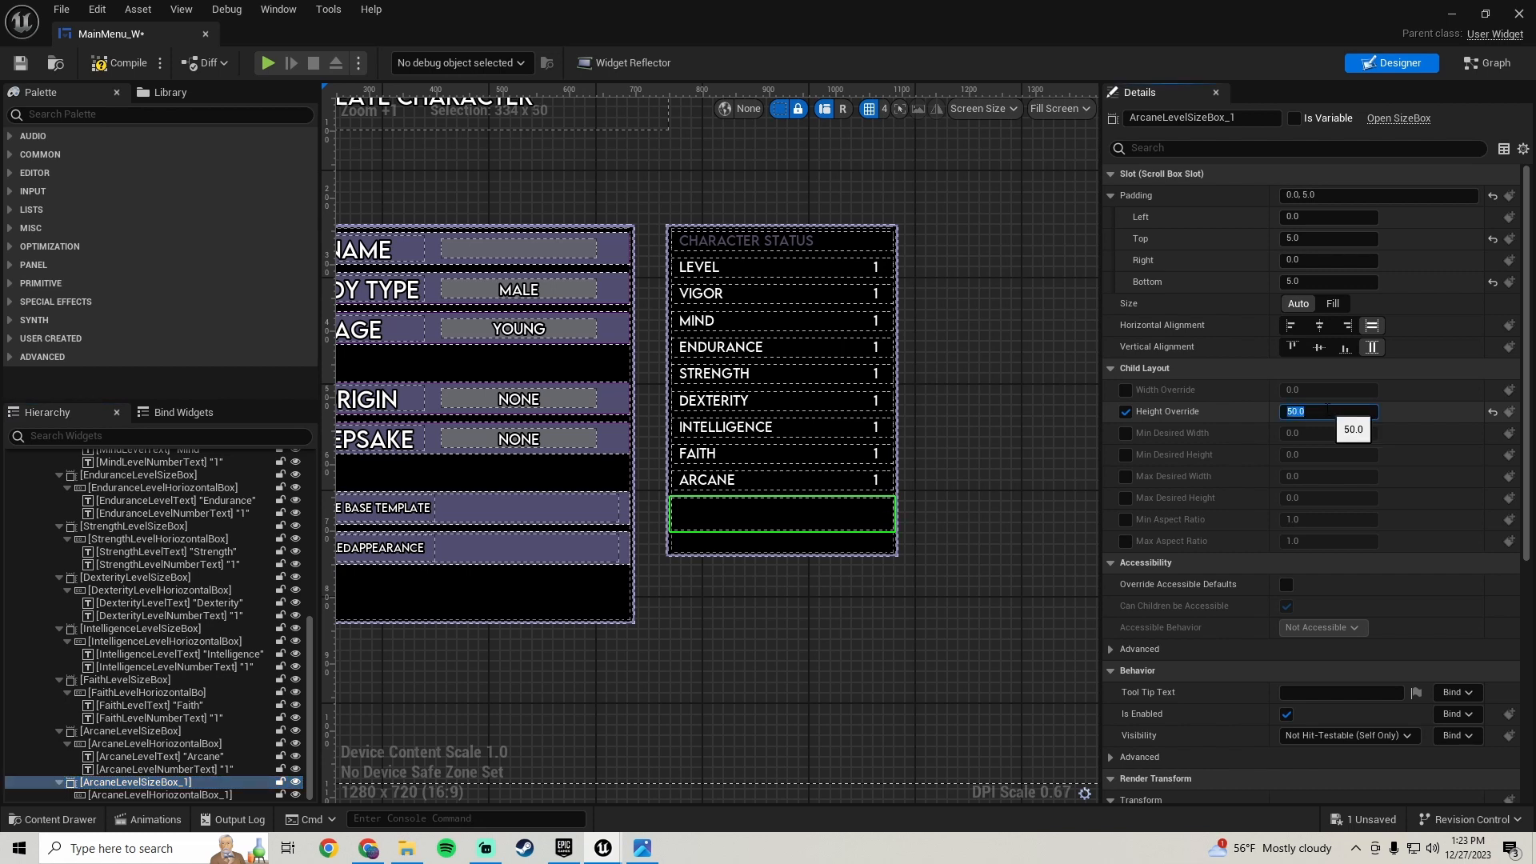
{"action": "type", "text": "60"}
{"action": "key", "text": "Return"}
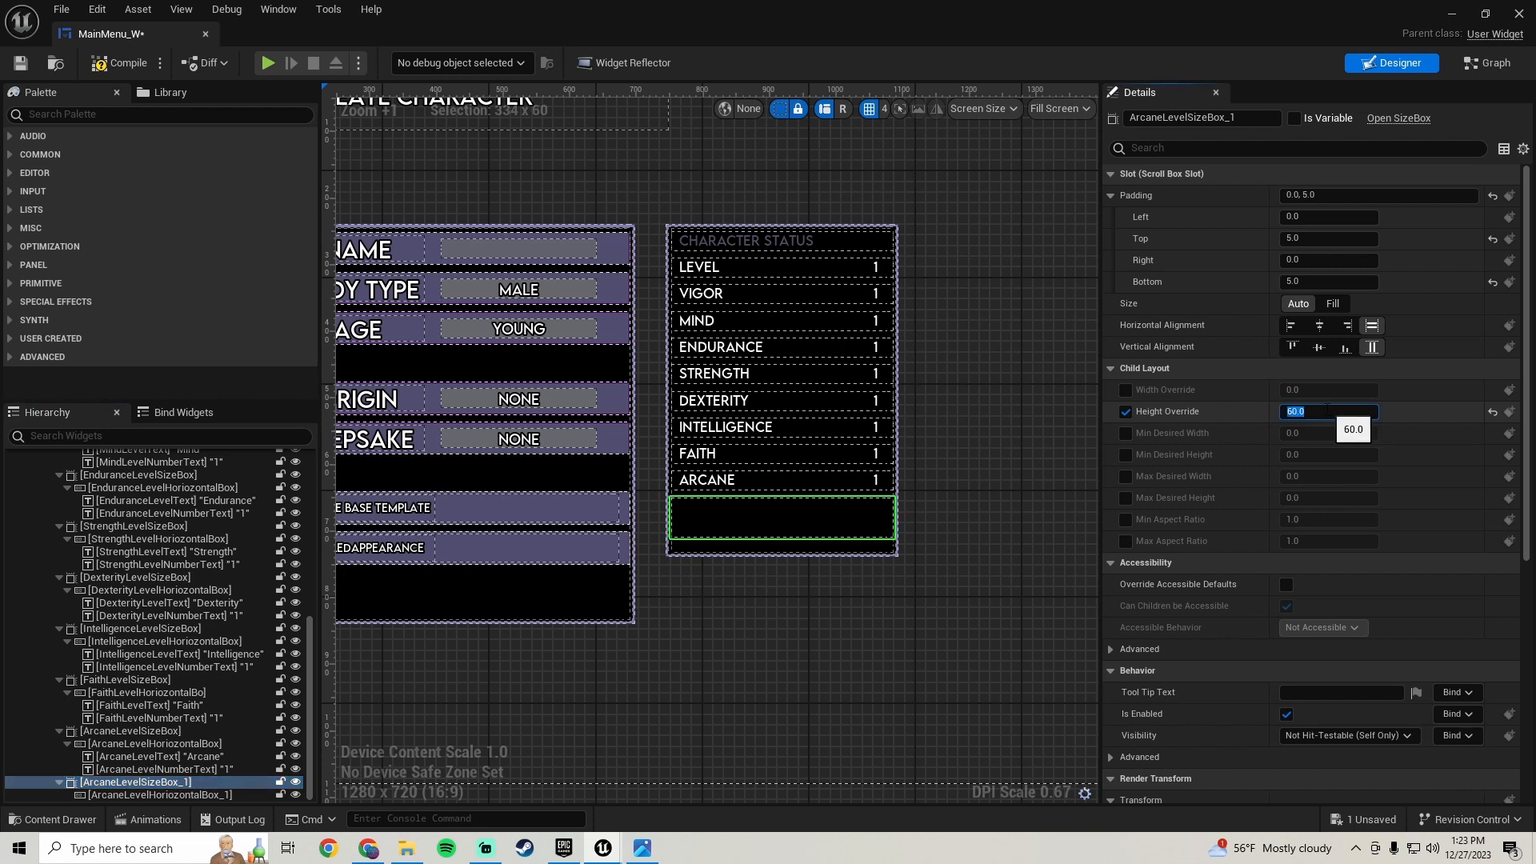
{"action": "scroll", "coordinate": [736, 505], "scroll_direction": "up", "scroll_amount": 4}
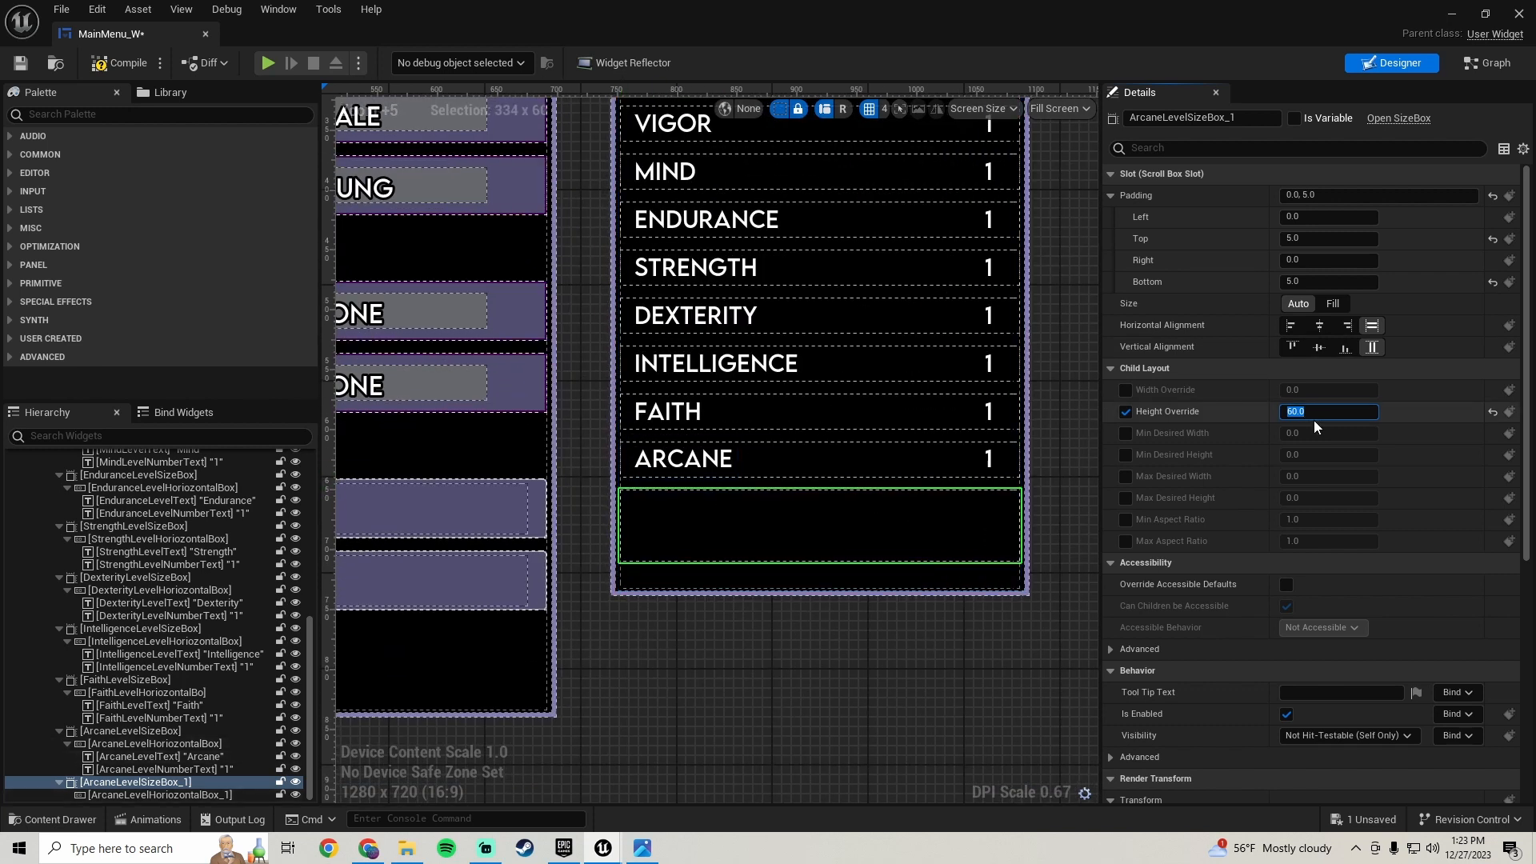
- Set the duplicated size box's height override to 55 and its top padding to 12
{"action": "key", "text": "Return"}
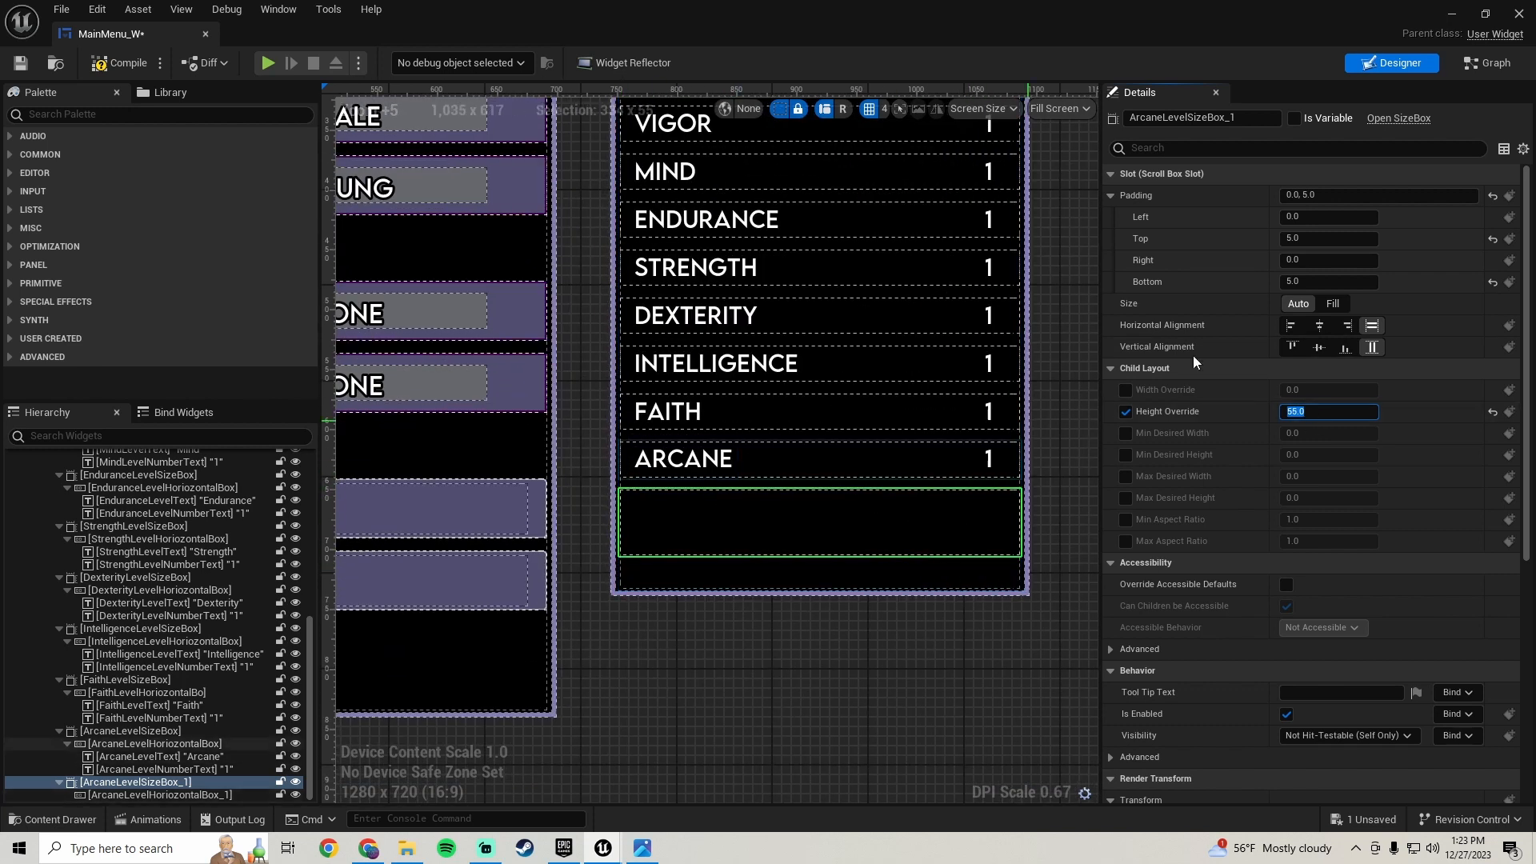
{"action": "left_click", "coordinate": [1348, 239]}
{"action": "type", "text": "10"}
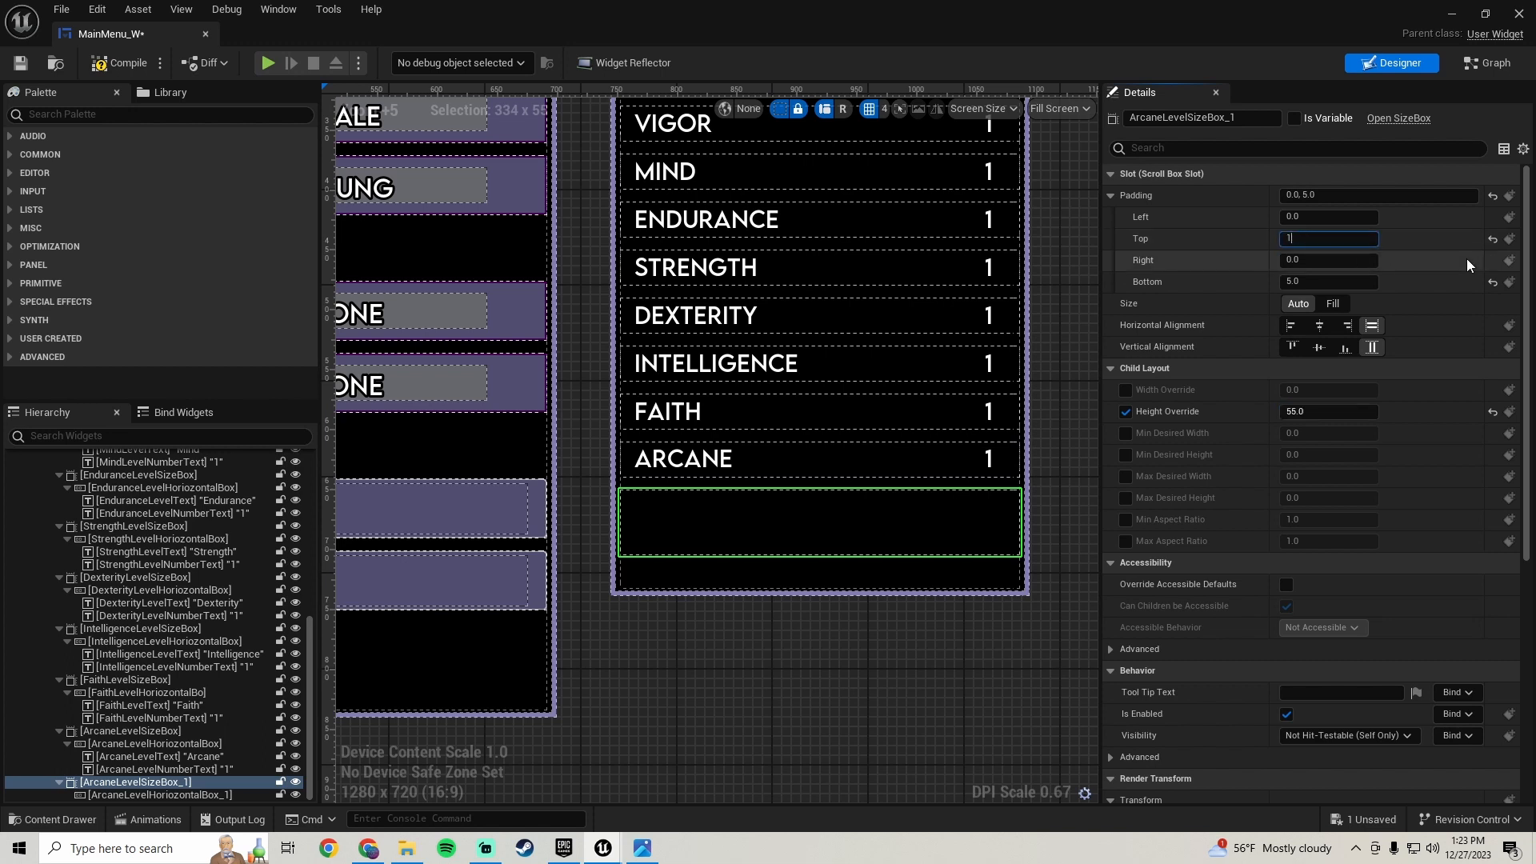
{"action": "key", "text": "Return"}
{"action": "type", "text": "12"}
{"action": "key", "text": "Return"}
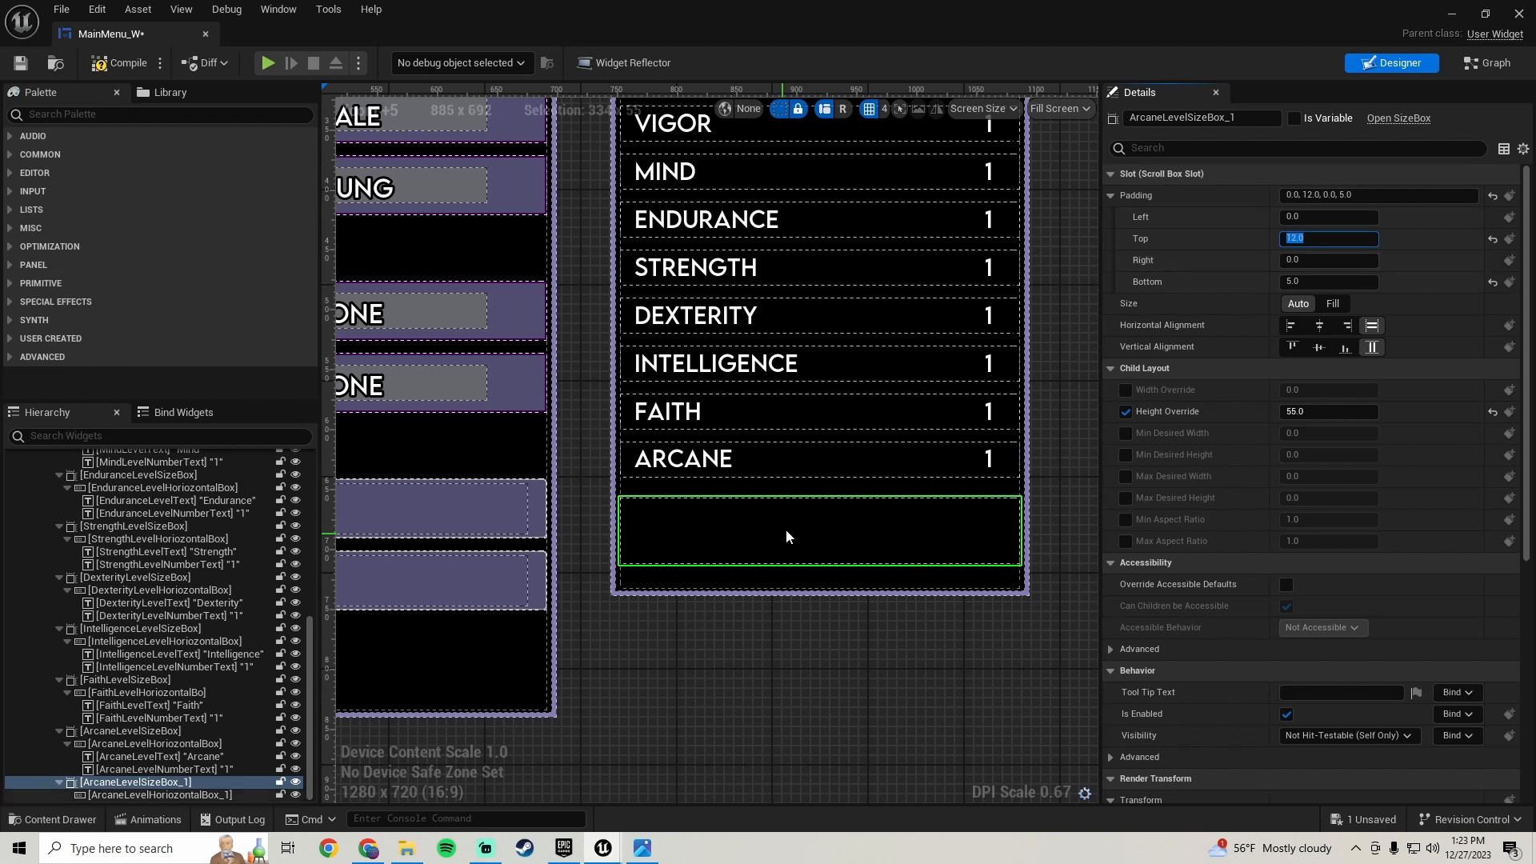
- Compile and save the widget blueprint
{"action": "scroll", "coordinate": [786, 530], "scroll_direction": "down", "scroll_amount": 2}
{"action": "left_click", "coordinate": [125, 64]}
{"action": "left_click", "coordinate": [24, 64]}
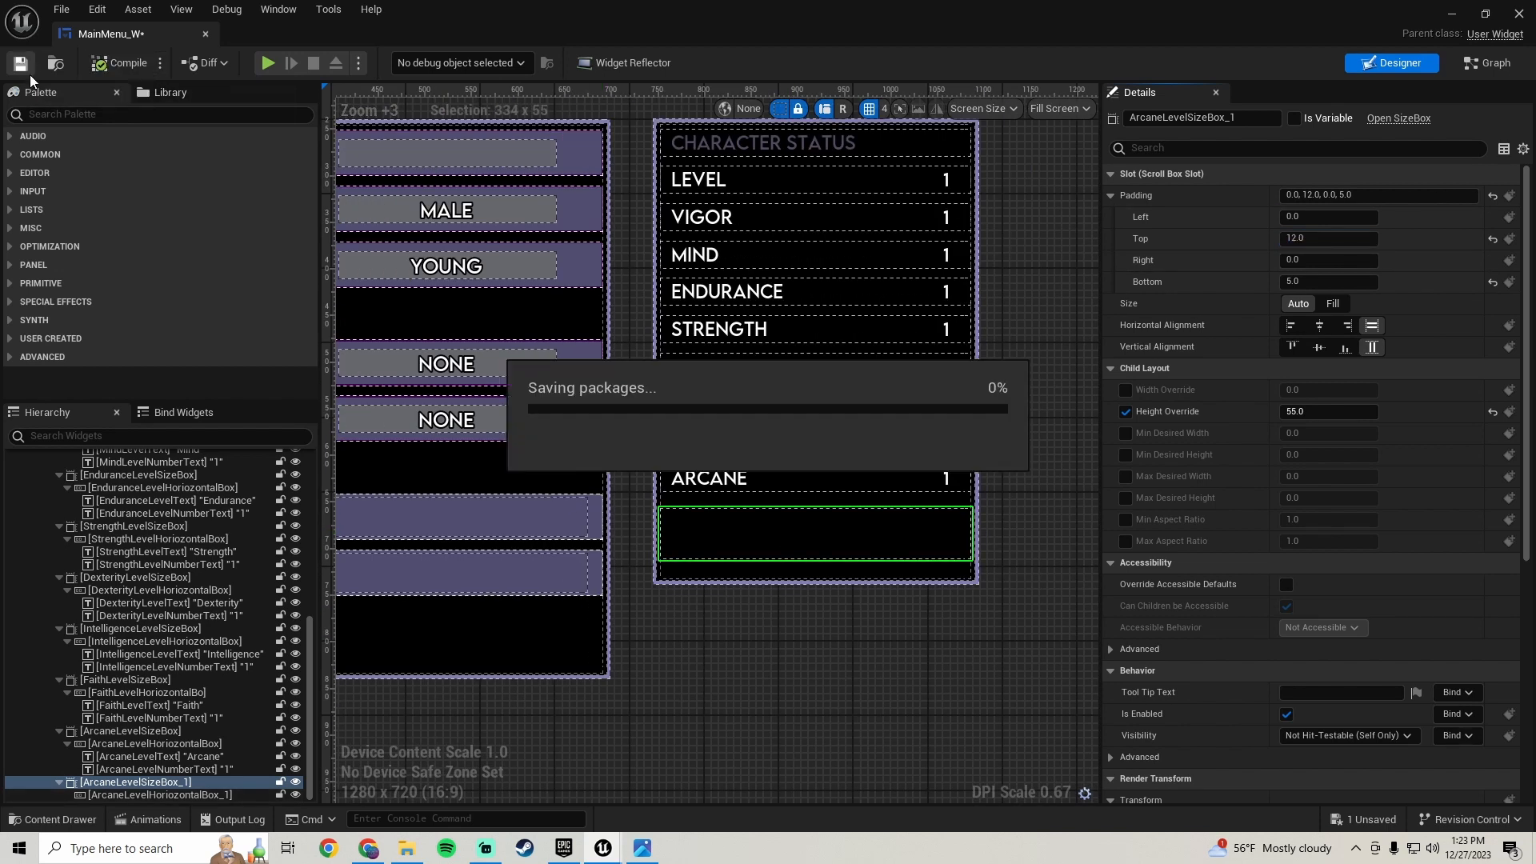
- Add an Image widget into the duplicated row's horizontal box
{"action": "left_click", "coordinate": [83, 112]}
{"action": "type", "text": "image"}
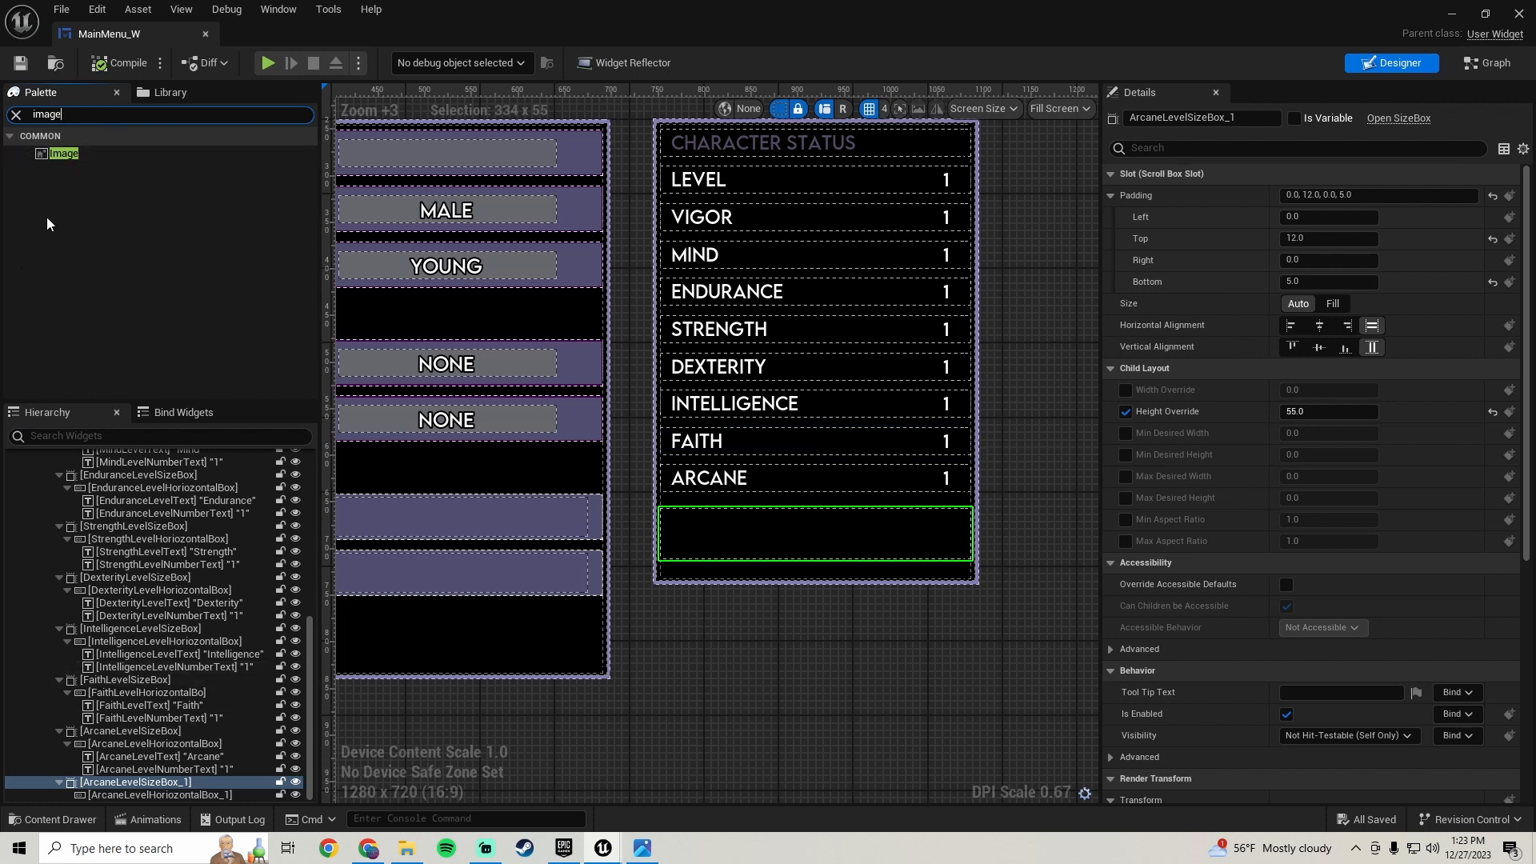
{"action": "left_click_drag", "start_coordinate": [64, 156], "coordinate": [181, 795]}
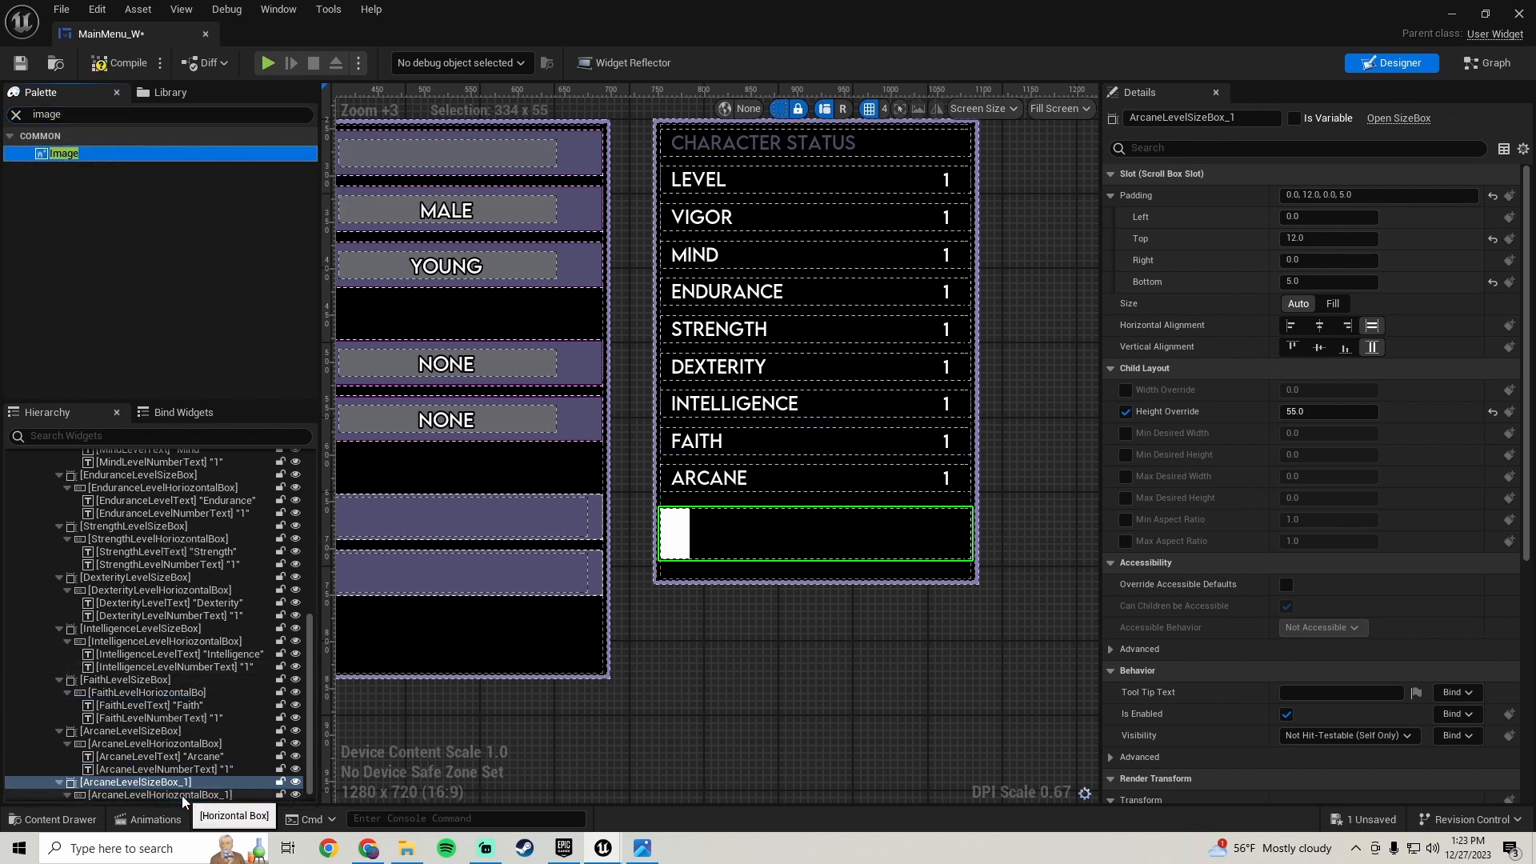
- Try to rename the duplicated horizontal box by removing its _1 suffix
{"action": "left_click", "coordinate": [1269, 117]}
{"action": "key", "text": "BackSpace"}
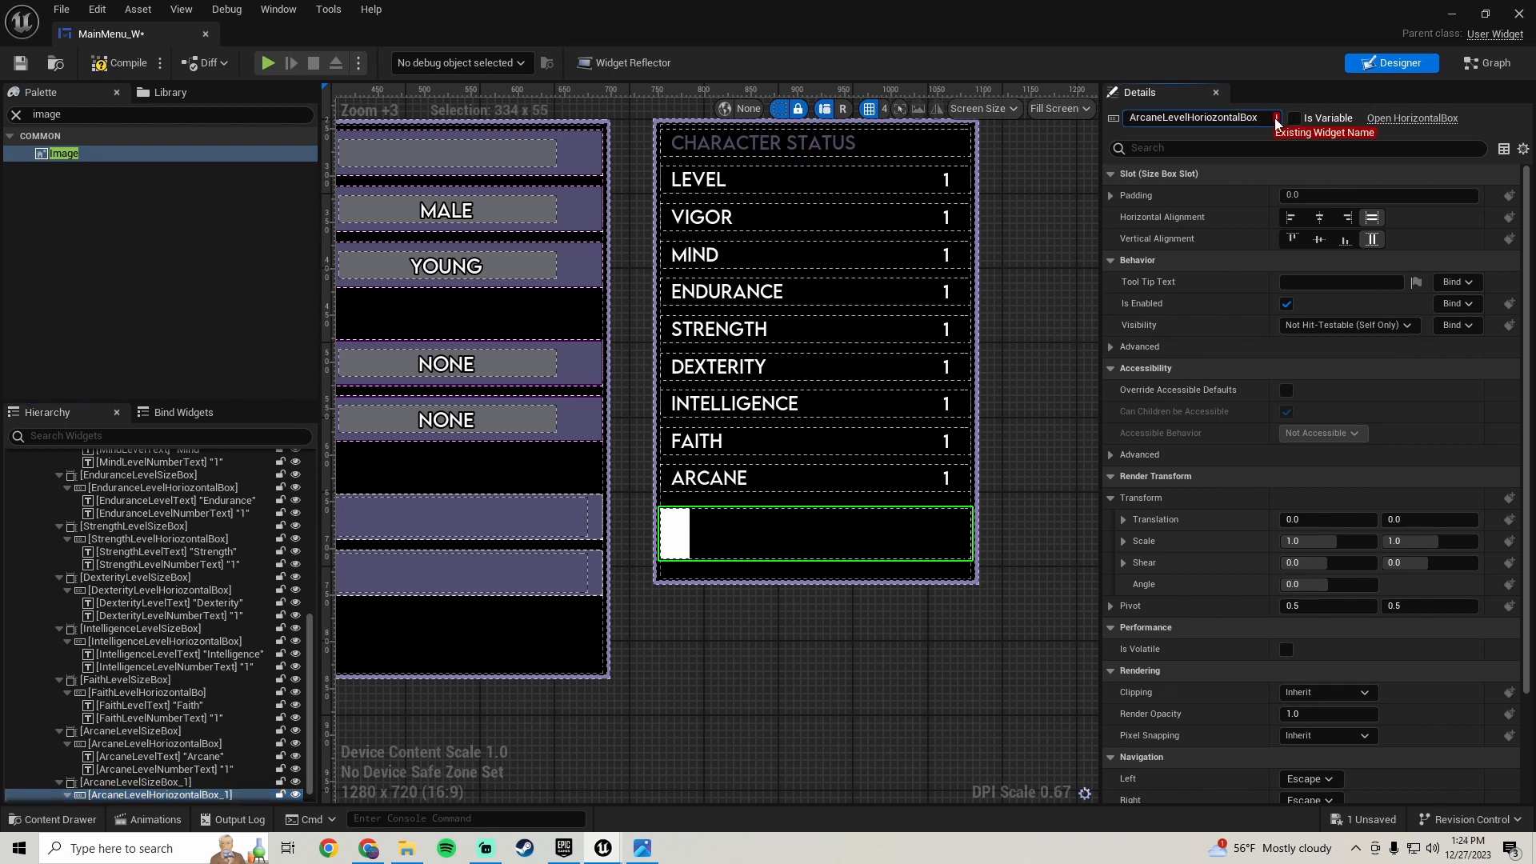
{"action": "key", "text": "Return"}
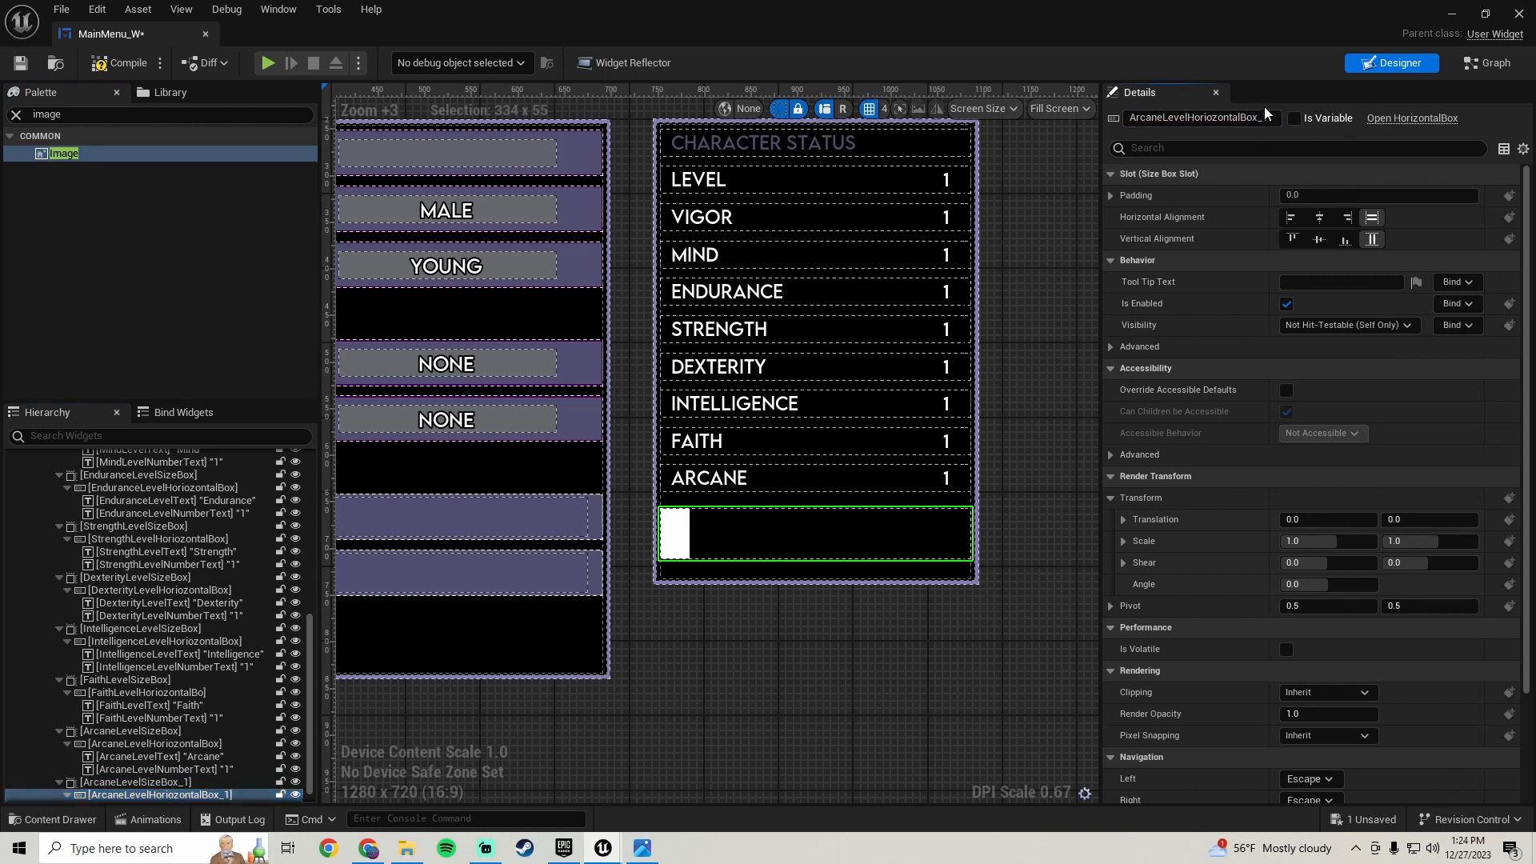
{"action": "left_click", "coordinate": [1264, 117]}
{"action": "key", "text": "BackSpace"}
{"action": "key", "text": "Return"}
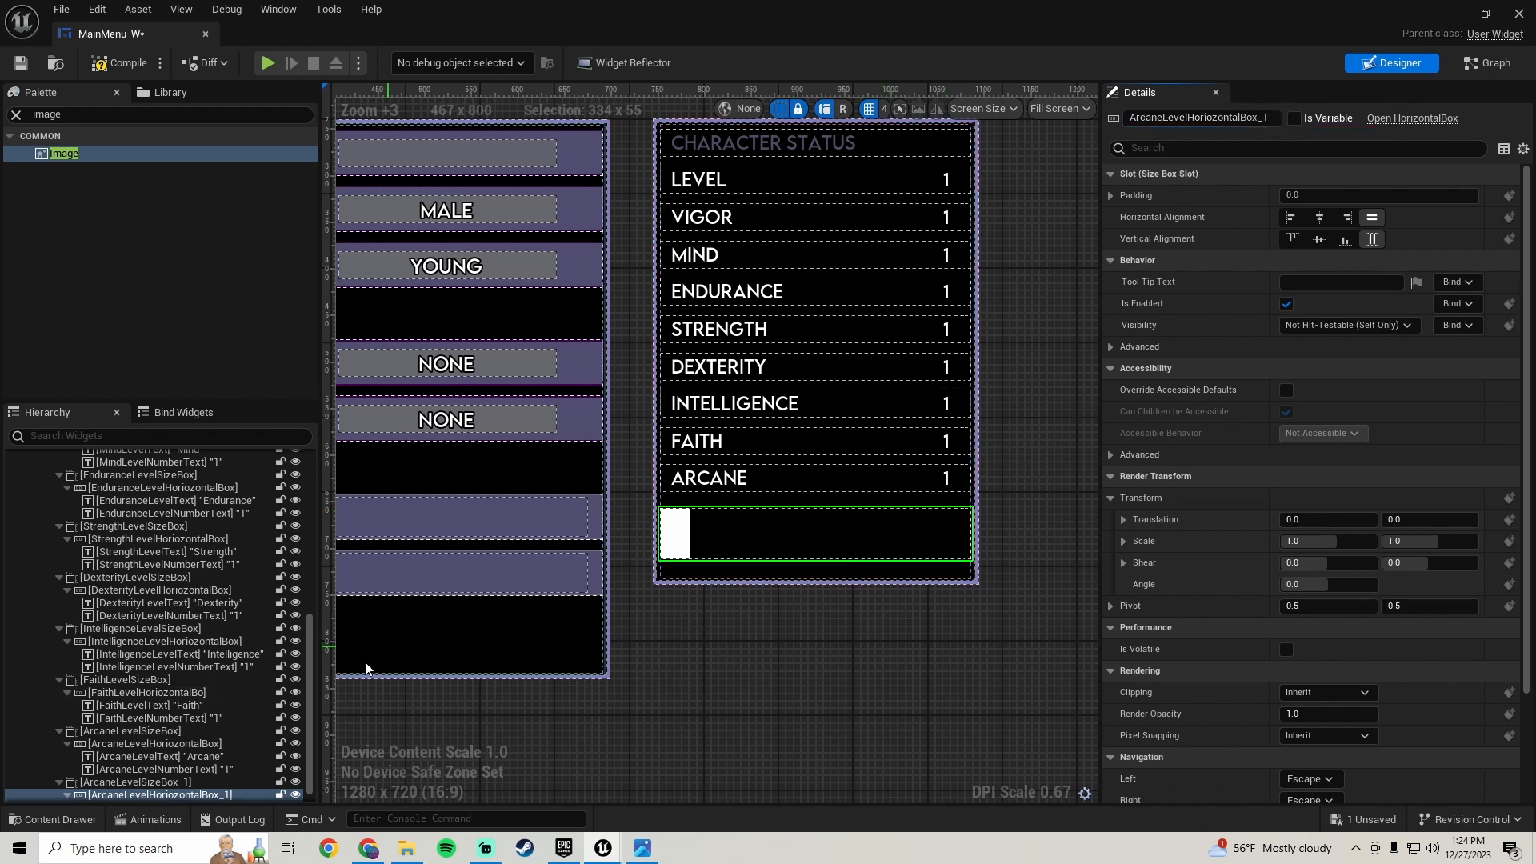
- Rename the duplicated size box to StartingGearIconsSizeBox
{"action": "scroll", "coordinate": [190, 712], "scroll_direction": "down", "scroll_amount": 1}
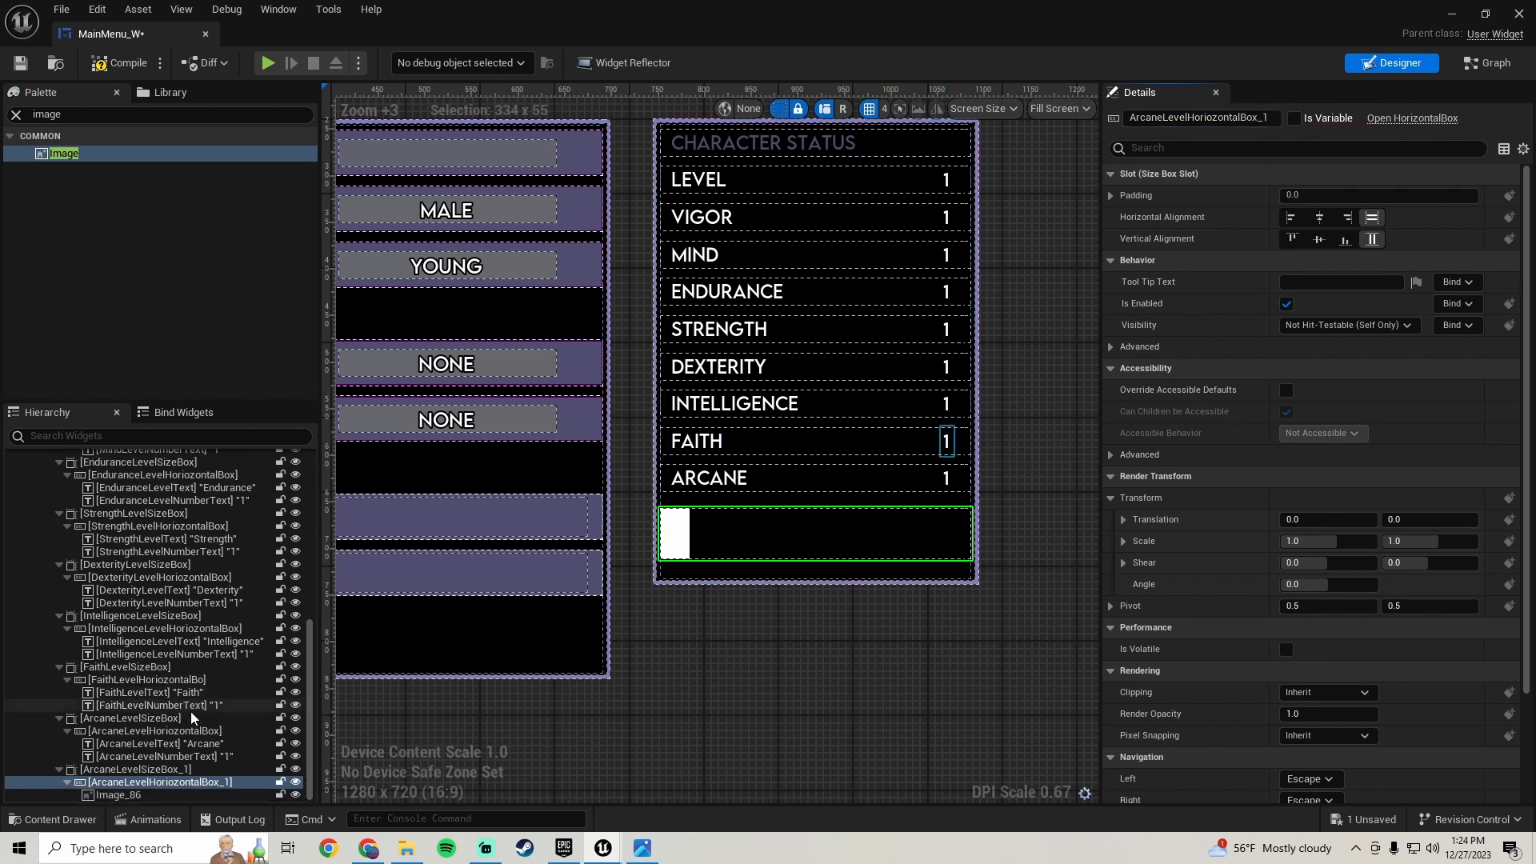
{"action": "left_click", "coordinate": [156, 770]}
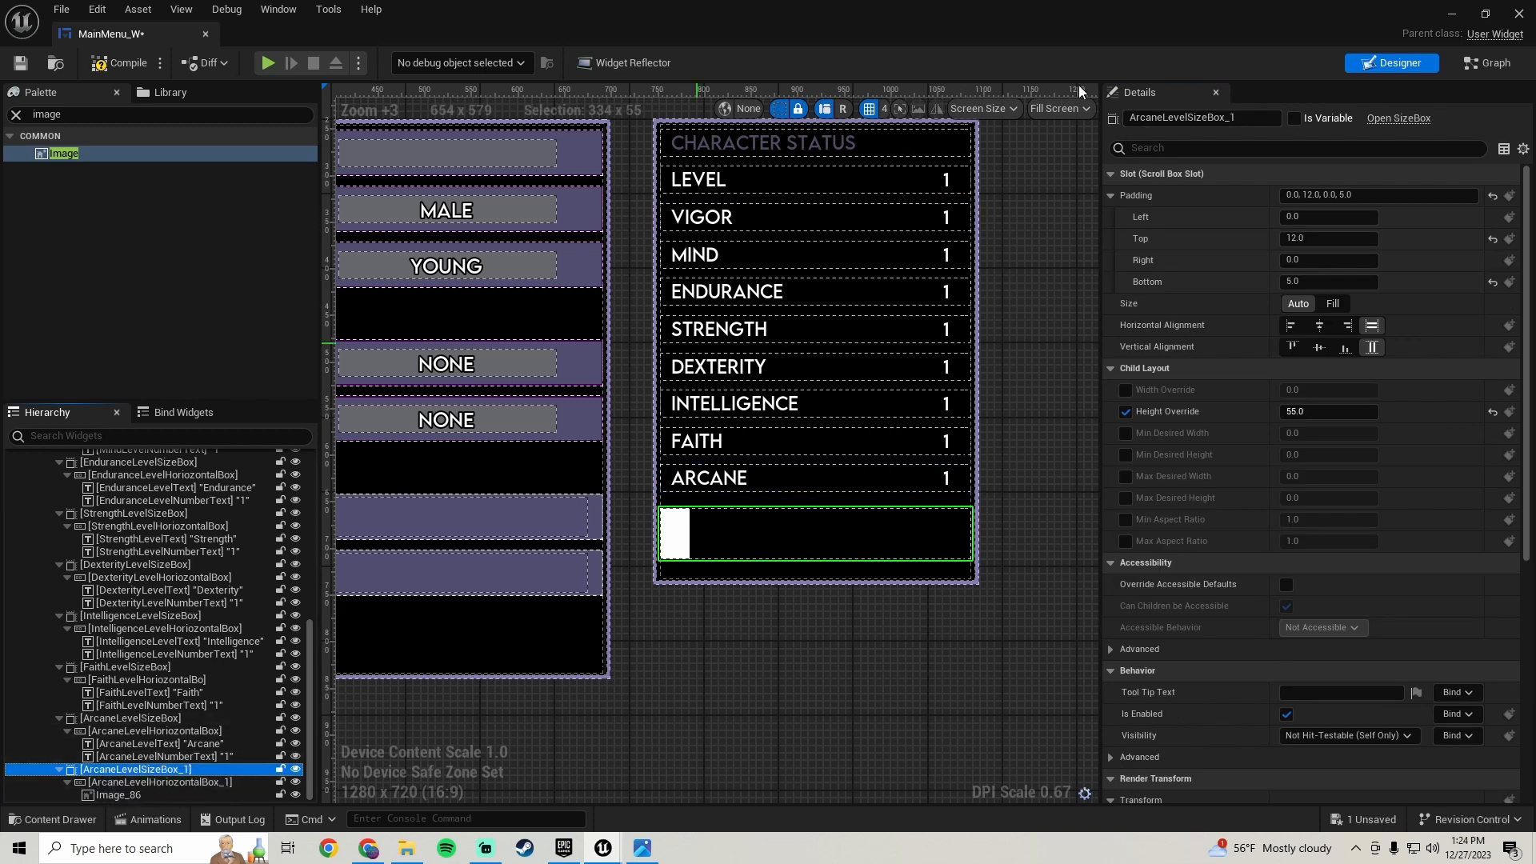
{"action": "left_click", "coordinate": [1226, 118]}
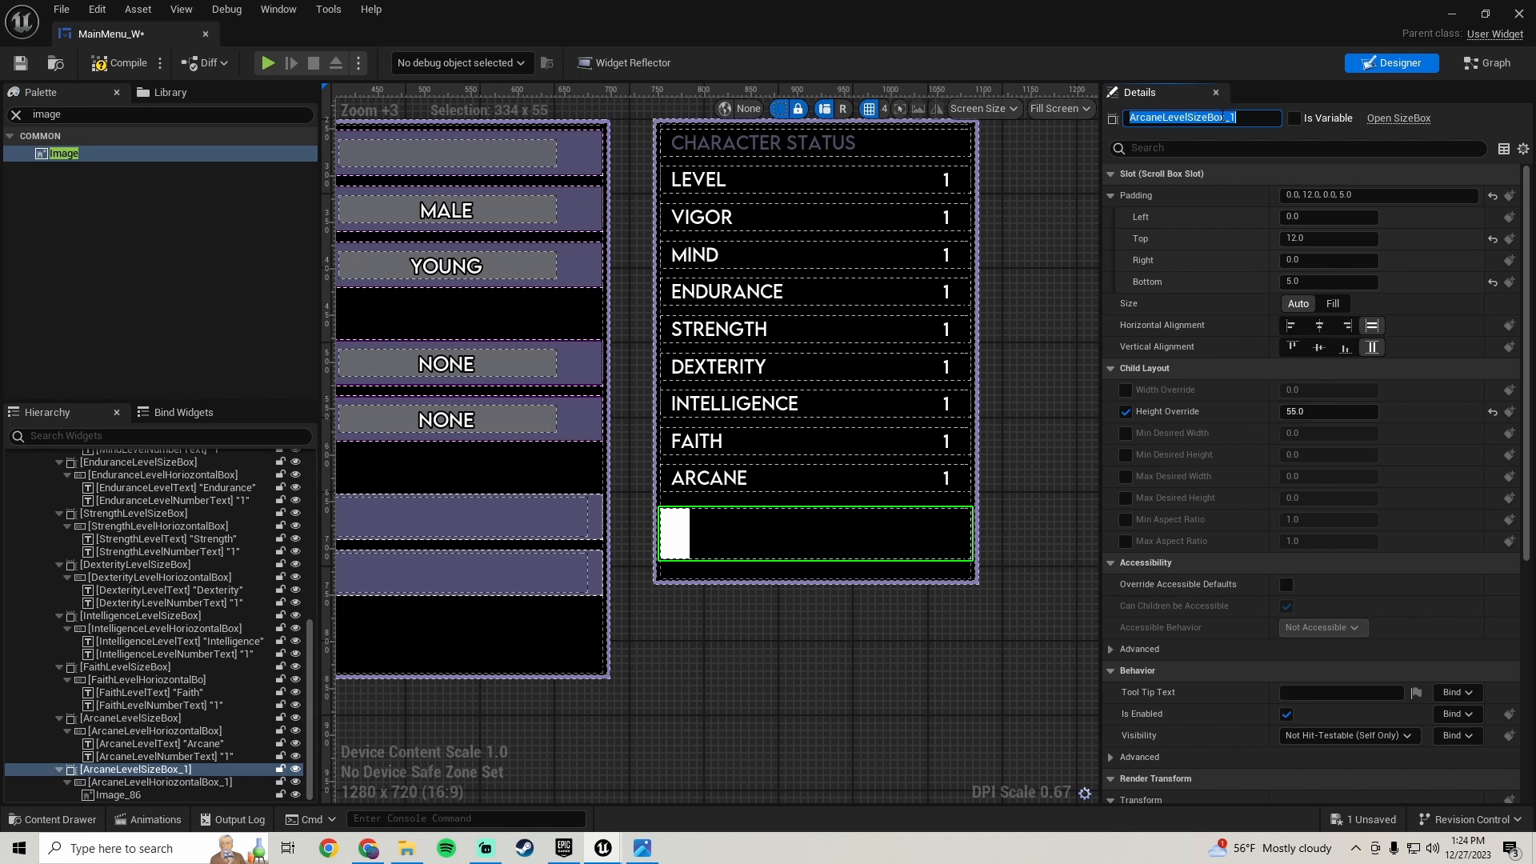
{"action": "type", "text": "StartingGearIcons"}
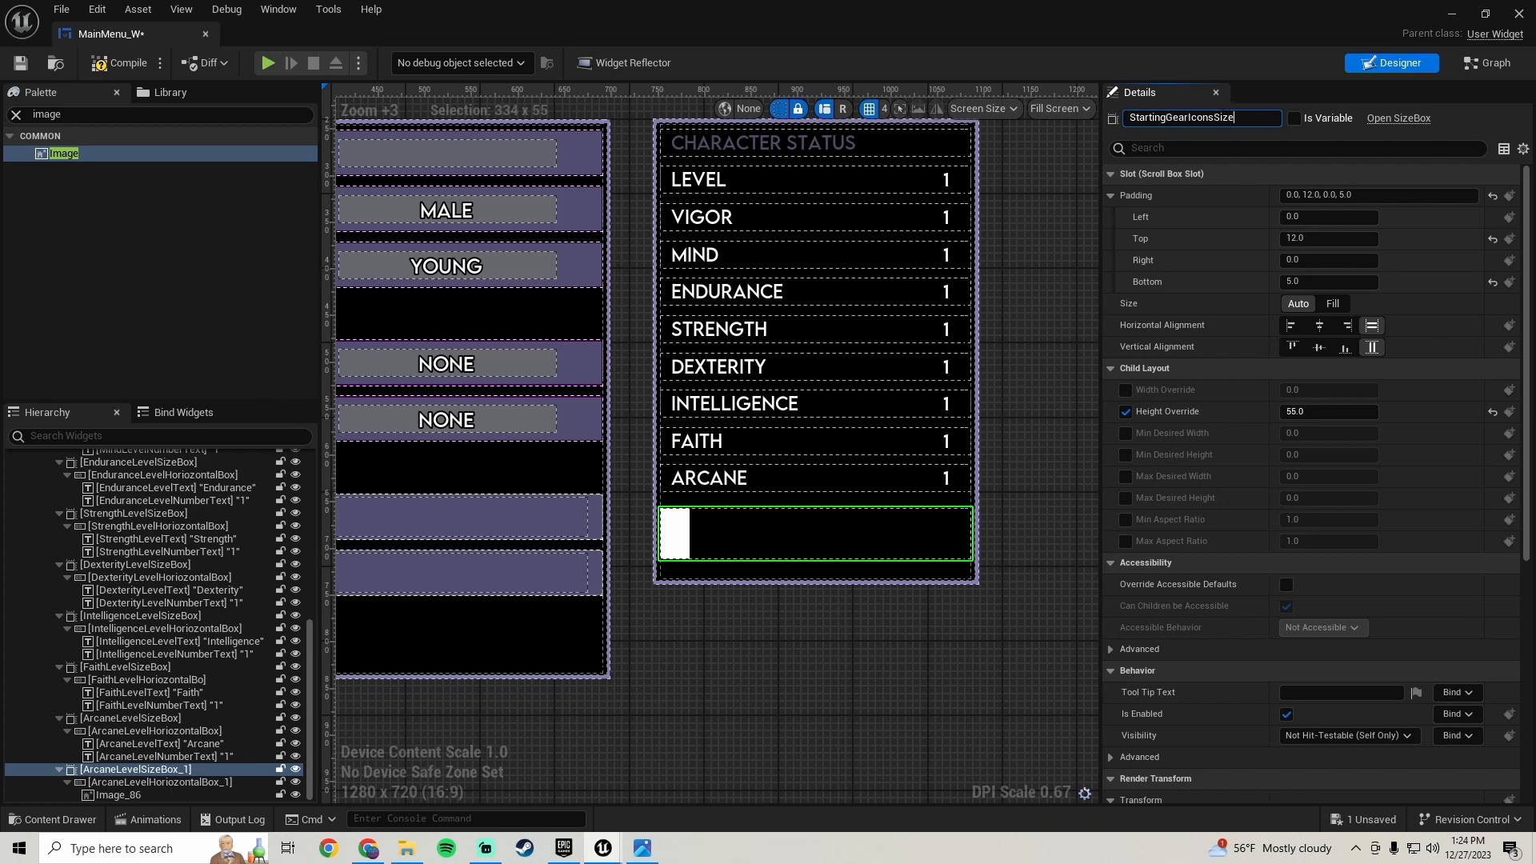
{"action": "key", "text": "Return"}
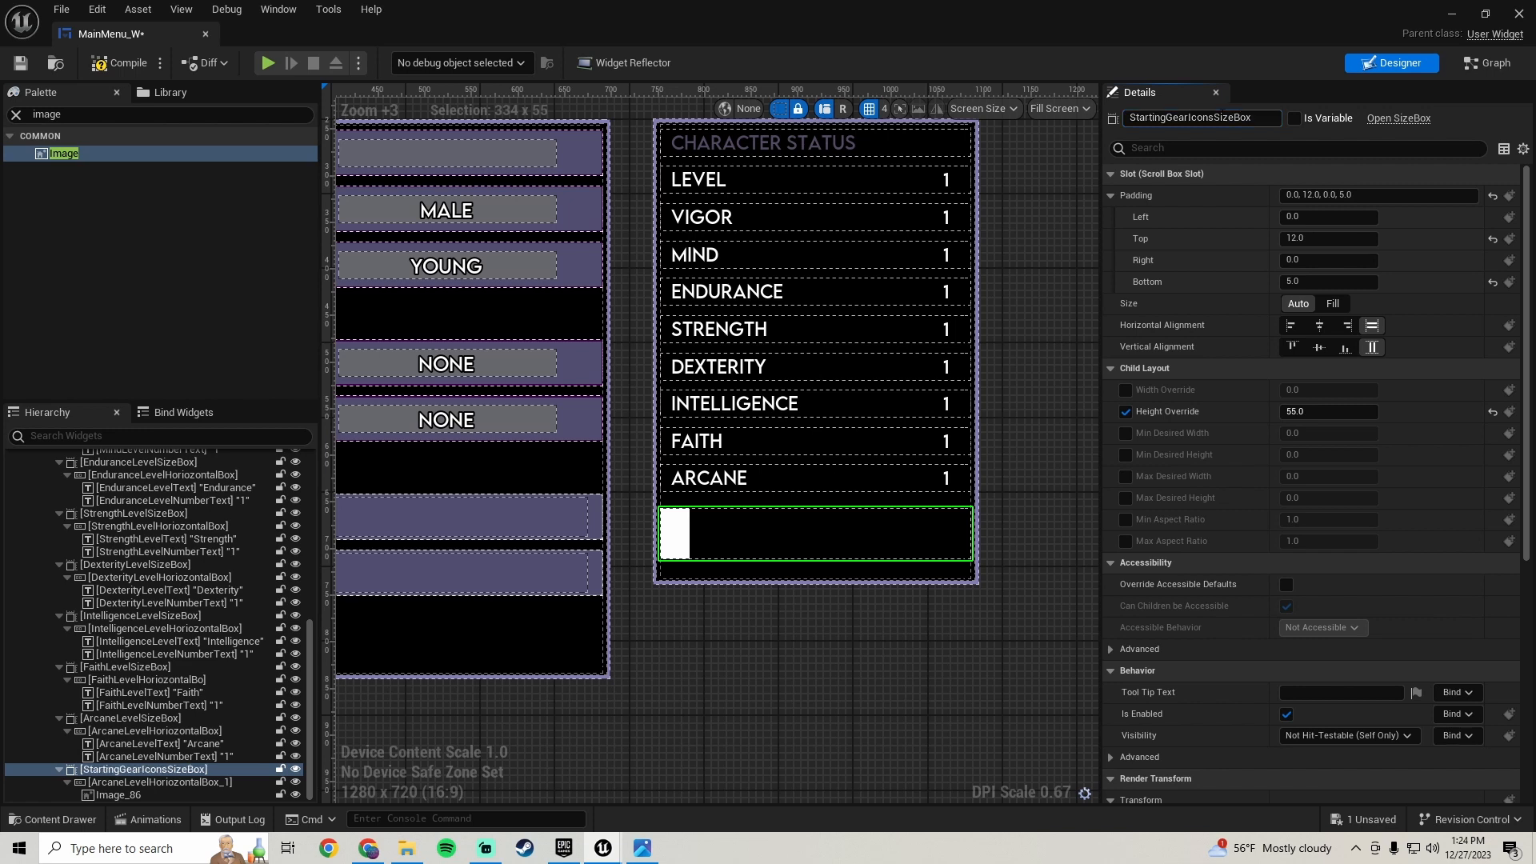
- Rename the duplicated horizontal box to StartingGearIconsHorizontalBox
{"action": "left_click", "coordinate": [214, 782]}
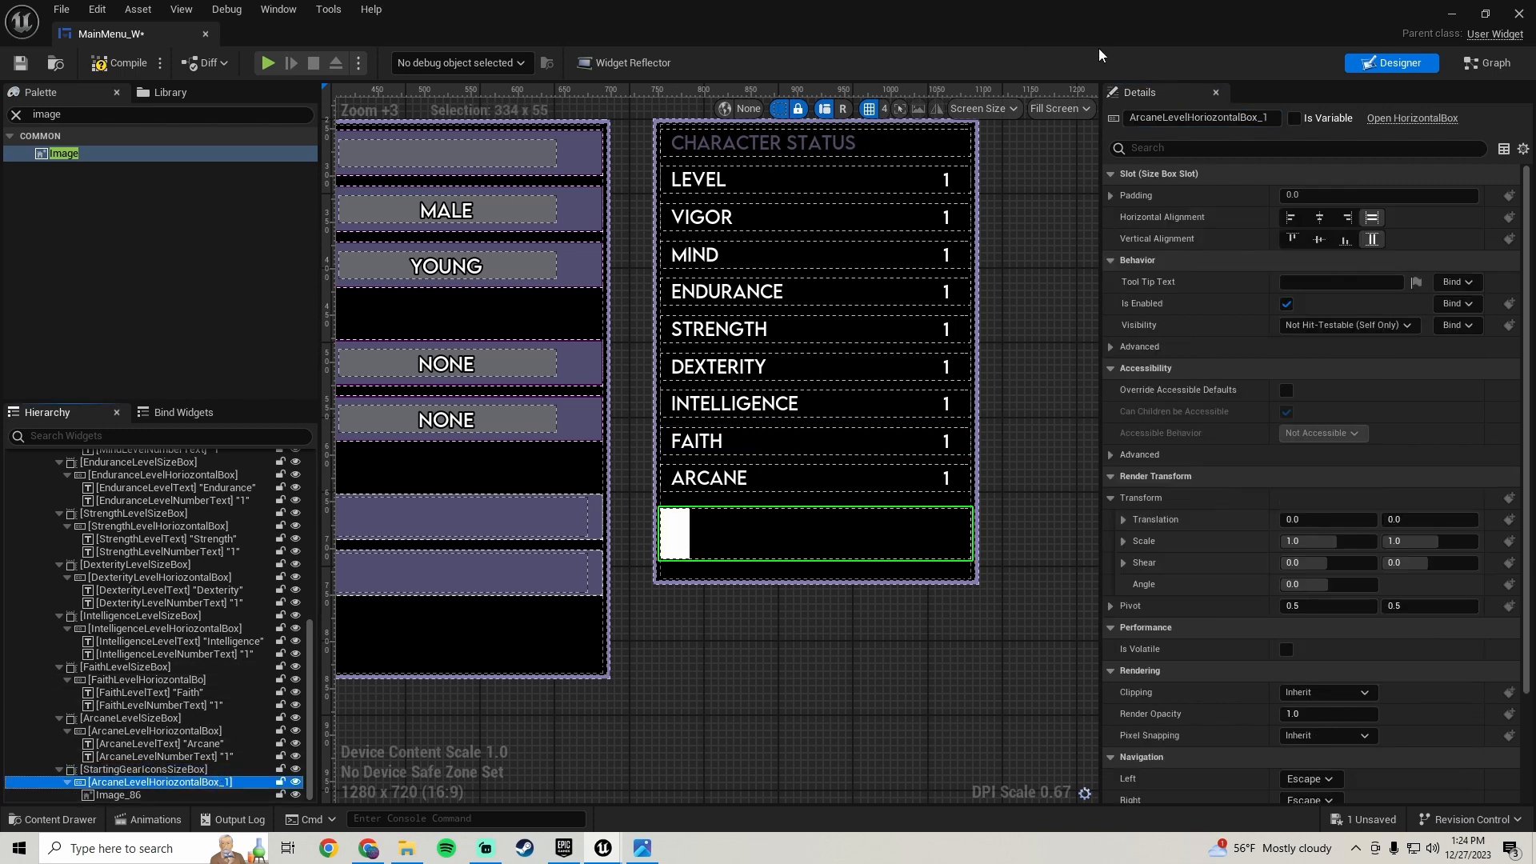
{"action": "left_click", "coordinate": [1224, 118]}
{"action": "double_click", "coordinate": [1197, 118]}
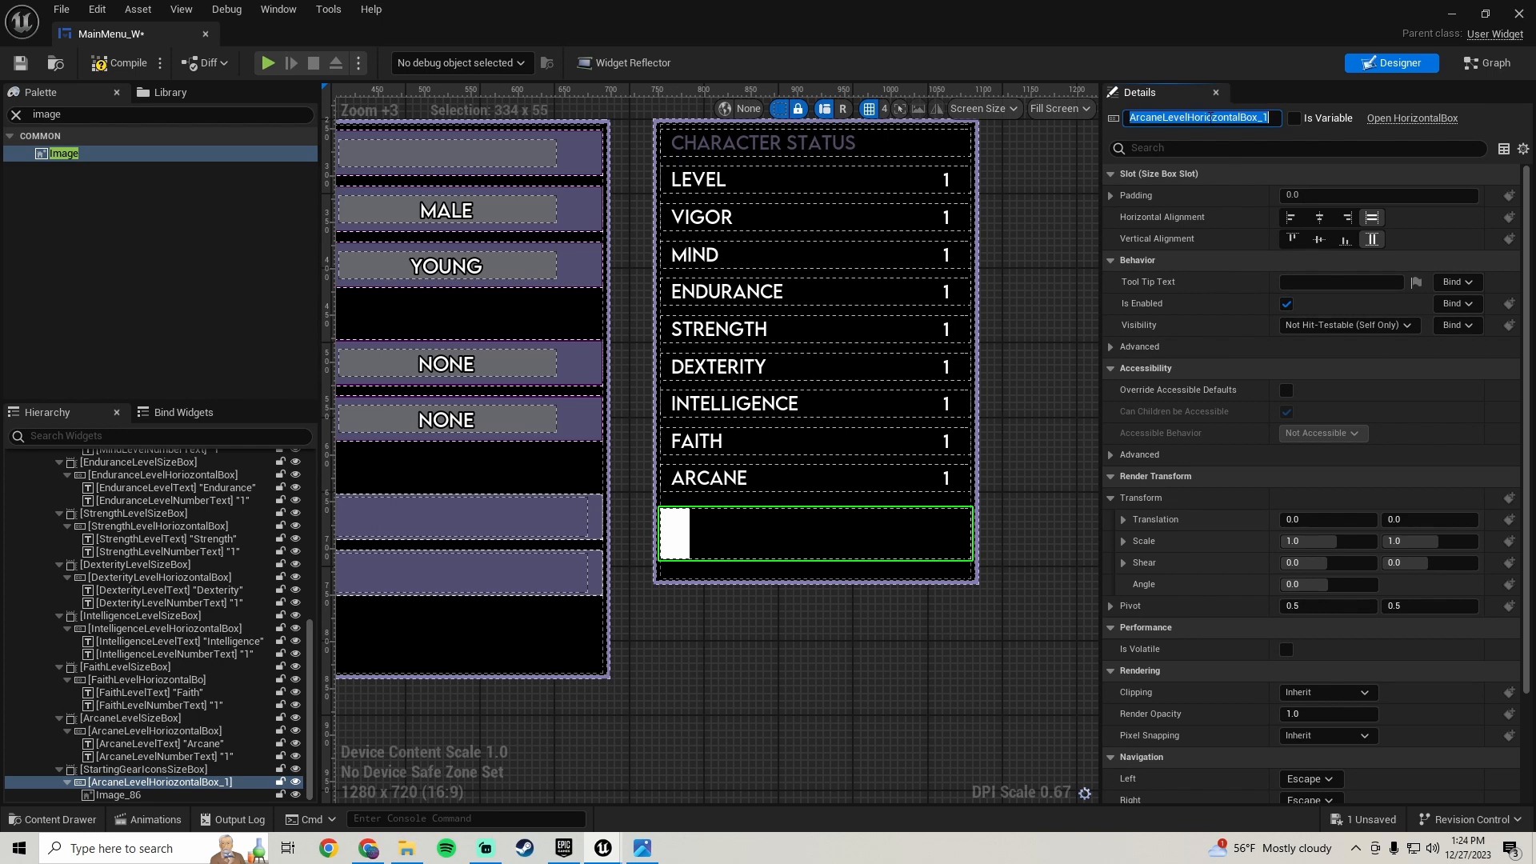
{"action": "type", "text": "StartingGearIcons"}
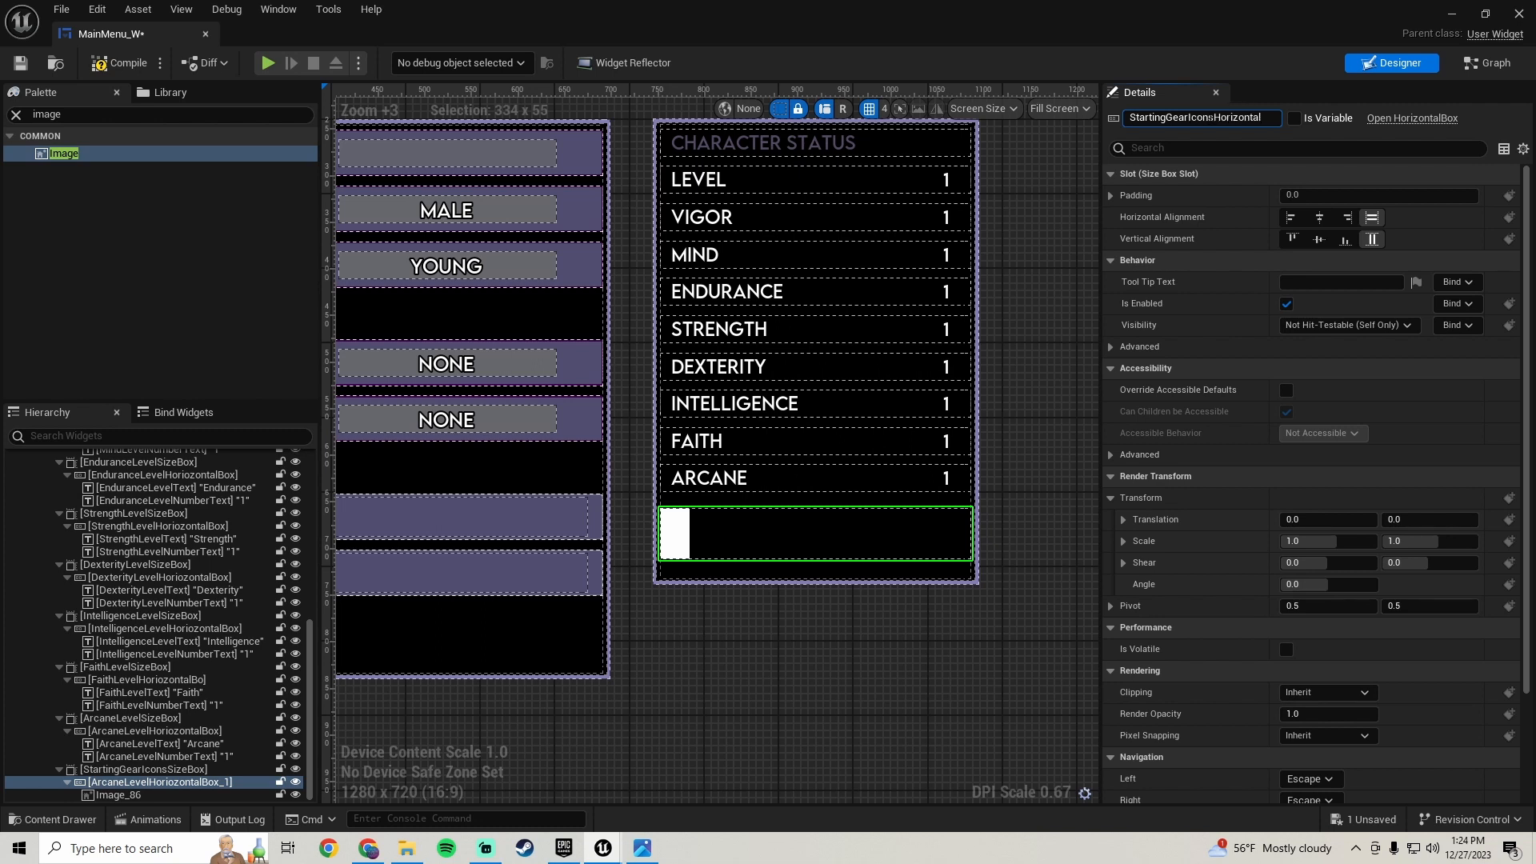
{"action": "type", "text": "Box"}
{"action": "key", "text": "Return"}
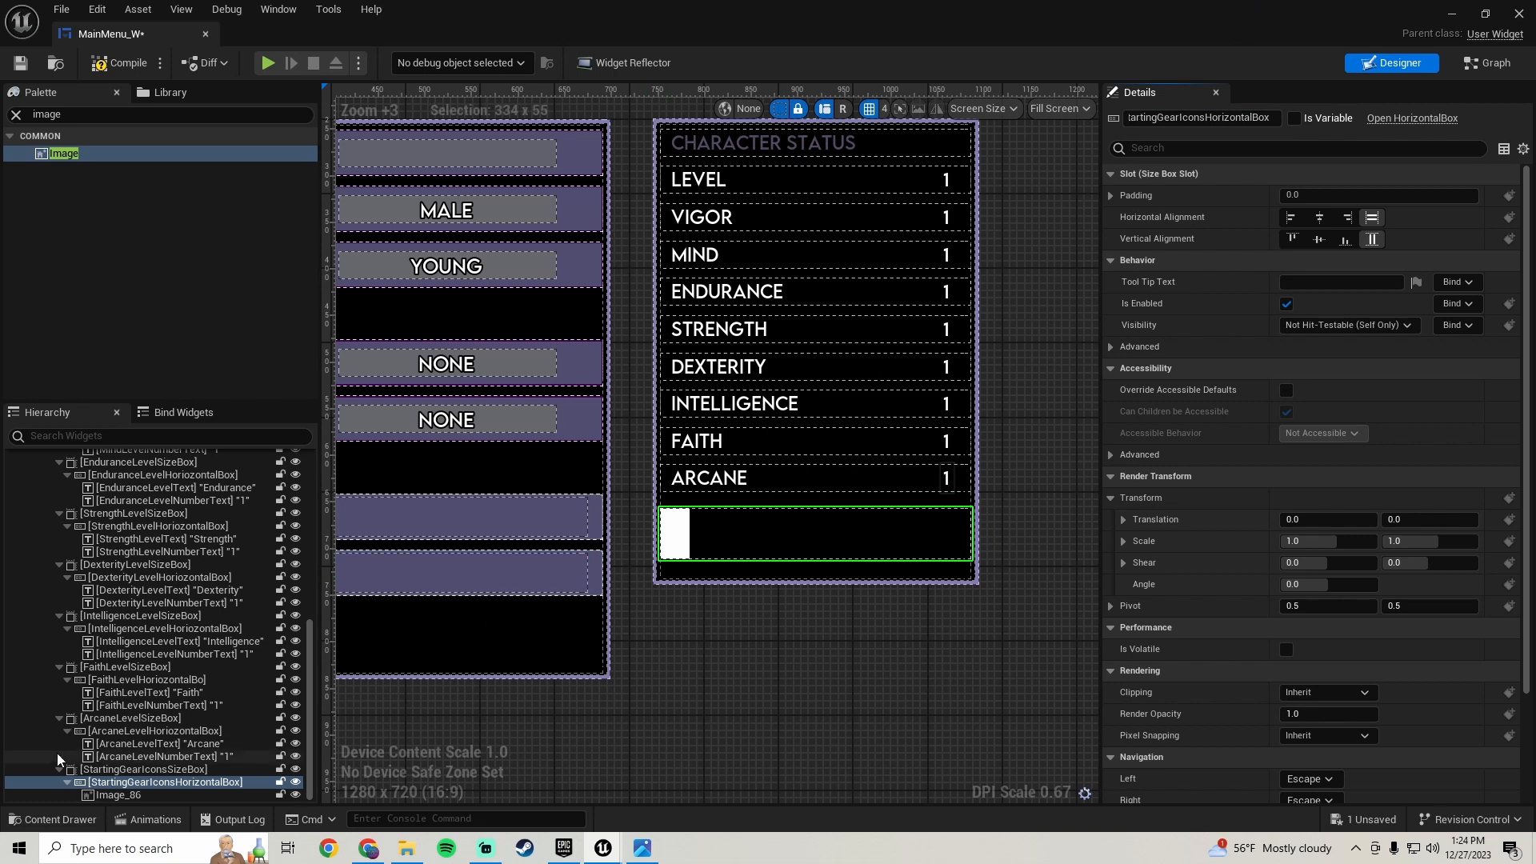
- Rename the new image to StartingGearIconImage_1 and save the blueprint
{"action": "left_click", "coordinate": [120, 794]}
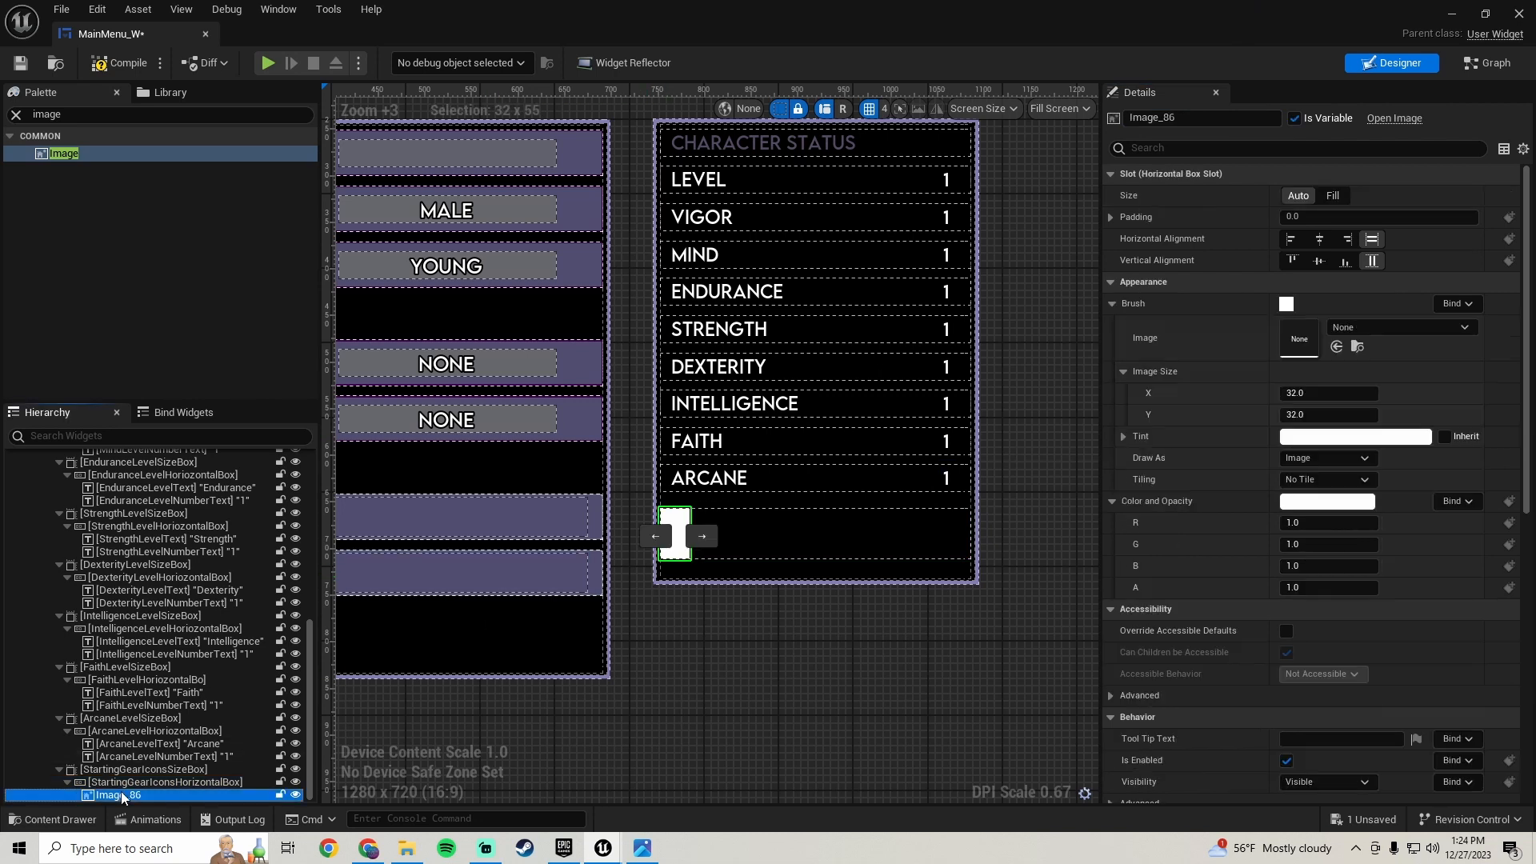
{"action": "left_click", "coordinate": [1173, 120]}
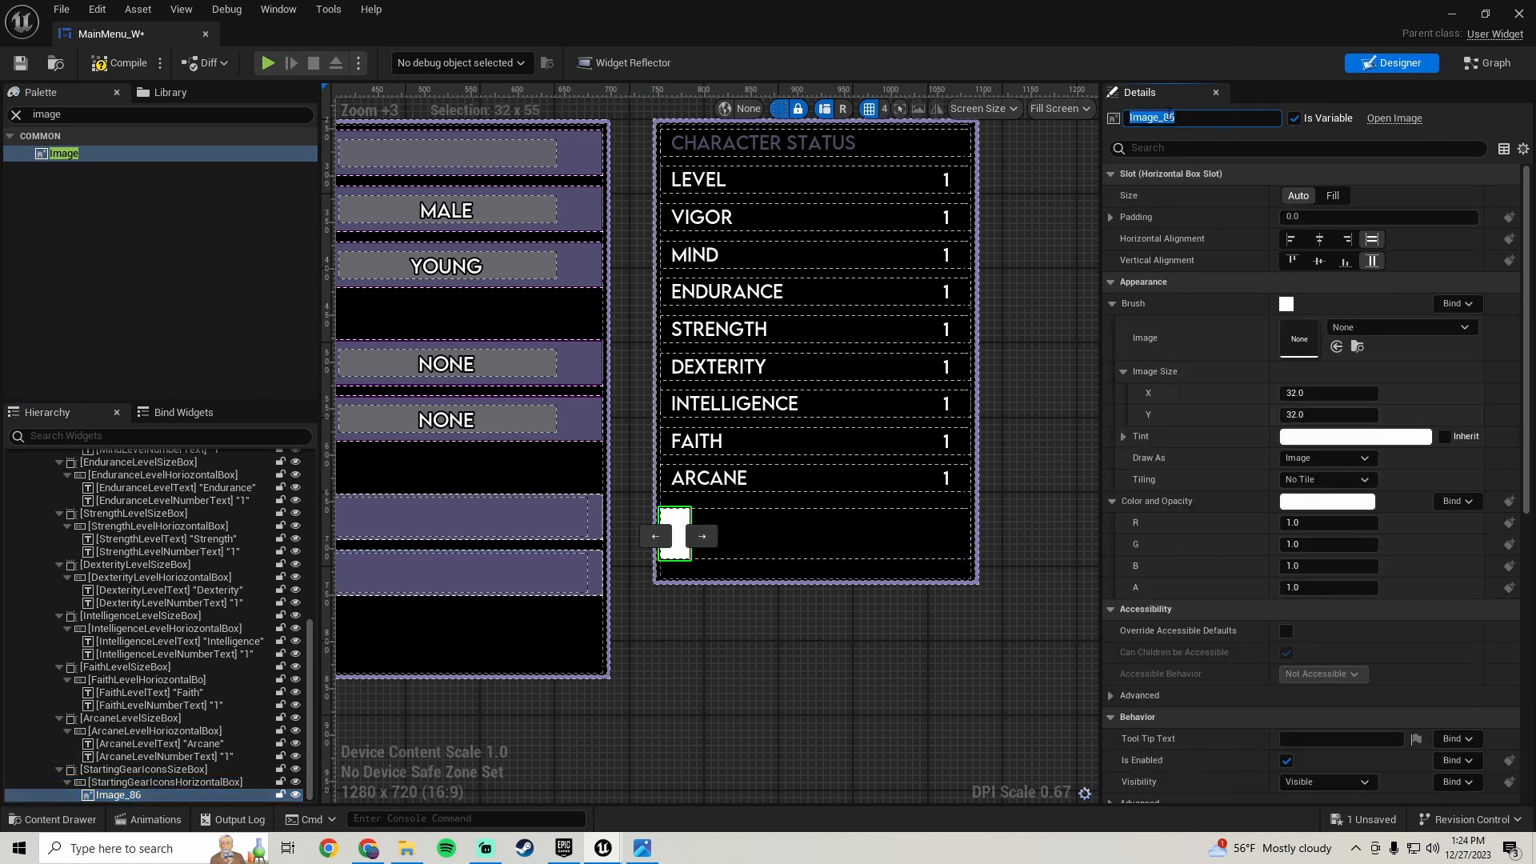
{"action": "type", "text": "StartingGearIcon"}
{"action": "key", "text": "Return"}
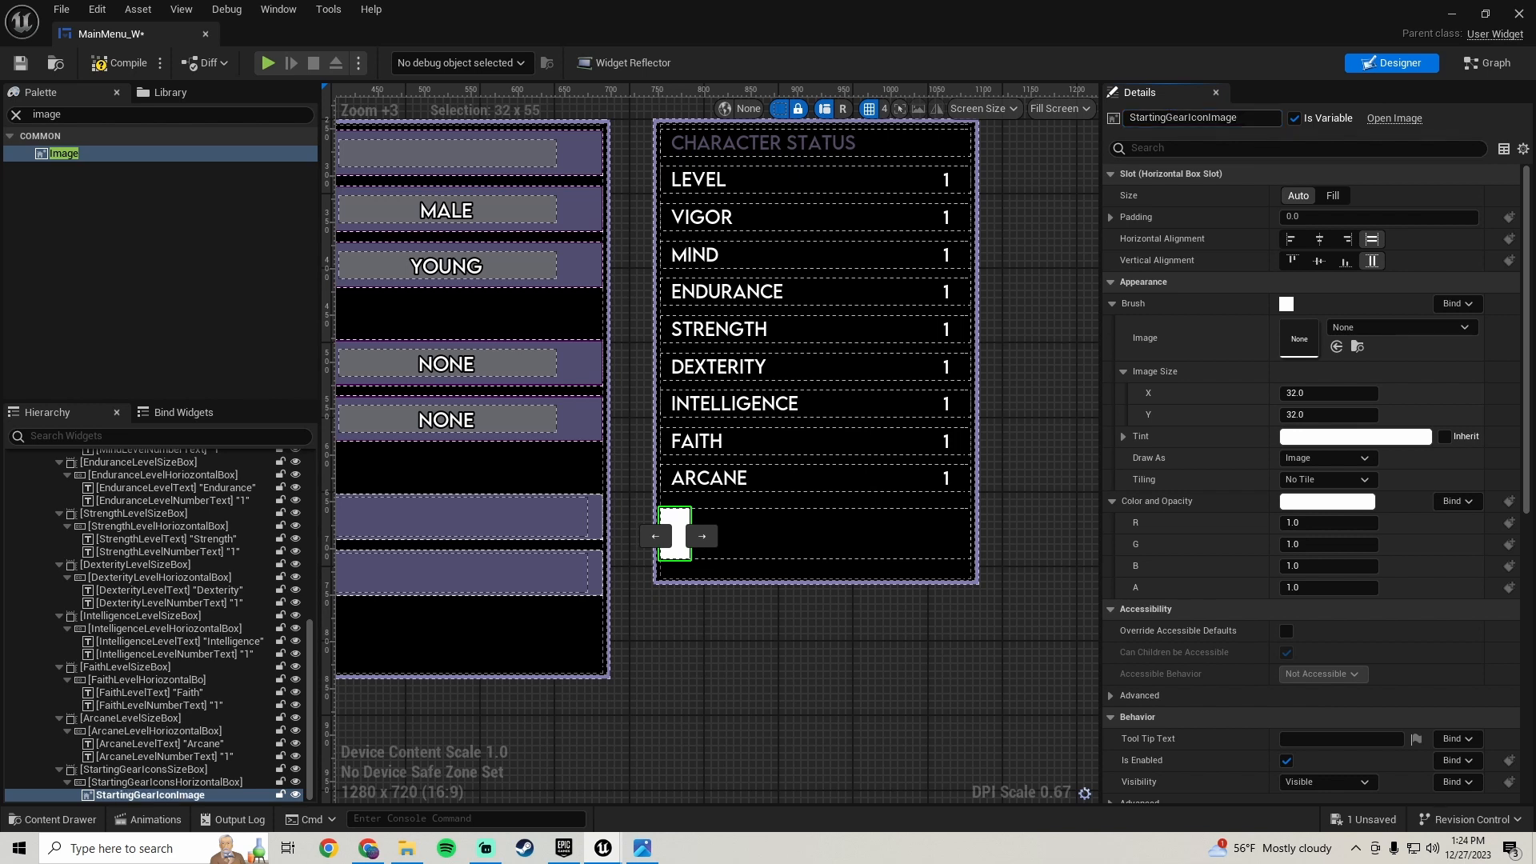
{"action": "left_click", "coordinate": [1184, 118]}
{"action": "left_click", "coordinate": [1256, 118]}
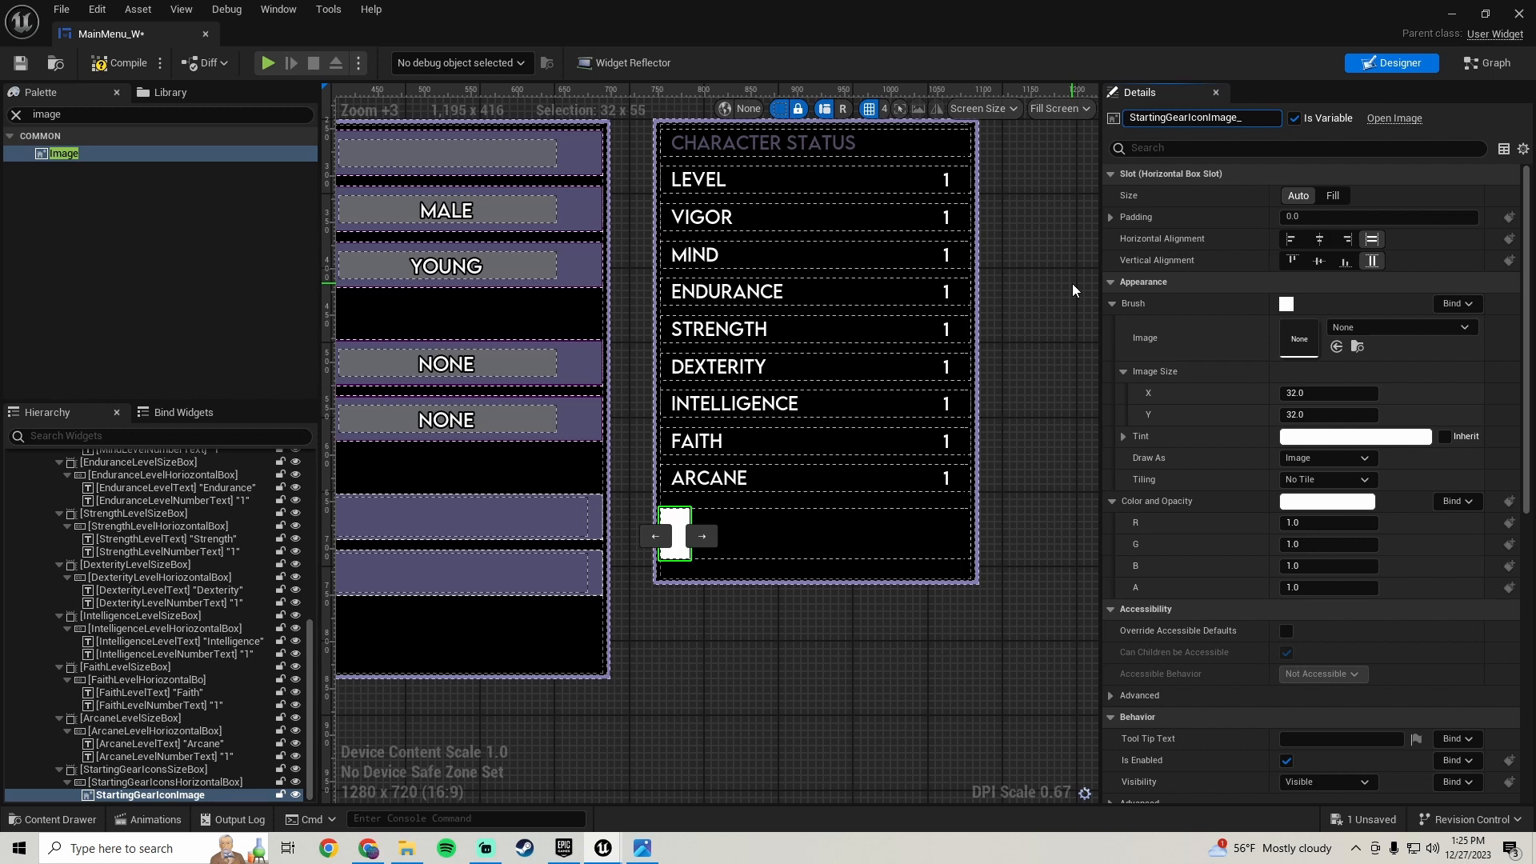
{"action": "key", "text": "Return"}
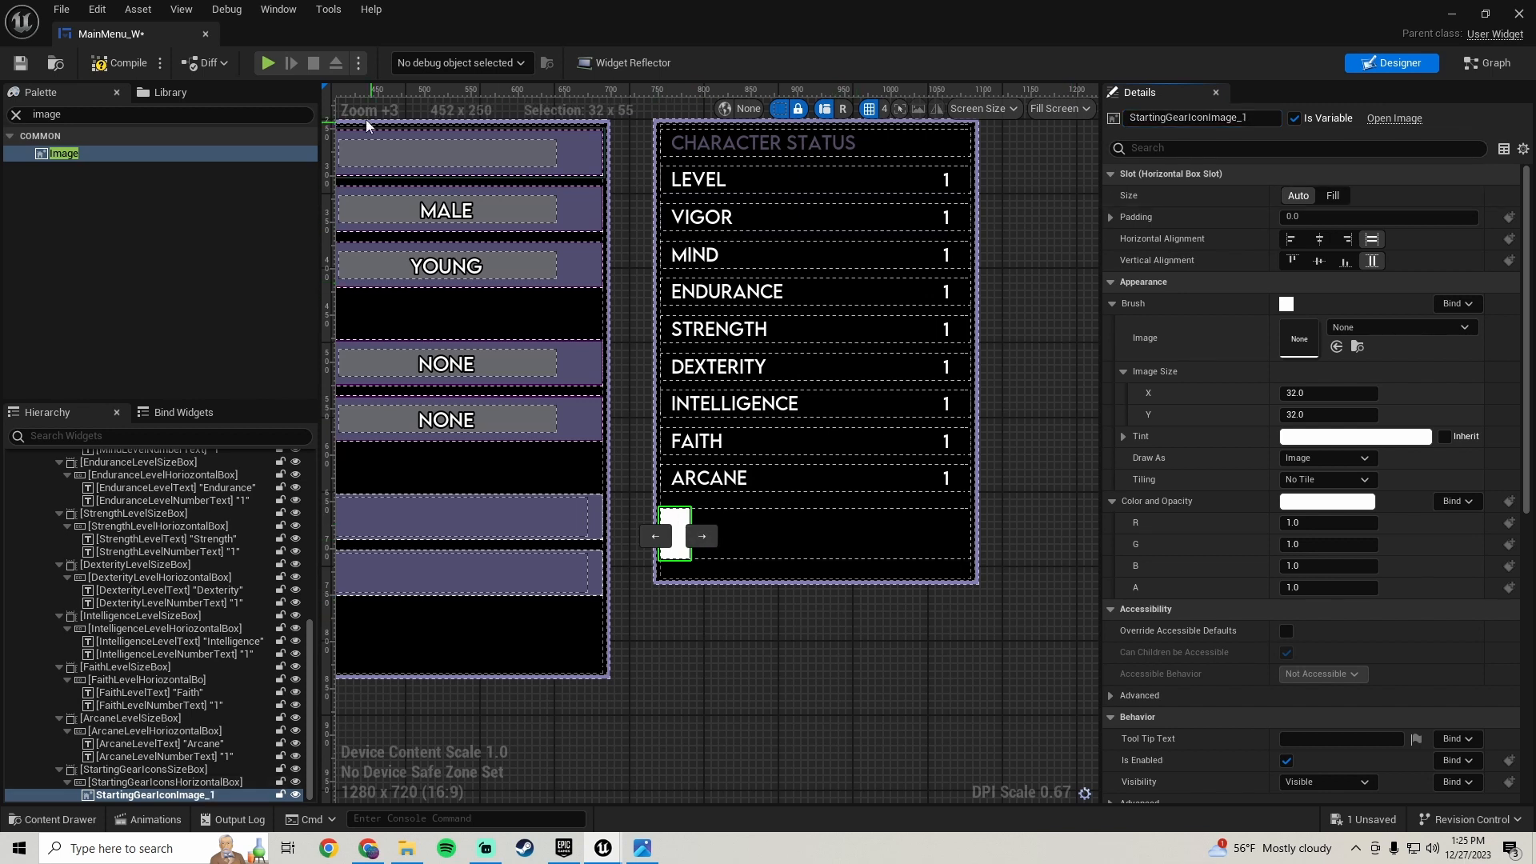
{"action": "left_click", "coordinate": [20, 64]}
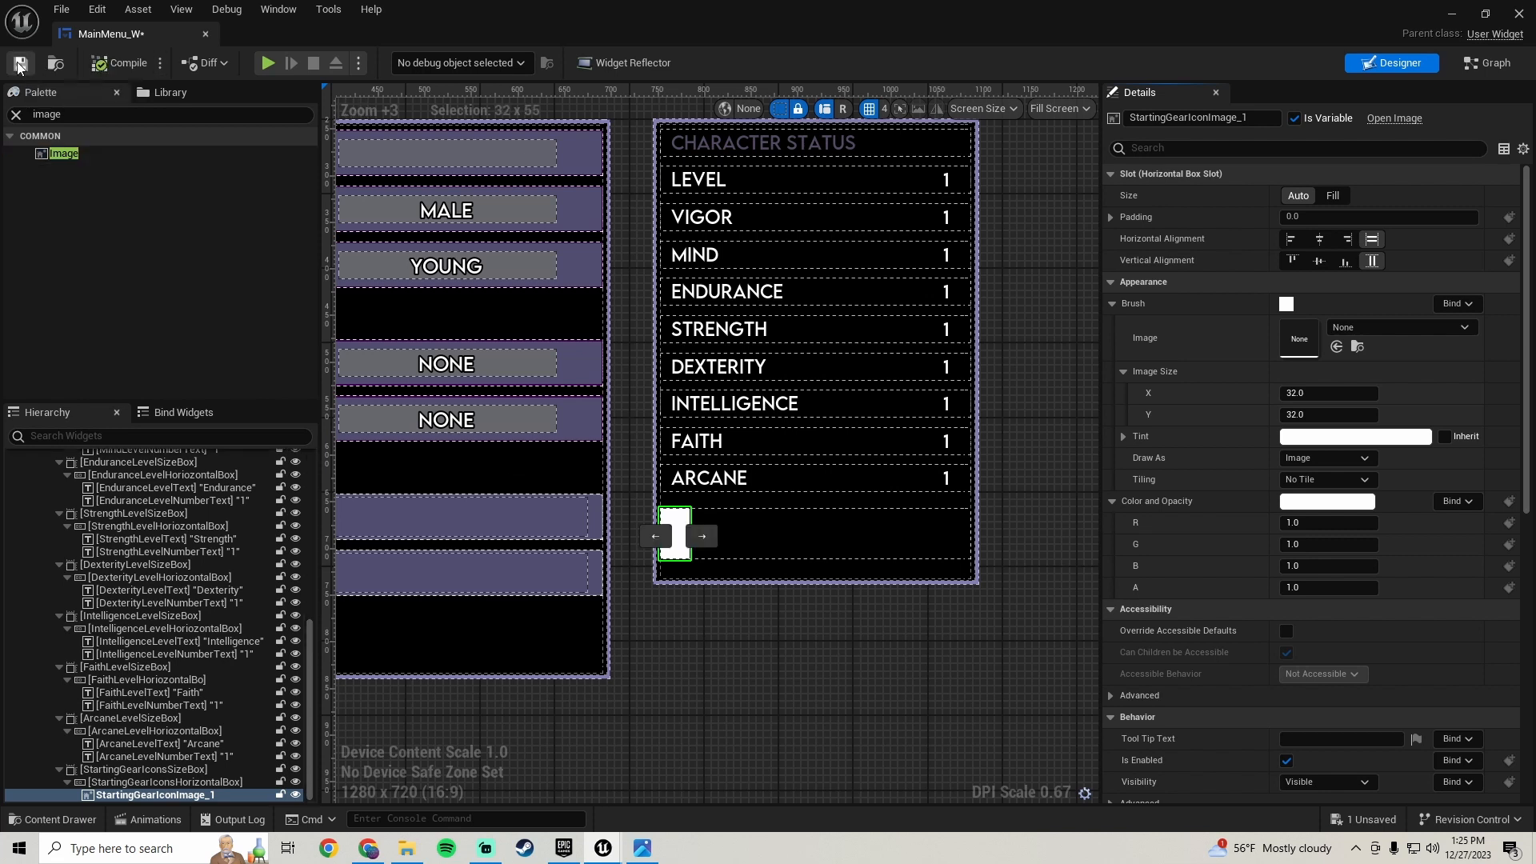
- Set the icon image's width (Image Size X) to 55
{"action": "left_click", "coordinate": [184, 784]}
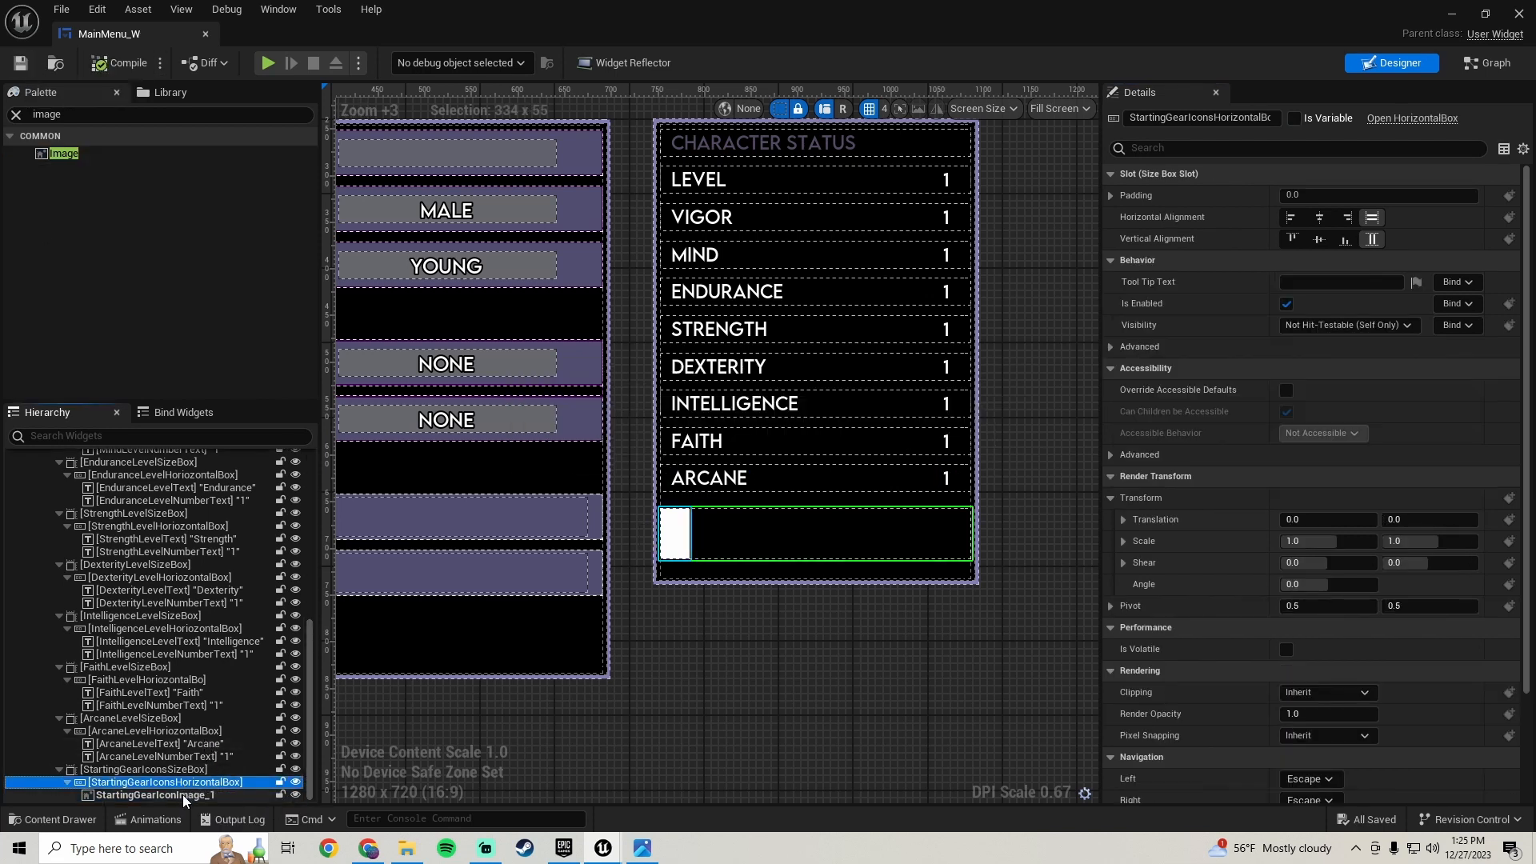
{"action": "left_click", "coordinate": [183, 795]}
{"action": "scroll", "coordinate": [1189, 449], "scroll_direction": "down", "scroll_amount": 2}
{"action": "scroll", "coordinate": [1181, 448], "scroll_direction": "up", "scroll_amount": 2}
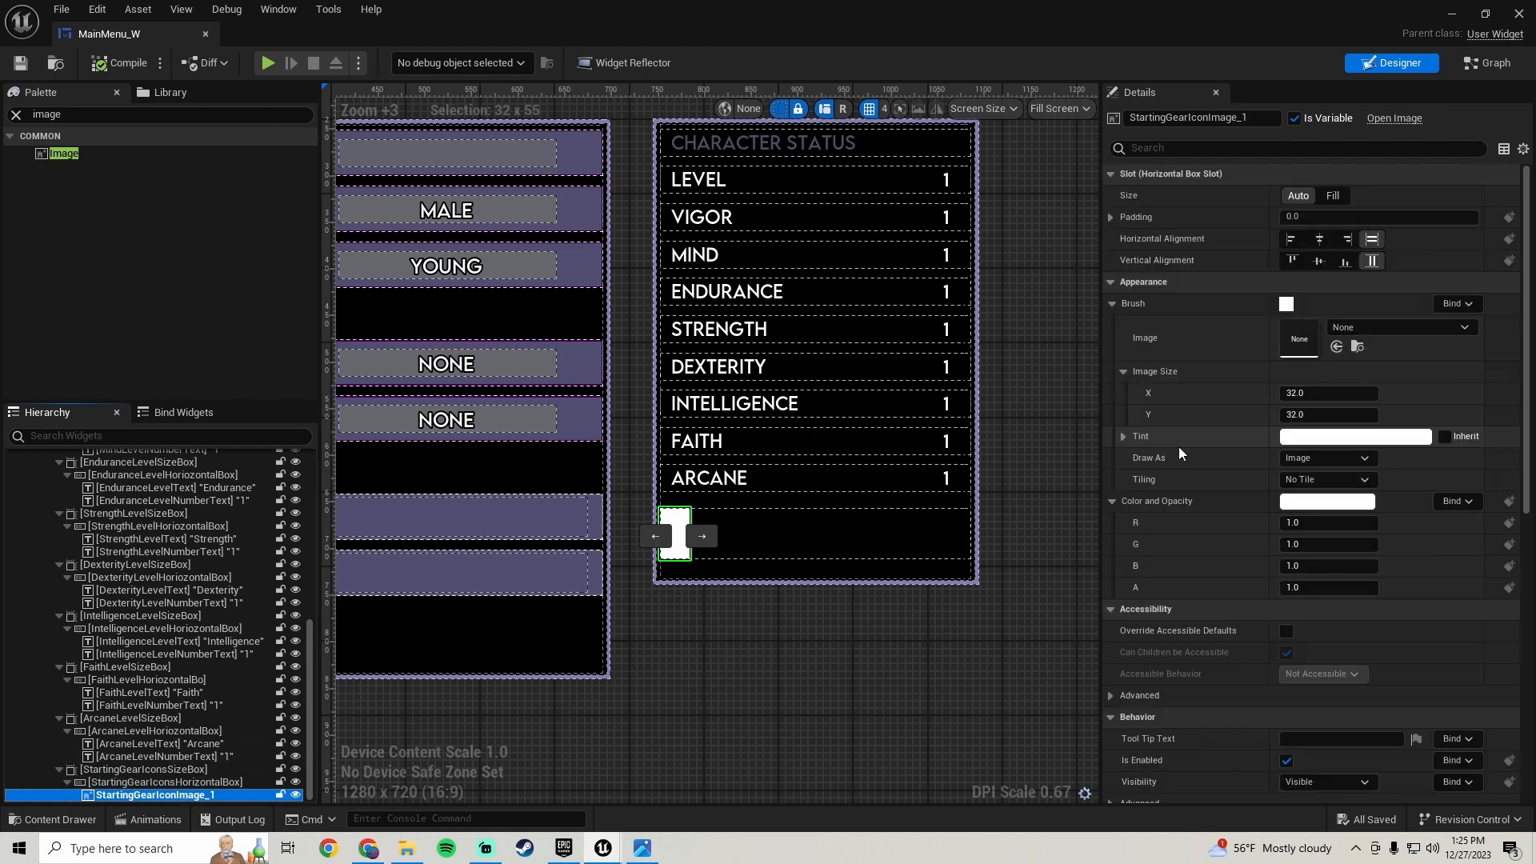
{"action": "scroll", "coordinate": [1184, 349], "scroll_direction": "down", "scroll_amount": 2}
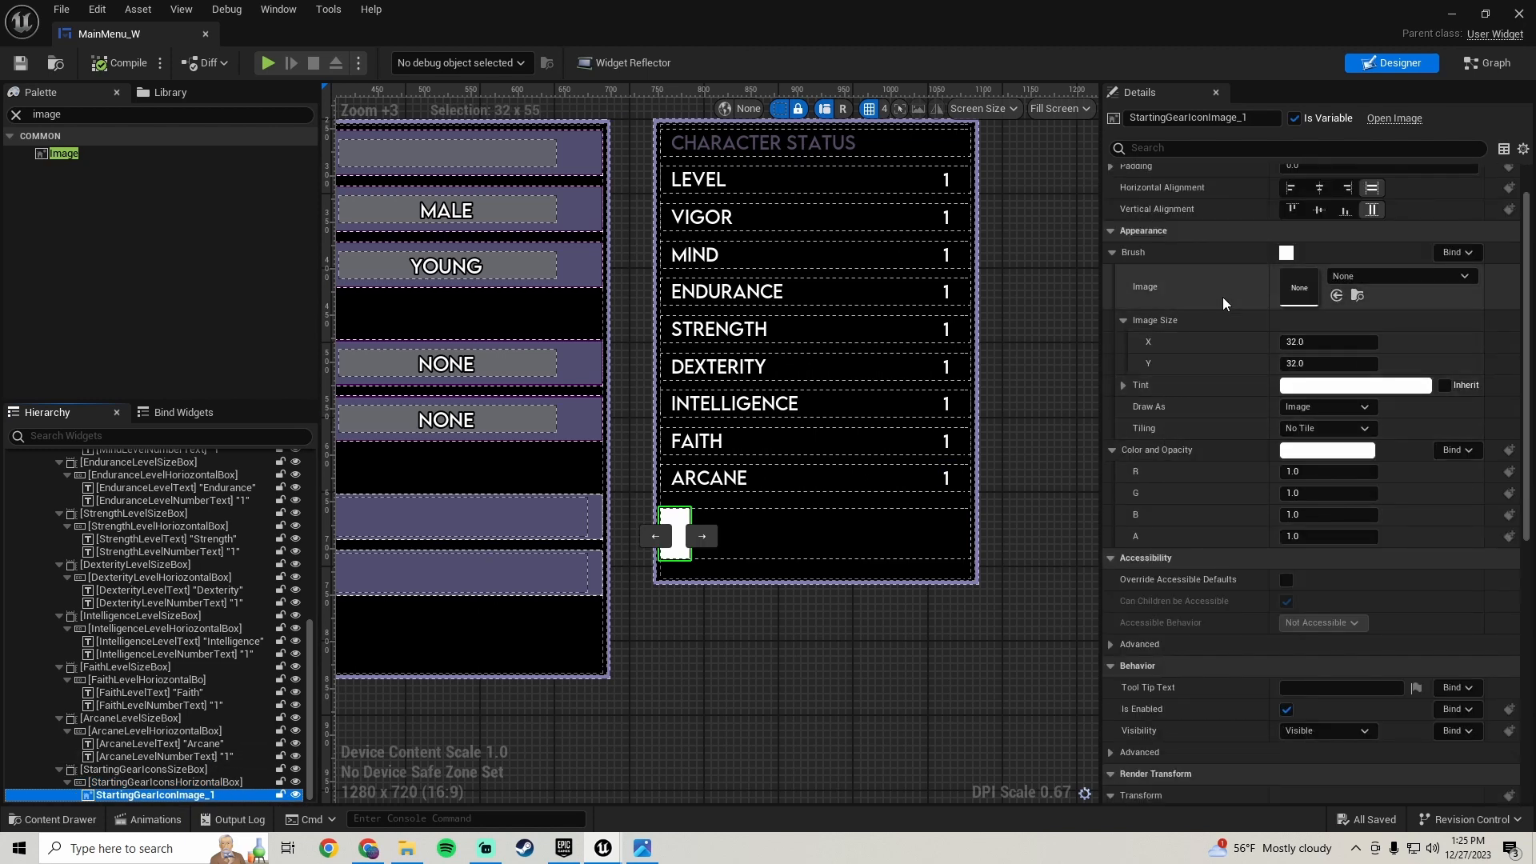
{"action": "scroll", "coordinate": [1194, 392], "scroll_direction": "up", "scroll_amount": 2}
{"action": "left_click", "coordinate": [1303, 391]}
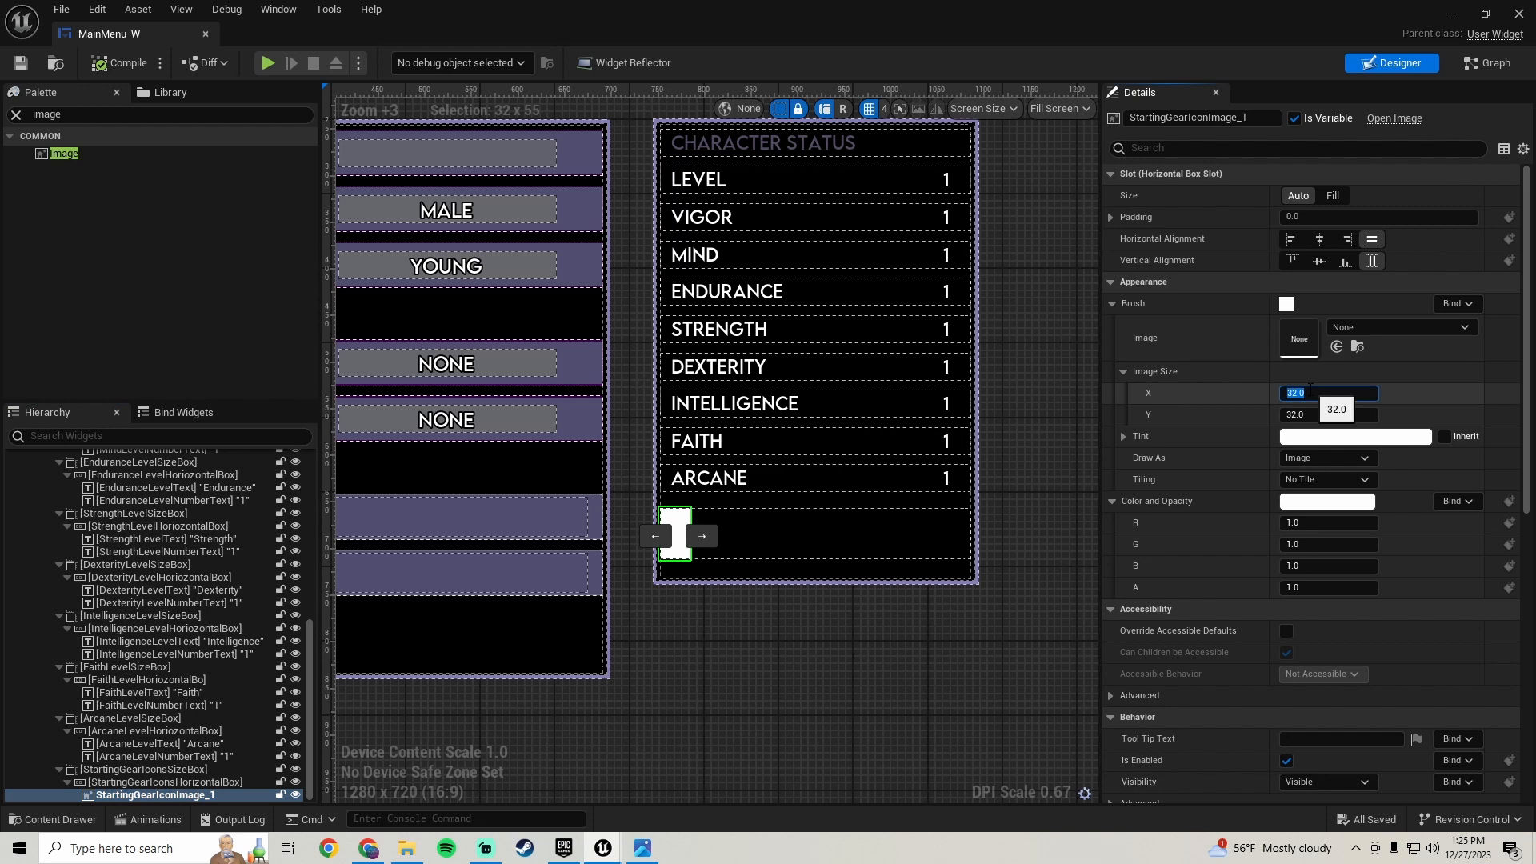
{"action": "type", "text": "52"}
{"action": "key", "text": "Return"}
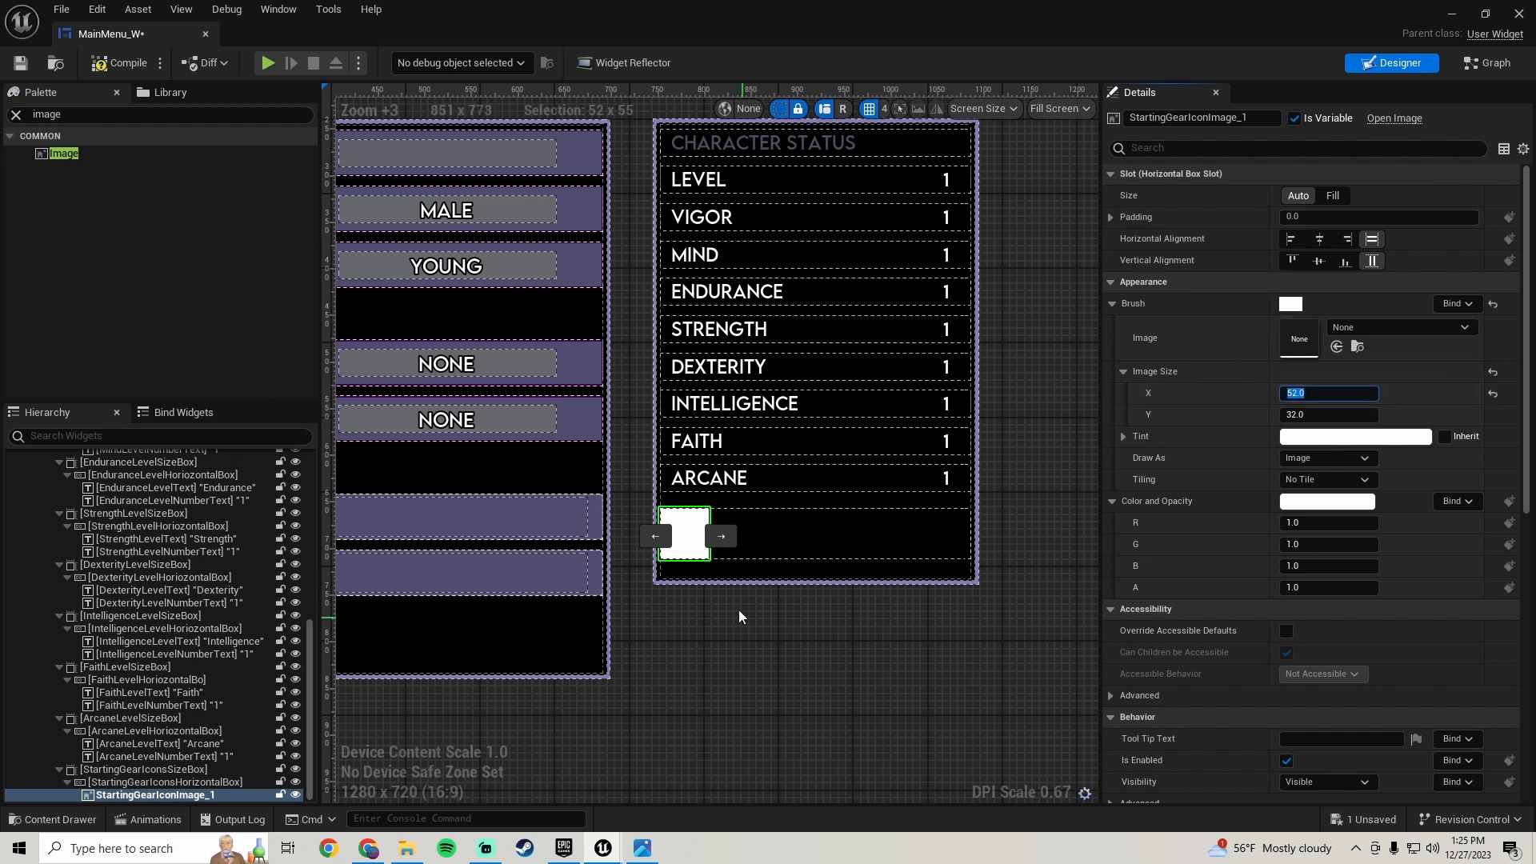
{"action": "scroll", "coordinate": [705, 526], "scroll_direction": "up", "scroll_amount": 8}
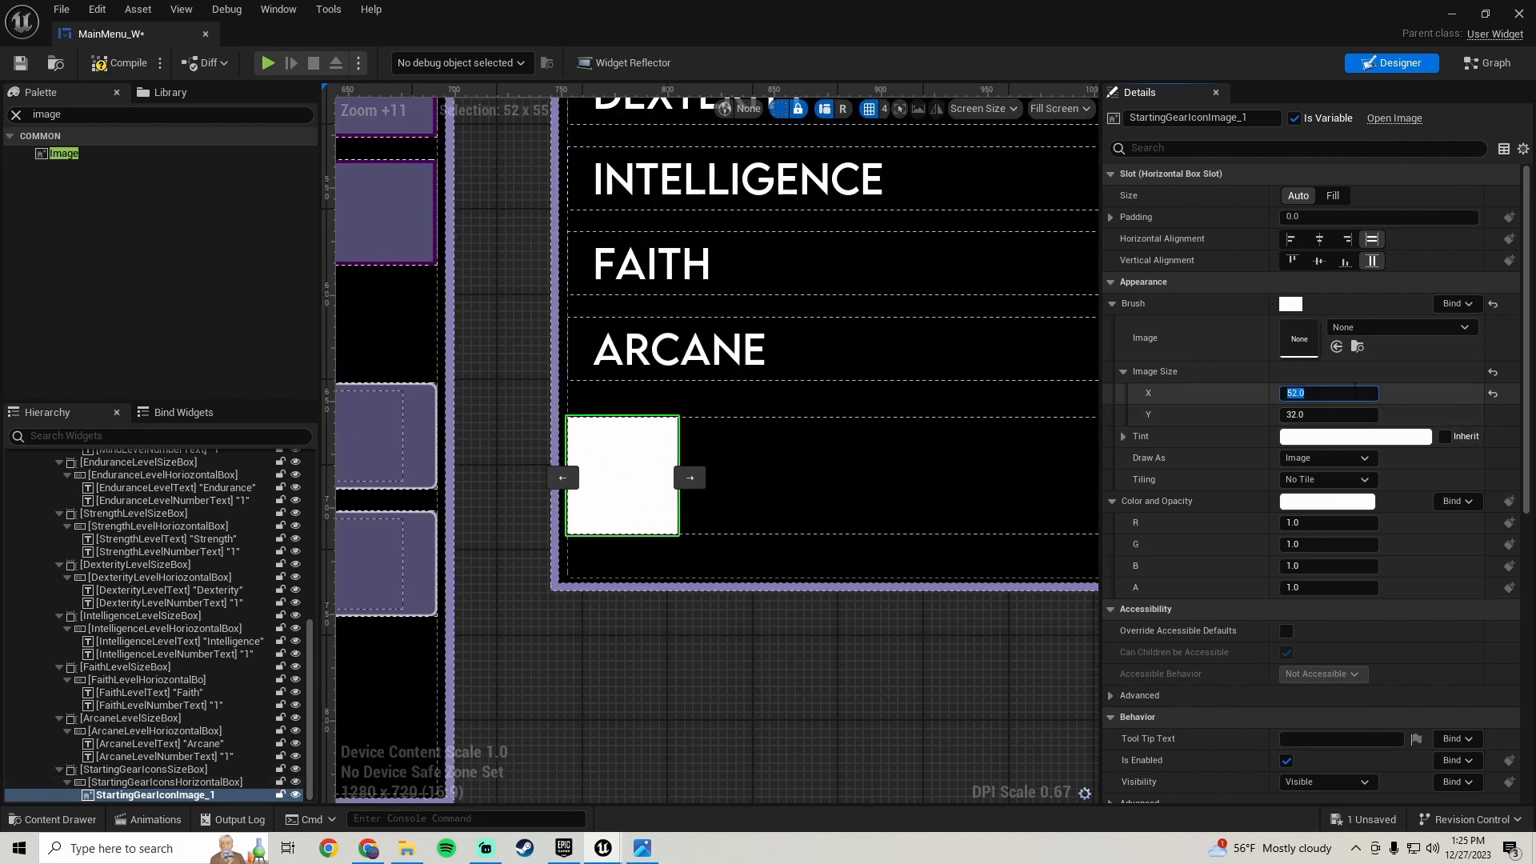
{"action": "left_click_drag", "start_coordinate": [1343, 385], "coordinate": [1344, 386]}
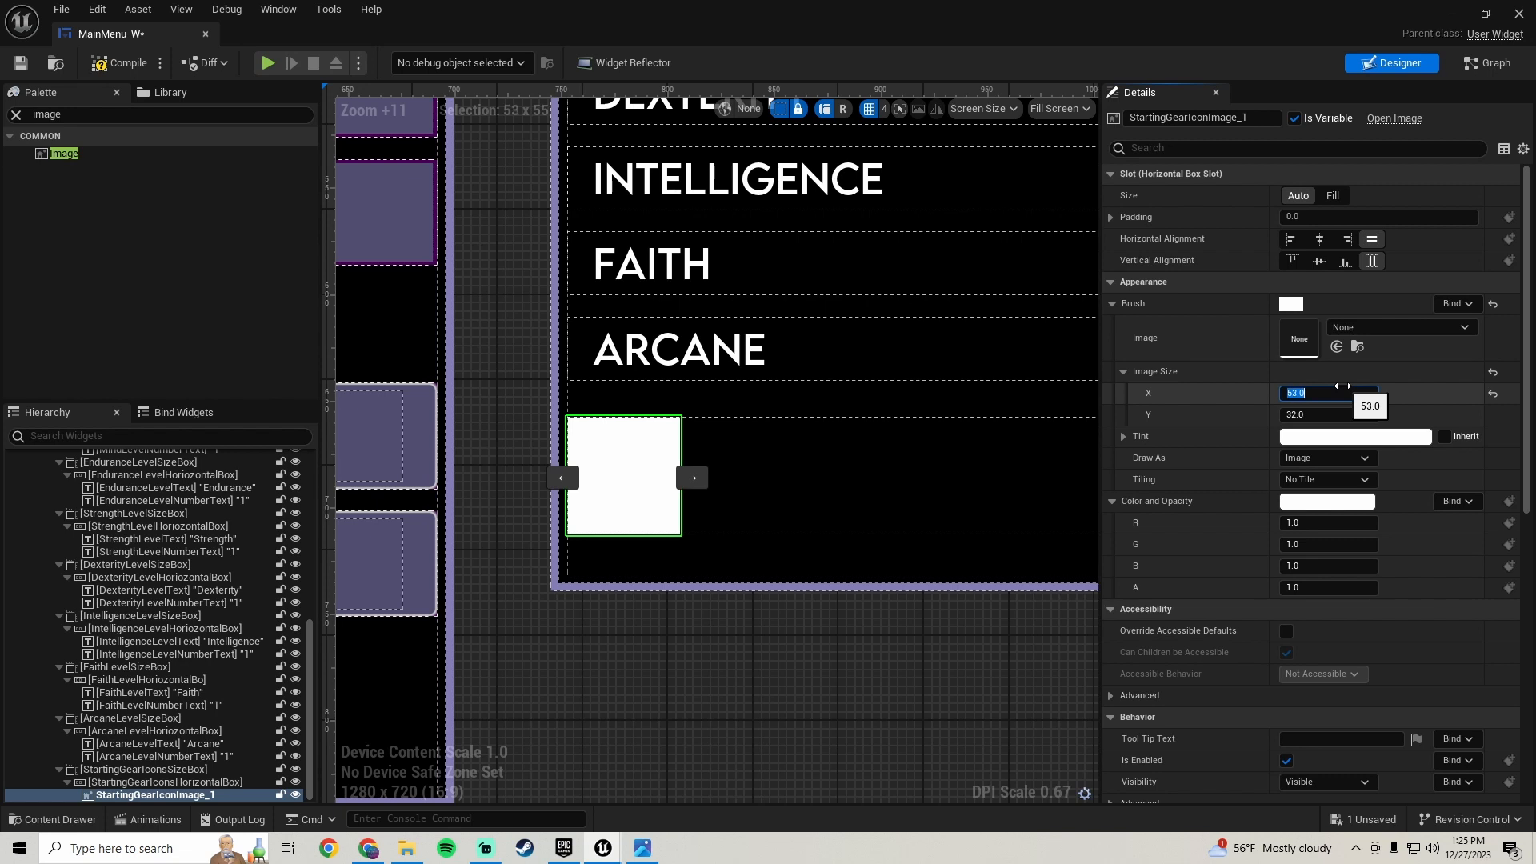
{"action": "type", "text": "55"}
{"action": "key", "text": "Return"}
- Compile and save the widget blueprint
{"action": "scroll", "coordinate": [760, 523], "scroll_direction": "down", "scroll_amount": 8}
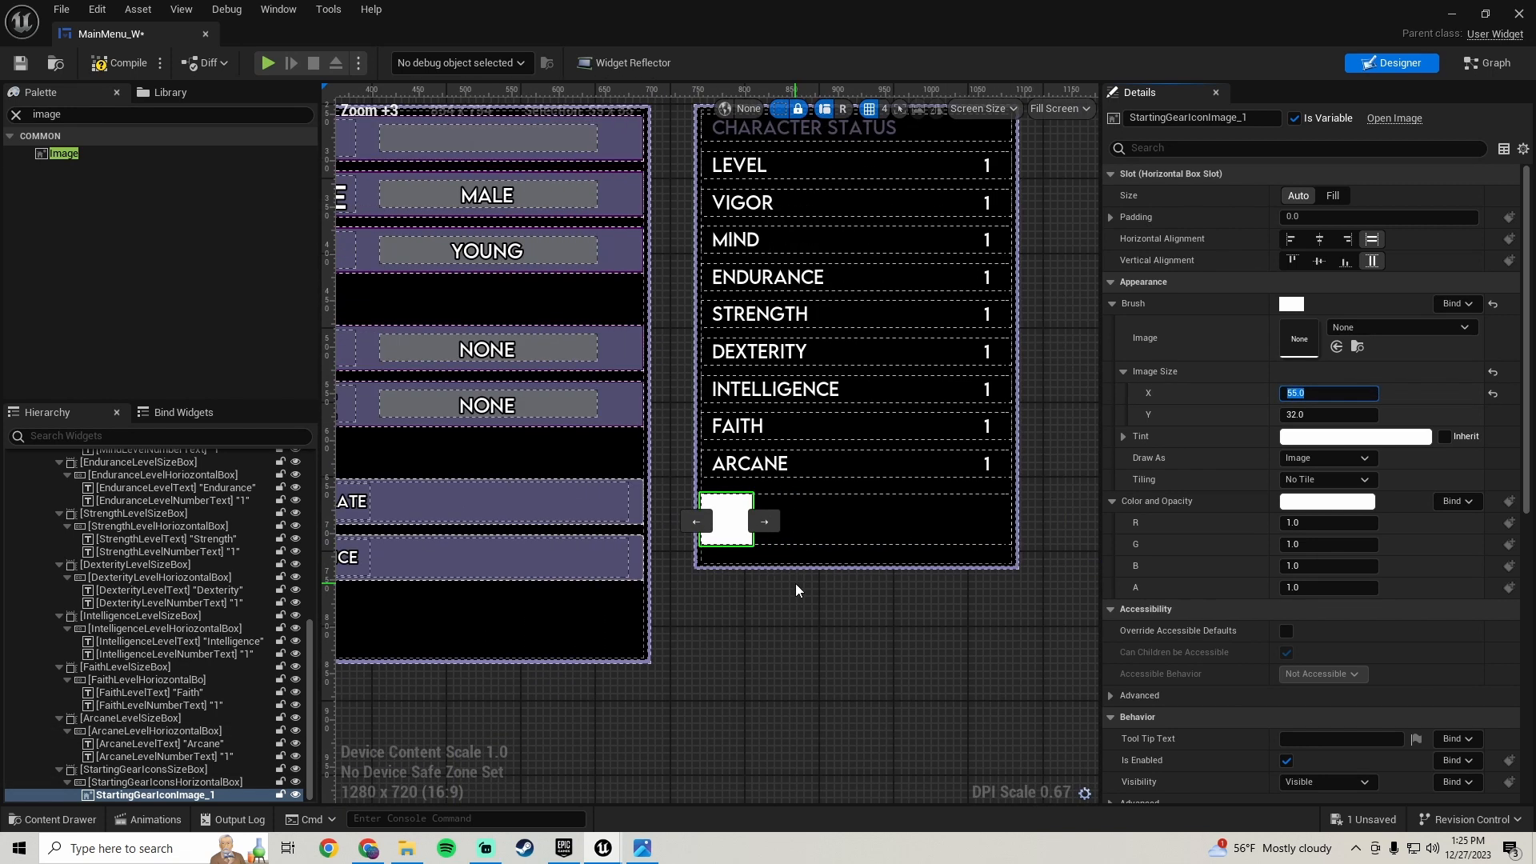
{"action": "scroll", "coordinate": [795, 583], "scroll_direction": "up", "scroll_amount": 5}
{"action": "left_click", "coordinate": [120, 63]}
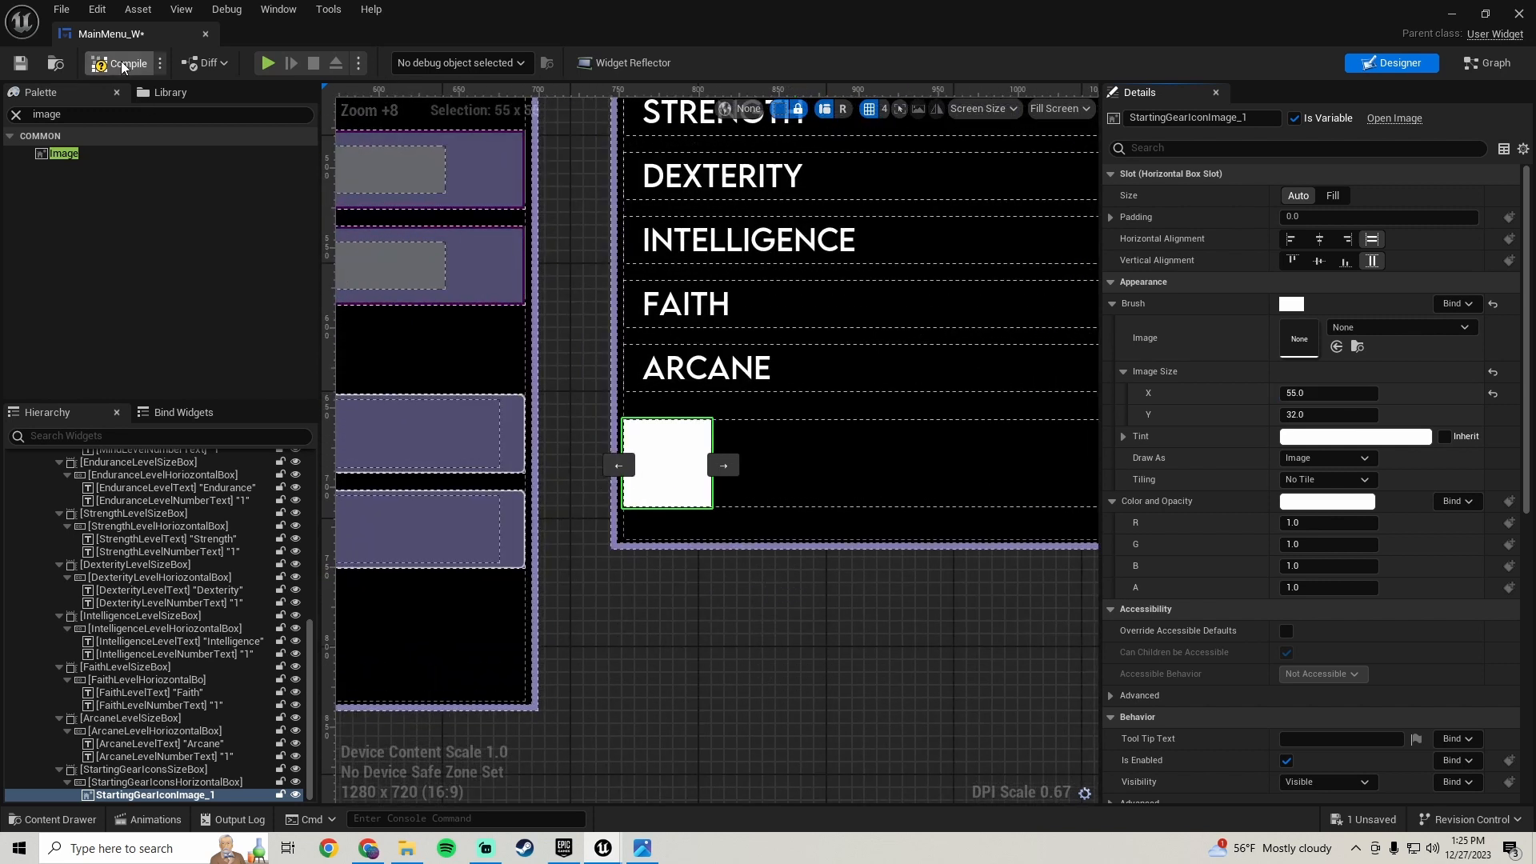
{"action": "left_click", "coordinate": [20, 62]}
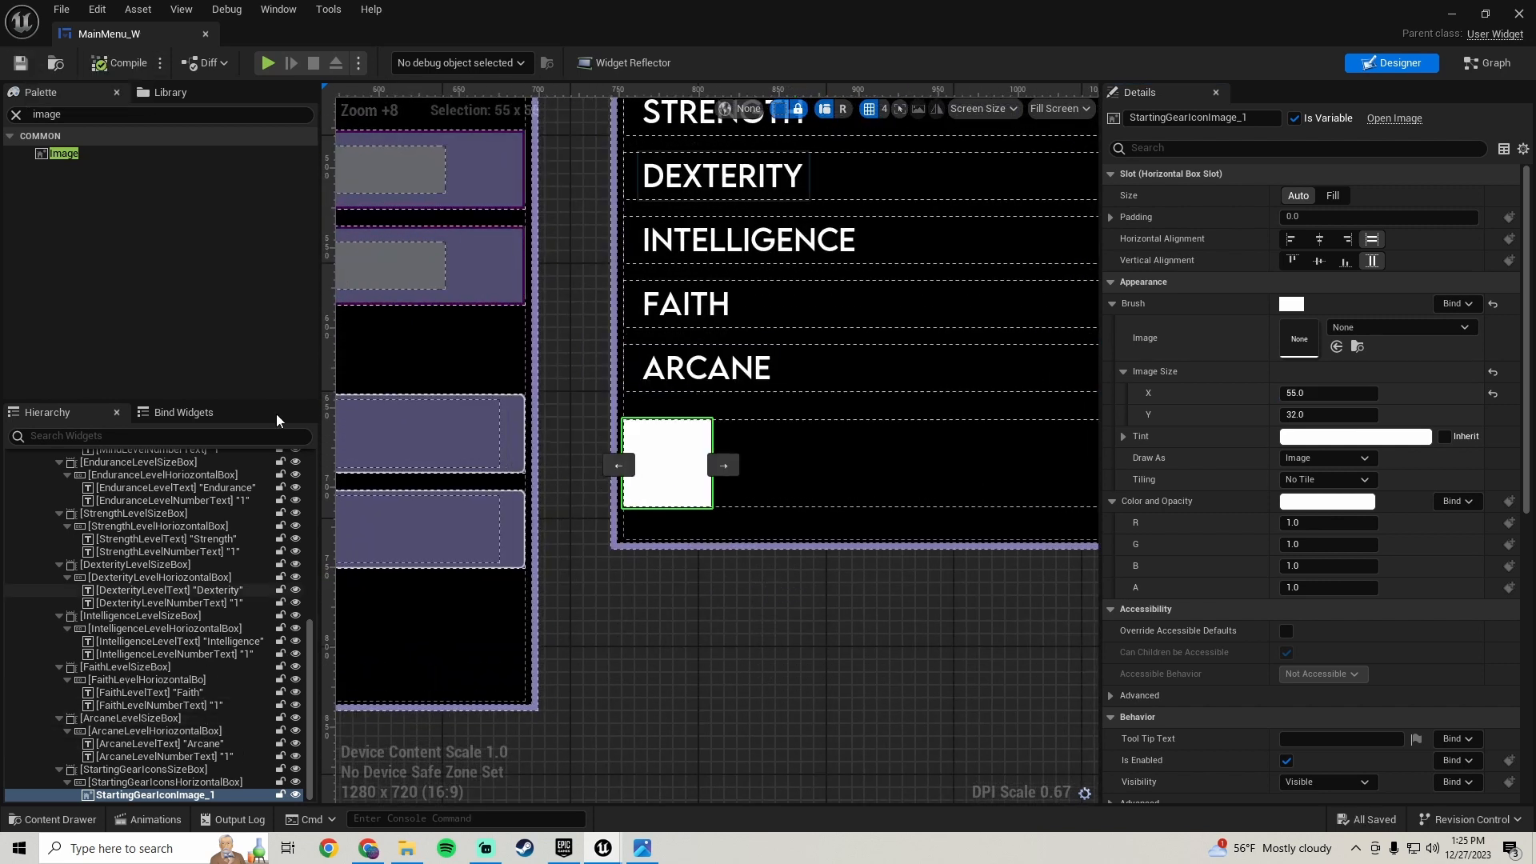
- Wrap the starting gear icon image in a Border
{"action": "right_click", "coordinate": [144, 796]}
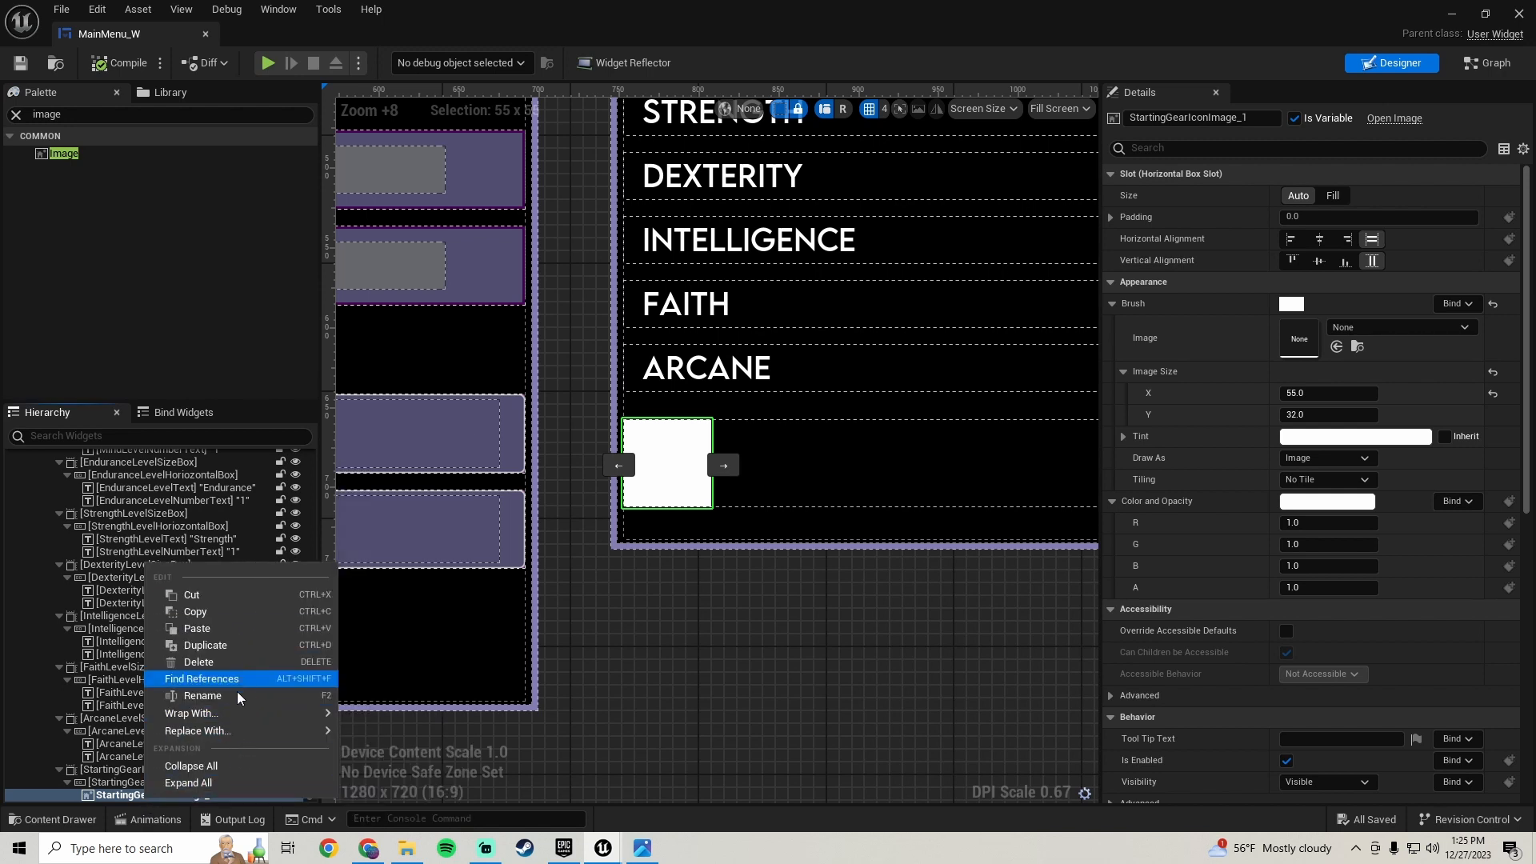
{"action": "mouse_move", "coordinate": [235, 709]}
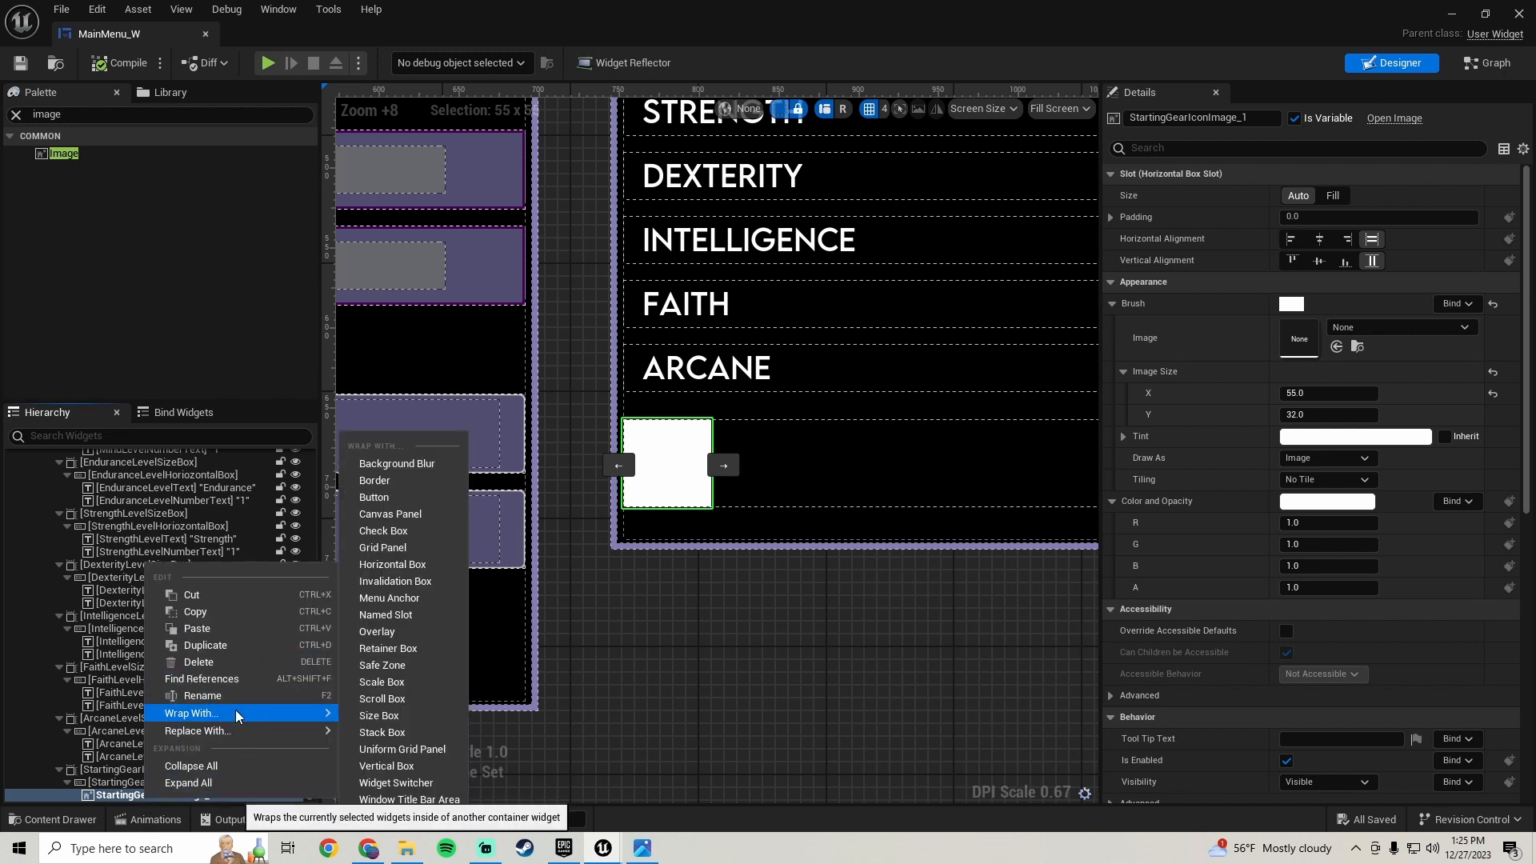
{"action": "left_click", "coordinate": [400, 482]}
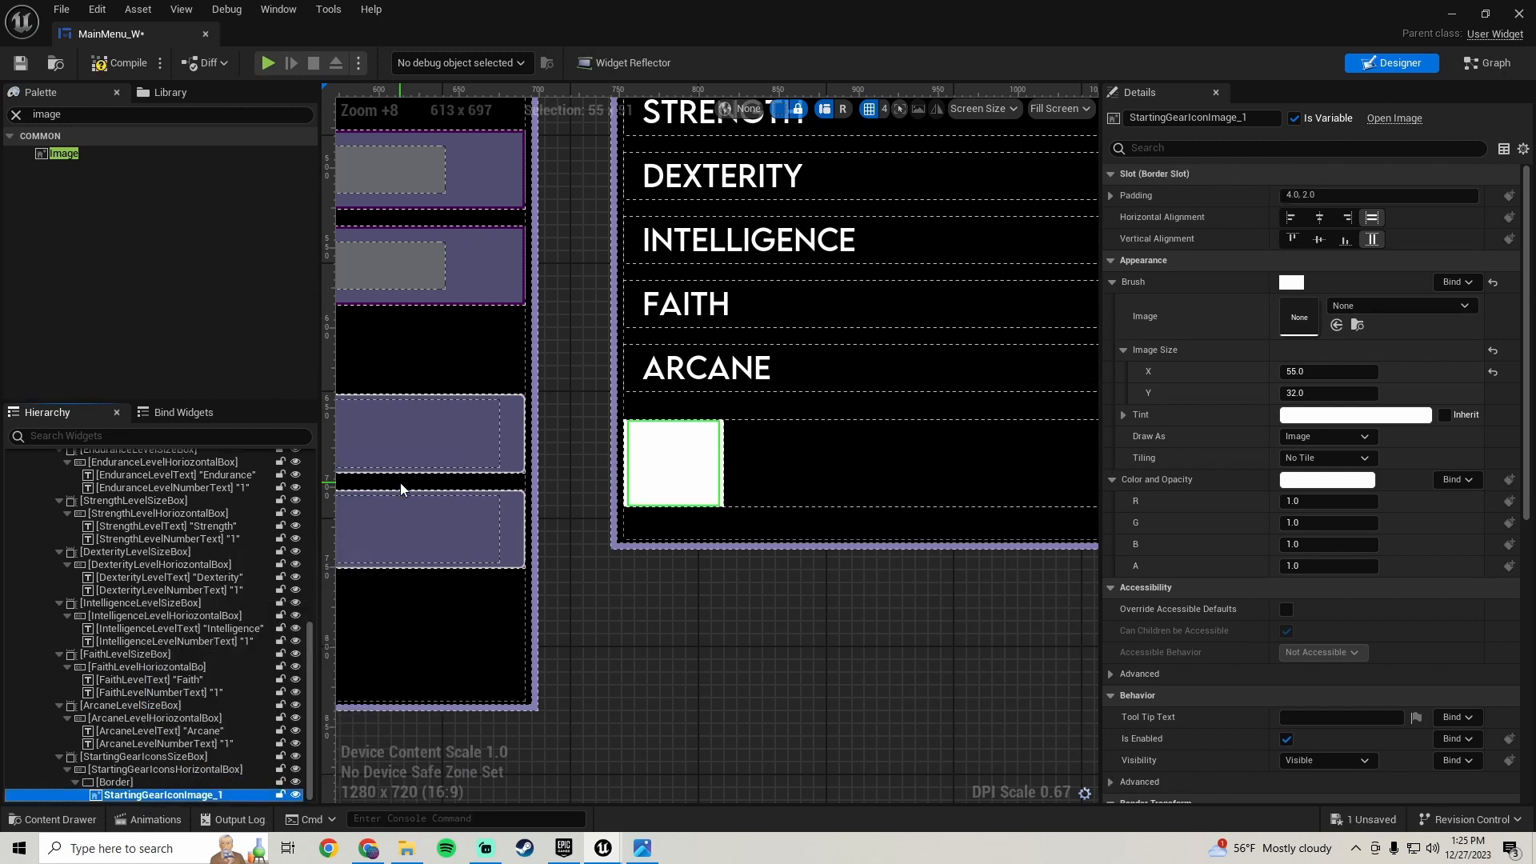
- Copy the brush tint from CharacterStatusBorder and paste it onto the new border around the icon
{"action": "left_click", "coordinate": [128, 783]}
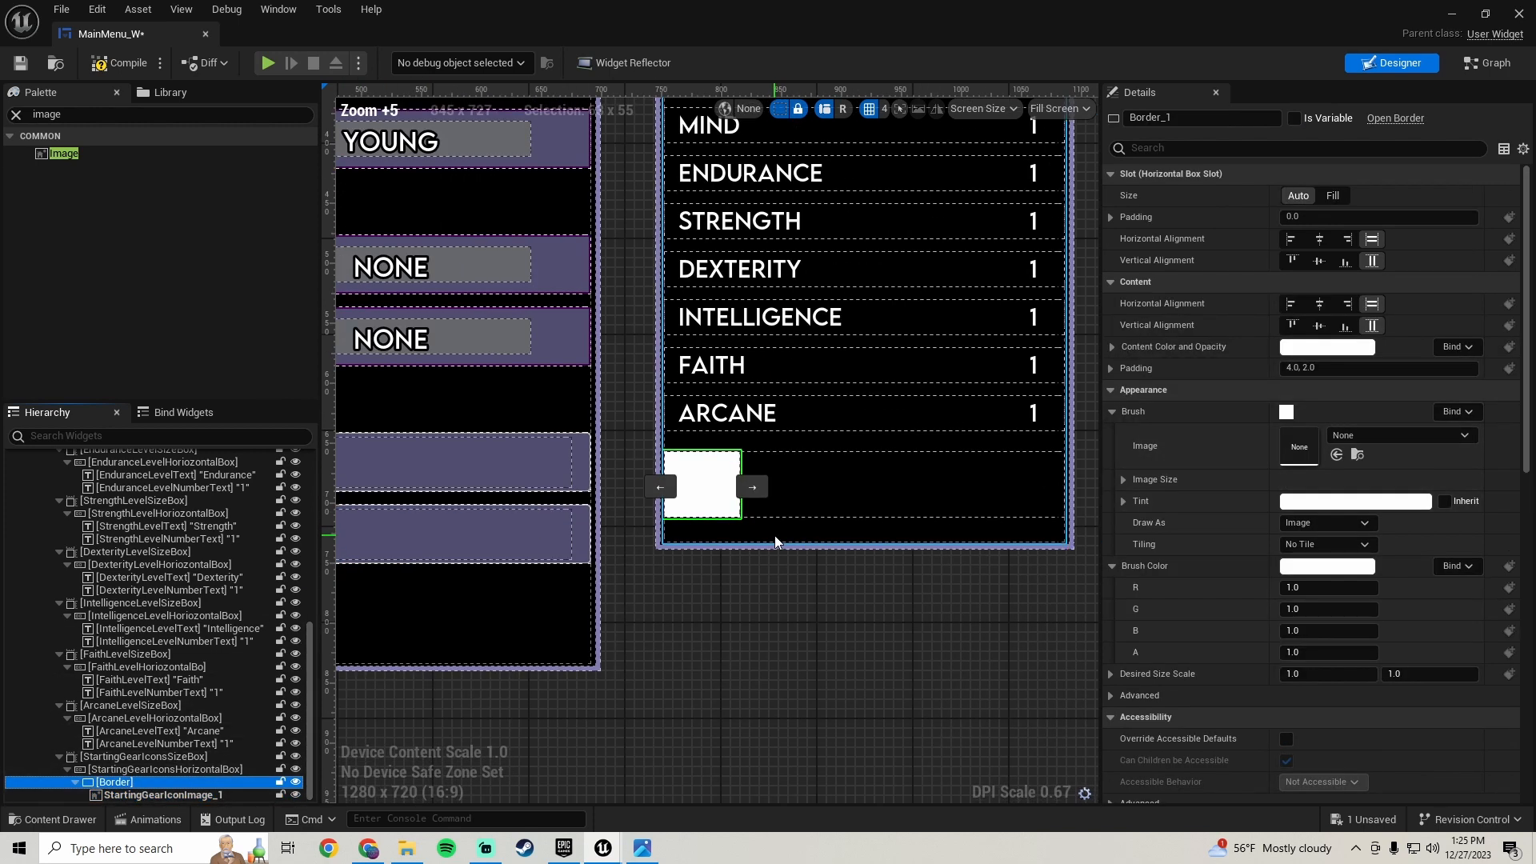
{"action": "left_click", "coordinate": [660, 394]}
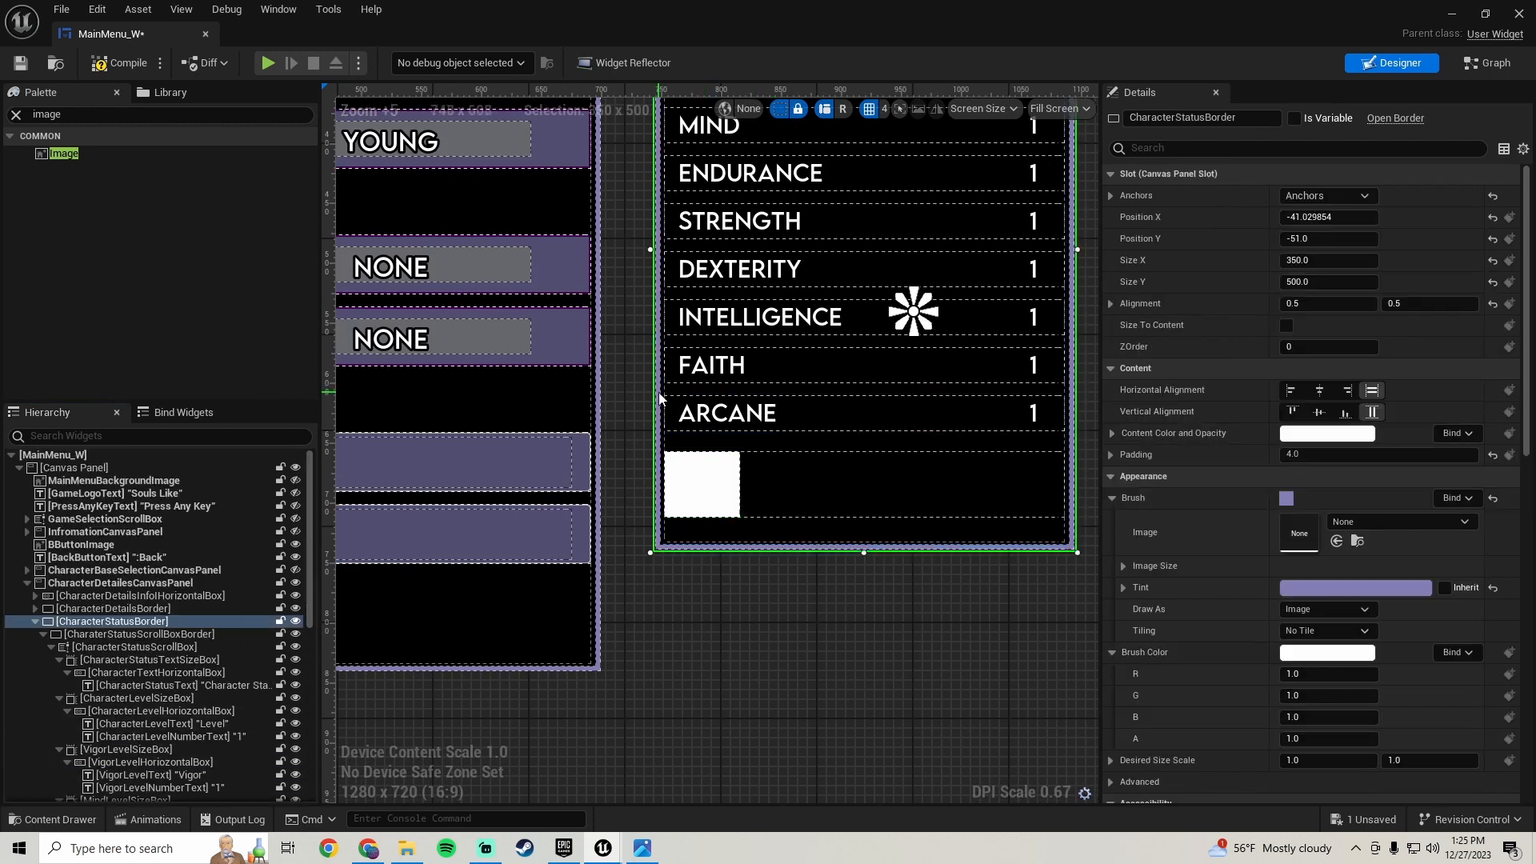
{"action": "right_click", "coordinate": [1170, 587]}
{"action": "left_click", "coordinate": [1242, 664]}
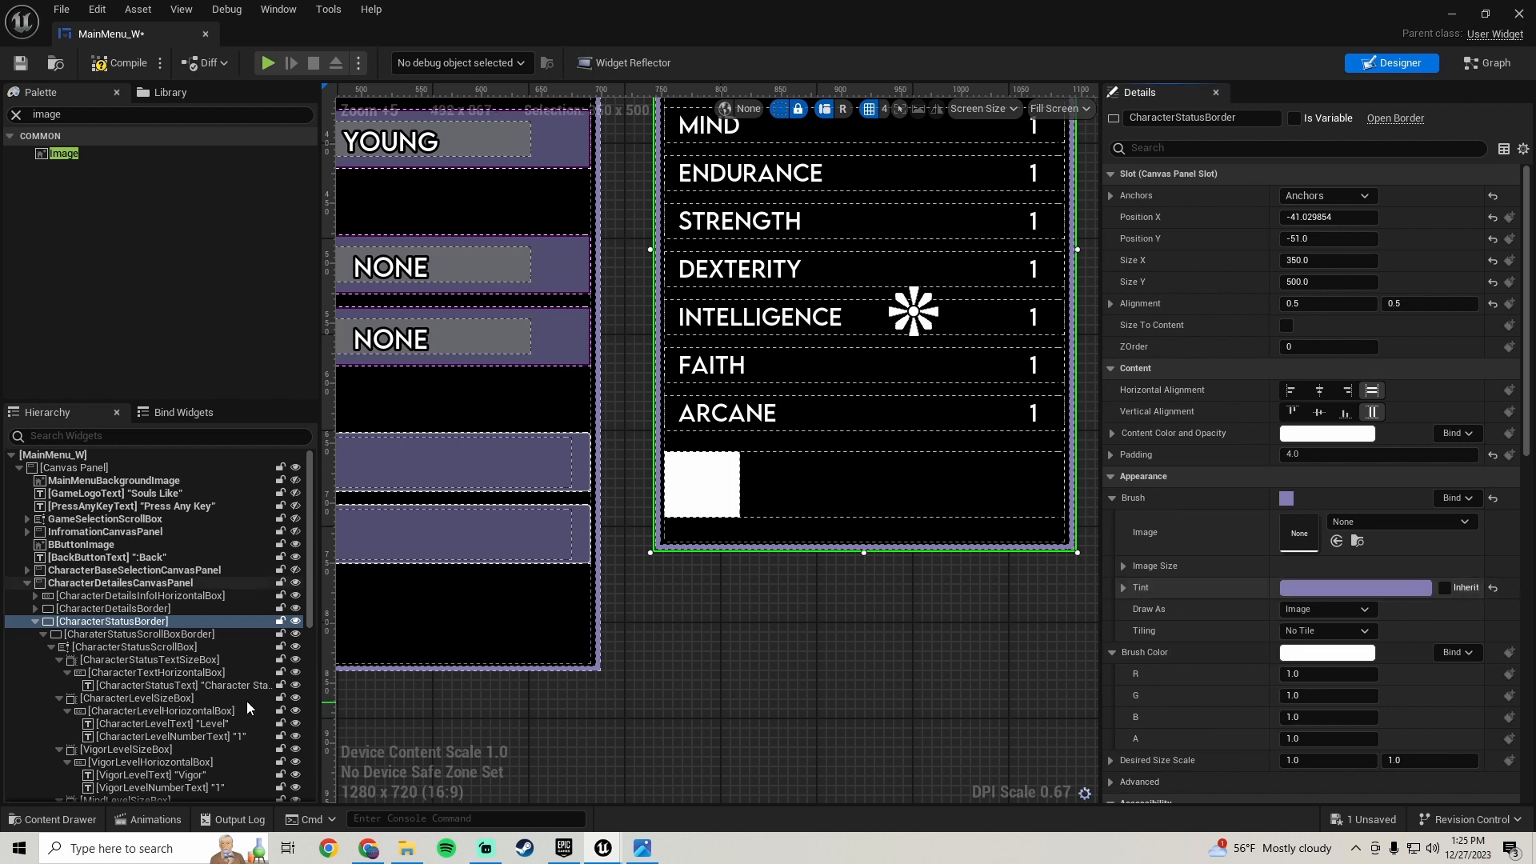
{"action": "scroll", "coordinate": [181, 709], "scroll_direction": "down", "scroll_amount": 10}
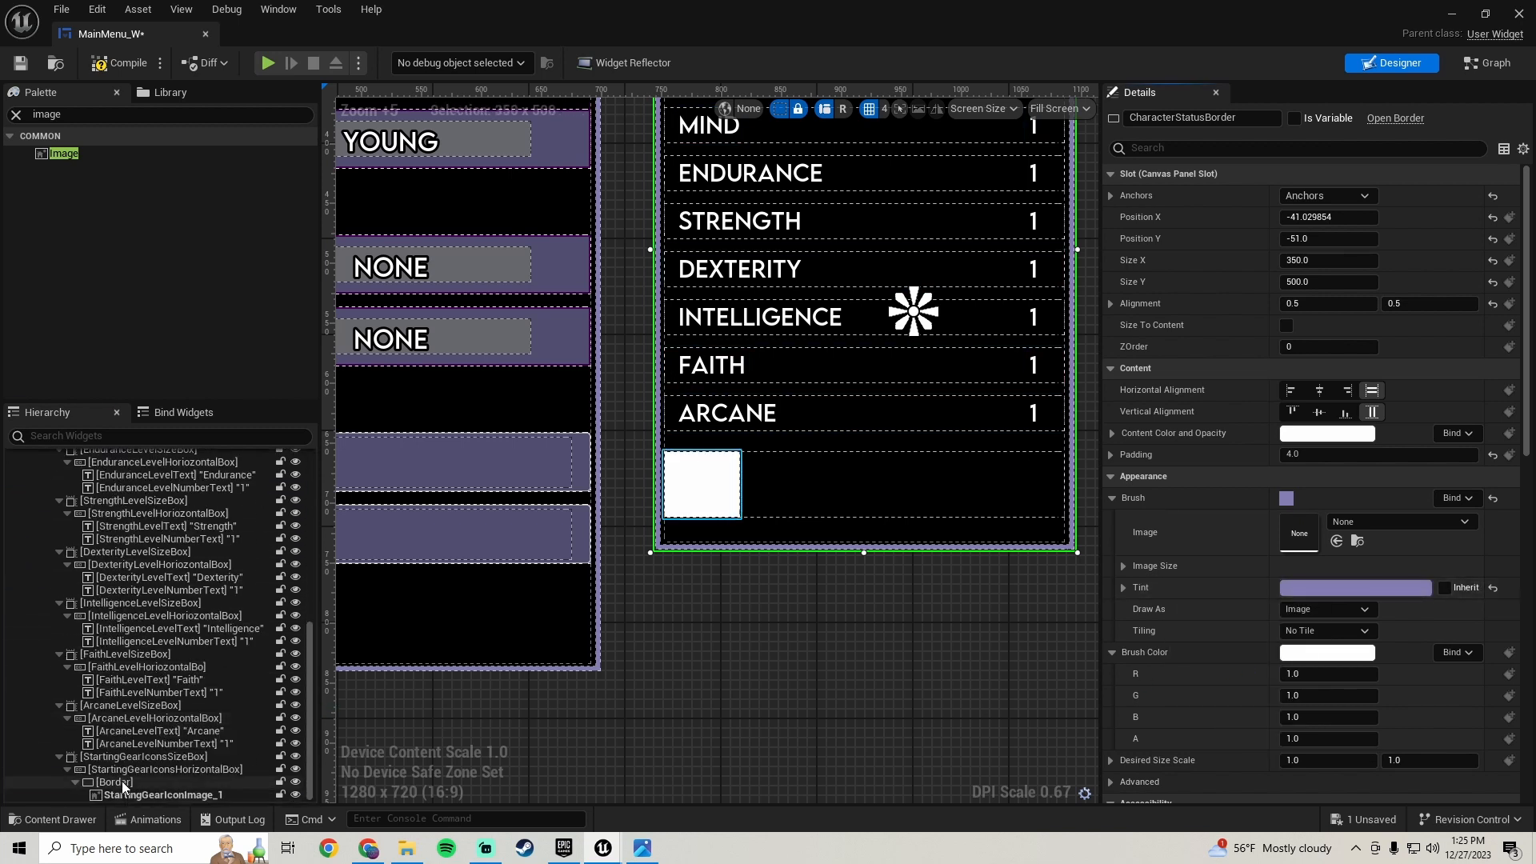
{"action": "left_click", "coordinate": [122, 781]}
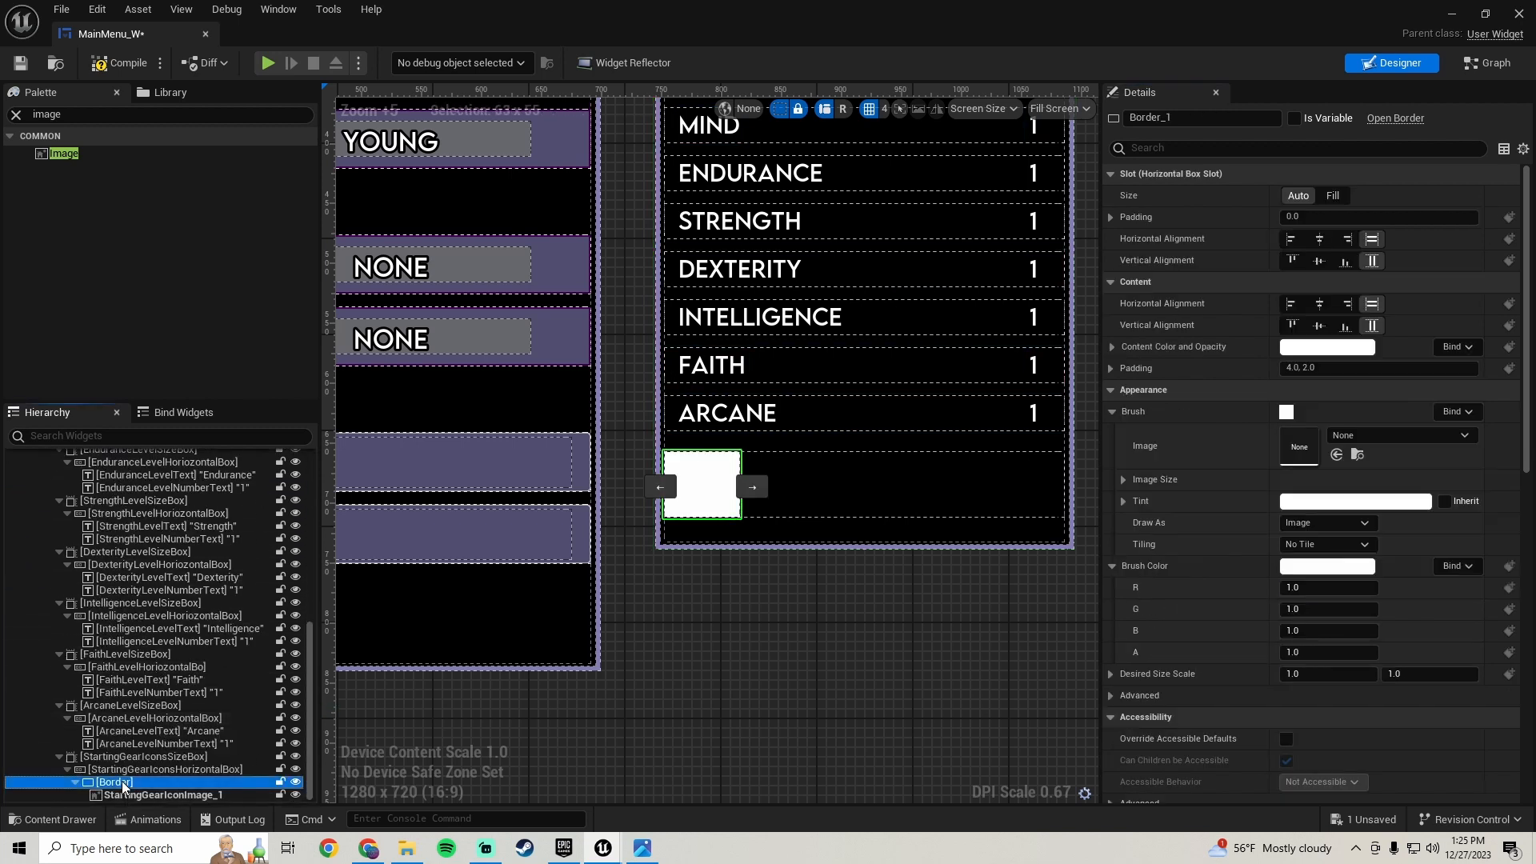
{"action": "right_click", "coordinate": [1198, 504]}
{"action": "left_click", "coordinate": [1260, 595]}
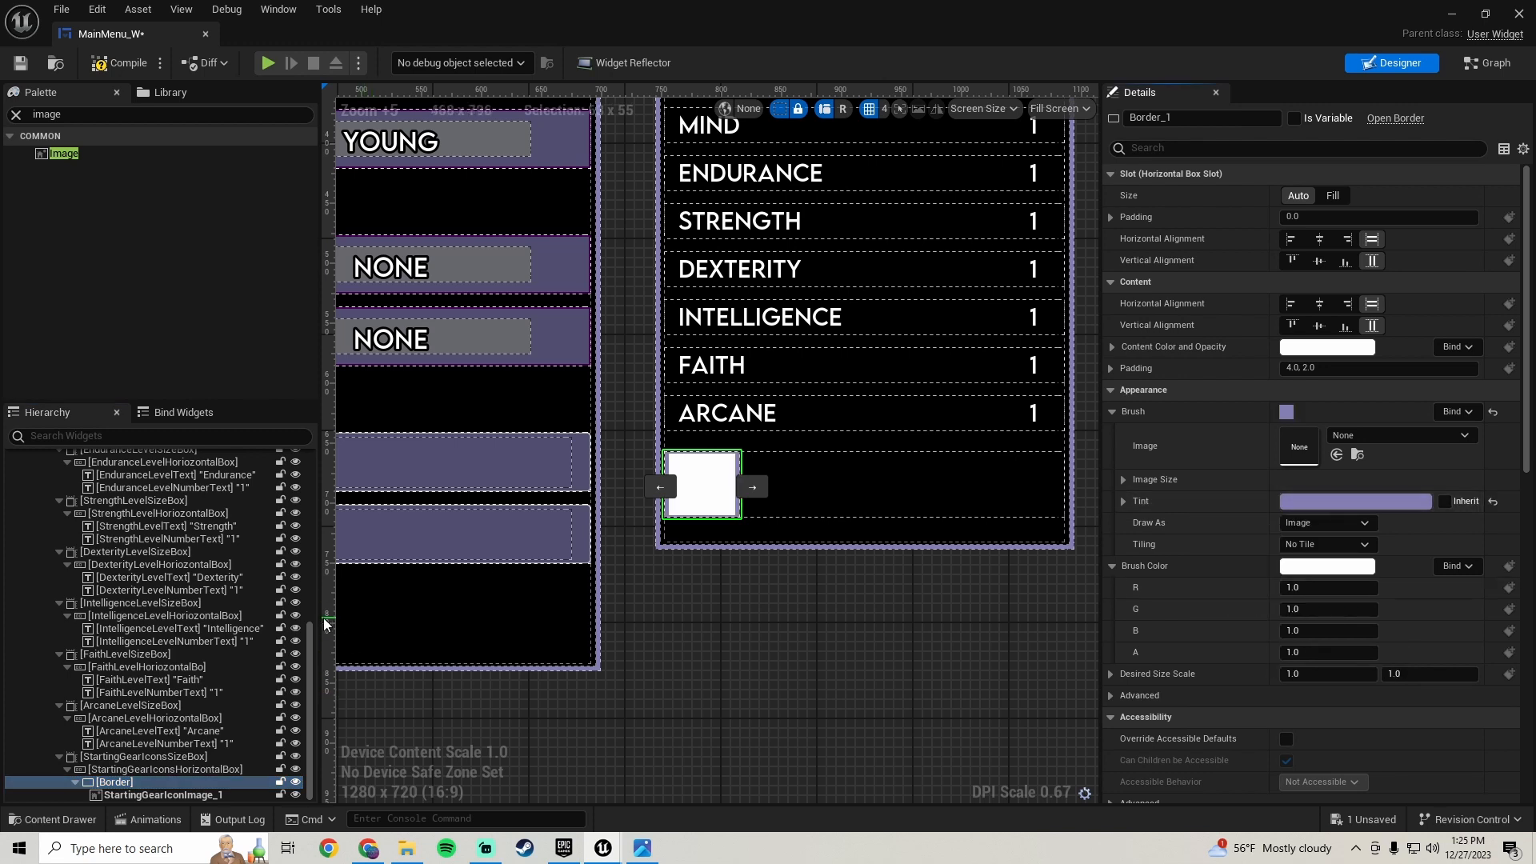
- Set the icon image's padding within the border to 2.0
{"action": "left_click", "coordinate": [180, 794]}
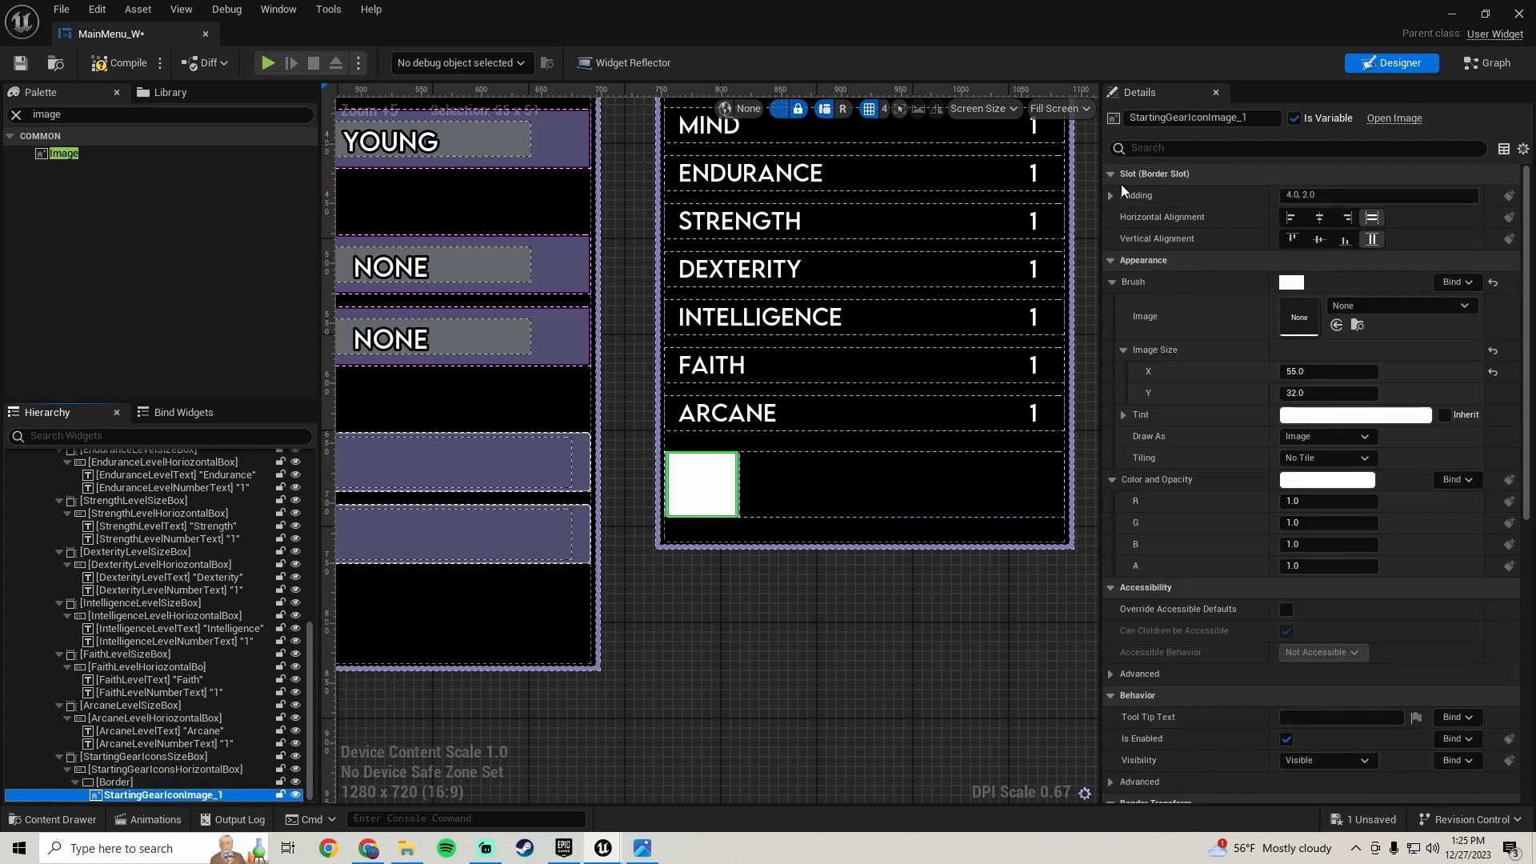
{"action": "left_click", "coordinate": [1328, 194]}
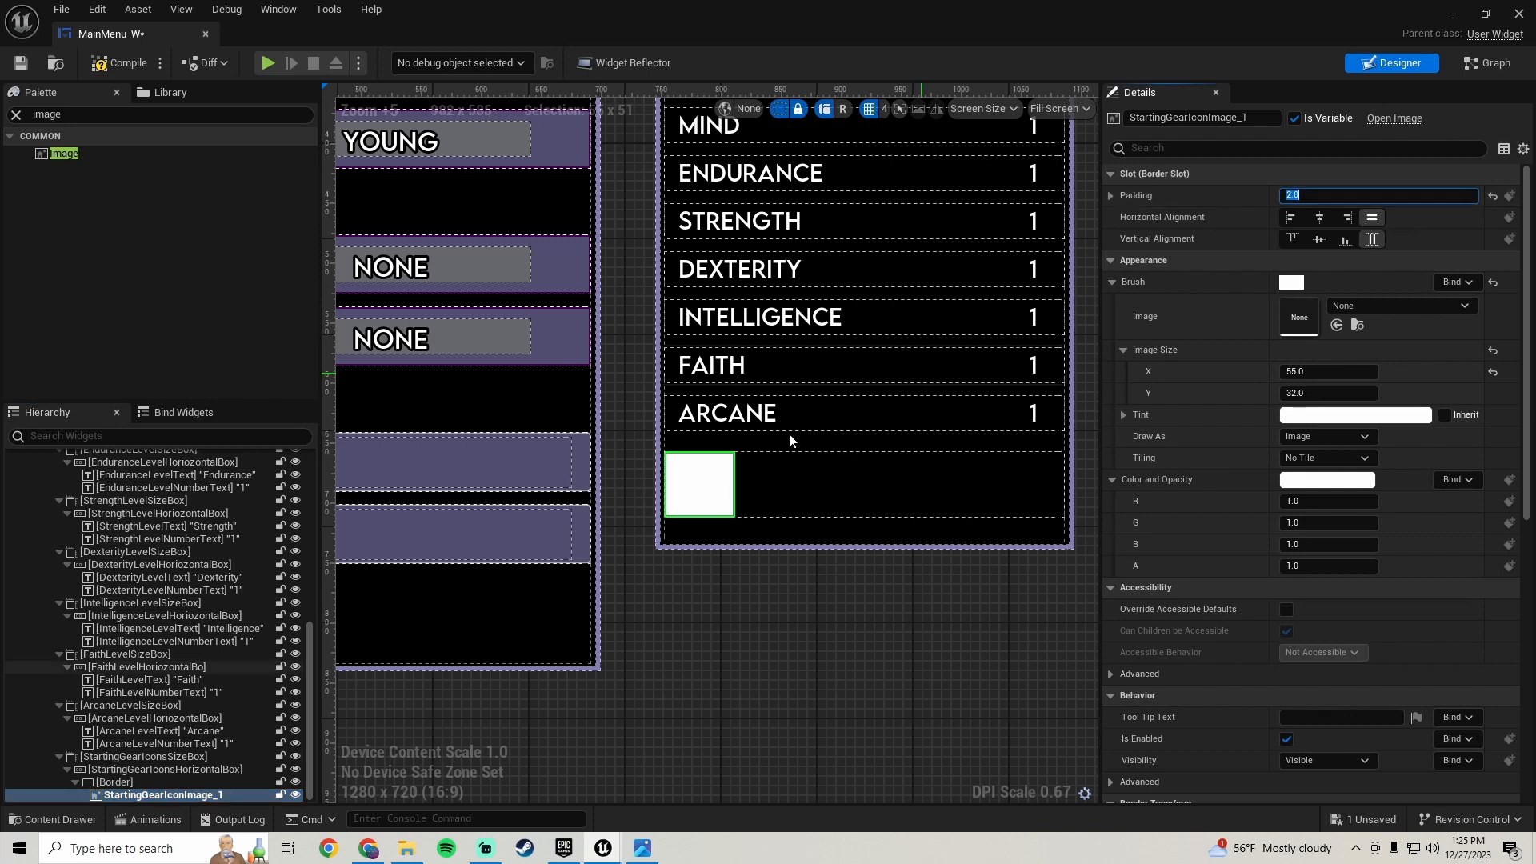
{"action": "scroll", "coordinate": [728, 581], "scroll_direction": "up", "scroll_amount": 4}
{"action": "left_click", "coordinate": [703, 585]}
{"action": "scroll", "coordinate": [695, 531], "scroll_direction": "up", "scroll_amount": 1}
{"action": "scroll", "coordinate": [696, 512], "scroll_direction": "up", "scroll_amount": 2}
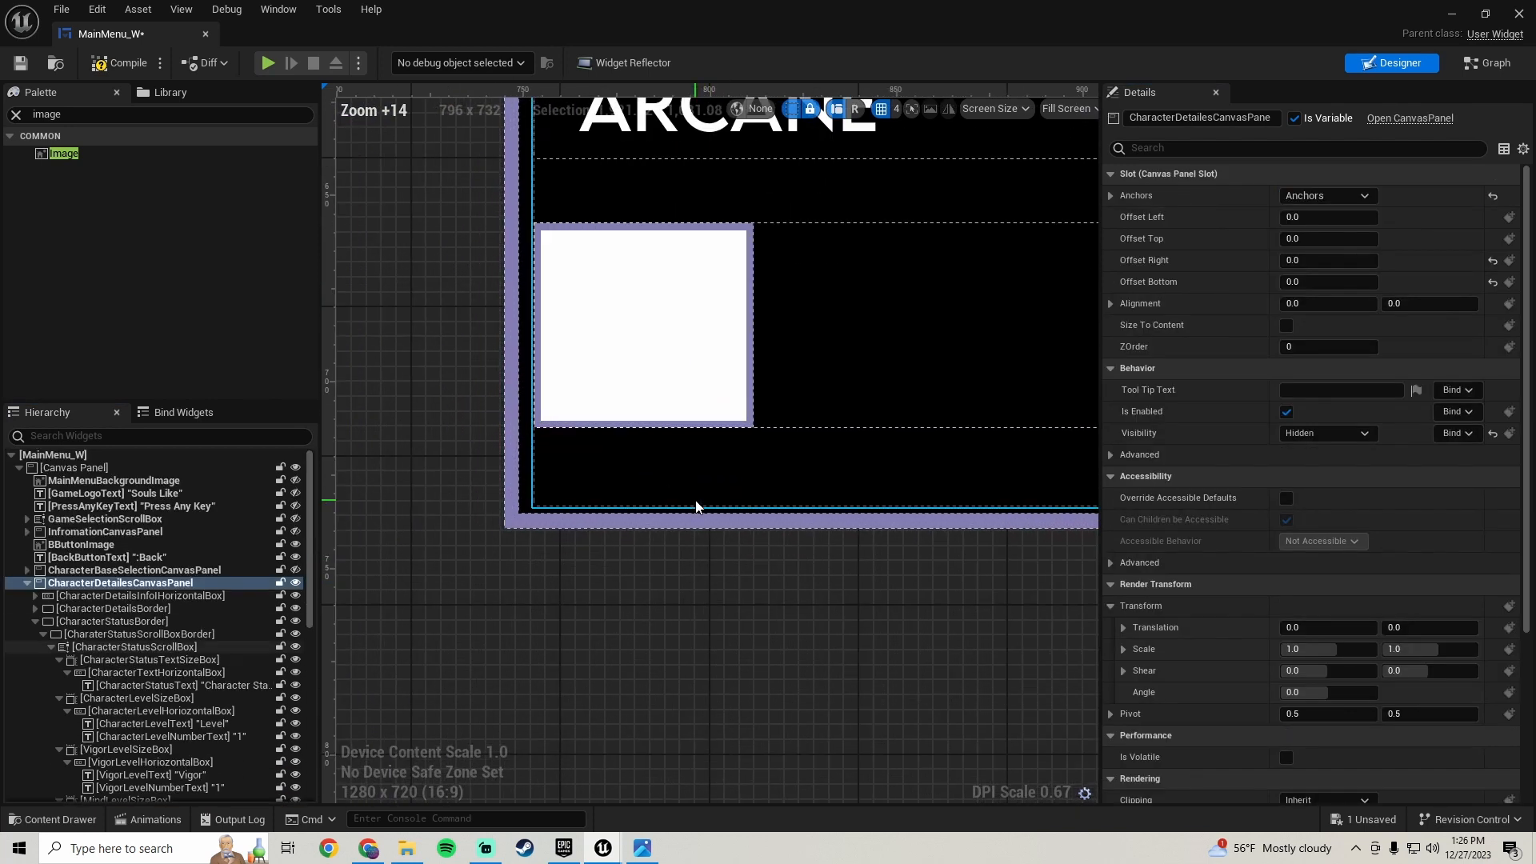
{"action": "scroll", "coordinate": [701, 509], "scroll_direction": "down", "scroll_amount": 8}
{"action": "scroll", "coordinate": [148, 712], "scroll_direction": "down", "scroll_amount": 10}
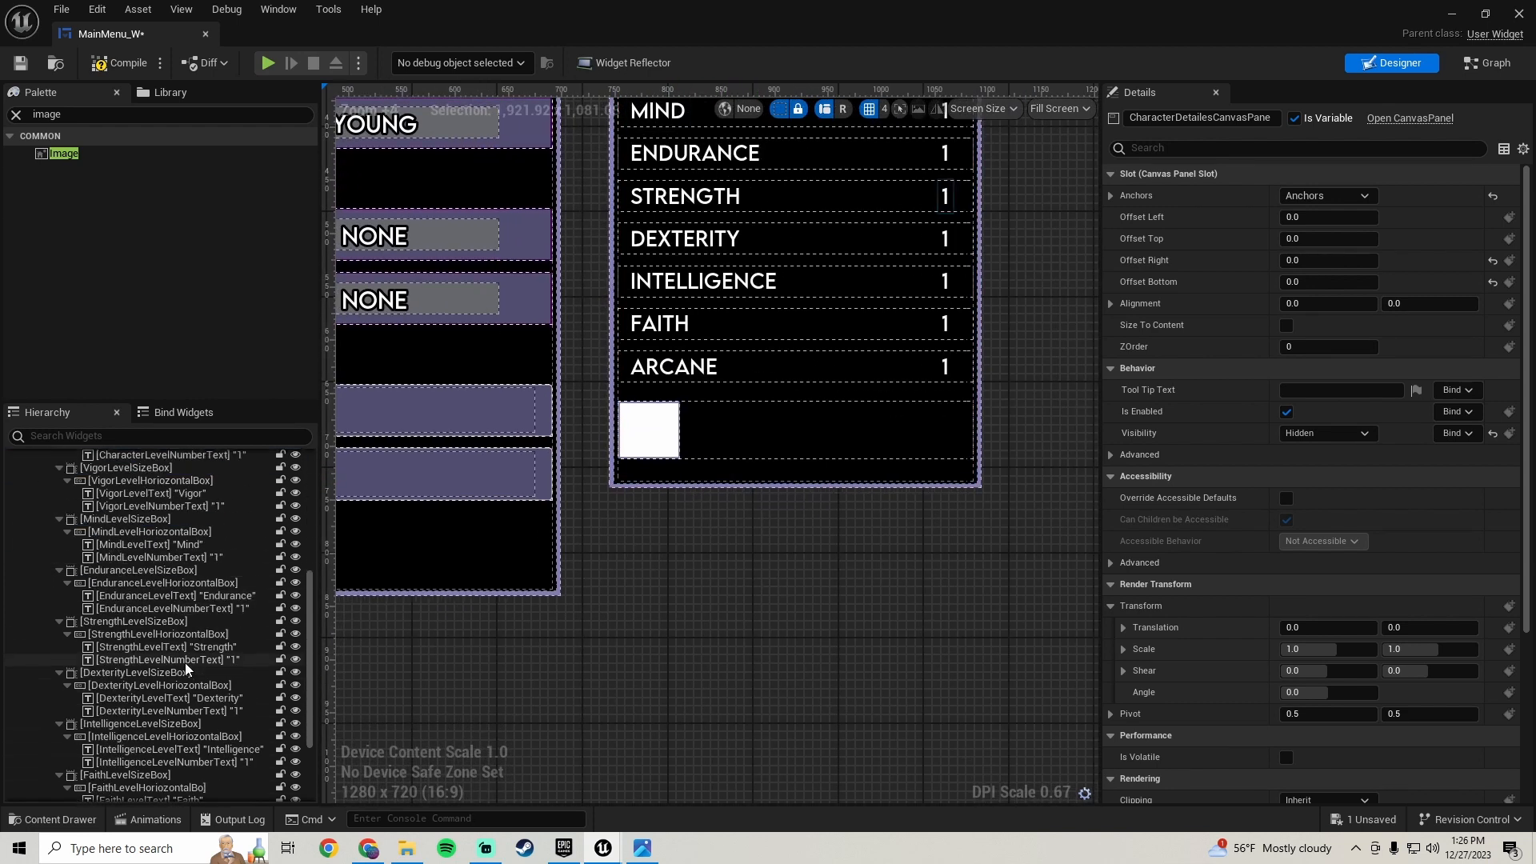
- Select the icon's border and open its name for editing
{"action": "left_click", "coordinate": [126, 783]}
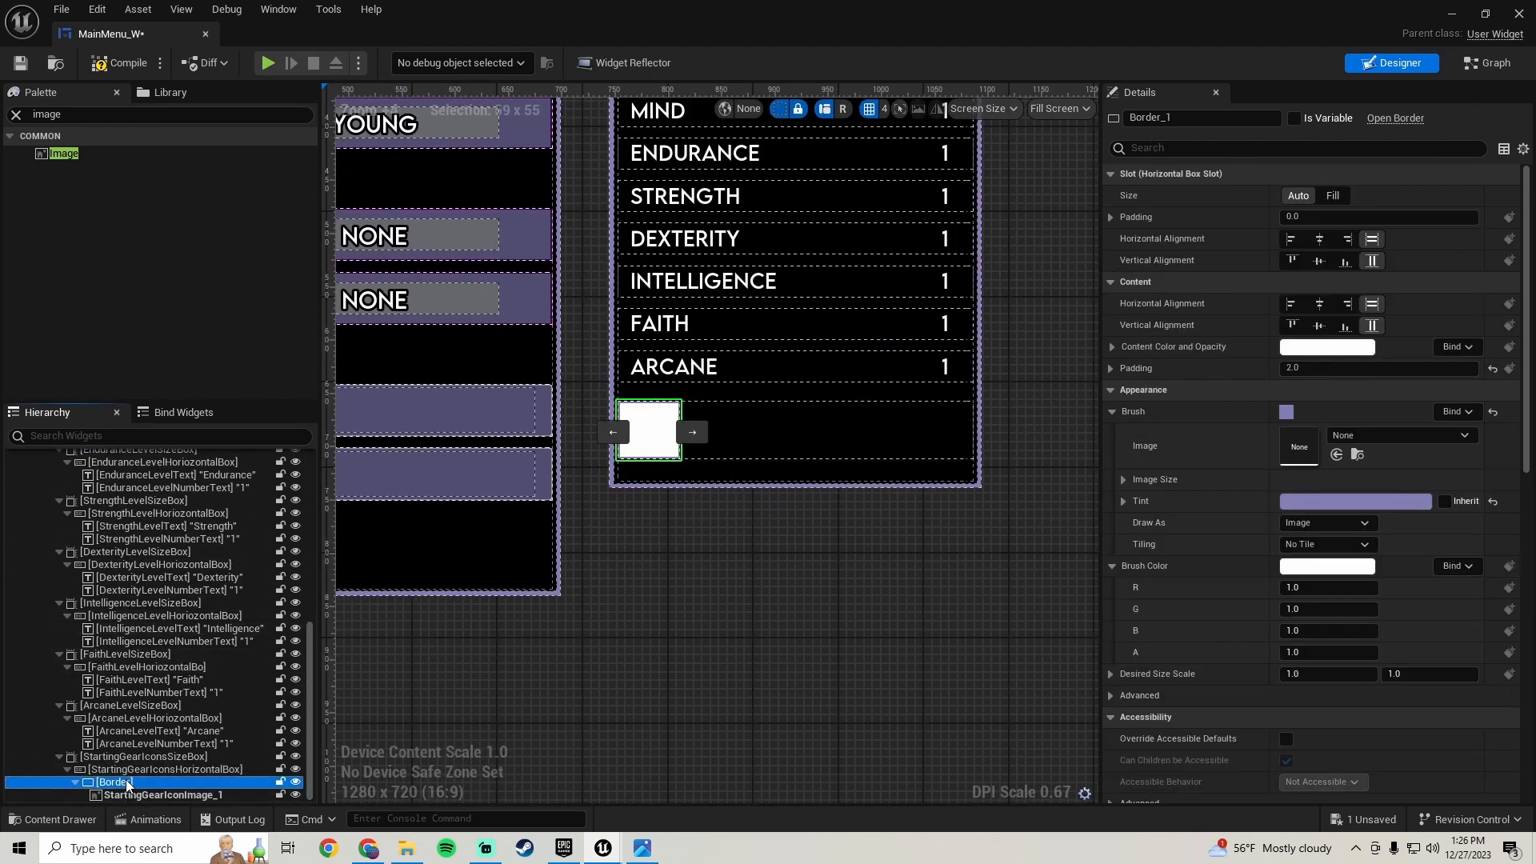
{"action": "left_click", "coordinate": [1175, 118]}
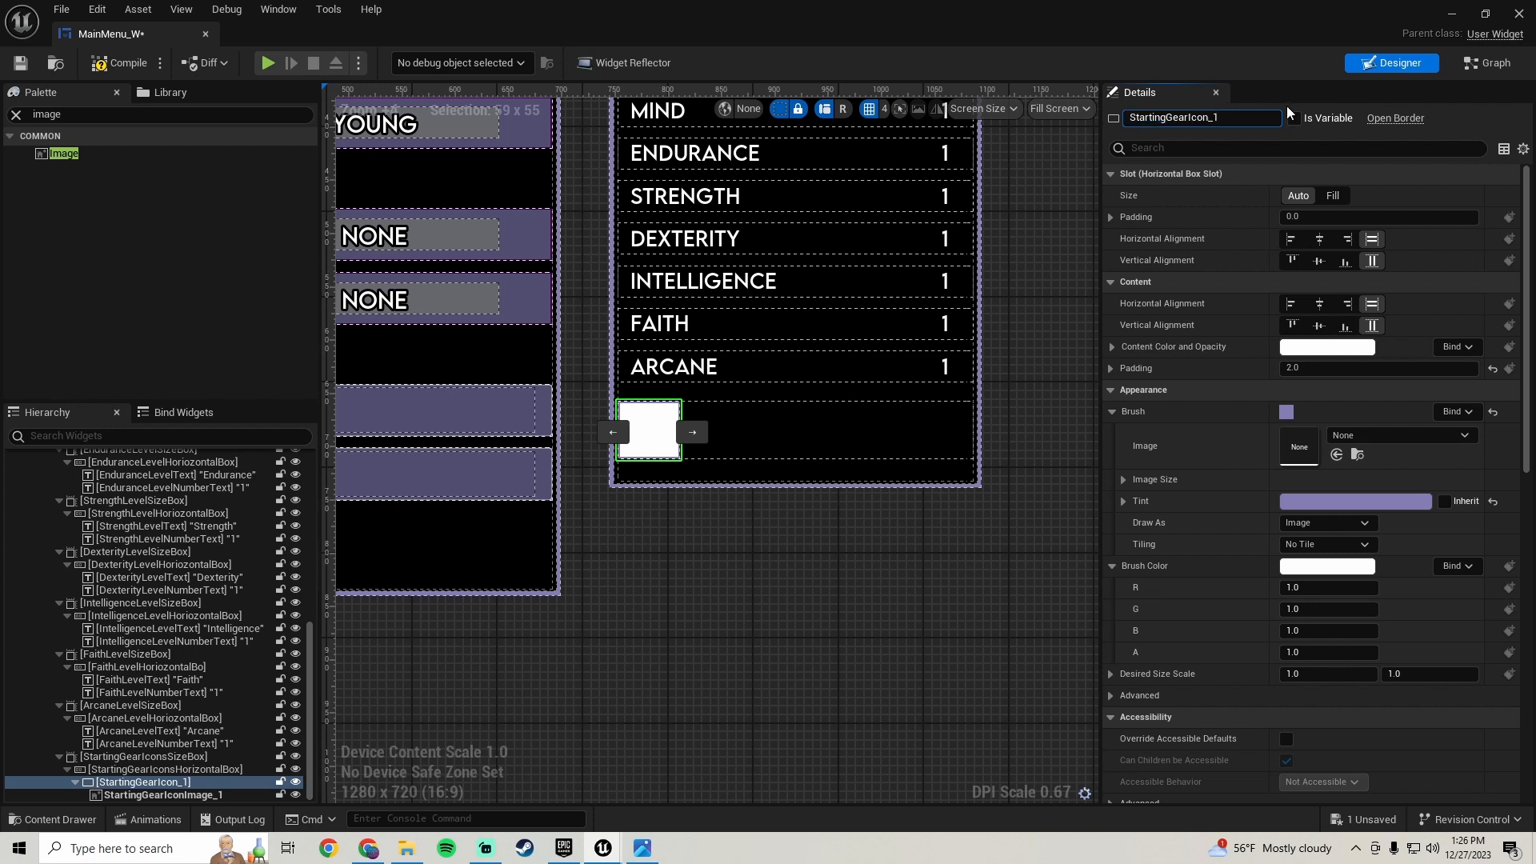
- Rename the icon's border to StartingGearIconBorder_1
{"action": "type", "text": "Border"}
{"action": "key", "text": "Return"}
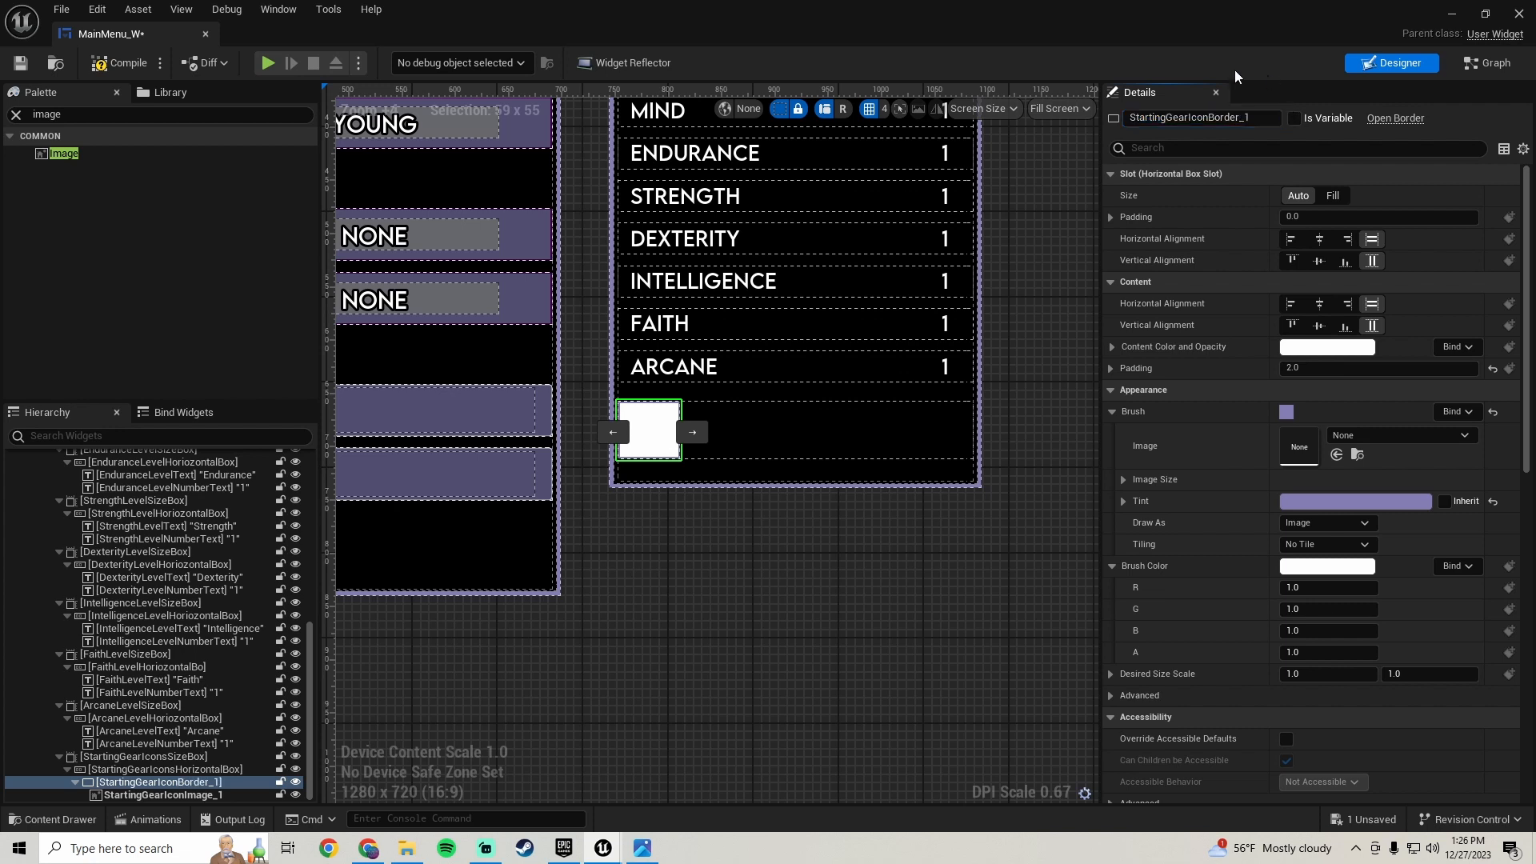
- Set the border slot's left and right padding to 1.0, then compile and save the widget blueprint
{"action": "left_click", "coordinate": [189, 794]}
{"action": "left_click", "coordinate": [184, 783]}
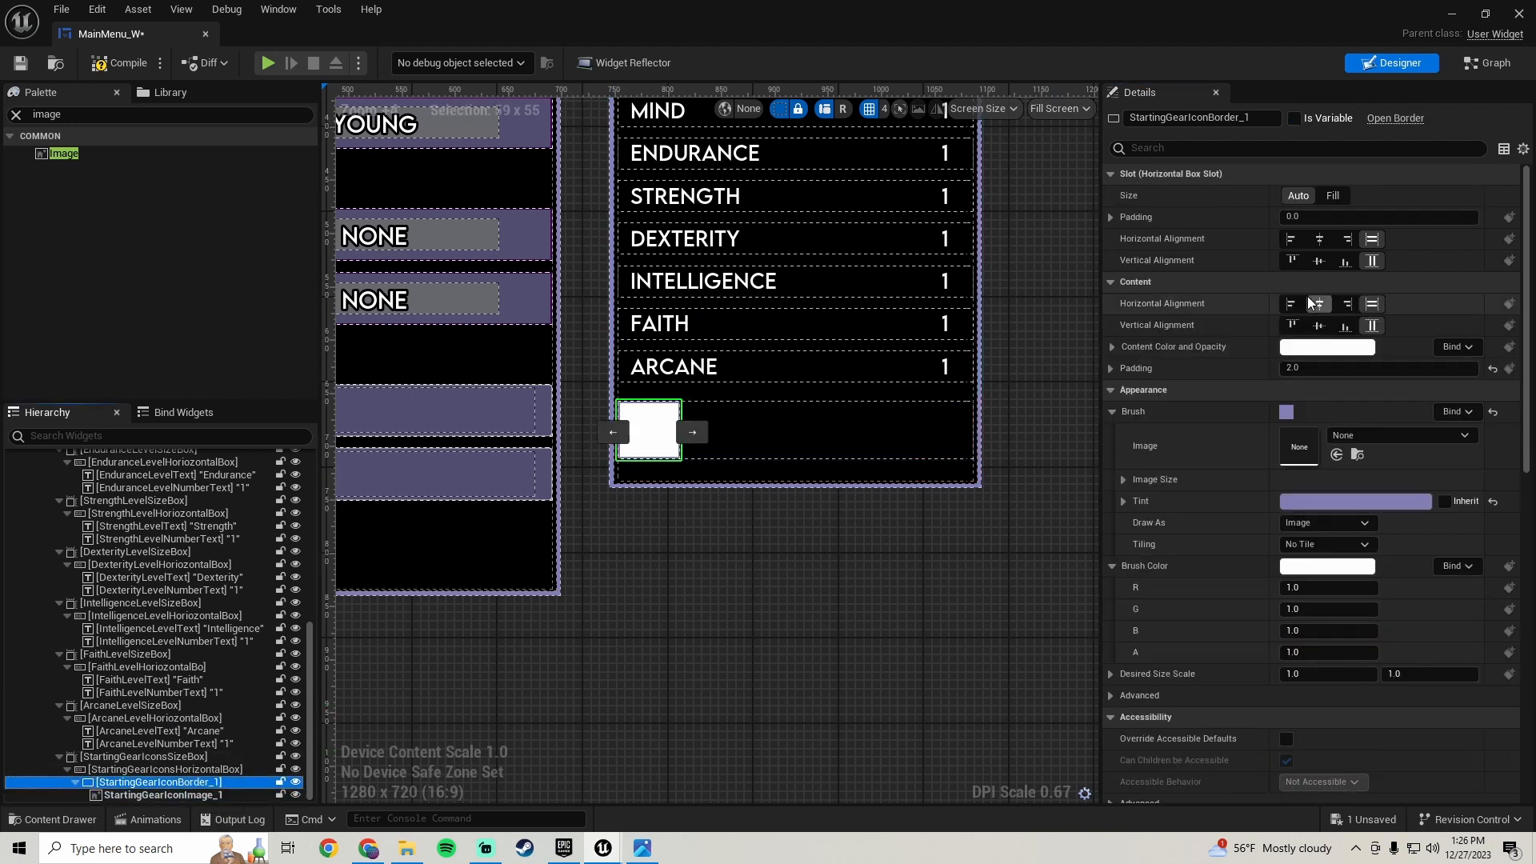
{"action": "left_click", "coordinate": [1111, 218]}
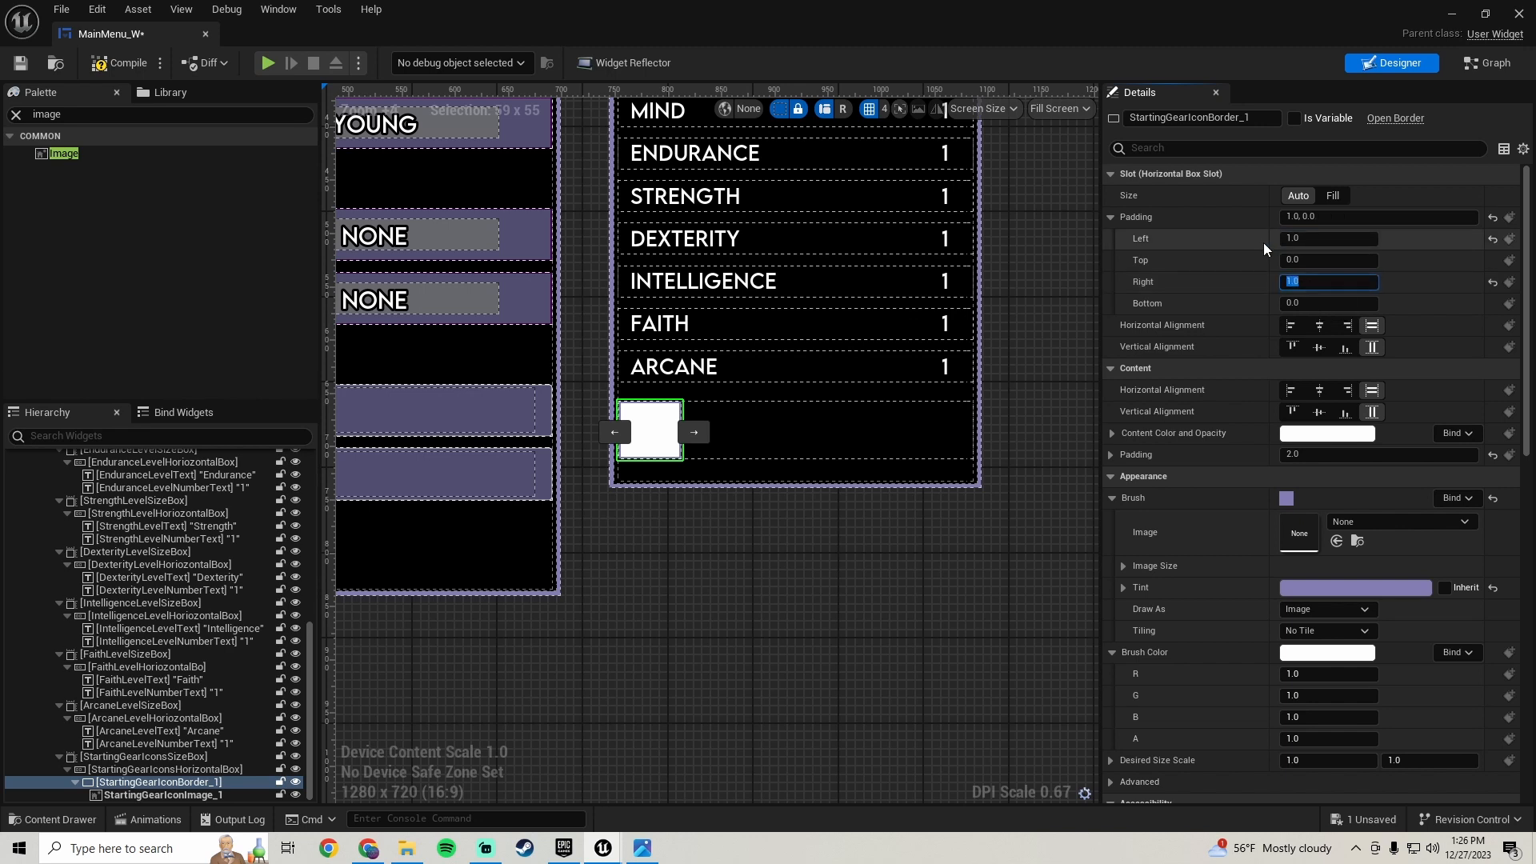
{"action": "left_click", "coordinate": [127, 63]}
{"action": "left_click", "coordinate": [22, 63]}
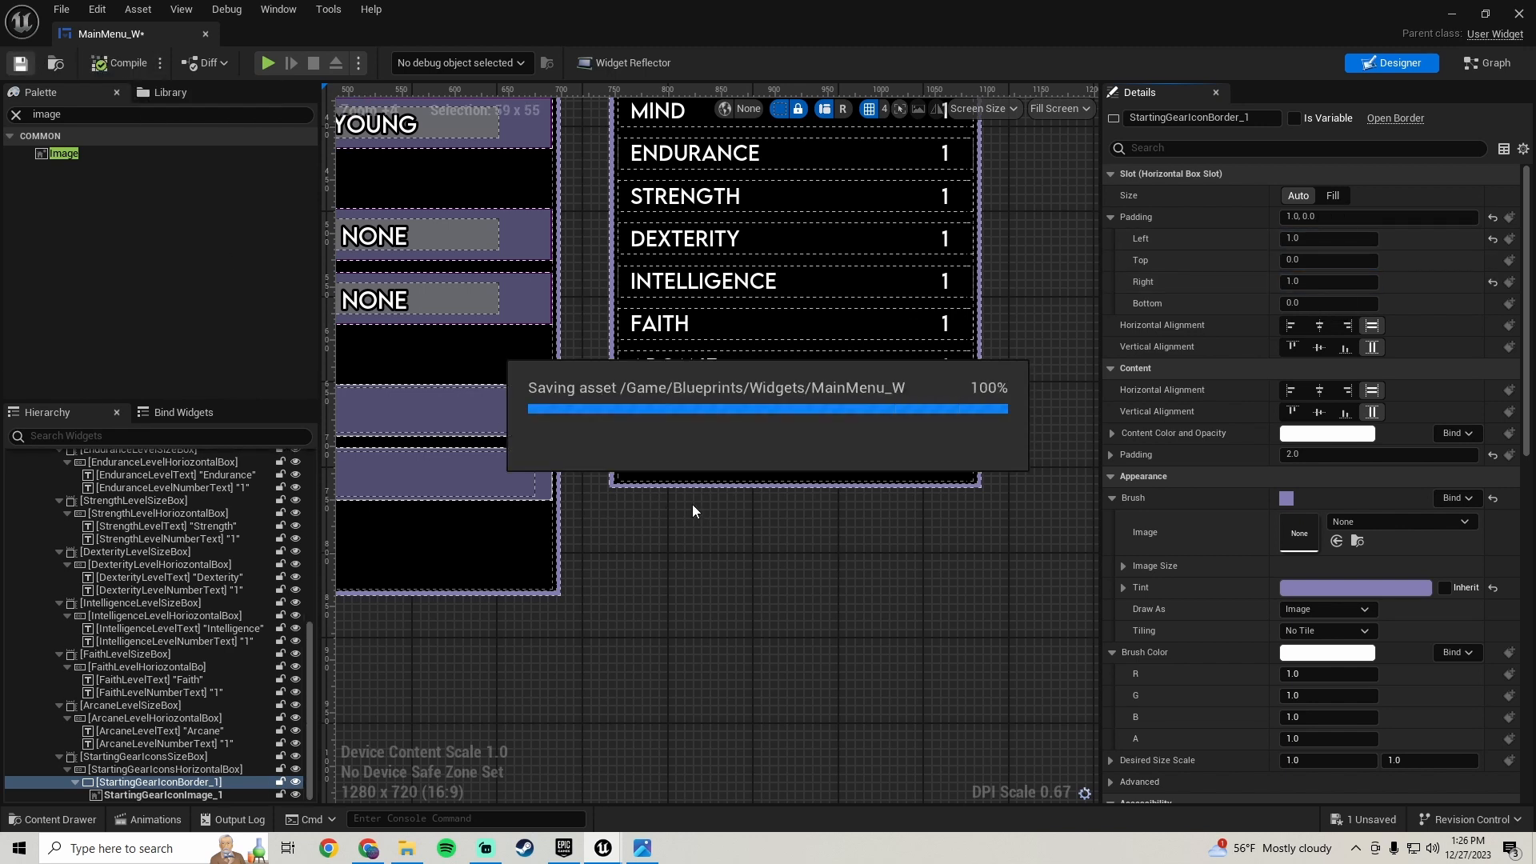
- Duplicate the starting gear icon border twice to create three bordered icon slots in the row
{"action": "scroll", "coordinate": [695, 497], "scroll_direction": "down", "scroll_amount": 6}
{"action": "scroll", "coordinate": [704, 496], "scroll_direction": "up", "scroll_amount": 7}
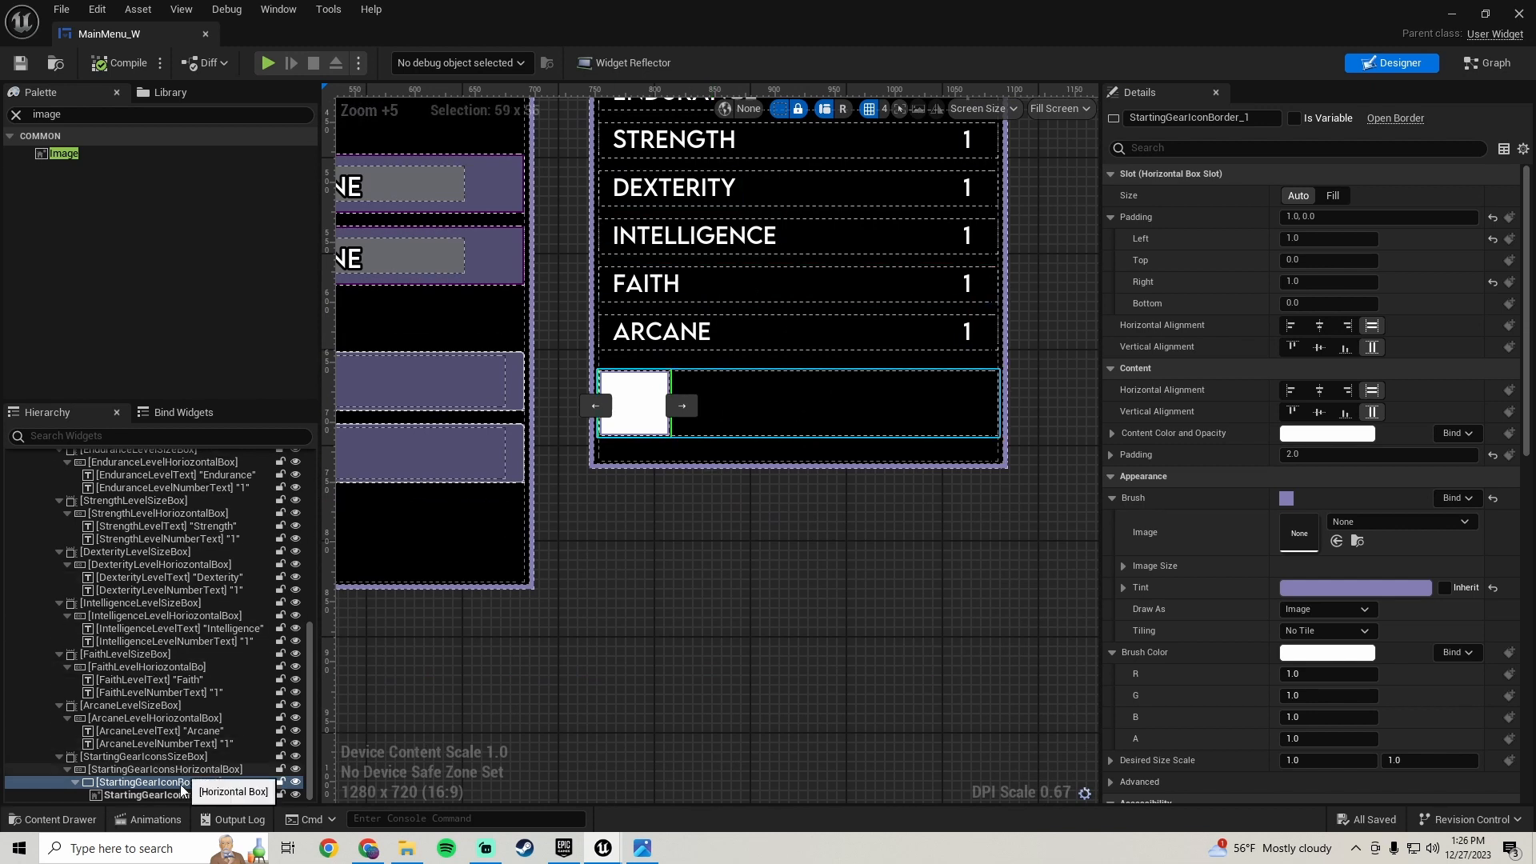
{"action": "left_click", "coordinate": [169, 757]}
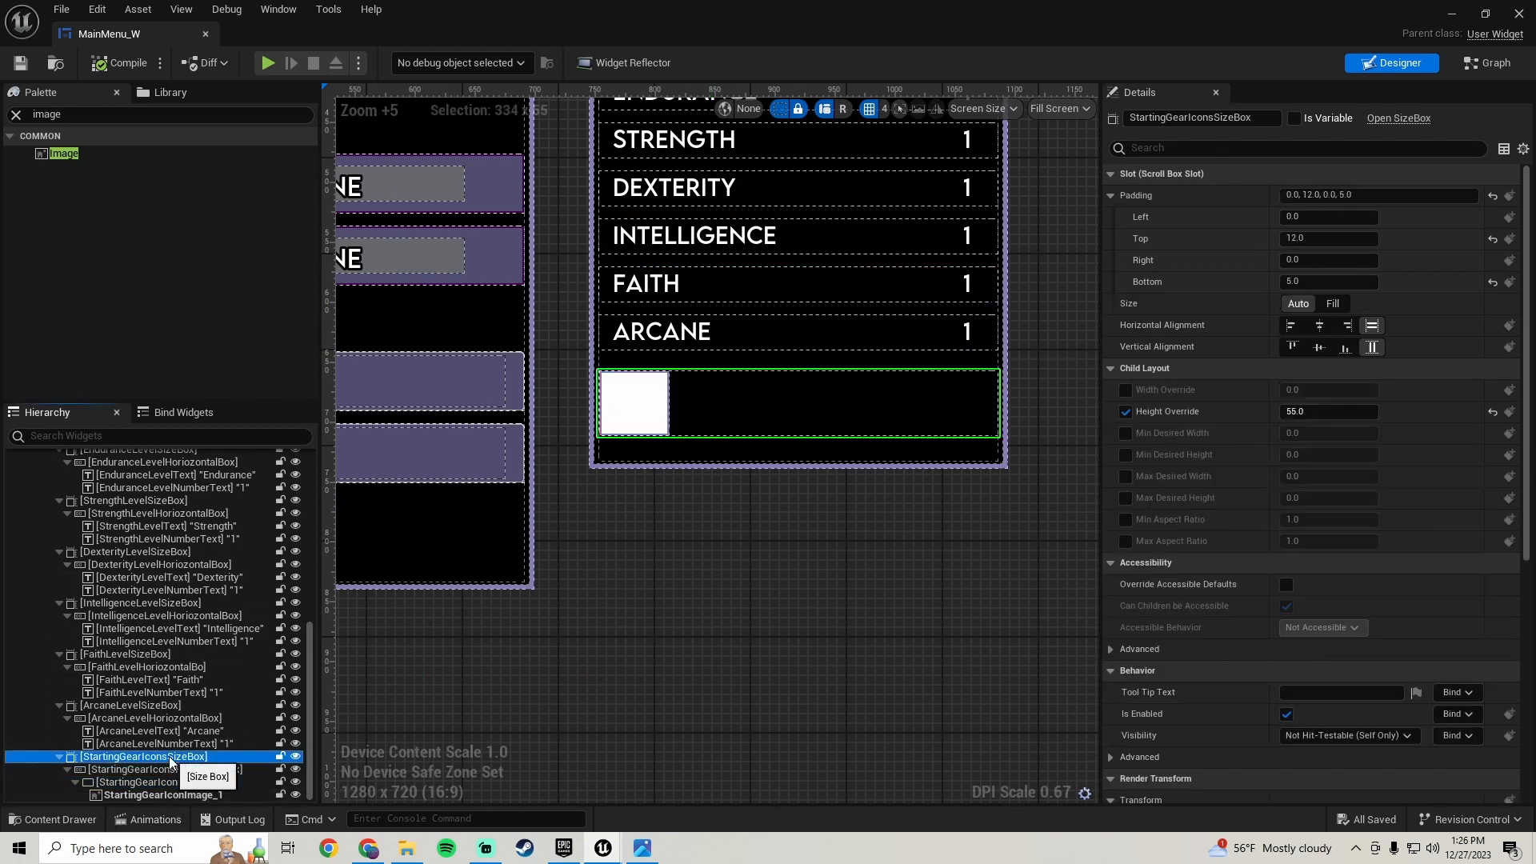
{"action": "left_click", "coordinate": [177, 770]}
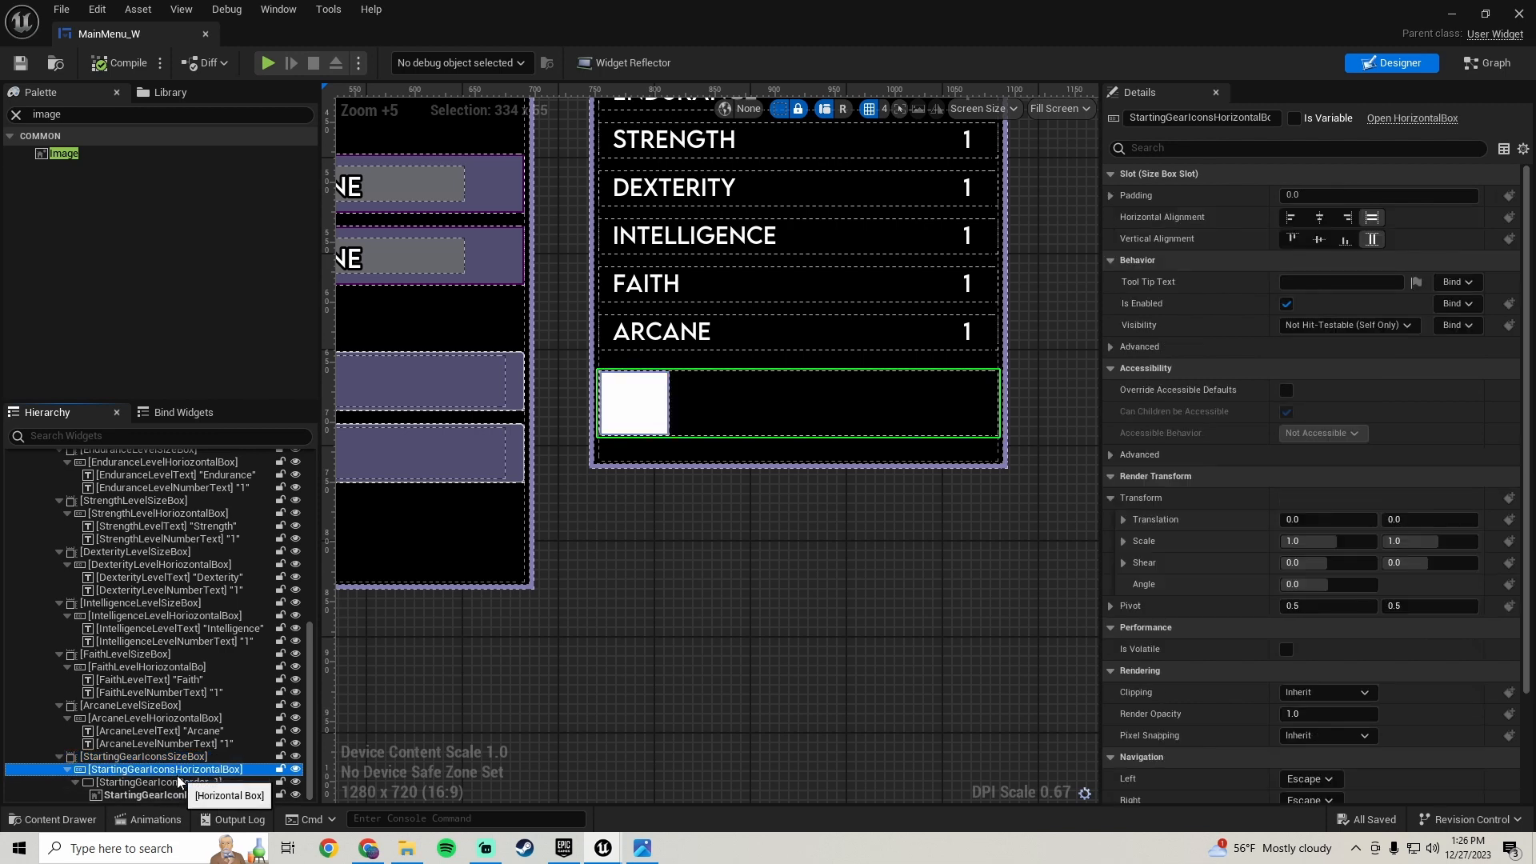
{"action": "left_click", "coordinate": [179, 783]}
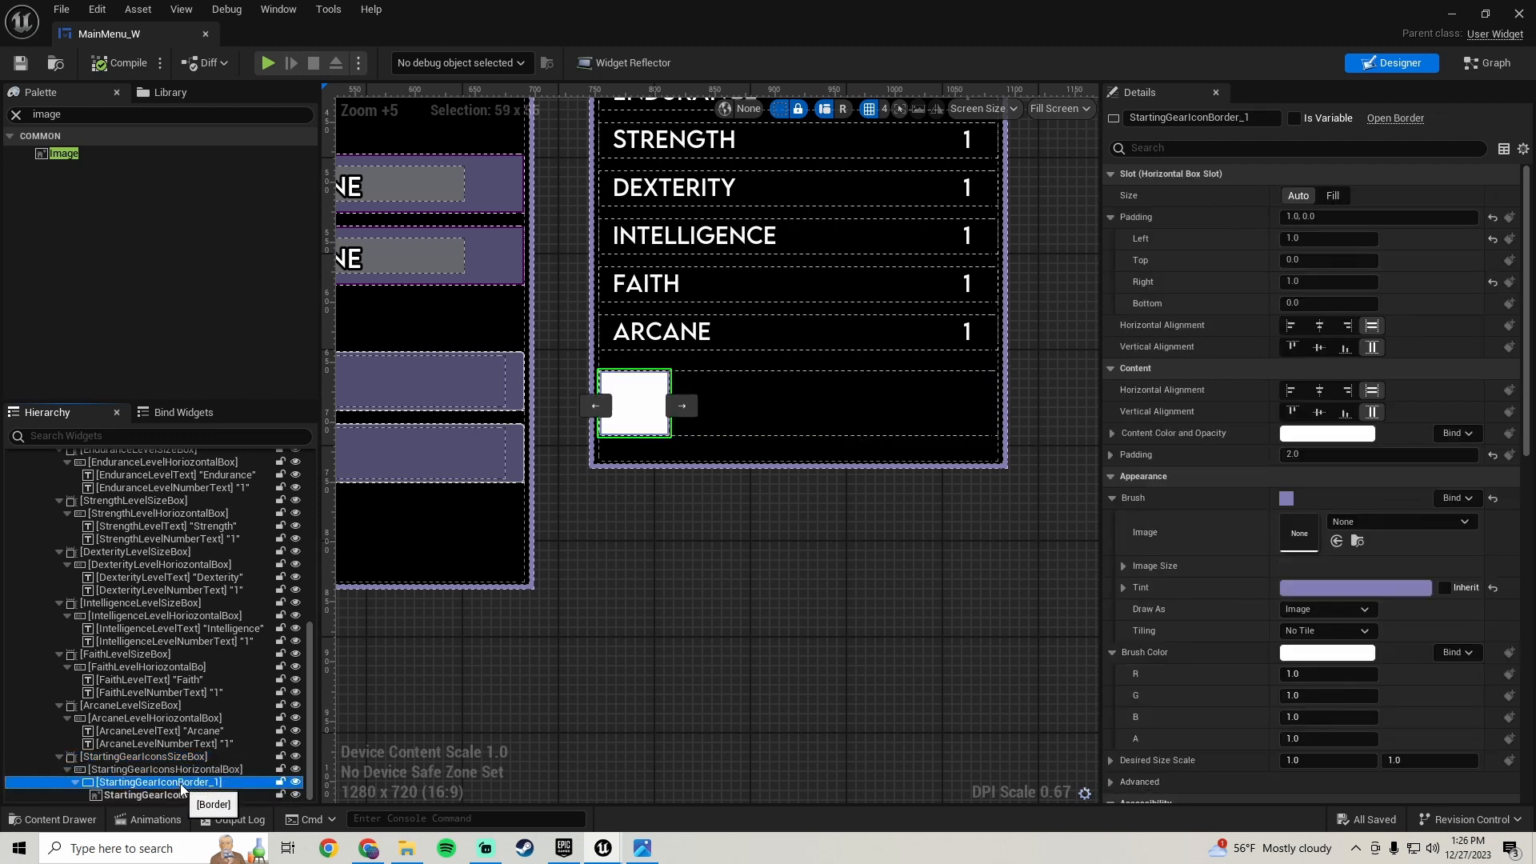
{"action": "right_click", "coordinate": [189, 785]}
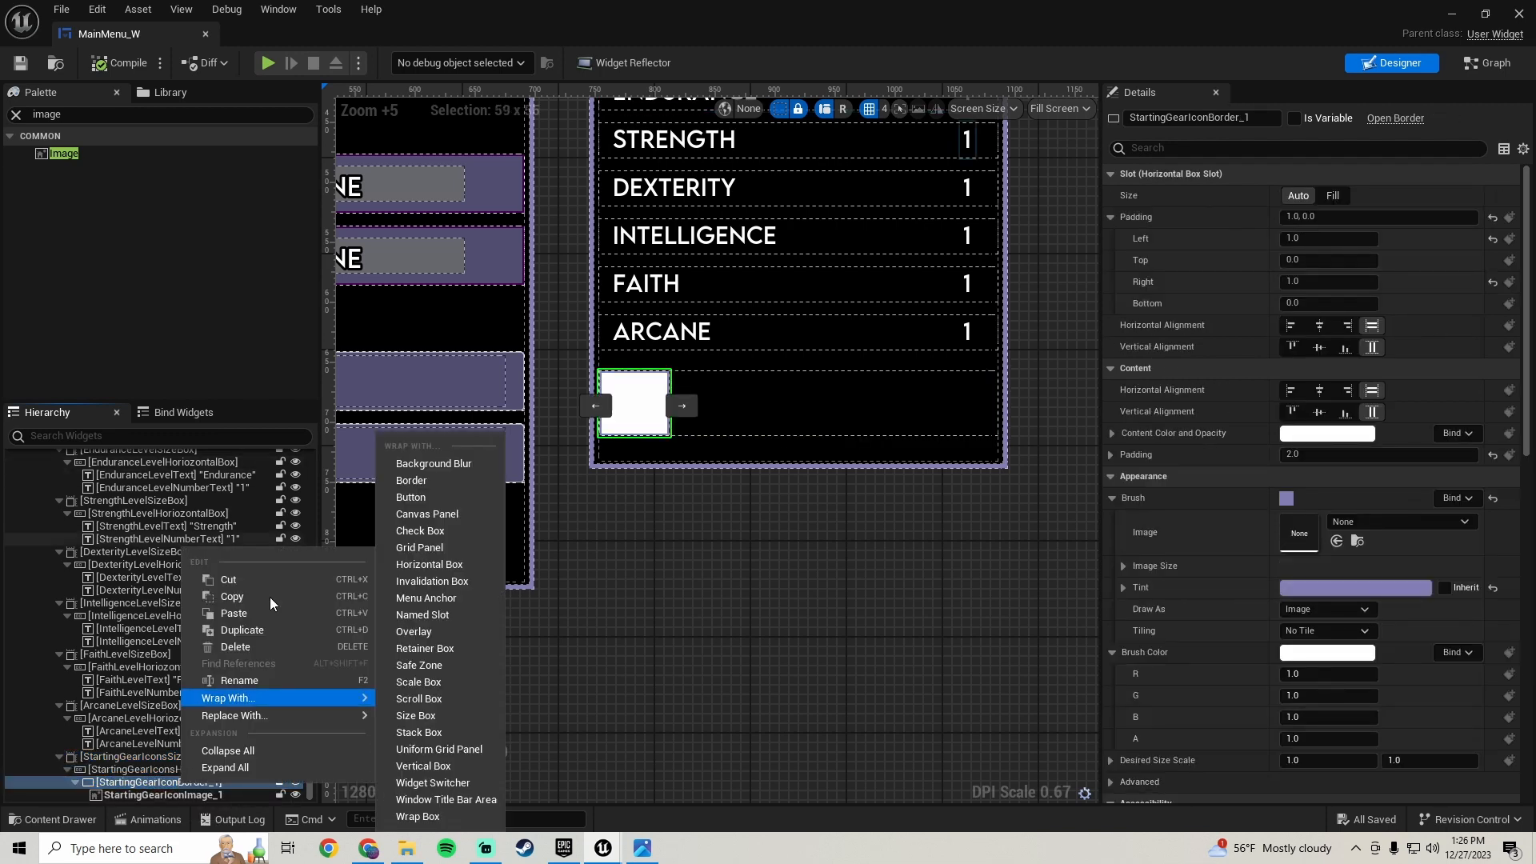
{"action": "left_click", "coordinate": [270, 635]}
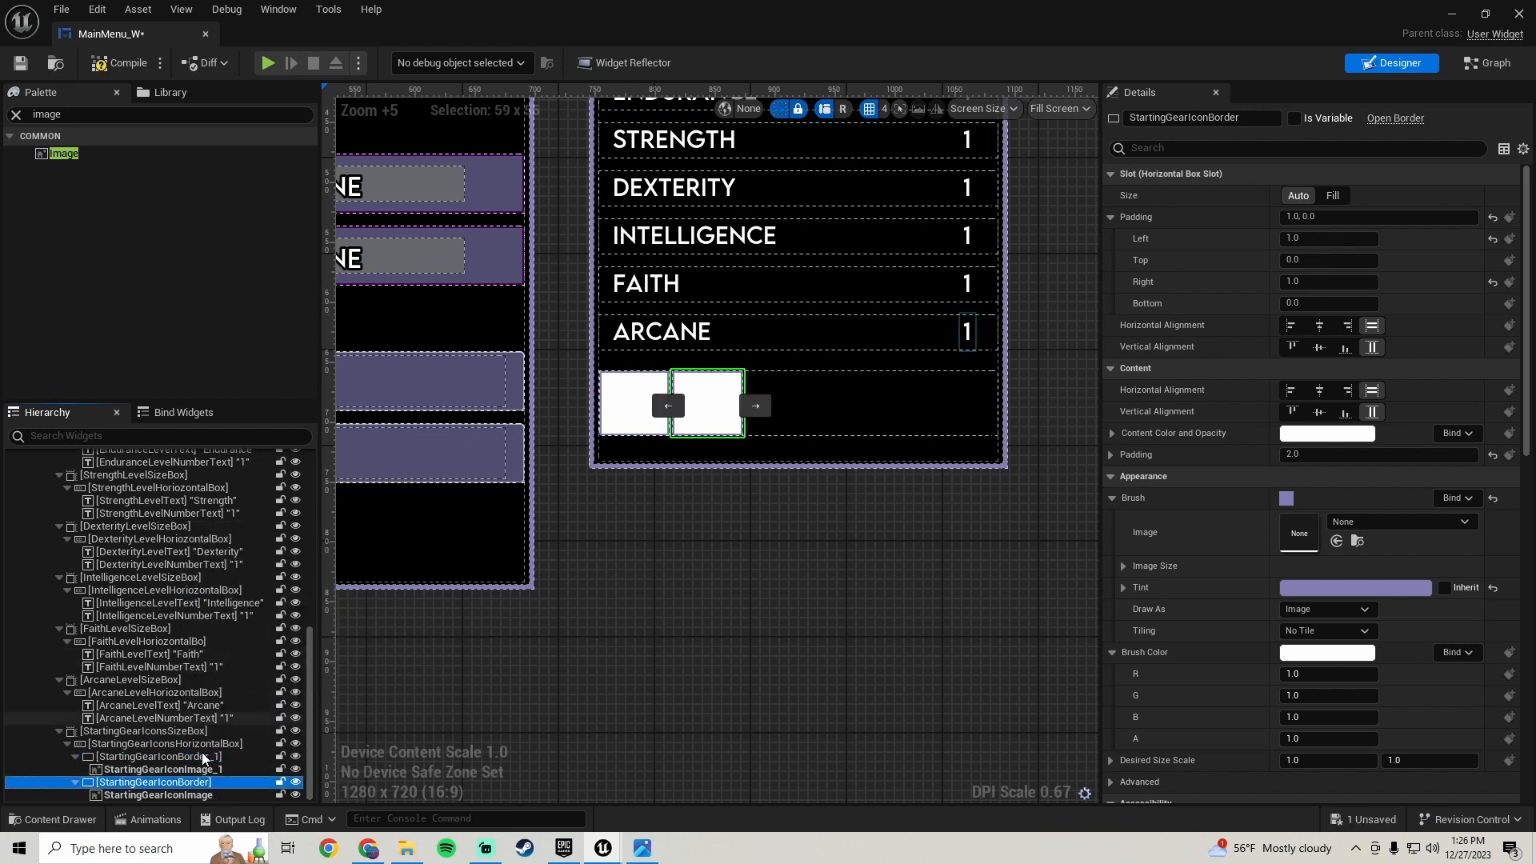
{"action": "right_click", "coordinate": [182, 788]}
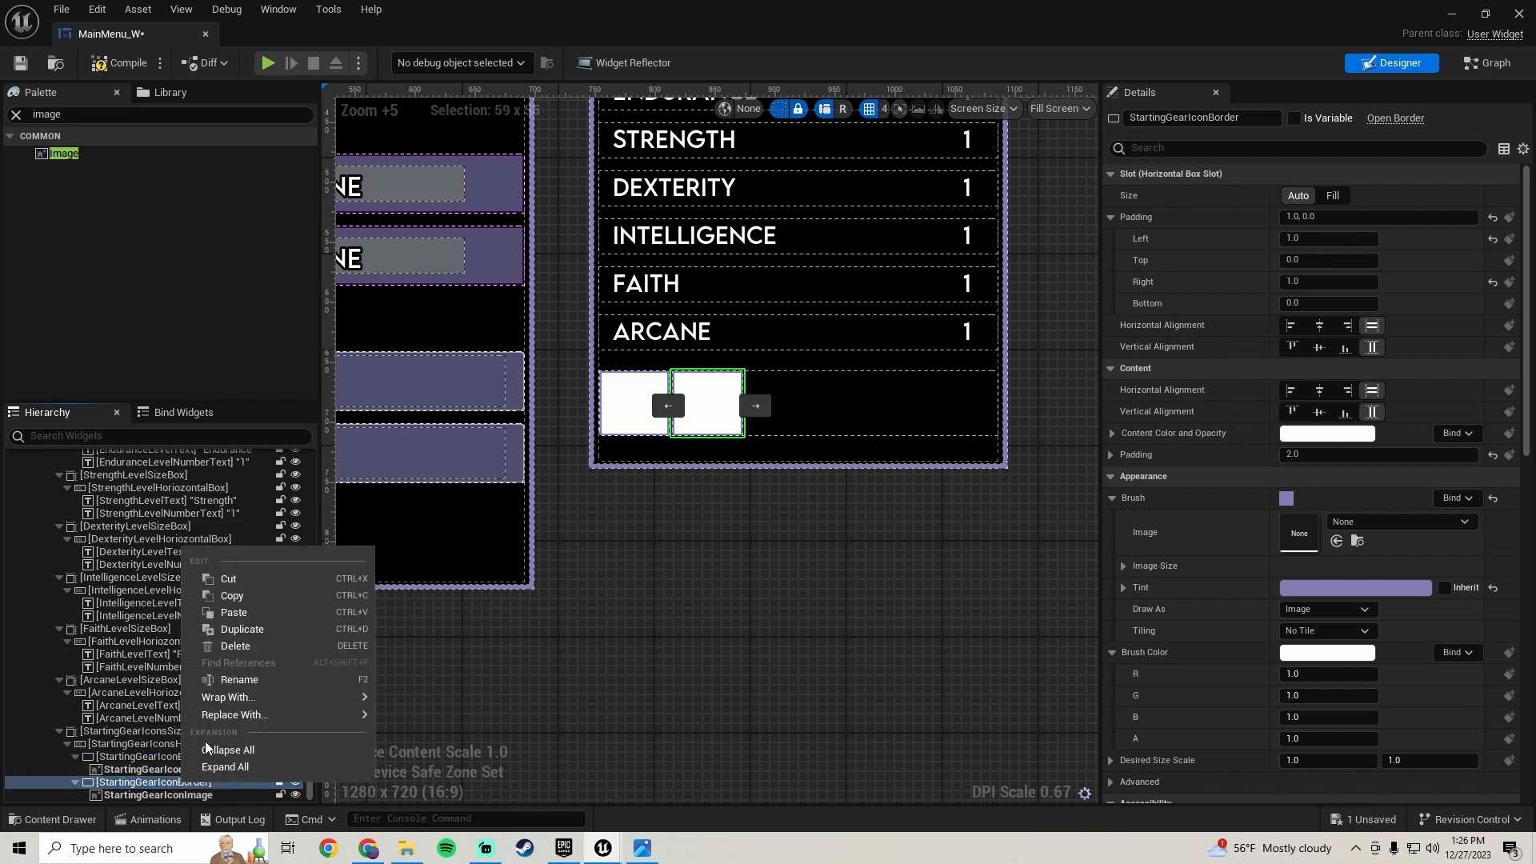
{"action": "left_click", "coordinate": [251, 637]}
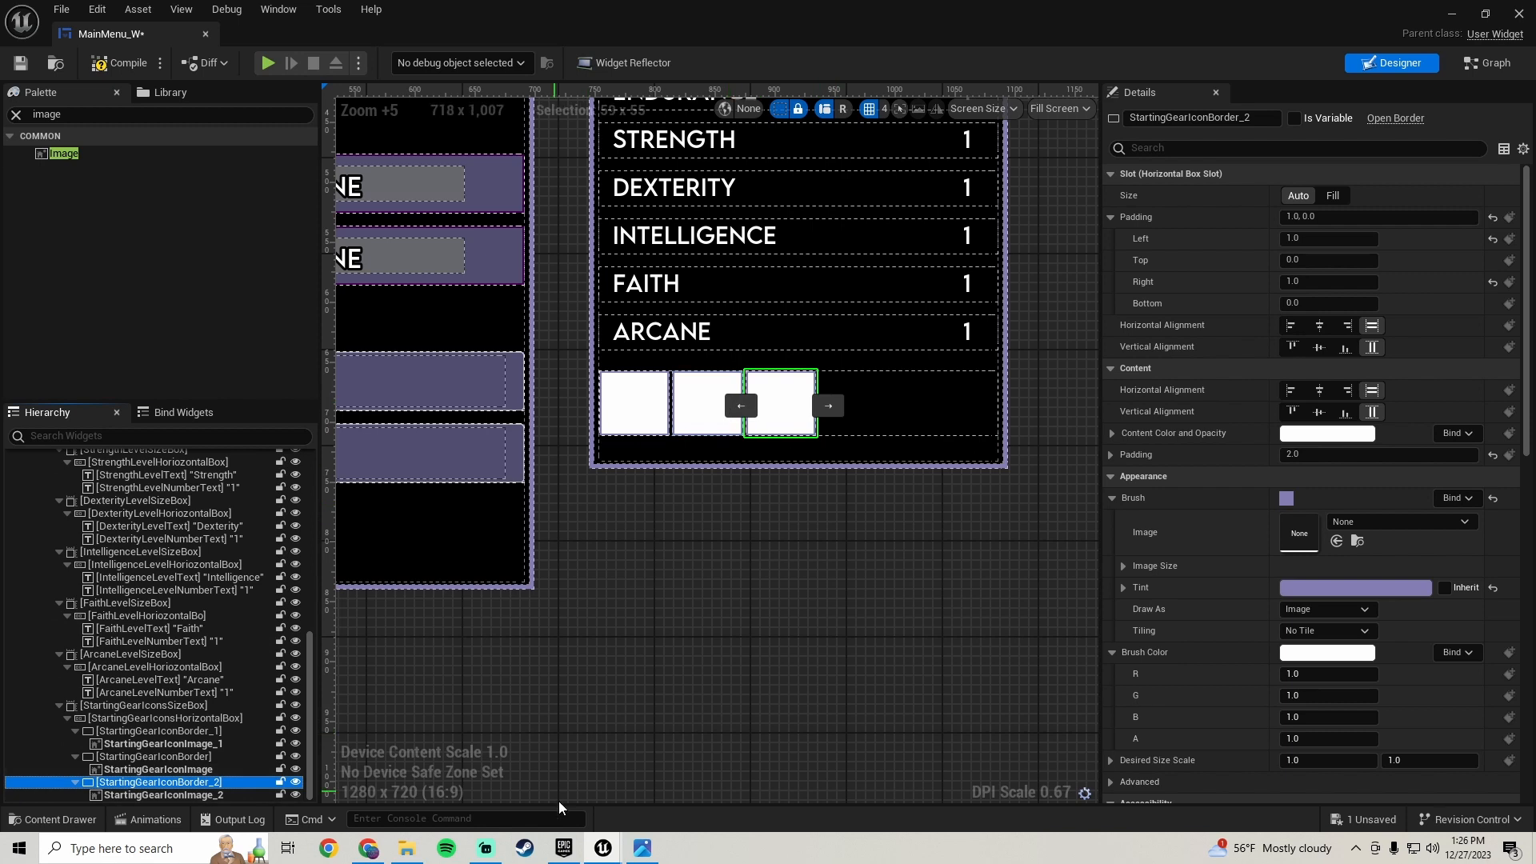
- Examine the reference character-creation screenshots to compare the starting gear icon row
{"action": "left_click", "coordinate": [649, 848]}
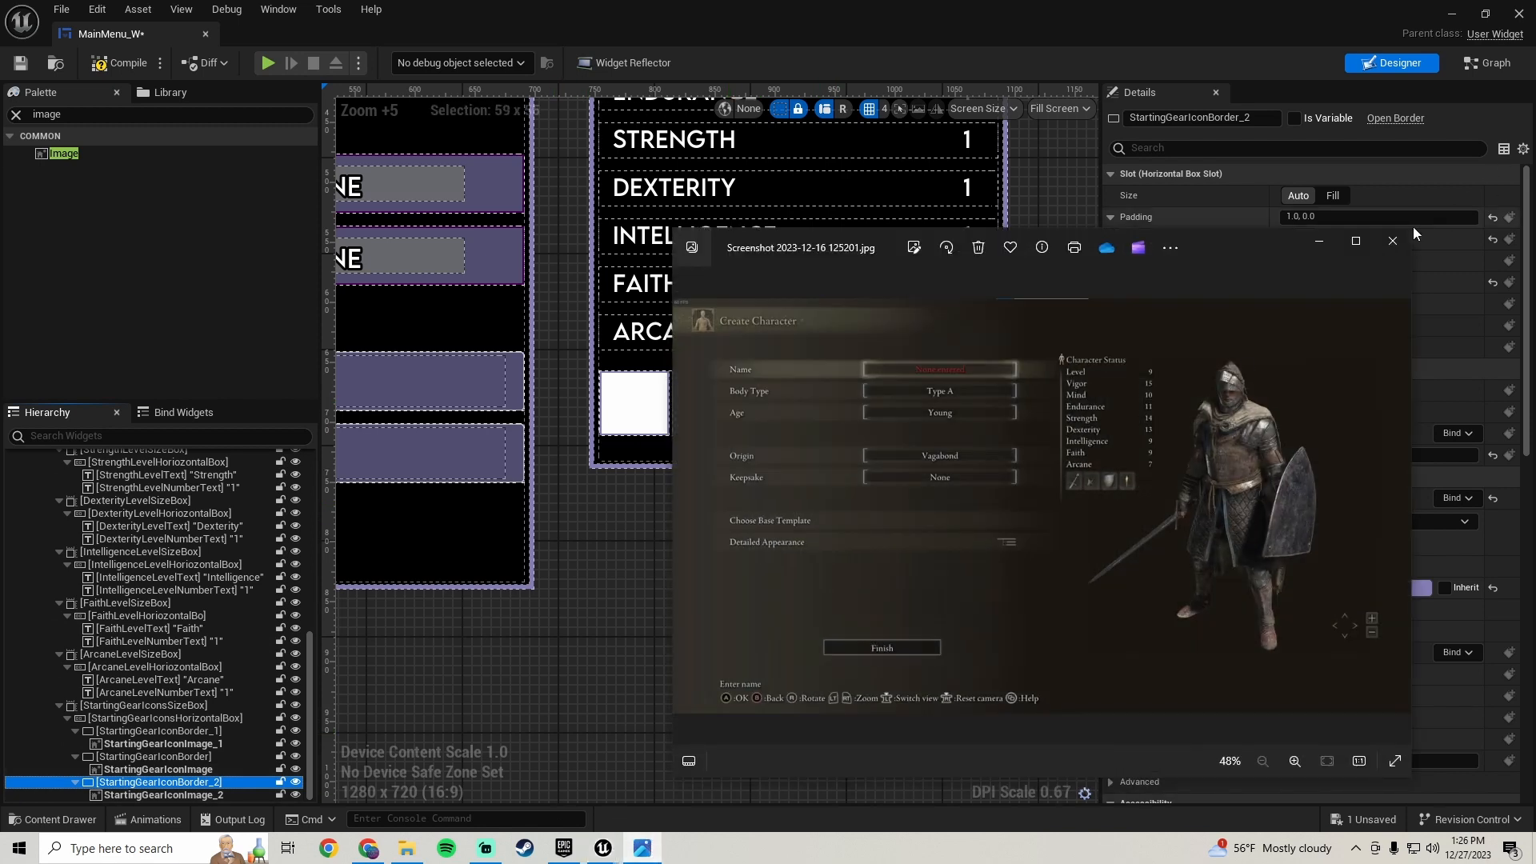
{"action": "left_click", "coordinate": [1393, 241]}
{"action": "left_click", "coordinate": [407, 850]}
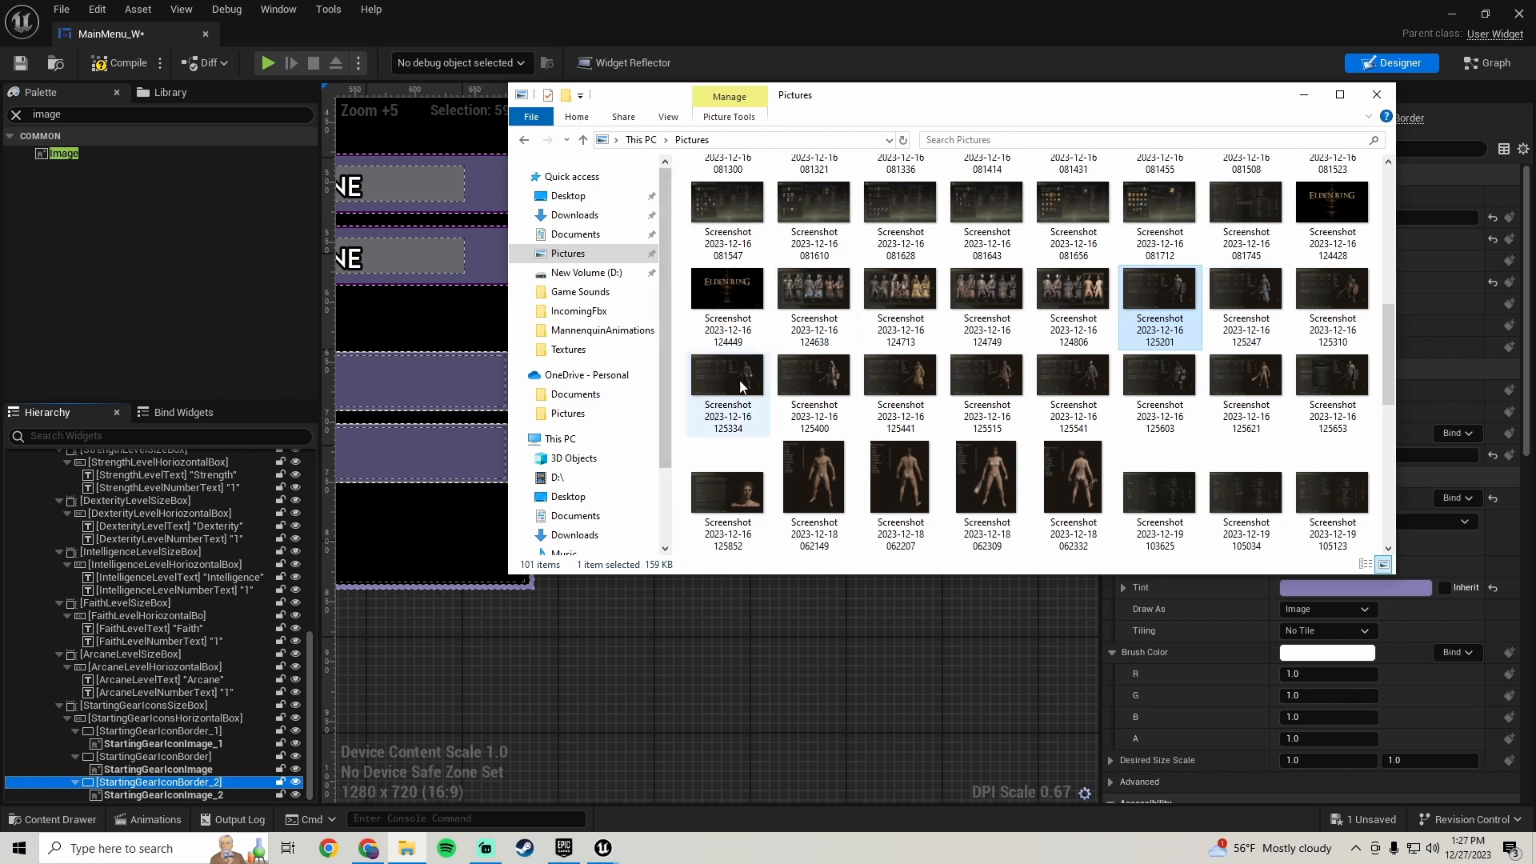
{"action": "double_click", "coordinate": [741, 388]}
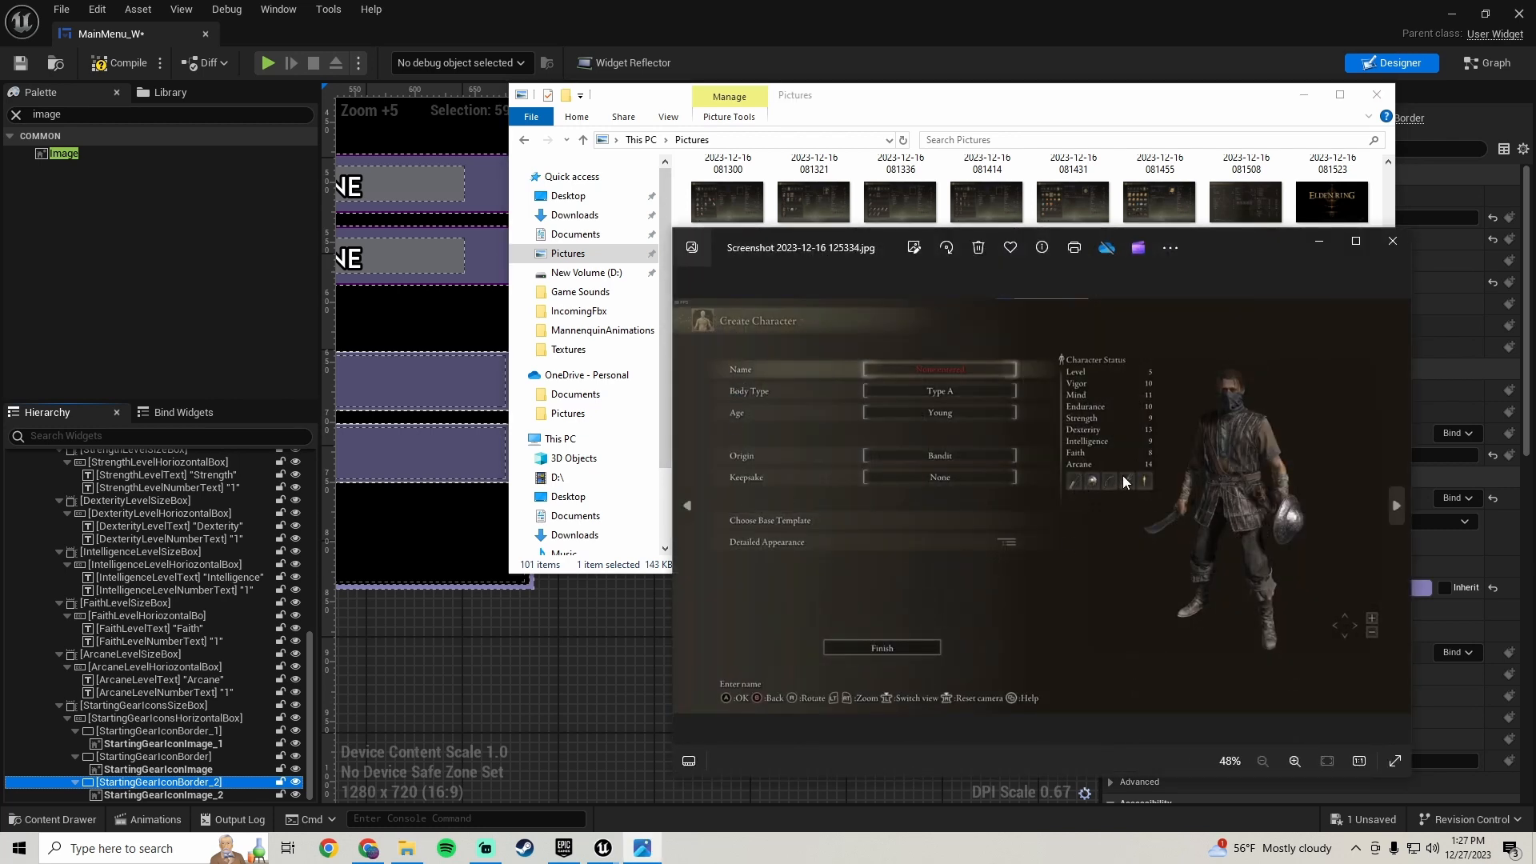
{"action": "left_click", "coordinate": [1394, 241]}
{"action": "left_click", "coordinate": [742, 650]}
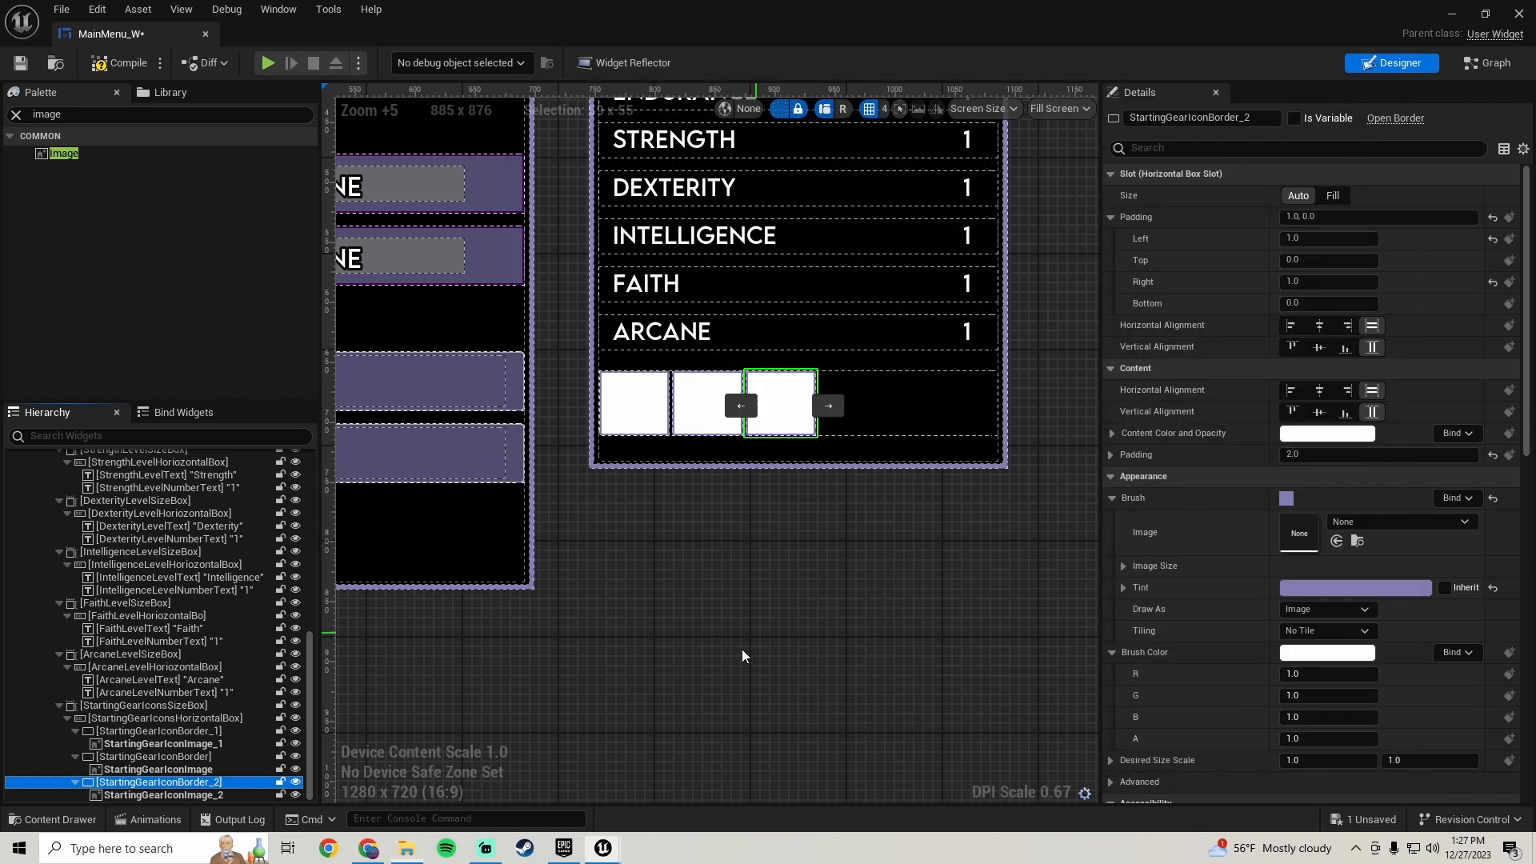
- Duplicate the last icon border two more times so the starting gear row holds five slots
{"action": "left_click", "coordinate": [688, 439]}
{"action": "left_click", "coordinate": [772, 412]}
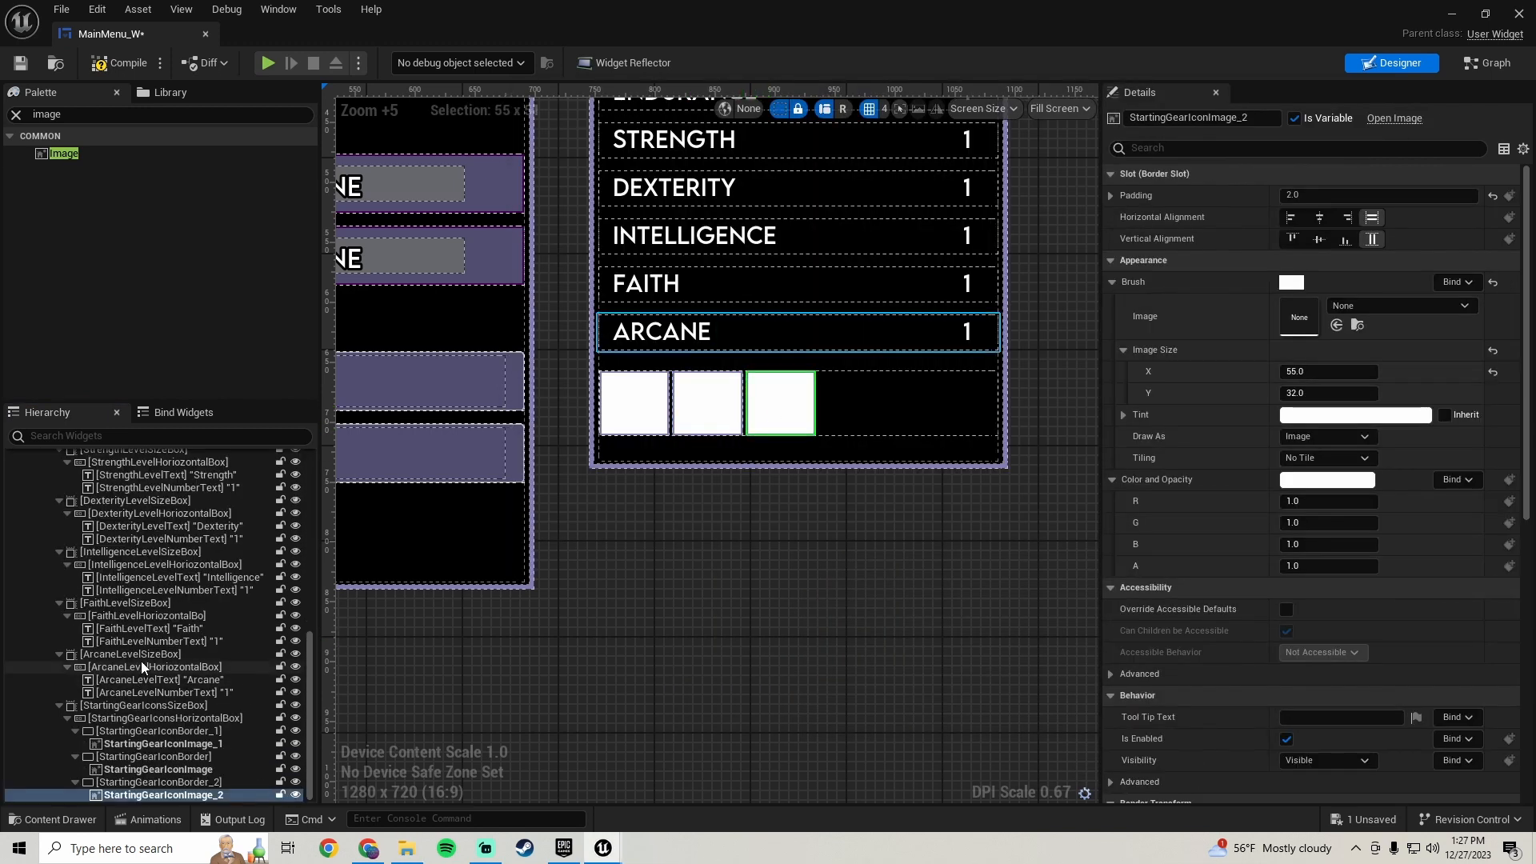
{"action": "left_click", "coordinate": [160, 769]}
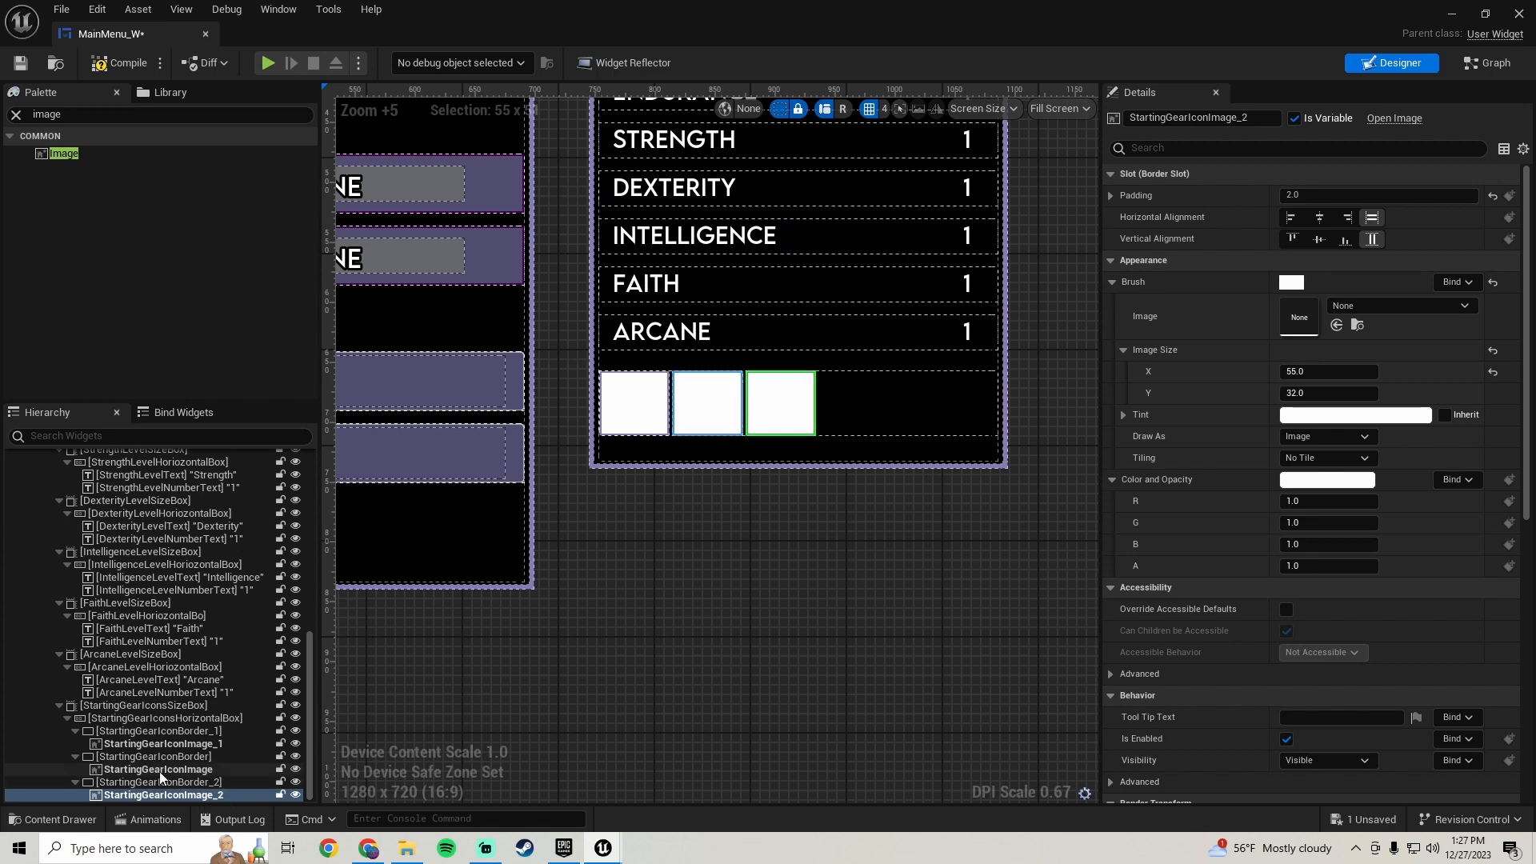
{"action": "left_click", "coordinate": [160, 783]}
{"action": "right_click", "coordinate": [186, 783]}
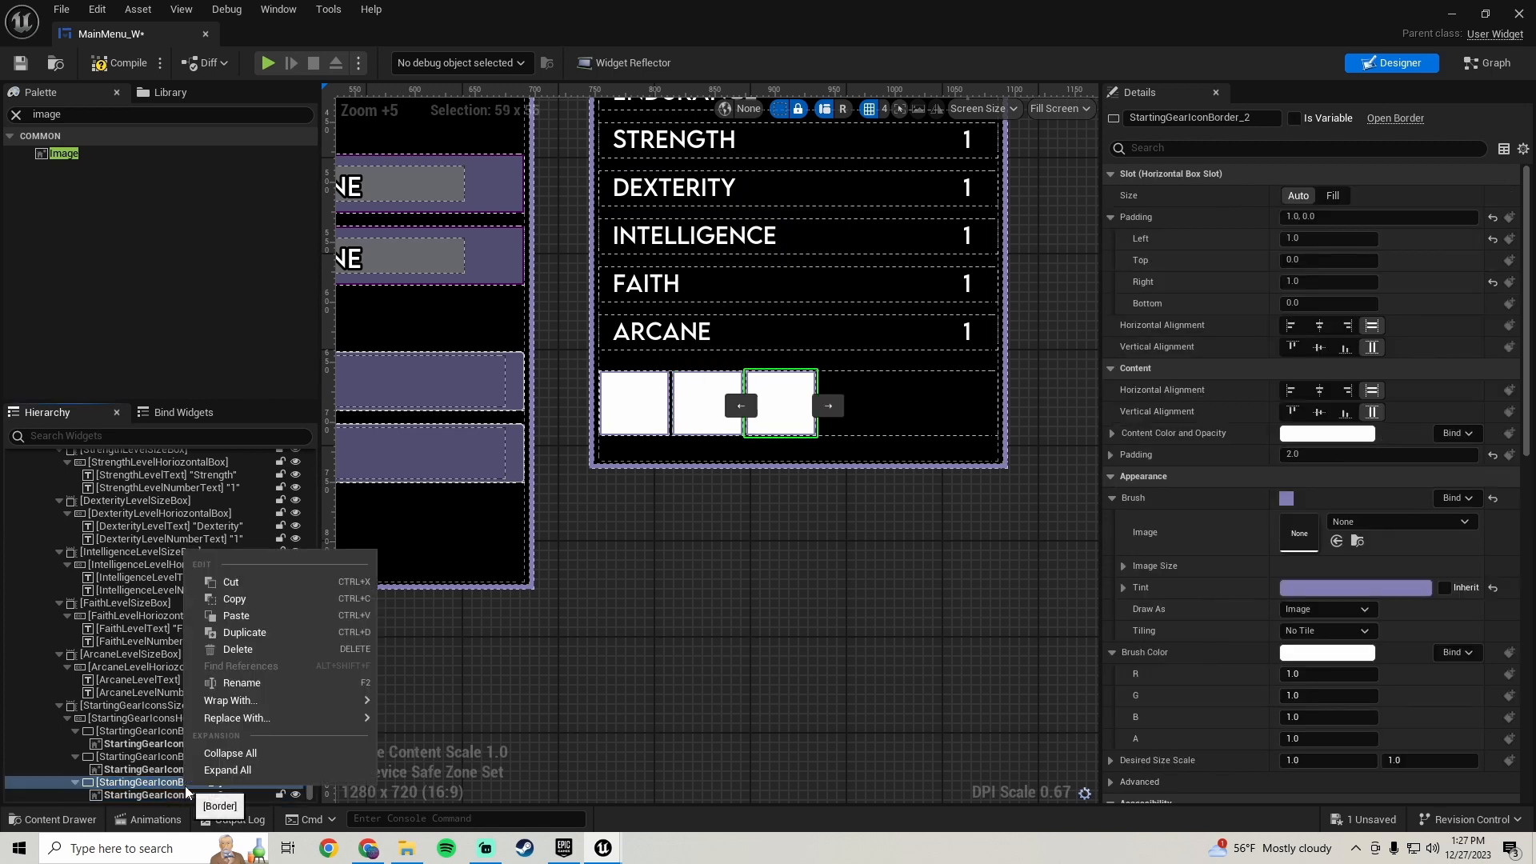
{"action": "left_click", "coordinate": [272, 633]}
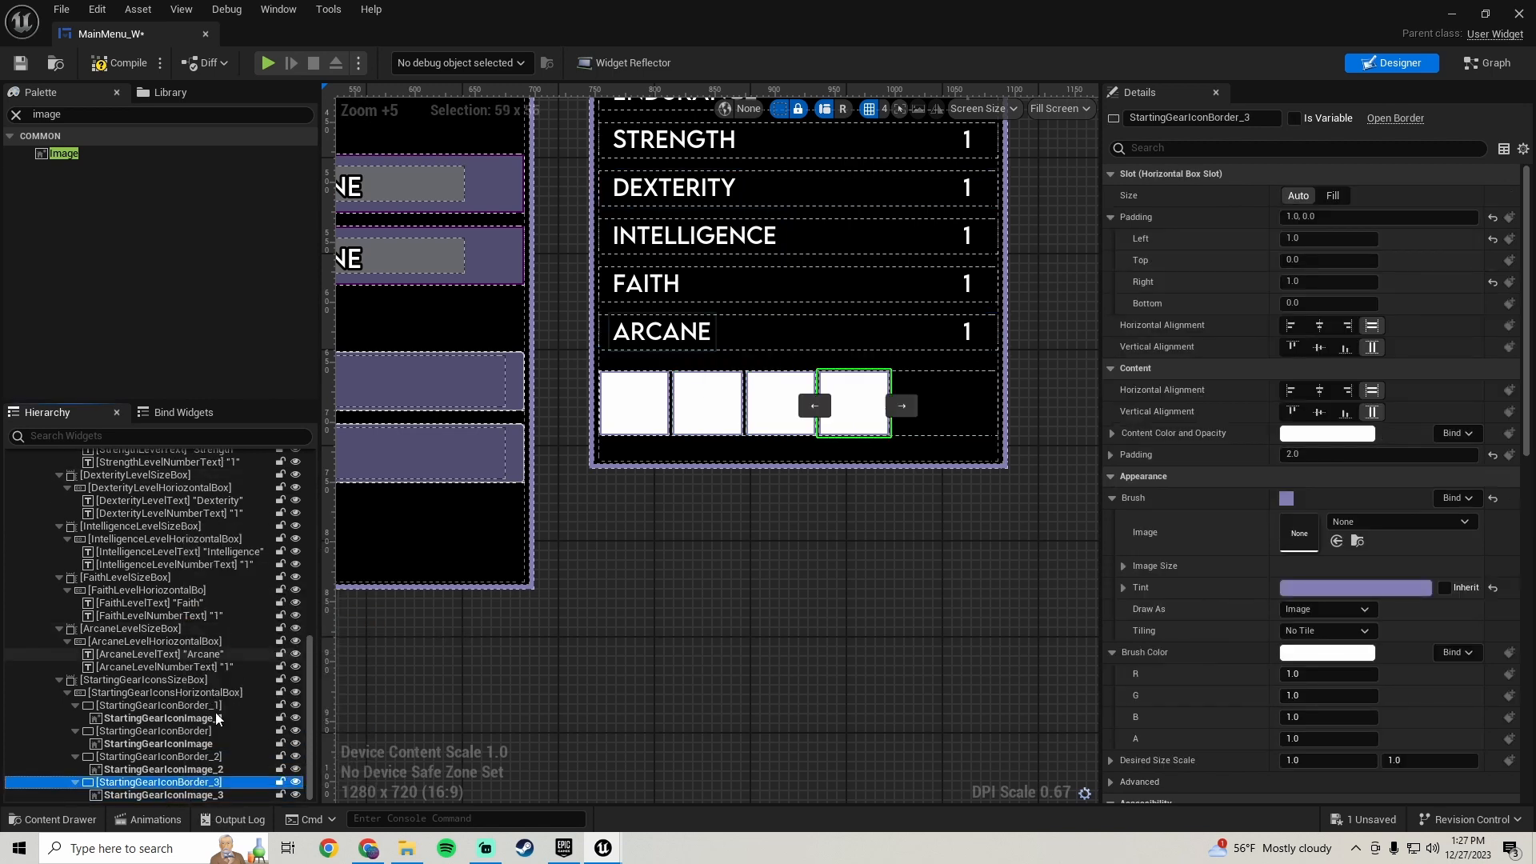
{"action": "right_click", "coordinate": [189, 786]}
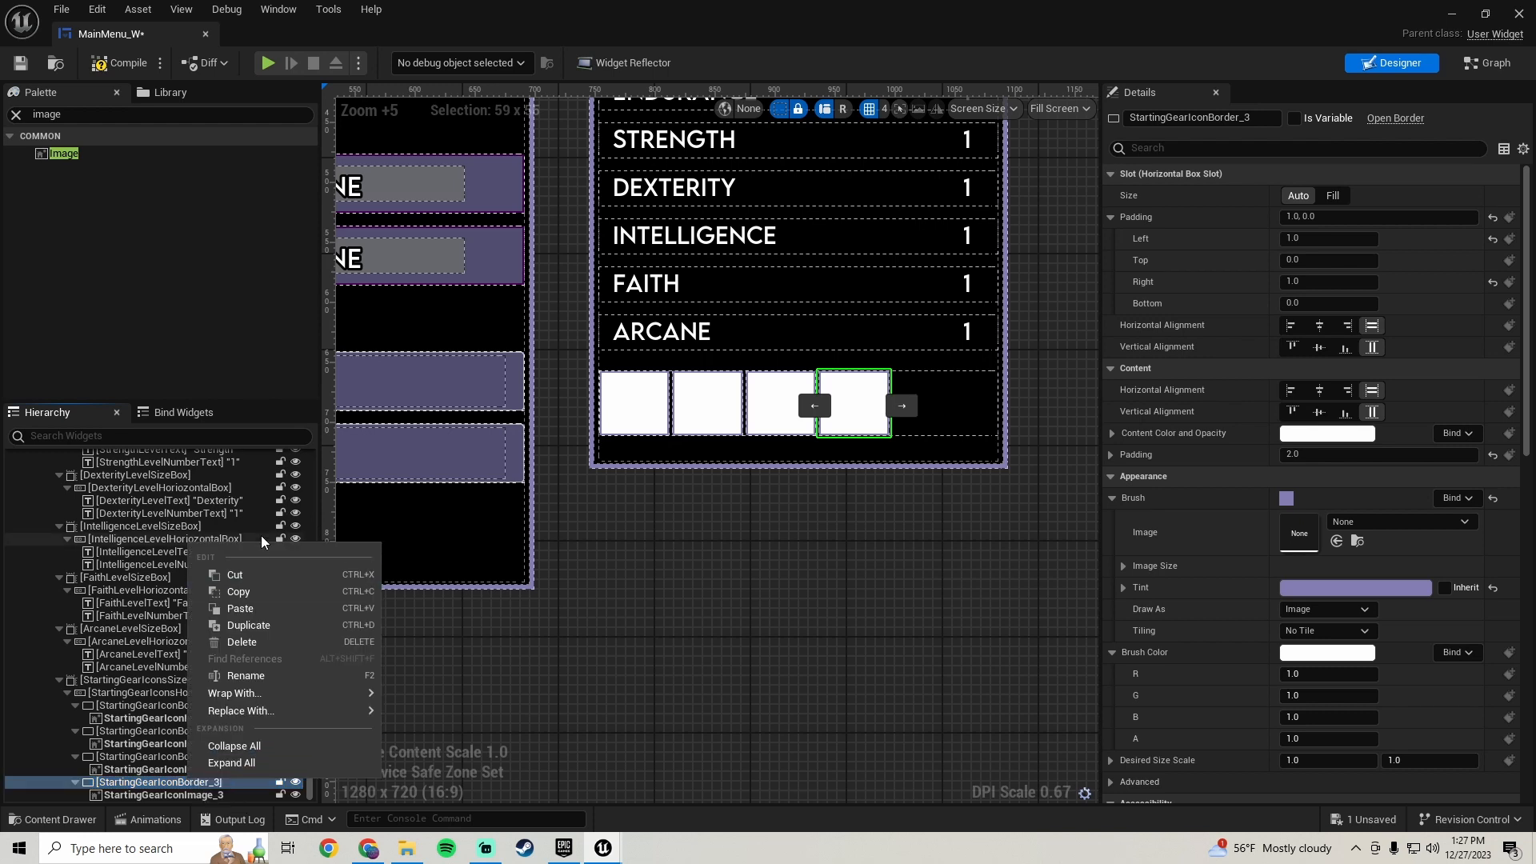
{"action": "left_click", "coordinate": [276, 627]}
- Save the MainMenu_W widget blueprint
{"action": "scroll", "coordinate": [809, 536], "scroll_direction": "down", "scroll_amount": 4}
{"action": "left_click", "coordinate": [837, 527]}
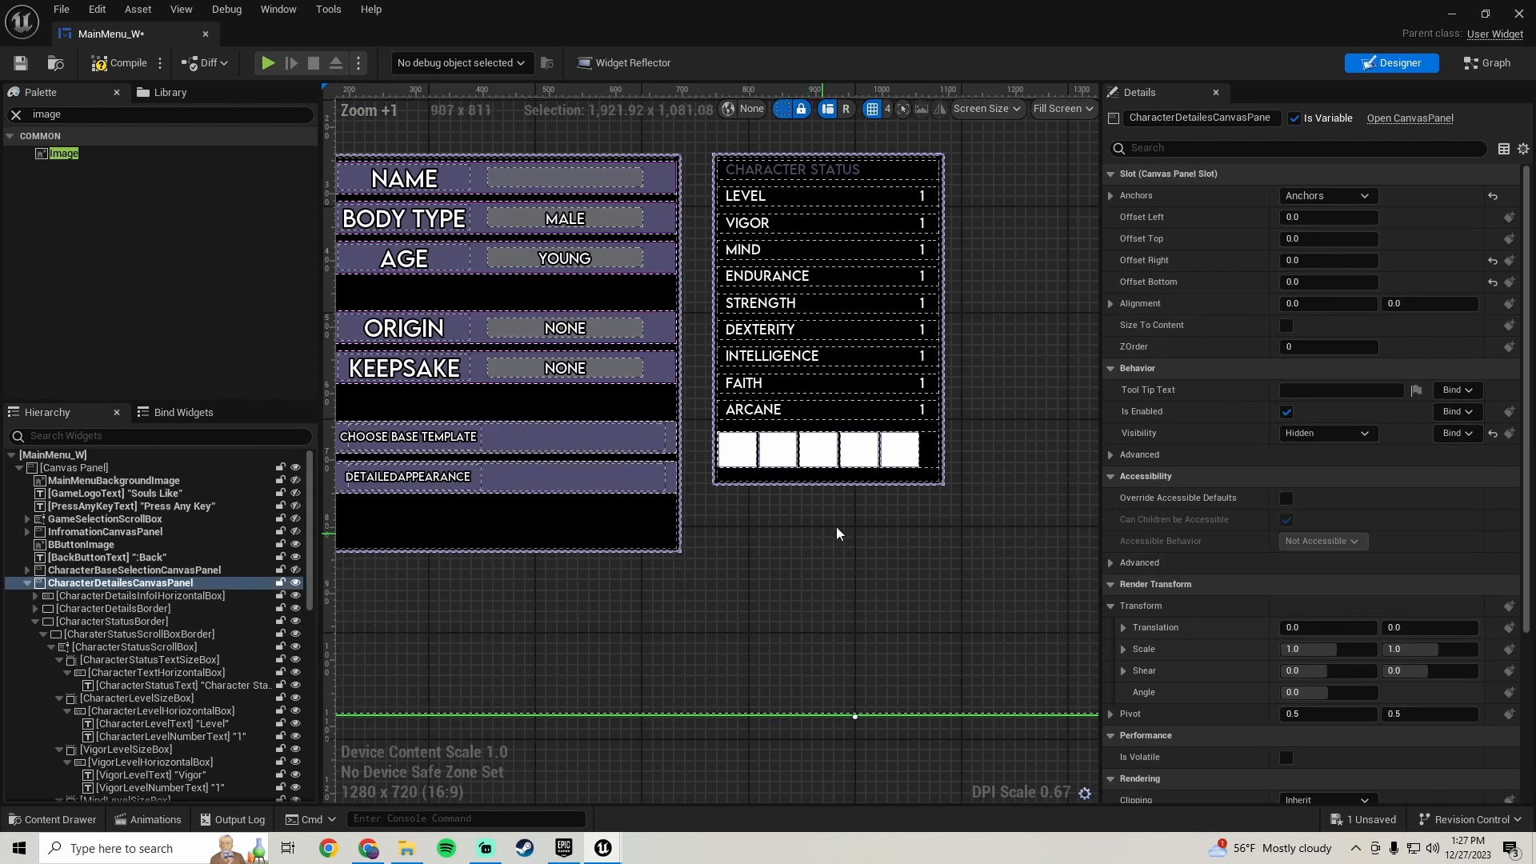
{"action": "scroll", "coordinate": [866, 516], "scroll_direction": "up", "scroll_amount": 3}
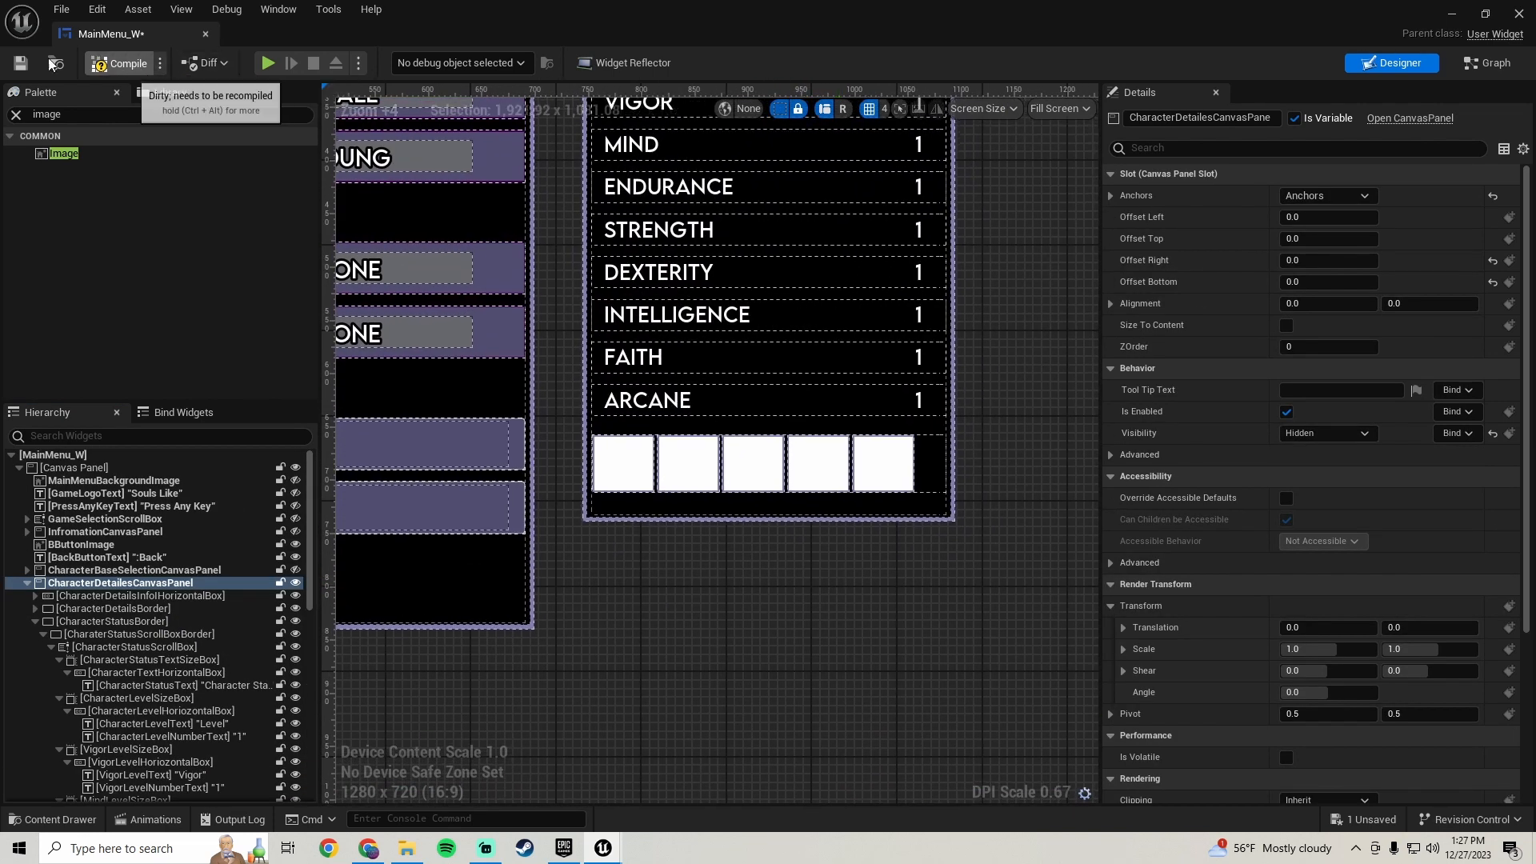
{"action": "left_click", "coordinate": [20, 62]}
- Play in the editor and open the Vagabond character creation screen to preview the status panel
{"action": "scroll", "coordinate": [738, 562], "scroll_direction": "down", "scroll_amount": 3}
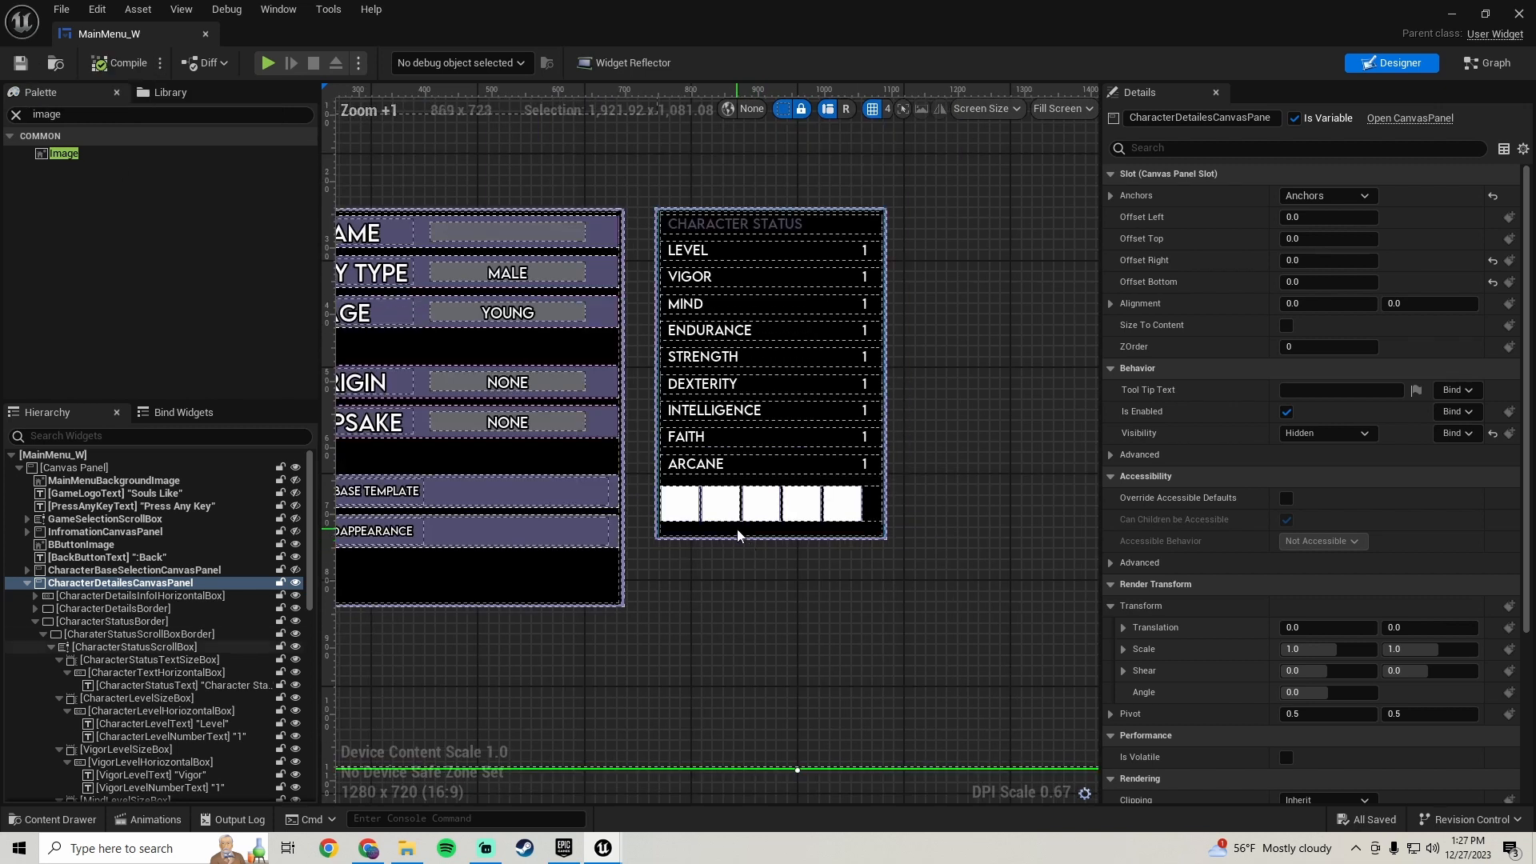
{"action": "scroll", "coordinate": [737, 539], "scroll_direction": "down", "scroll_amount": 1}
{"action": "left_click", "coordinate": [1454, 13]}
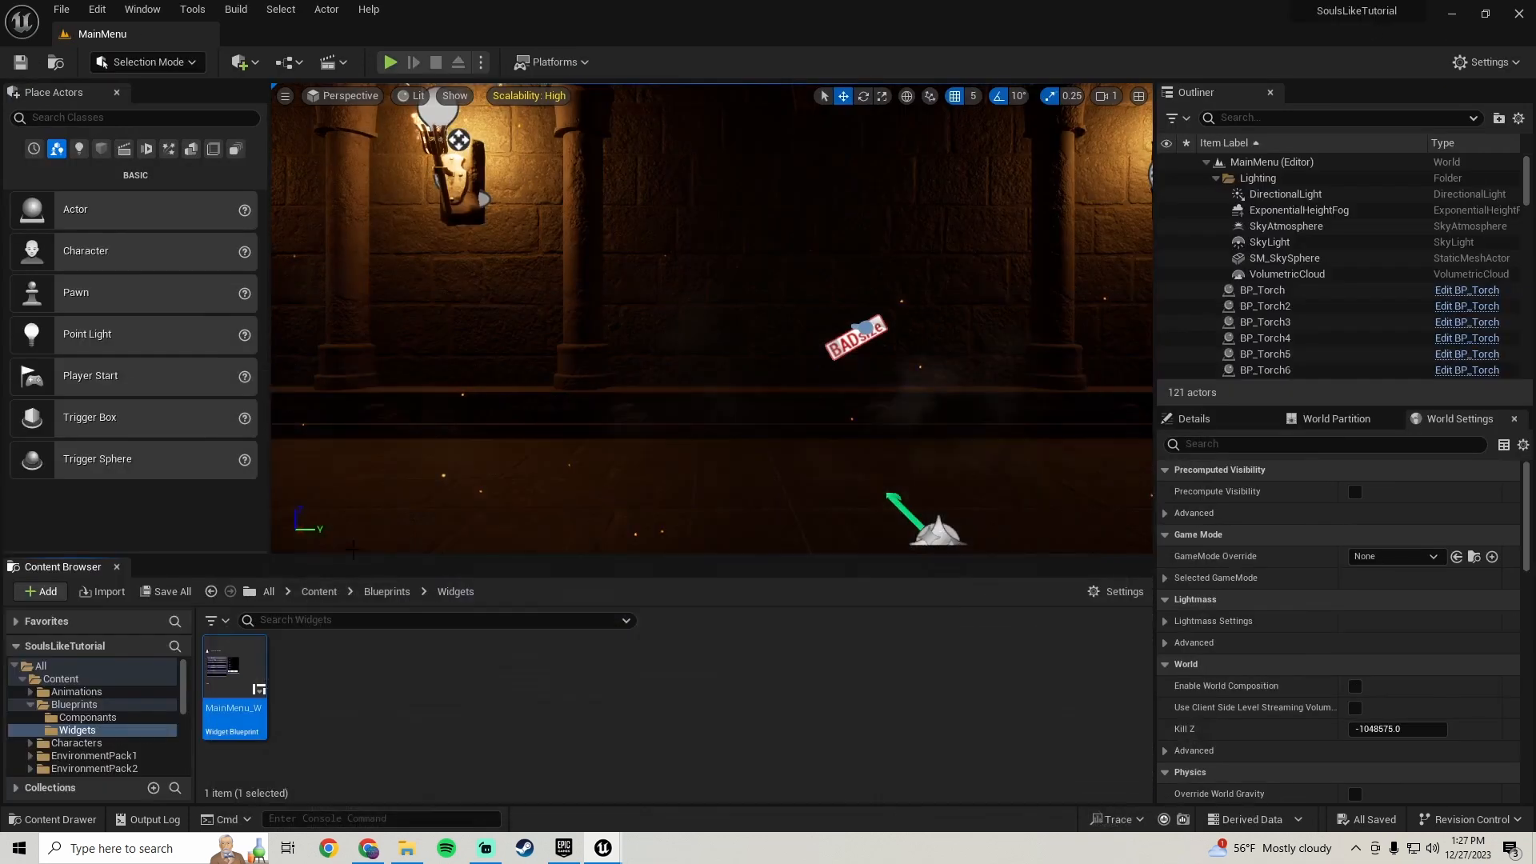
{"action": "left_click", "coordinate": [390, 62]}
{"action": "left_click", "coordinate": [696, 463]}
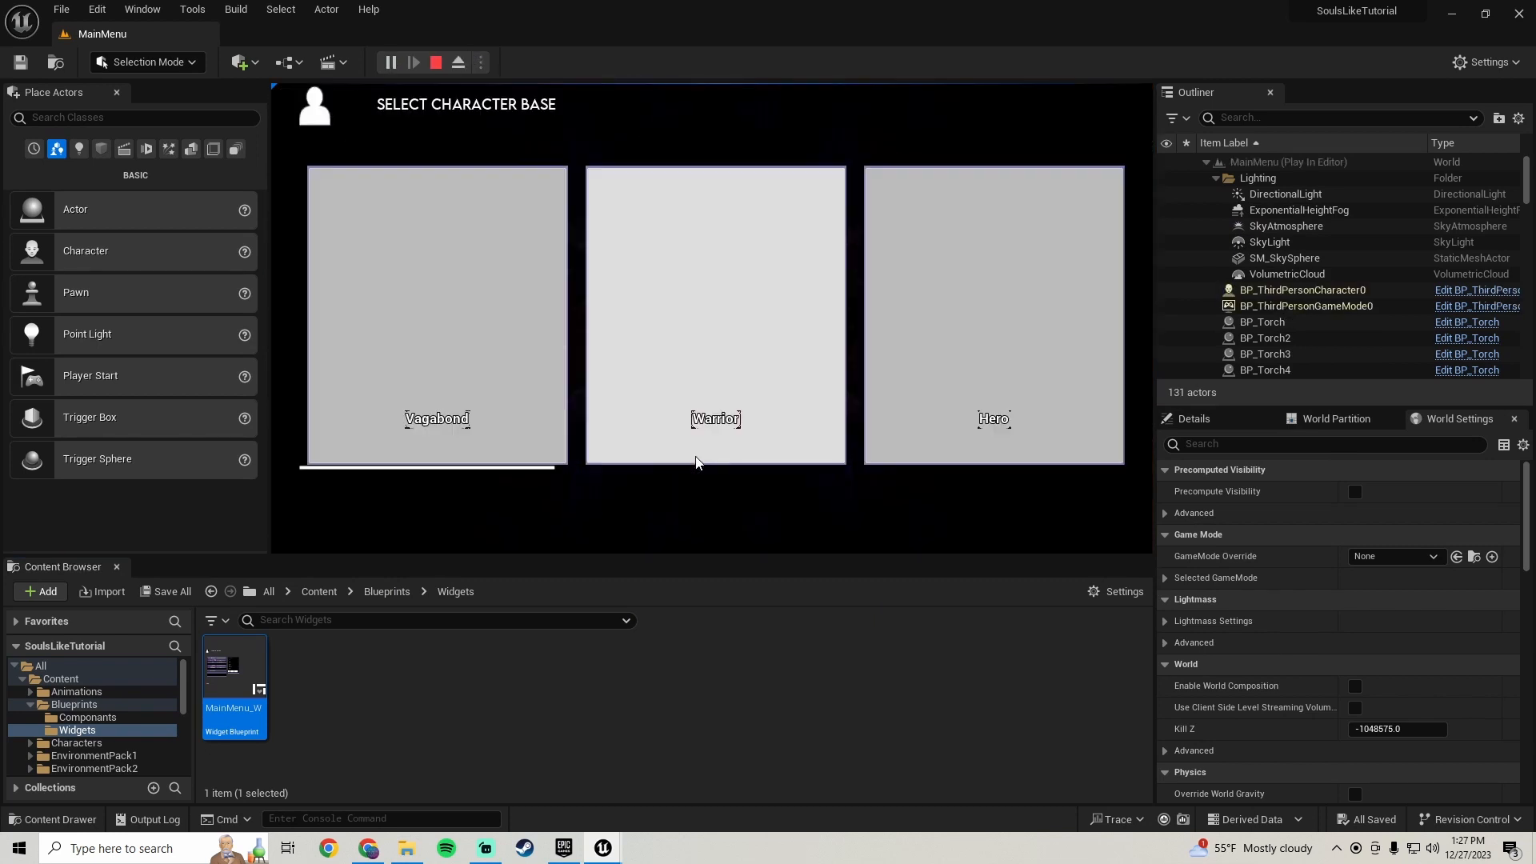
{"action": "left_click", "coordinate": [472, 304]}
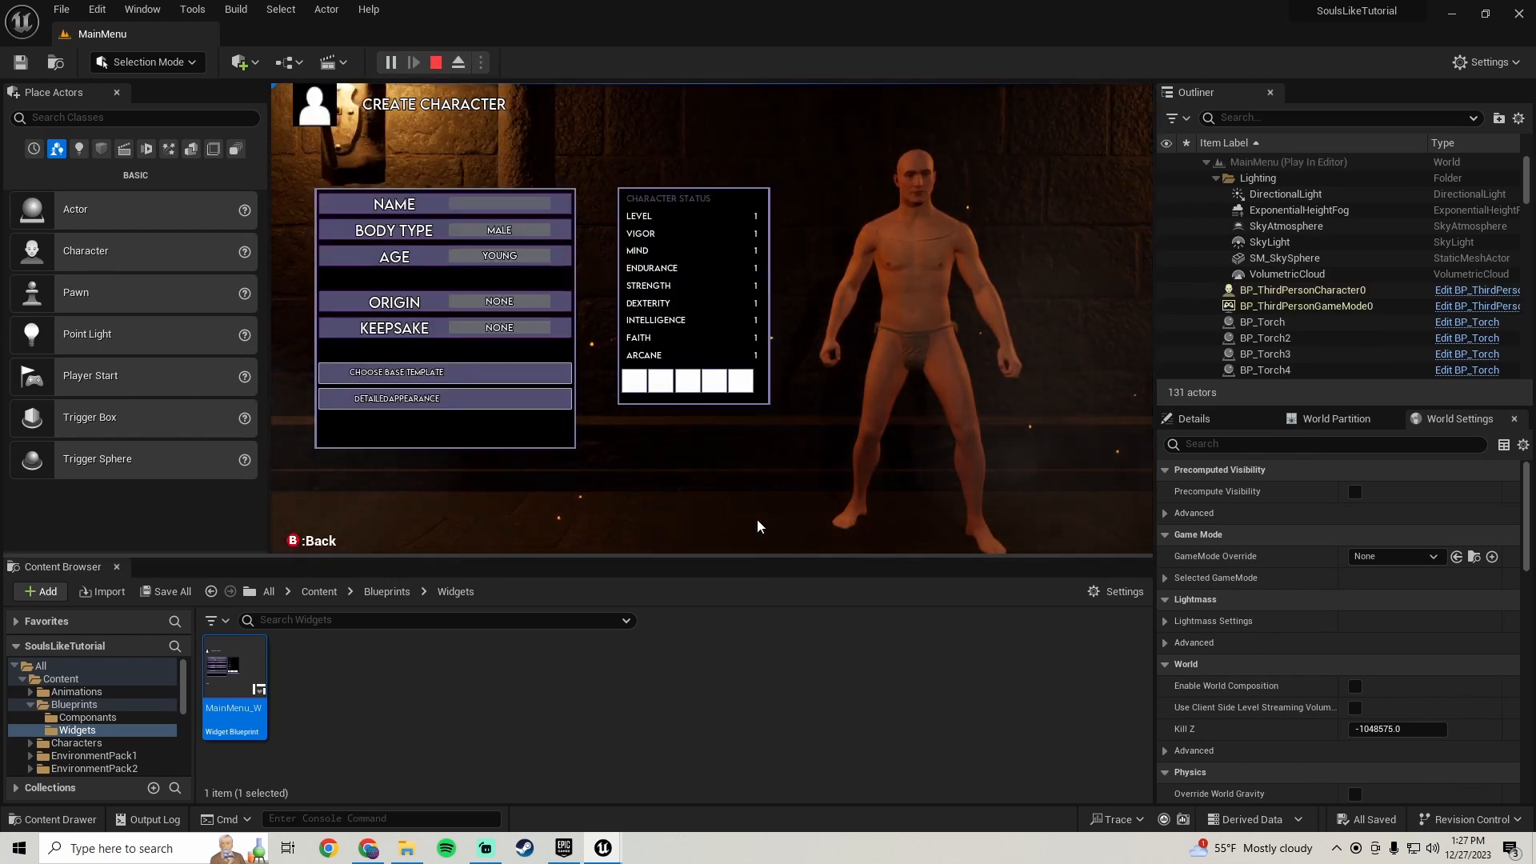
{"action": "key", "text": "F11"}
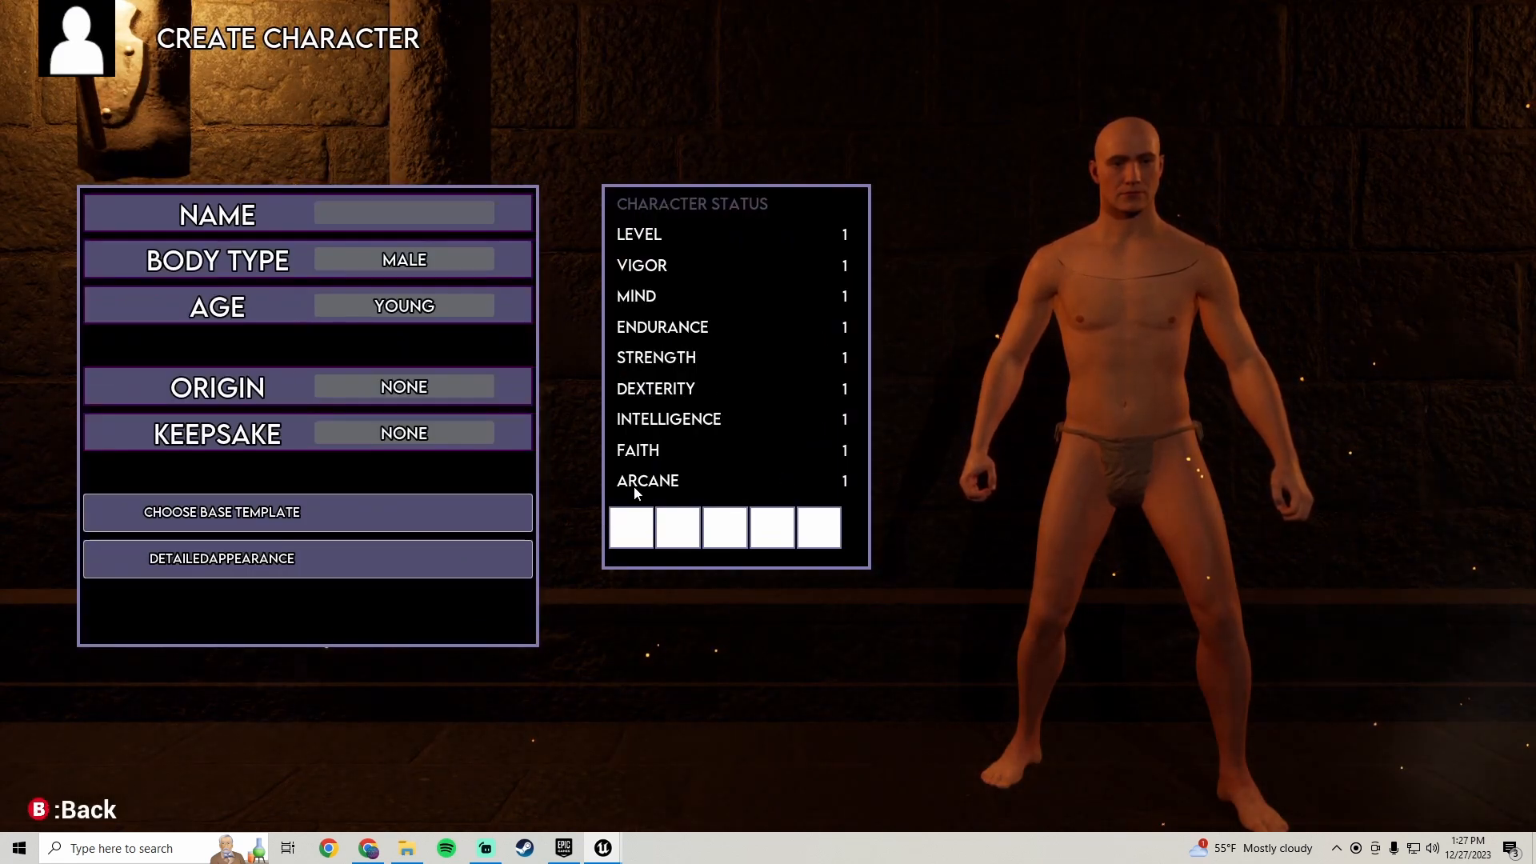
{"action": "key", "text": "F11"}
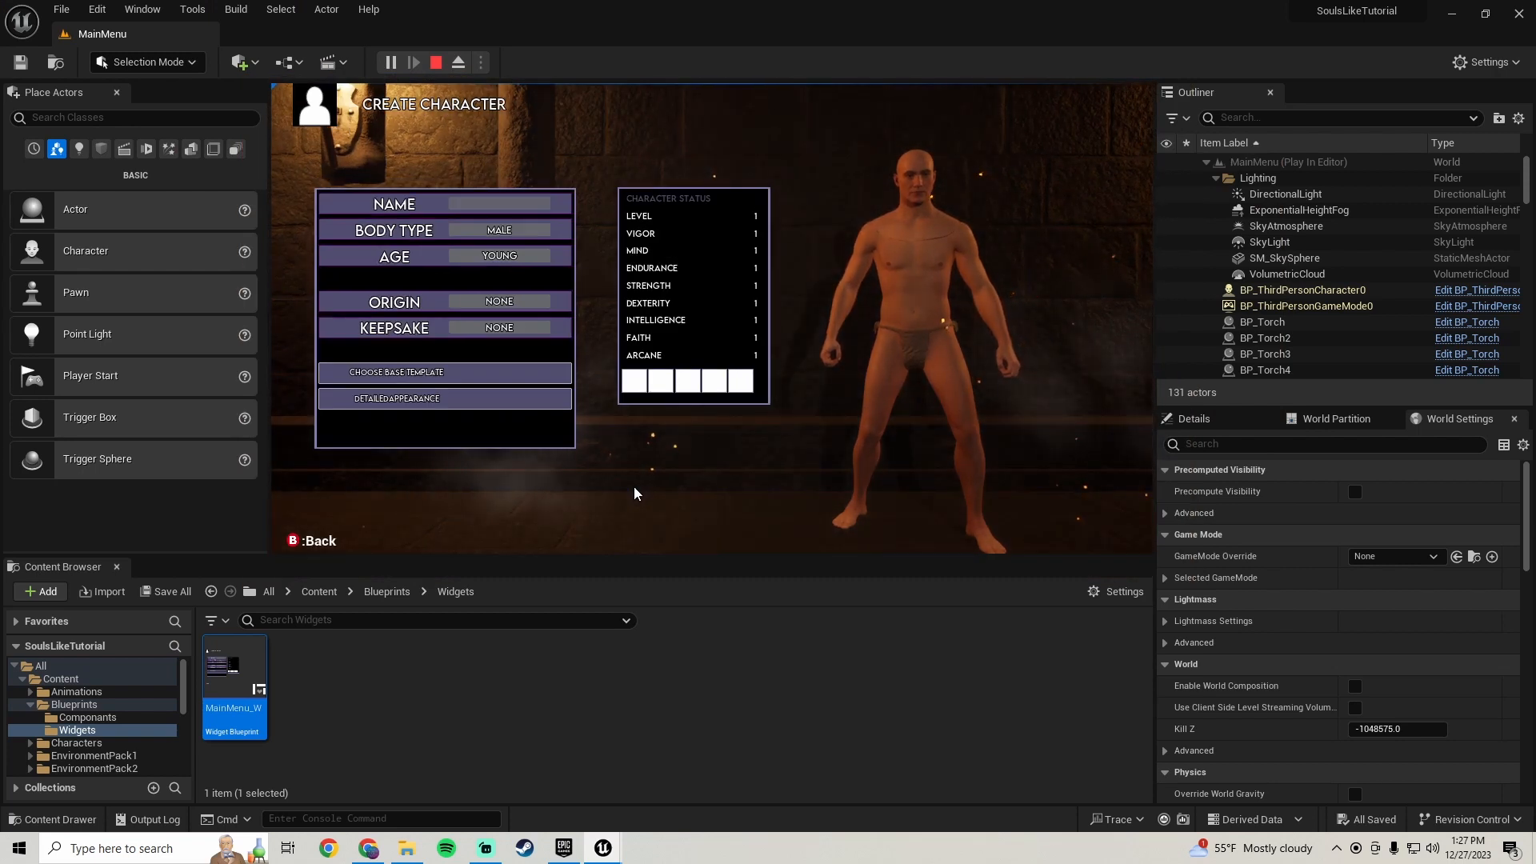
{"action": "key", "text": "Escape"}
- Replay the game and view the character creation screen in full screen to check the gear slots
{"action": "mouse_move", "coordinate": [604, 850]}
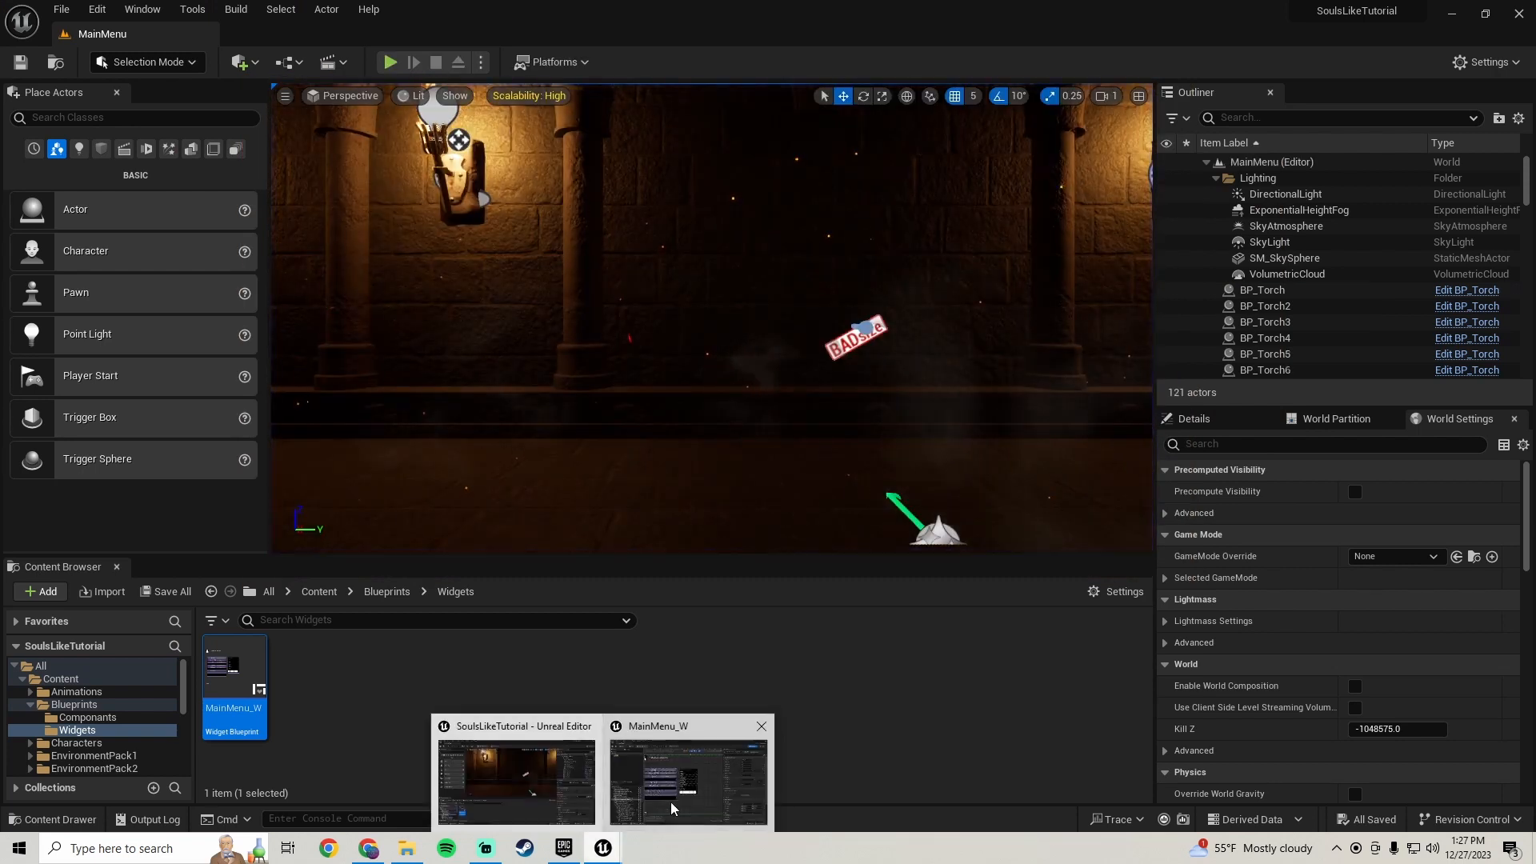
{"action": "left_click", "coordinate": [746, 764]}
{"action": "scroll", "coordinate": [693, 390], "scroll_direction": "up", "scroll_amount": 3}
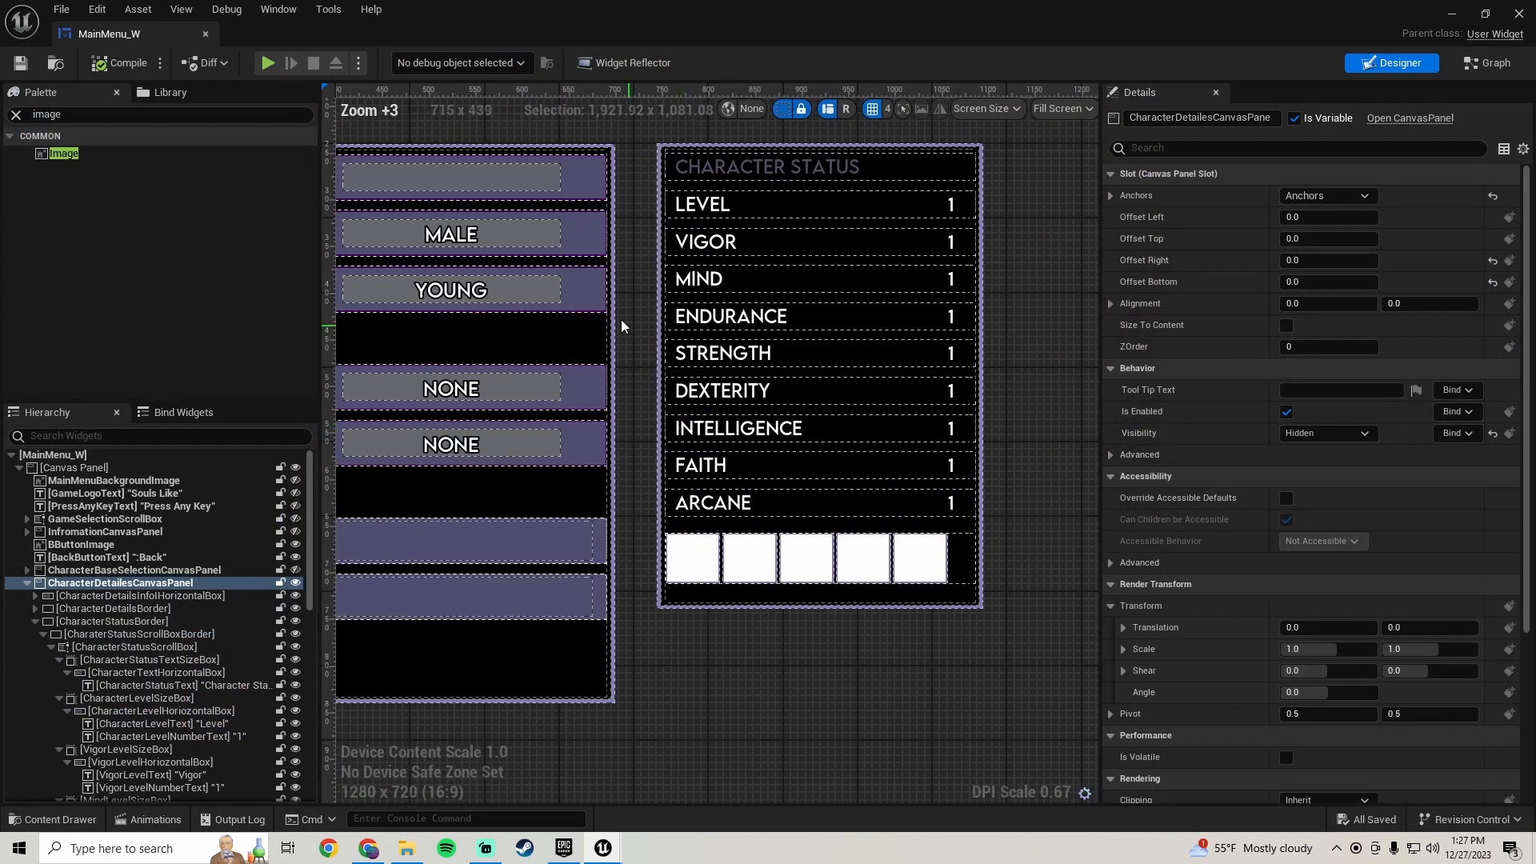
{"action": "left_click", "coordinate": [1451, 19]}
{"action": "left_click", "coordinate": [1450, 19]}
{"action": "left_click", "coordinate": [391, 61]}
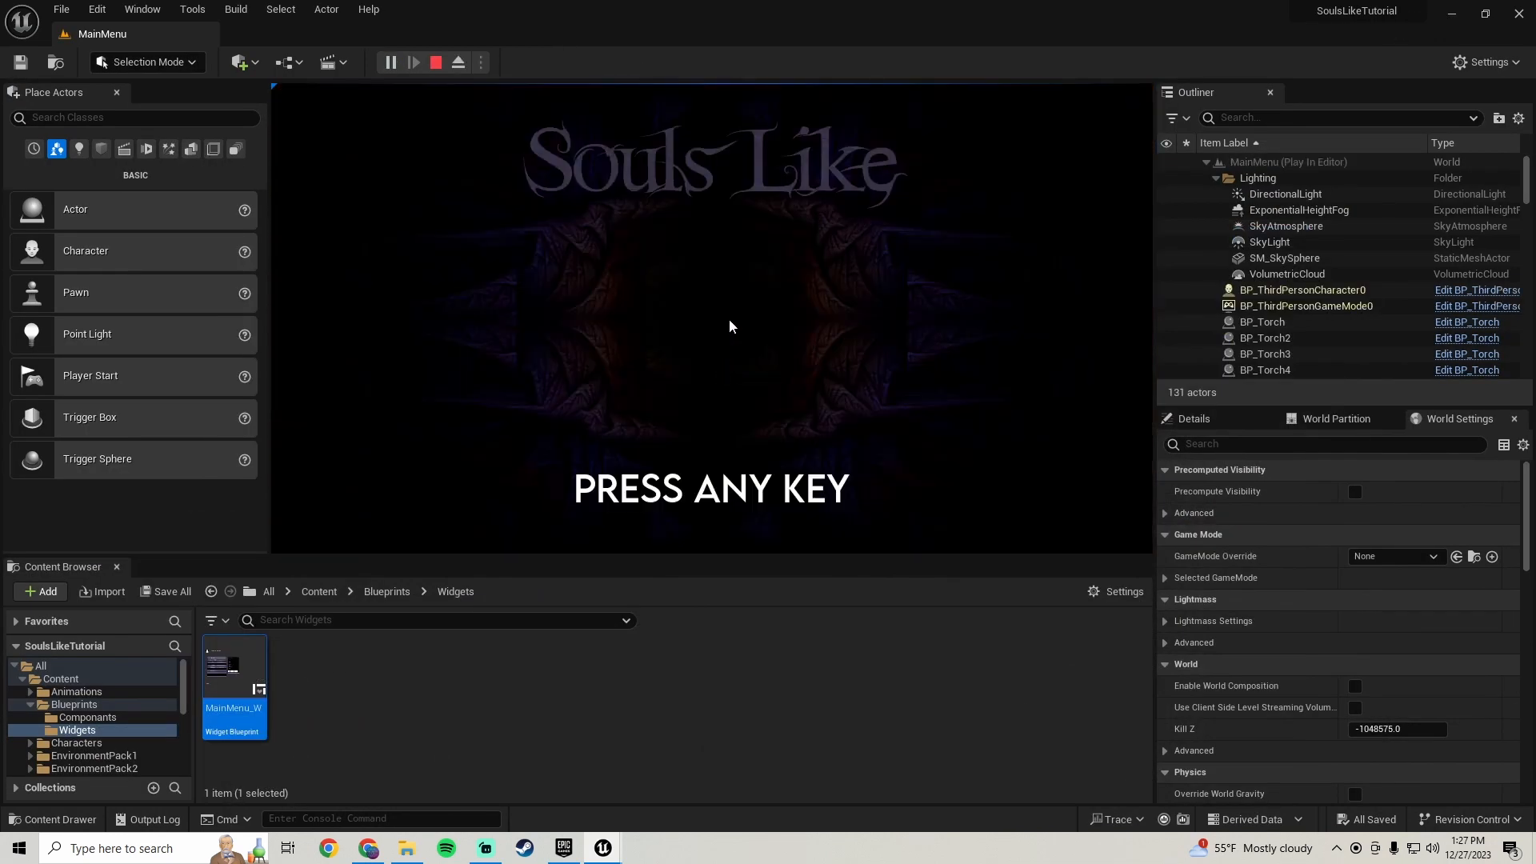
{"action": "left_click", "coordinate": [730, 327]}
{"action": "left_click", "coordinate": [510, 339]}
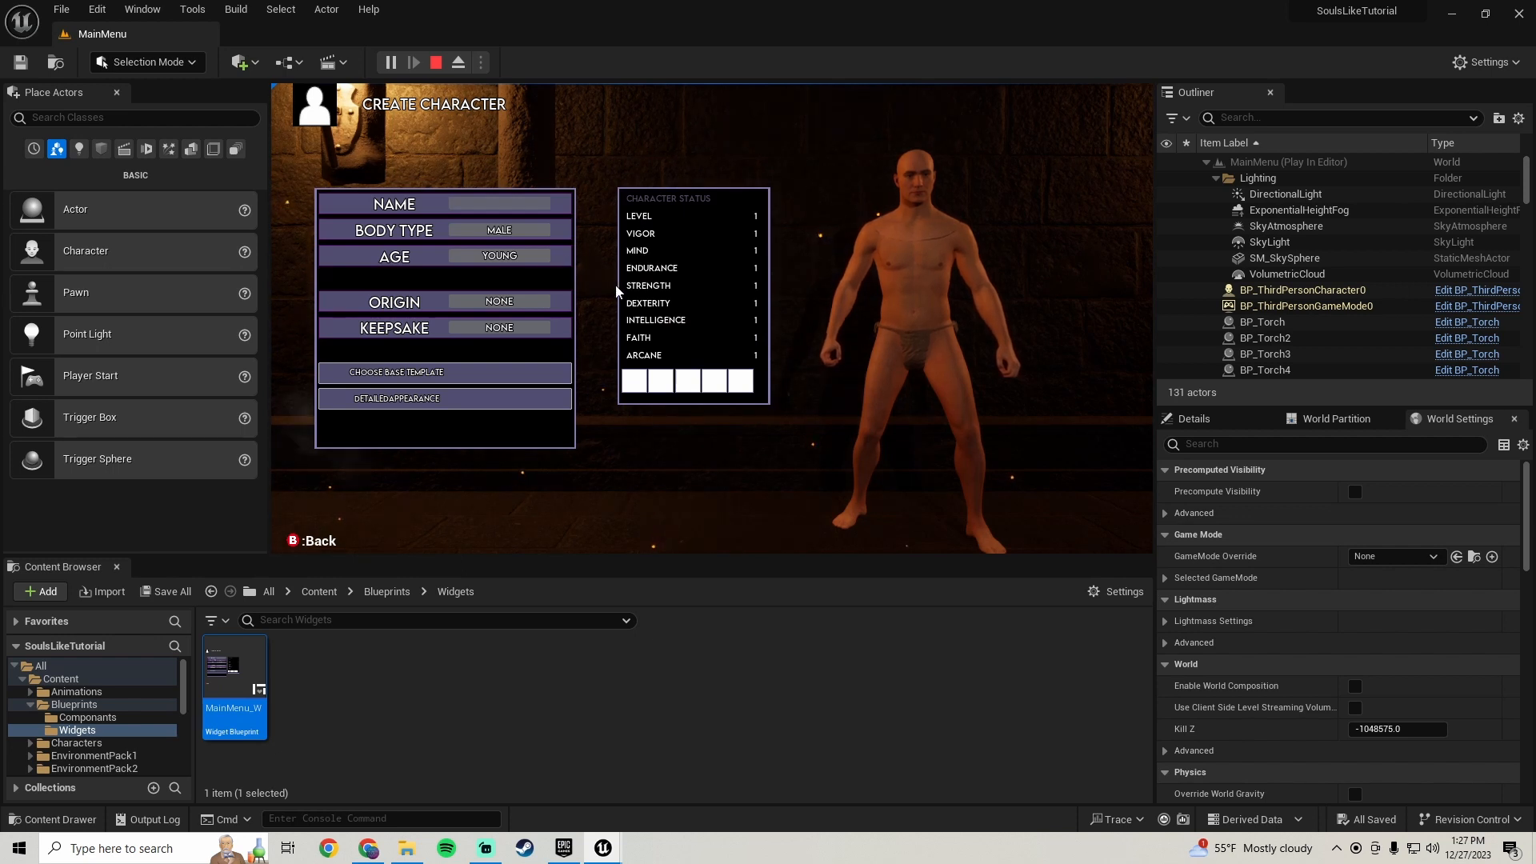
{"action": "key", "text": "F11"}
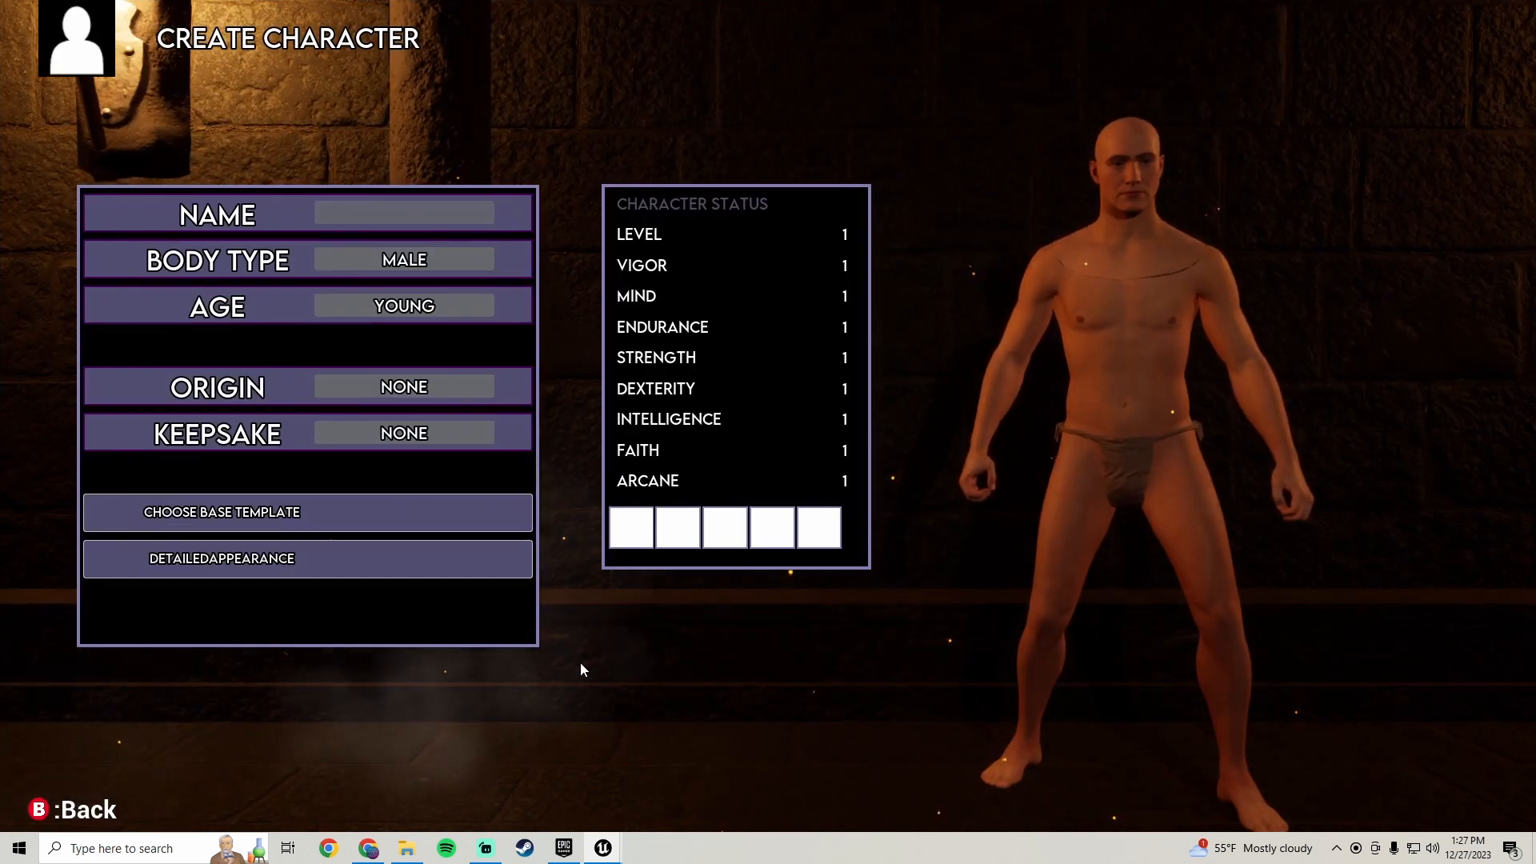
- Stop the preview, return to the editor, and anchor the Character Status border to the left-centre of the canvas
{"action": "key", "text": "Escape"}
{"action": "mouse_move", "coordinate": [603, 848]}
{"action": "left_click", "coordinate": [693, 761]}
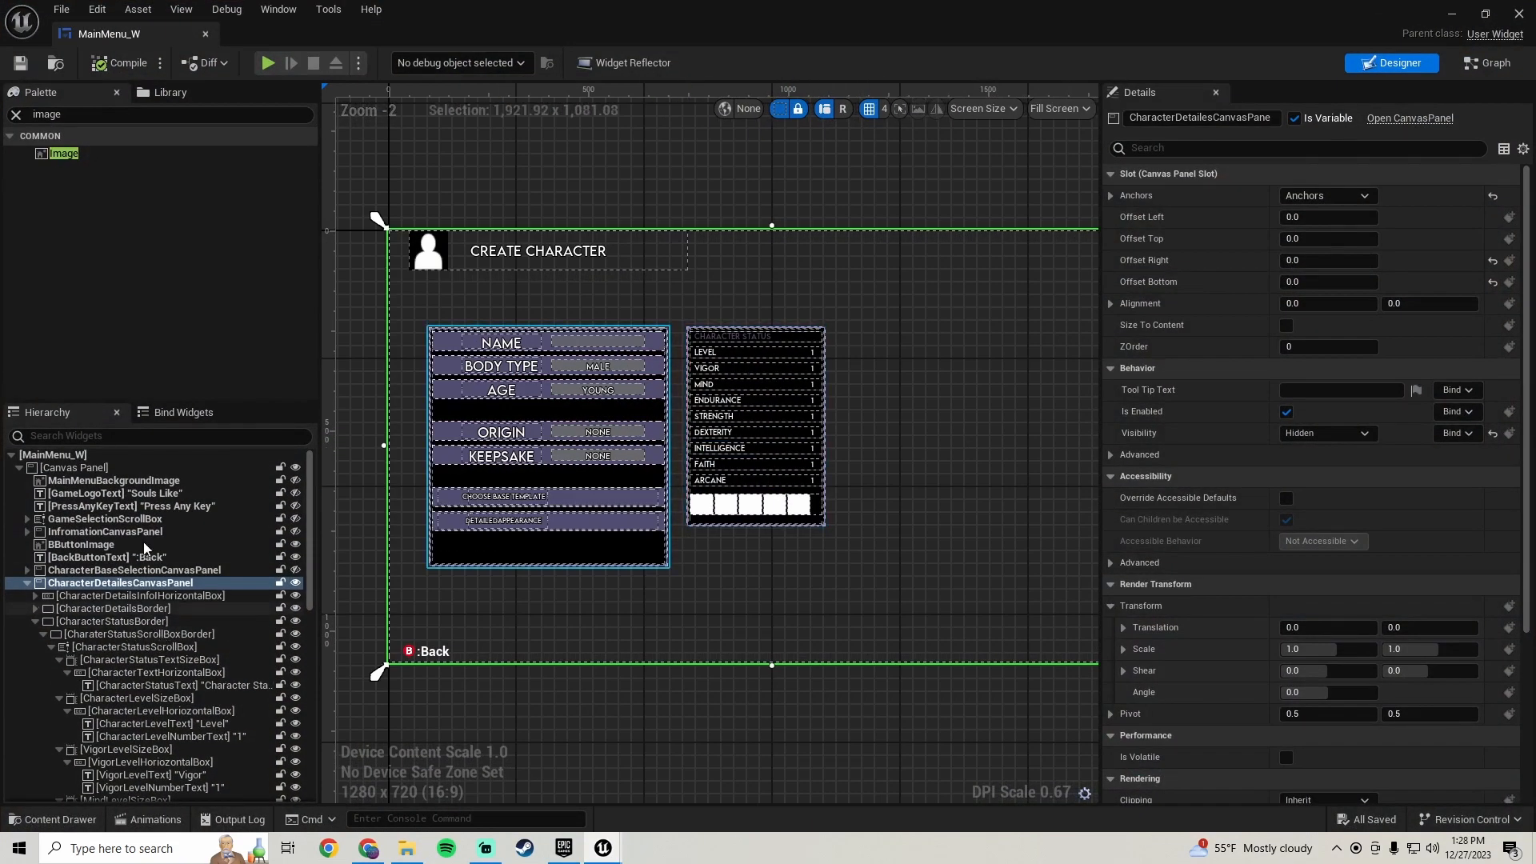
{"action": "left_click", "coordinate": [131, 623]}
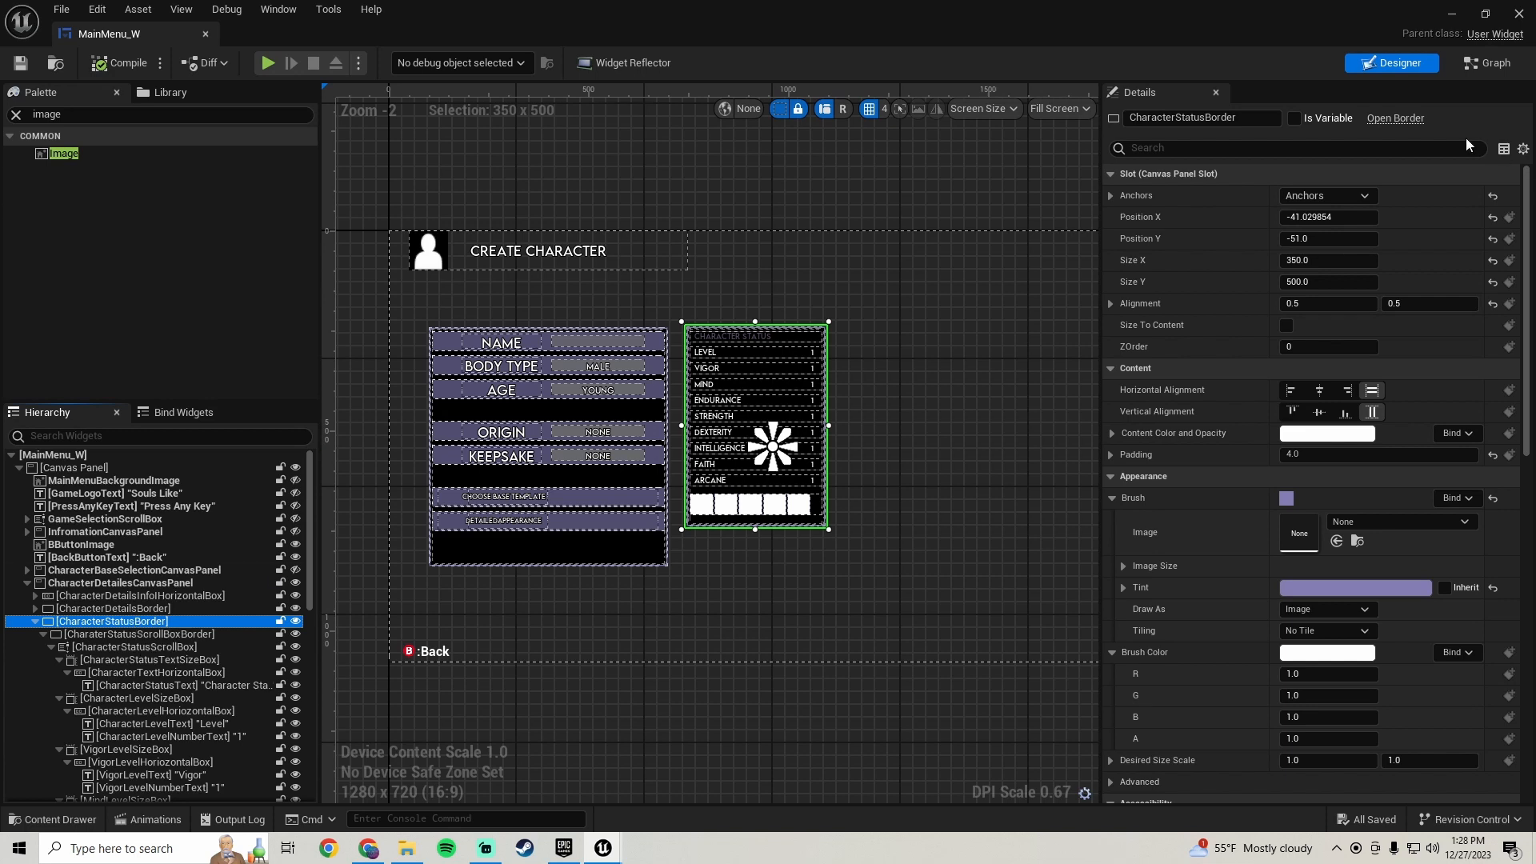
{"action": "left_click", "coordinate": [1326, 196]}
{"action": "left_click", "coordinate": [1309, 292]}
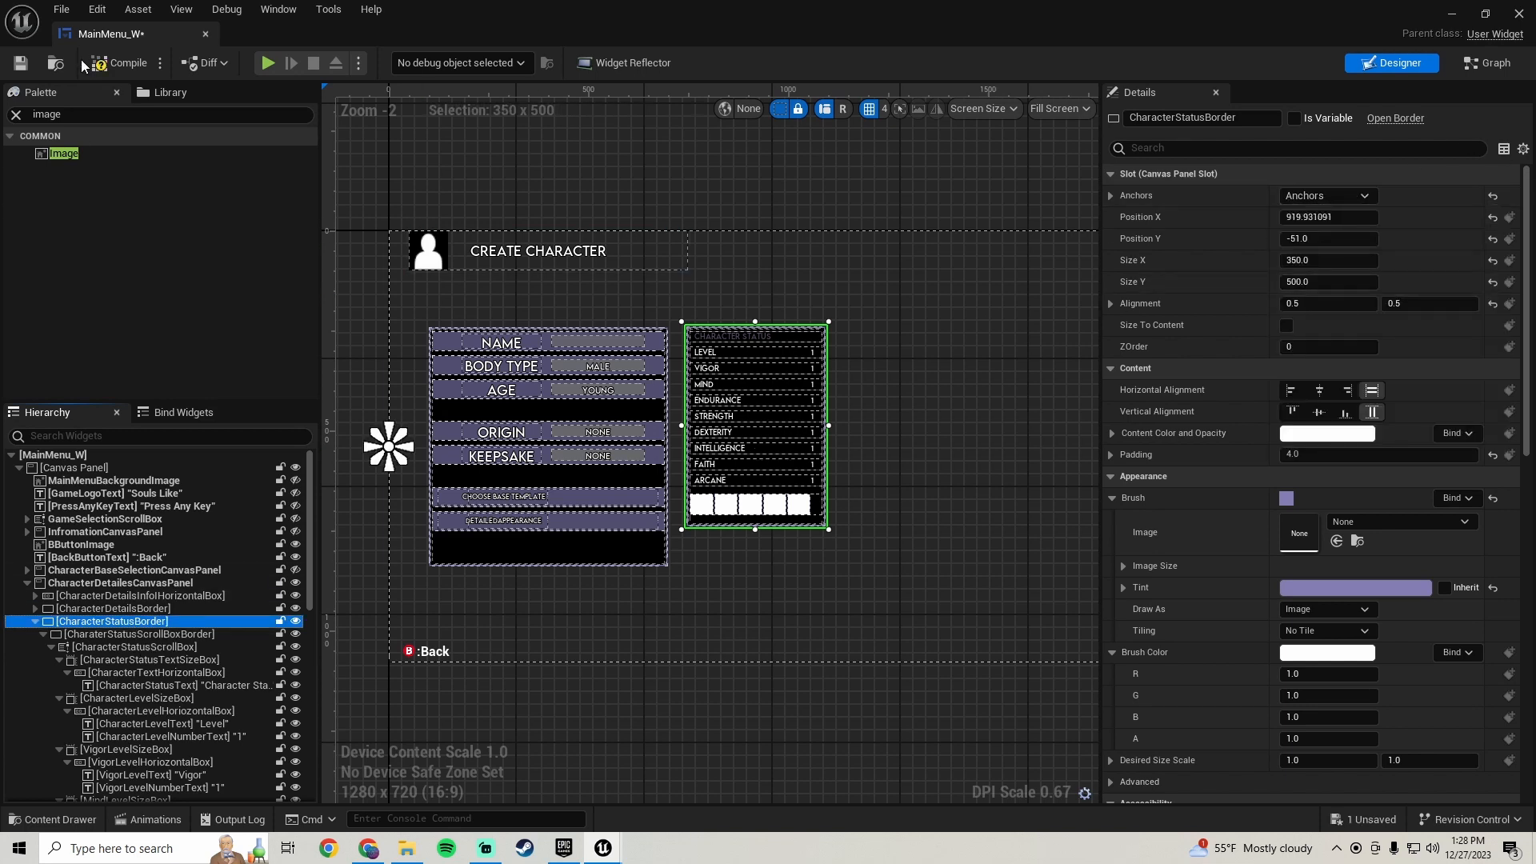
- Save the MainMenu_W widget blueprint and switch back to the level viewport
{"action": "left_click", "coordinate": [20, 63]}
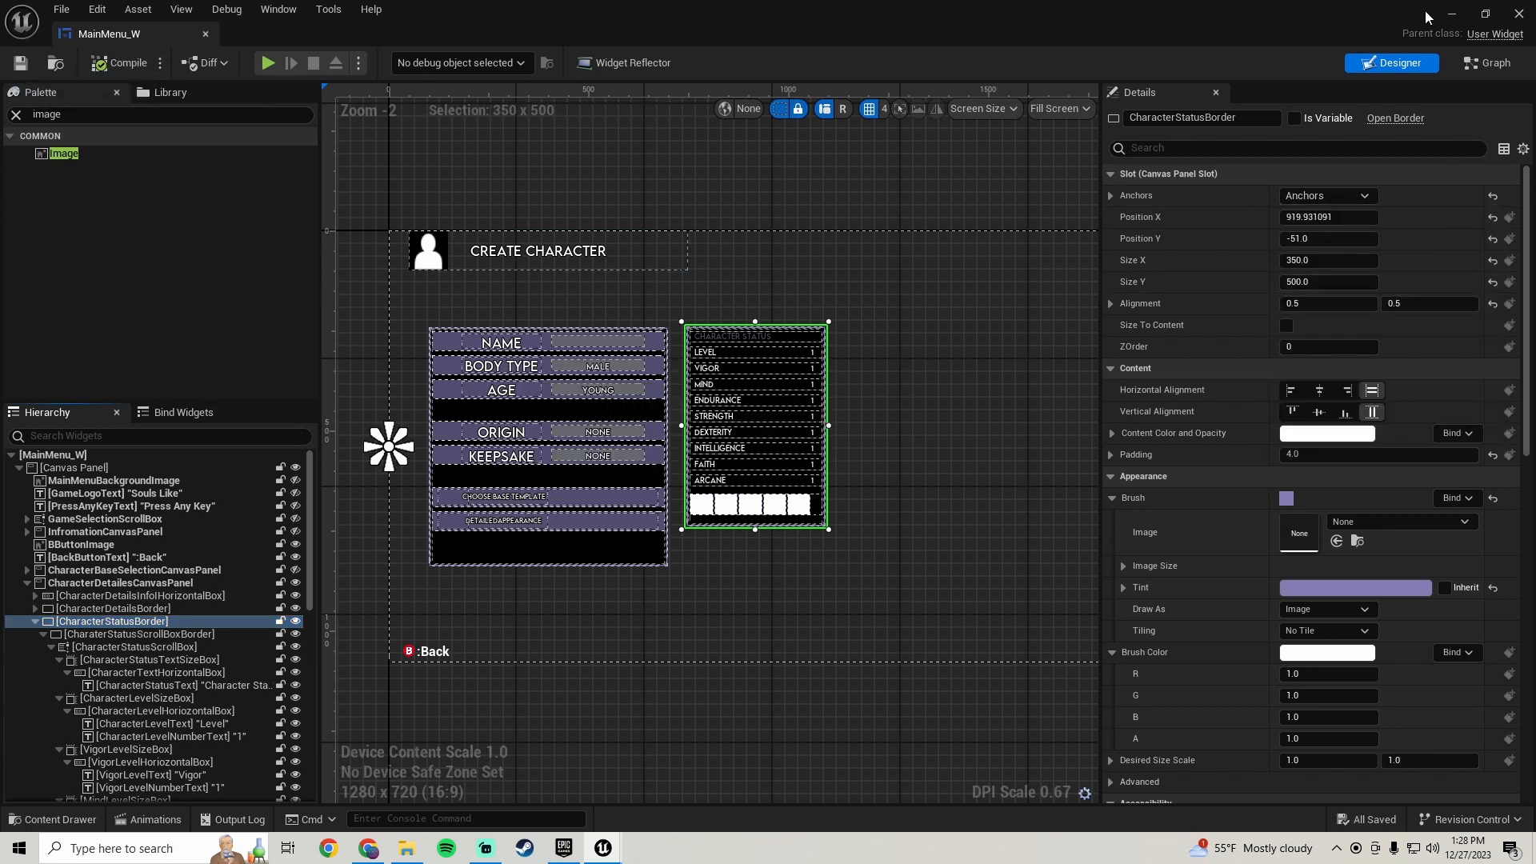
{"action": "left_click", "coordinate": [1453, 14]}
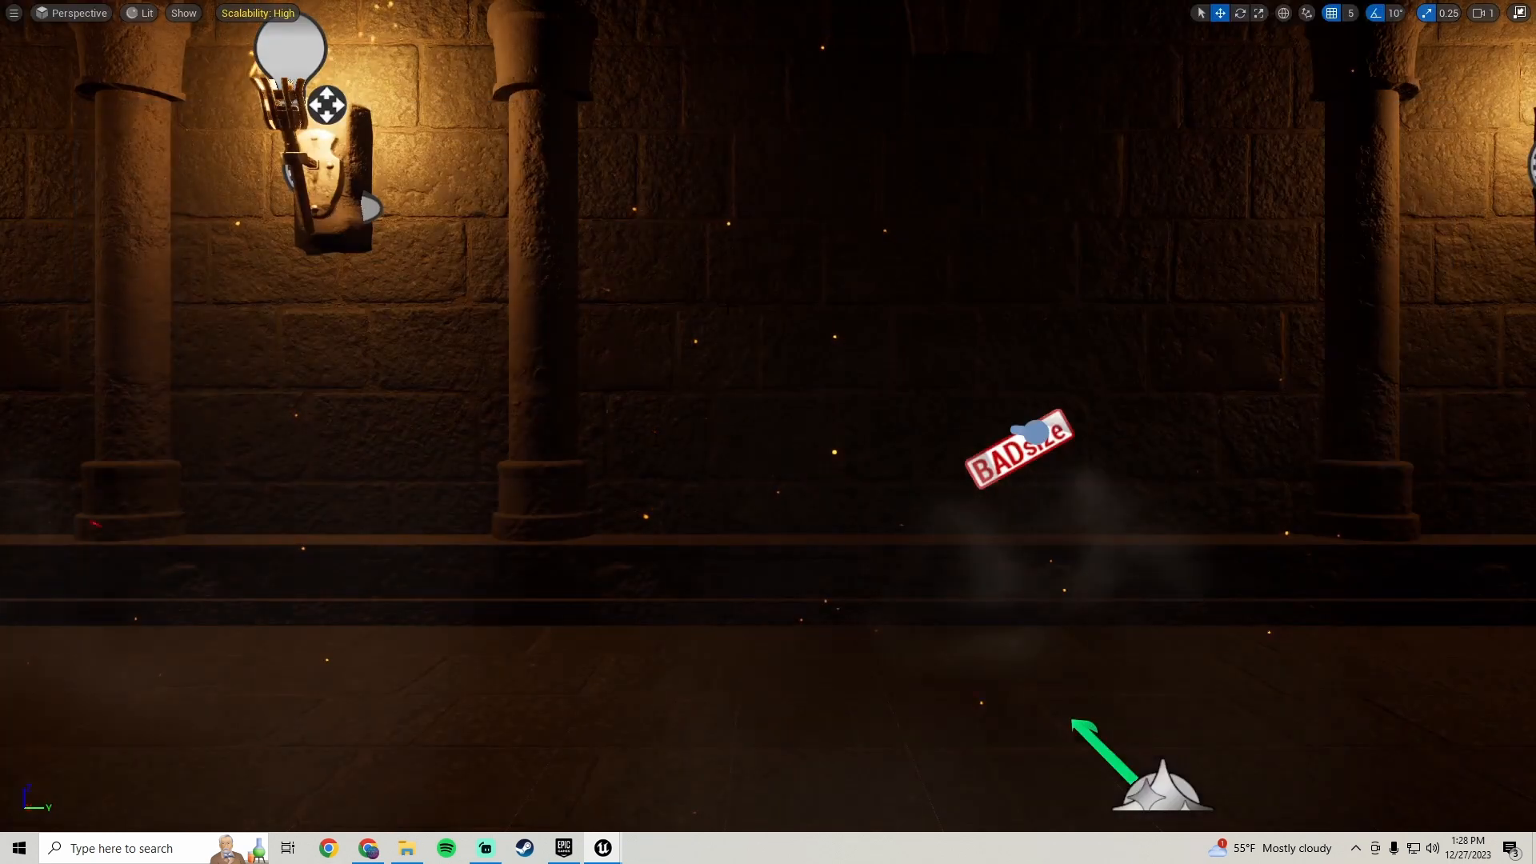
- Play in the editor, start a new game and open the character creation screen to preview the status panel
{"action": "key", "text": "alt+p"}
{"action": "left_click", "coordinate": [803, 455]}
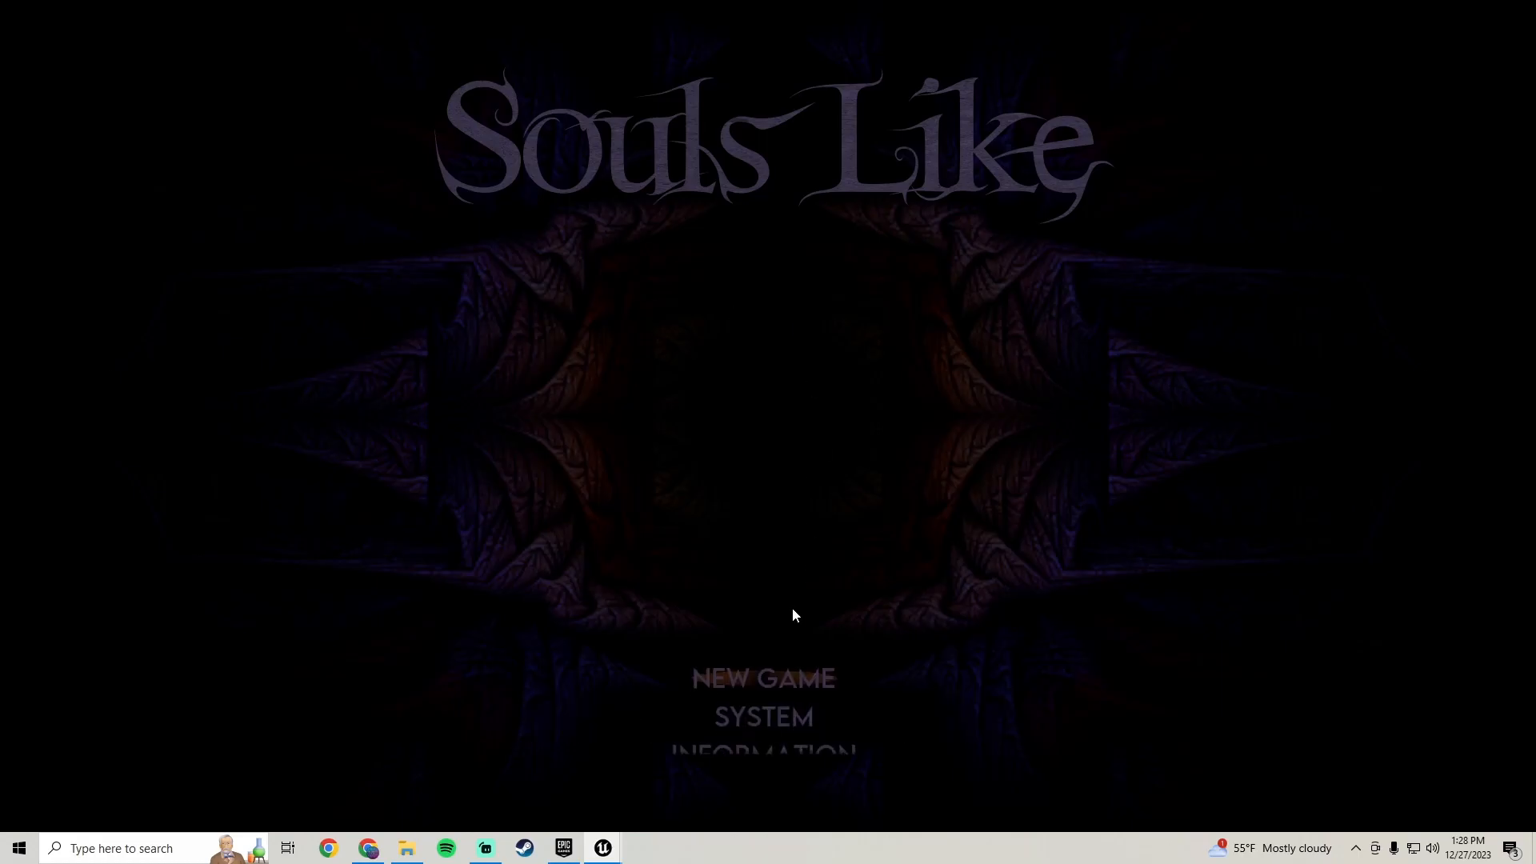
{"action": "left_click", "coordinate": [788, 670]}
{"action": "left_click", "coordinate": [710, 608]}
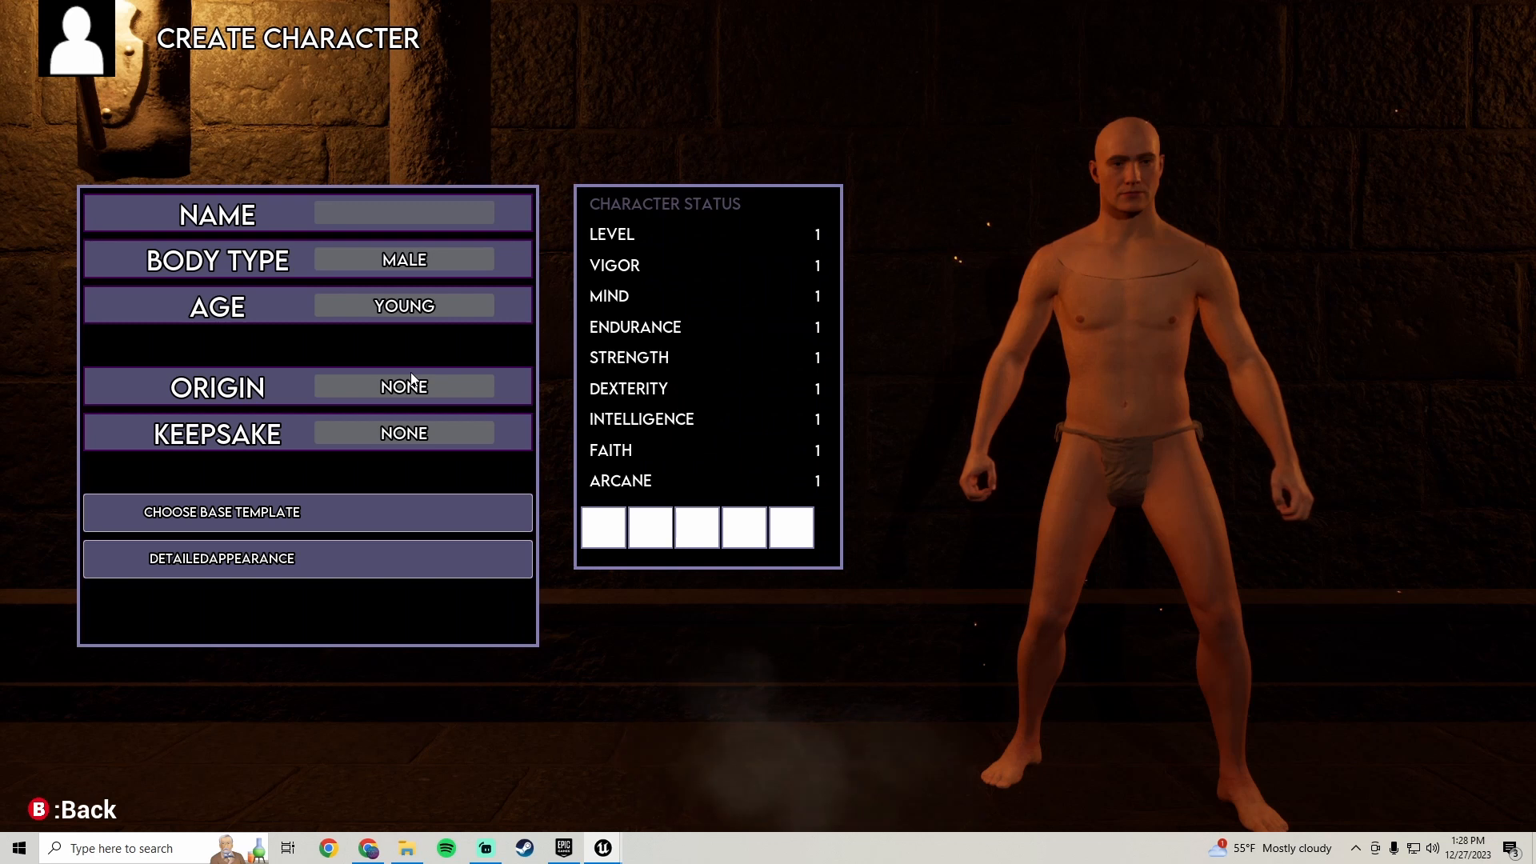